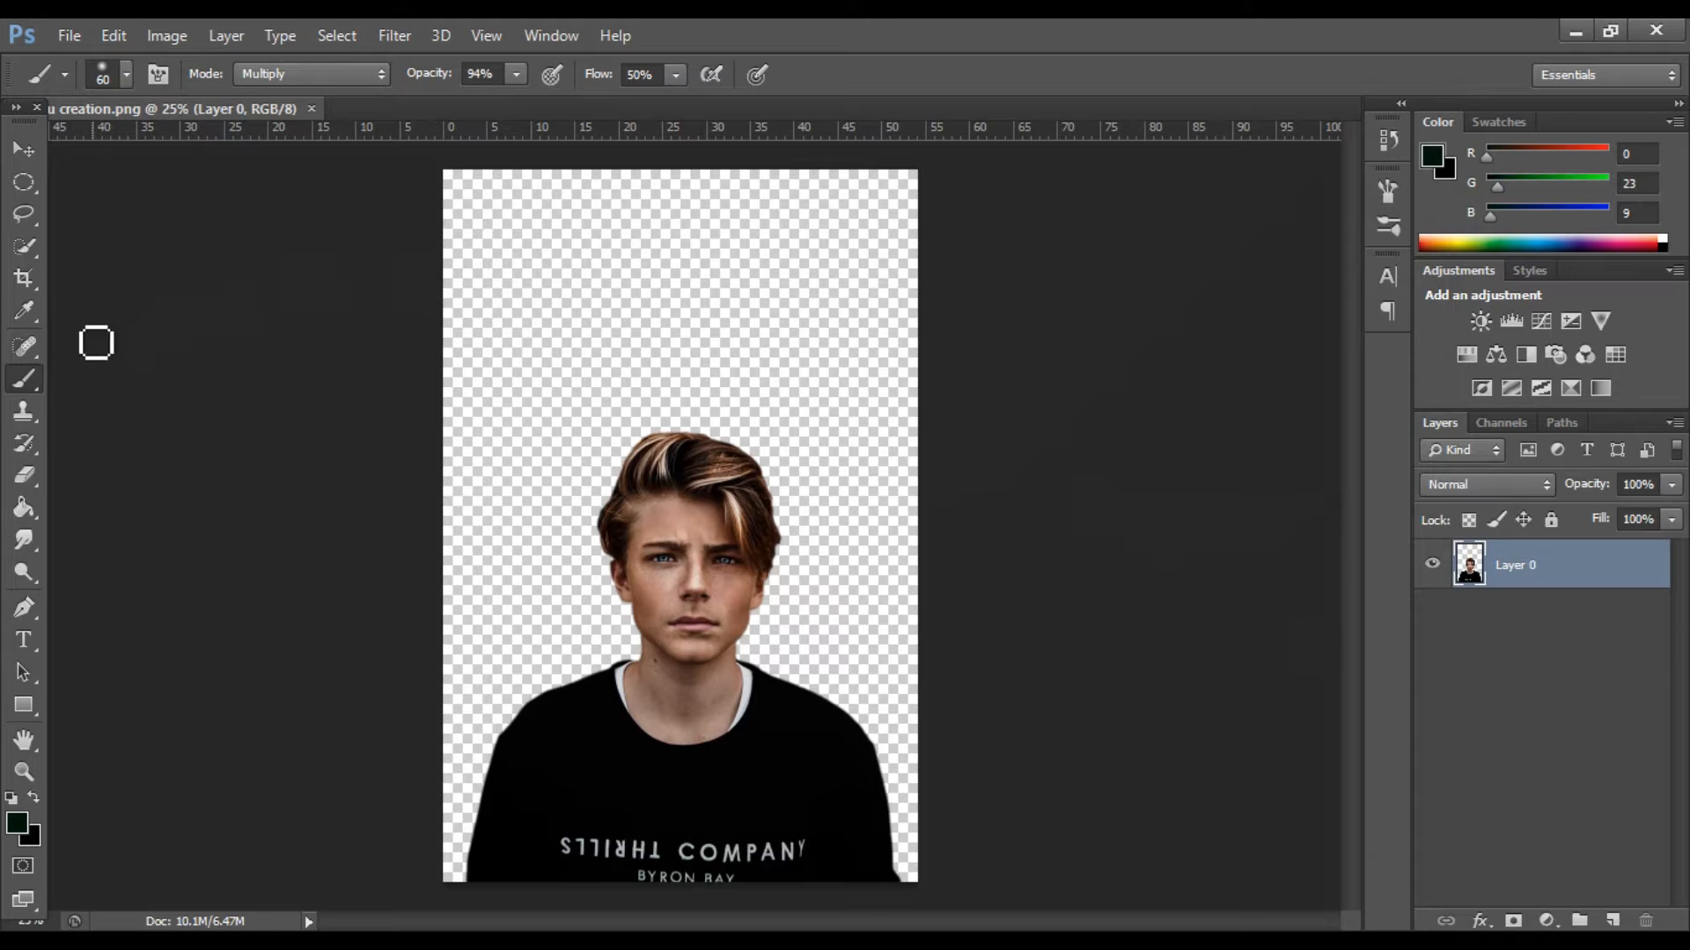
# Crop outward to extend the canvas on both sides and slightly above the portrait, making a nearly square frame.
pyautogui.click(26, 275)
pyautogui.moveTo(444, 526); pyautogui.dragTo(314, 526)
pyautogui.moveTo(1037, 525); pyautogui.dragTo(1113, 536)
pyautogui.moveTo(249, 521); pyautogui.dragTo(293, 521)
pyautogui.moveTo(1077, 521); pyautogui.dragTo(1067, 528)
pyautogui.moveTo(684, 174); pyautogui.dragTo(685, 153)
pyautogui.moveTo(1079, 528); pyautogui.dragTo(1088, 528)
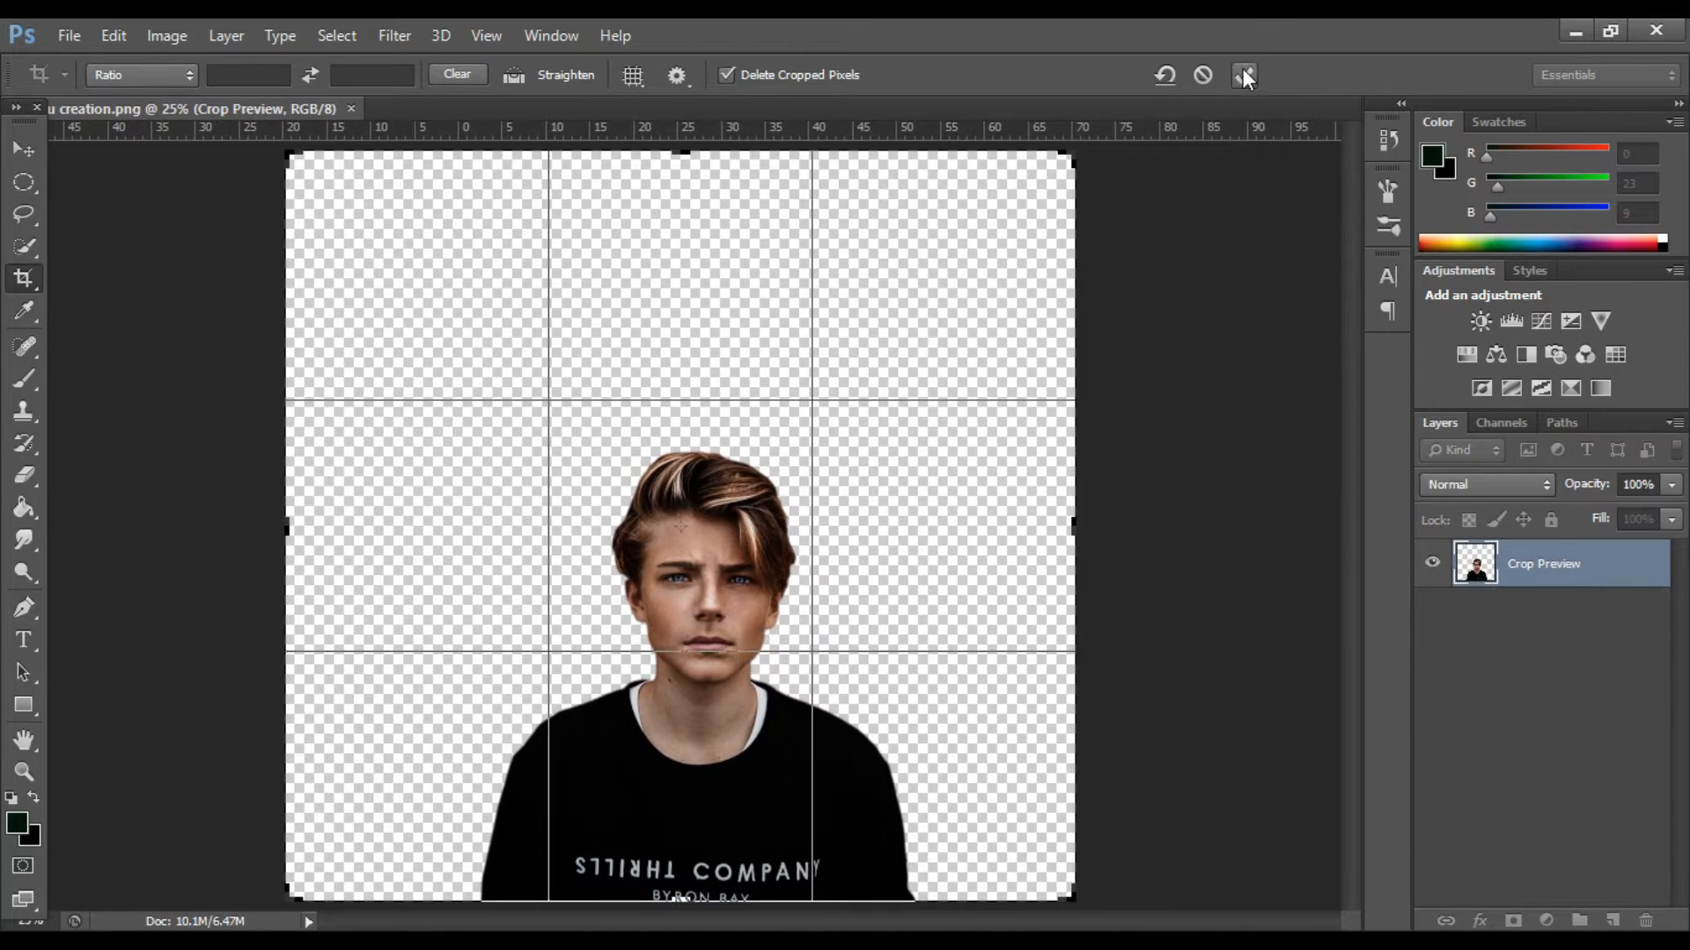
pyautogui.click(1243, 74)
# Add a new layer beneath the portrait and create a Gradient Fill there with the blue, red and yellow preset.
pyautogui.click(1613, 921)
pyautogui.moveTo(1557, 583); pyautogui.dragTo(1558, 627)
pyautogui.click(1546, 921)
pyautogui.click(1582, 405)
pyautogui.click(1268, 285)
pyautogui.click(1265, 339)
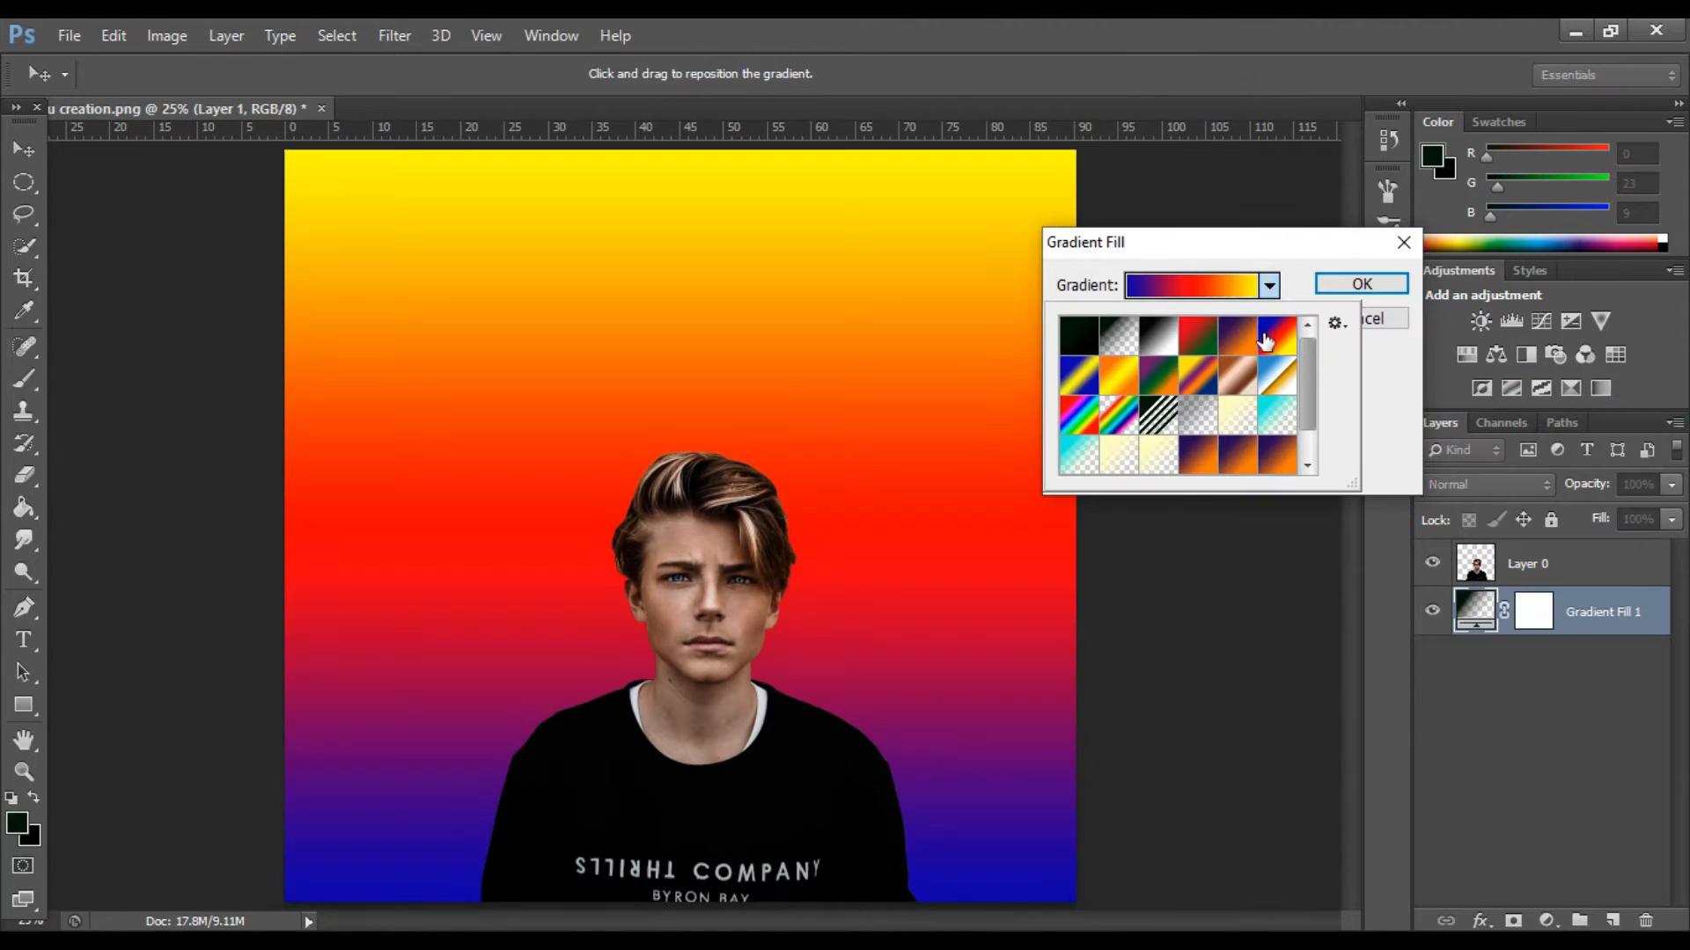
# Edit the background gradient and change its middle colour stop to bright blue.
pyautogui.click(1144, 285)
pyautogui.click(1294, 574)
pyautogui.click(1173, 678)
pyautogui.click(1355, 568)
pyautogui.moveTo(1329, 563); pyautogui.dragTo(1375, 573)
pyautogui.click(1577, 450)
# Set the gradient's yellow end stop to the dark navy colour 01031a.
pyautogui.click(1523, 570)
pyautogui.click(1180, 672)
pyautogui.click(1179, 671)
pyautogui.click(1362, 616)
pyautogui.click(1285, 732)
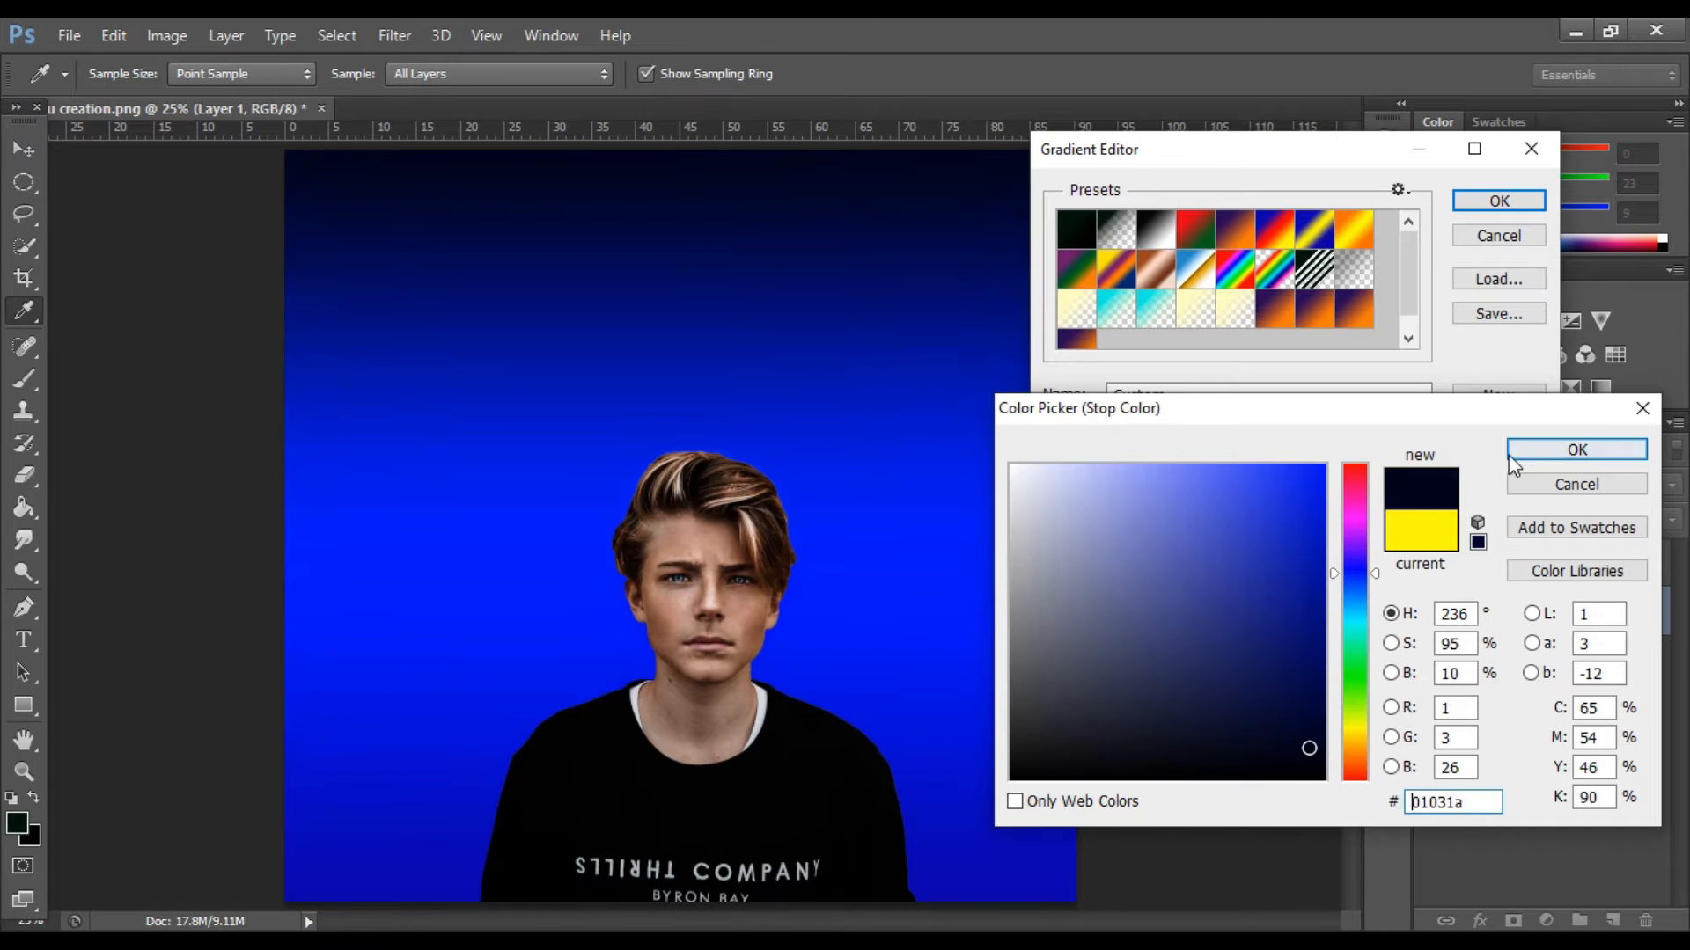
pyautogui.click(1577, 449)
# Add a dark navy colour stop to the gradient and place it at 88% location.
pyautogui.doubleClick(1296, 576)
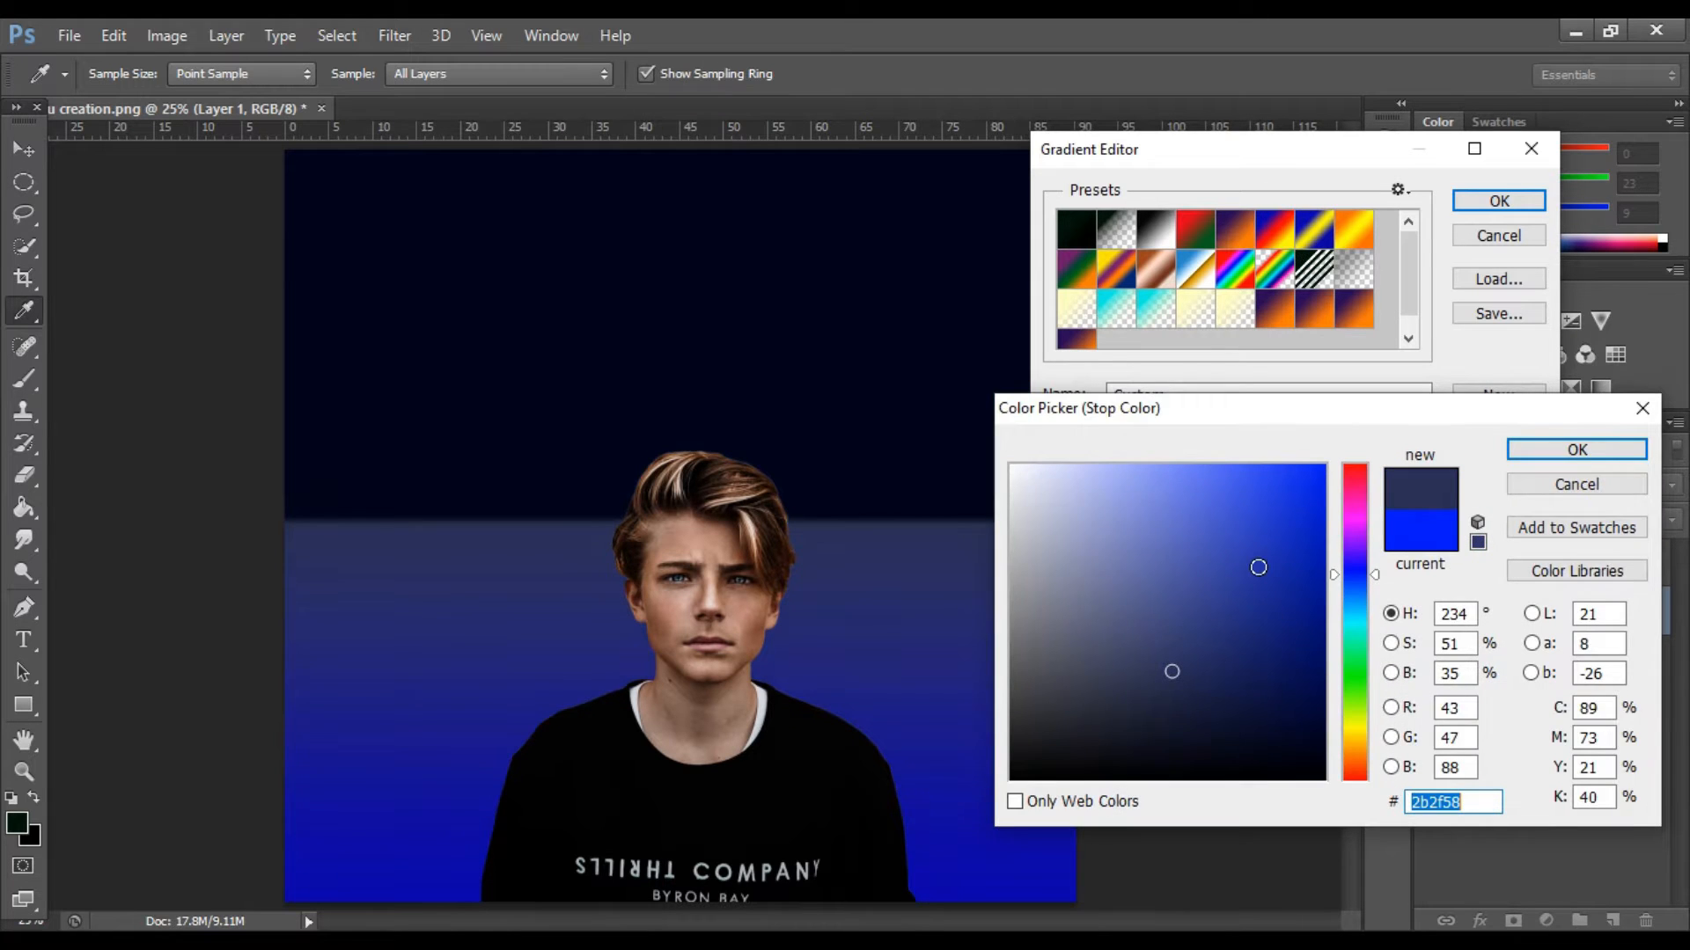
pyautogui.click(1577, 450)
pyautogui.moveTo(1299, 576); pyautogui.dragTo(1450, 575)
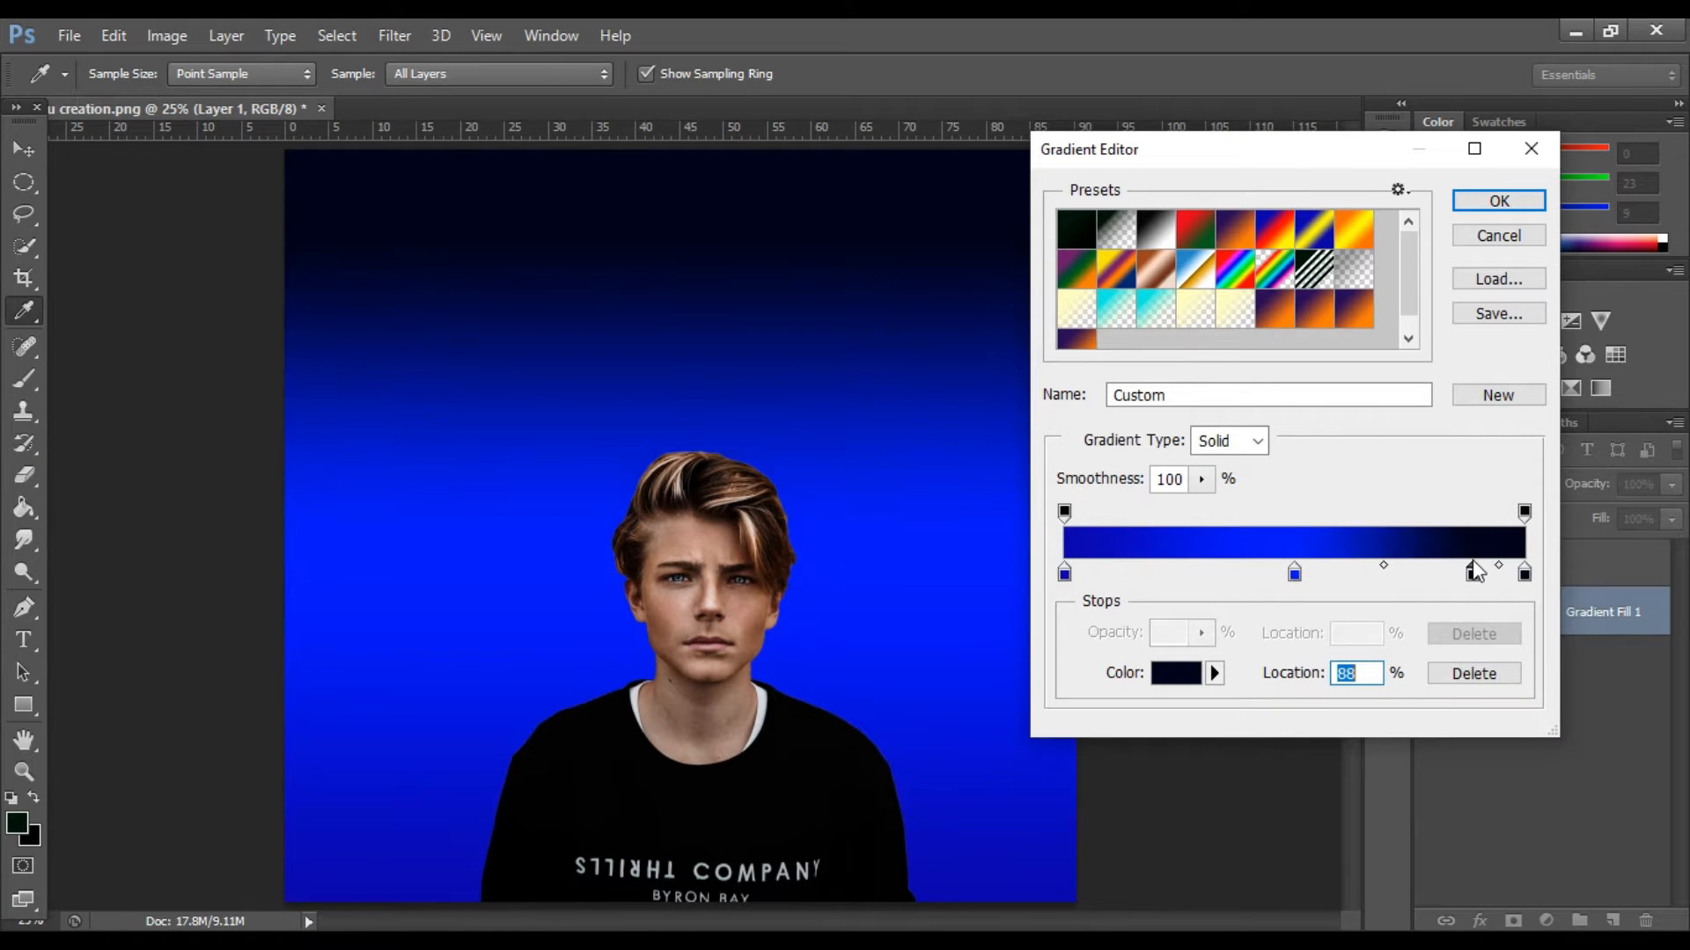
# Set the gradient's middle stop to the blue colour 0826de.
pyautogui.doubleClick(1292, 578)
pyautogui.write('0e6eb8')
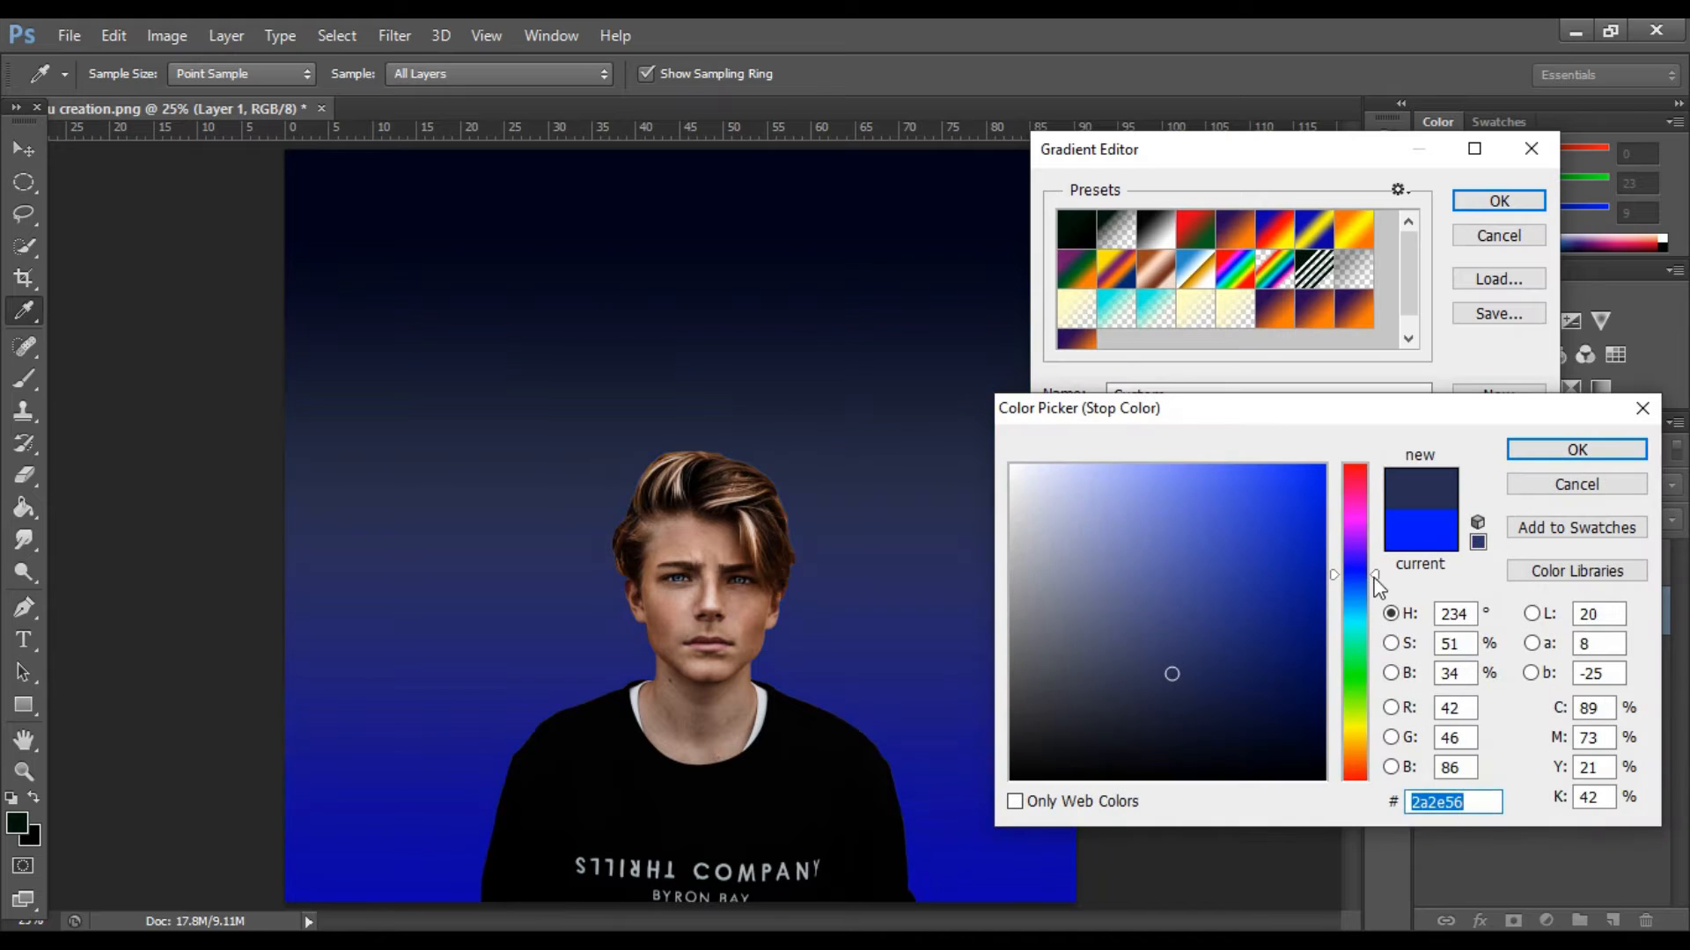
pyautogui.click(1236, 465)
pyautogui.moveTo(1379, 600); pyautogui.dragTo(1378, 578)
pyautogui.moveTo(1275, 466)
pyautogui.mouseDown()
pyautogui.moveTo(1306, 553)
pyautogui.moveTo(1314, 505)
pyautogui.mouseUp()
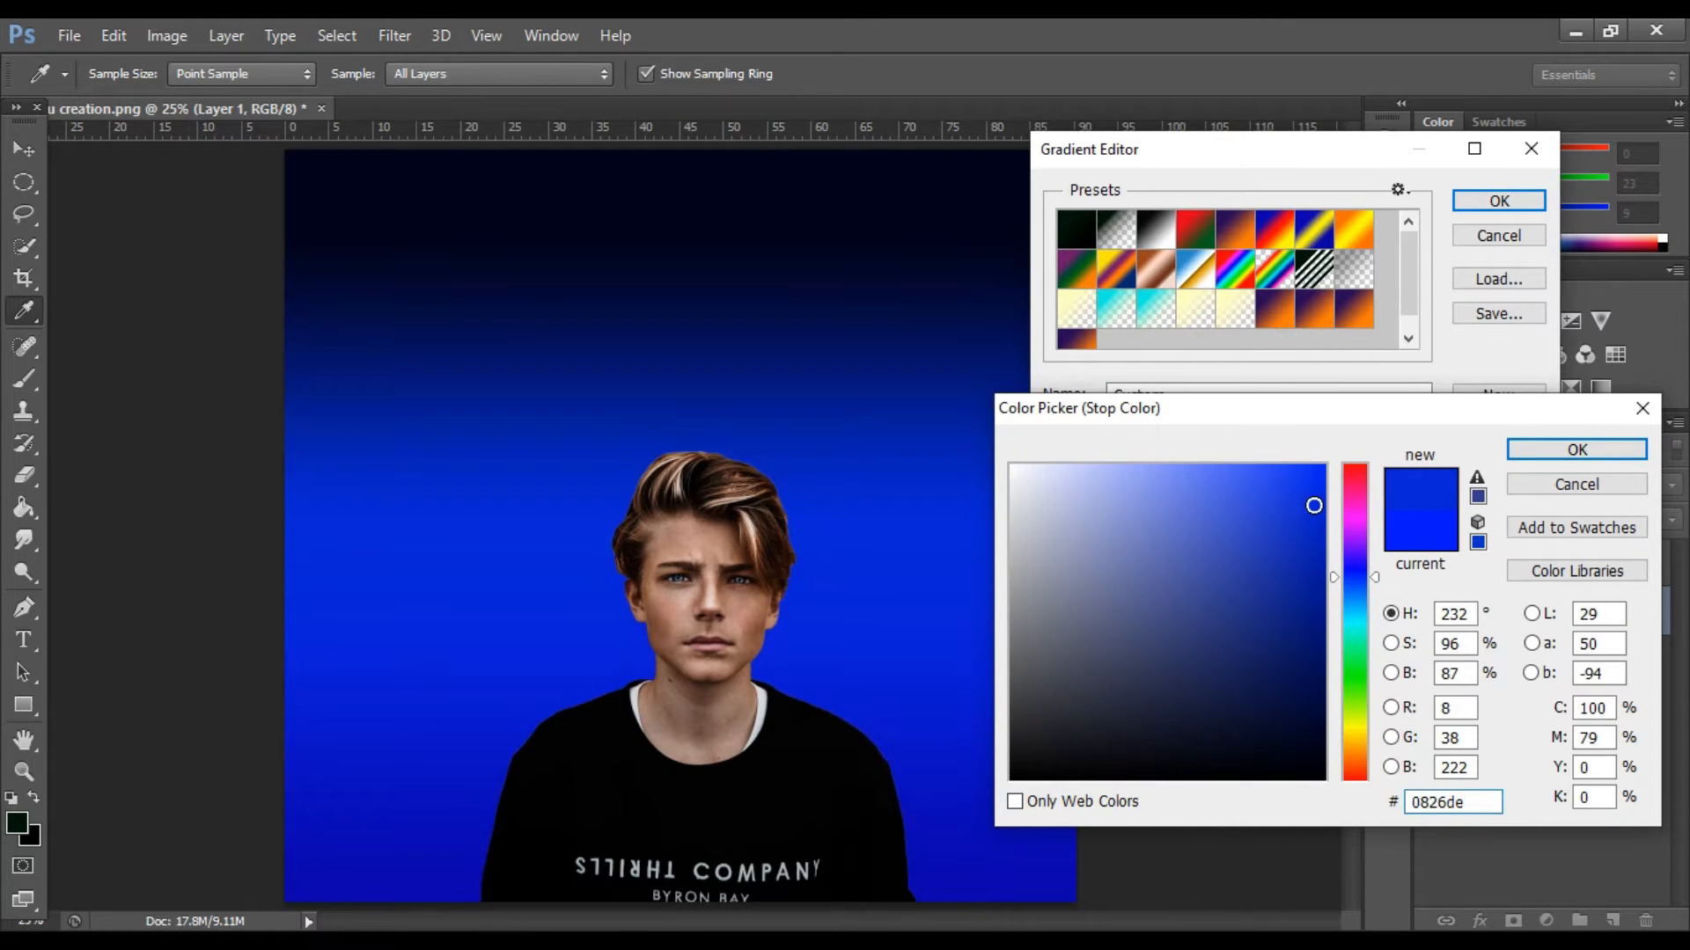
pyautogui.click(1575, 452)
# Apply the edited gradient fill and rasterize its layer.
pyautogui.click(1514, 203)
pyautogui.click(1364, 288)
pyautogui.rightClick(1603, 610)
pyautogui.click(1232, 355)
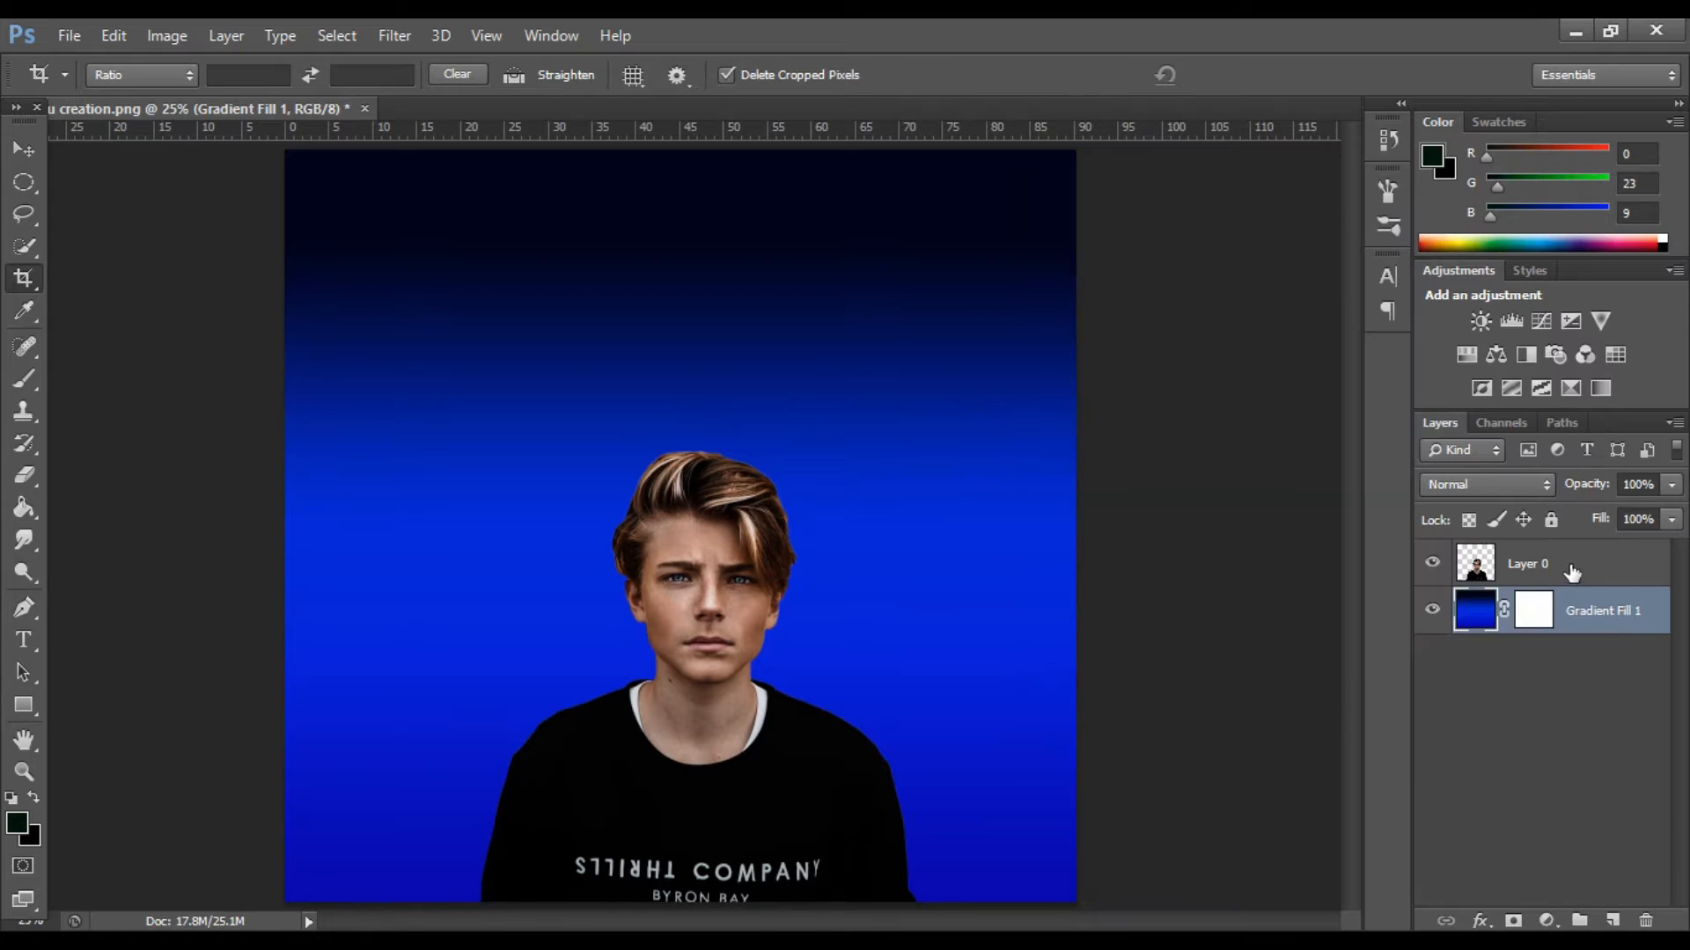
# Select the face and hair on Layer 0 with the Quick Selection tool and an enlarged brush.
pyautogui.doubleClick(1503, 571)
pyautogui.press('Escape')
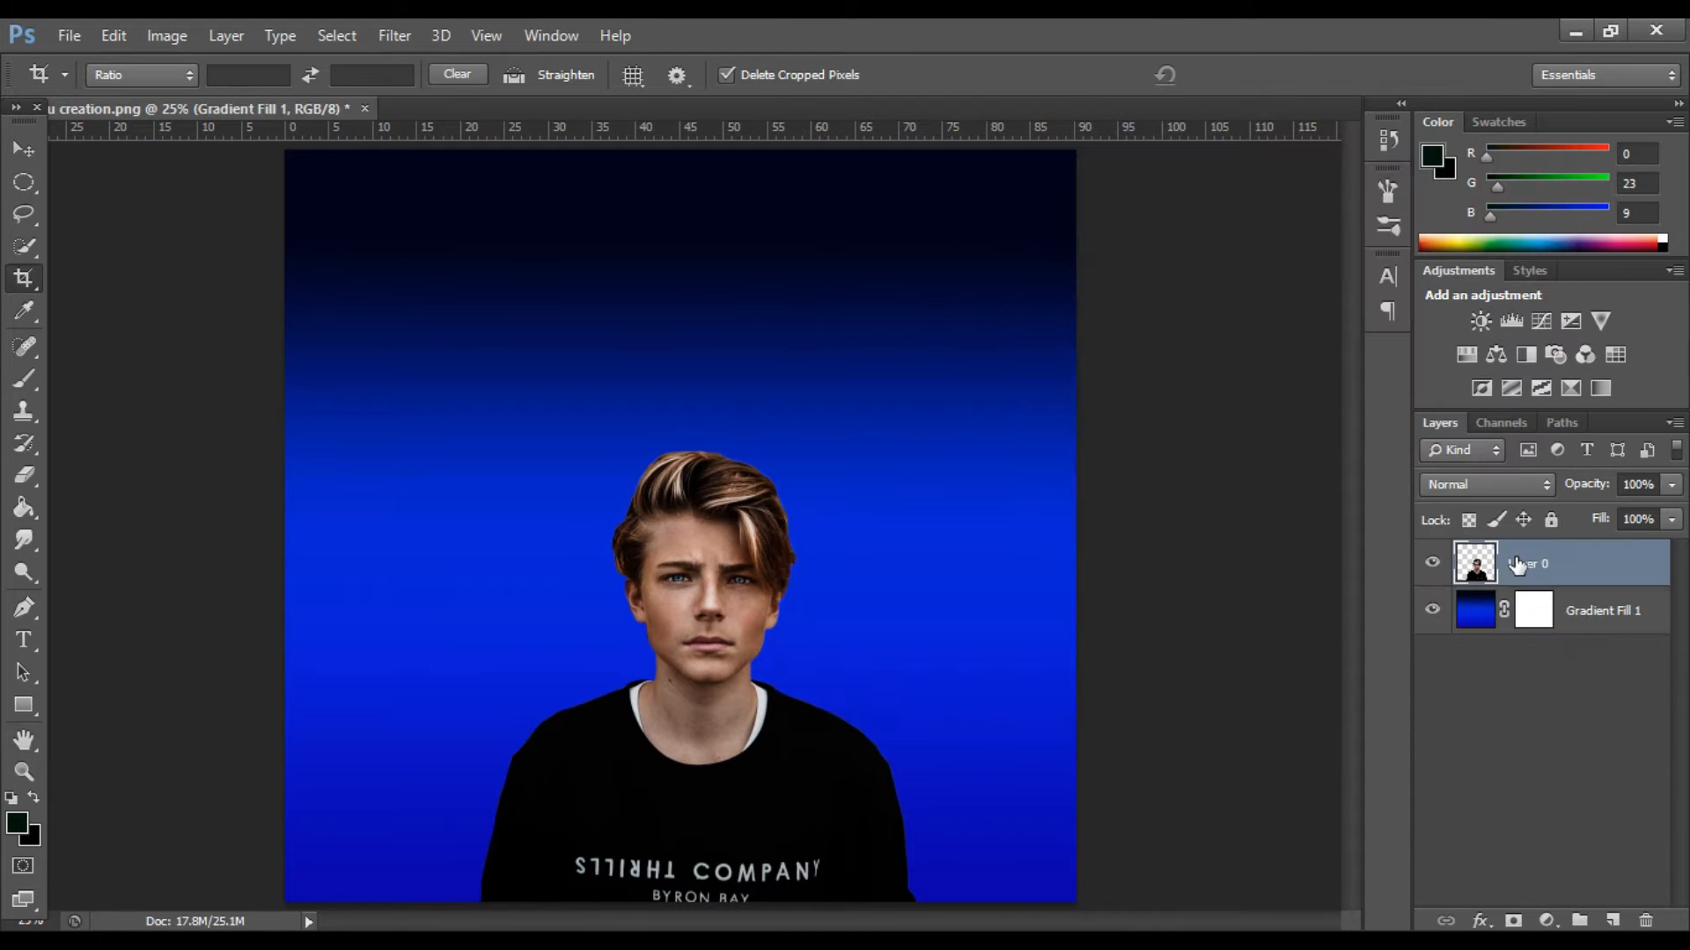
pyautogui.click(24, 151)
pyautogui.click(26, 246)
pyautogui.hotkey('ctrl', '+')
pyautogui.hotkey('ctrl', '+')
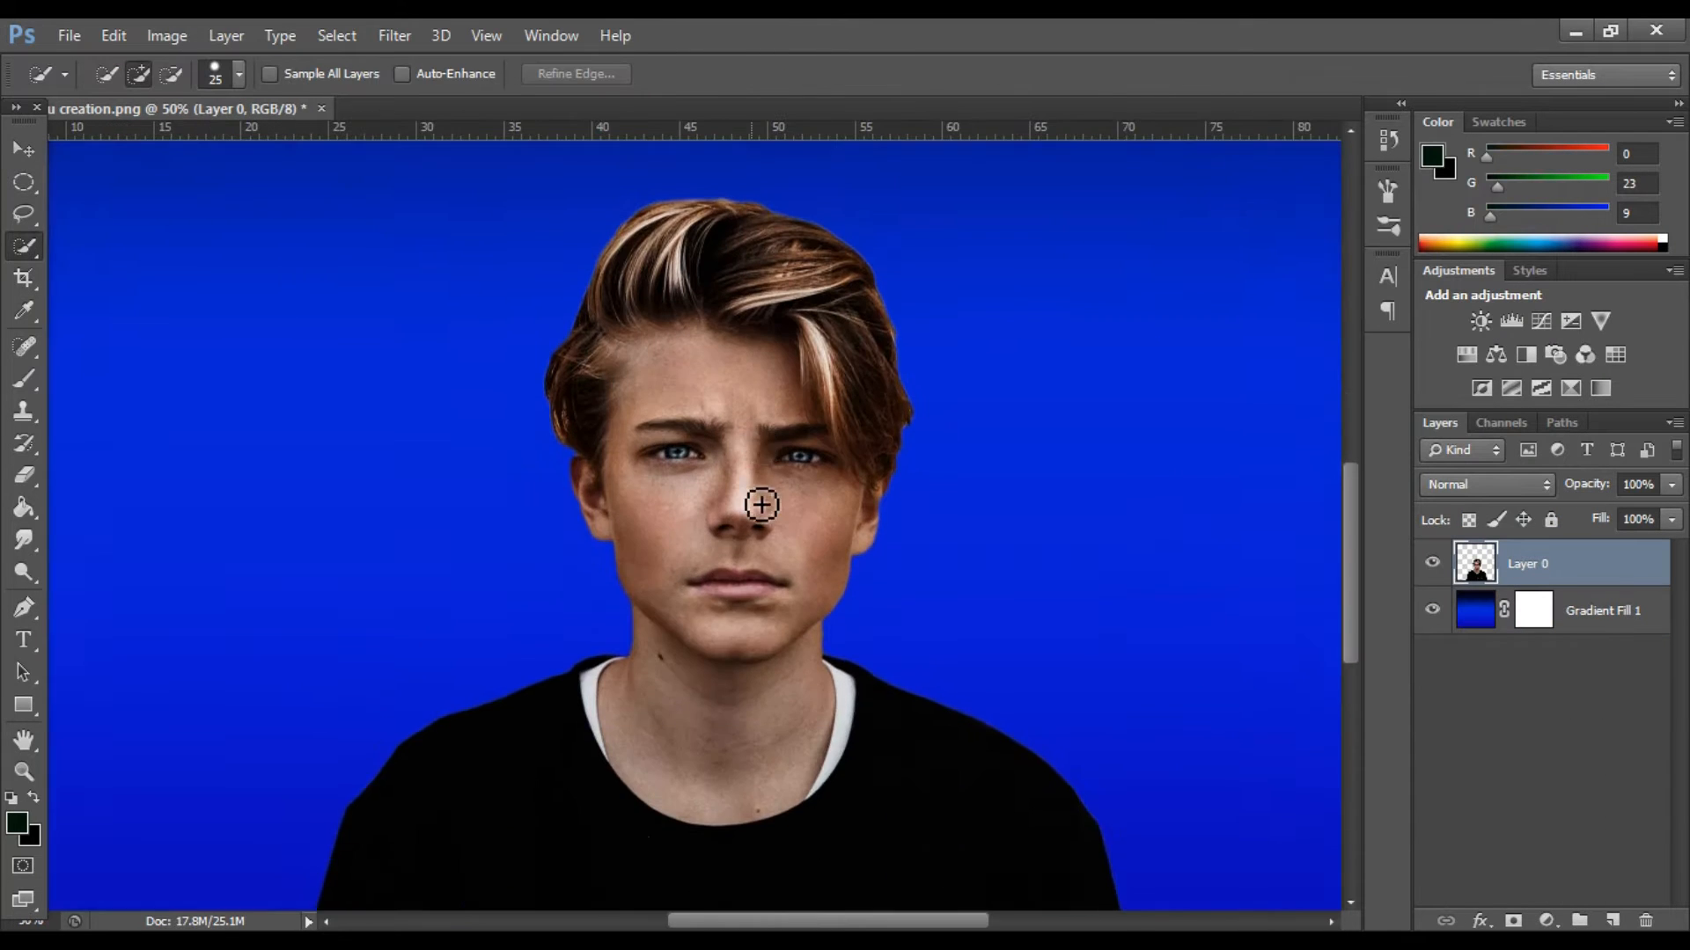
pyautogui.hotkey('ctrl', '-')
pyautogui.press(']')
pyautogui.press(']')
pyautogui.press(']')
pyautogui.press(']')
pyautogui.press(']')
pyautogui.moveTo(669, 376)
pyautogui.mouseDown()
pyautogui.moveTo(734, 391)
pyautogui.moveTo(779, 446)
pyautogui.moveTo(807, 424)
pyautogui.moveTo(804, 498)
pyautogui.mouseUp()
# Subtract the neck from the head selection and tidy the selection edge along the jawline with a smaller brush.
pyautogui.scroll(-4, 804, 498)
pyautogui.click(171, 75)
pyautogui.moveTo(624, 568)
pyautogui.mouseDown()
pyautogui.moveTo(698, 678)
pyautogui.moveTo(811, 599)
pyautogui.mouseUp()
pyautogui.hotkey('ctrl', '+')
pyautogui.hotkey('ctrl', '+')
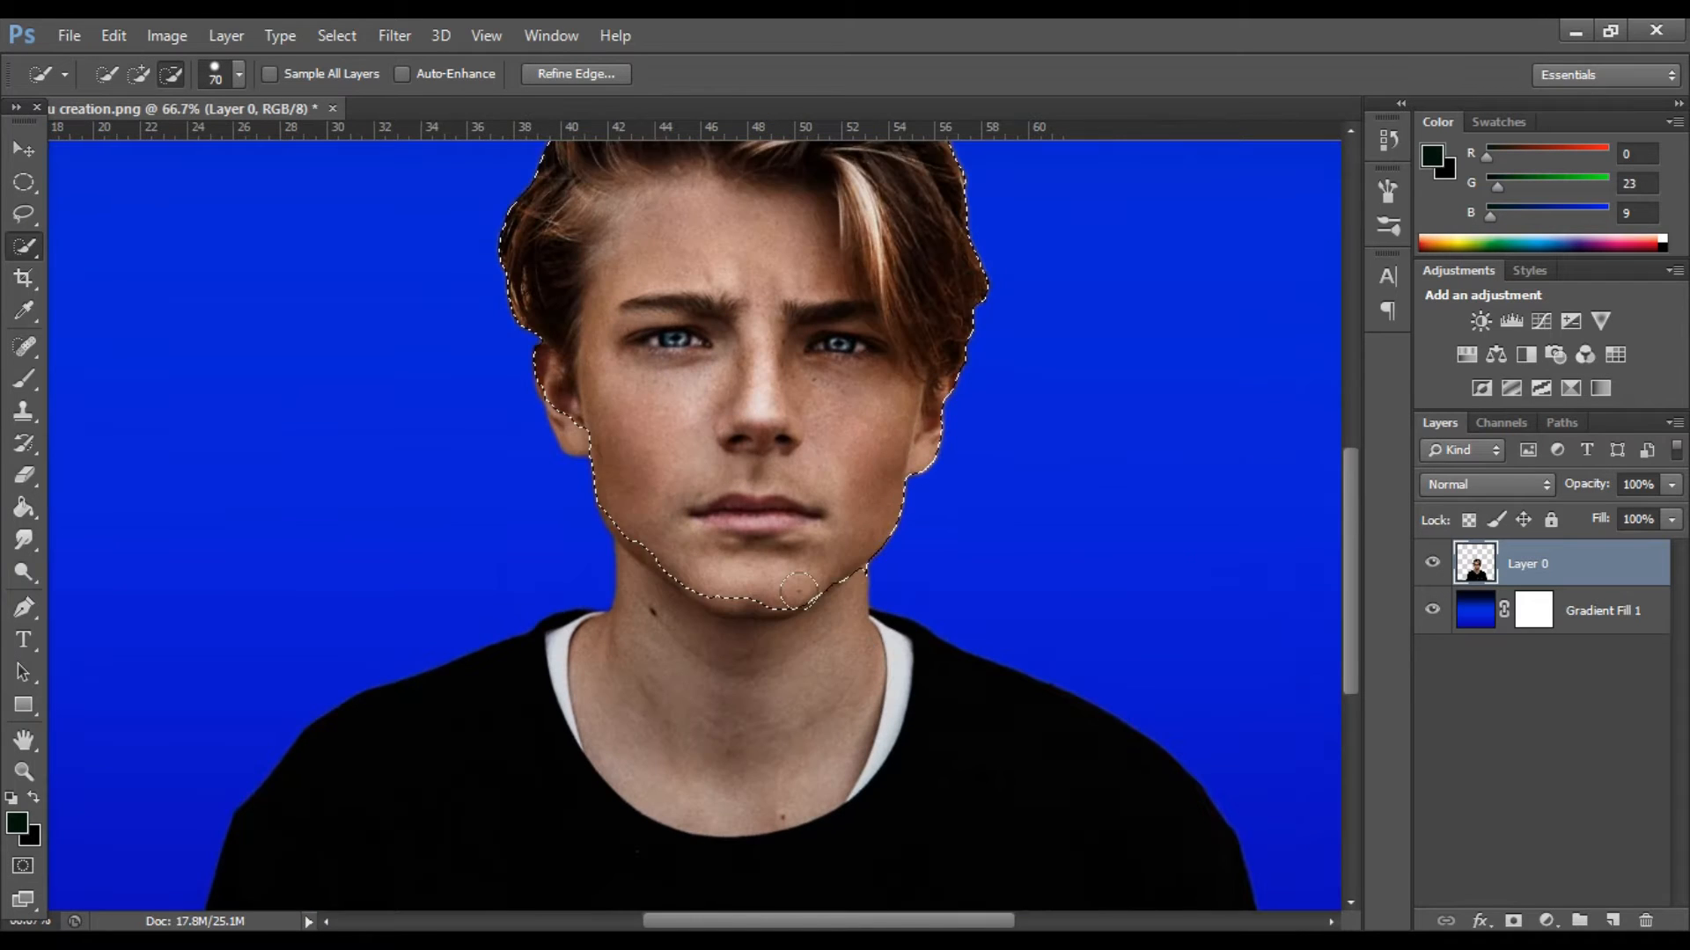
pyautogui.scroll(-1, 799, 591)
pyautogui.press('[')
pyautogui.press('[')
pyautogui.press('[')
pyautogui.moveTo(647, 510)
pyautogui.mouseDown()
pyautogui.moveTo(797, 563)
pyautogui.moveTo(869, 556)
pyautogui.mouseUp()
pyautogui.hotkey('ctrl', 'z')
pyautogui.hotkey('ctrl', 'z')
# Clean up the head selection around the ears and chin with a brush reduced to size 10.
pyautogui.press('[')
pyautogui.press('[')
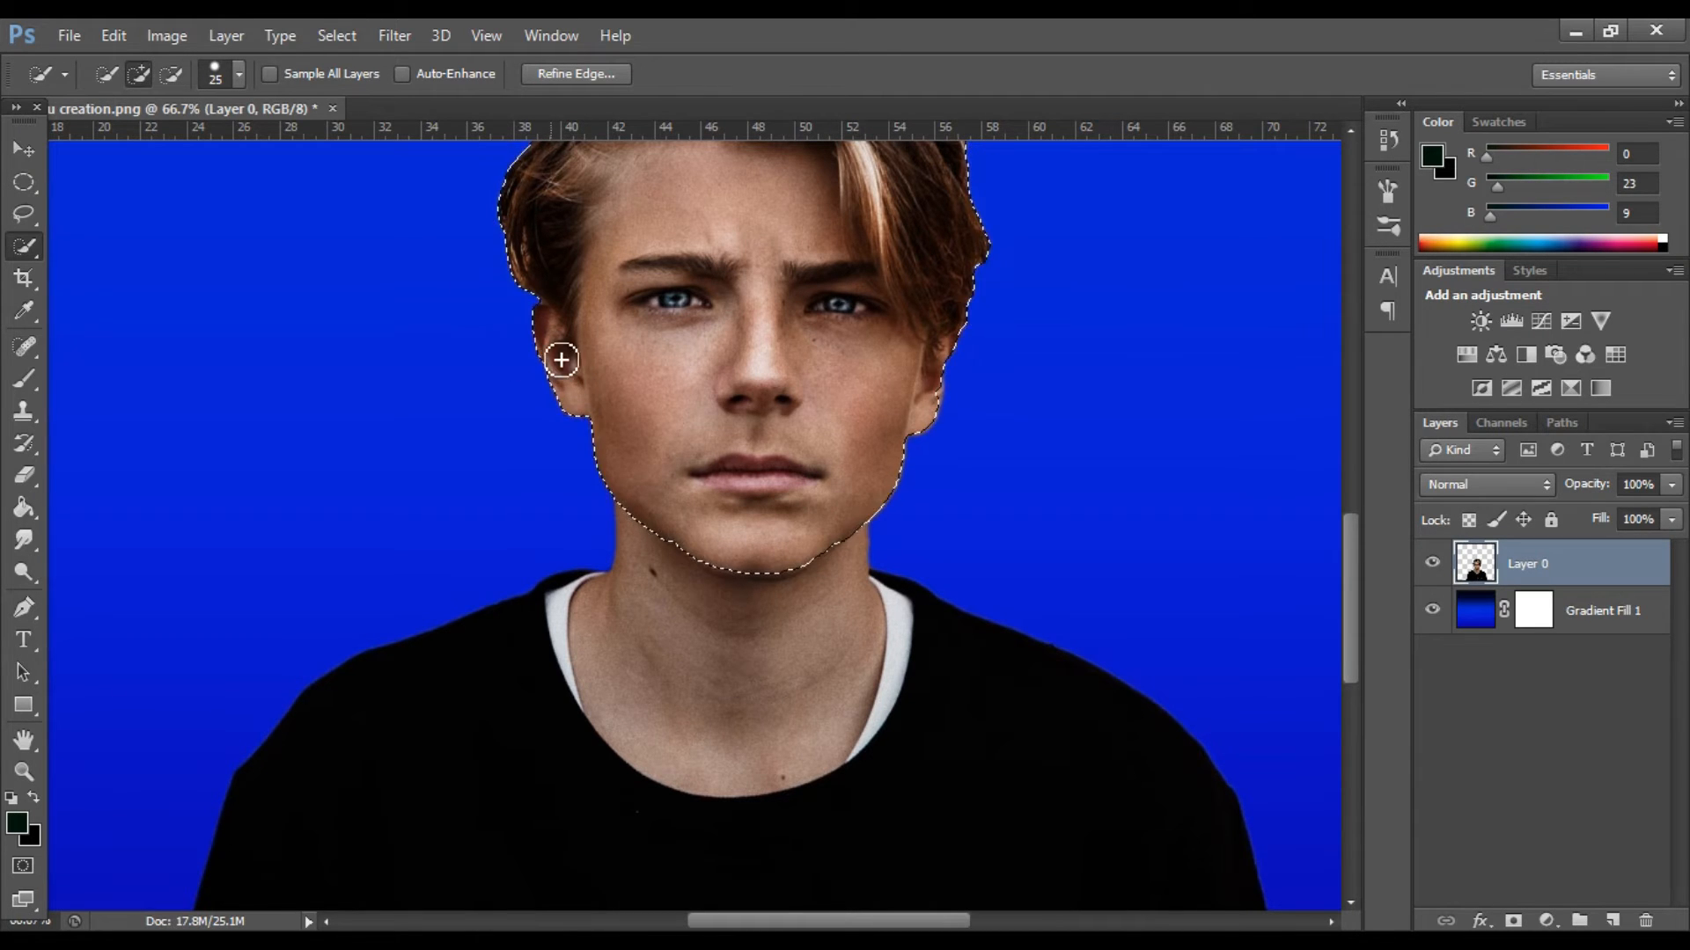
pyautogui.scroll(7, 585, 377)
pyautogui.scroll(-4, 757, 453)
pyautogui.press('[')
pyautogui.press('[')
pyautogui.press('[')
pyautogui.moveTo(943, 524); pyautogui.dragTo(951, 527)
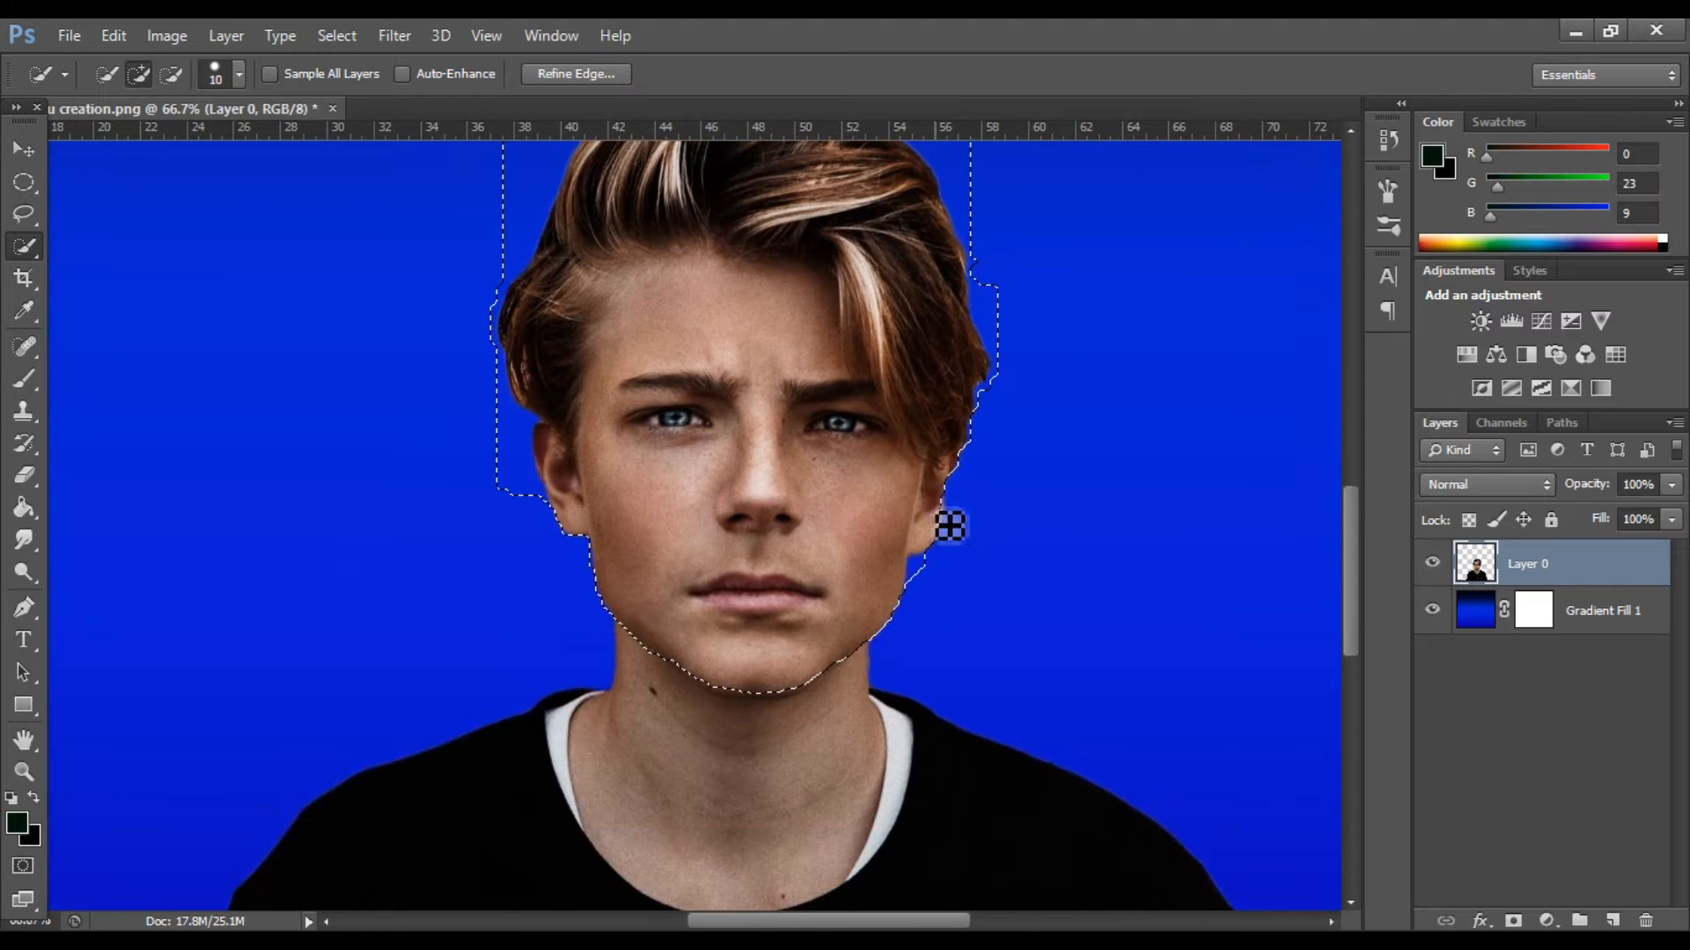
pyautogui.scroll(-2, 836, 563)
pyautogui.moveTo(738, 666)
pyautogui.mouseDown()
pyautogui.moveTo(804, 662)
pyautogui.moveTo(805, 638)
pyautogui.moveTo(721, 538)
pyautogui.mouseUp()
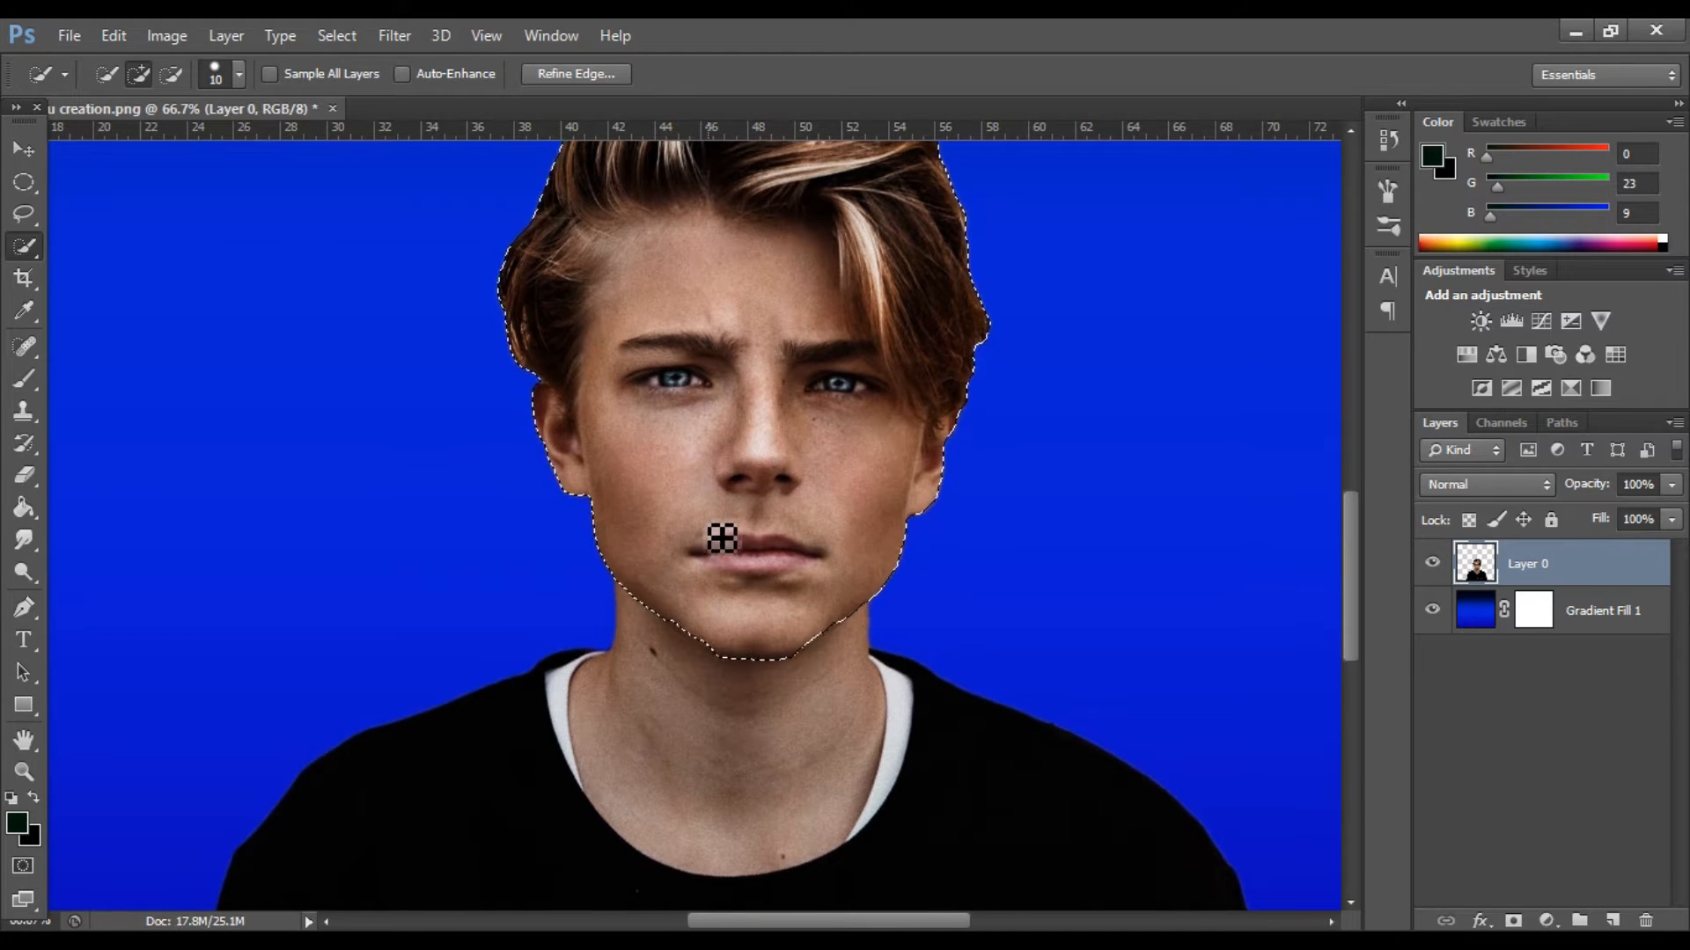
pyautogui.scroll(2, 718, 539)
# Refine the head selection's edge with Smart Radius on, radius 1.4 px, smooth 26, feather 1.6 px and contrast 39%.
pyautogui.hotkey('ctrl', '-')
pyautogui.click(23, 147)
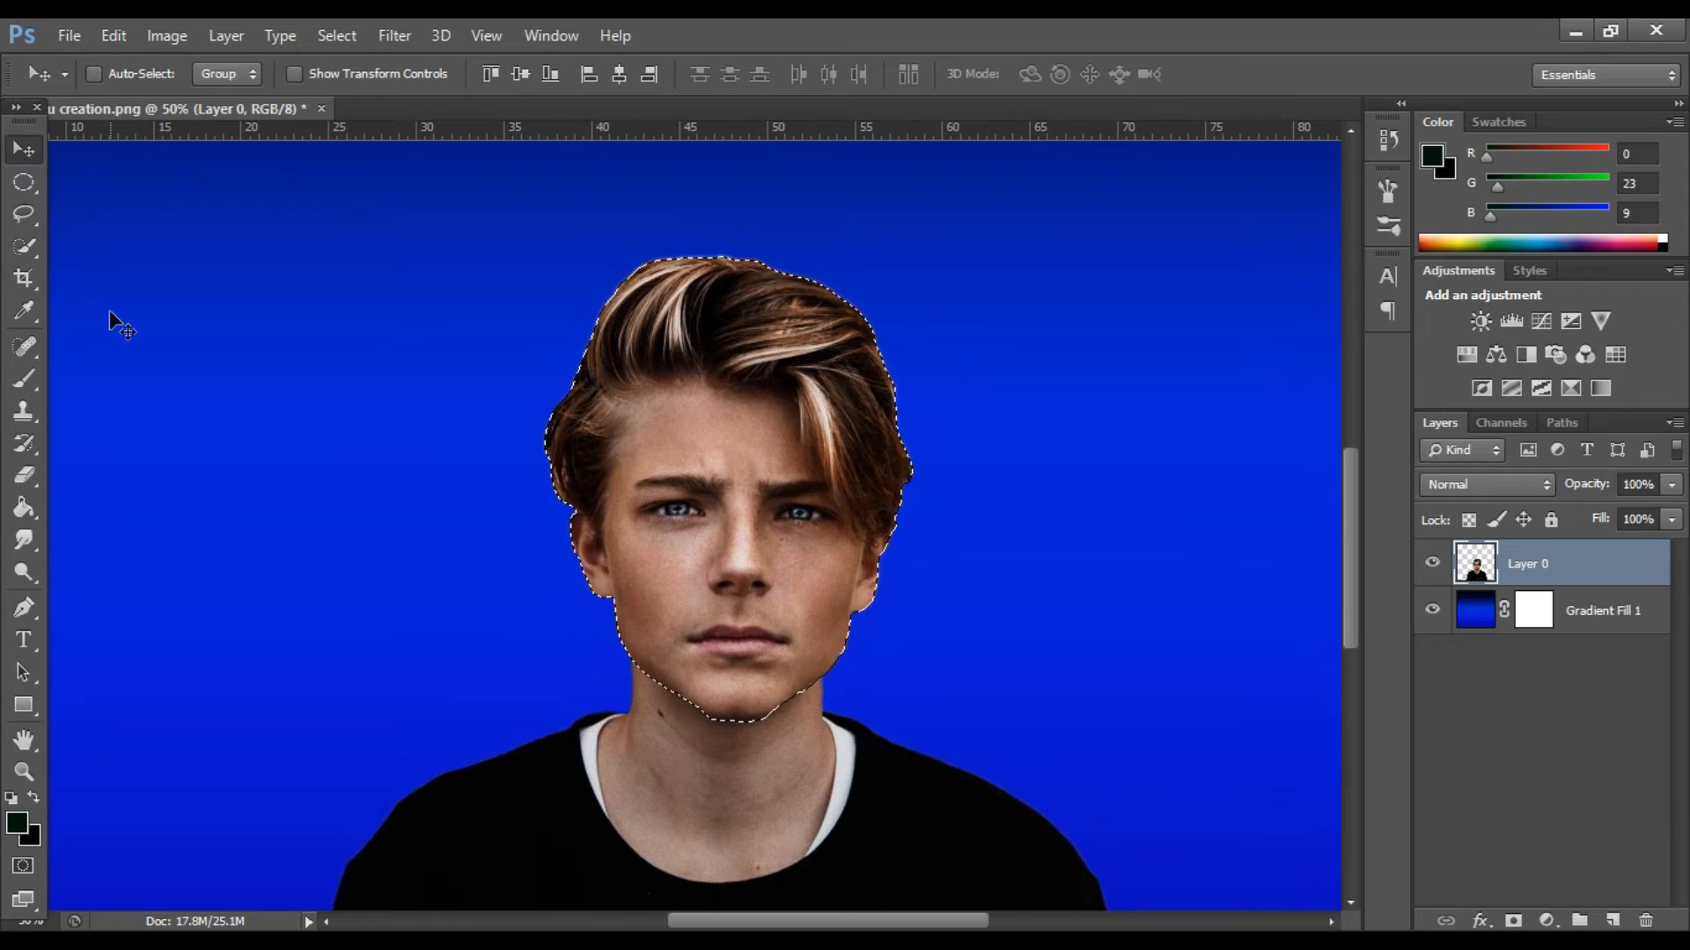
pyautogui.press('w')
pyautogui.click(576, 74)
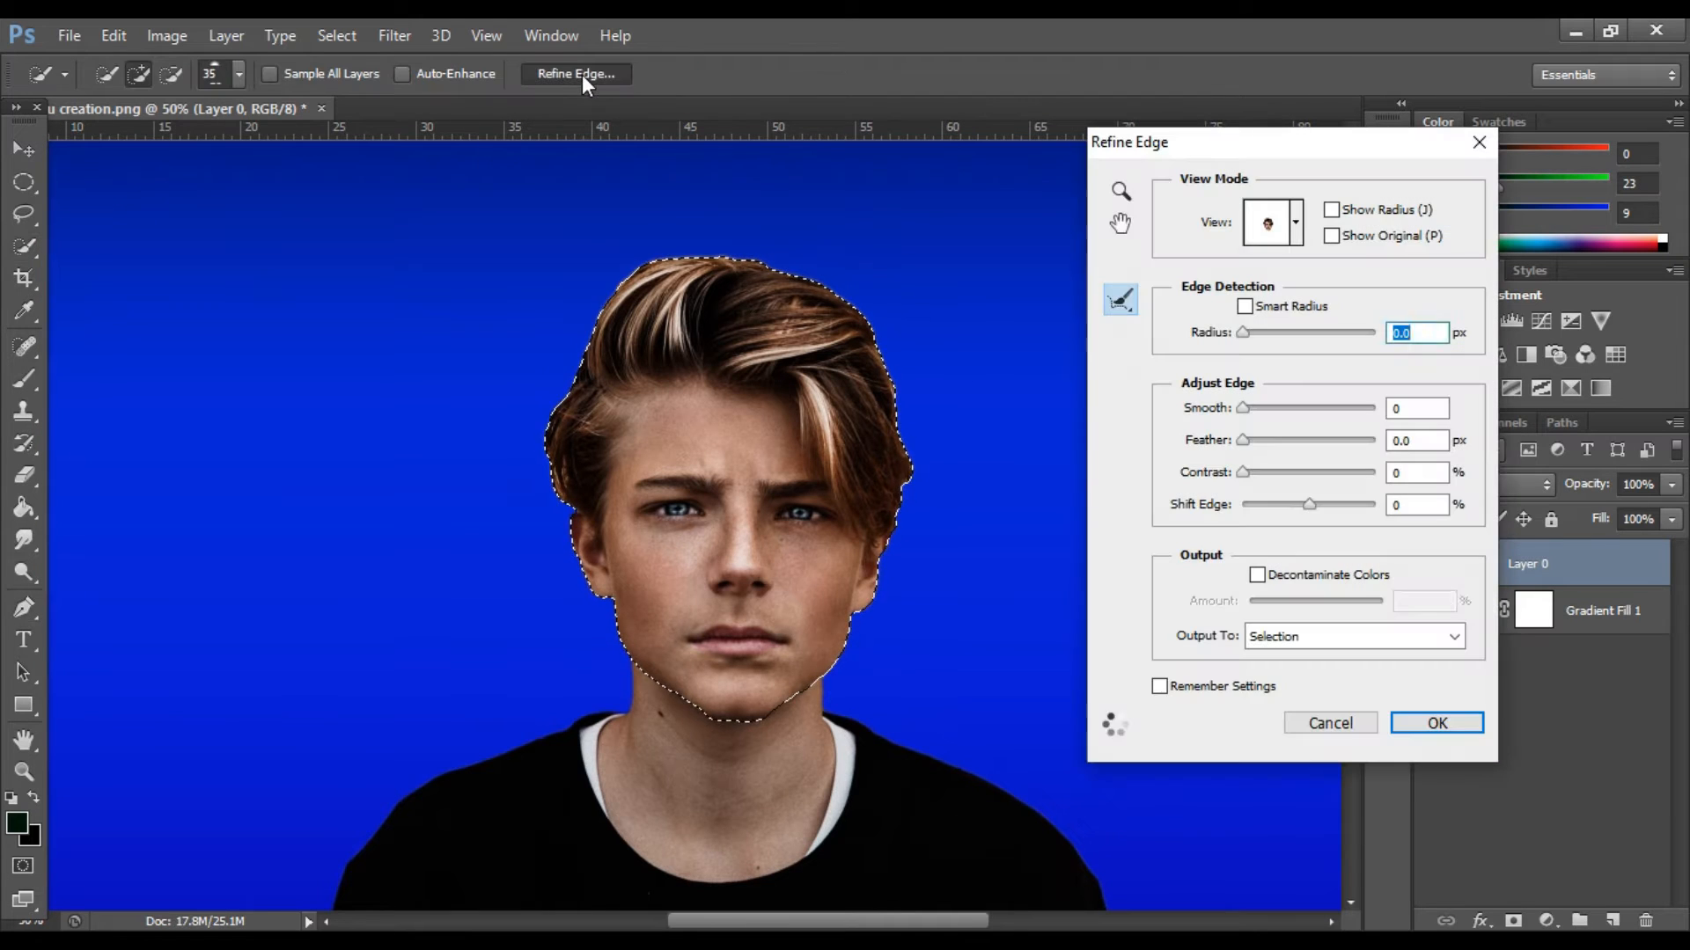
pyautogui.click(1248, 333)
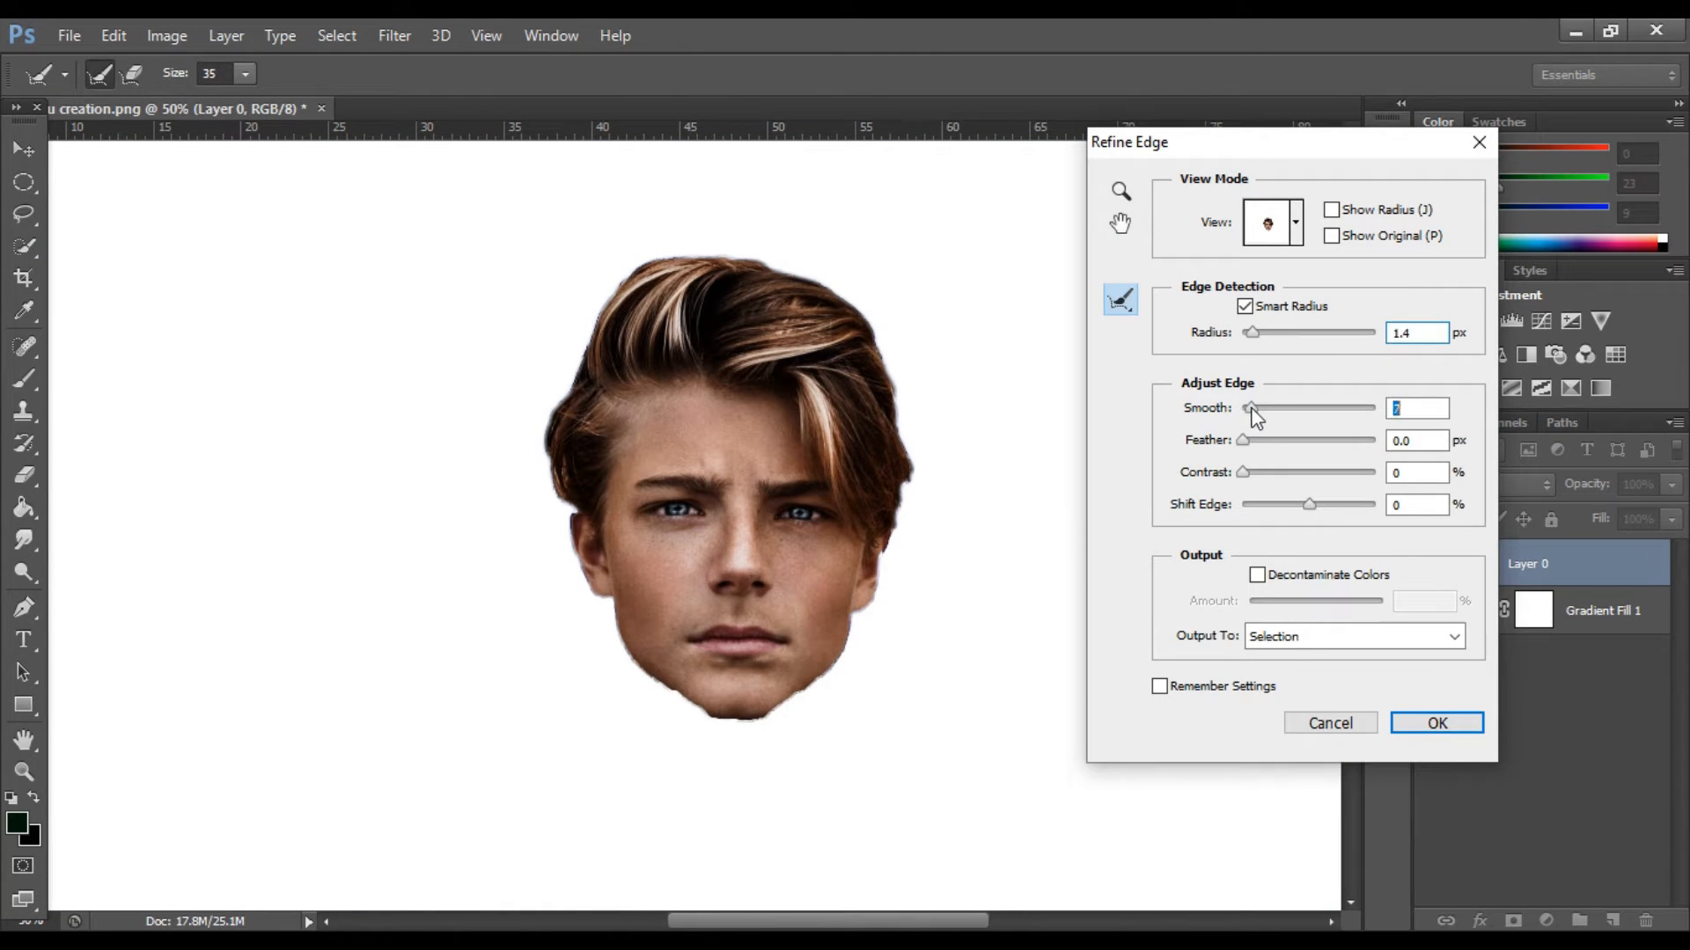
pyautogui.moveTo(1265, 475); pyautogui.dragTo(1299, 482)
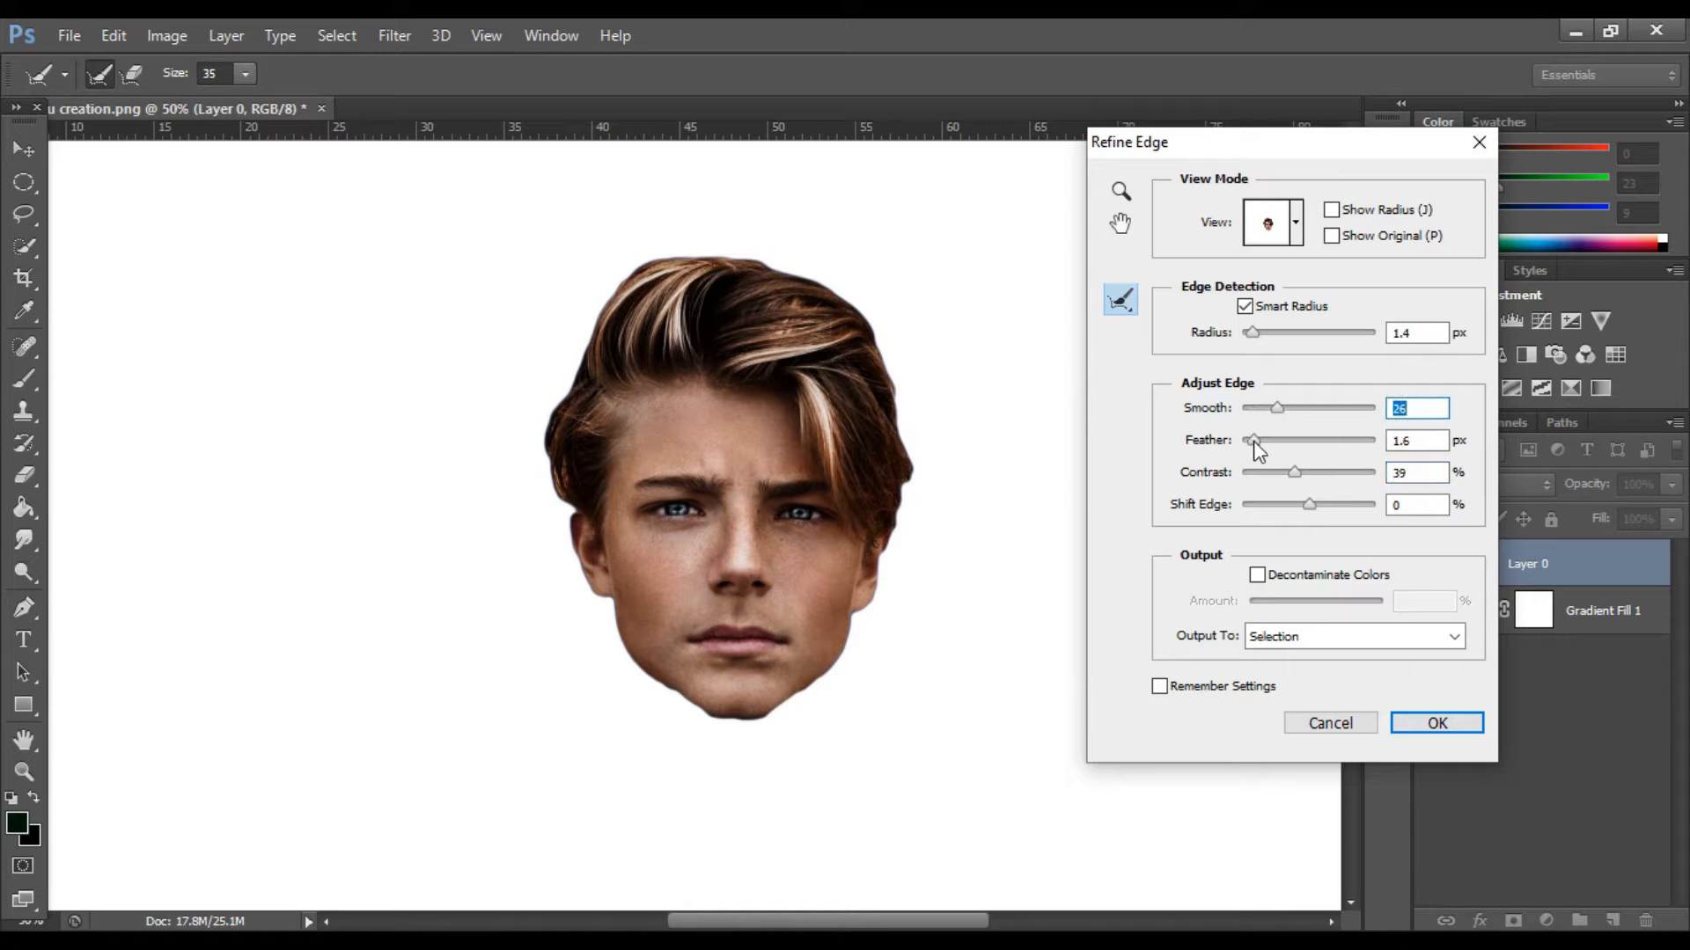
pyautogui.click(1434, 720)
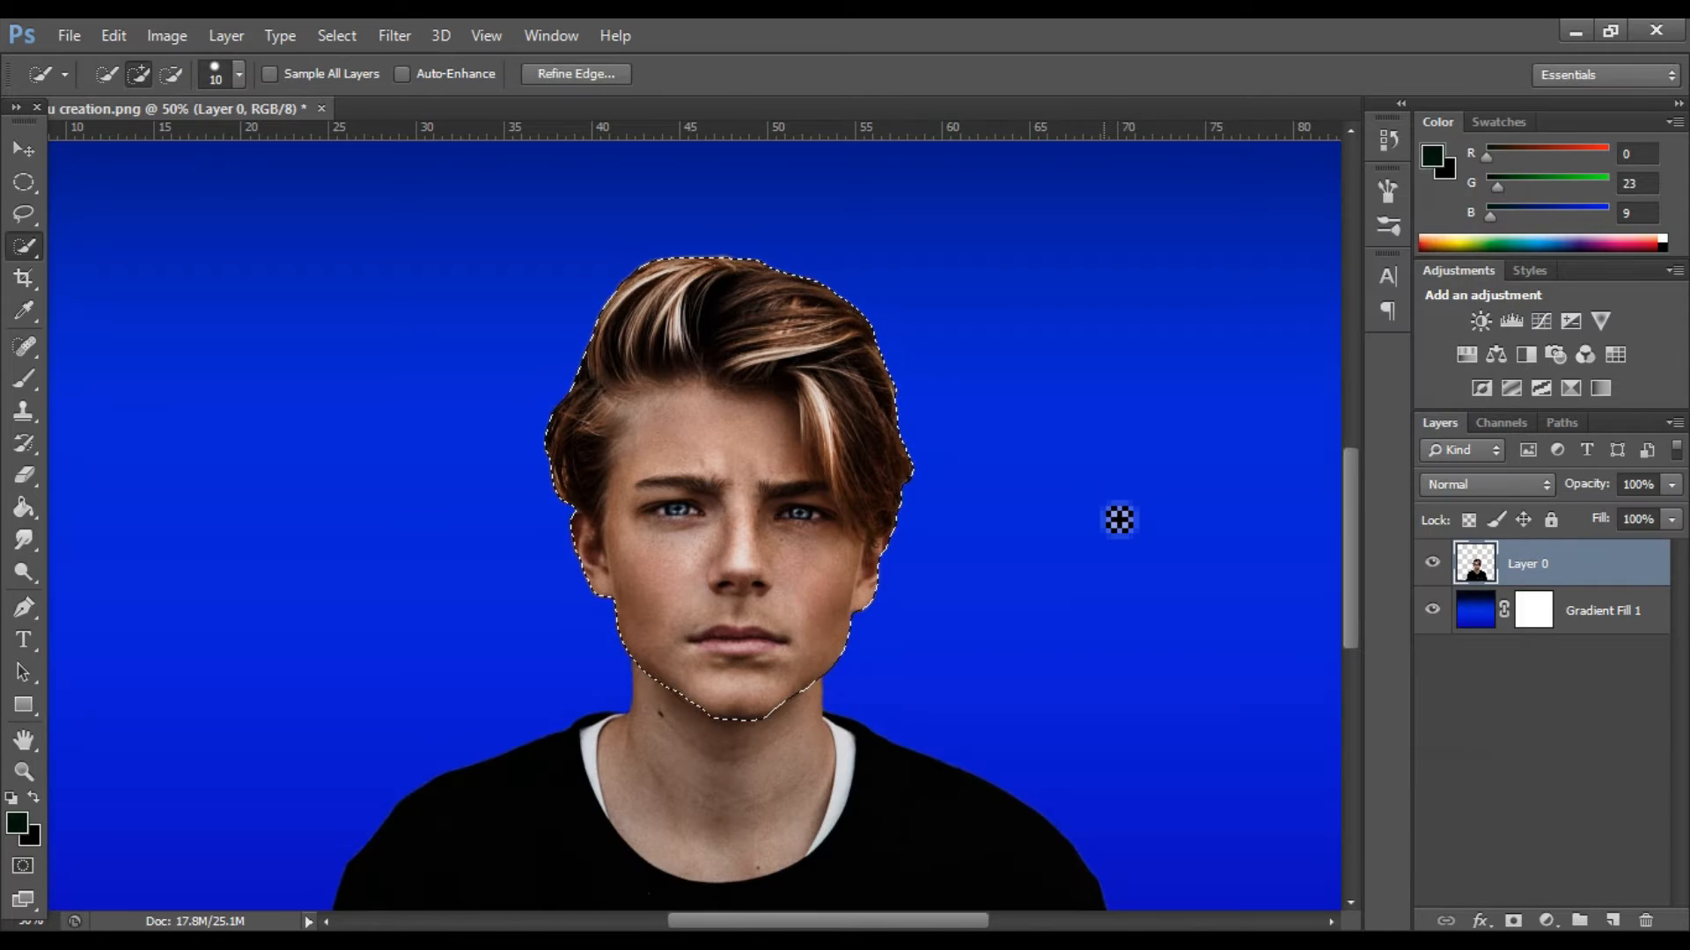
# Copy the selected head to a new layer and convert that layer to a smart object.
pyautogui.hotkey('ctrl', 'j')
pyautogui.click(24, 149)
pyautogui.scroll(-2, 825, 490)
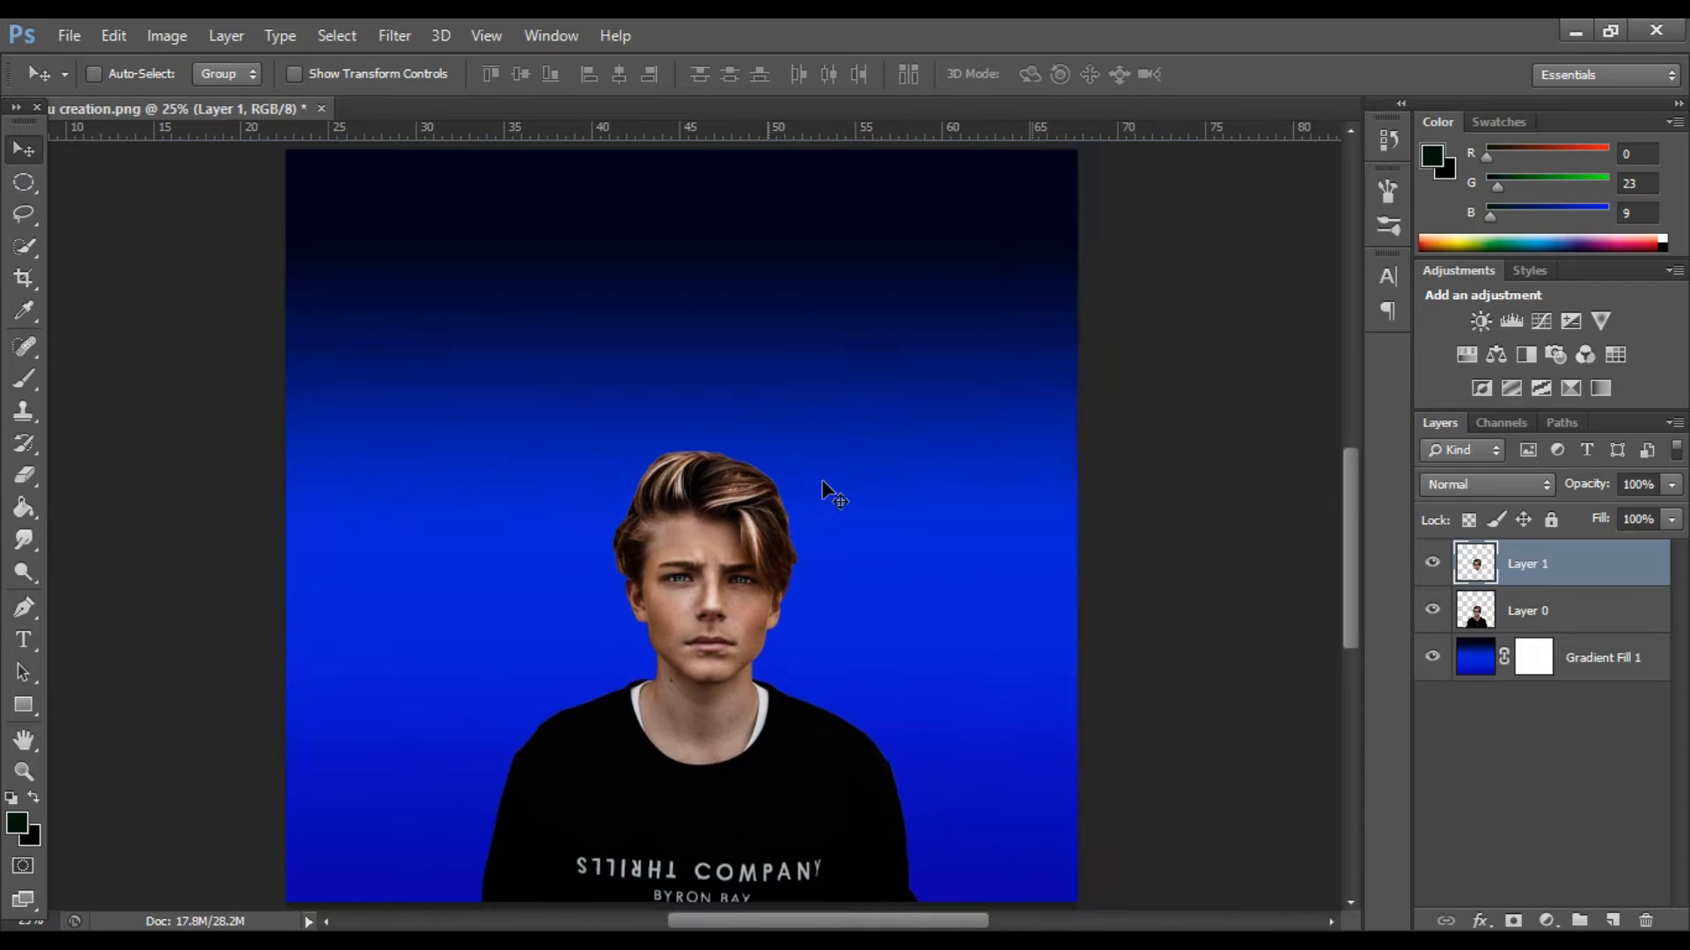
pyautogui.rightClick(1544, 564)
pyautogui.click(1124, 322)
# Scale up the head layer for a caricature look and position it over the neck.
pyautogui.hotkey('ctrl', 't')
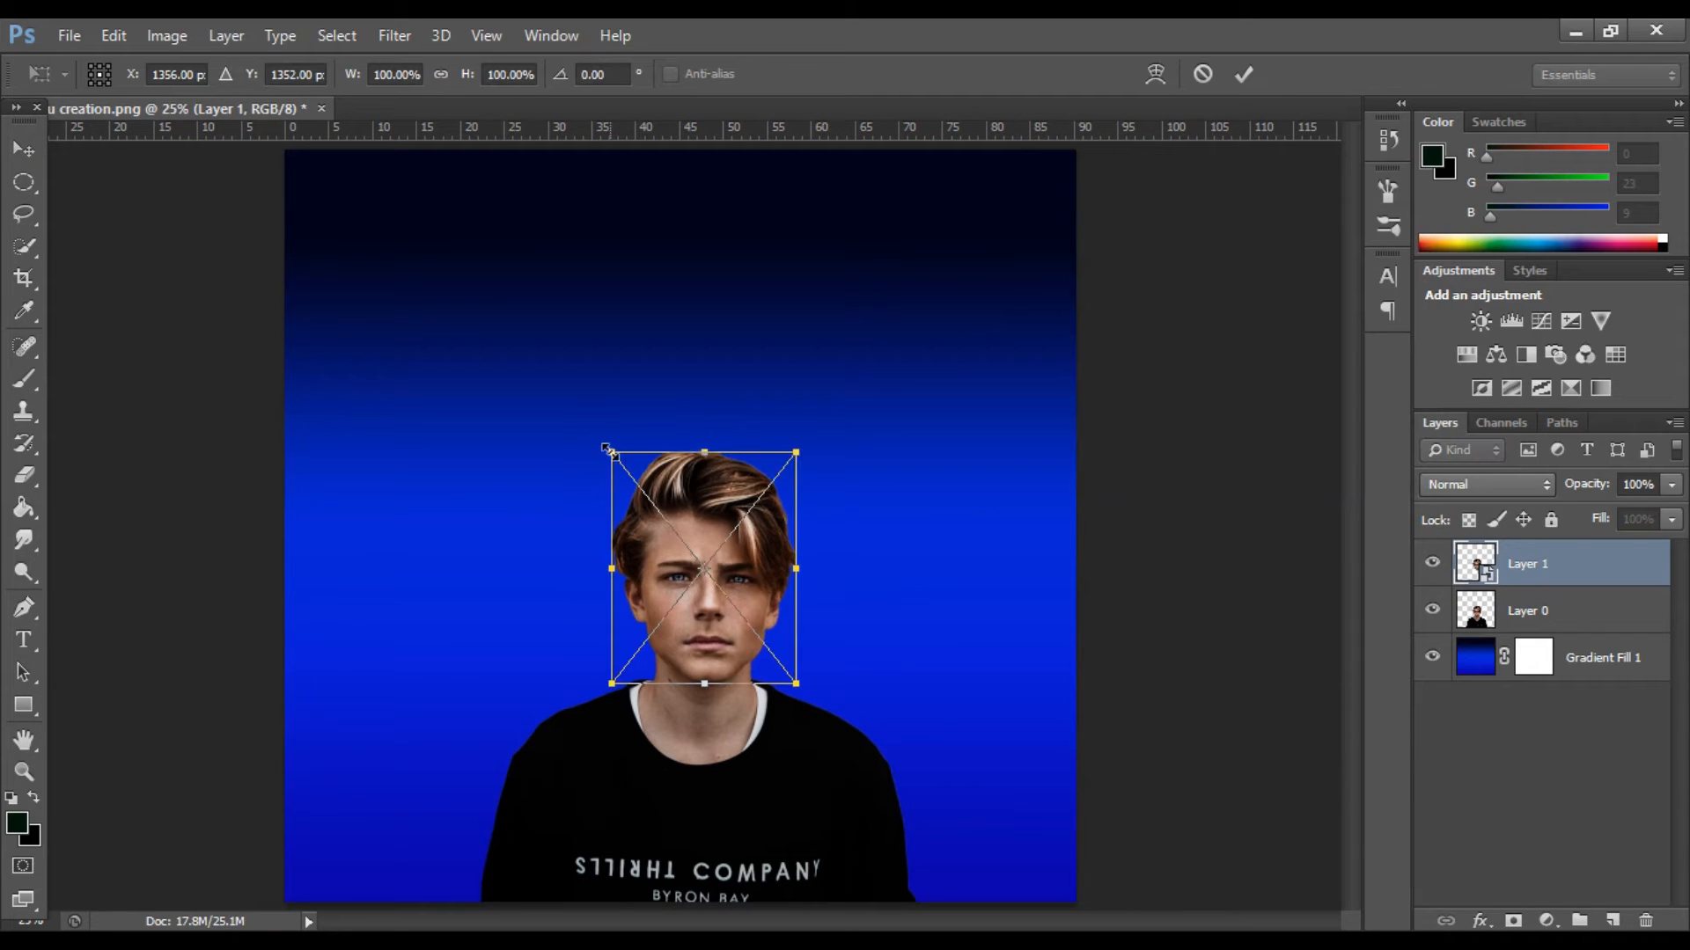
pyautogui.moveTo(612, 454); pyautogui.dragTo(502, 366)
pyautogui.press('Return')
pyautogui.moveTo(693, 472); pyautogui.dragTo(730, 478)
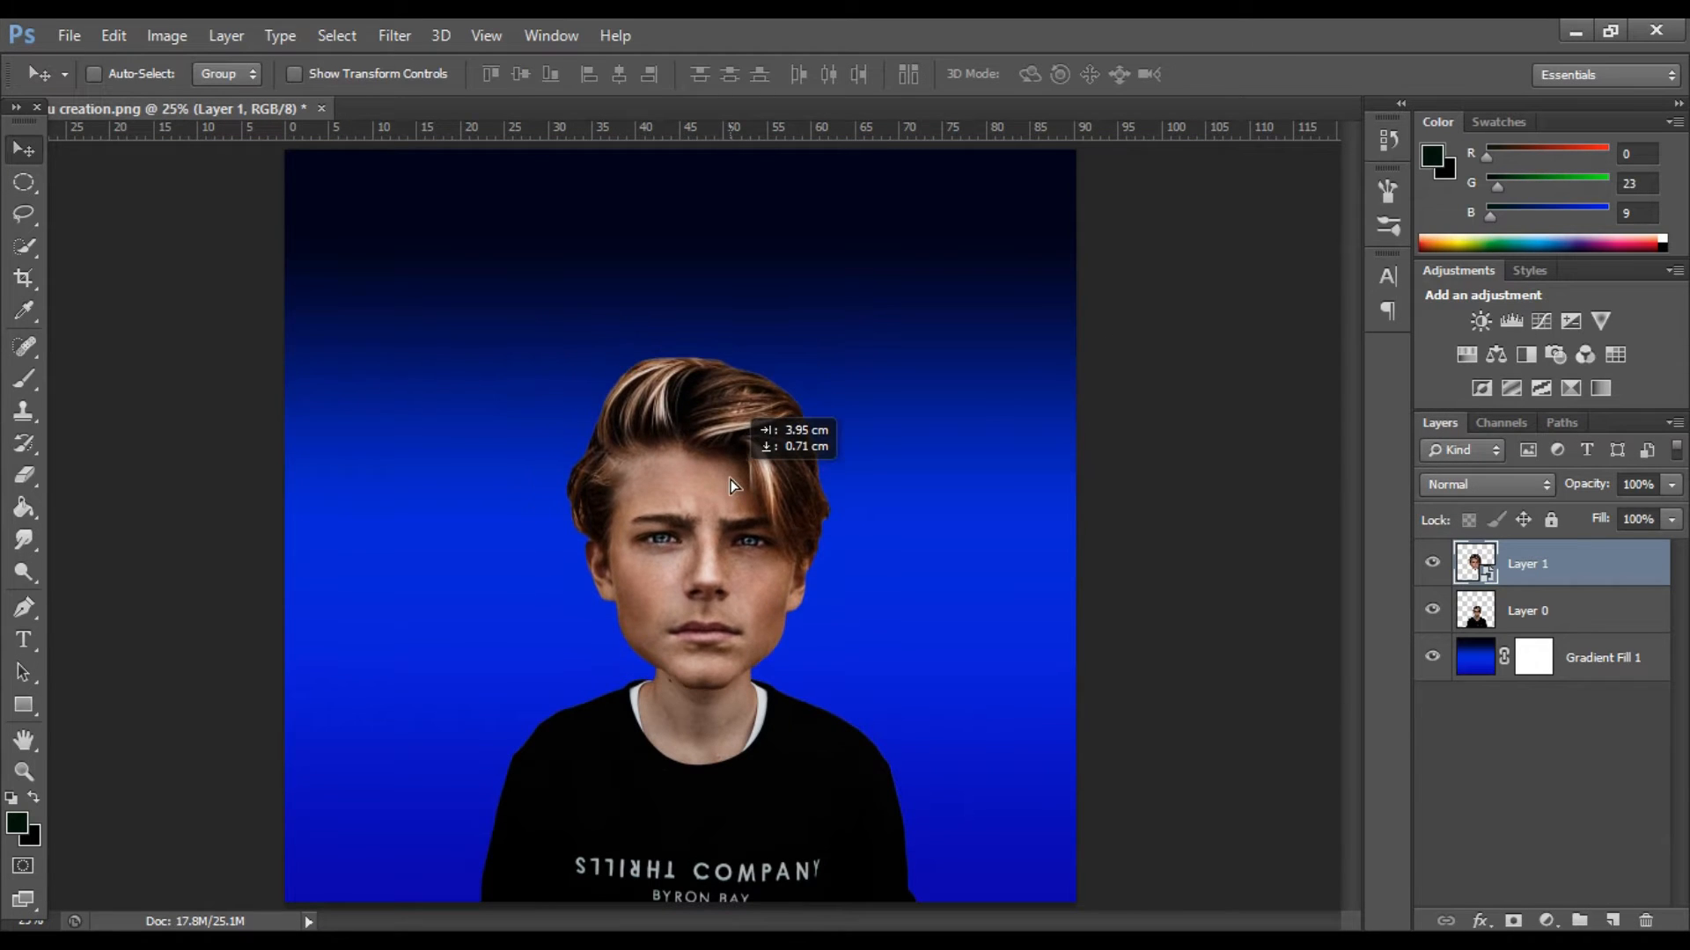
pyautogui.hotkey('ctrl', 't')
pyautogui.moveTo(565, 358); pyautogui.dragTo(553, 344)
pyautogui.click(1246, 76)
pyautogui.moveTo(755, 485)
pyautogui.mouseDown()
pyautogui.moveTo(766, 471)
pyautogui.moveTo(761, 484)
pyautogui.mouseUp()
# Reshape the enlarged head by pulling its upper corners outward and stretching its top edge upward.
pyautogui.hotkey('ctrl', 't')
pyautogui.rightClick(704, 570)
pyautogui.click(740, 314)
pyautogui.moveTo(837, 339); pyautogui.dragTo(845, 333)
pyautogui.moveTo(560, 340); pyautogui.dragTo(555, 339)
pyautogui.moveTo(700, 339); pyautogui.dragTo(698, 317)
pyautogui.moveTo(552, 319); pyautogui.dragTo(549, 305)
pyautogui.click(1239, 77)
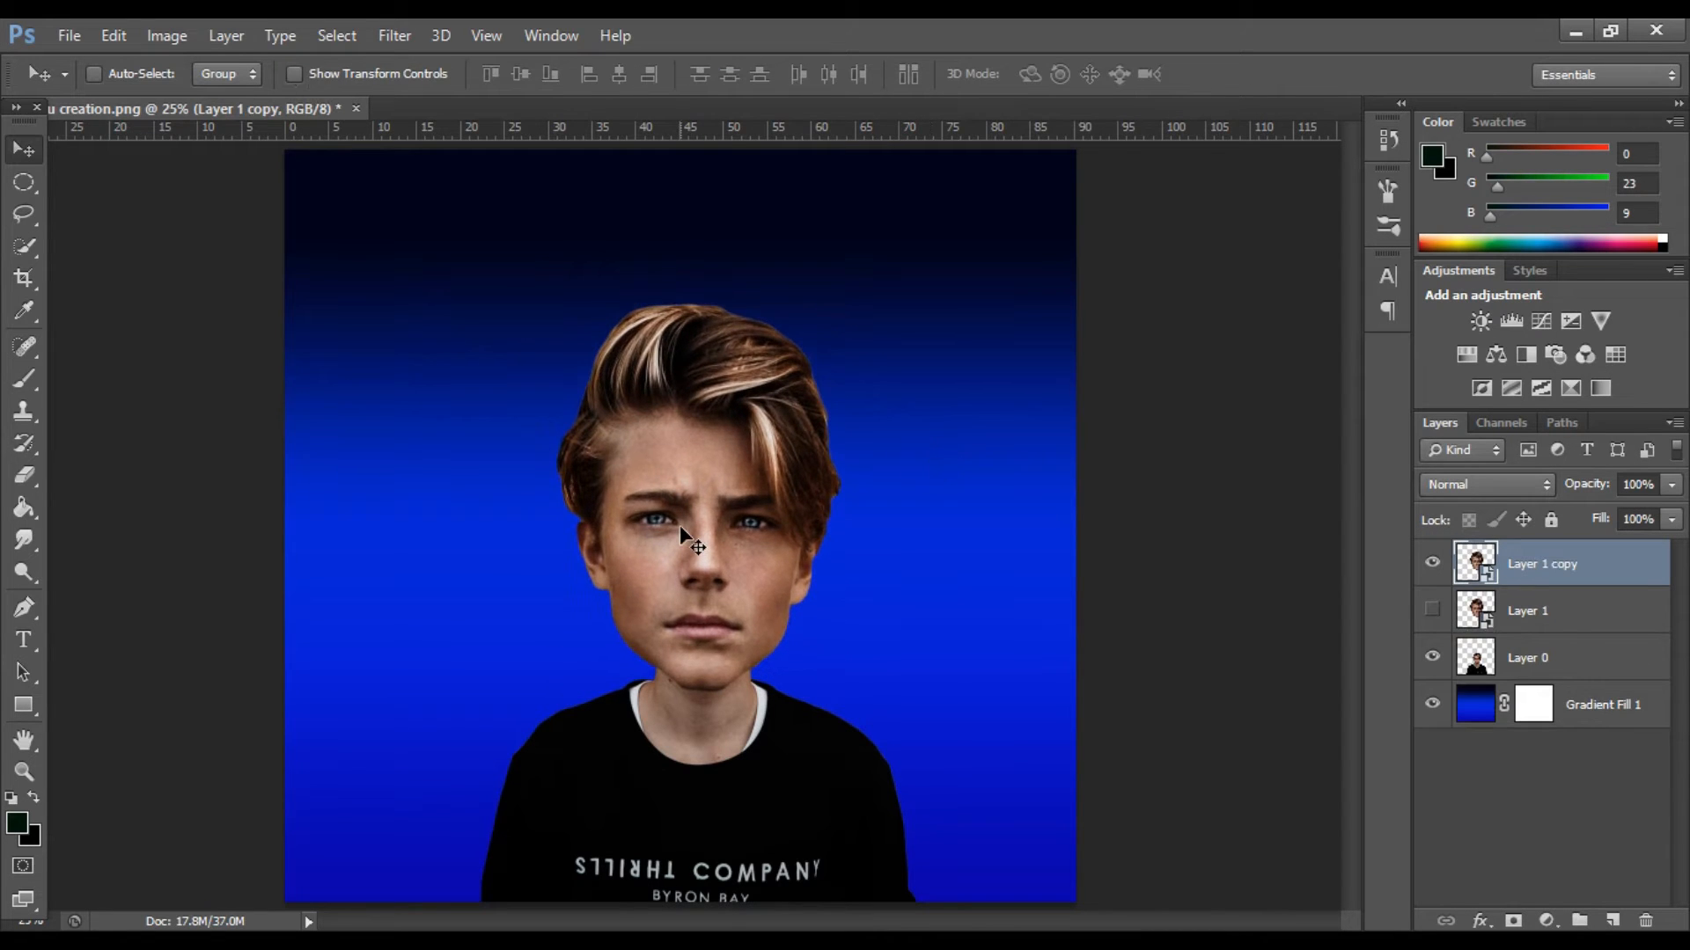
# Duplicate the head layer, hide the original Layer 1 and rasterize the copy.
pyautogui.scroll(2, 680, 525)
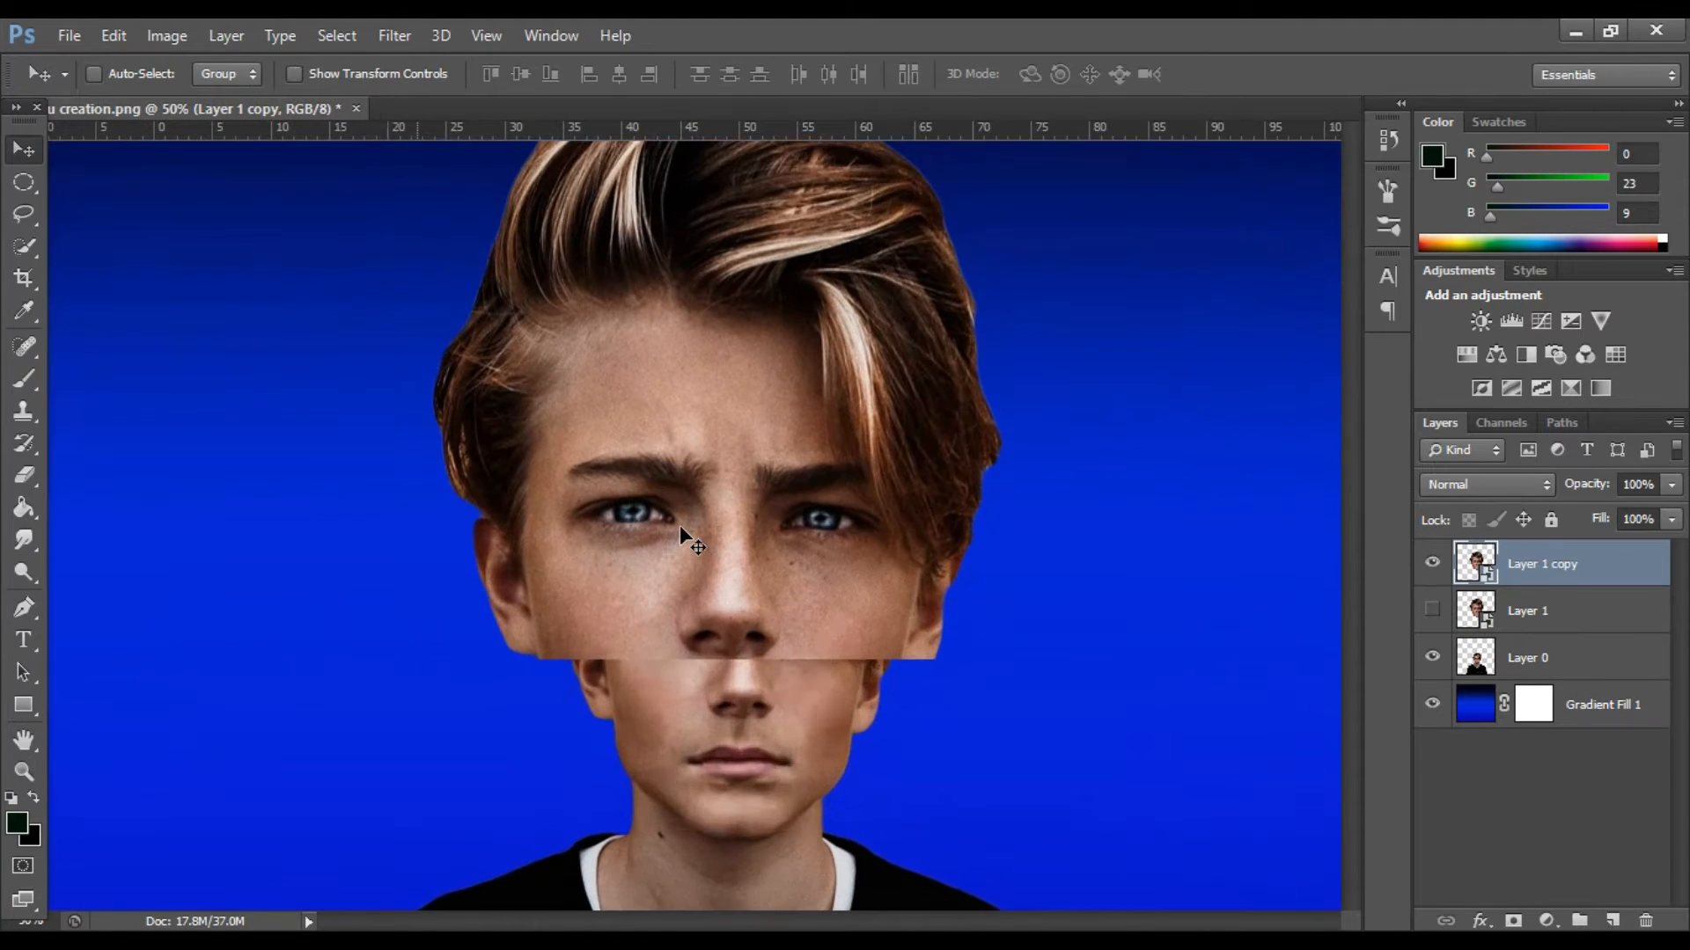
pyautogui.scroll(-3, 679, 525)
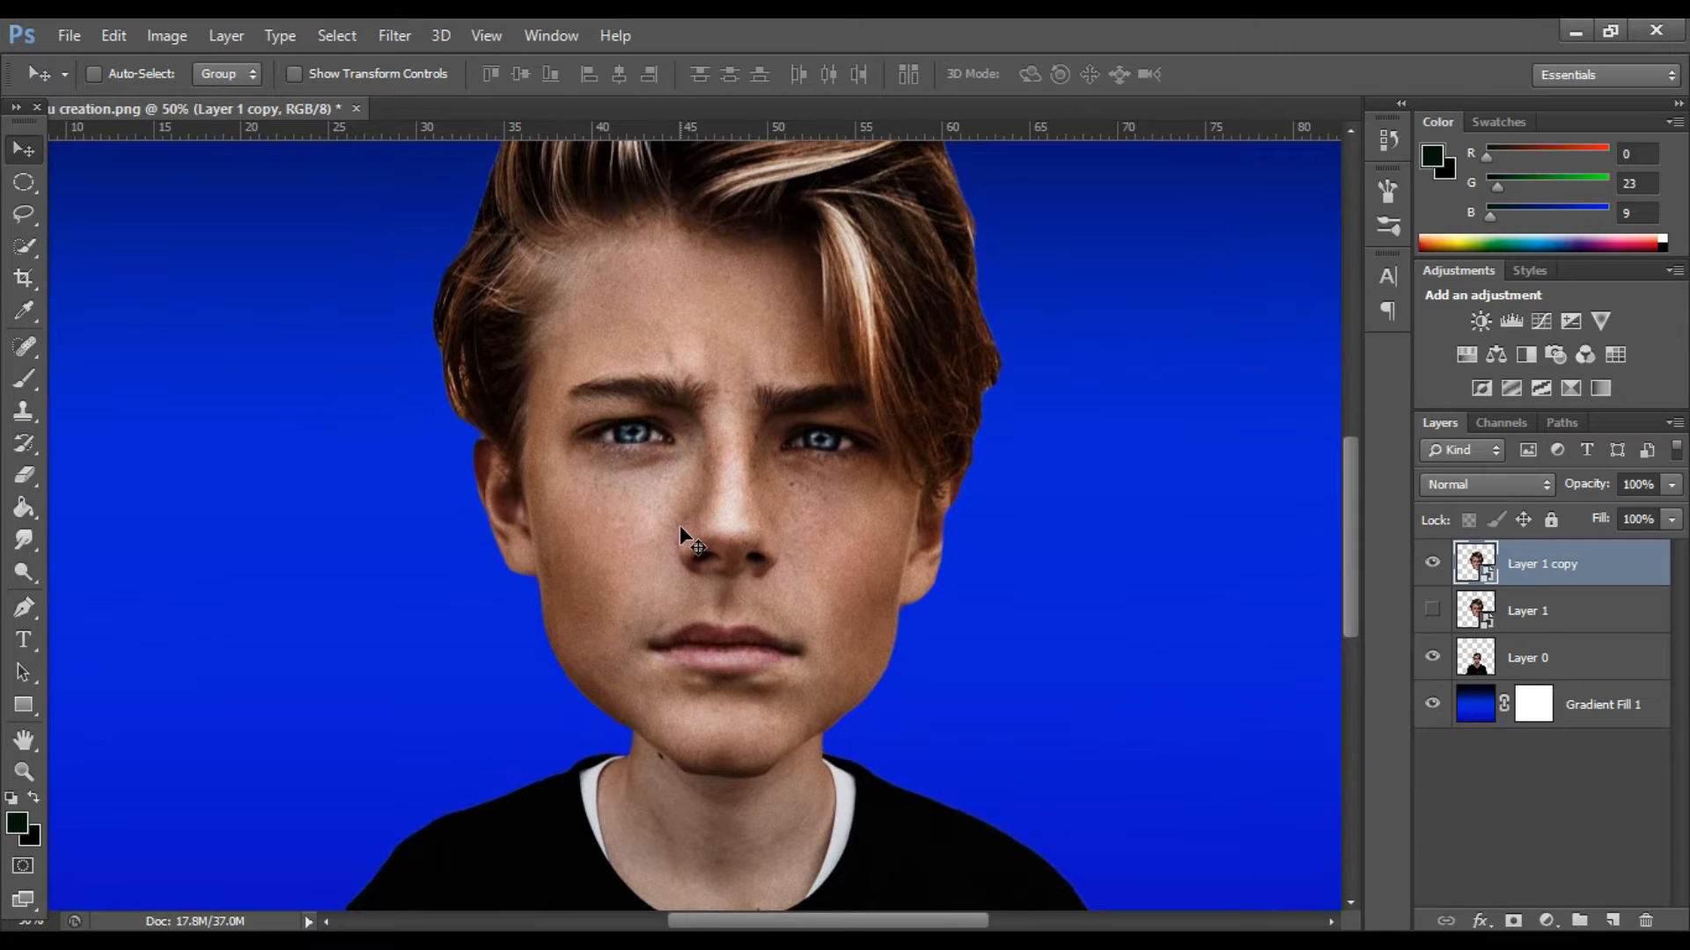
pyautogui.scroll(-1, 680, 525)
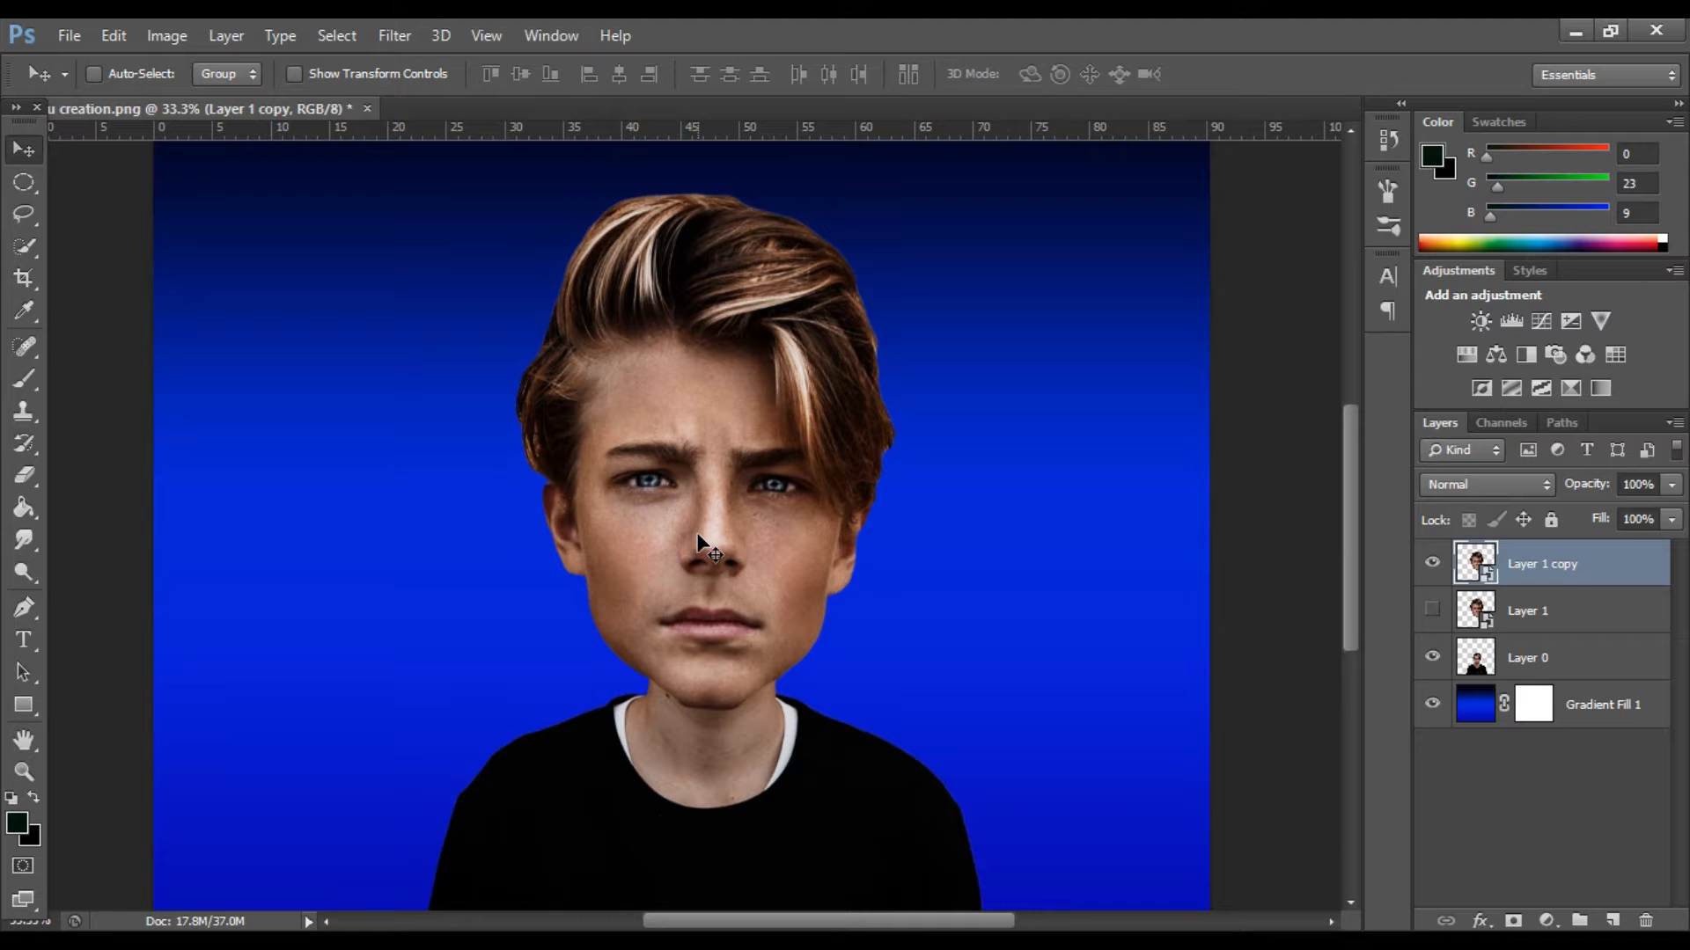
pyautogui.rightClick(1575, 571)
pyautogui.click(1161, 392)
# Open the head copy in the Liquify filter and choose the Reconstruct tool with brush size 175.
pyautogui.click(398, 35)
pyautogui.click(415, 195)
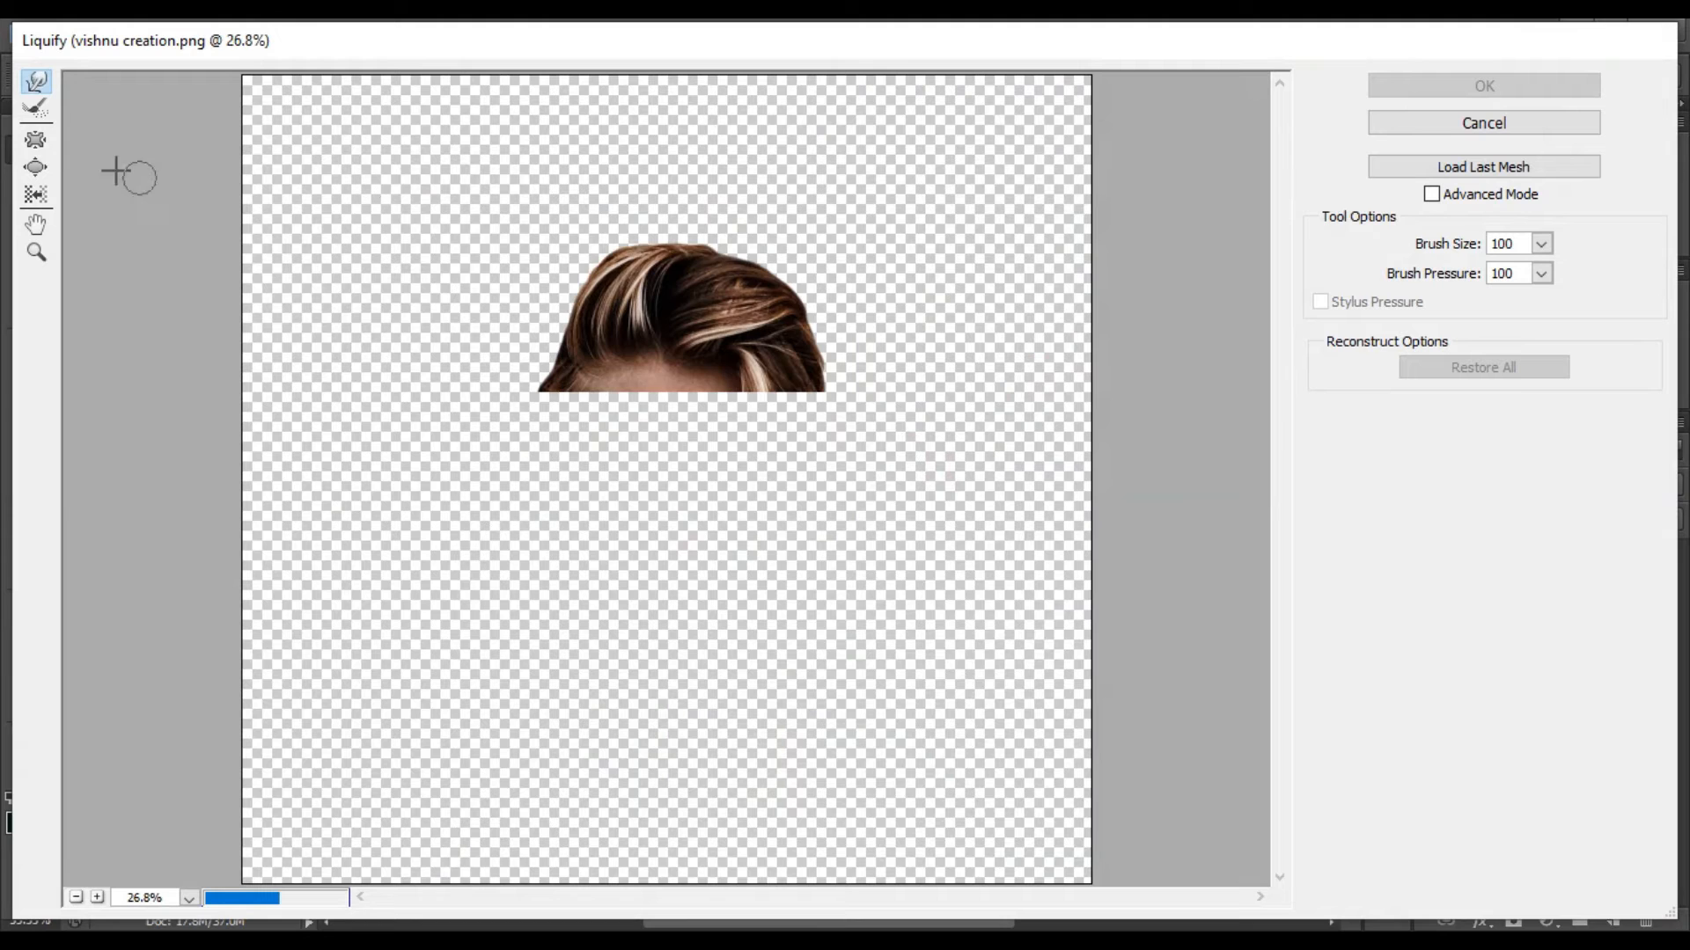
pyautogui.click(35, 108)
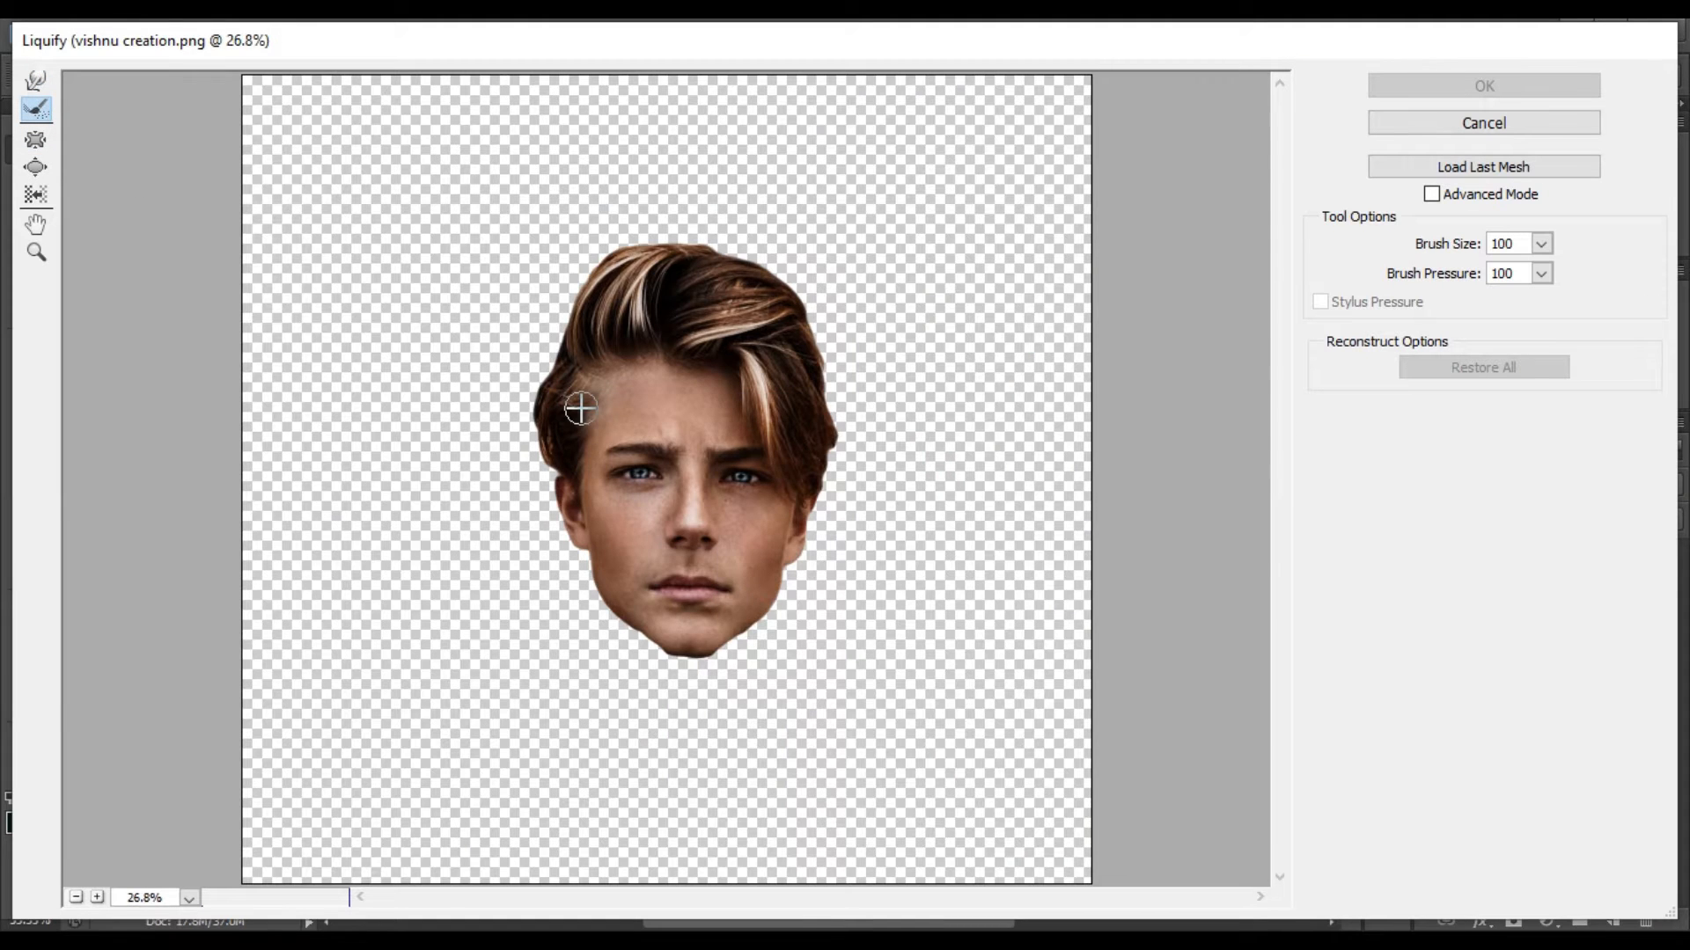
pyautogui.hotkey('ctrl', '+')
pyautogui.hotkey('ctrl', '+')
pyautogui.hotkey('ctrl', '+')
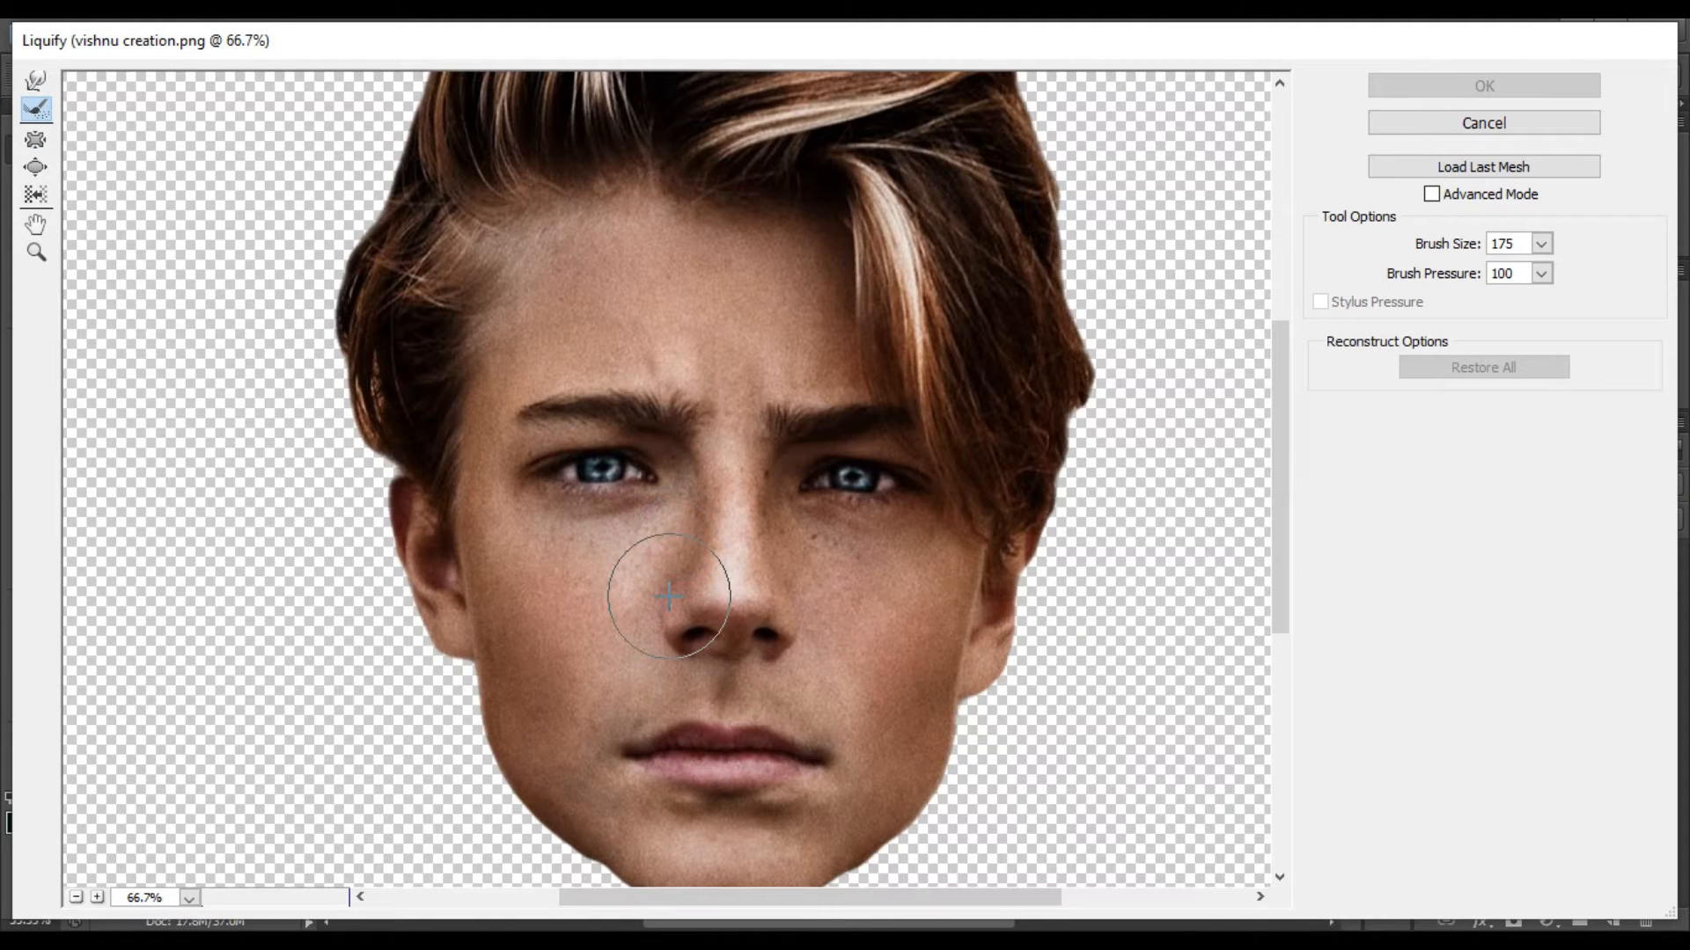
# Shrink the nose slightly with the Pucker tool at brush size 200.
pyautogui.click(669, 595)
pyautogui.click(35, 141)
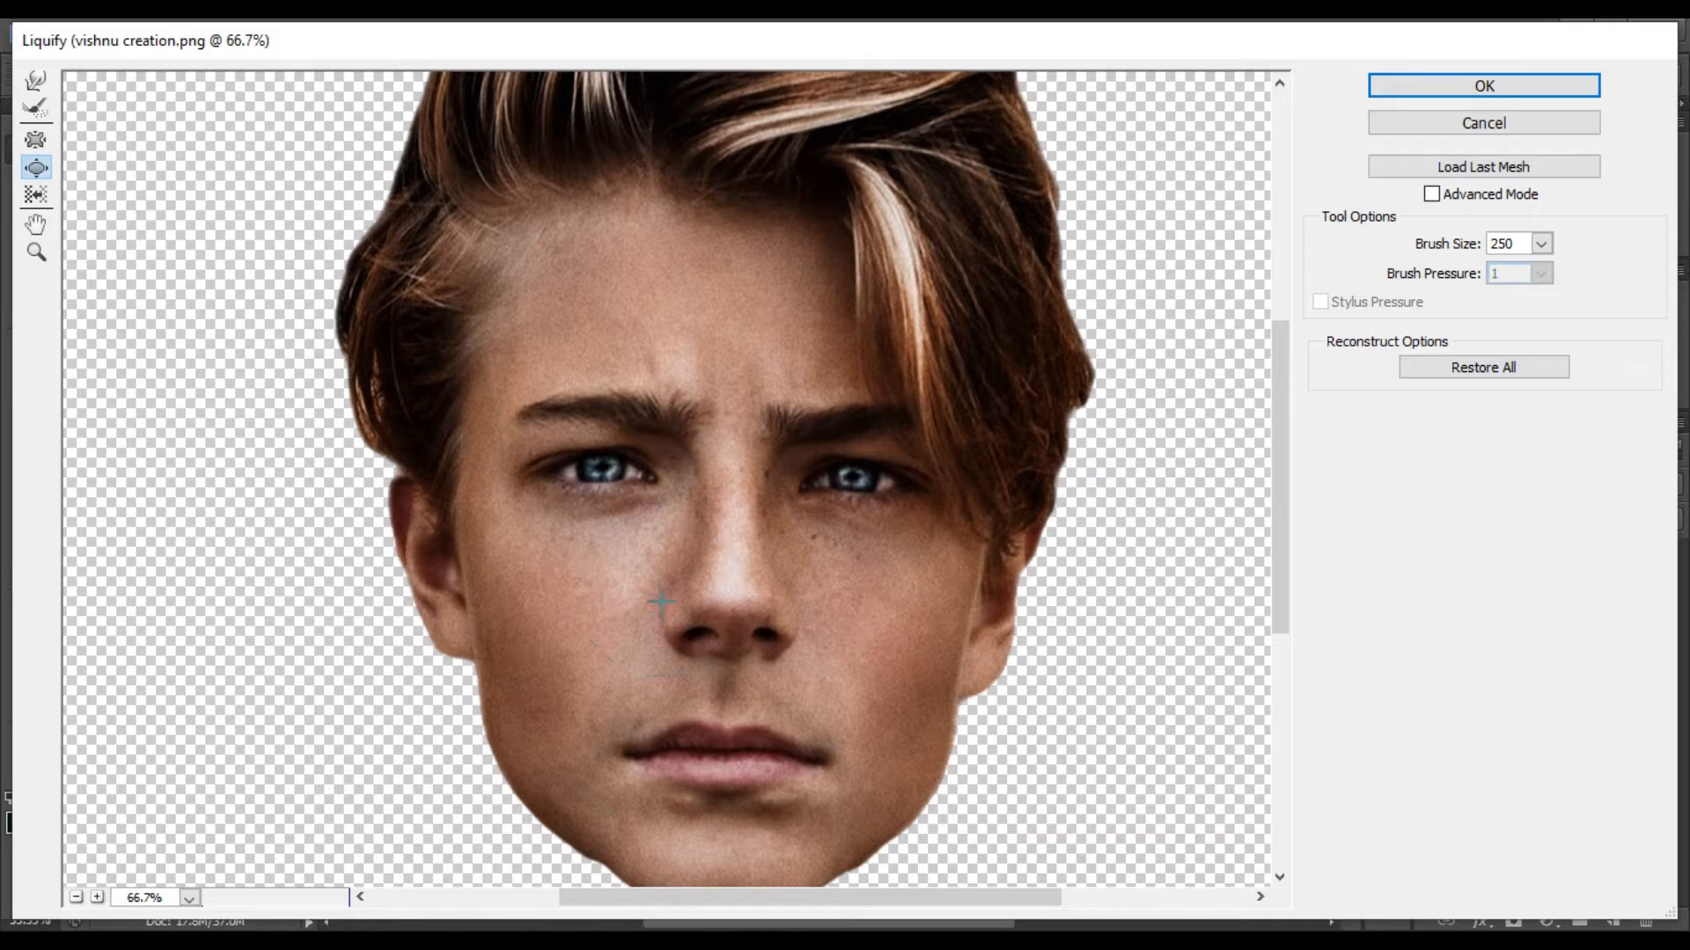
pyautogui.hotkey('alt', 'space')
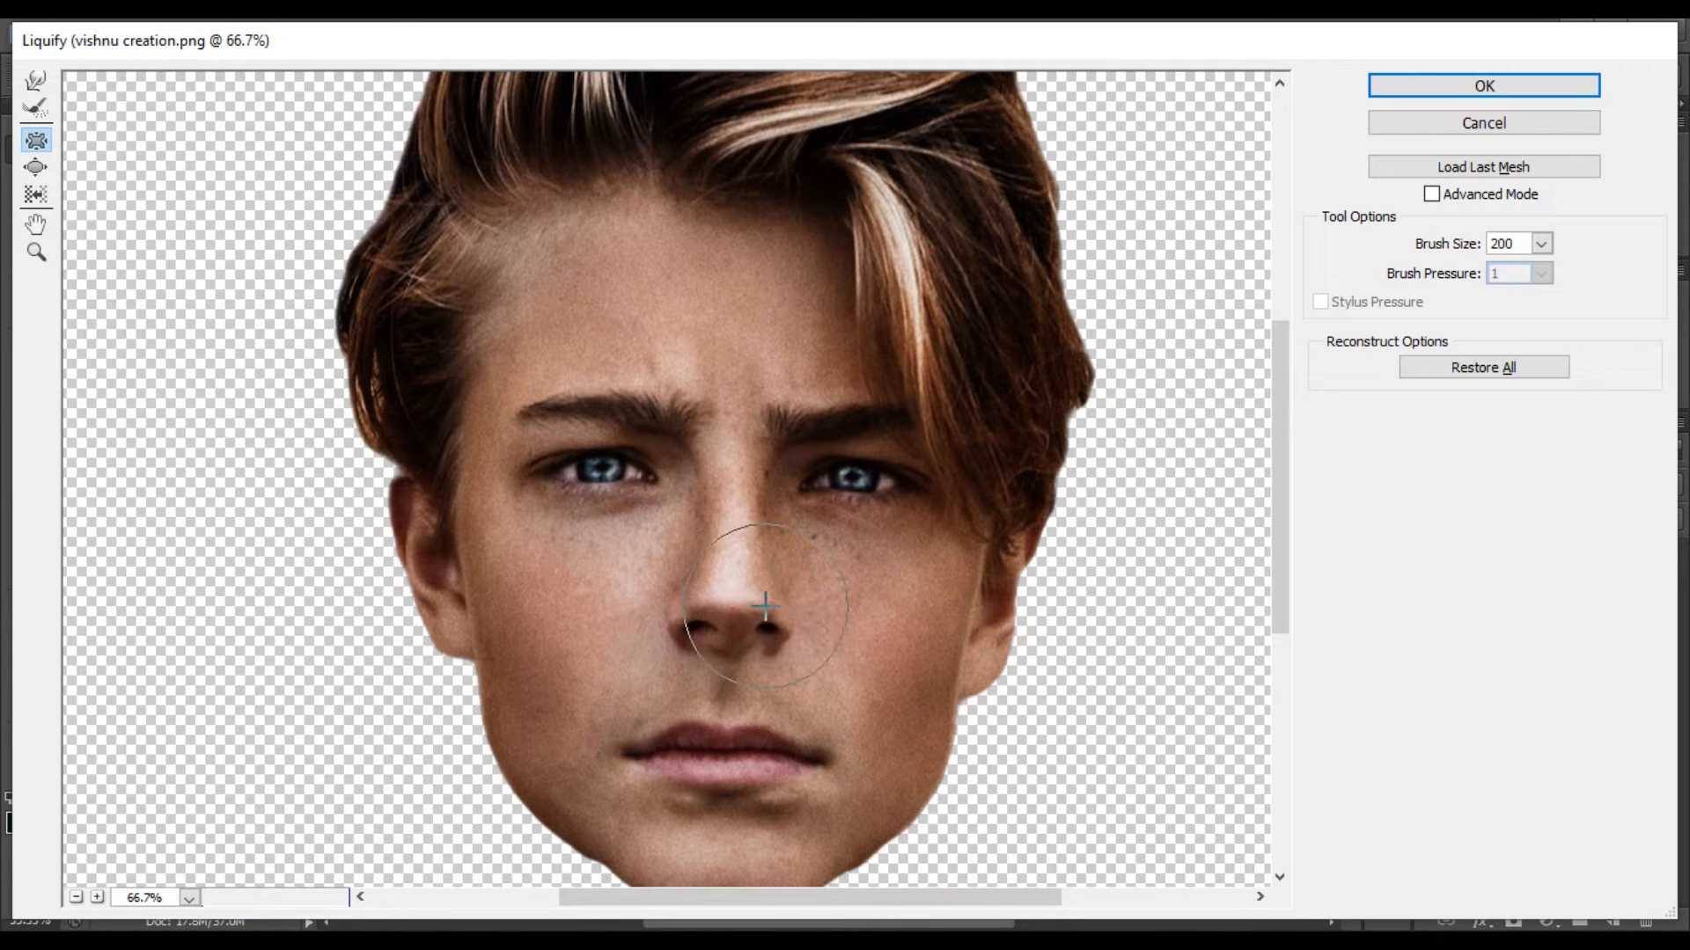
# Slim the lips with the Pucker tool at brush size 200, working across the mouth.
pyautogui.scroll(-3, 633, 520)
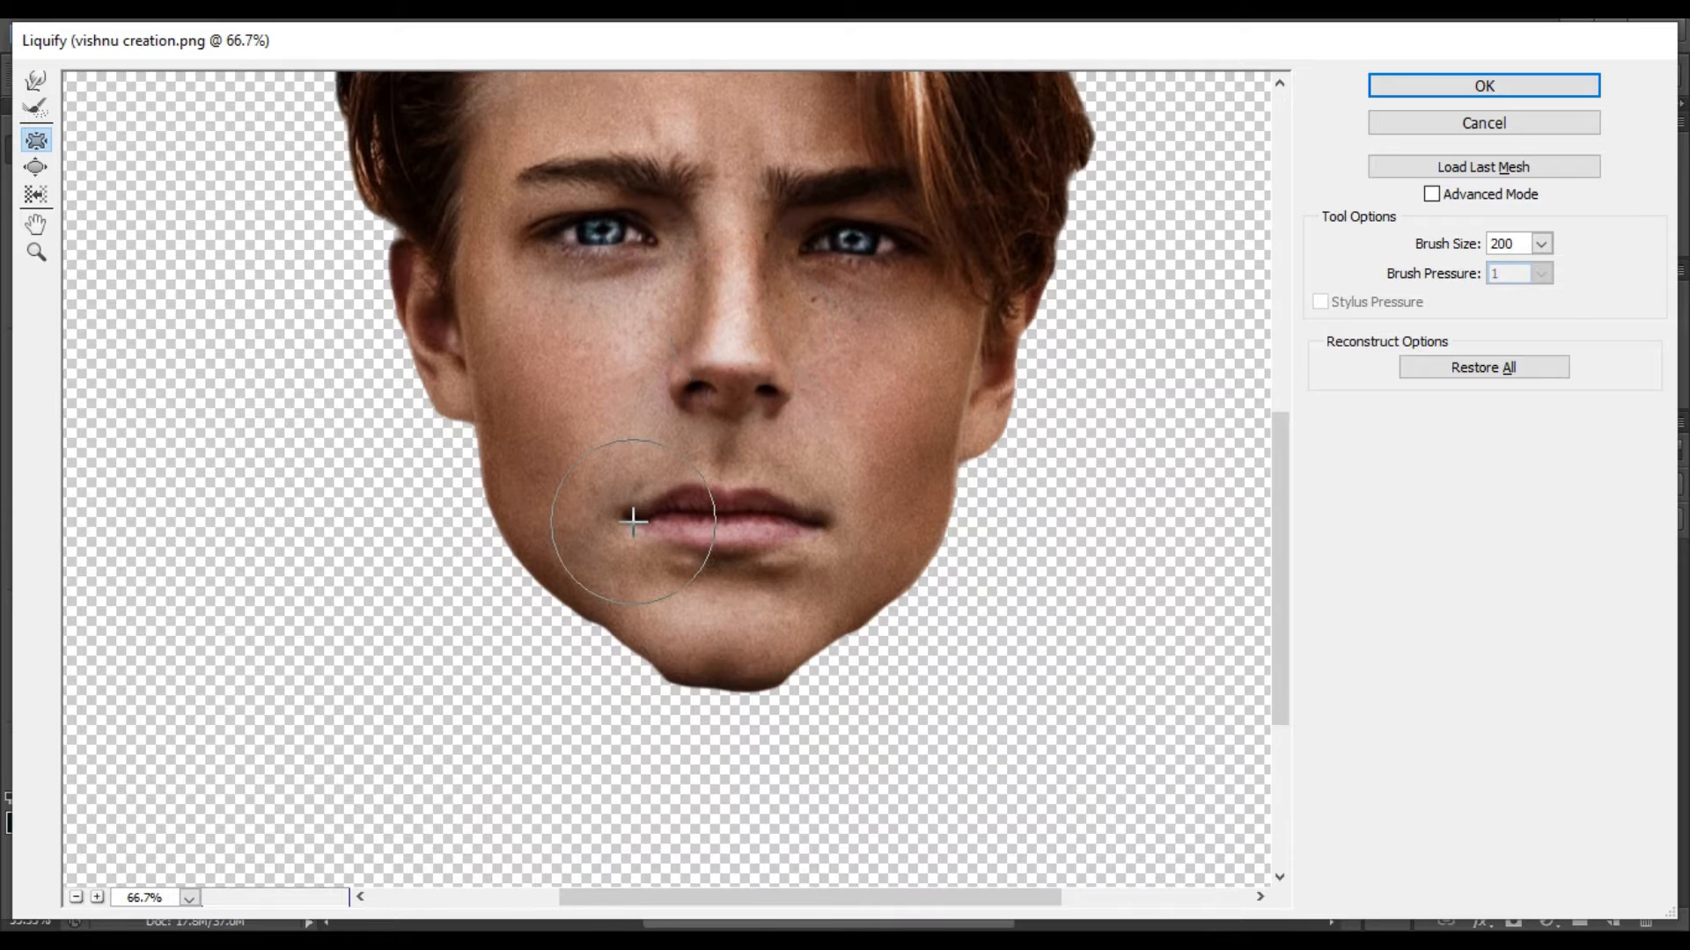
pyautogui.moveTo(759, 527); pyautogui.dragTo(797, 528)
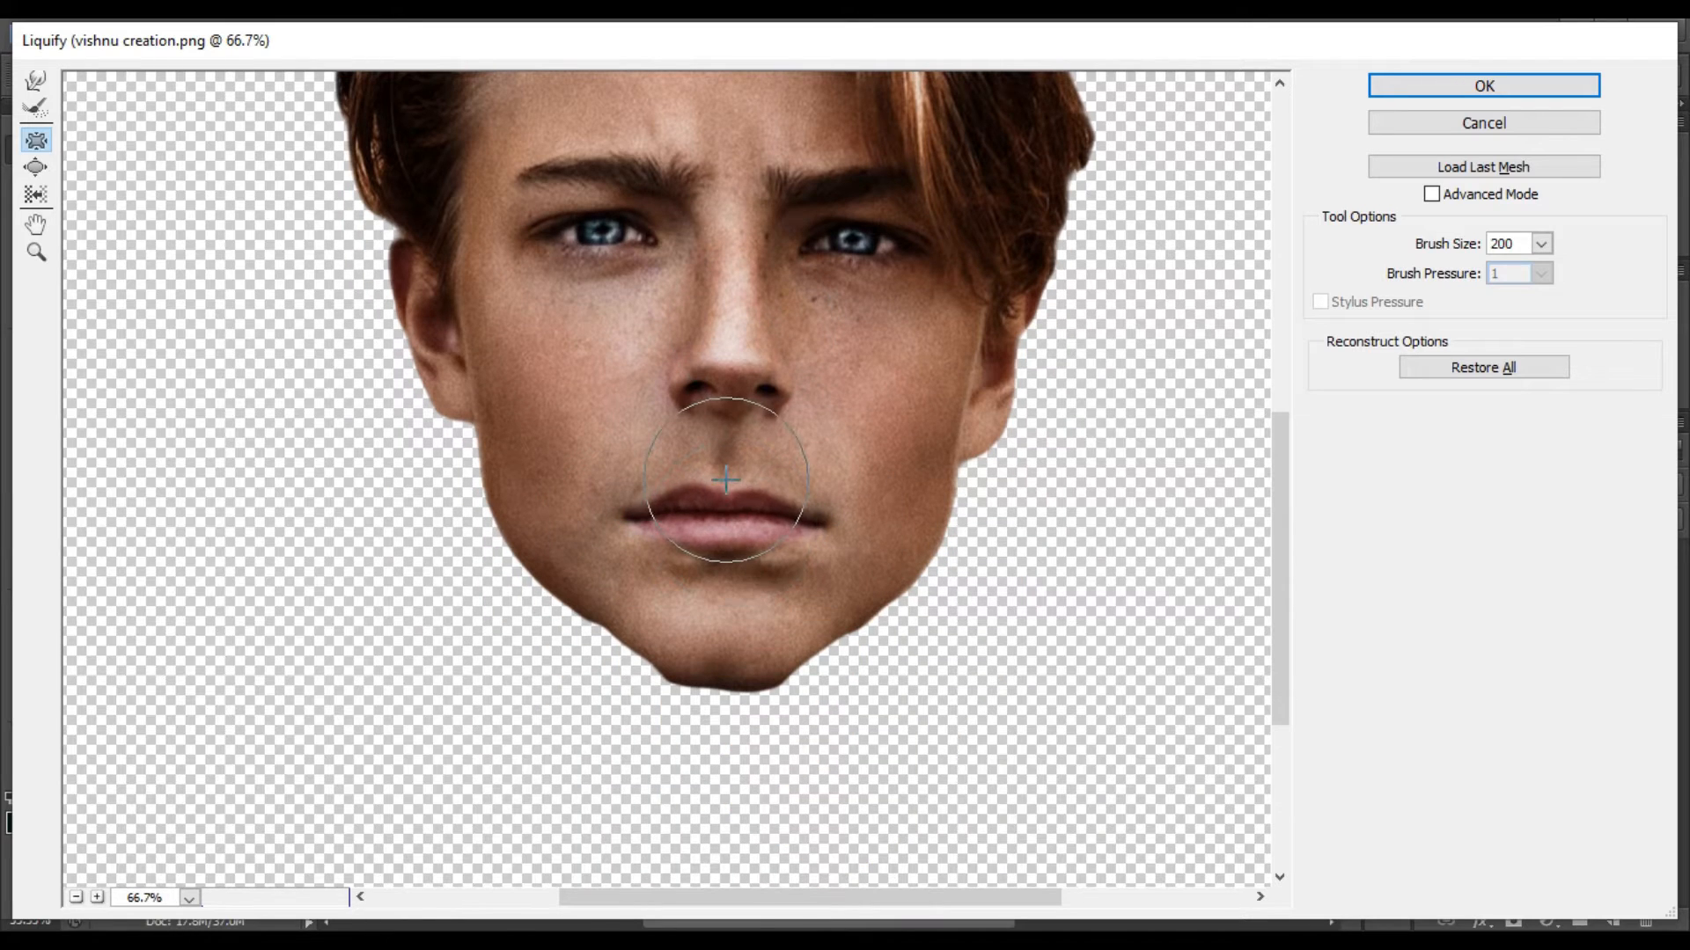
pyautogui.click(730, 557)
pyautogui.moveTo(727, 521)
pyautogui.mouseDown()
pyautogui.moveTo(680, 482)
pyautogui.moveTo(781, 489)
pyautogui.moveTo(732, 508)
pyautogui.mouseUp()
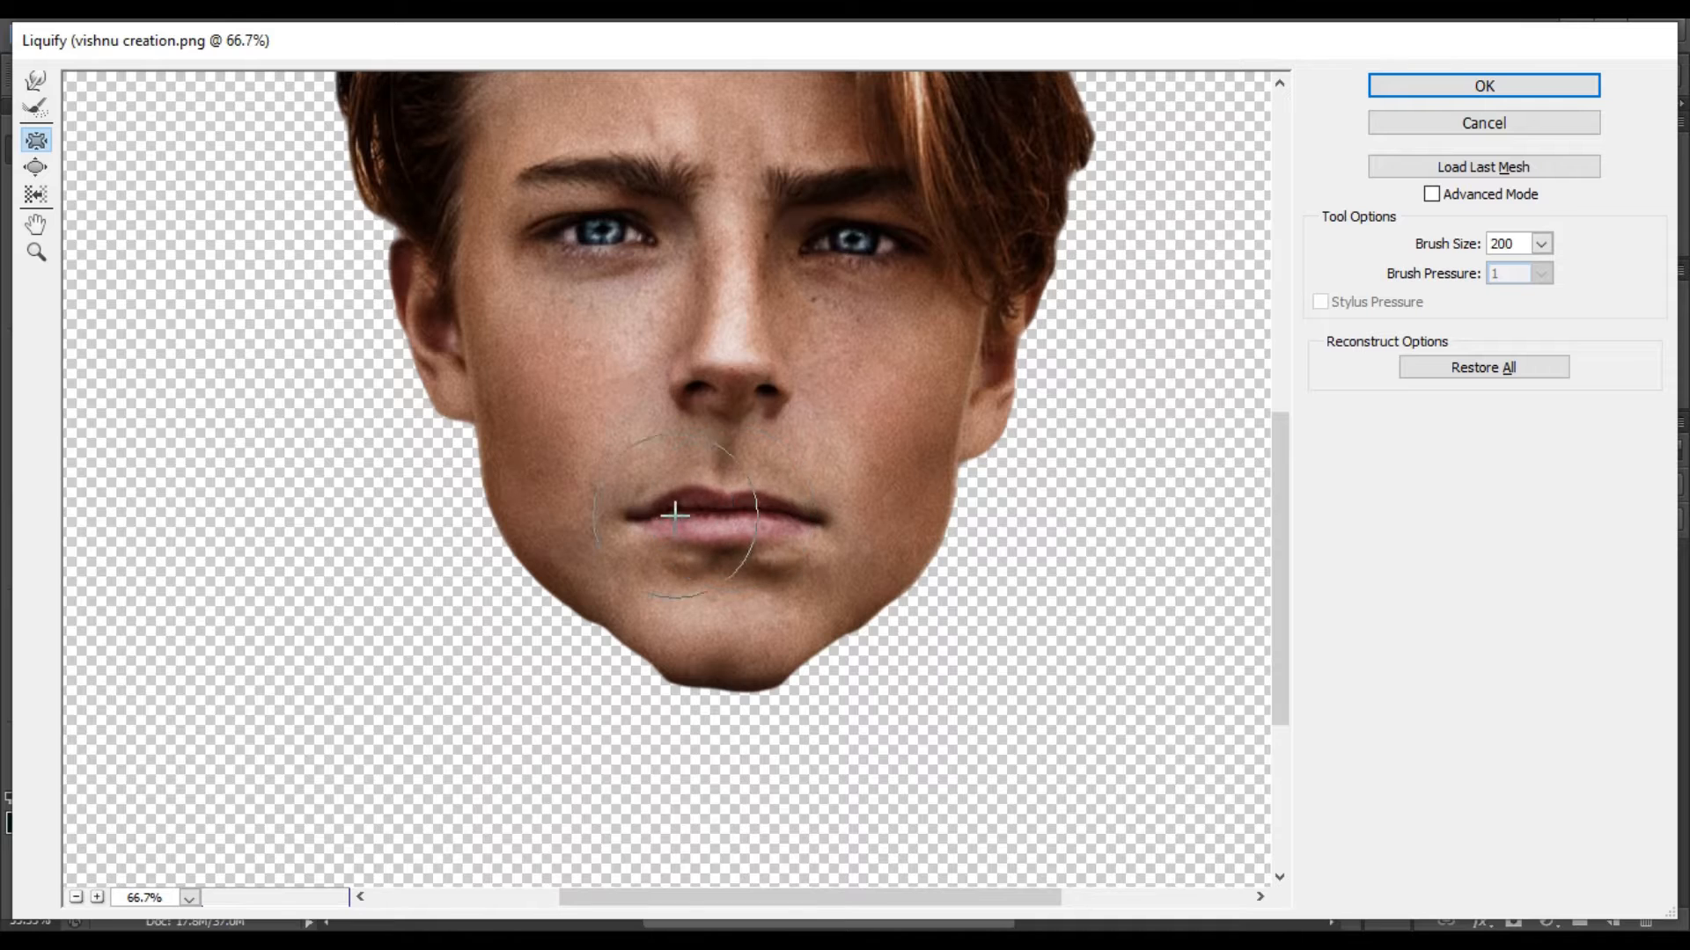
pyautogui.scroll(3, 675, 512)
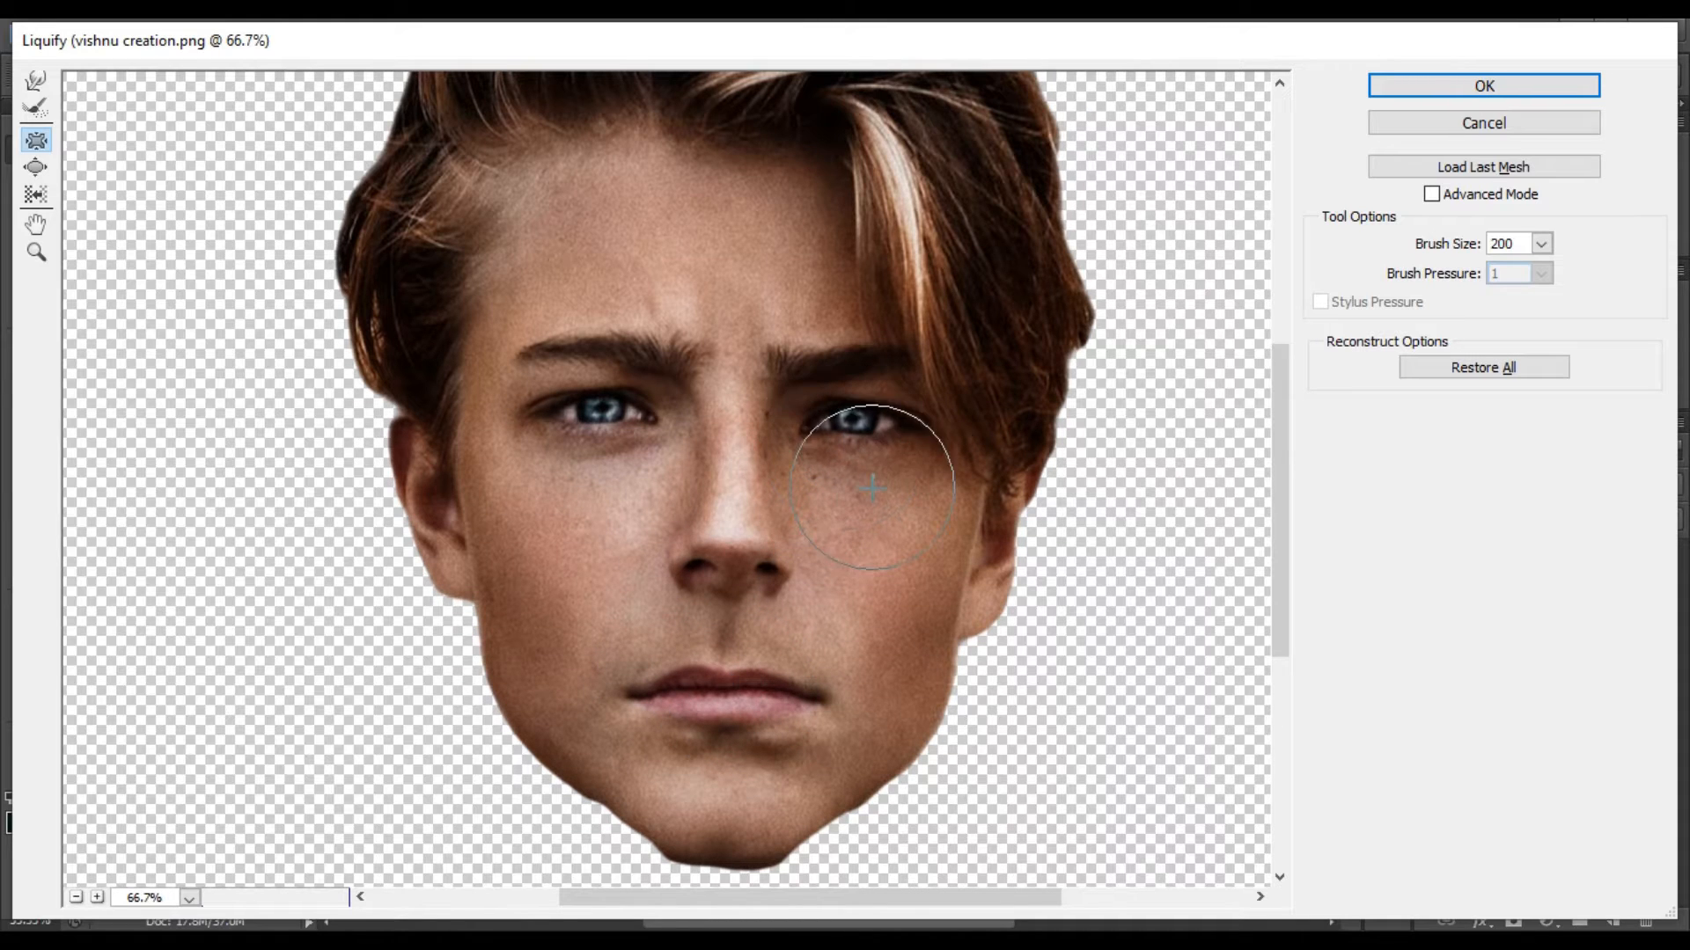
pyautogui.click(517, 690)
pyautogui.click(915, 719)
pyautogui.click(39, 169)
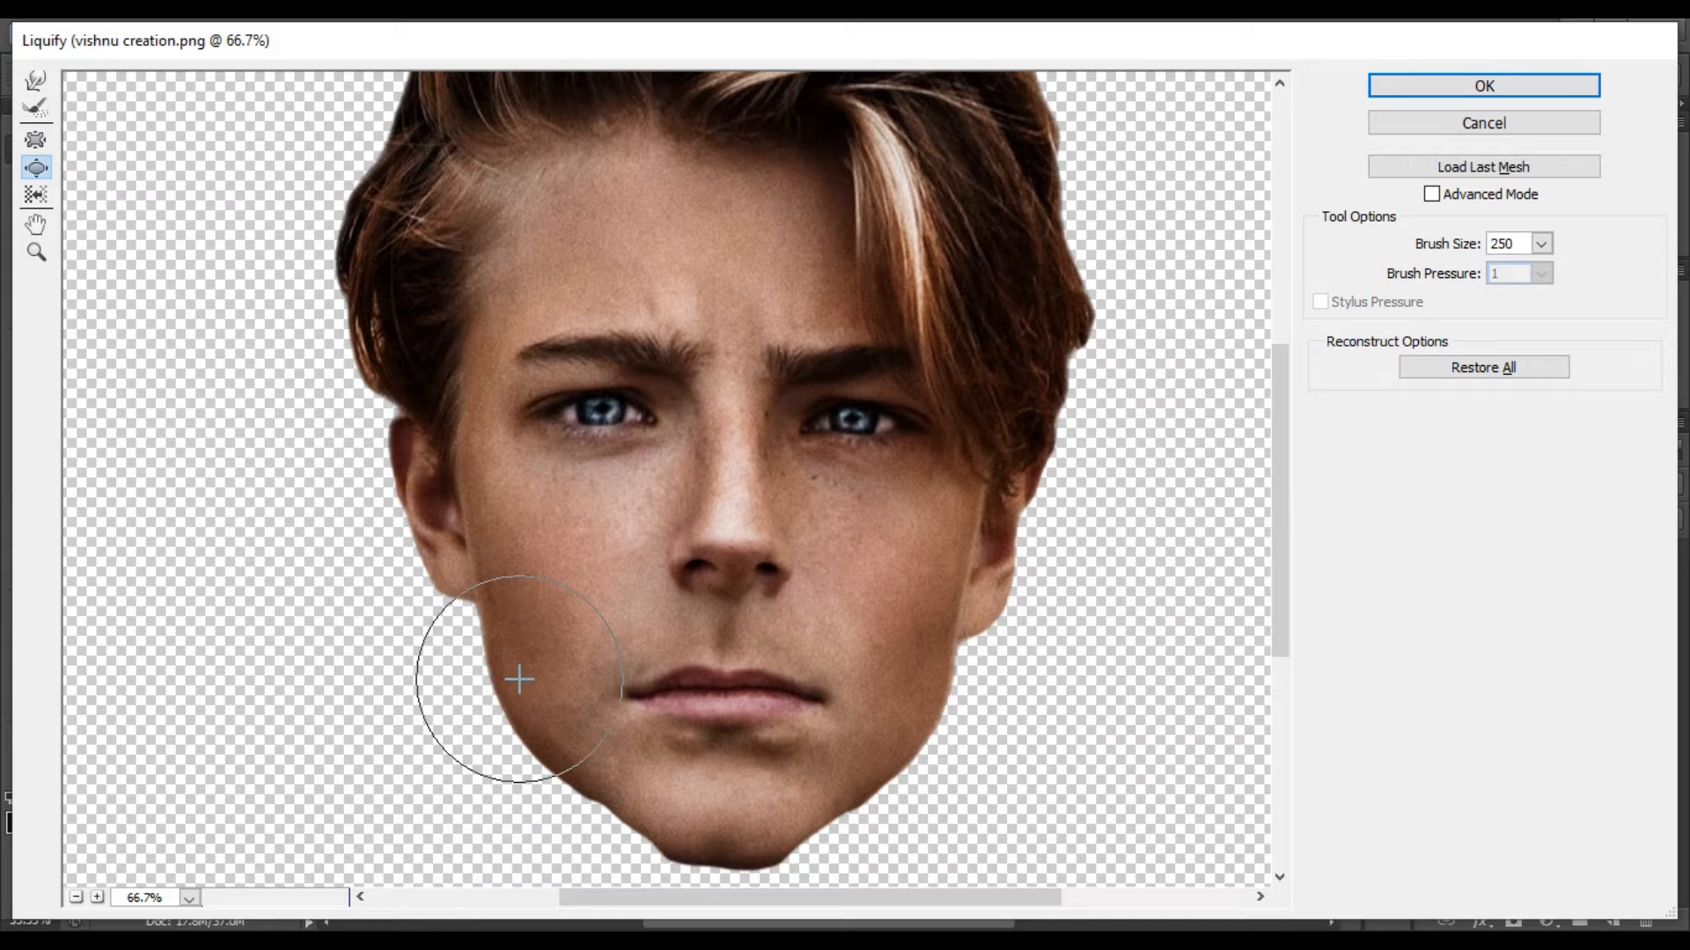
pyautogui.hotkey('ctrl', 'alt', 'z')
# Narrow the jaw slightly with the Pucker tool at brush size 400 and apply the Liquify filter.
pyautogui.click(38, 145)
pyautogui.press(']')
pyautogui.press(']')
pyautogui.press(']')
pyautogui.click(513, 680)
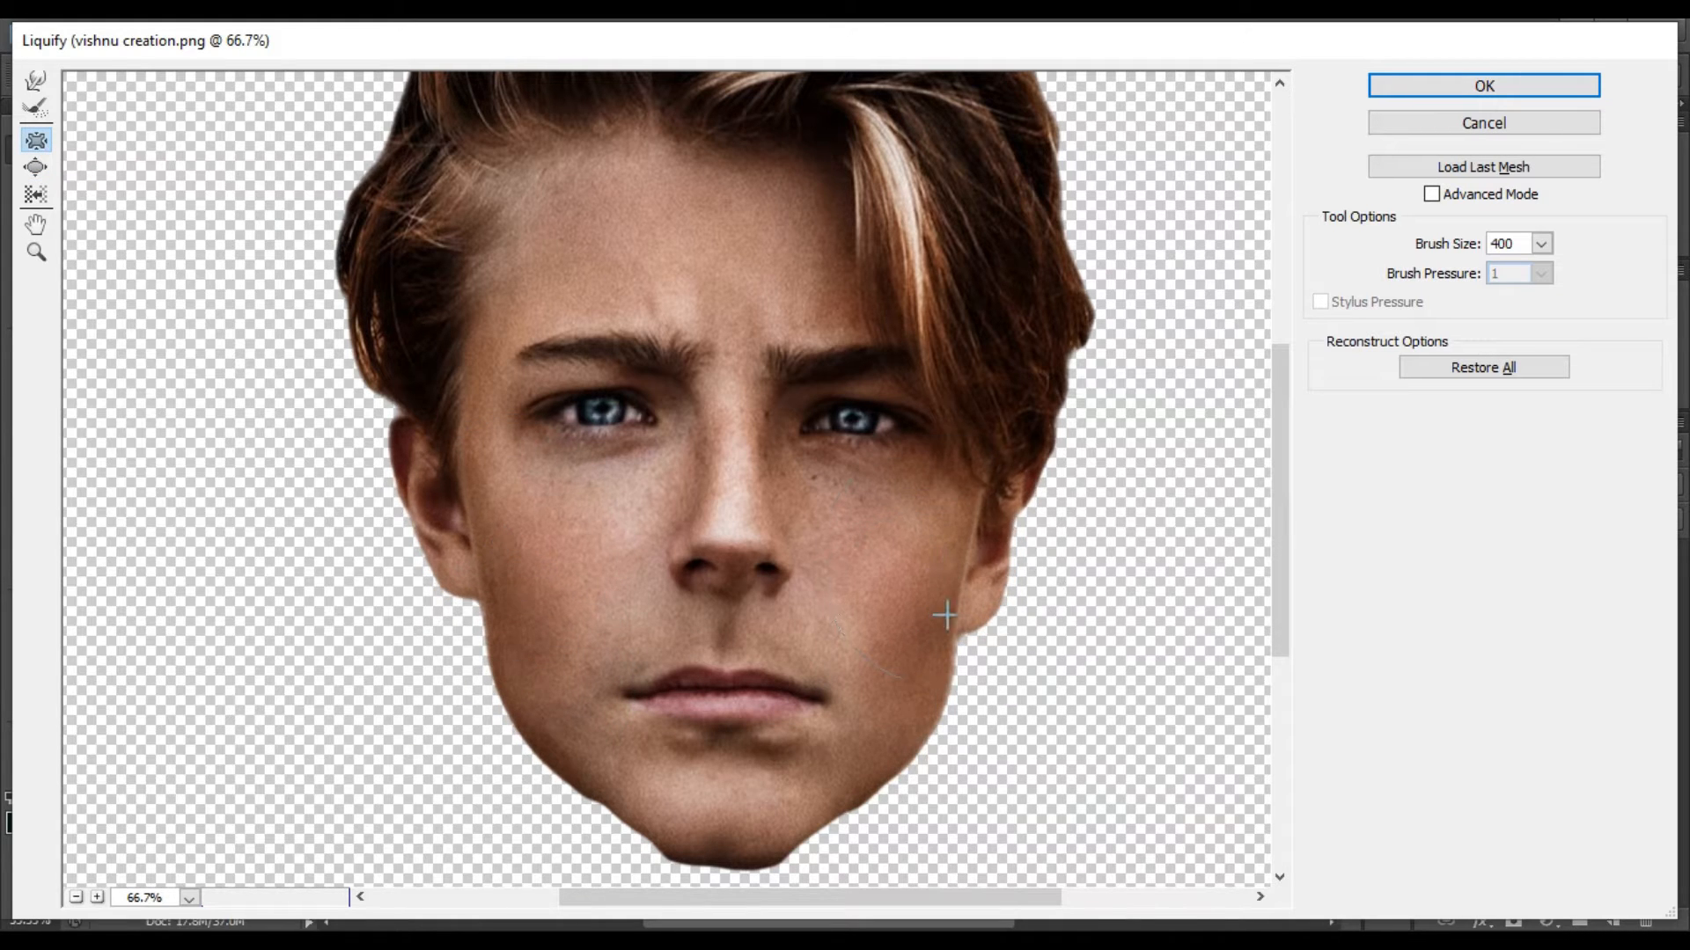
pyautogui.click(1503, 93)
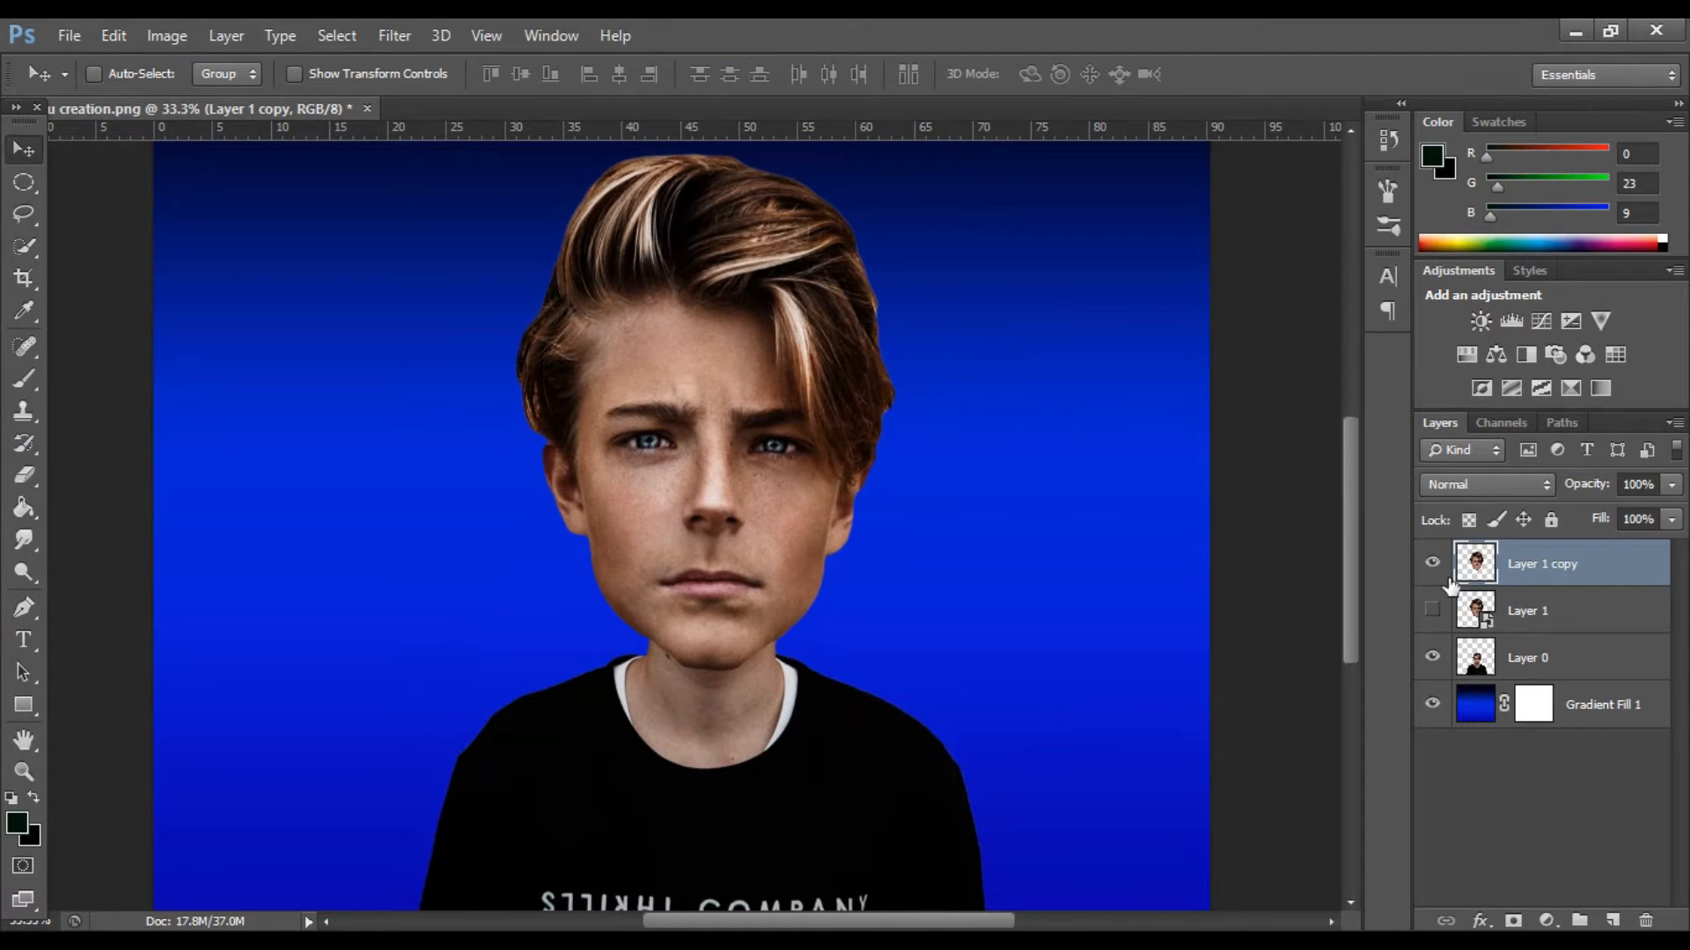
# Check the reshaped face by toggling the visibility of Layer 1 copy off and on.
pyautogui.click(1433, 563)
pyautogui.click(1433, 564)
pyautogui.click(1433, 563)
pyautogui.click(1433, 563)
pyautogui.scroll(2, 946, 466)
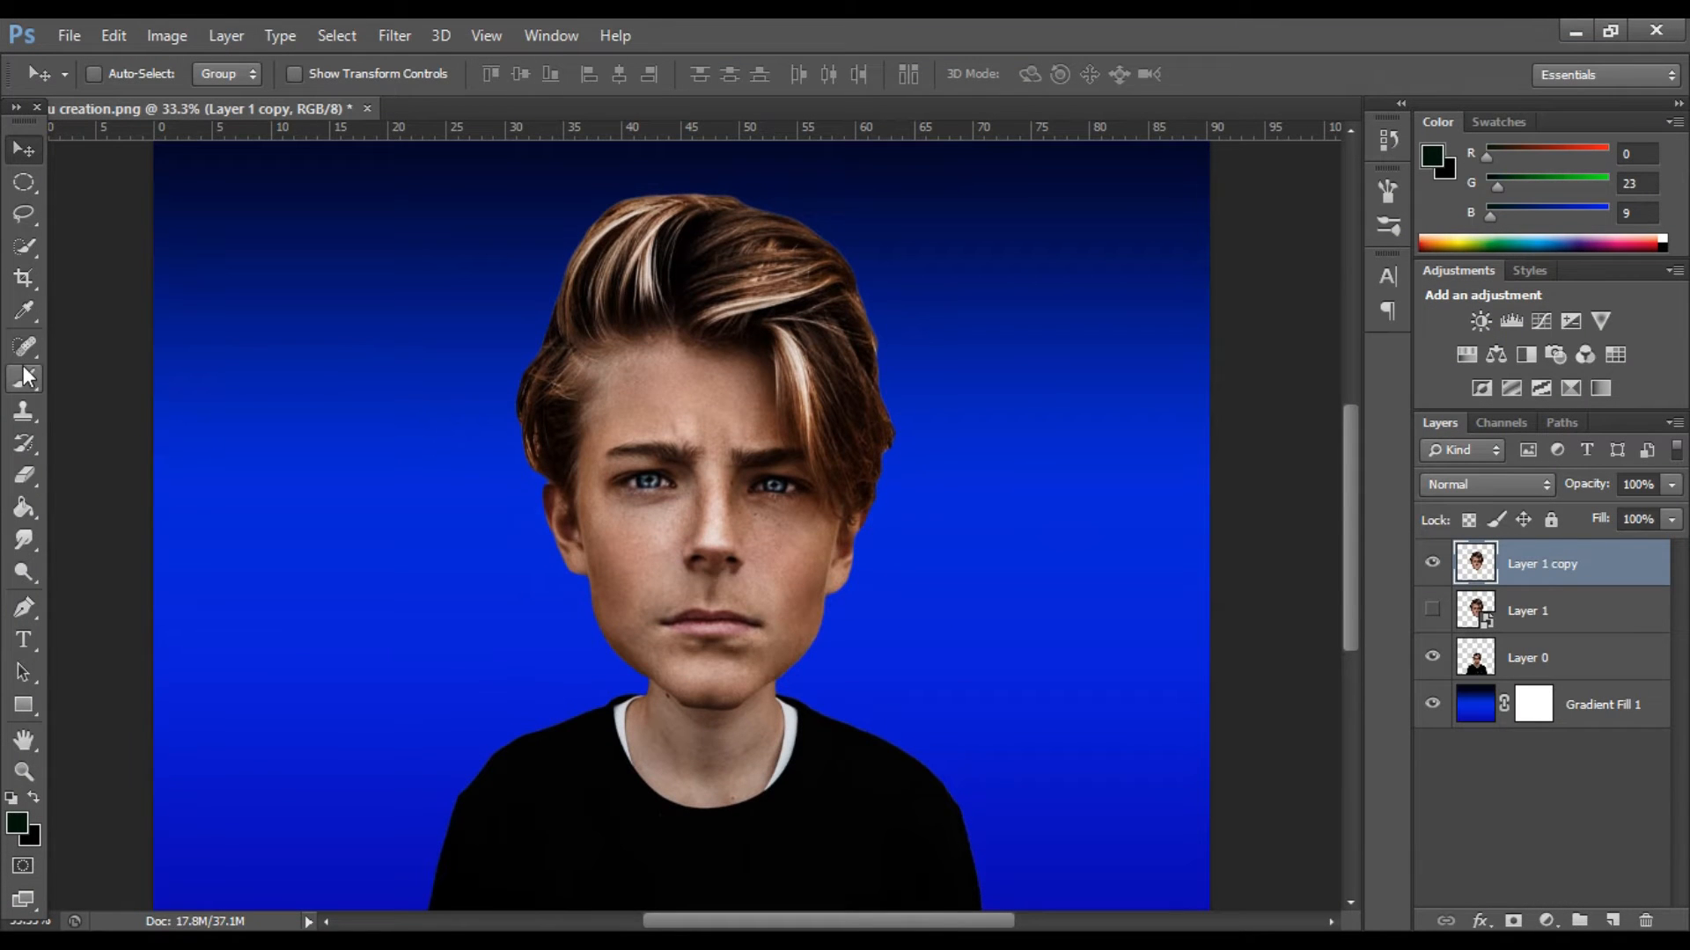
# Duplicate the Layer 1 copy layer and hide the layer it was copied from.
pyautogui.click(25, 375)
pyautogui.moveTo(1549, 564); pyautogui.dragTo(1612, 921)
pyautogui.click(1433, 610)
# Switch to the Mixer Brush tool with Mix at 13% and Flow at 7%.
pyautogui.rightClick(17, 381)
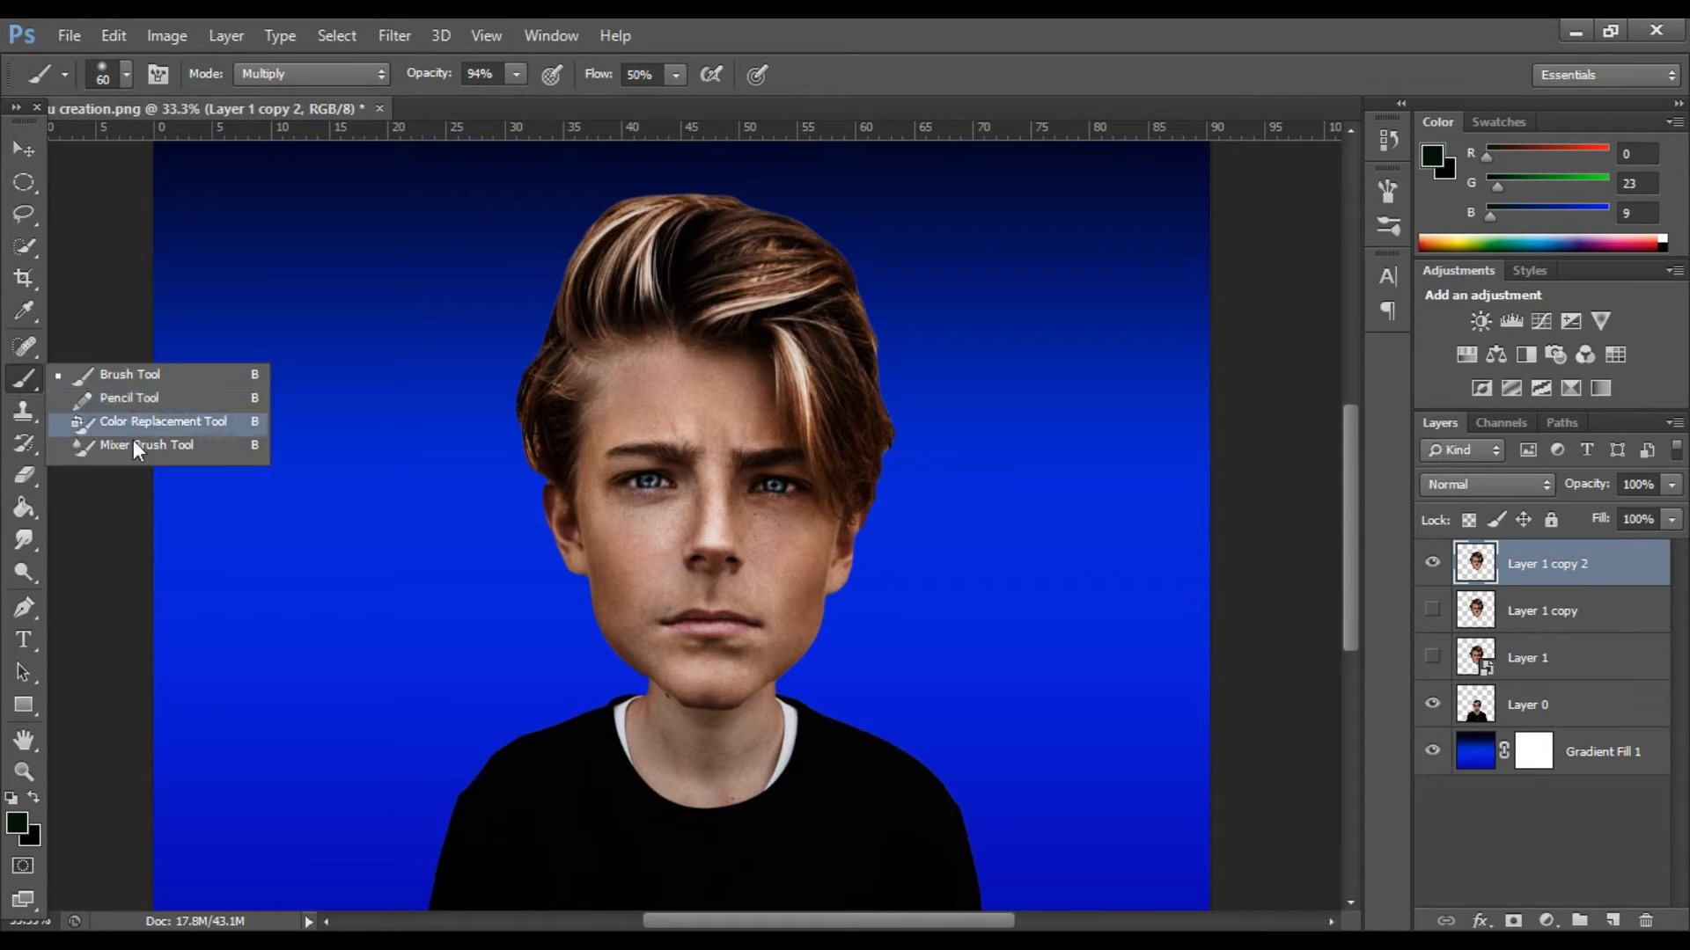
pyautogui.click(132, 450)
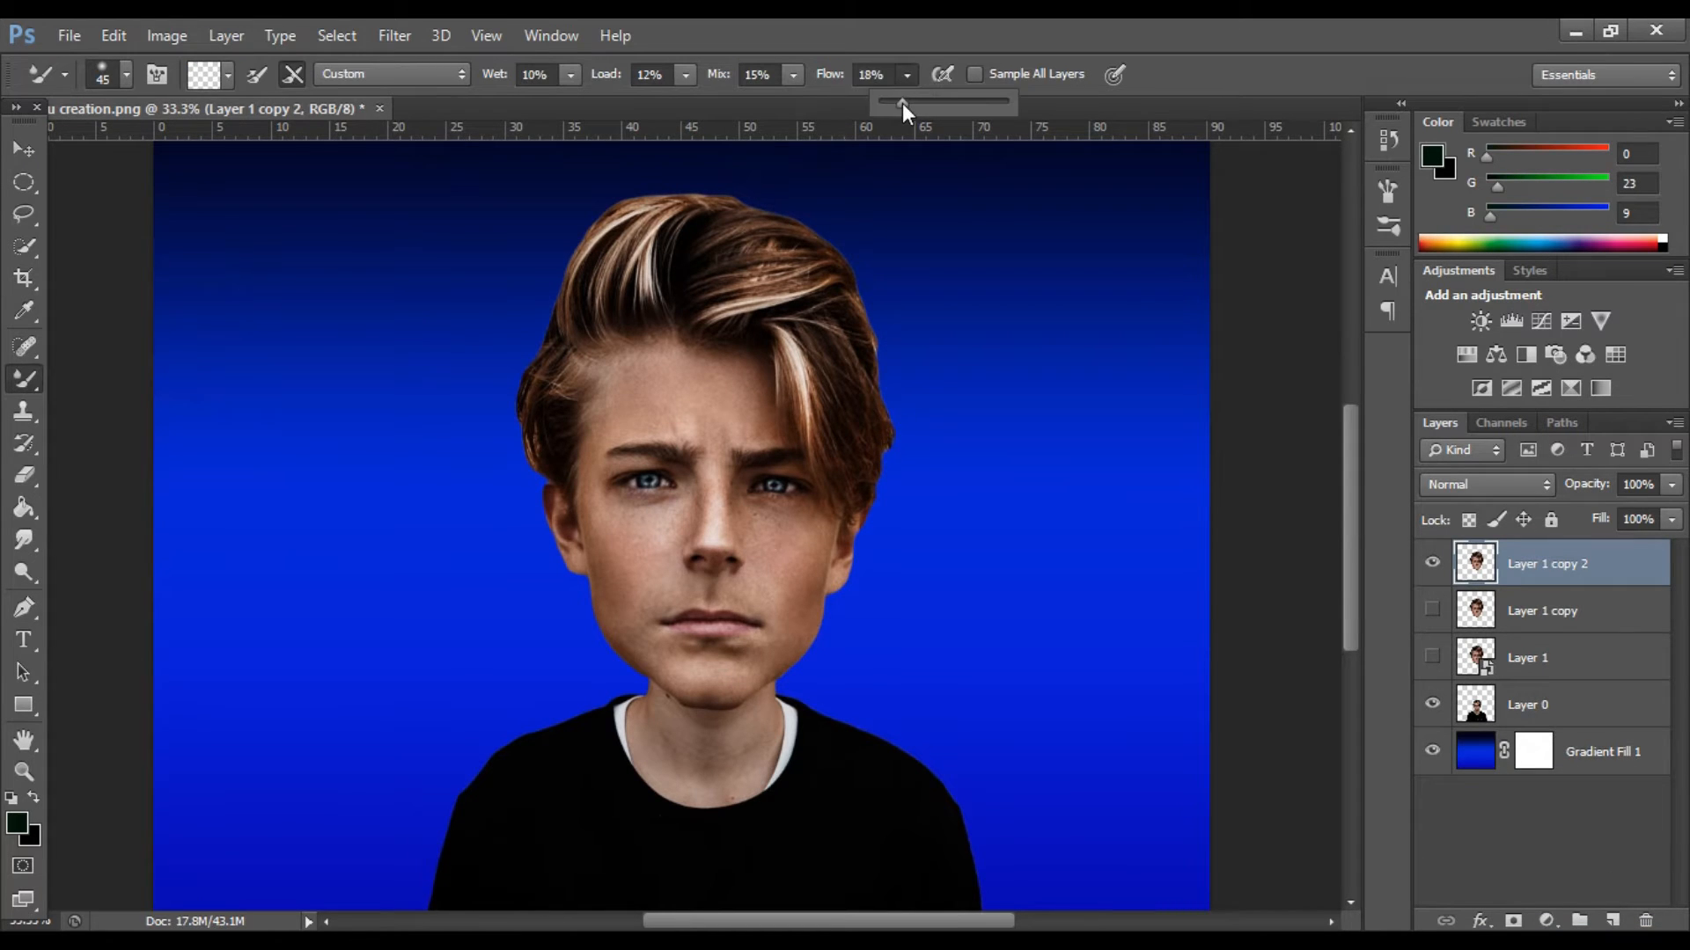
pyautogui.moveTo(896, 103); pyautogui.dragTo(789, 100)
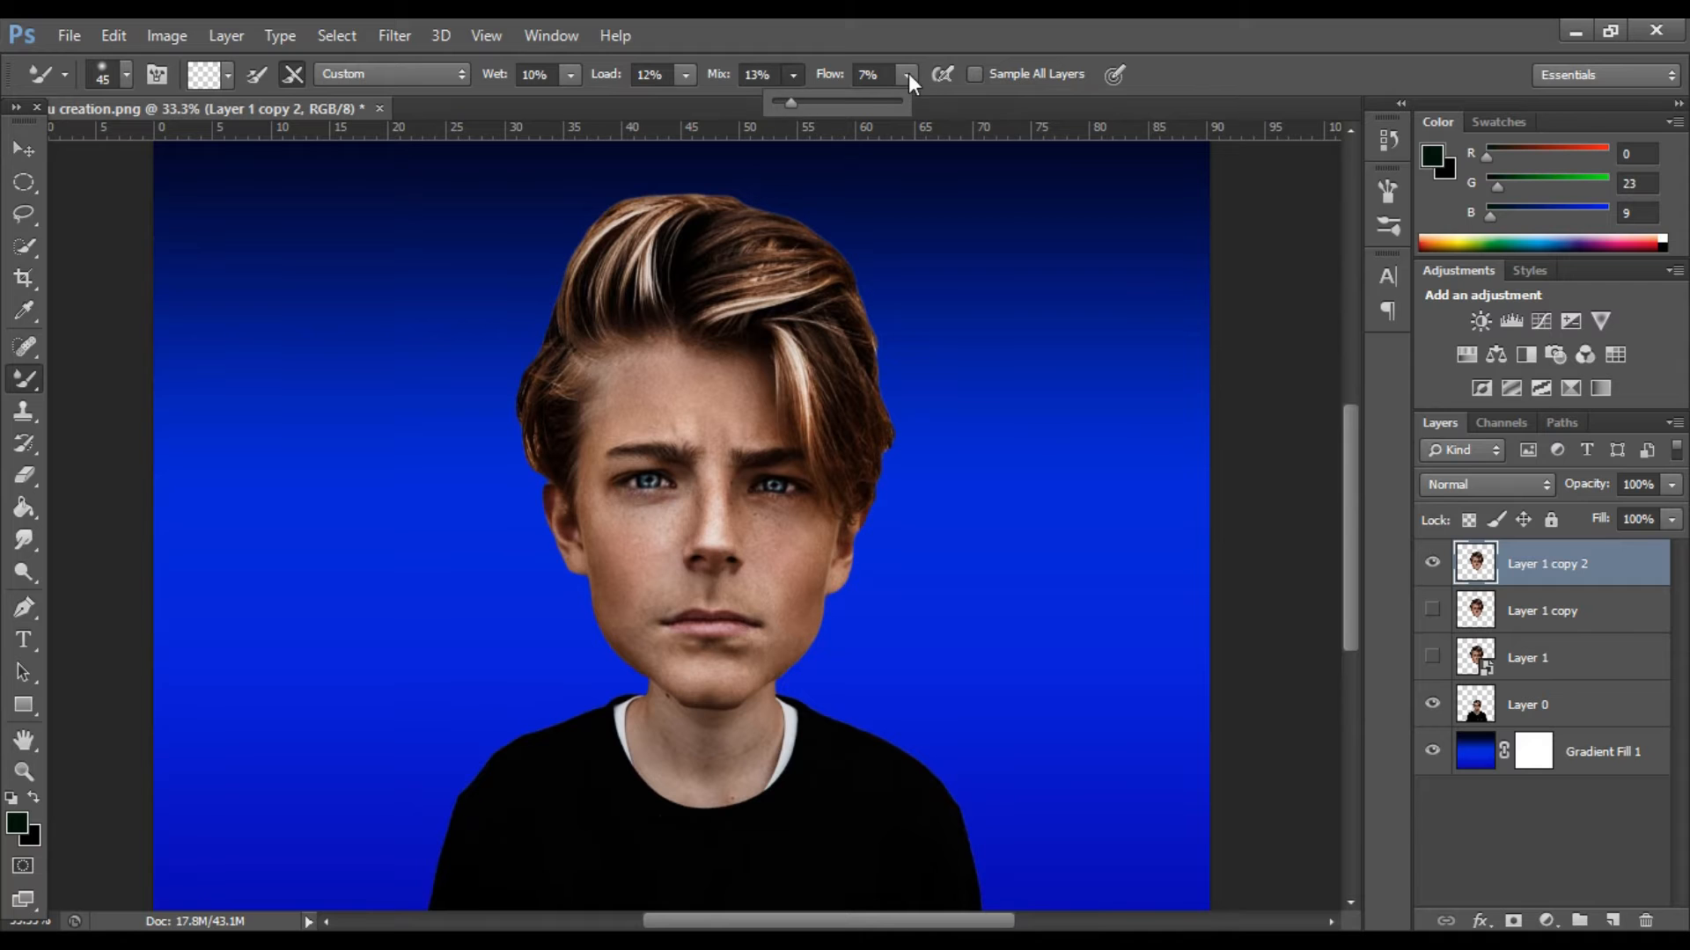
pyautogui.click(908, 74)
# Raise the Mixer Brush flow to 17% and smooth the skin along the nose bridge with brush size 40.
pyautogui.scroll(2, 734, 449)
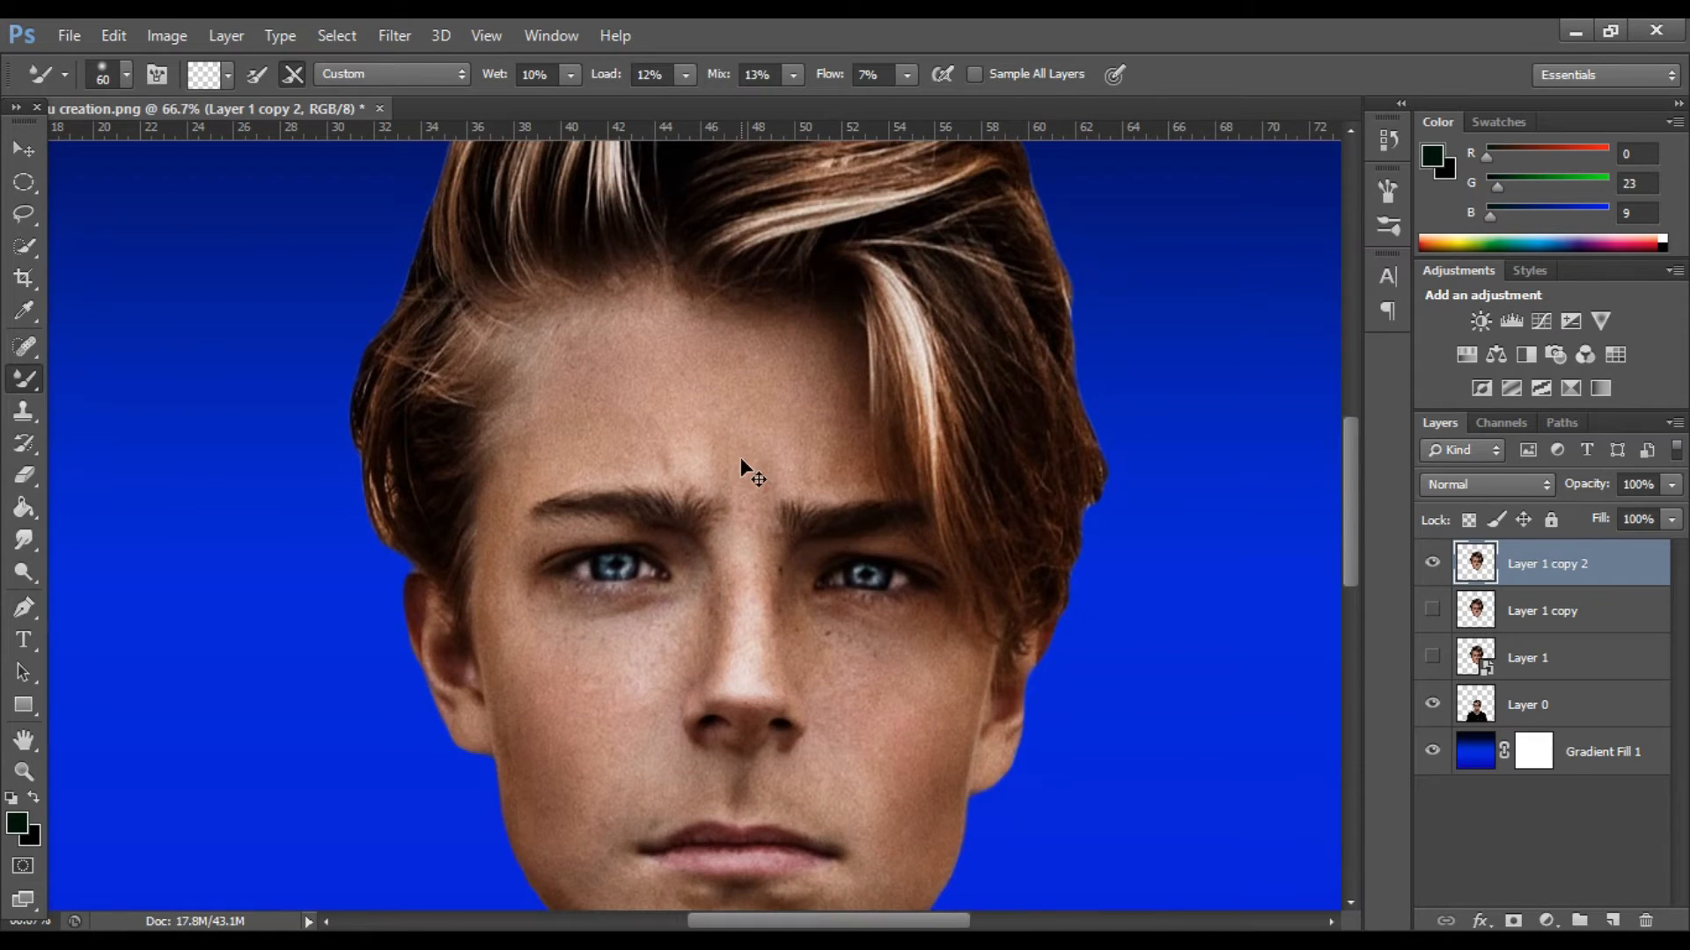
pyautogui.scroll(2, 741, 457)
pyautogui.scroll(-2, 865, 388)
pyautogui.press('[')
pyautogui.press('[')
pyautogui.press('[')
pyautogui.press('[')
pyautogui.press('[')
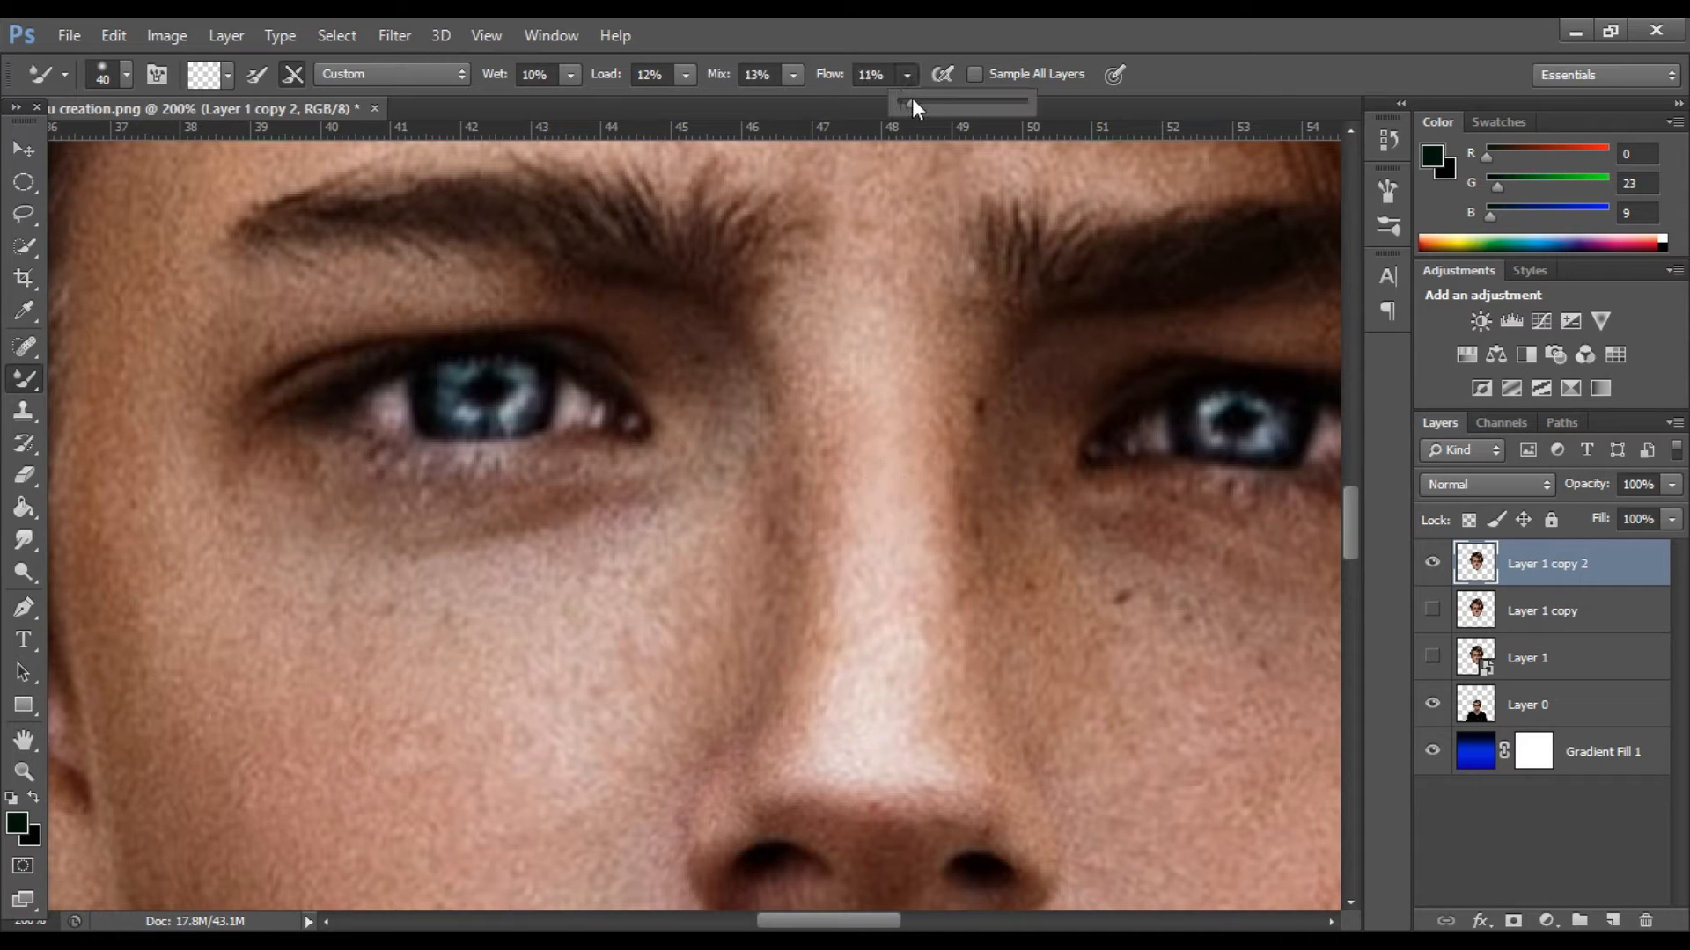
pyautogui.moveTo(917, 100); pyautogui.dragTo(920, 100)
pyautogui.click(862, 395)
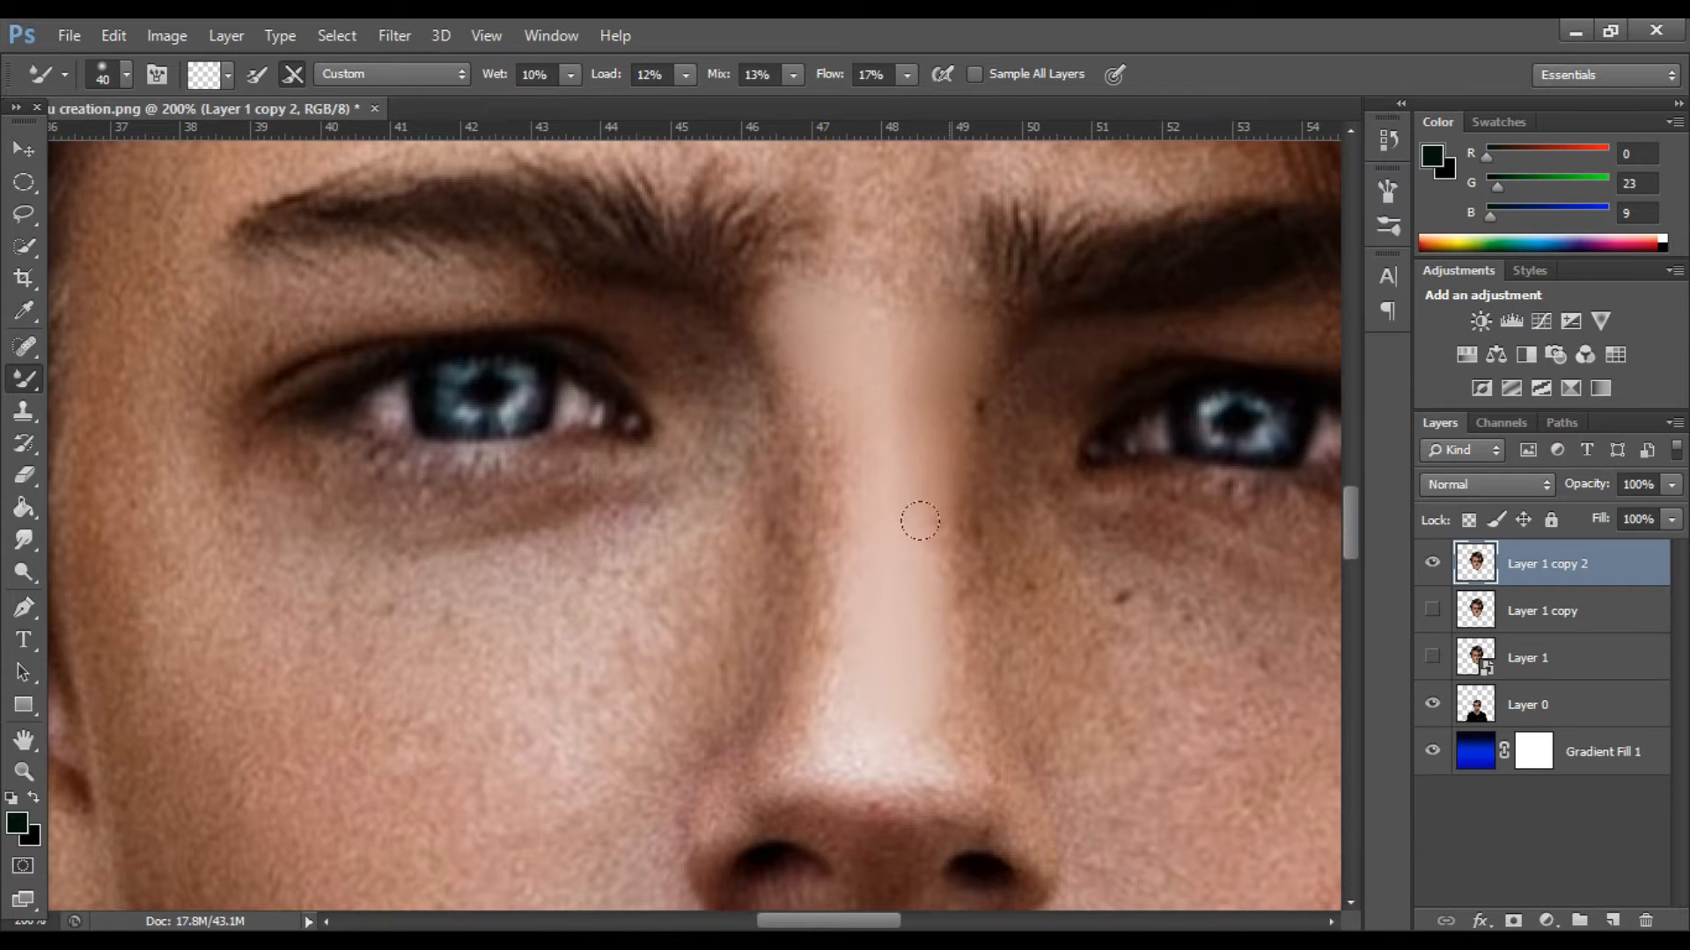
pyautogui.scroll(-2, 924, 449)
pyautogui.moveTo(954, 677); pyautogui.dragTo(987, 729)
# Smooth the large skin area of the cheek on the picture's right side with an enlarged Mixer Brush.
pyautogui.hotkey('ctrl', '-')
pyautogui.hotkey('ctrl', '-')
pyautogui.press(']')
pyautogui.press(']')
pyautogui.press(']')
pyautogui.press(']')
pyautogui.press(']')
pyautogui.press(']')
pyautogui.hotkey('ctrl', '+')
pyautogui.moveTo(845, 921); pyautogui.dragTo(876, 924)
pyautogui.scroll(-2, 915, 546)
pyautogui.moveTo(911, 545)
pyautogui.mouseDown()
pyautogui.moveTo(835, 636)
pyautogui.moveTo(921, 731)
pyautogui.mouseUp()
pyautogui.scroll(-2, 835, 637)
pyautogui.scroll(2, 836, 616)
# Blend the inner cheek below the right-hand eye with brush size 80 and the adjoining nose side with size 25.
pyautogui.press('[')
pyautogui.press('[')
pyautogui.hotkey('ctrl', '+')
pyautogui.scroll(1, 733, 369)
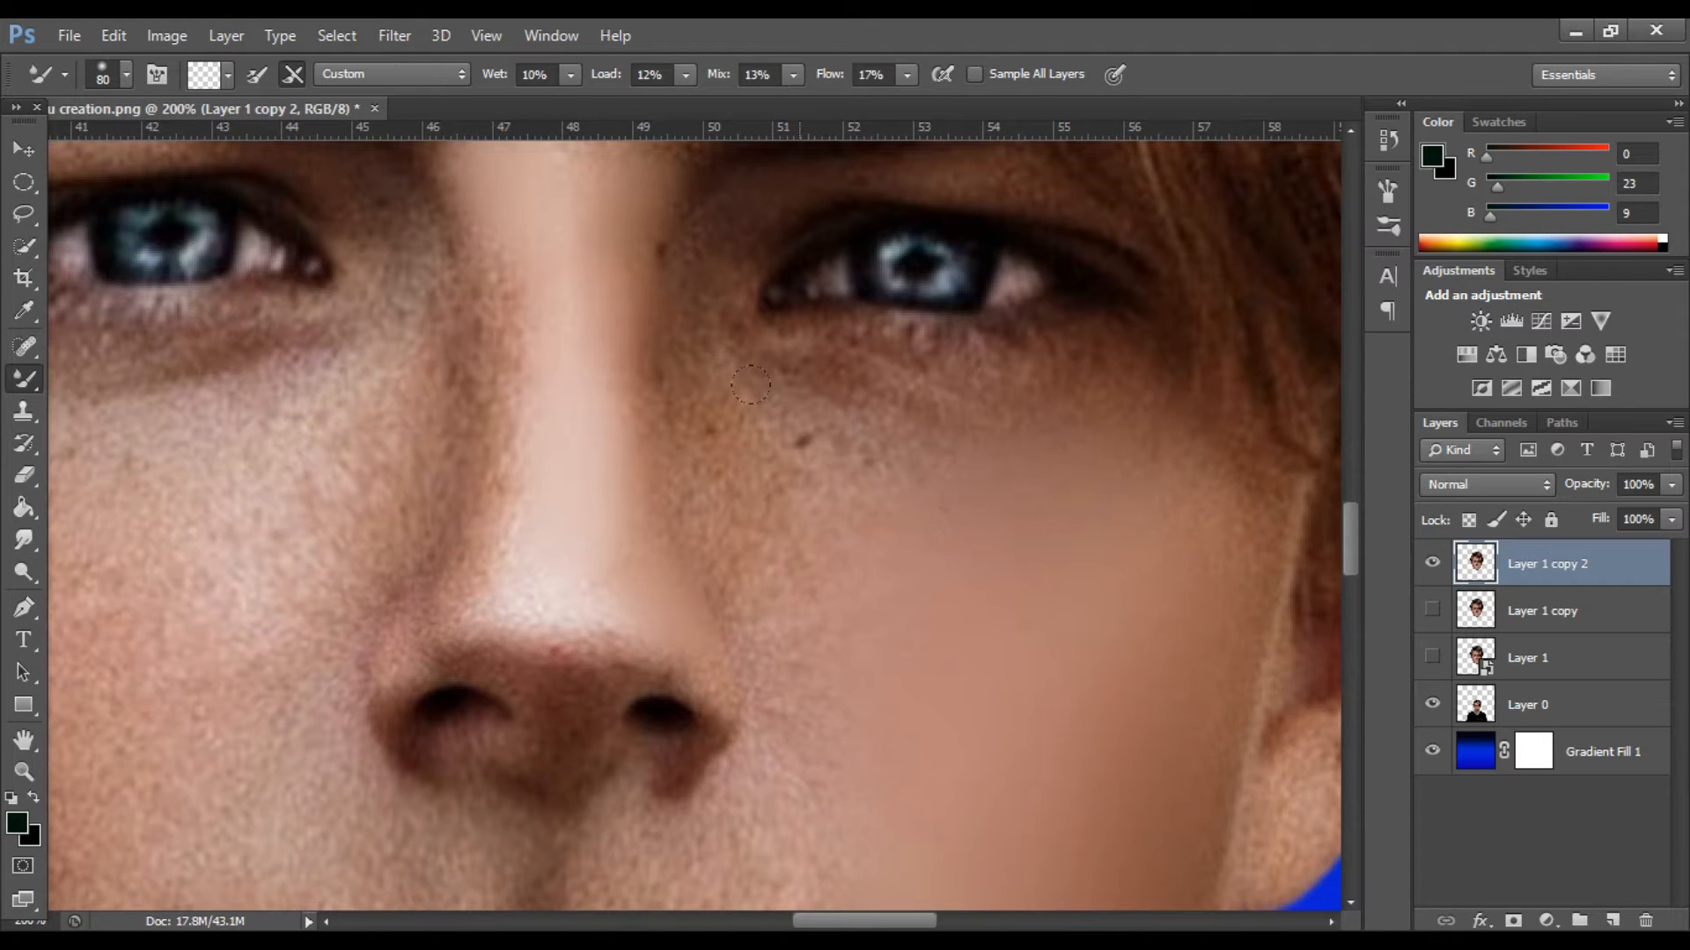
pyautogui.scroll(-1, 770, 686)
pyautogui.scroll(1, 782, 719)
pyautogui.press('[')
pyautogui.press('[')
pyautogui.moveTo(623, 366); pyautogui.dragTo(643, 580)
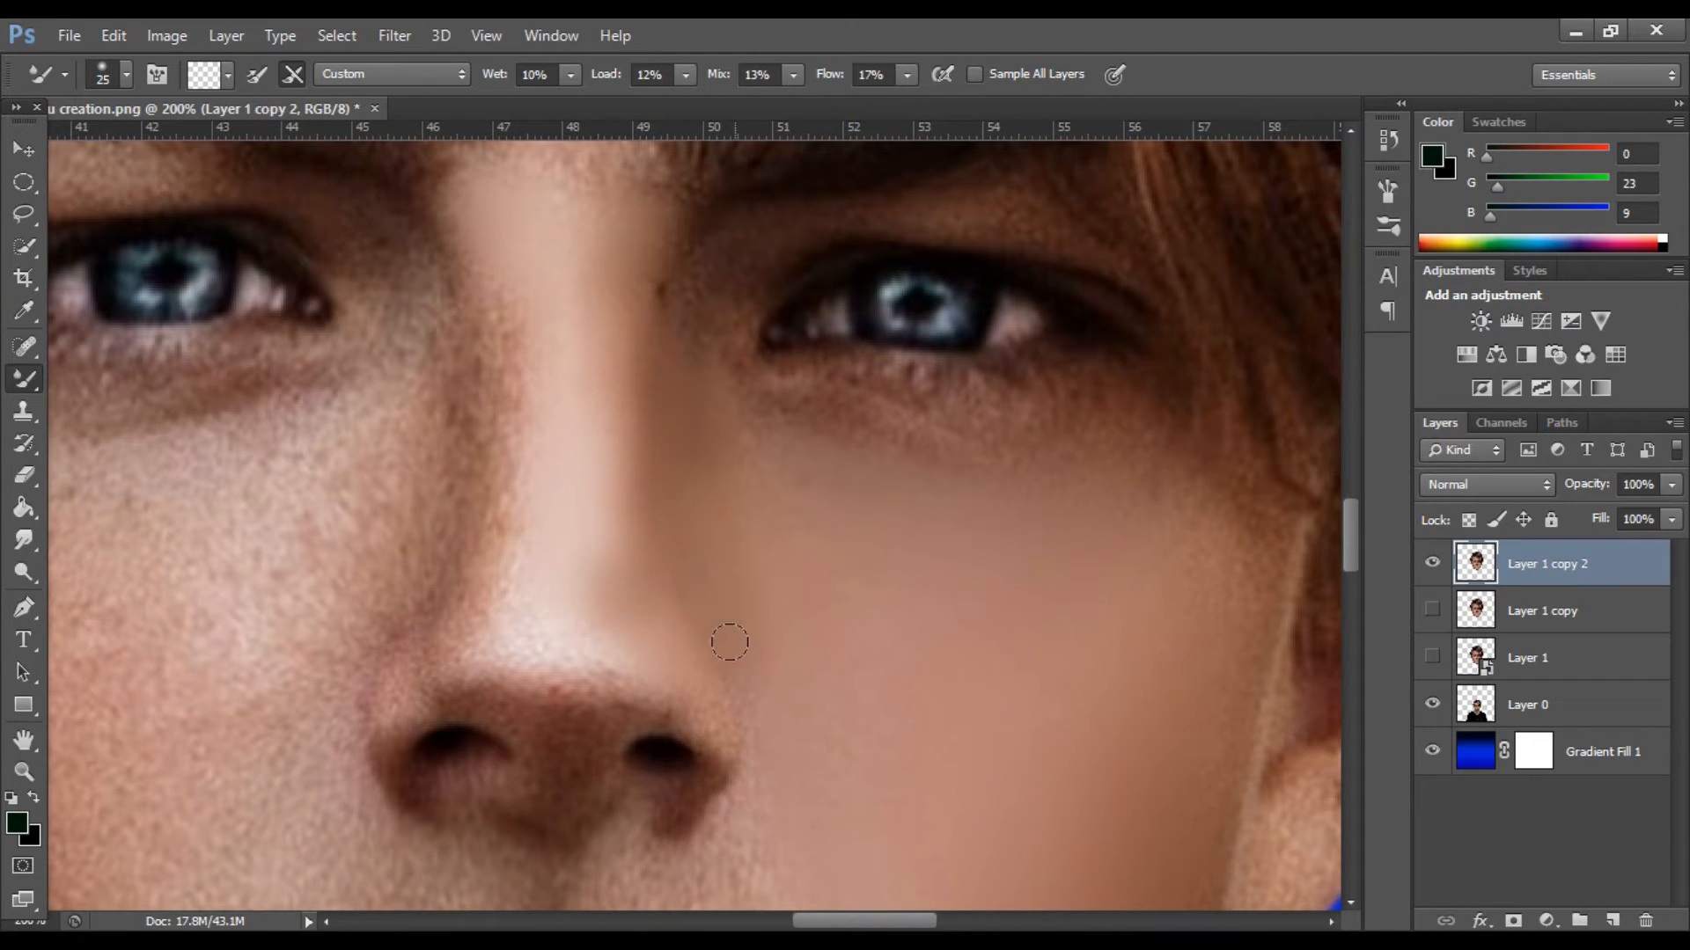
# Smooth the outer cheek and jaw edge on the picture's right side with brush size 35.
pyautogui.scroll(-1, 726, 649)
pyautogui.press(']')
pyautogui.press(']')
pyautogui.scroll(-2, 965, 629)
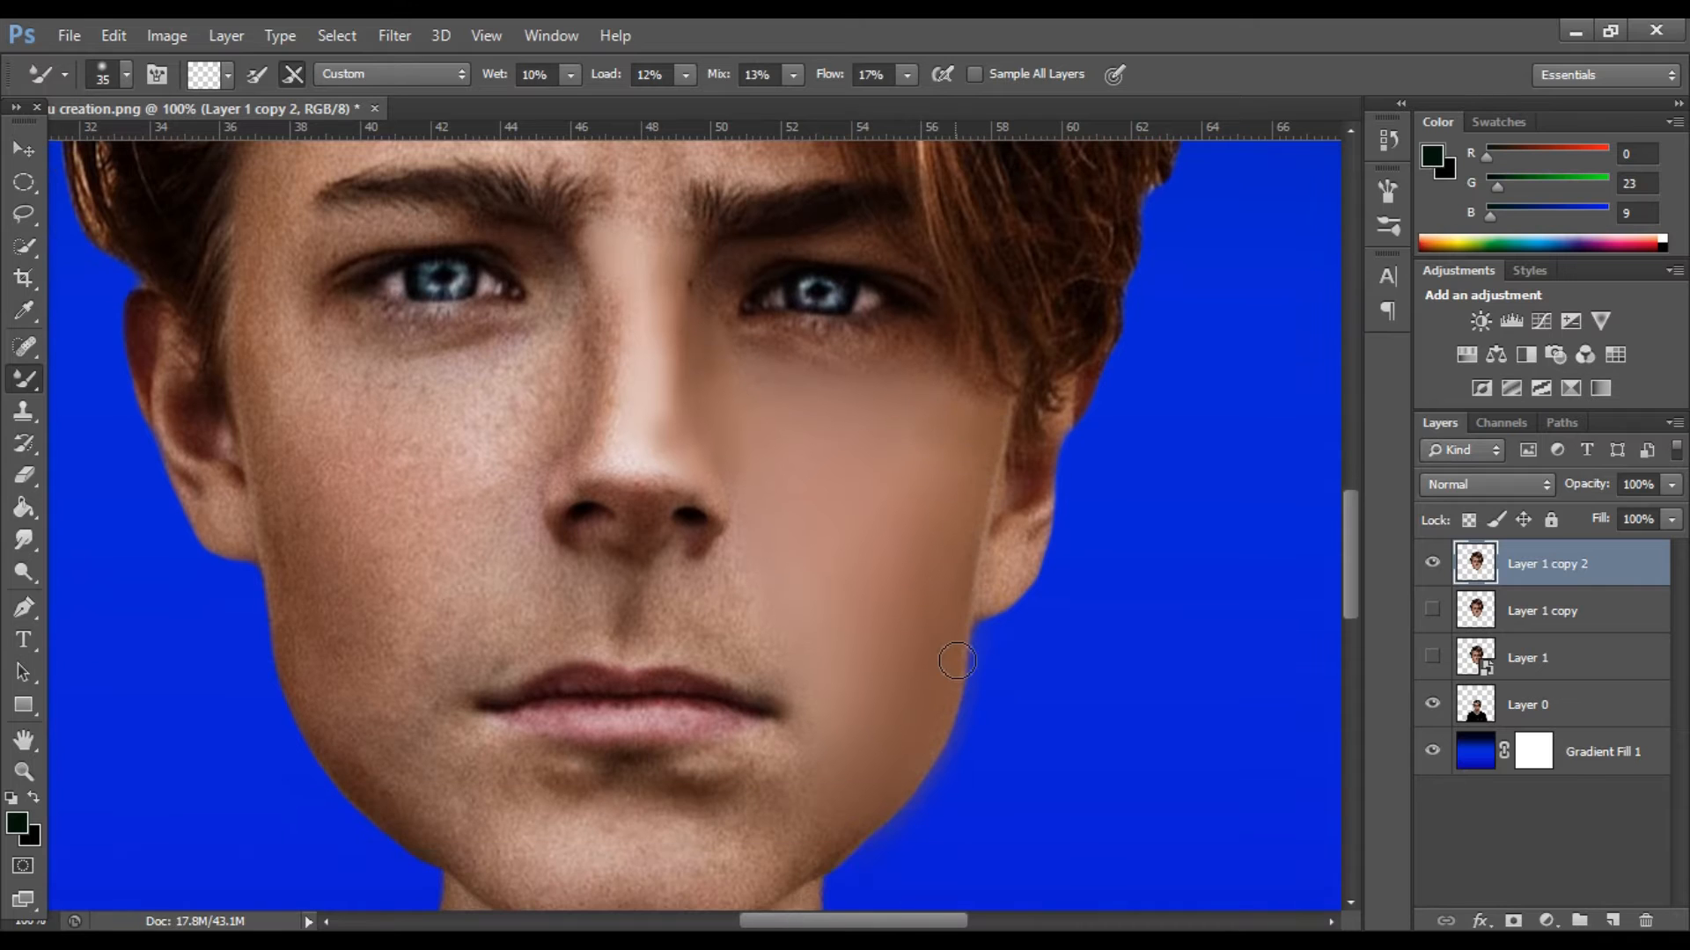
pyautogui.scroll(-1, 939, 678)
pyautogui.scroll(1, 752, 810)
# Smooth the skin across the chin and its lower edge with the Mixer Brush at size 40.
pyautogui.press(']')
pyautogui.scroll(-1, 878, 491)
pyautogui.scroll(-1, 794, 618)
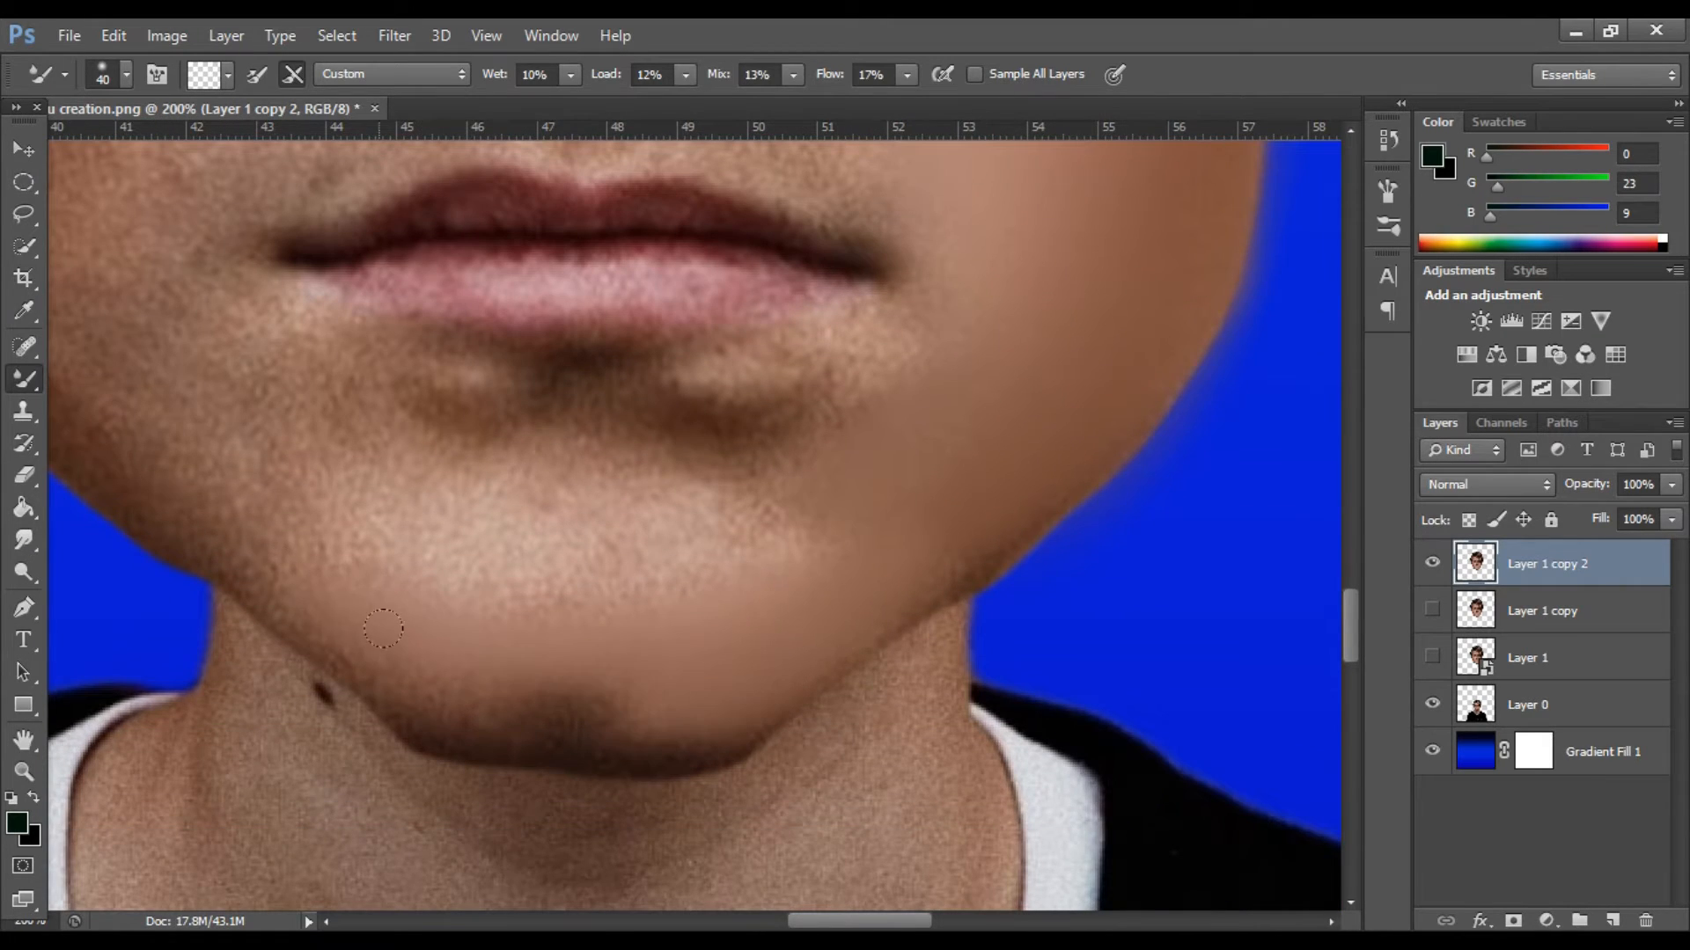
pyautogui.scroll(1, 317, 588)
pyautogui.scroll(1, 352, 633)
pyautogui.moveTo(476, 692)
pyautogui.mouseDown()
pyautogui.moveTo(449, 620)
pyautogui.moveTo(807, 617)
pyautogui.moveTo(840, 563)
pyautogui.mouseUp()
pyautogui.hotkey('ctrl', '-')
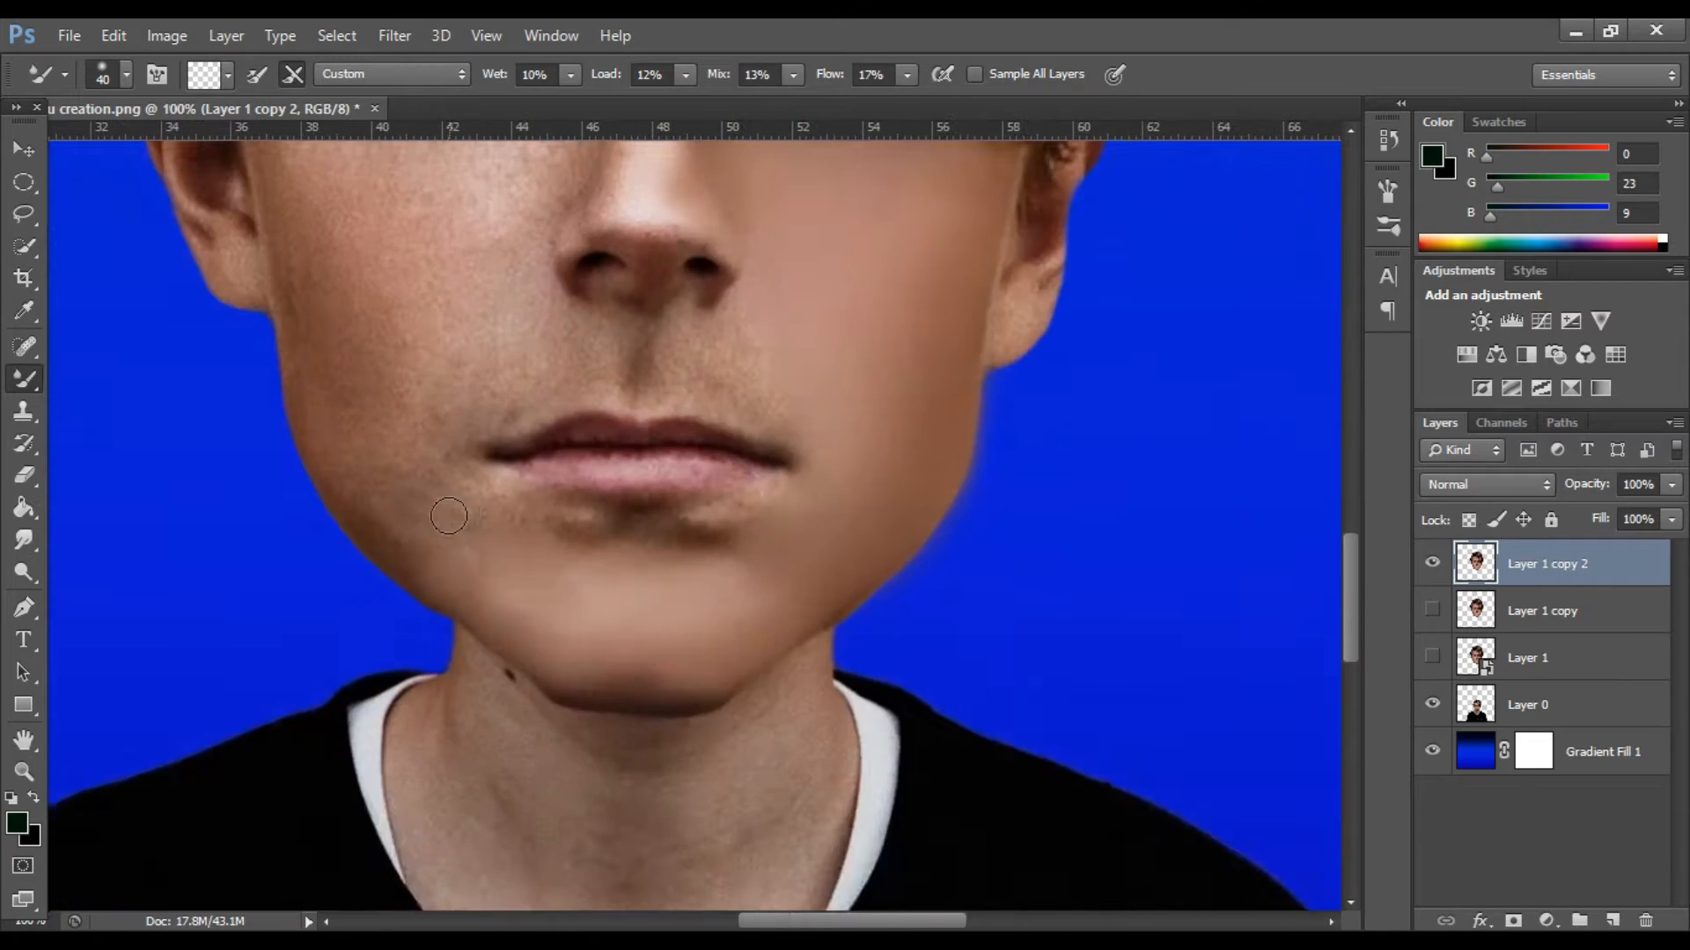
# Smooth the cheek on the picture's left side with the Mixer Brush at size 90.
pyautogui.scroll(2, 460, 513)
pyautogui.press(']')
pyautogui.press(']')
pyautogui.press(']')
pyautogui.press(']')
pyautogui.press(']')
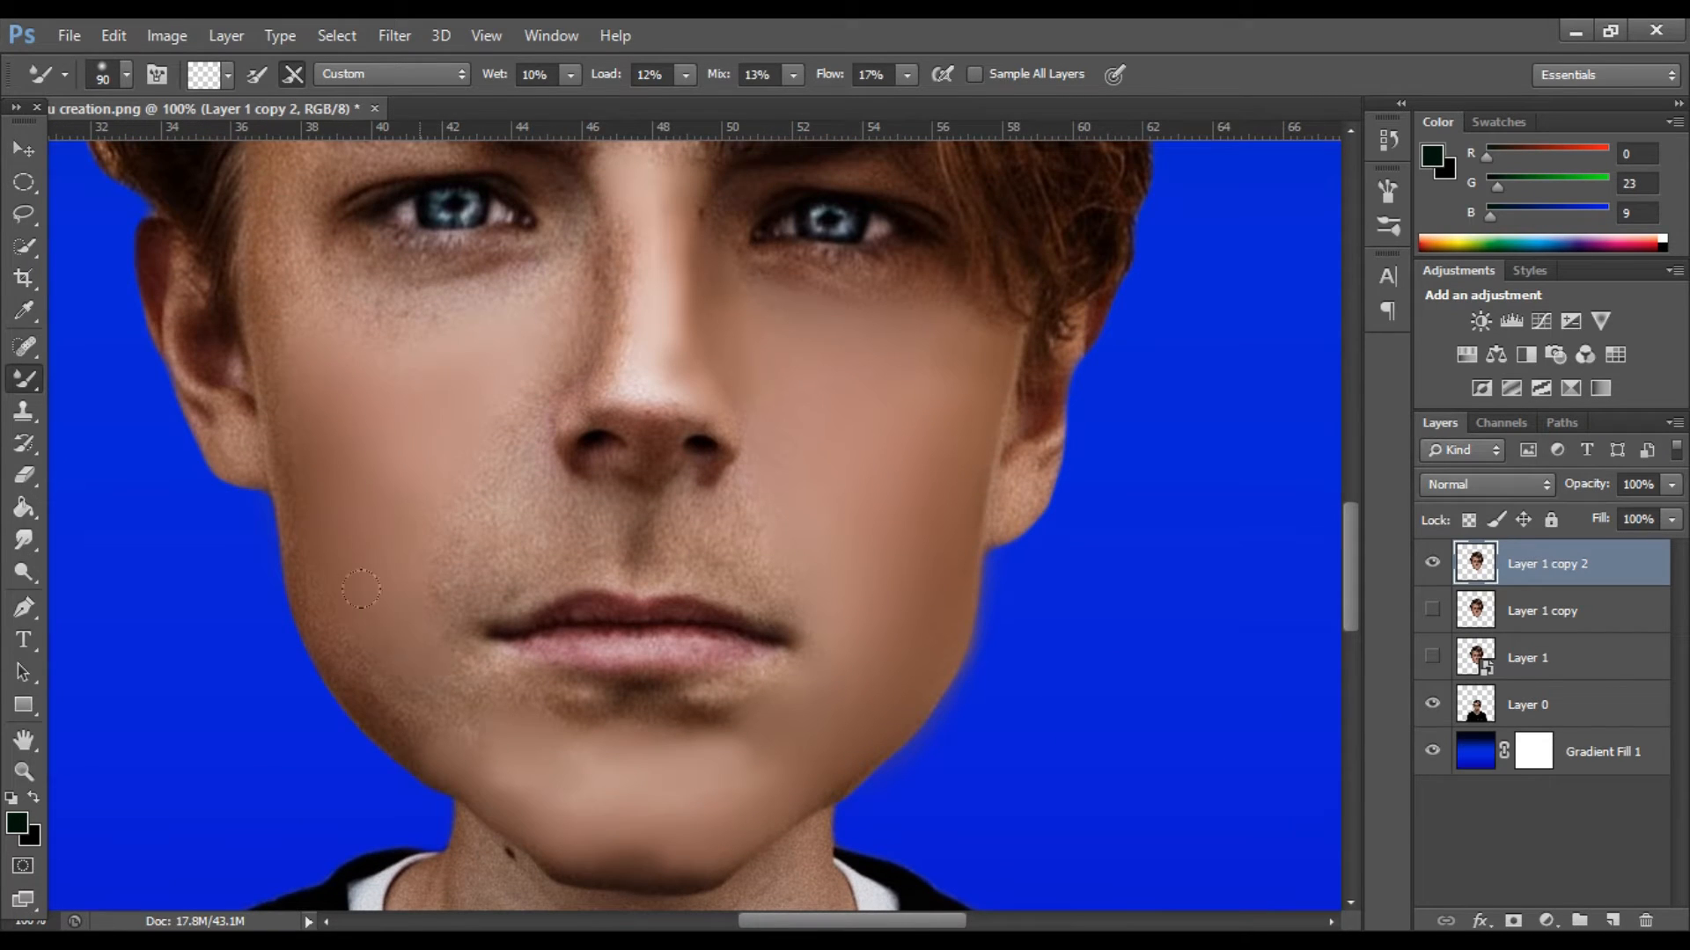
pyautogui.scroll(1, 432, 493)
pyautogui.moveTo(431, 354)
pyautogui.mouseDown()
pyautogui.moveTo(484, 356)
pyautogui.moveTo(421, 423)
pyautogui.mouseUp()
# Blend the left-hand cheek edge beside the ear with brush size 35 and the jawline below it with size 50.
pyautogui.hscroll(-3, 427, 414)
pyautogui.hotkey('ctrl', '+')
pyautogui.press('[')
pyautogui.press('[')
pyautogui.press('[')
pyautogui.press('[')
pyautogui.press('[')
pyautogui.press('[')
pyautogui.press('[')
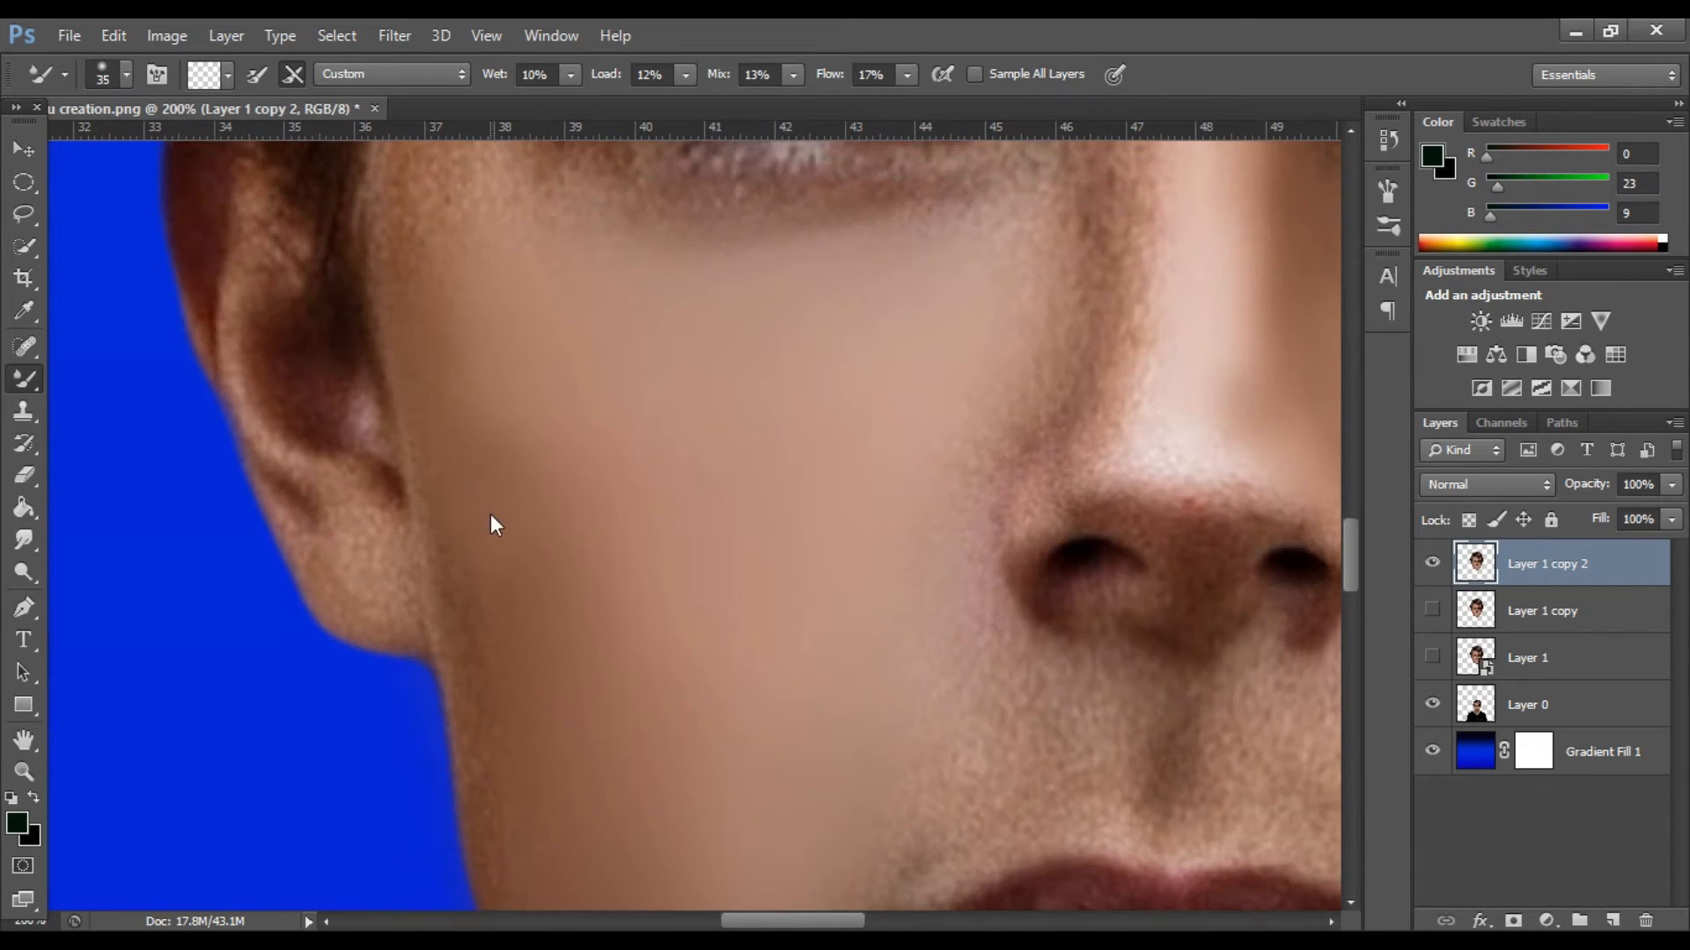
pyautogui.scroll(-5, 475, 502)
pyautogui.press(']')
pyautogui.press(']')
pyautogui.press(']')
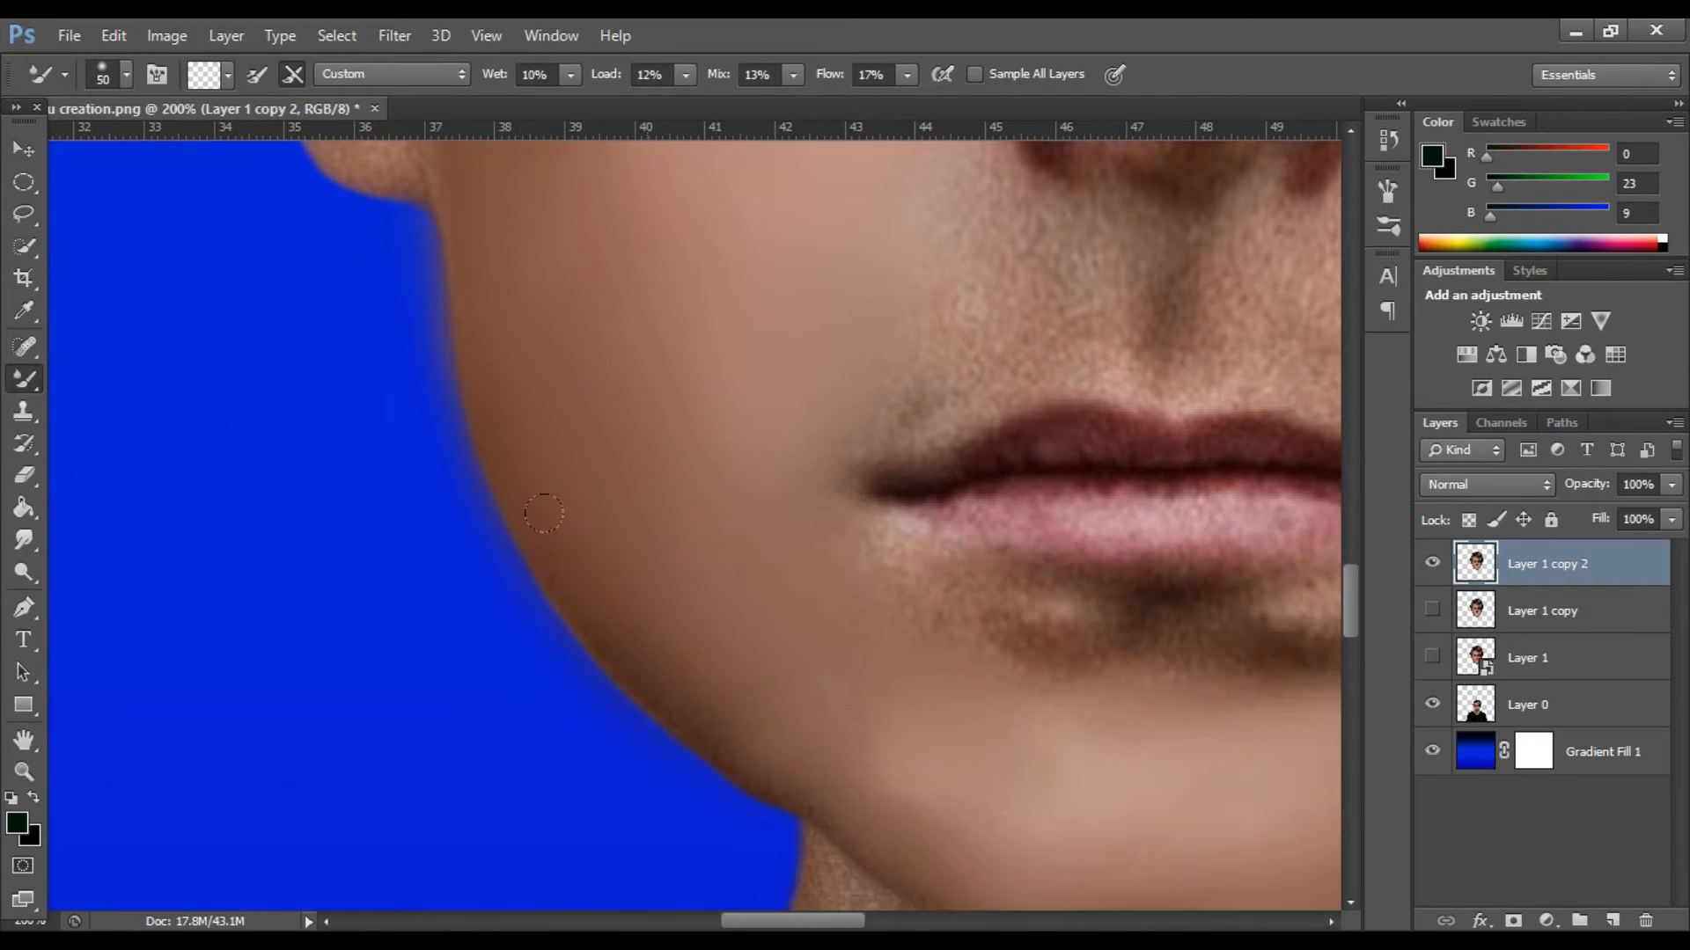
# Smooth the left-hand side of the nose with brush sizes 40 and 30, and blend the nose tip.
pyautogui.scroll(7, 556, 529)
pyautogui.press('[')
pyautogui.press('[')
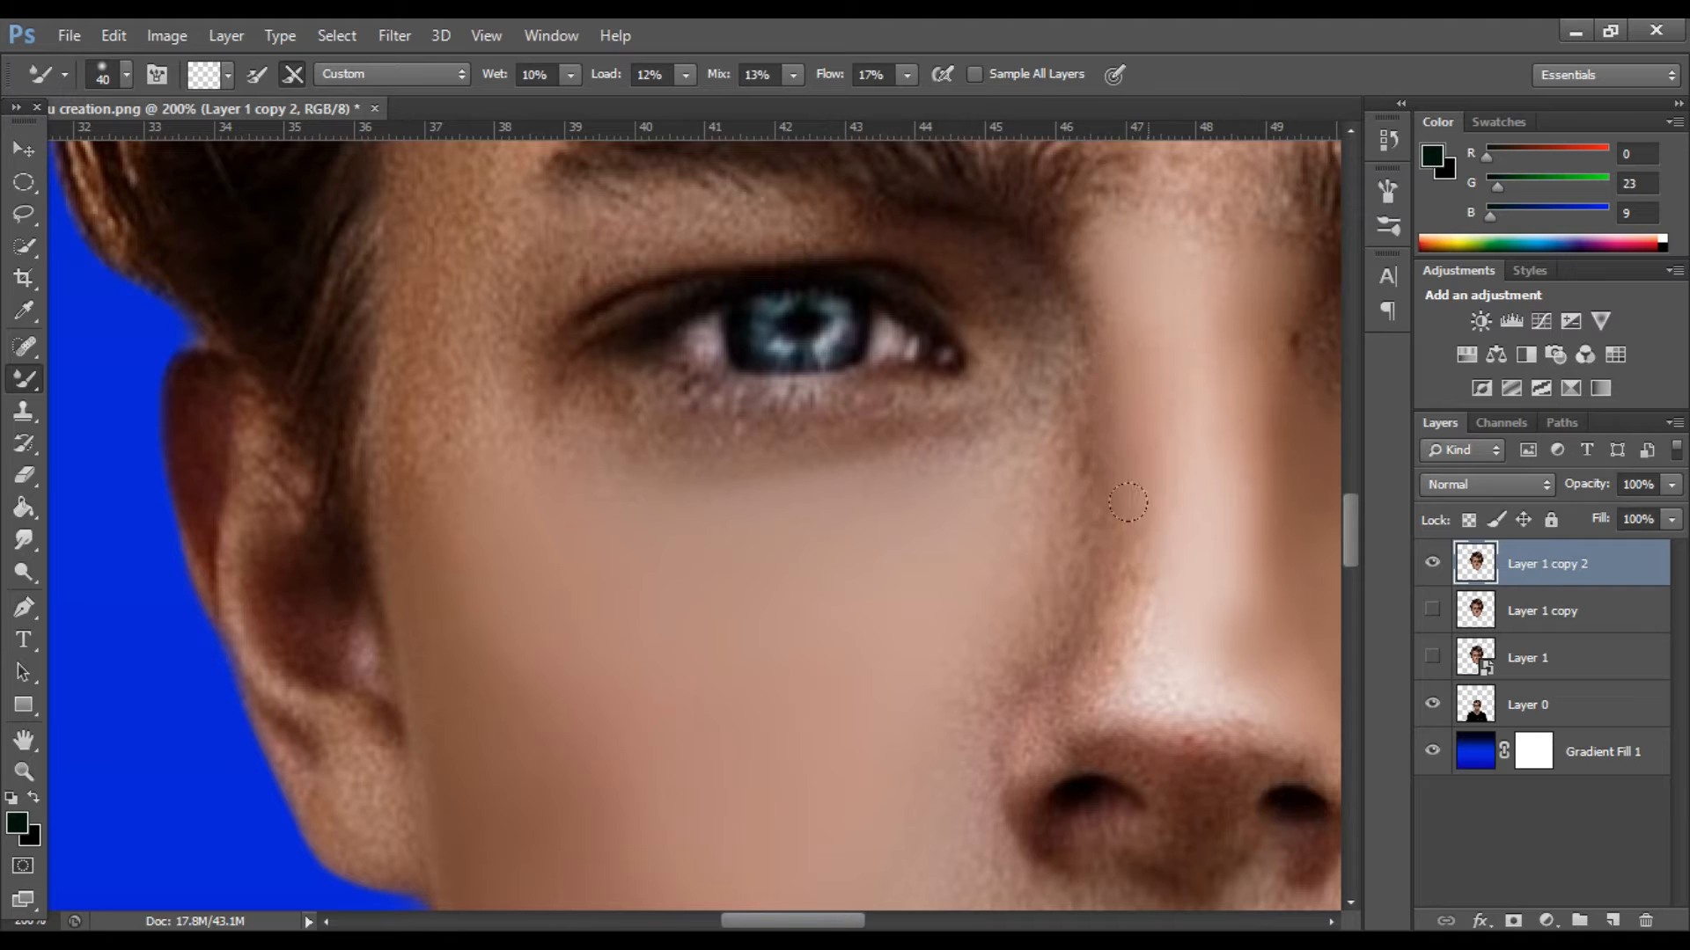
pyautogui.scroll(-1, 1004, 652)
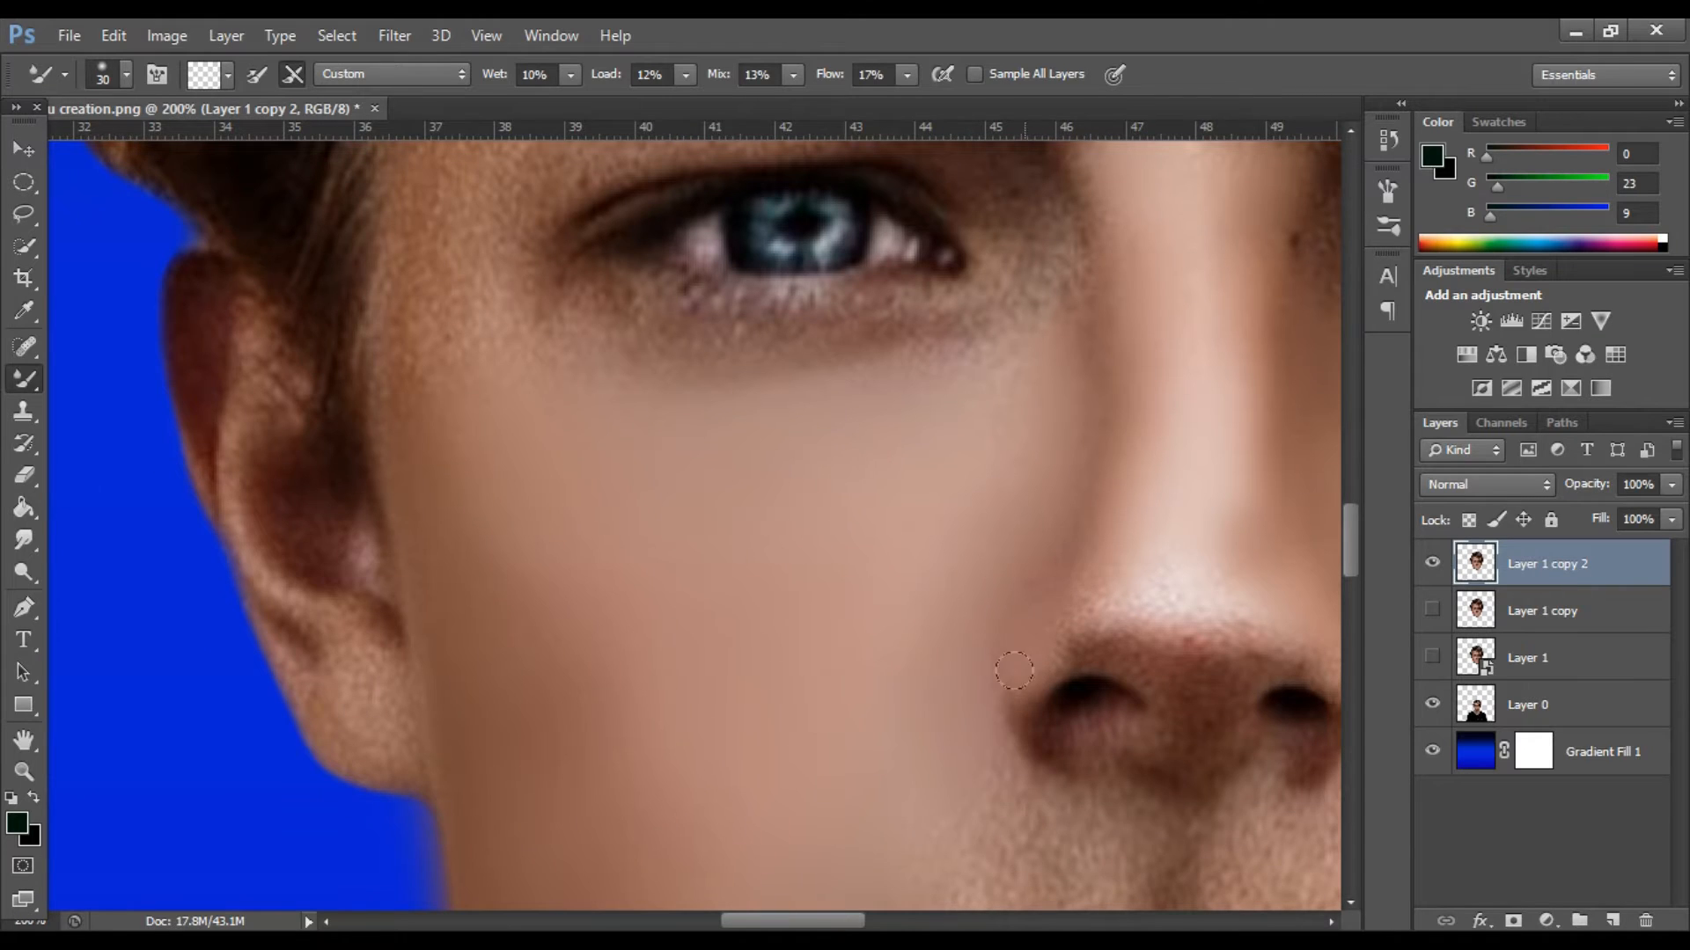
pyautogui.moveTo(796, 920); pyautogui.dragTo(845, 920)
pyautogui.moveTo(742, 604)
pyautogui.mouseDown()
pyautogui.moveTo(763, 686)
pyautogui.moveTo(804, 615)
pyautogui.moveTo(647, 621)
pyautogui.mouseUp()
pyautogui.scroll(-2, 808, 661)
pyautogui.scroll(-1, 808, 661)
# Smooth the skin between the nose and upper lip, including the philtrum, with the Mixer Brush at size 45.
pyautogui.moveTo(931, 568); pyautogui.dragTo(832, 726)
pyautogui.scroll(-2, 924, 678)
pyautogui.press(']')
pyautogui.press(']')
pyautogui.press(']')
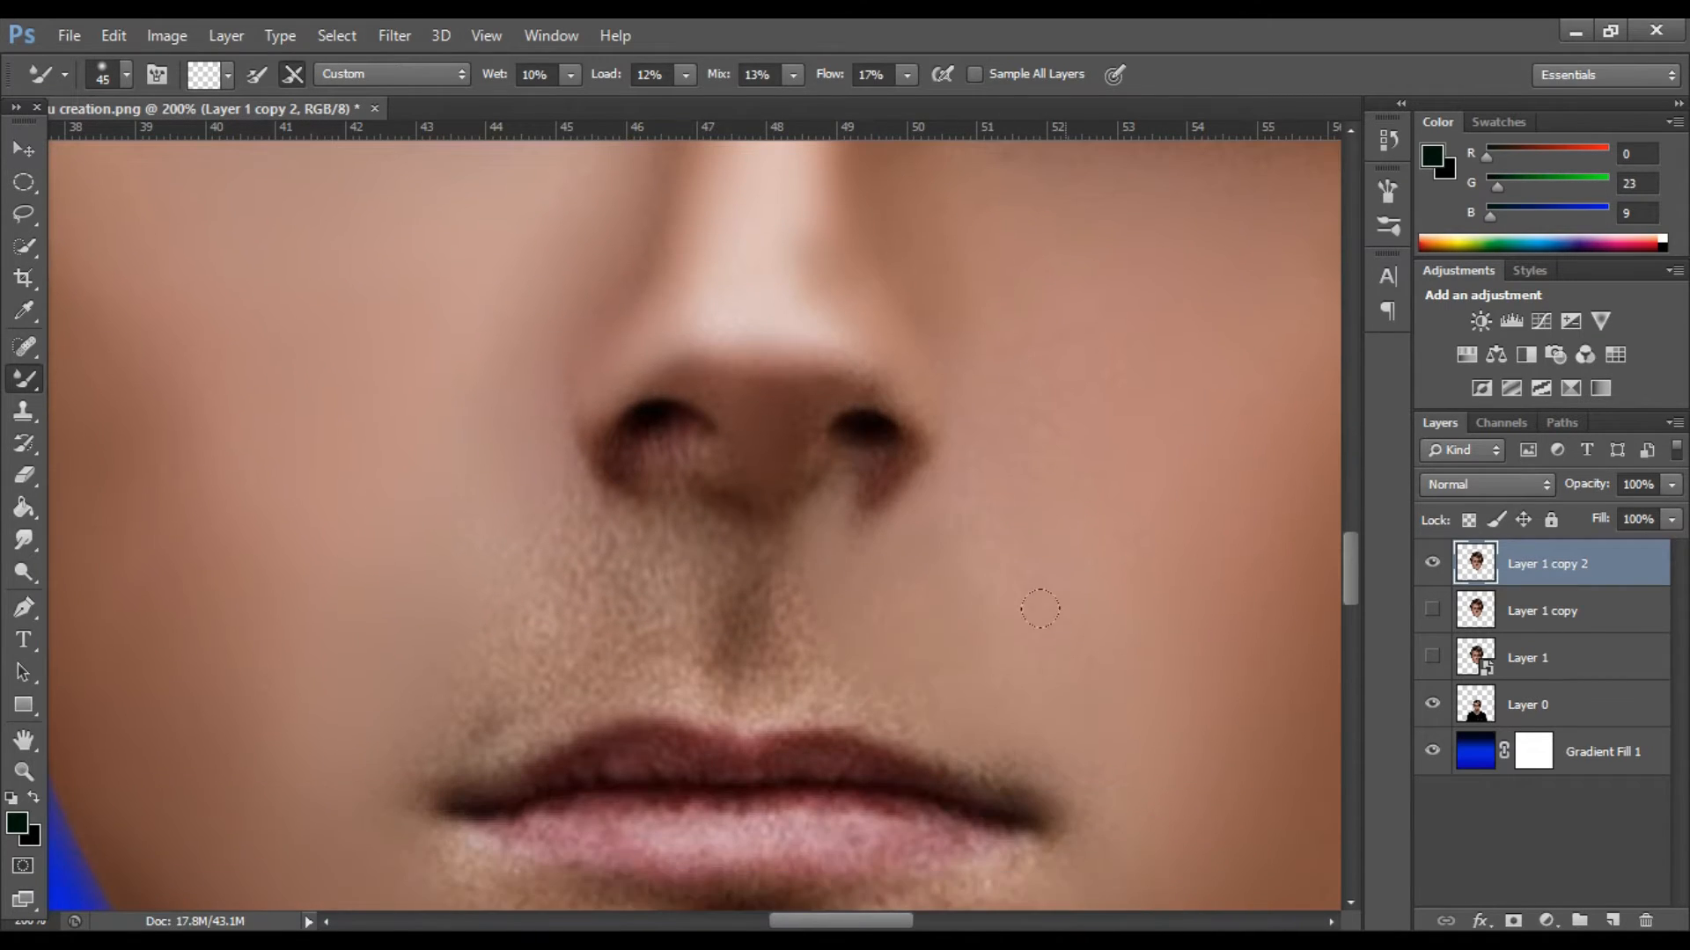
pyautogui.scroll(-1, 1024, 540)
pyautogui.moveTo(748, 510); pyautogui.dragTo(774, 616)
# Smooth the skin below the lower lip and around the mouth corners, enlarging the Mixer Brush to size 70.
pyautogui.scroll(-2, 652, 503)
pyautogui.moveTo(493, 713)
pyautogui.mouseDown()
pyautogui.moveTo(651, 757)
pyautogui.moveTo(976, 739)
pyautogui.mouseUp()
pyautogui.moveTo(1039, 678); pyautogui.dragTo(845, 748)
pyautogui.moveTo(658, 723); pyautogui.dragTo(765, 744)
pyautogui.scroll(-2, 422, 633)
pyautogui.scroll(4, 407, 373)
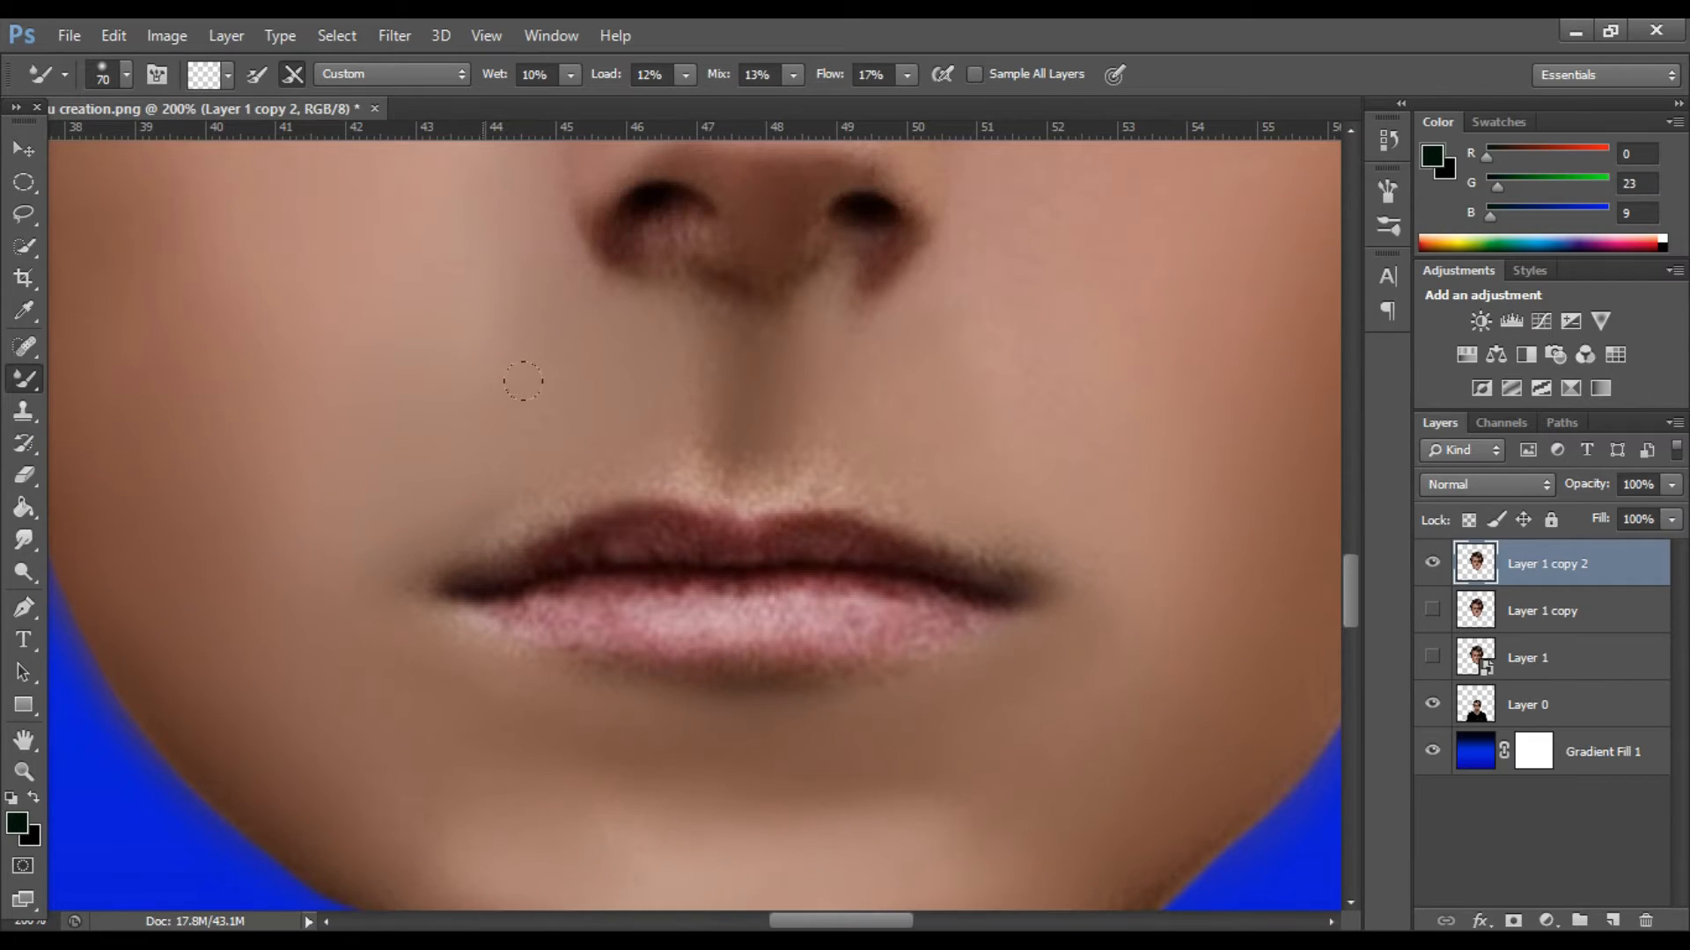
pyautogui.press(']')
pyautogui.press(']')
pyautogui.press(']')
pyautogui.scroll(-1, 1010, 405)
# Smooth the lips and blend their outlines with the Mixer Brush at sizes 20 to 25.
pyautogui.press('[')
pyautogui.press('[')
pyautogui.press('[')
pyautogui.press('[')
pyautogui.press('[')
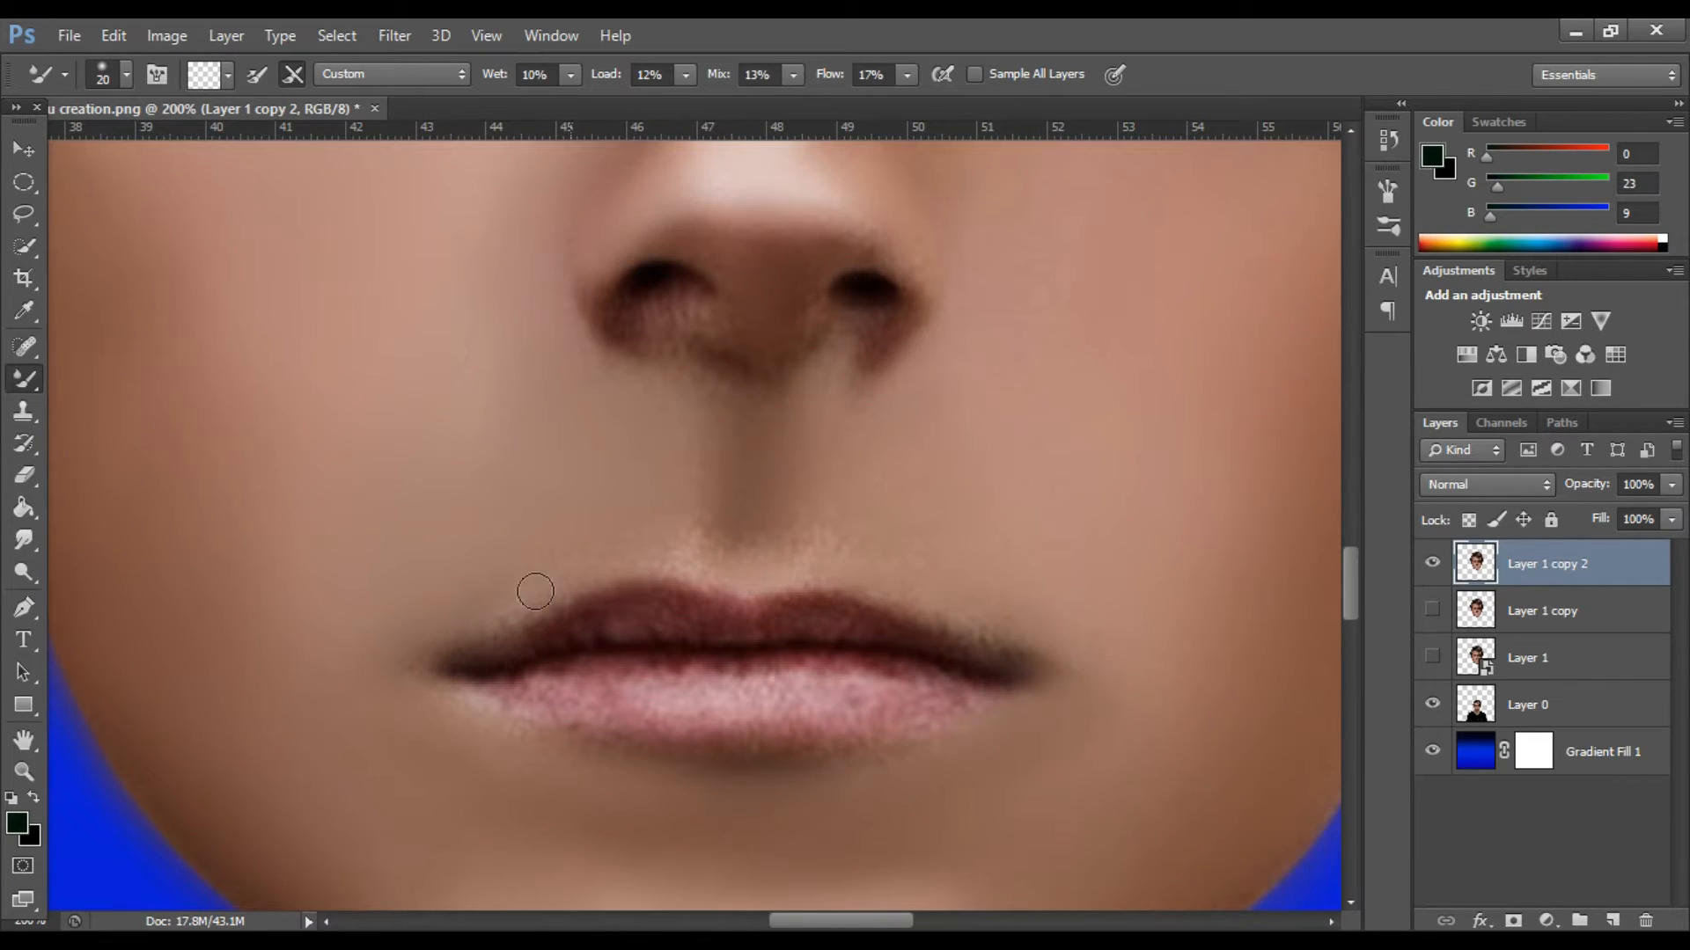
pyautogui.press('[')
pyautogui.moveTo(1030, 688); pyautogui.dragTo(928, 700)
pyautogui.moveTo(548, 681)
pyautogui.mouseDown()
pyautogui.moveTo(781, 715)
pyautogui.moveTo(851, 673)
pyautogui.moveTo(984, 690)
pyautogui.mouseUp()
pyautogui.scroll(1, 816, 714)
pyautogui.moveTo(488, 707)
pyautogui.mouseDown()
pyautogui.moveTo(708, 641)
pyautogui.moveTo(796, 635)
pyautogui.moveTo(913, 672)
pyautogui.mouseUp()
pyautogui.scroll(1, 712, 589)
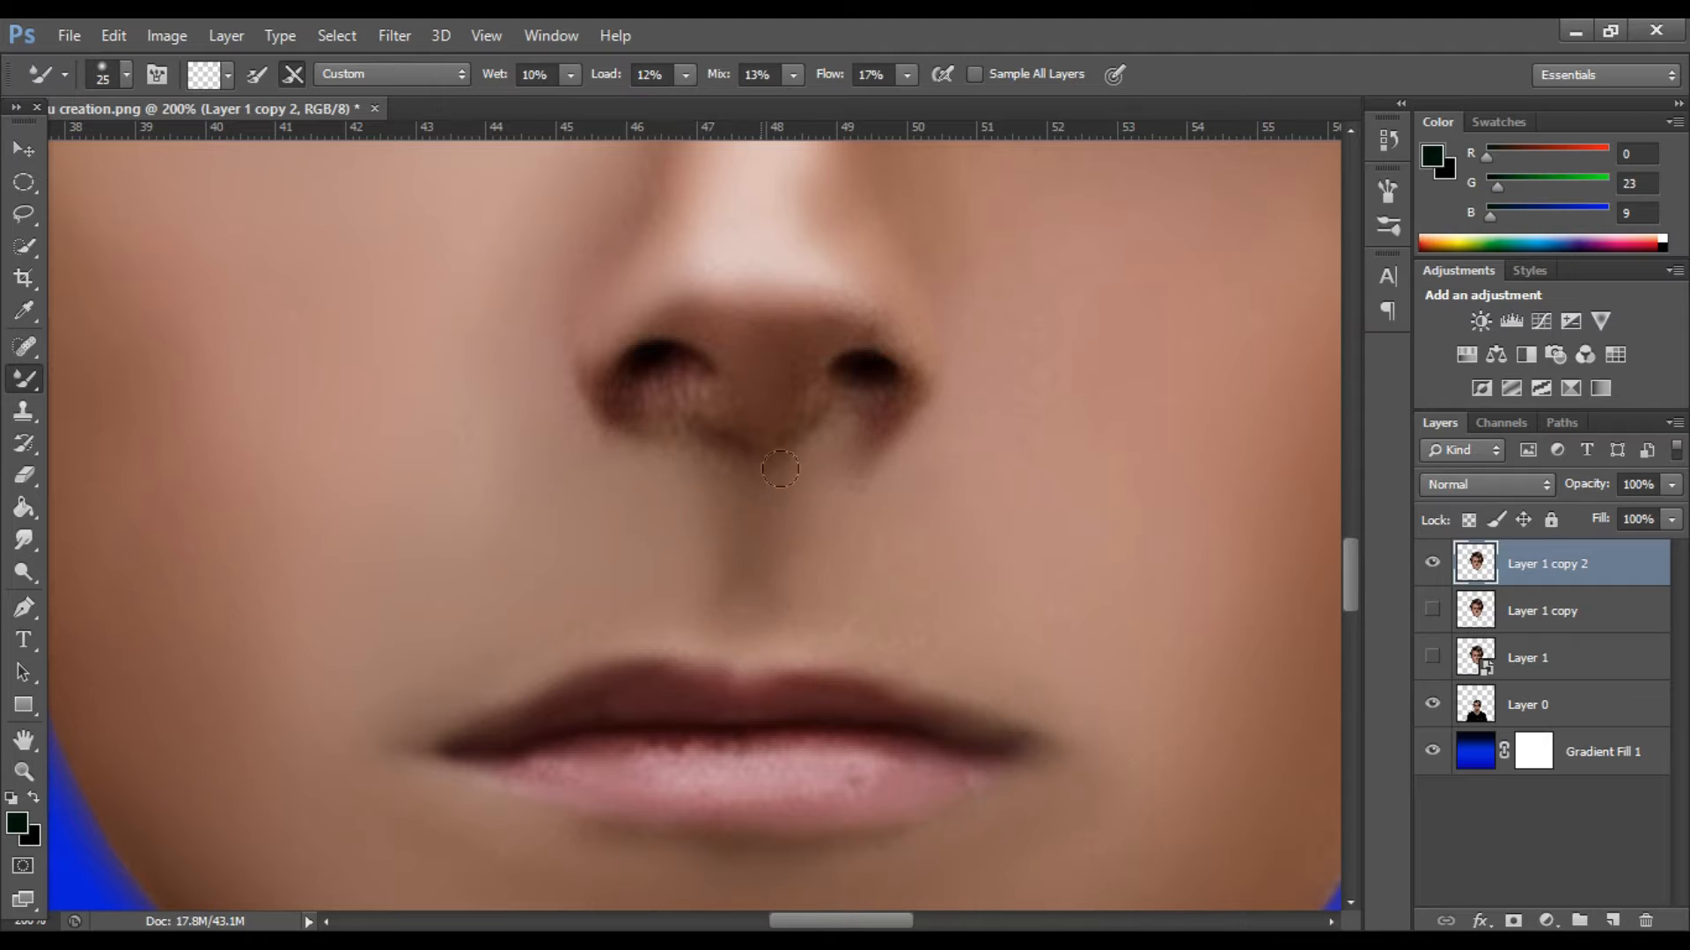
# Blend the skin around the nostrils and under the nose with the Mixer Brush at size 15.
pyautogui.scroll(2, 740, 487)
pyautogui.press('[')
pyautogui.press('[')
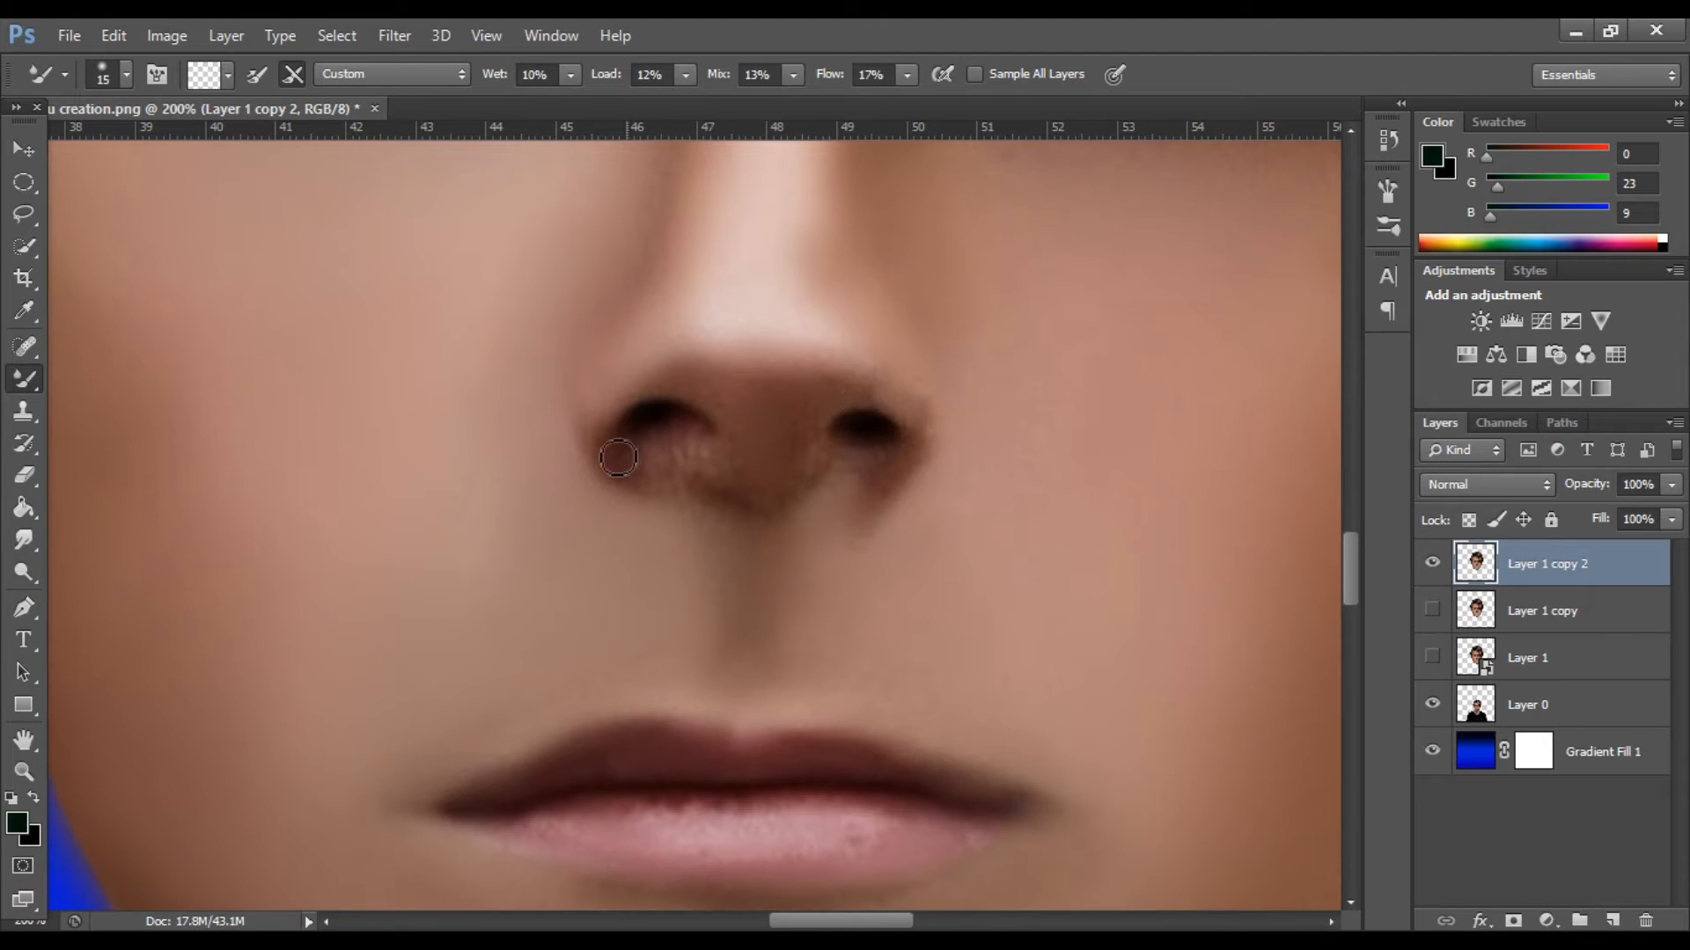
pyautogui.scroll(-3, 763, 449)
pyautogui.scroll(2, 774, 440)
# Smooth the skin between and just above the eyebrows with the Mixer Brush at size 80.
pyautogui.press(']')
pyautogui.press(']')
pyautogui.press(']')
pyautogui.press(']')
pyautogui.press(']')
pyautogui.press(']')
pyautogui.press(']')
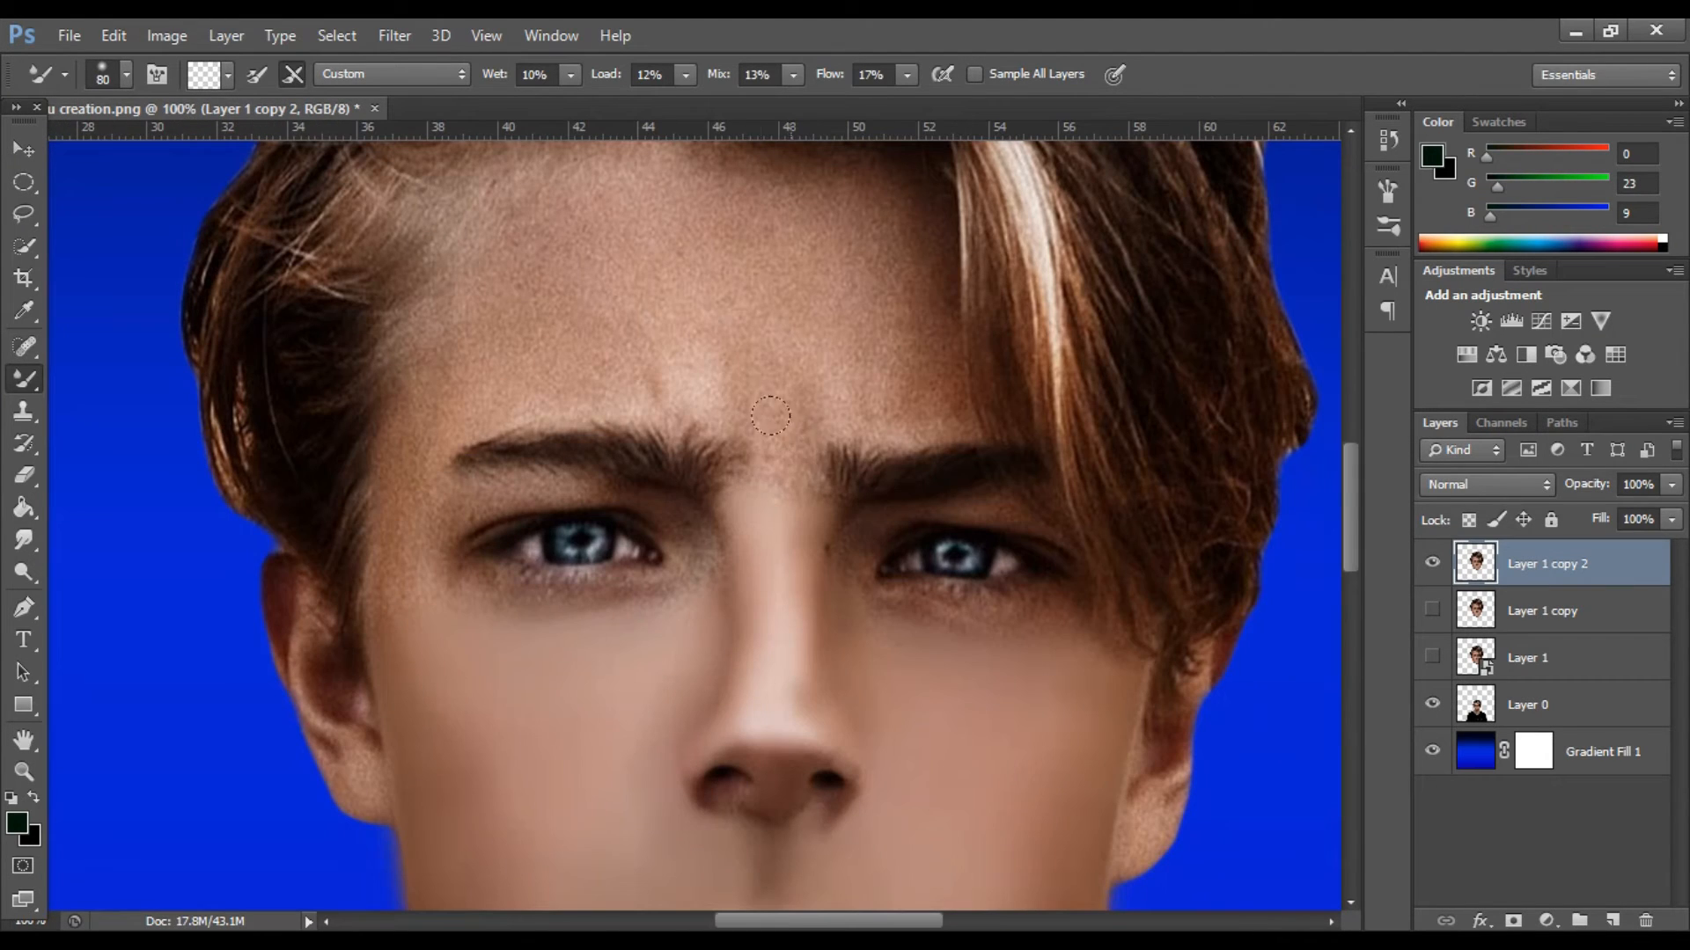
pyautogui.moveTo(732, 451); pyautogui.dragTo(662, 377)
# Smooth the forehead up to the hairline with the Mixer Brush at size 125.
pyautogui.scroll(4, 461, 377)
pyautogui.press(']')
pyautogui.press(']')
pyautogui.press(']')
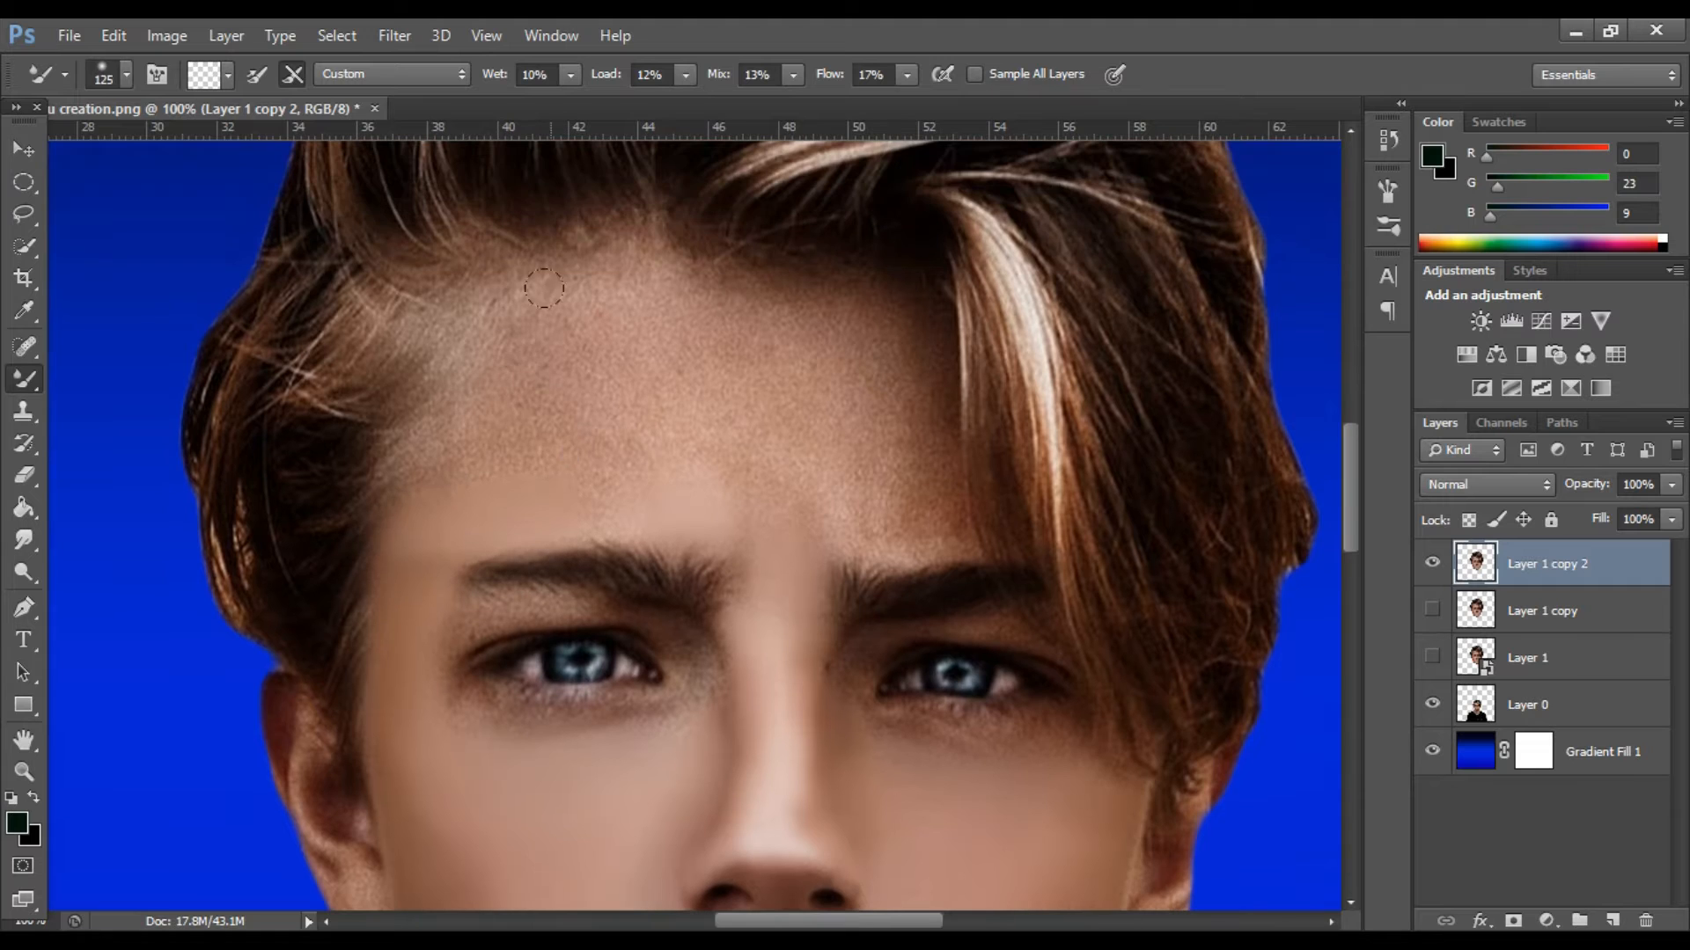
pyautogui.moveTo(701, 400); pyautogui.dragTo(738, 370)
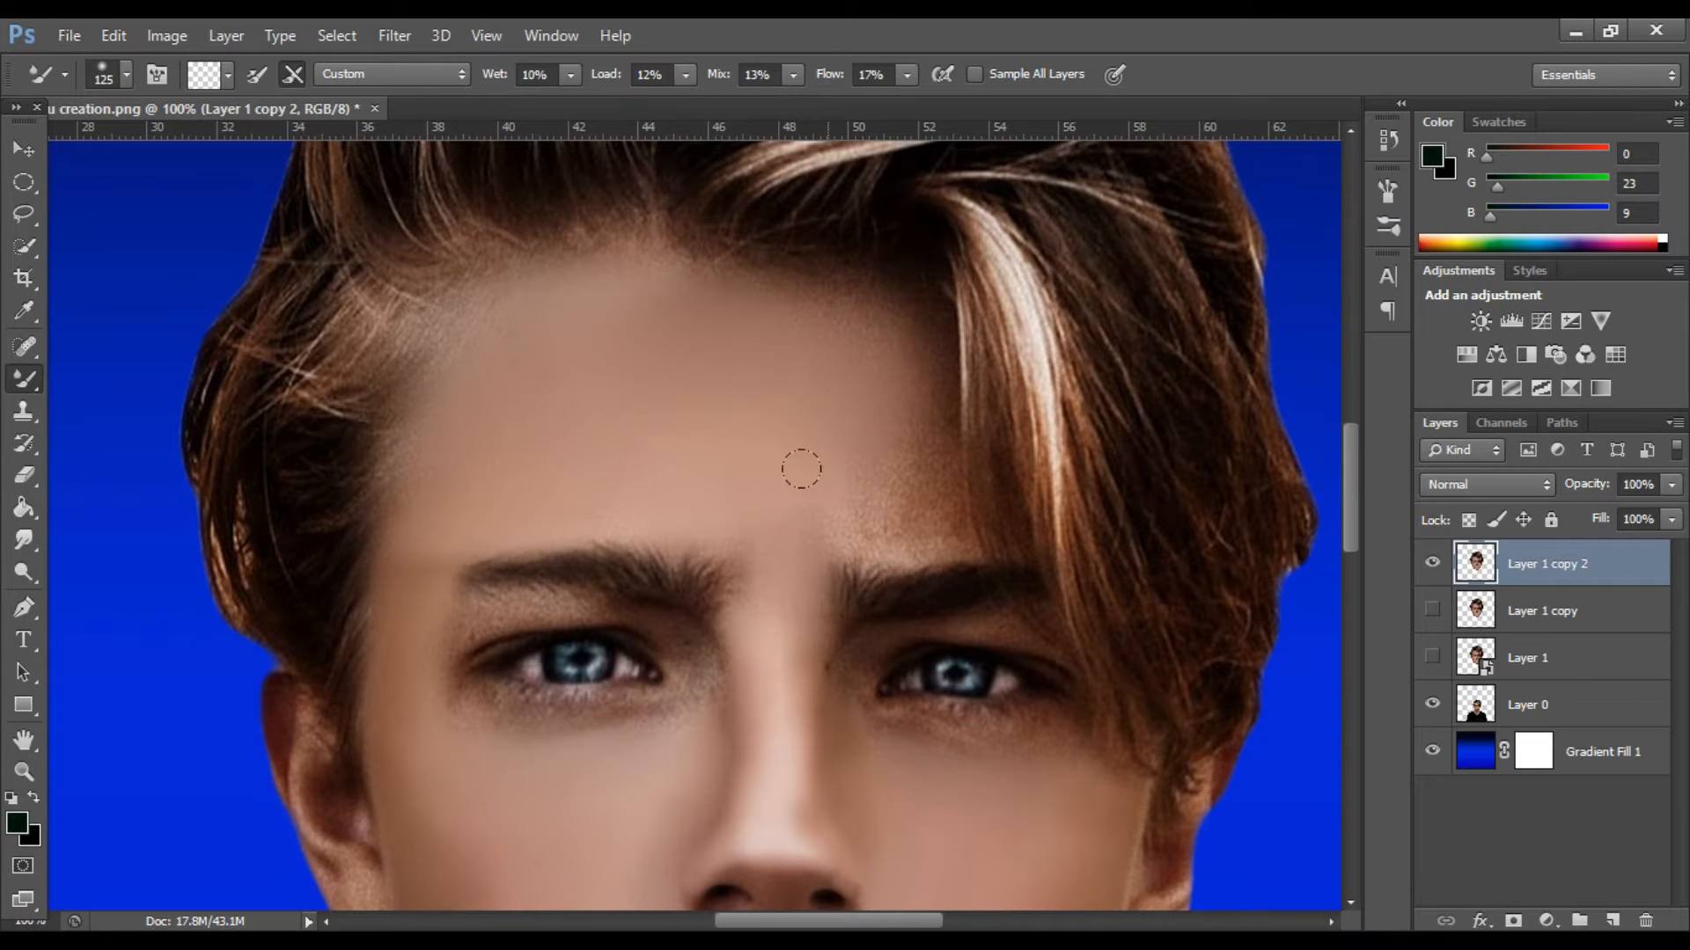
pyautogui.moveTo(910, 481)
pyautogui.mouseDown()
pyautogui.moveTo(905, 437)
pyautogui.moveTo(821, 299)
pyautogui.mouseUp()
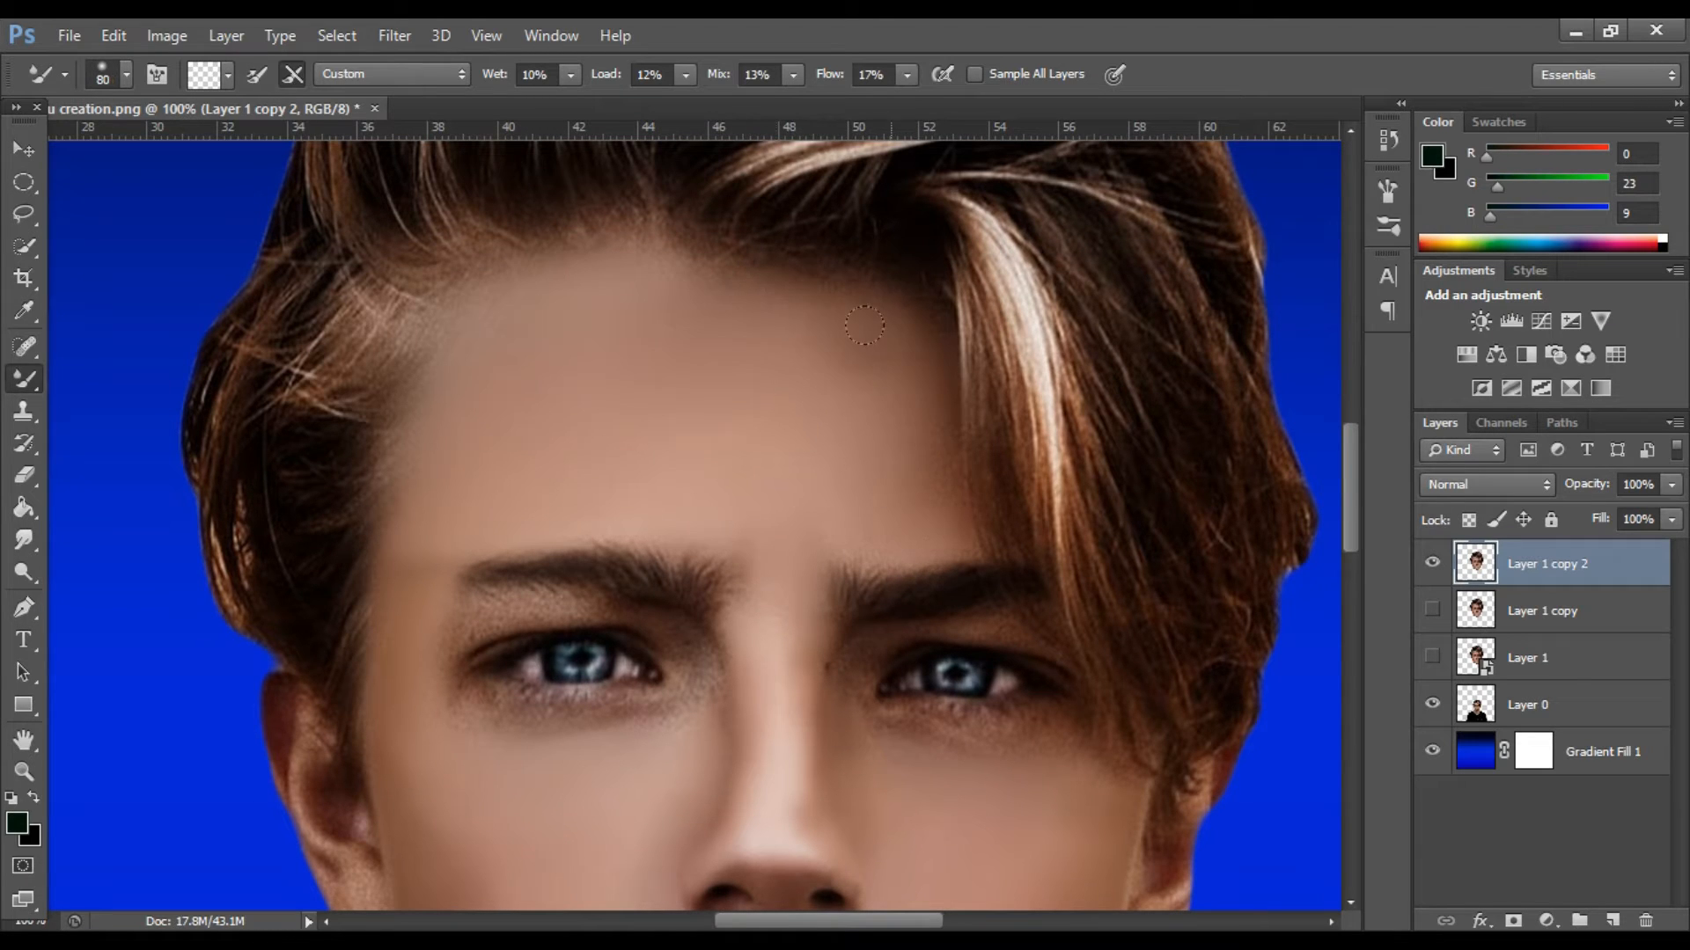
# Blend the skin under the left-hand eye and at its inner corner with the Mixer Brush at size 30.
pyautogui.scroll(-6, 482, 358)
pyautogui.press('[')
pyautogui.press('[')
pyautogui.press('[')
pyautogui.press('[')
pyautogui.press('[')
pyautogui.press('[')
pyautogui.press('[')
pyautogui.press('[')
pyautogui.press('[')
pyautogui.press('[')
pyautogui.hotkey('ctrl', '+')
pyautogui.hotkey('ctrl', '+')
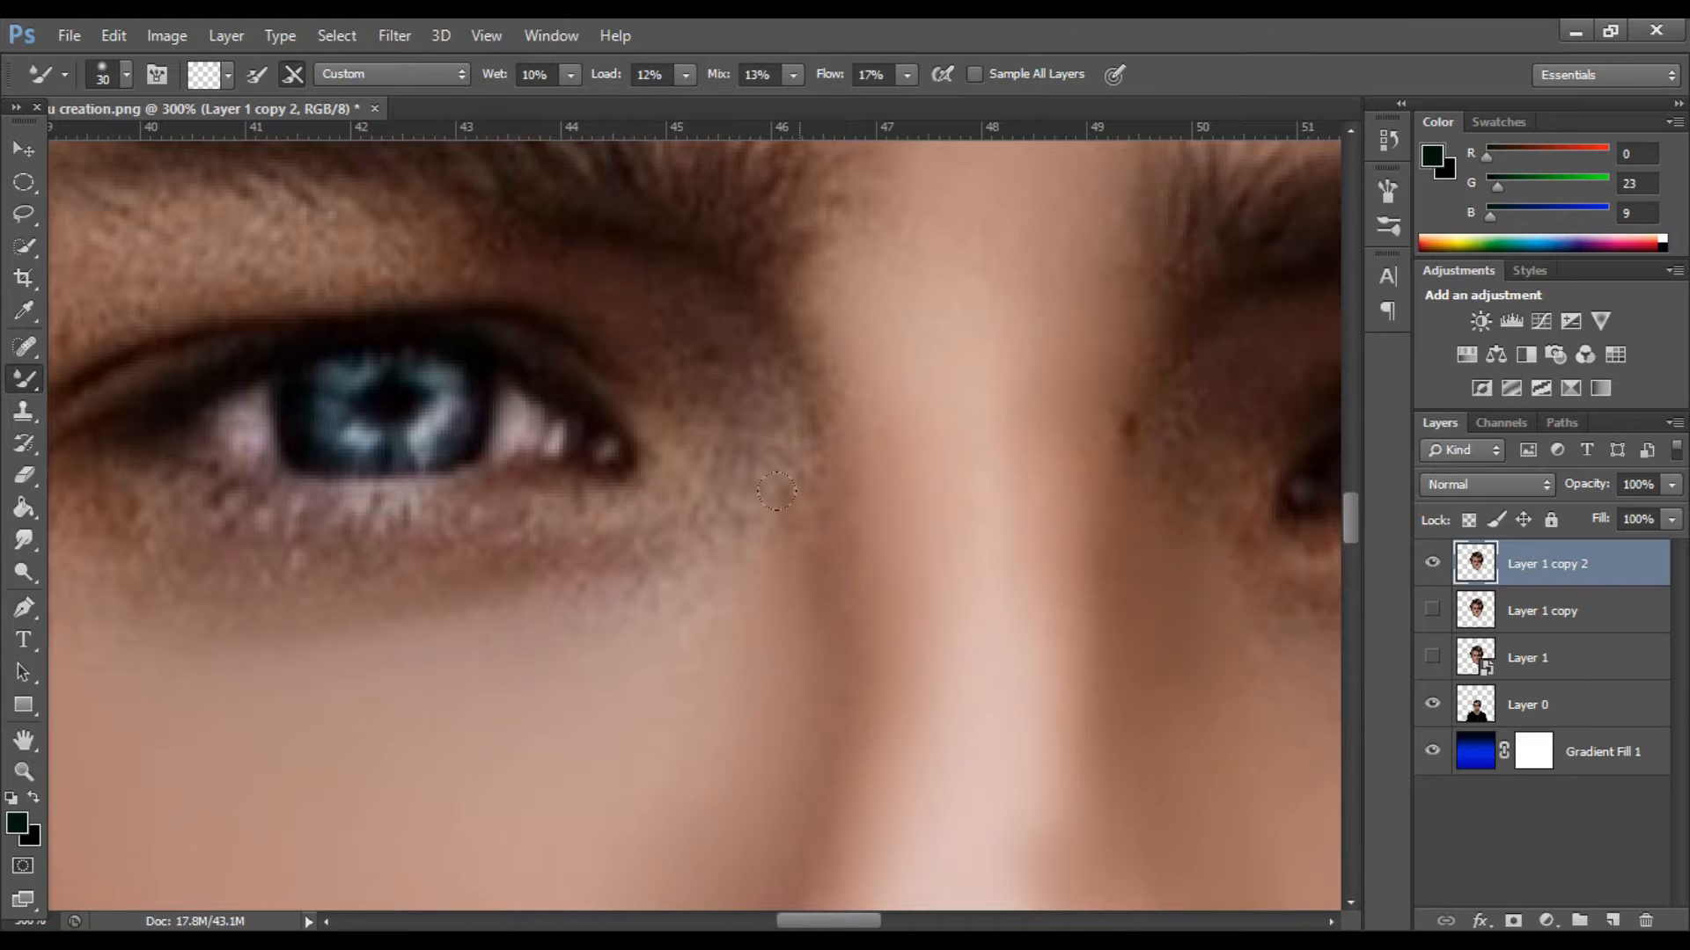
pyautogui.scroll(-4, 822, 388)
pyautogui.scroll(2, 822, 389)
# Smooth the upper eyelid and remaining skin around the left-hand eye with the Mixer Brush at size 40.
pyautogui.hotkey('ctrl', '-')
pyautogui.press(']')
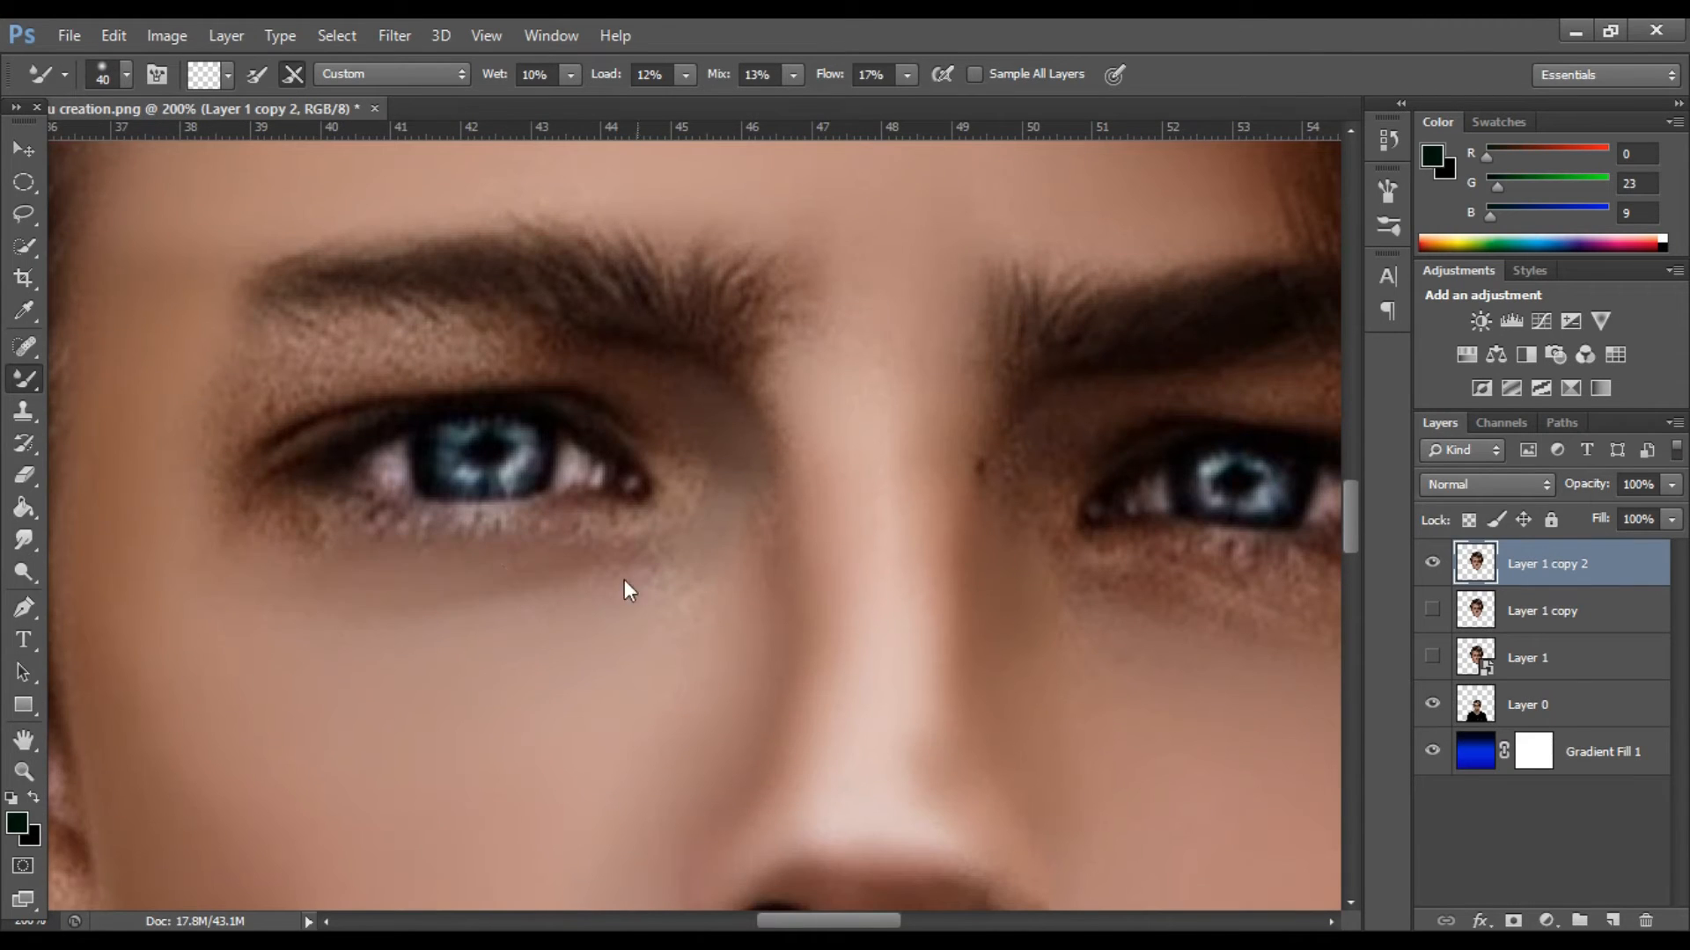
pyautogui.scroll(1, 291, 348)
pyautogui.moveTo(490, 358); pyautogui.dragTo(282, 419)
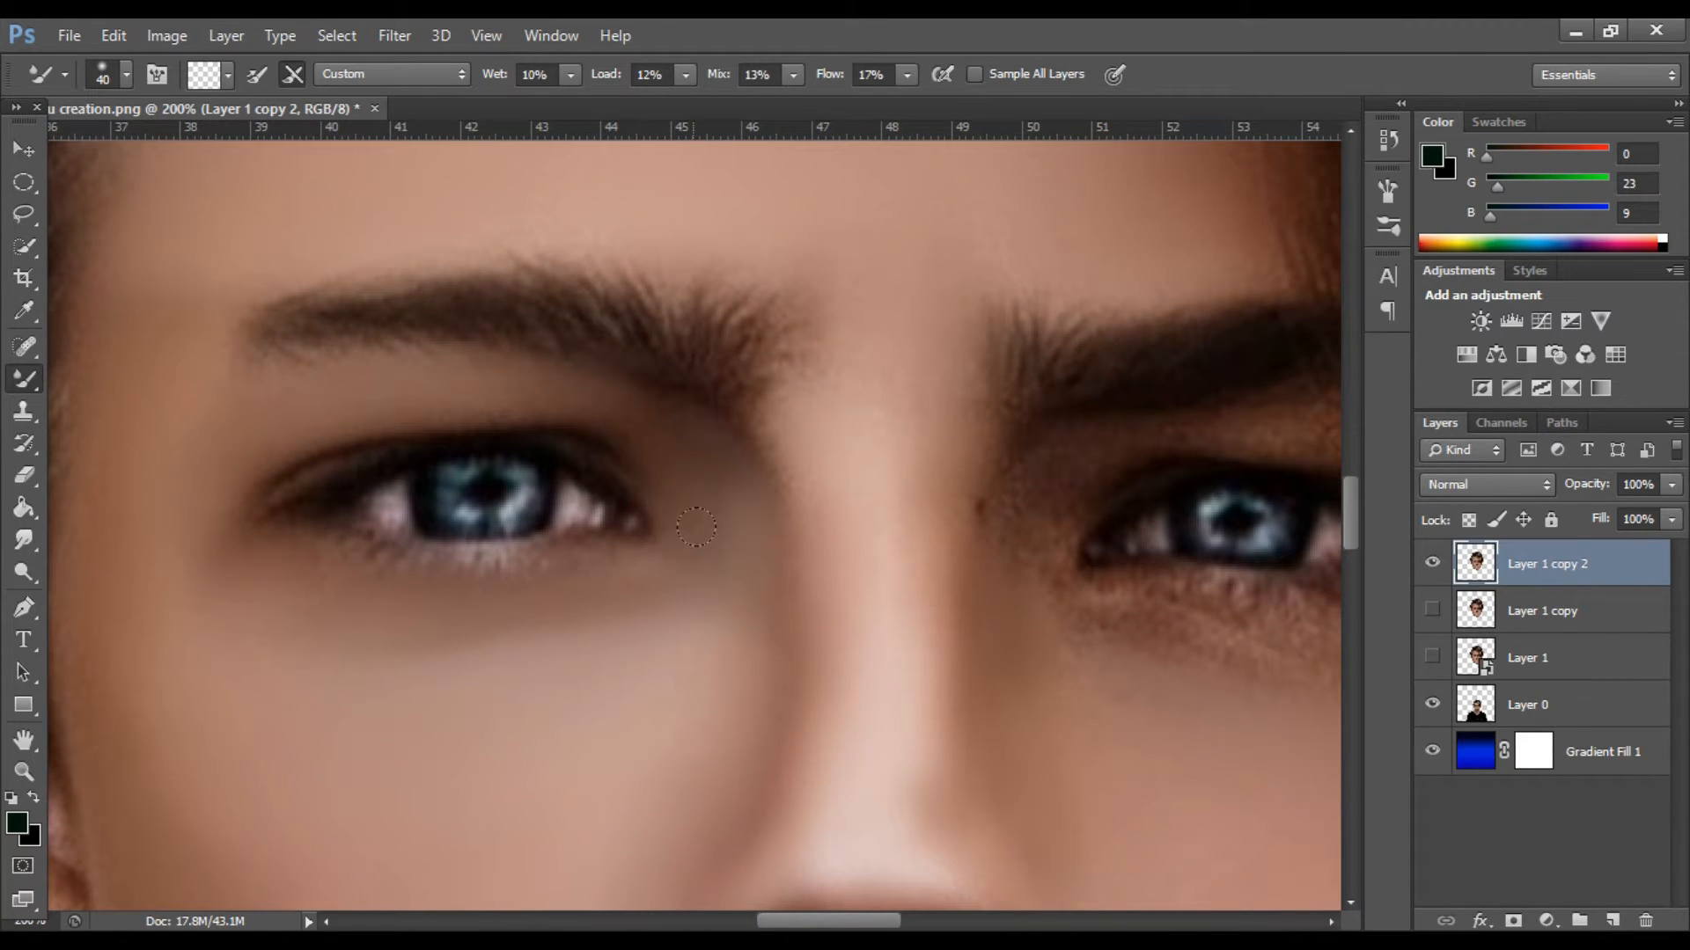
# Smooth the eyelid, inner corner and under-eye skin of the right-hand eye with the Mixer Brush at size 40.
pyautogui.hscroll(5, 805, 641)
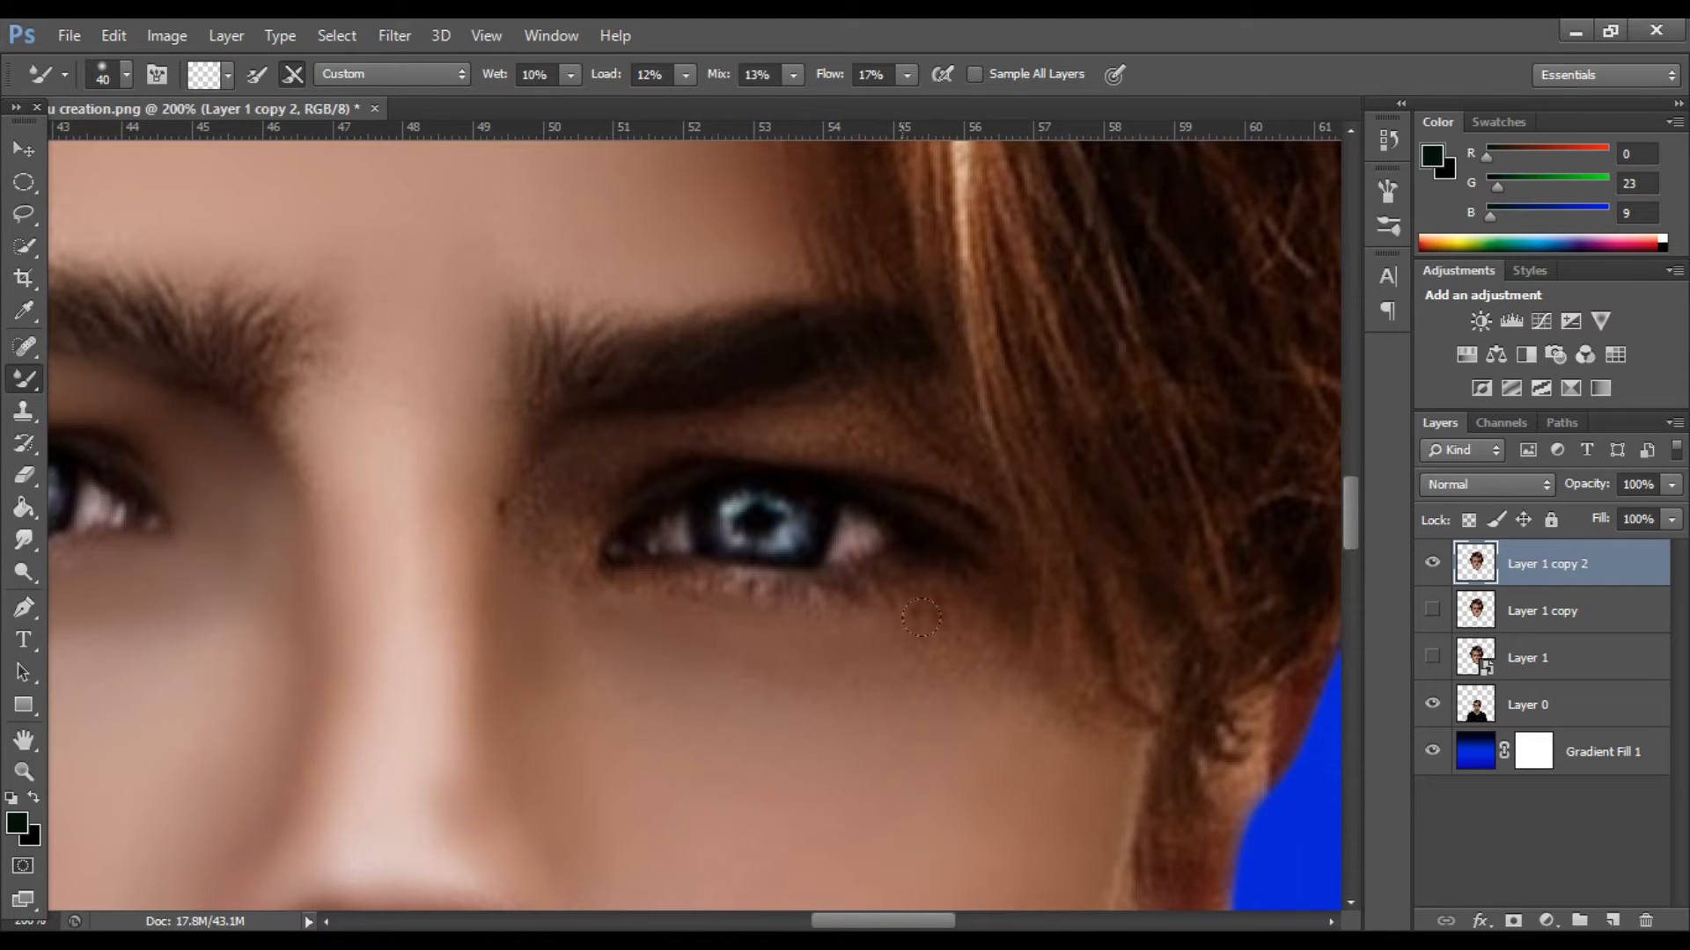
pyautogui.moveTo(551, 469); pyautogui.dragTo(544, 526)
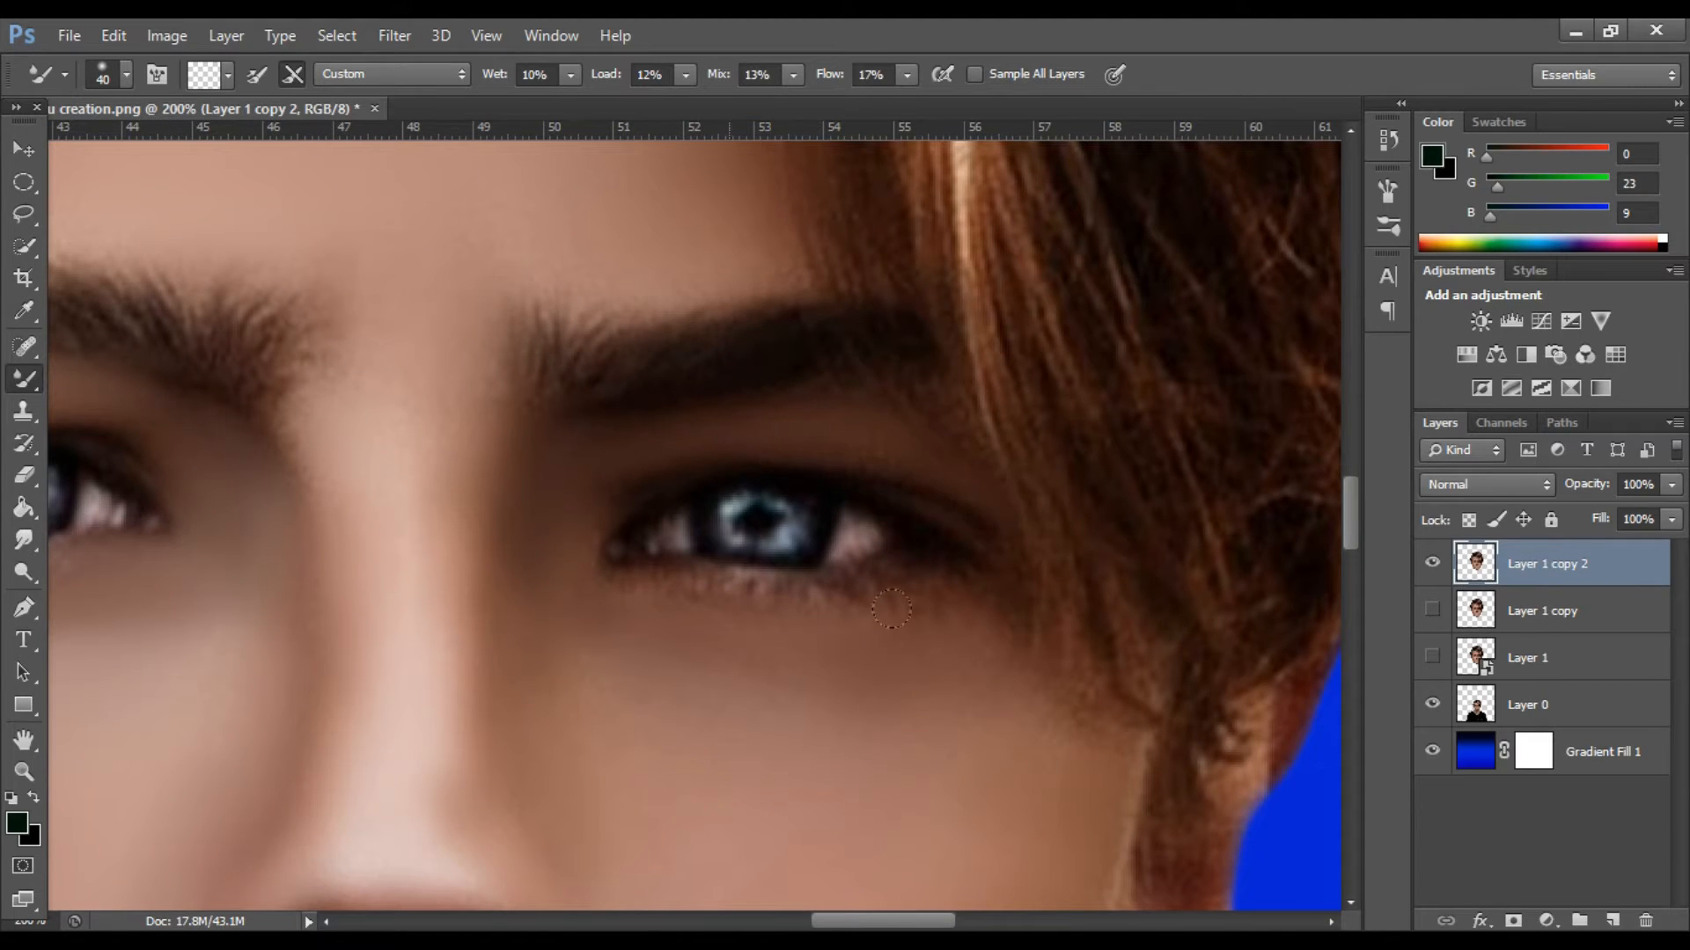
pyautogui.hotkey('ctrl', '-')
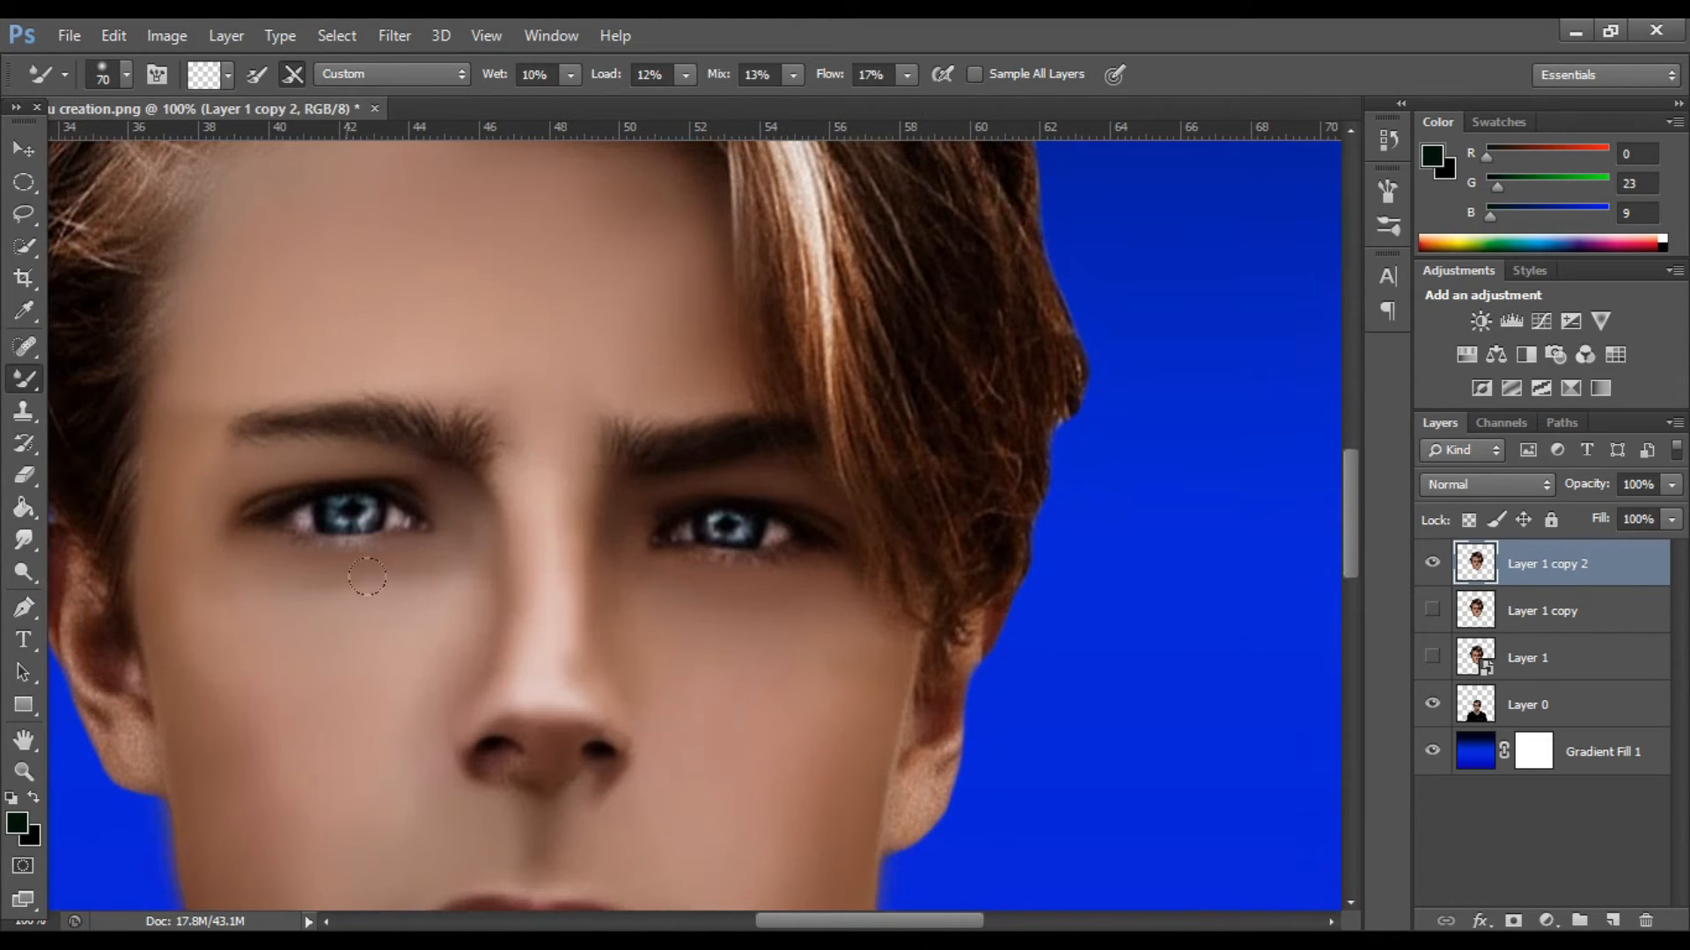
# Smooth the skin of the left-hand ear with the Mixer Brush at size 25.
pyautogui.press(']')
pyautogui.press(']')
pyautogui.press(']')
pyautogui.press(']')
pyautogui.scroll(-3, 155, 448)
pyautogui.scroll(-8, 480, 765)
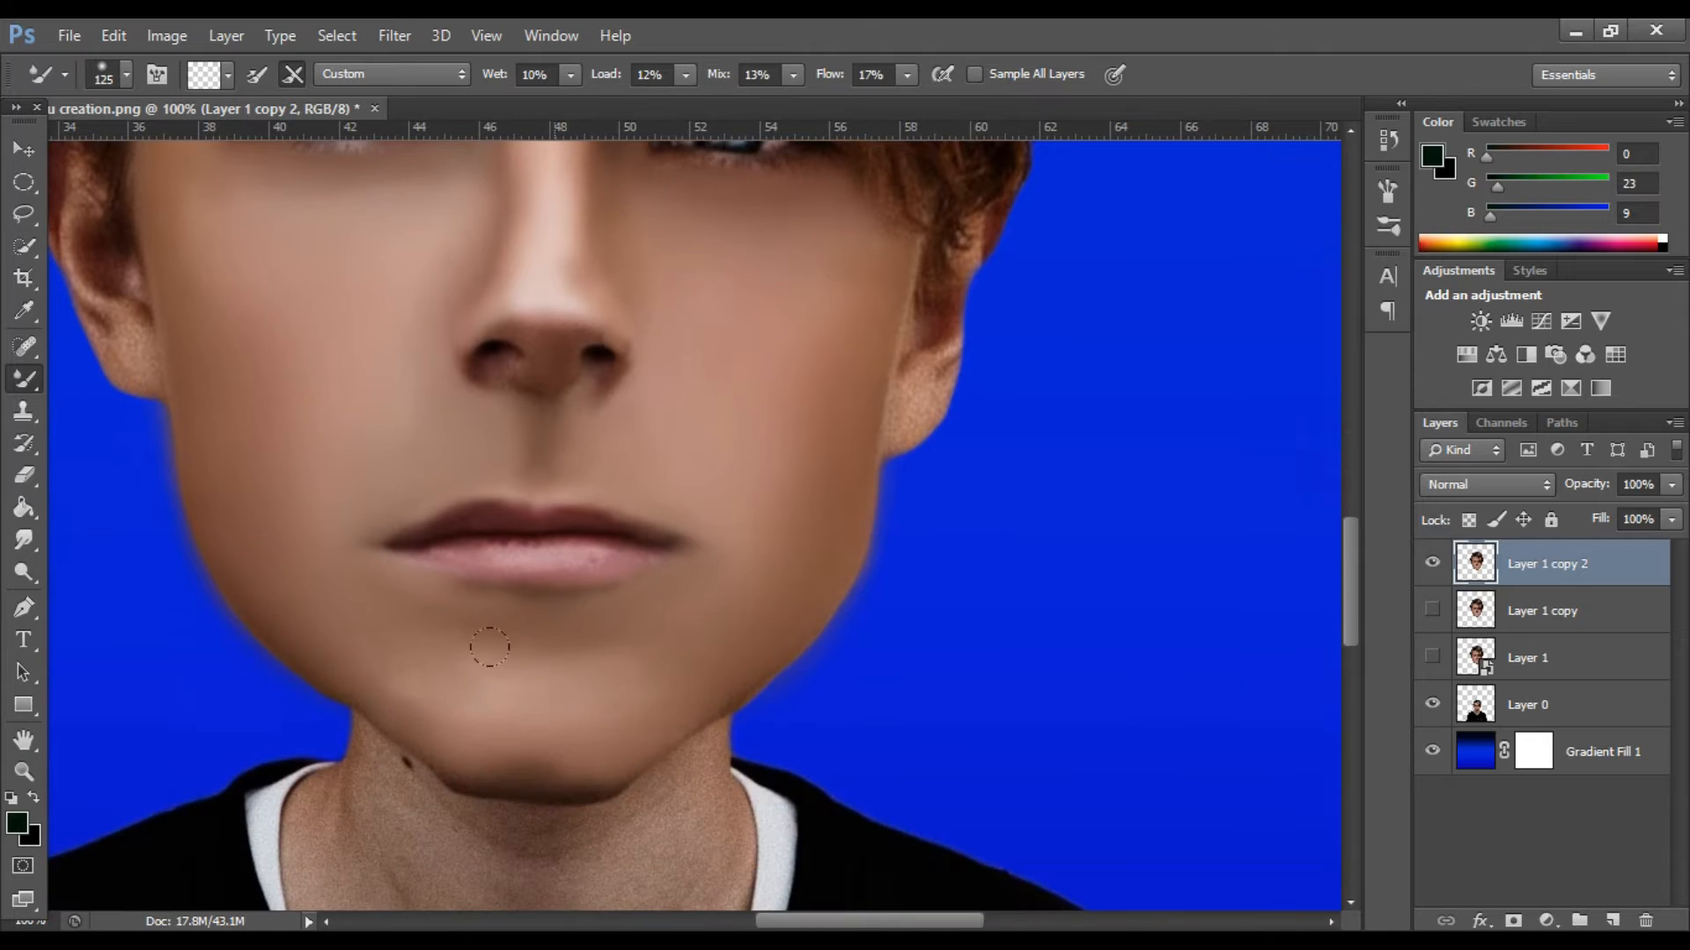
pyautogui.scroll(14, 633, 283)
pyautogui.scroll(-9, 493, 216)
pyautogui.scroll(2, 294, 487)
pyautogui.press('[')
pyautogui.press('[')
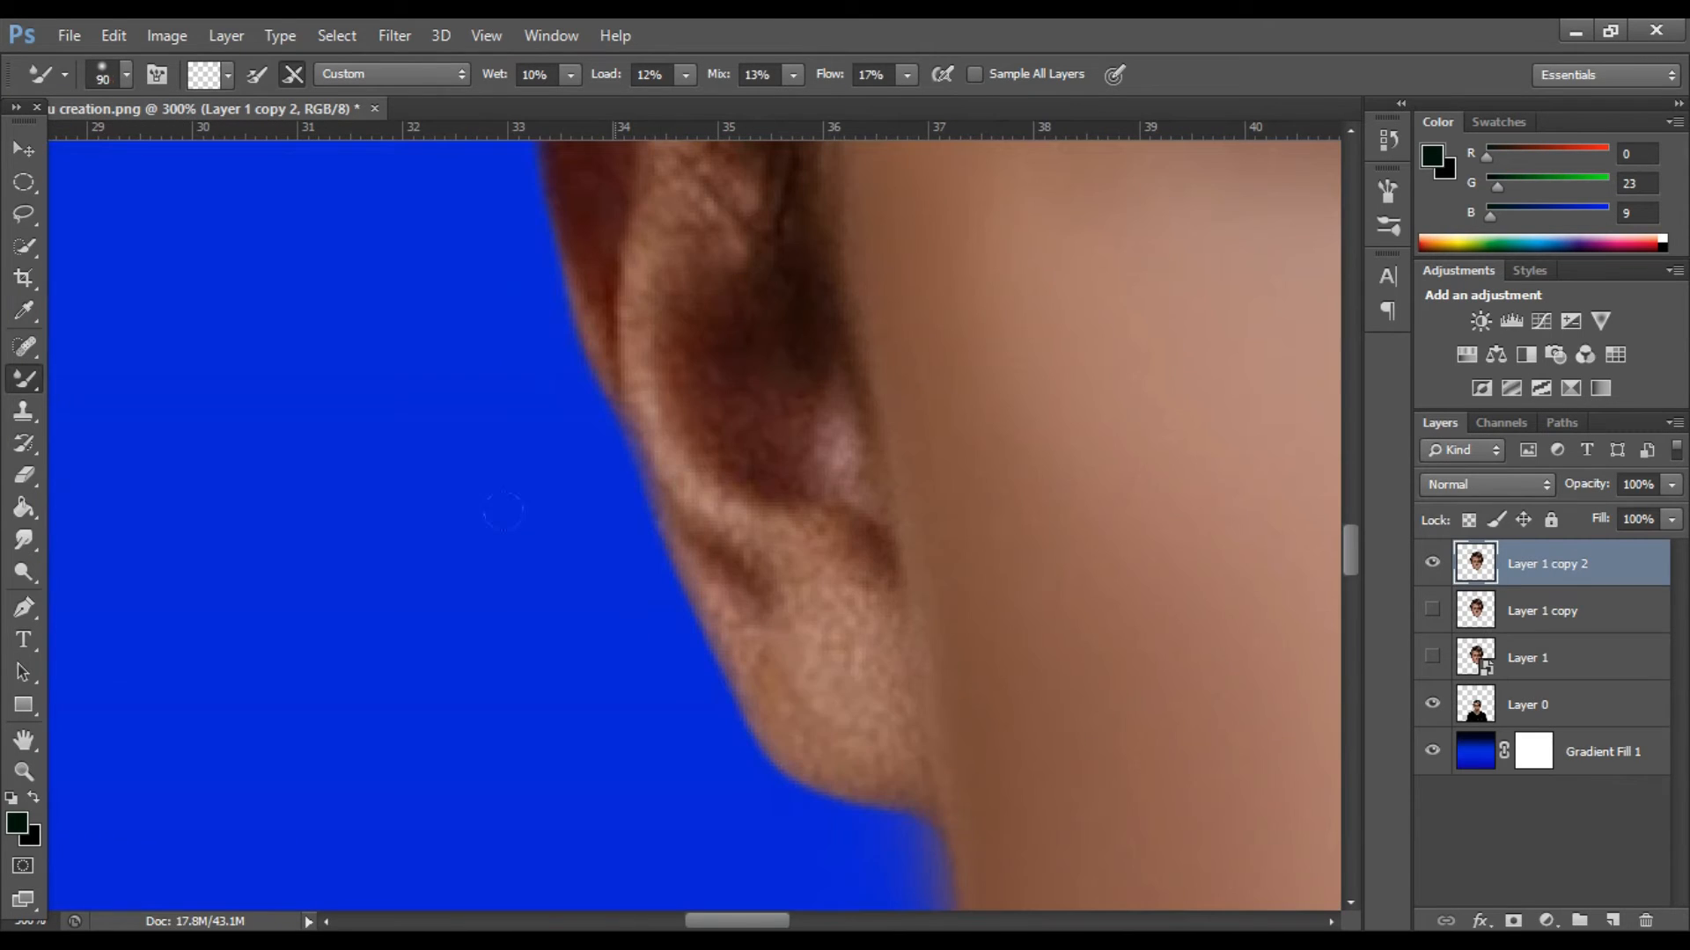
pyautogui.scroll(8, 676, 478)
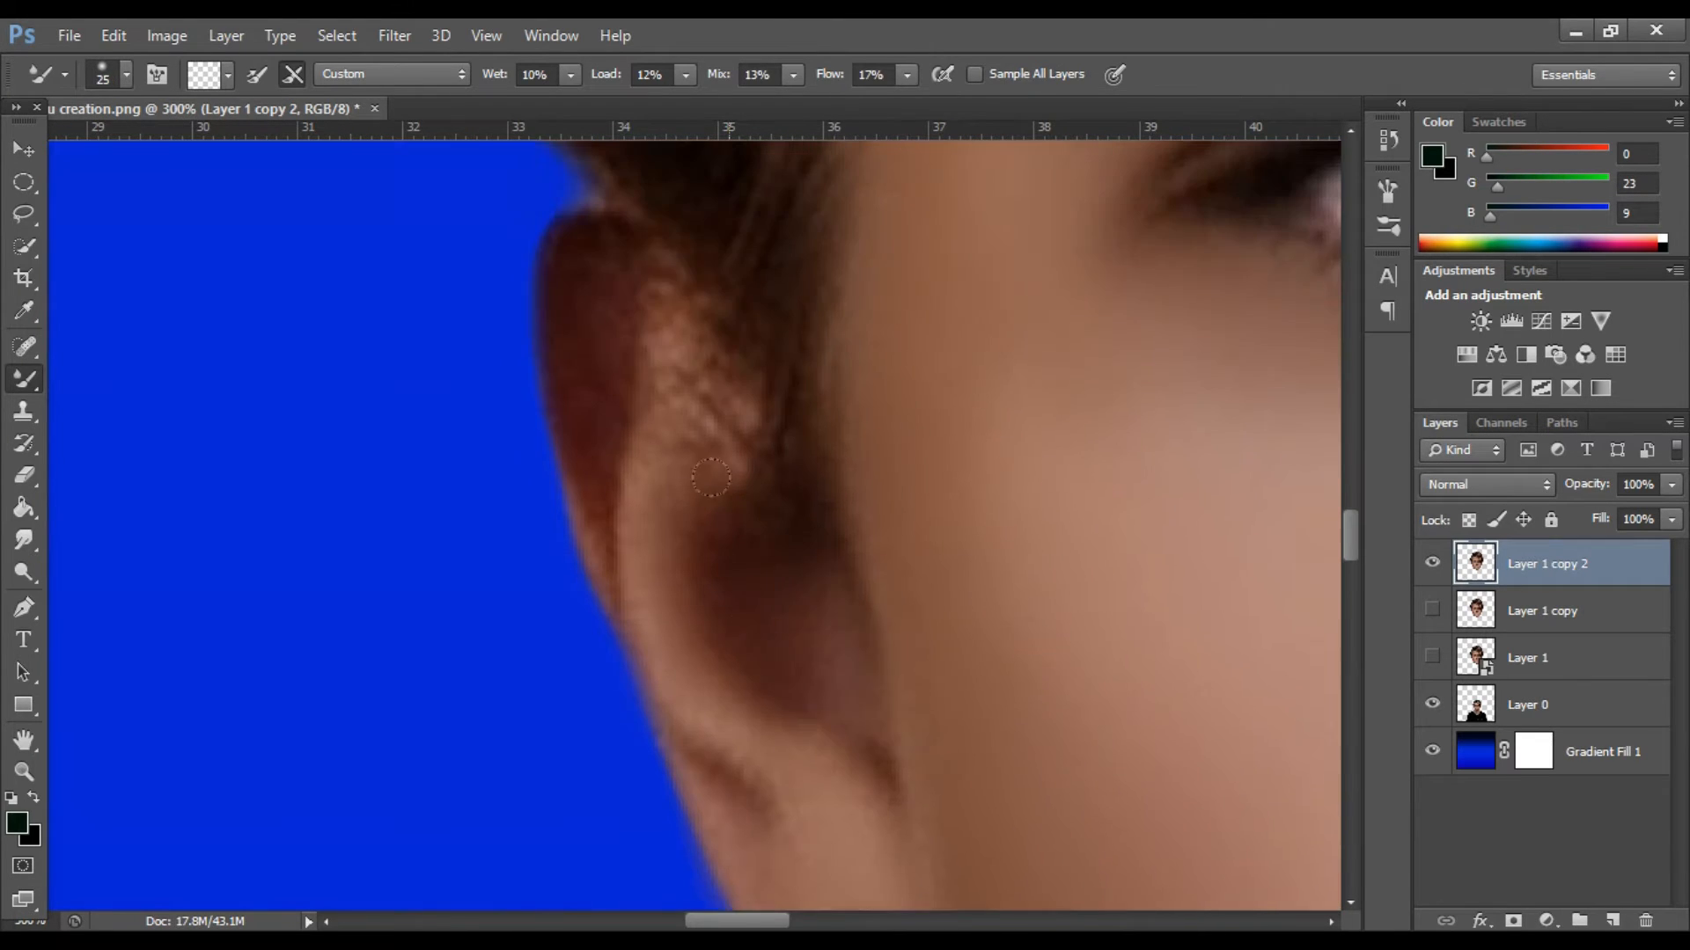
# Smooth the lobe and inner folds of the right-hand ear with the Mixer Brush at size 25.
pyautogui.scroll(-1, 831, 528)
pyautogui.hscroll(15, 830, 378)
pyautogui.scroll(-8, 880, 616)
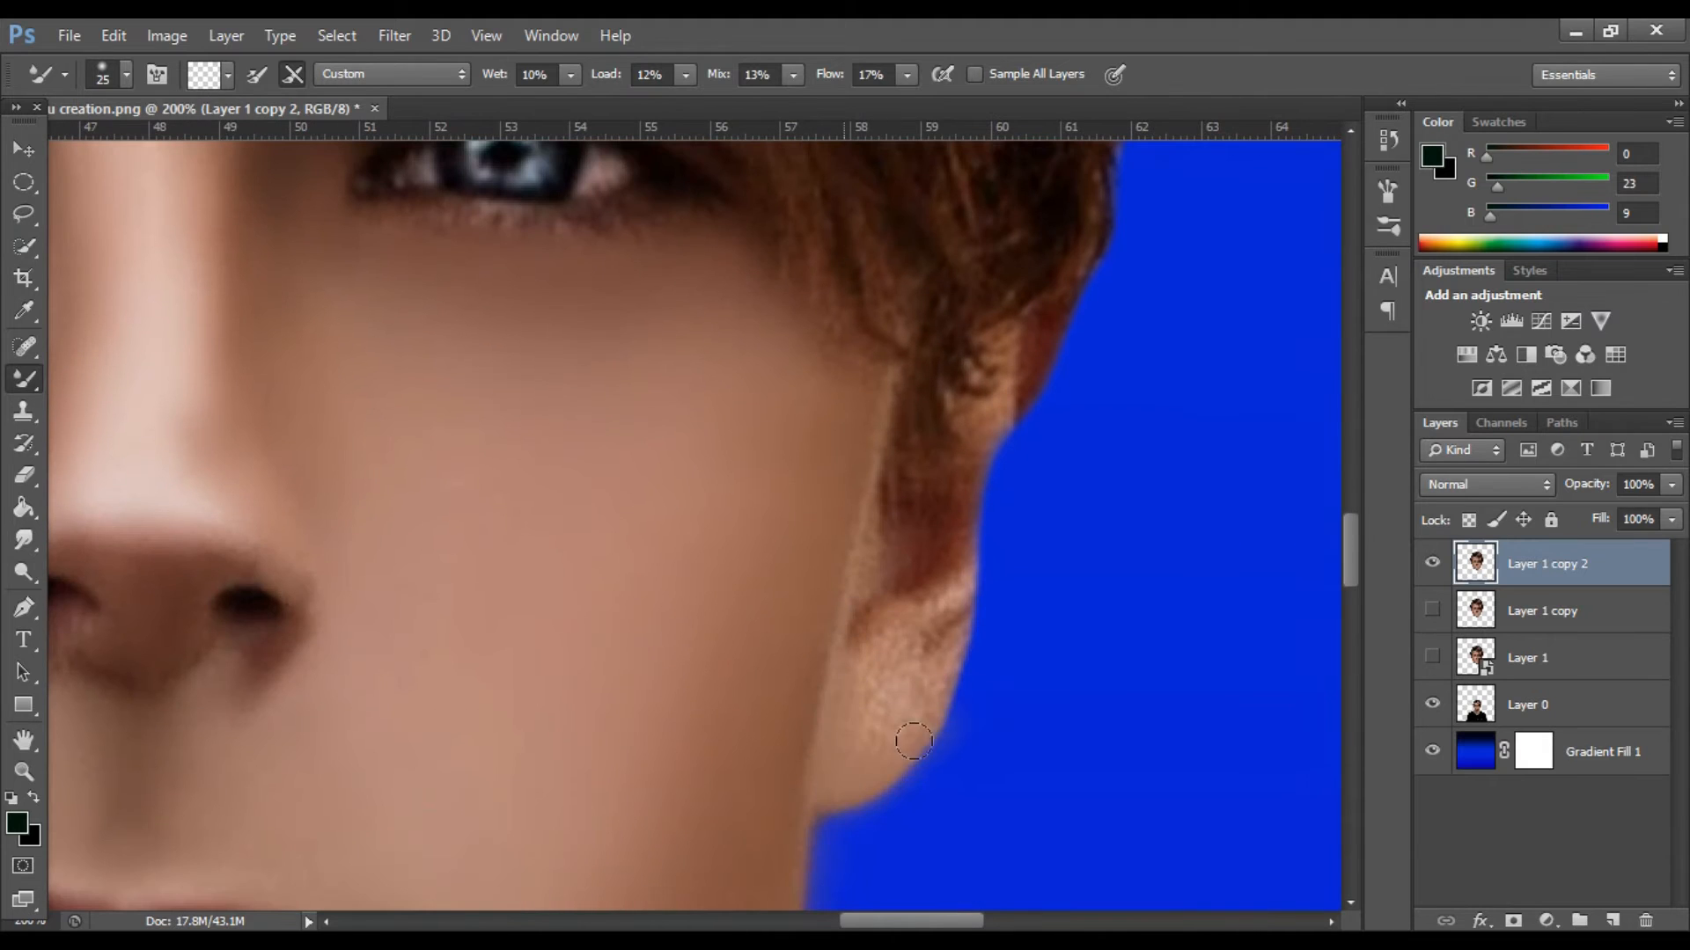
pyautogui.moveTo(923, 637)
pyautogui.mouseDown()
pyautogui.moveTo(908, 693)
pyautogui.moveTo(839, 629)
pyautogui.mouseUp()
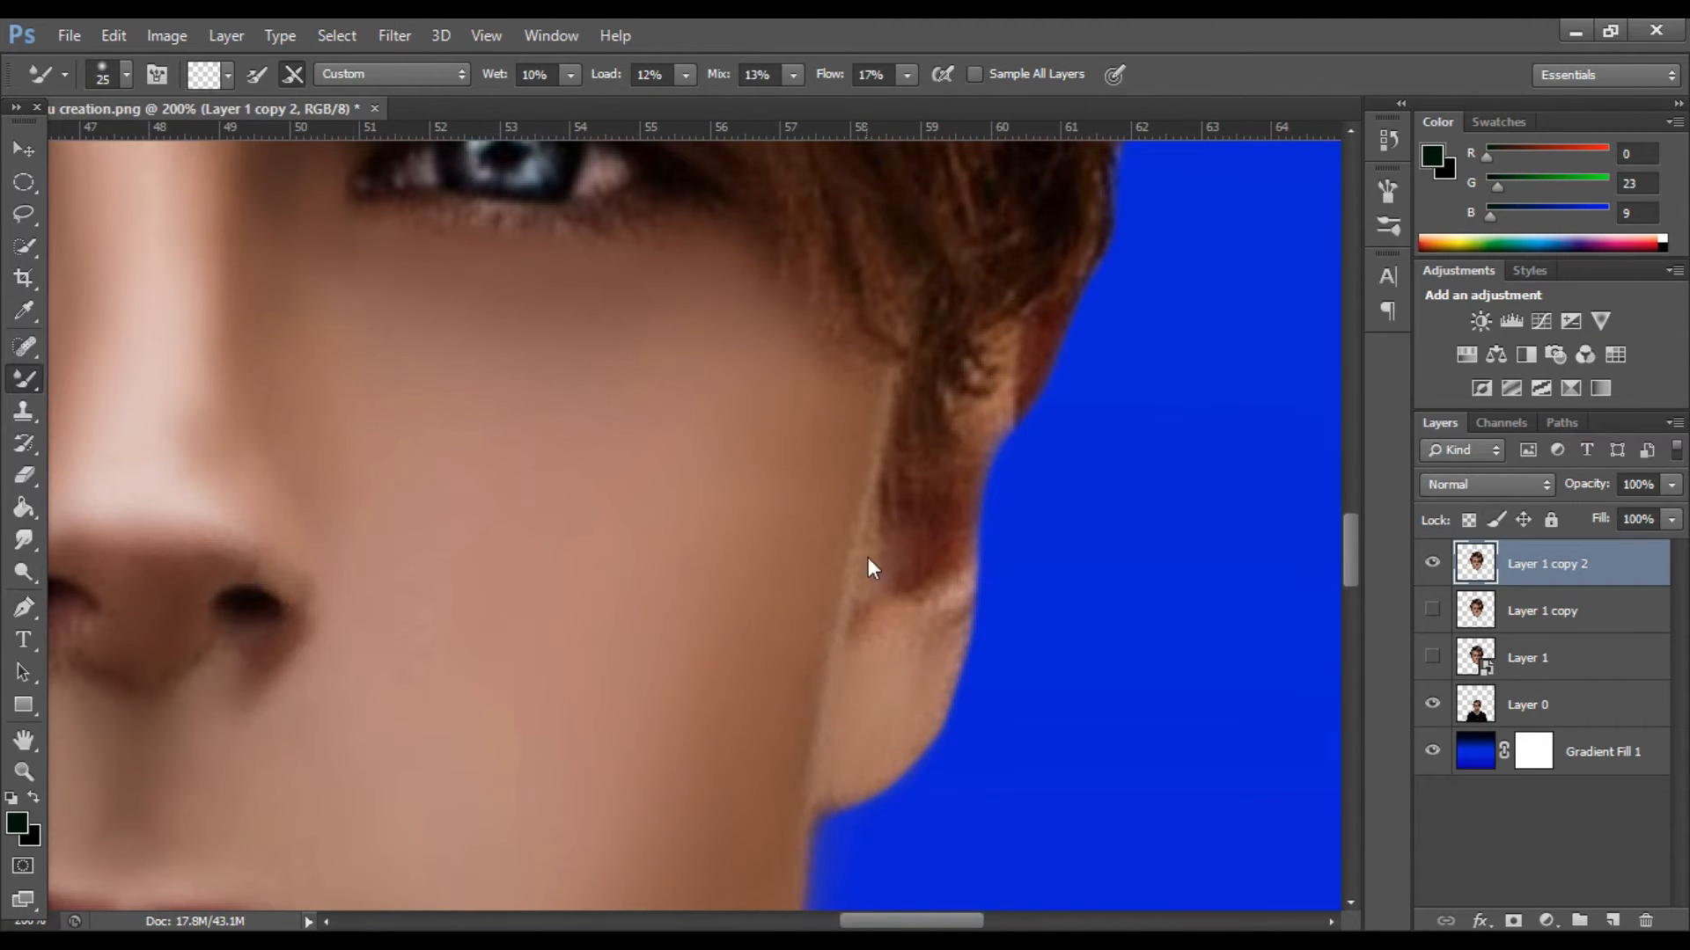
pyautogui.scroll(2, 948, 563)
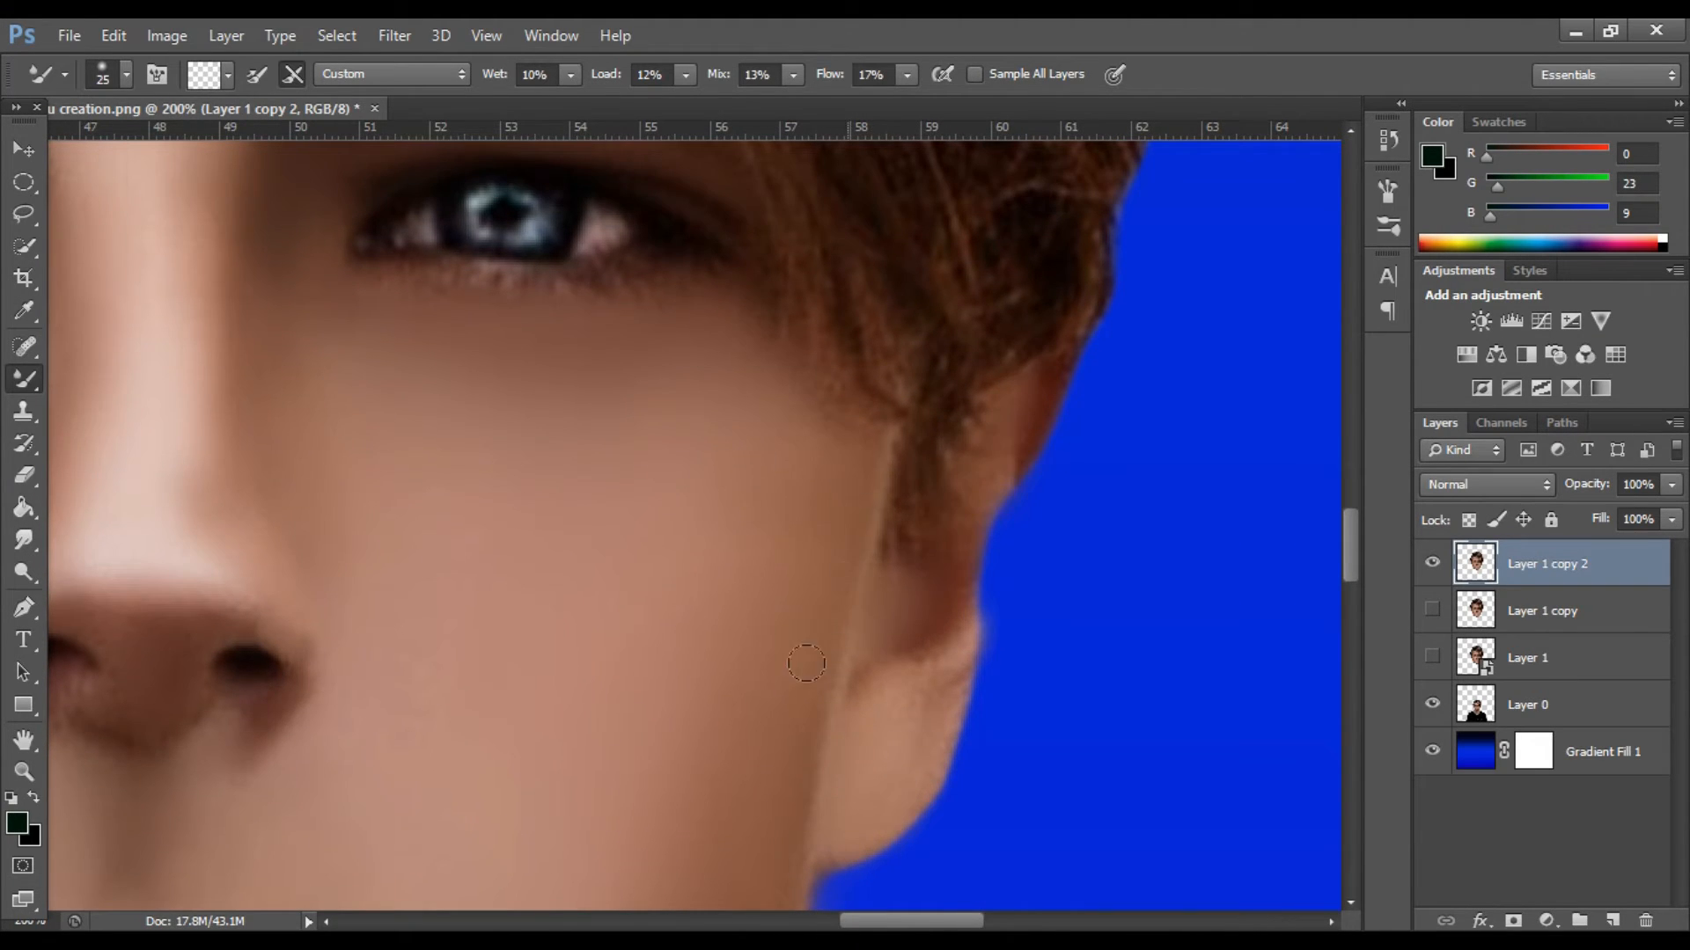
# Blend the skin around the nostrils and the underside of the nose with the Mixer Brush at size 15.
pyautogui.hotkey('ctrl', '-')
pyautogui.hotkey('ctrl', '-')
pyautogui.hotkey('ctrl', '+')
pyautogui.hotkey('ctrl', '+')
pyautogui.moveTo(896, 921); pyautogui.dragTo(827, 922)
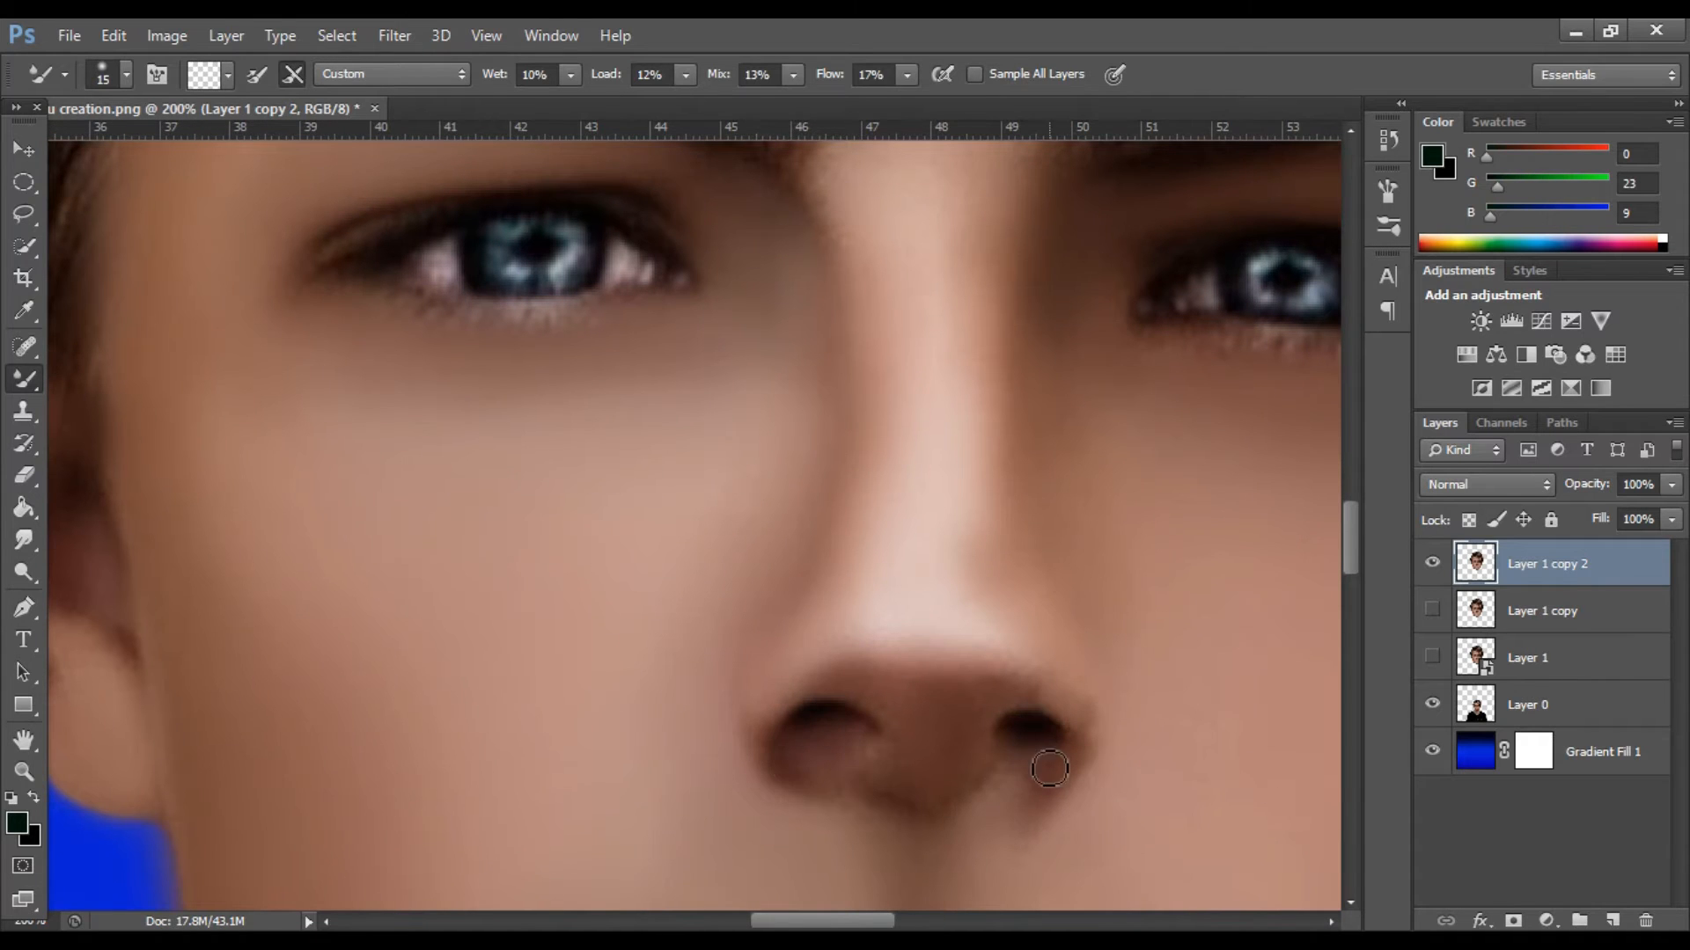
pyautogui.hotkey('ctrl', '-')
pyautogui.hotkey('ctrl', '-')
pyautogui.hotkey('ctrl', '-')
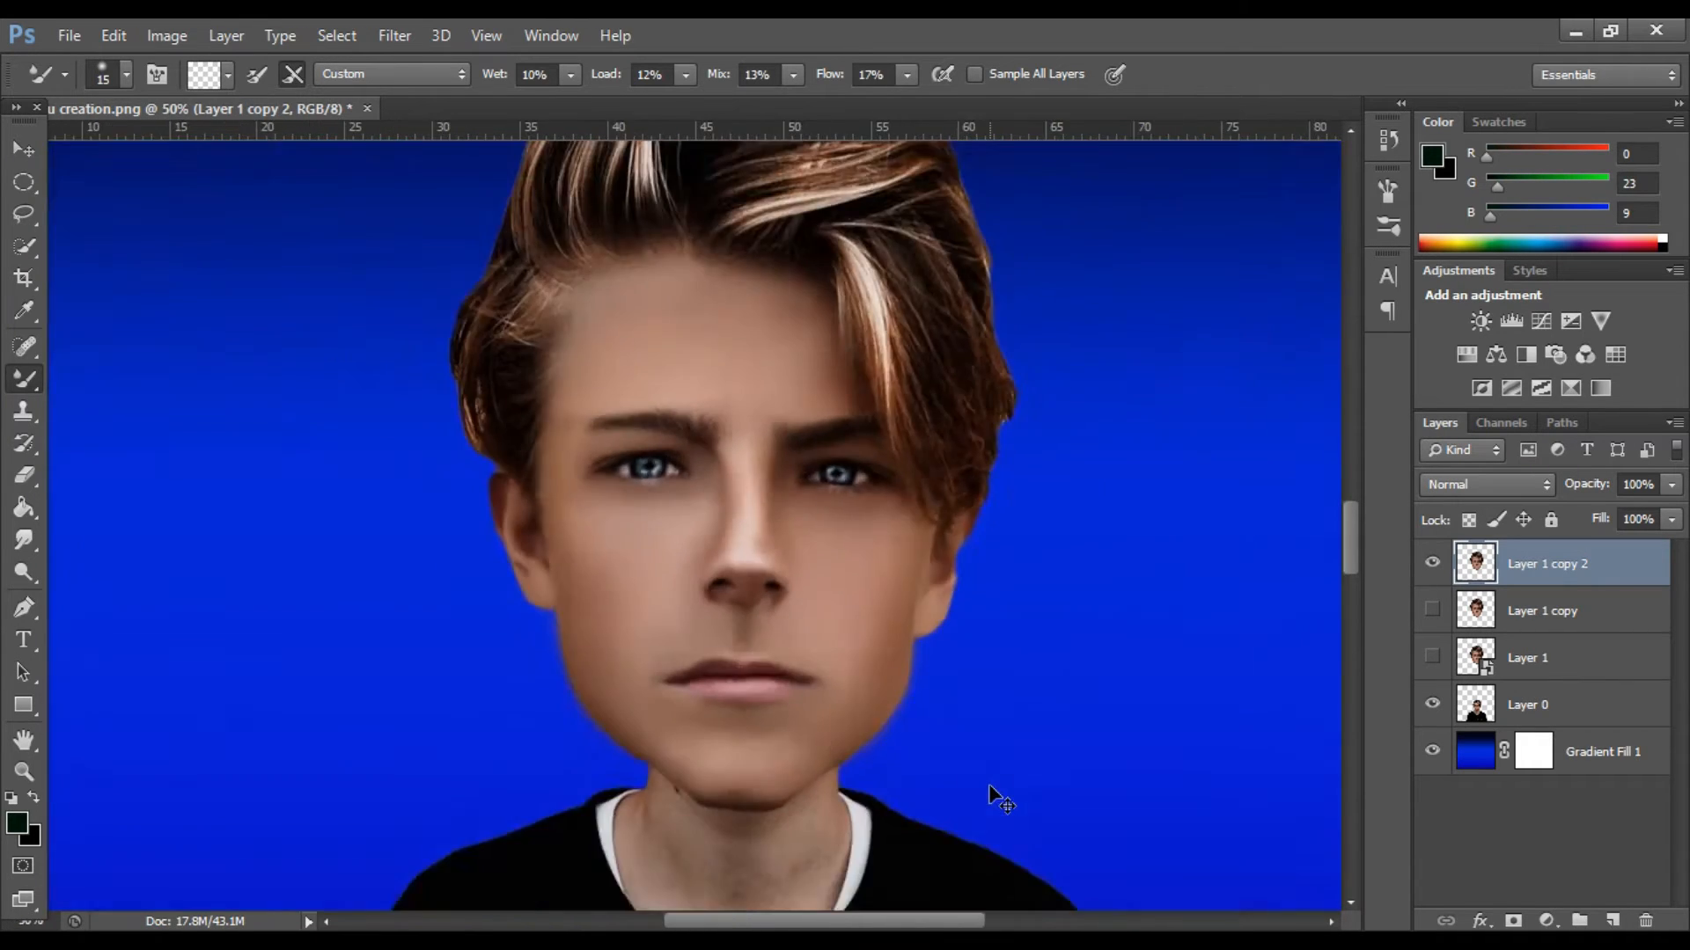
# Enlarge the Mixer Brush to size 70 and touch up the right-hand cheek.
pyautogui.hotkey('ctrl', '+')
pyautogui.hotkey('ctrl', '+')
pyautogui.scroll(-3, 687, 671)
pyautogui.press(']')
pyautogui.press(']')
pyautogui.press(']')
pyautogui.press(']')
pyautogui.press(']')
pyautogui.press(']')
pyautogui.press(']')
pyautogui.press(']')
pyautogui.press(']')
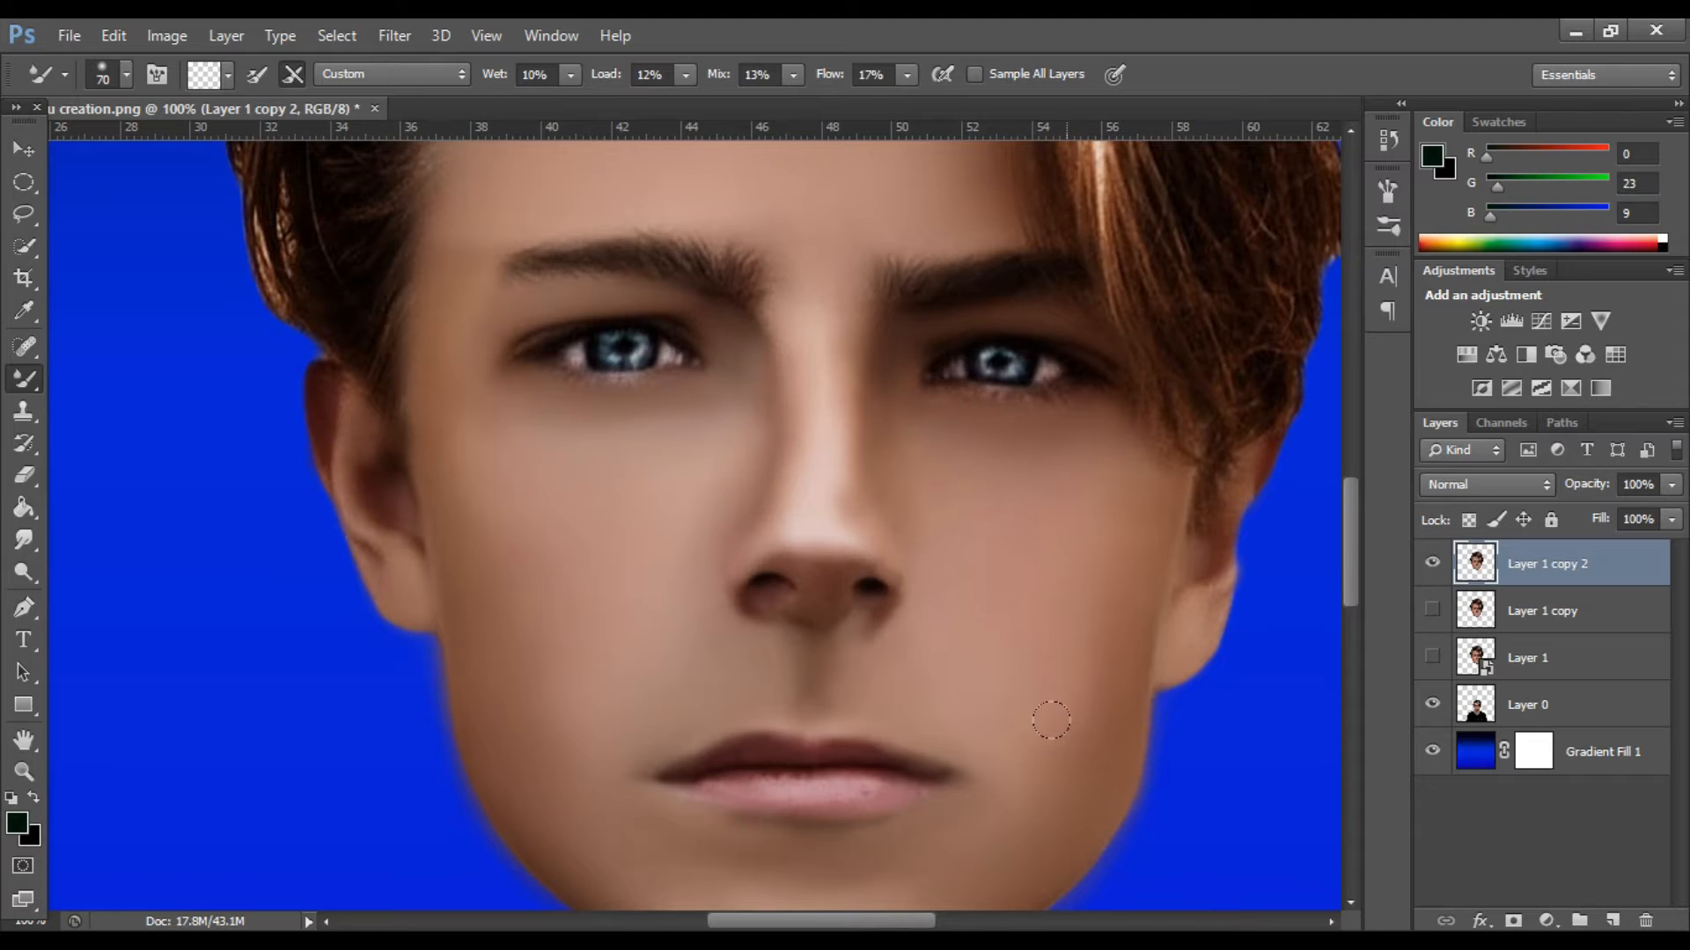
# Duplicate Layer 1 copy 2 and hide the original beneath the new copy.
pyautogui.hotkey('ctrl', '-')
pyautogui.hotkey('ctrl', '-')
pyautogui.hotkey('ctrl', '-')
pyautogui.hotkey('ctrl', '-')
pyautogui.hotkey('ctrl', 'j')
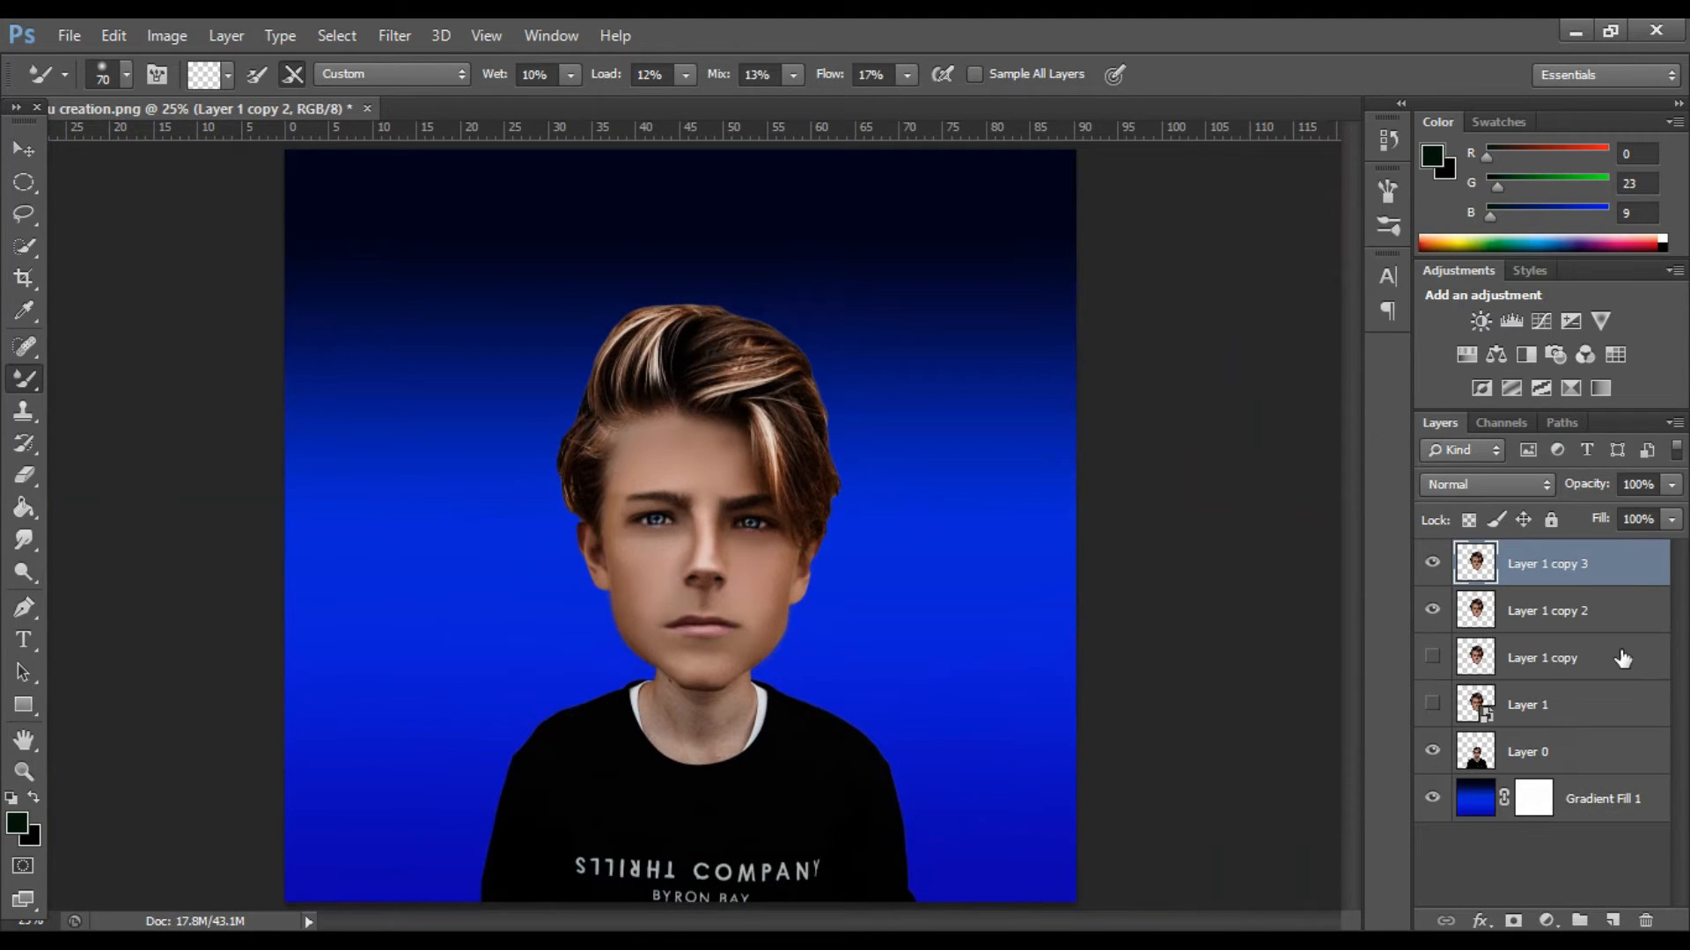
pyautogui.press('v')
pyautogui.click(1432, 564)
pyautogui.click(1432, 564)
pyautogui.click(1431, 564)
pyautogui.click(1432, 564)
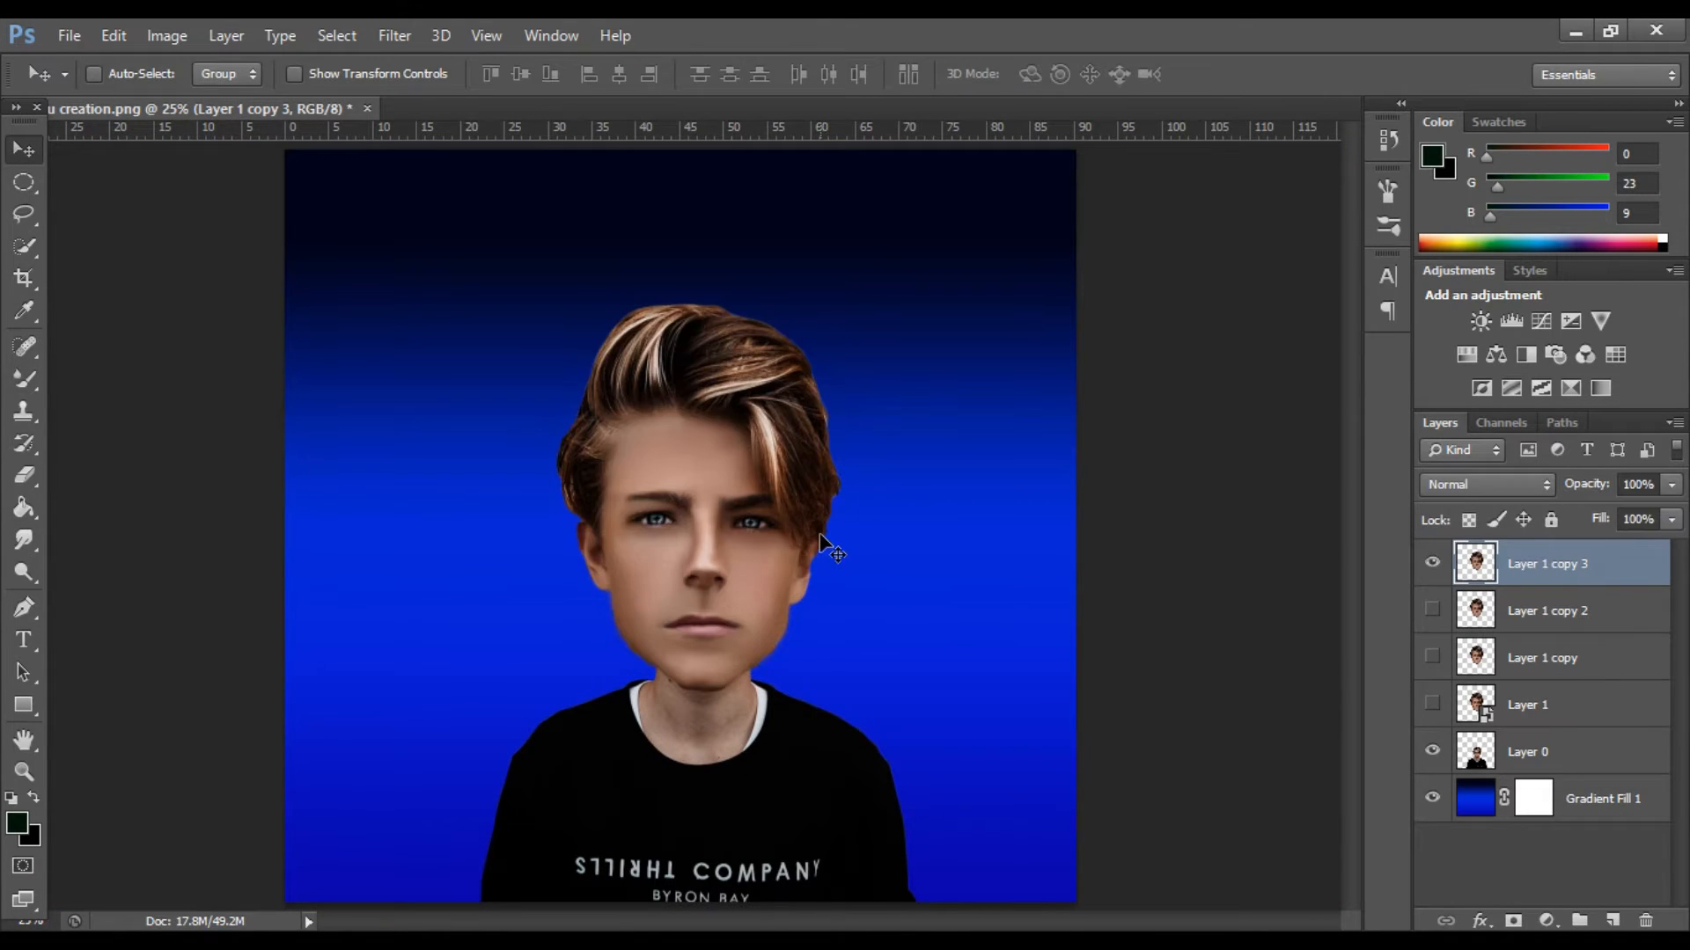
# Trace a closed path around the left-hand eye with the Pen tool.
pyautogui.hotkey('ctrl', '+')
pyautogui.hotkey('ctrl', '+')
pyautogui.hotkey('ctrl', '+')
pyautogui.hotkey('ctrl', '+')
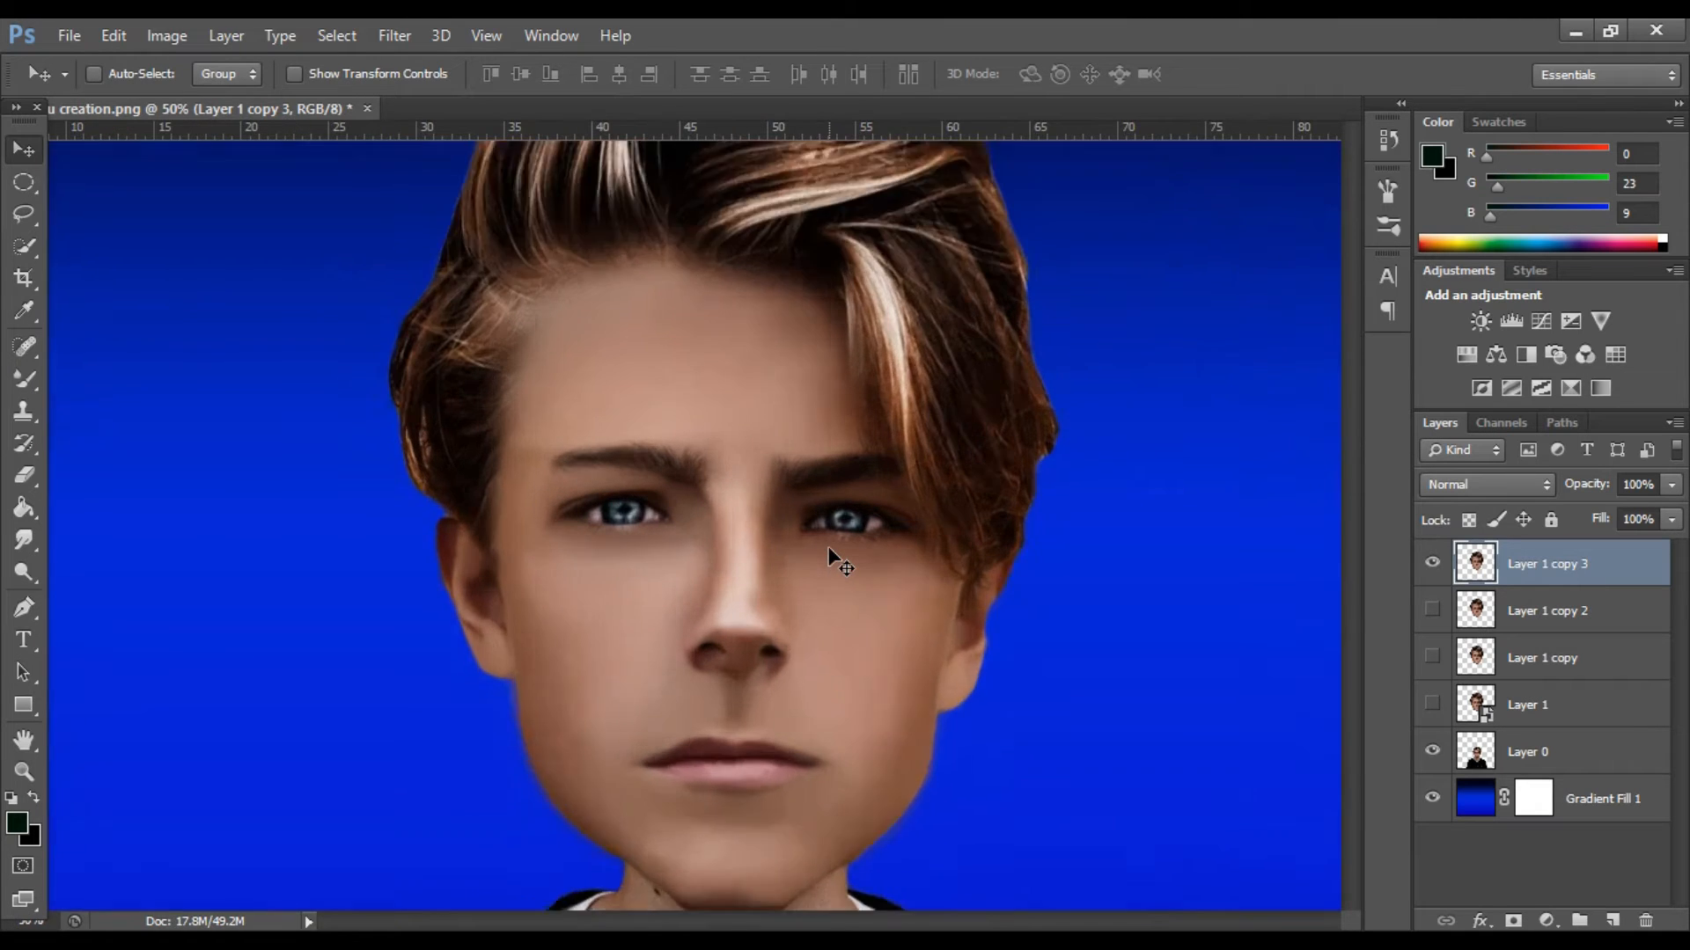
pyautogui.press('p')
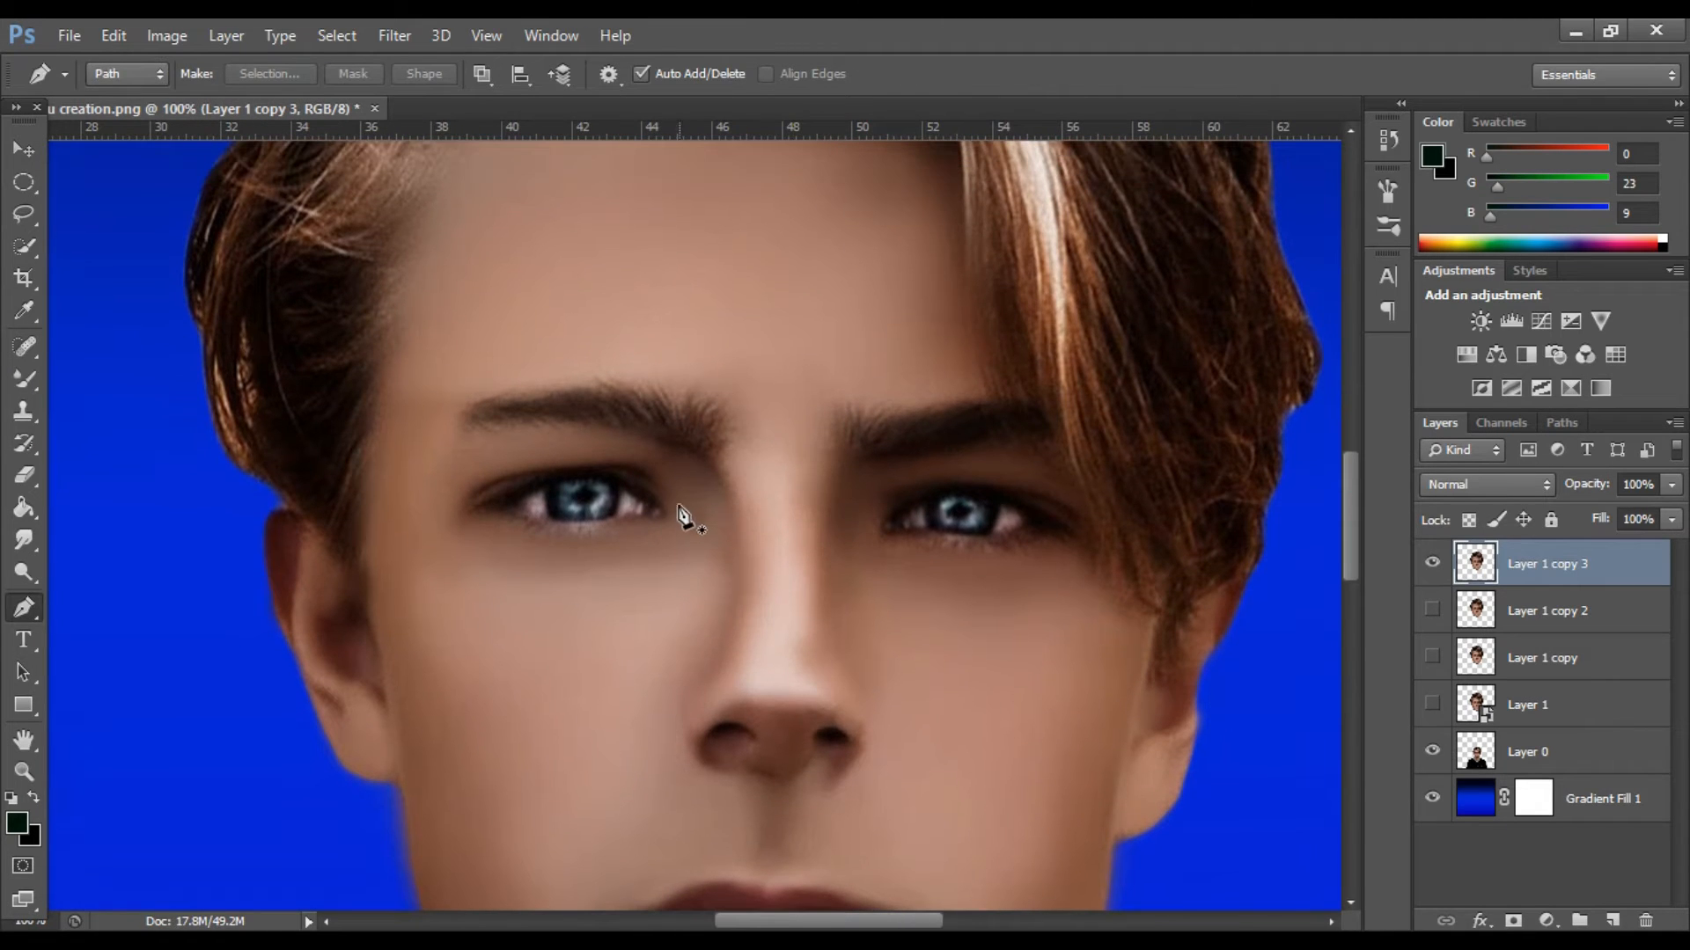
pyautogui.click(673, 495)
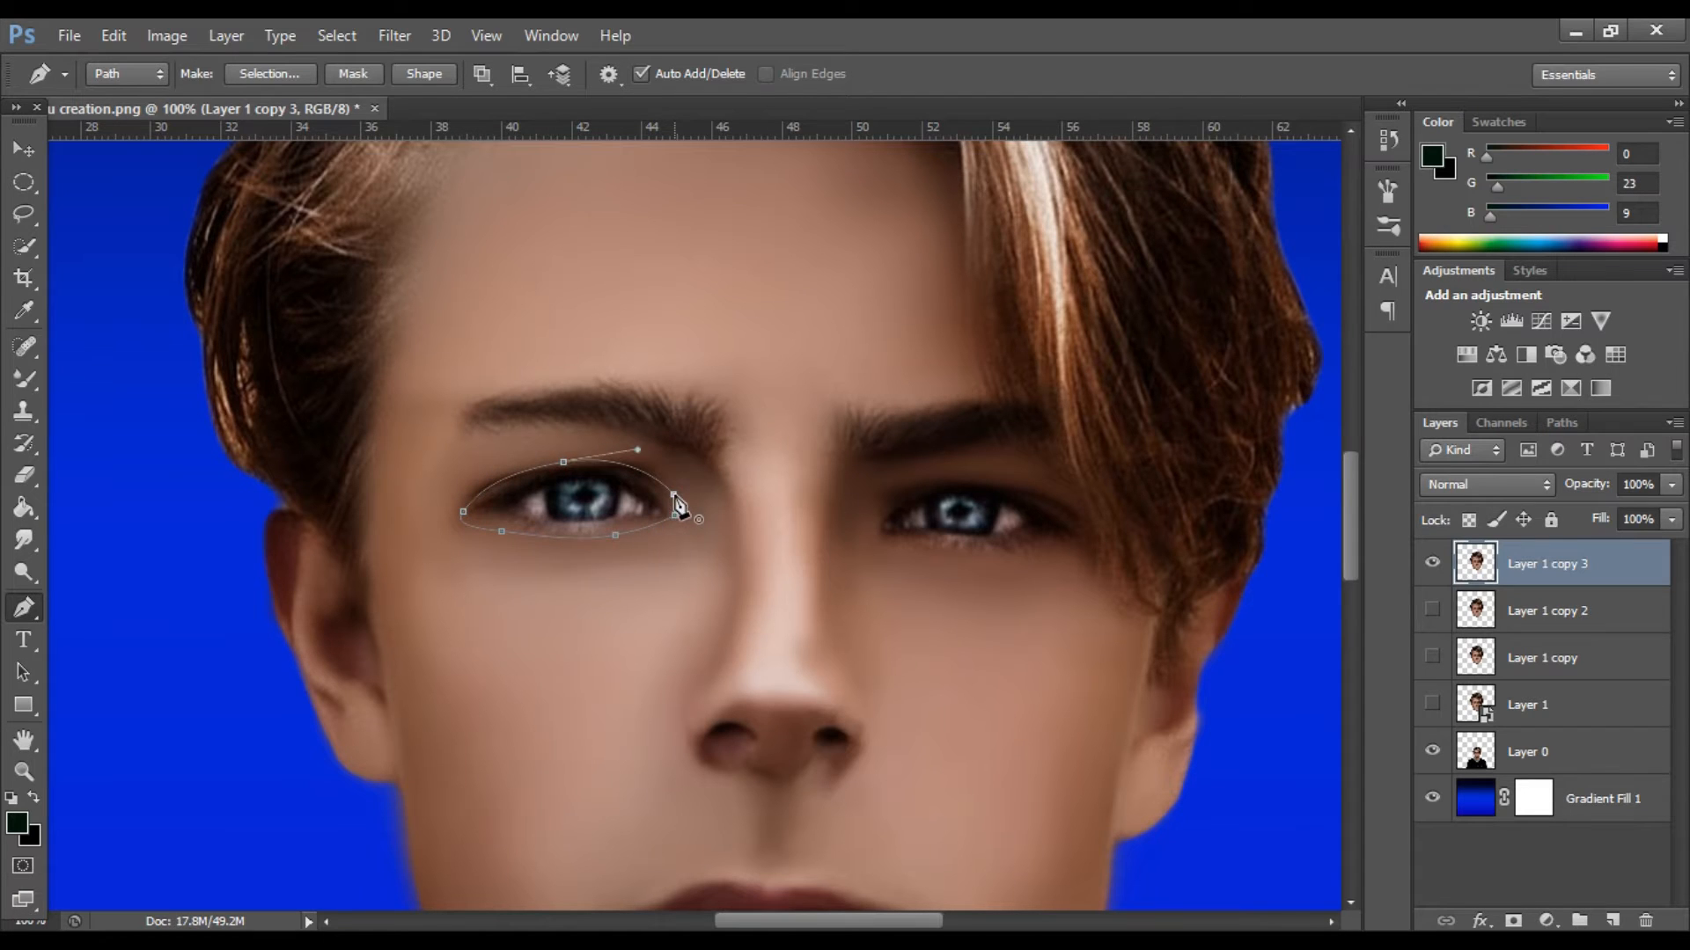
# Trace a closed path around the right-hand eye and convert both eye paths into a selection.
pyautogui.moveTo(813, 924); pyautogui.dragTo(835, 924)
pyautogui.scroll(2, 868, 534)
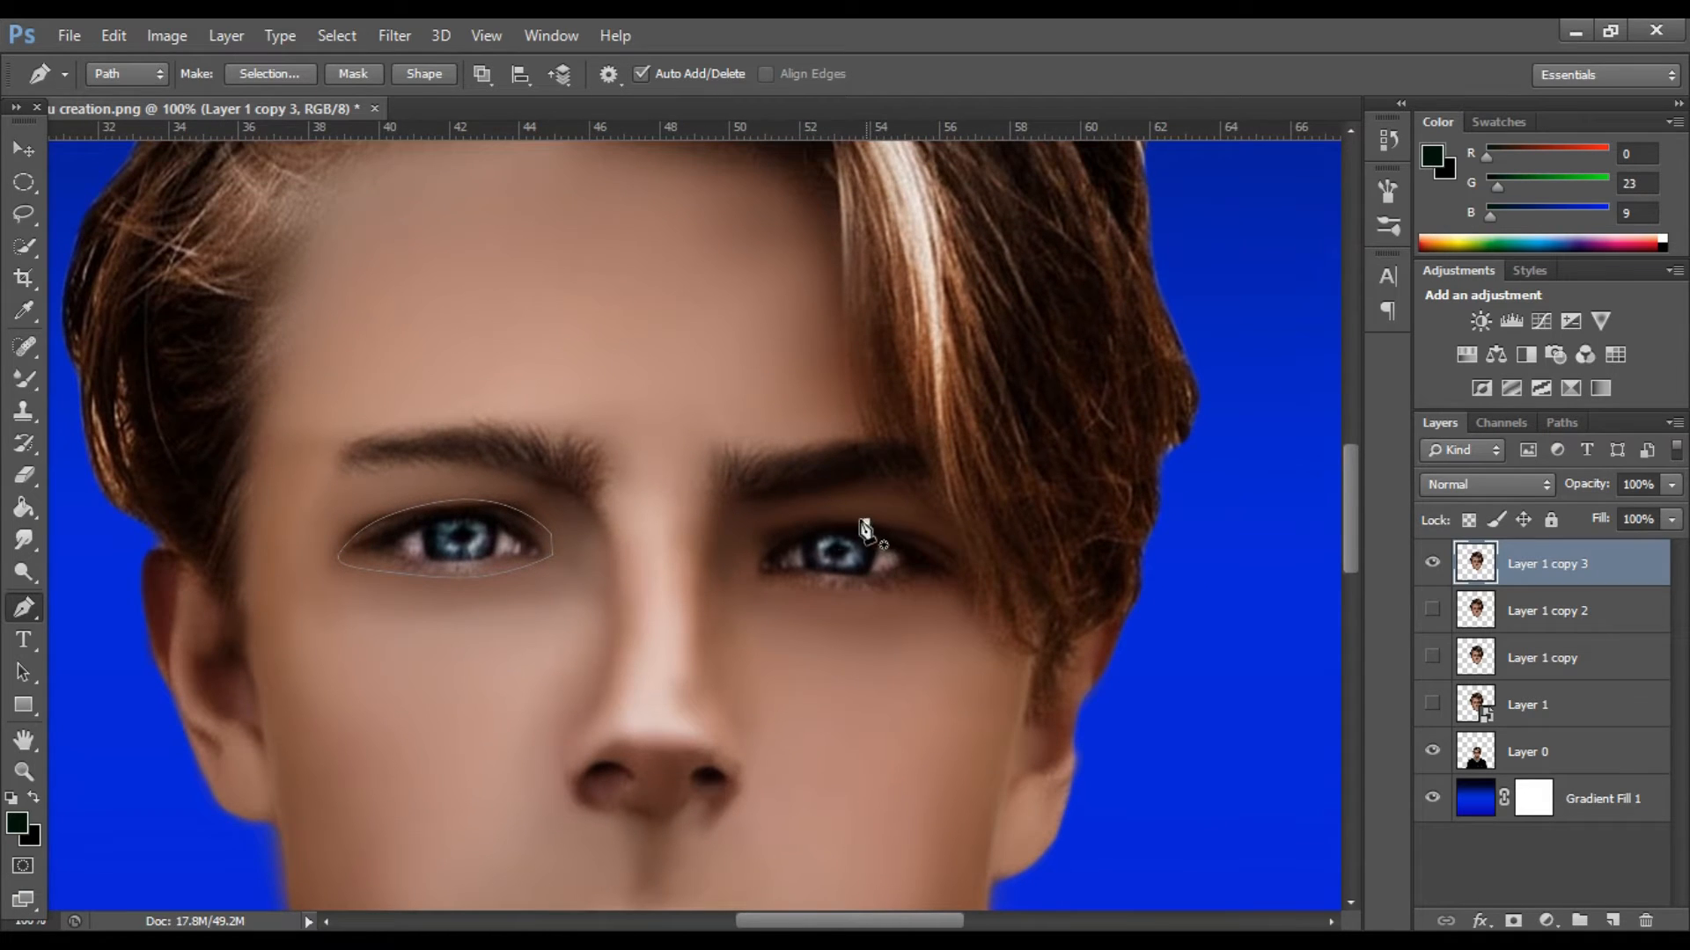
pyautogui.moveTo(752, 566); pyautogui.dragTo(831, 586)
pyautogui.moveTo(896, 587); pyautogui.dragTo(938, 583)
pyautogui.hotkey('ctrl', 'Return')
# Invert the eye selection so the eyes are protected, and open the Liquify filter on Layer 1 copy 3.
pyautogui.click(19, 382)
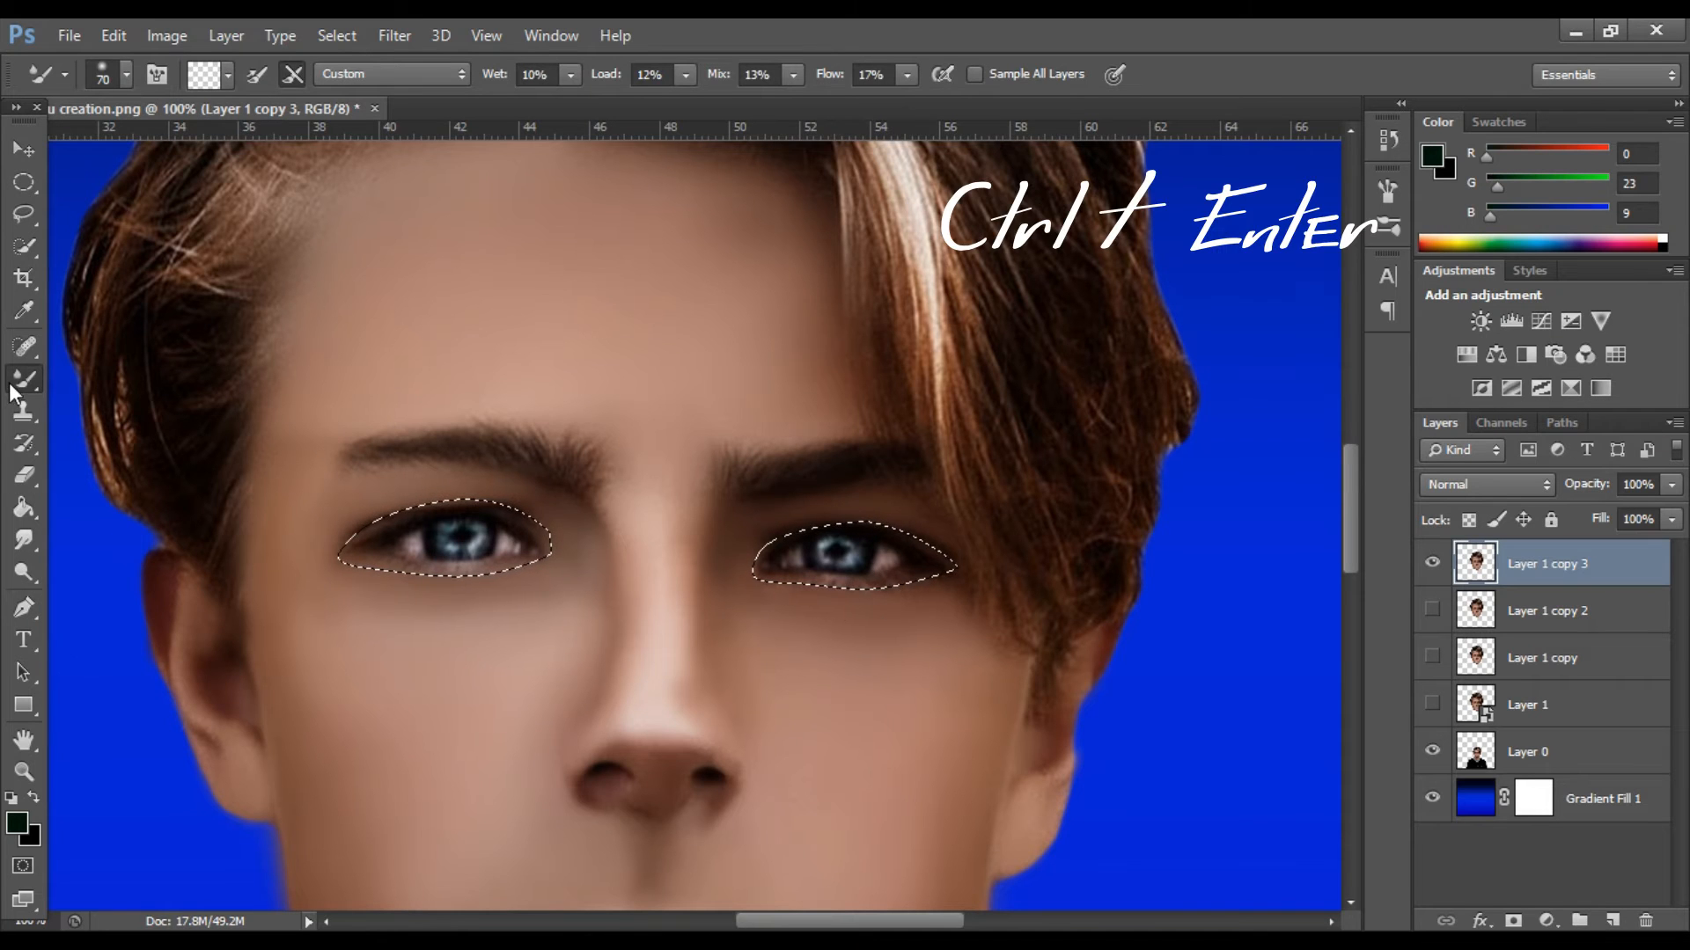
pyautogui.moveTo(13, 392); pyautogui.dragTo(106, 380)
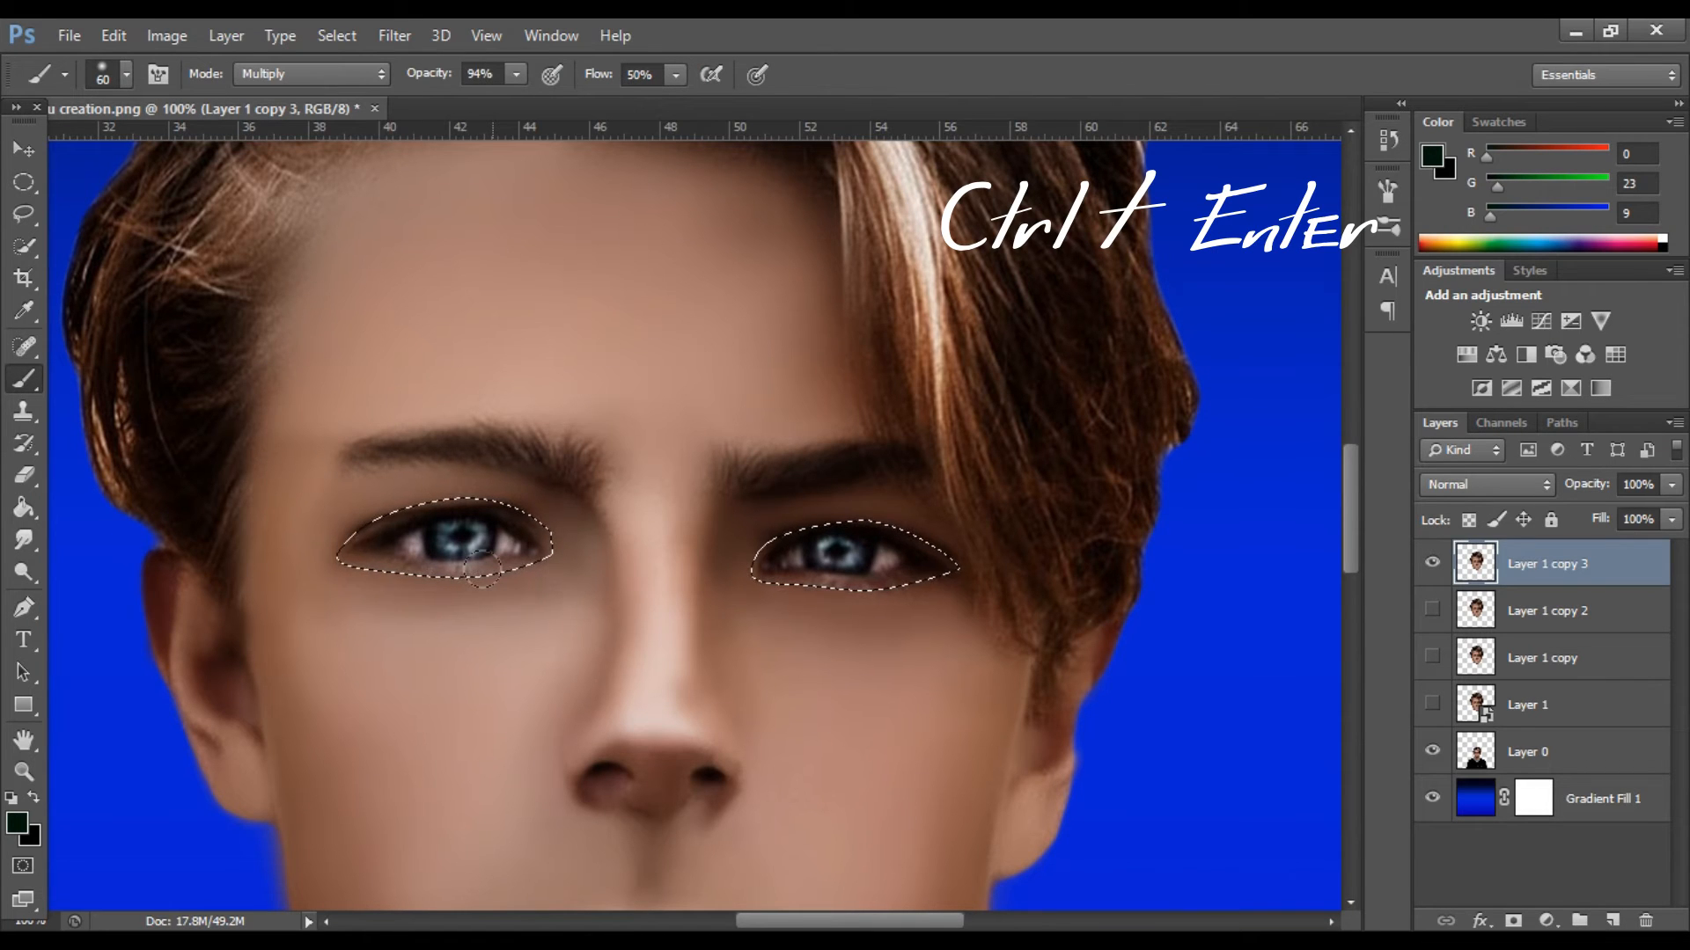
pyautogui.click(413, 24)
pyautogui.click(422, 202)
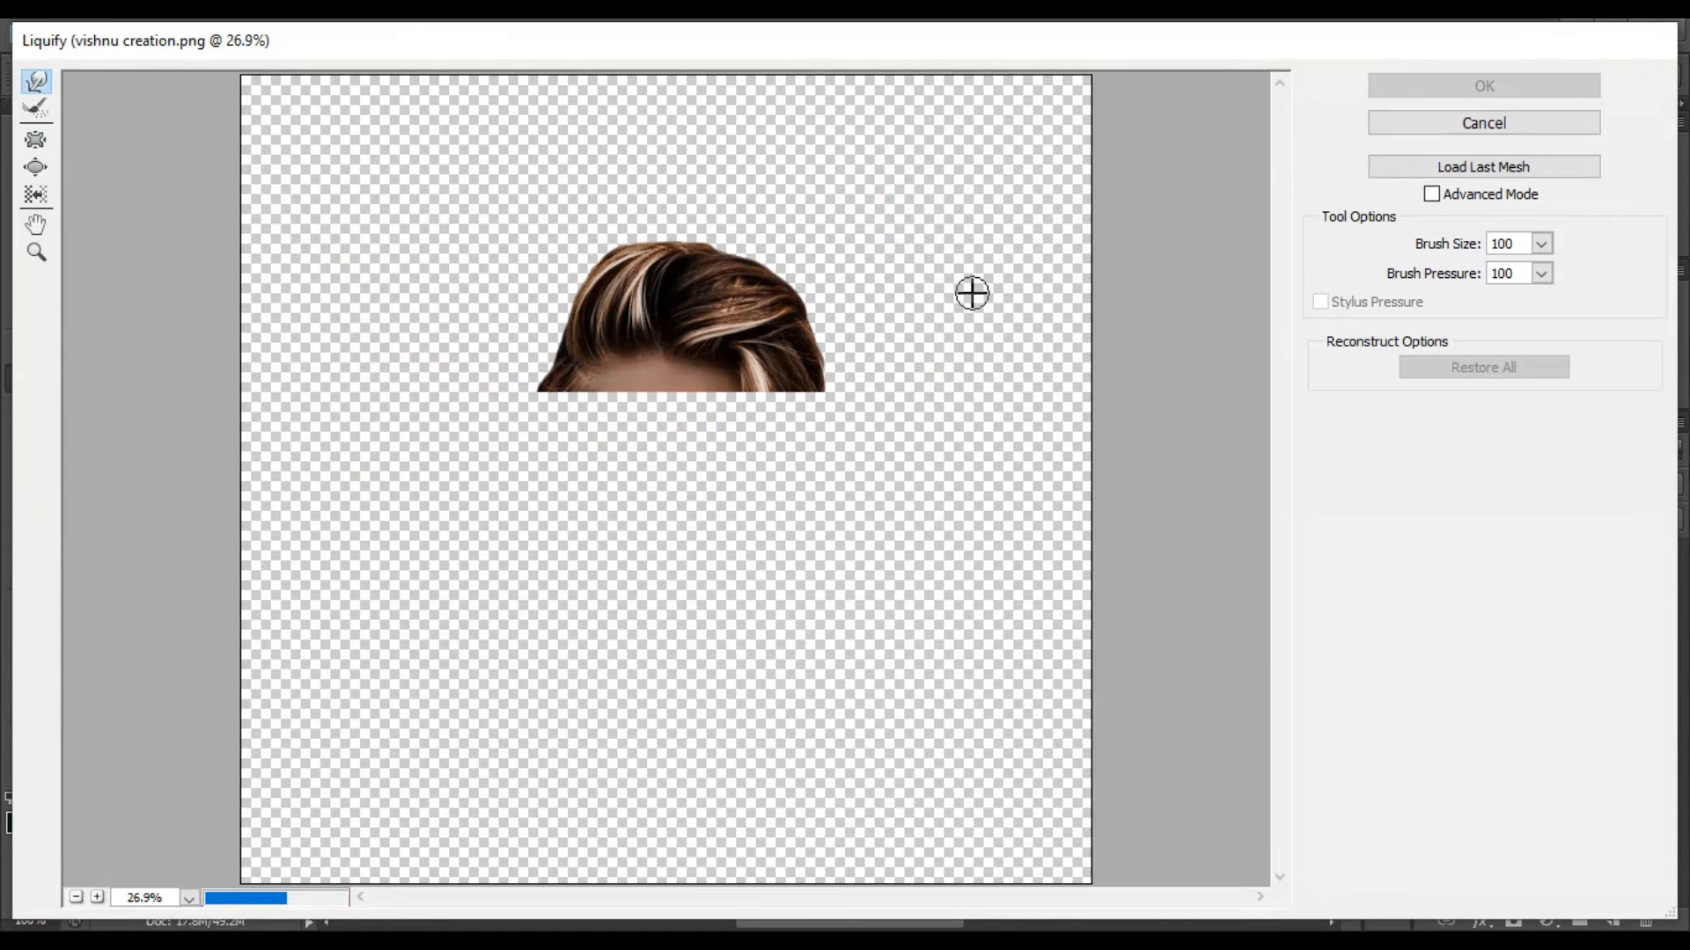
pyautogui.scroll(4, 727, 458)
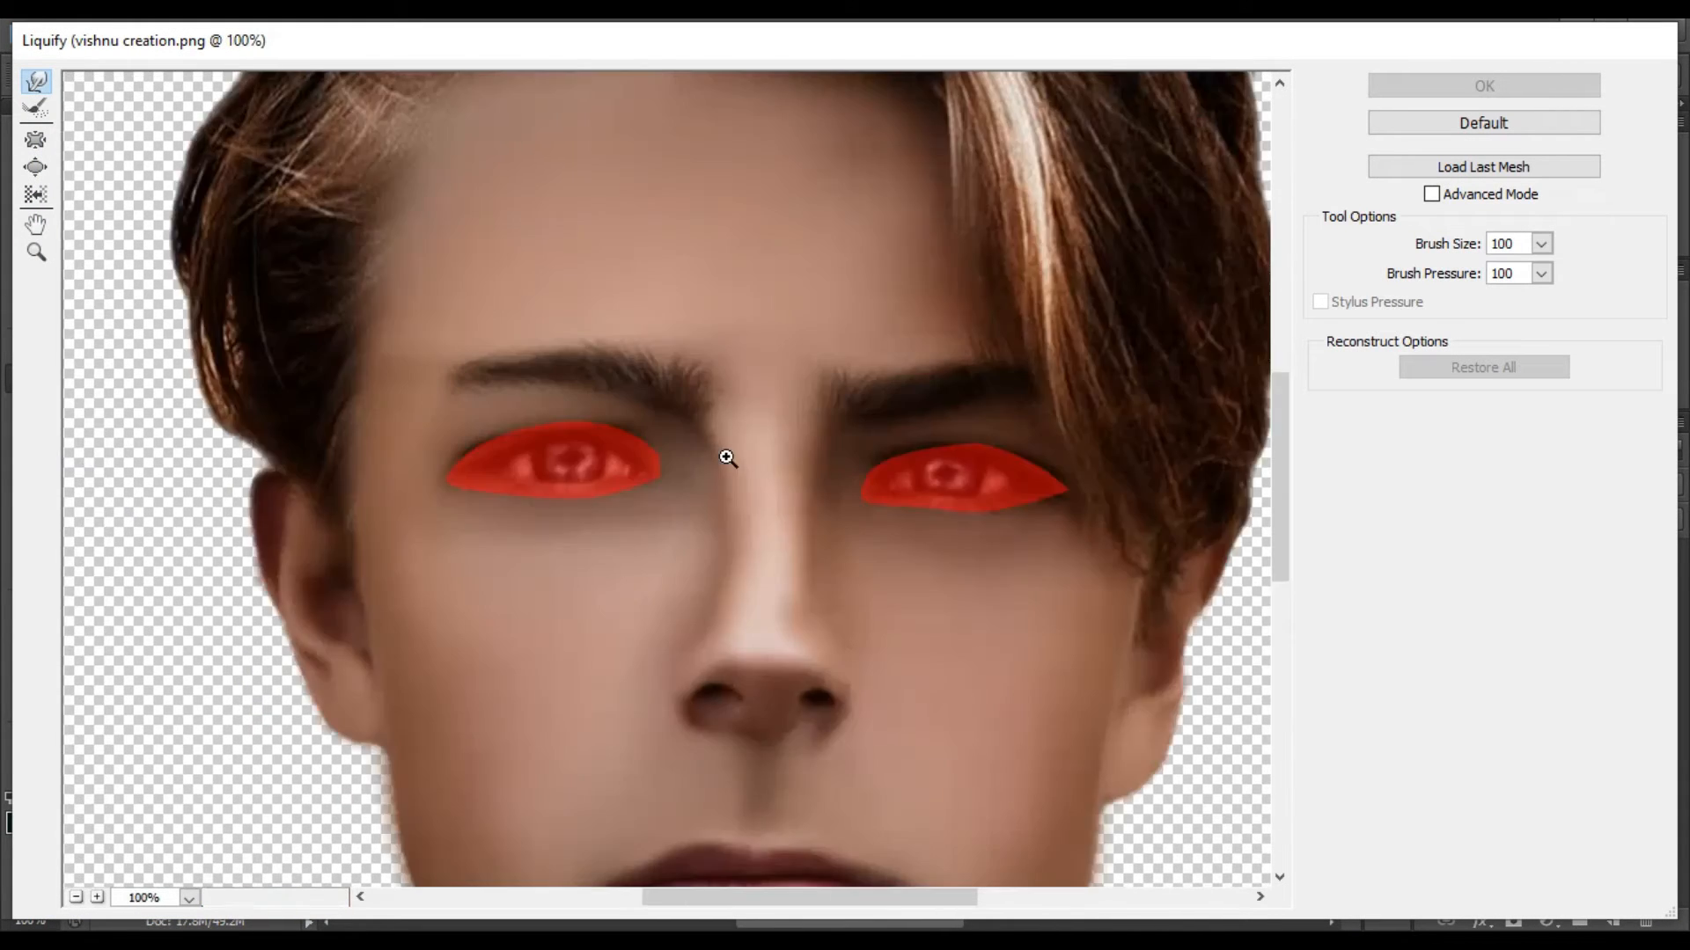
# Try to push the left-hand eyebrow with the Liquify warp brush at size 50 and pressure 100.
pyautogui.hotkey('ctrl', '+')
pyautogui.press('[')
pyautogui.press('[')
pyautogui.press('[')
pyautogui.press('[')
pyautogui.press('[')
pyautogui.moveTo(613, 353); pyautogui.dragTo(614, 342)
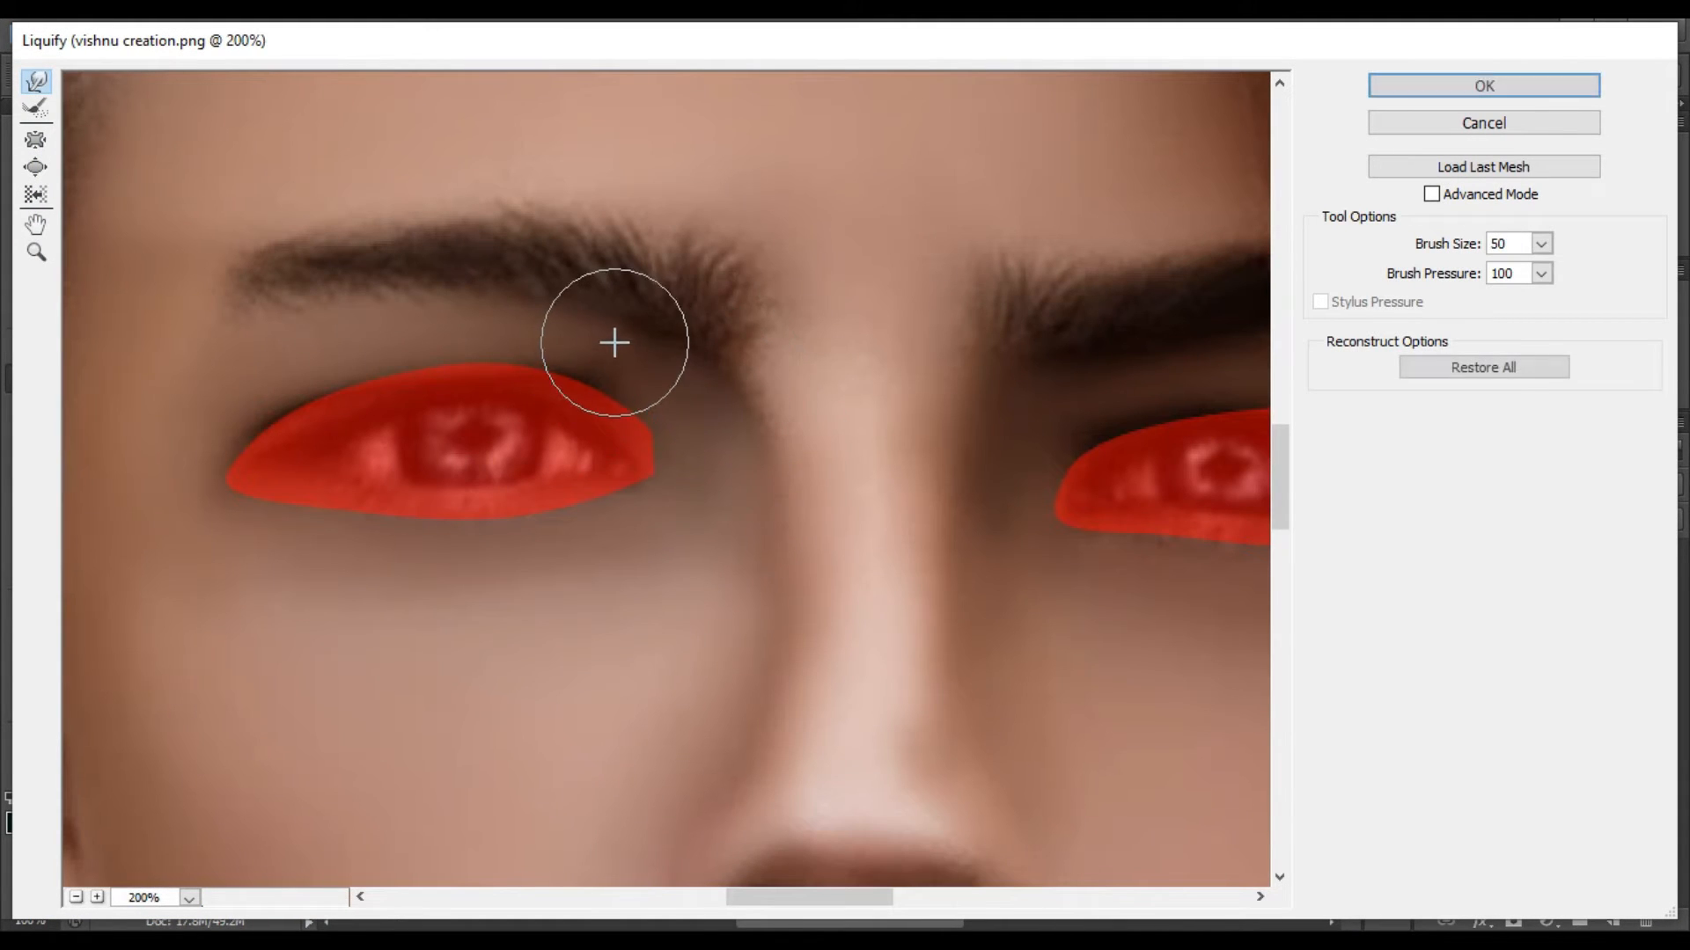
pyautogui.press(']')
pyautogui.press(']')
pyautogui.press(']')
pyautogui.press(']')
pyautogui.press(']')
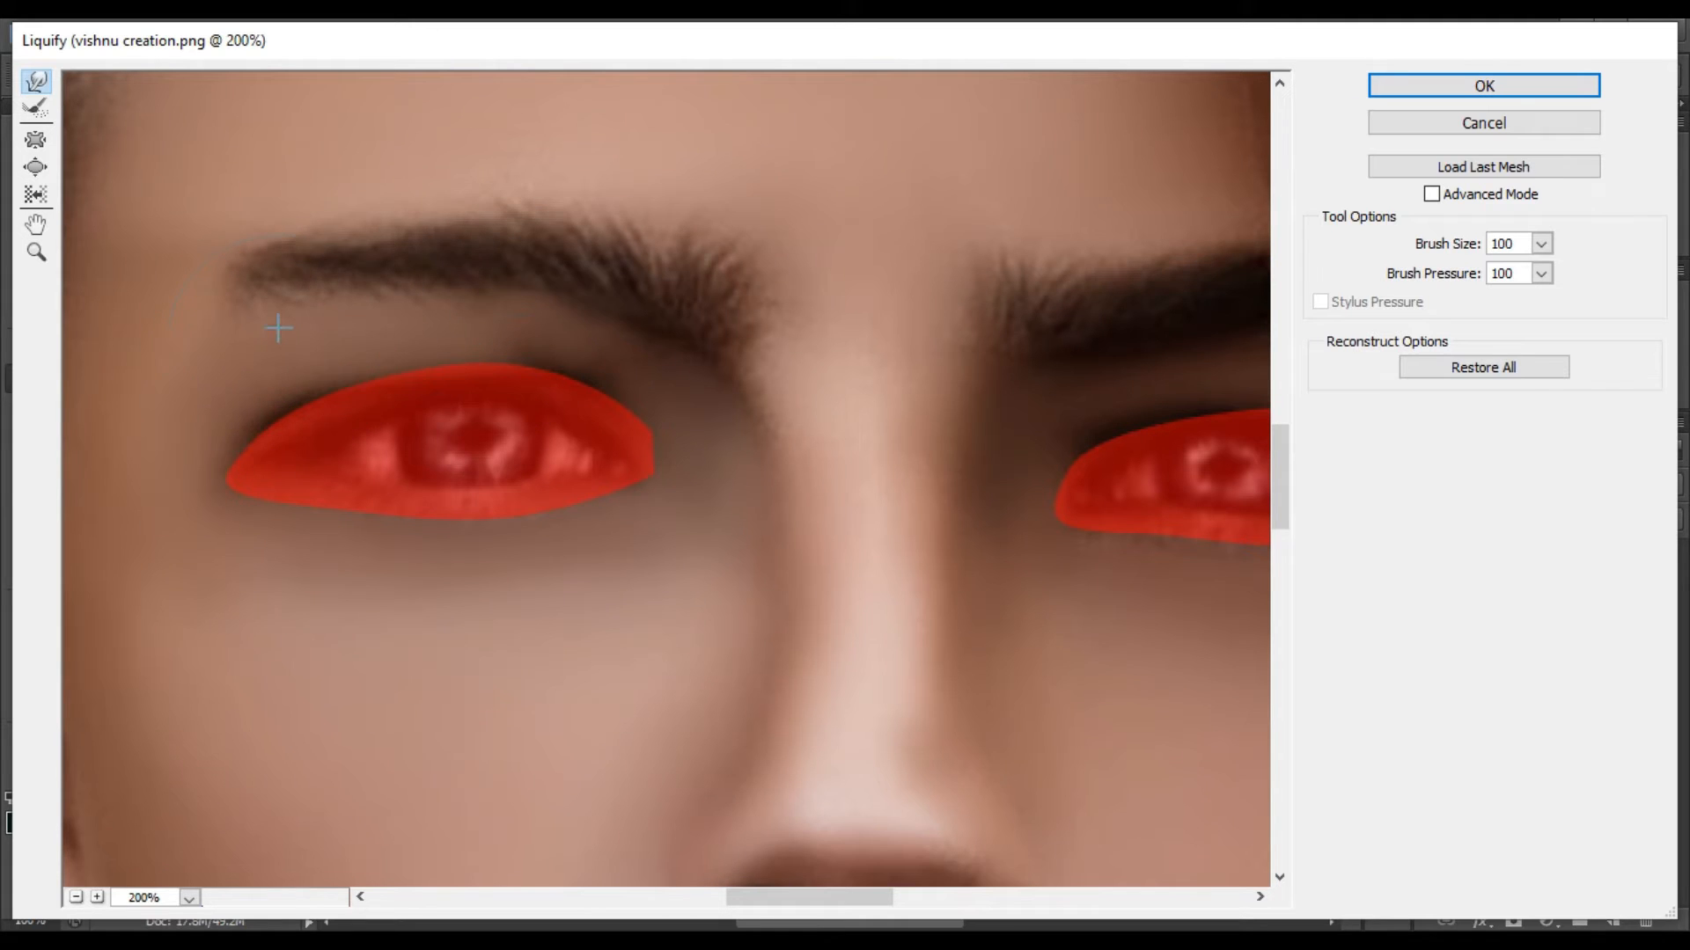
pyautogui.press('alt')
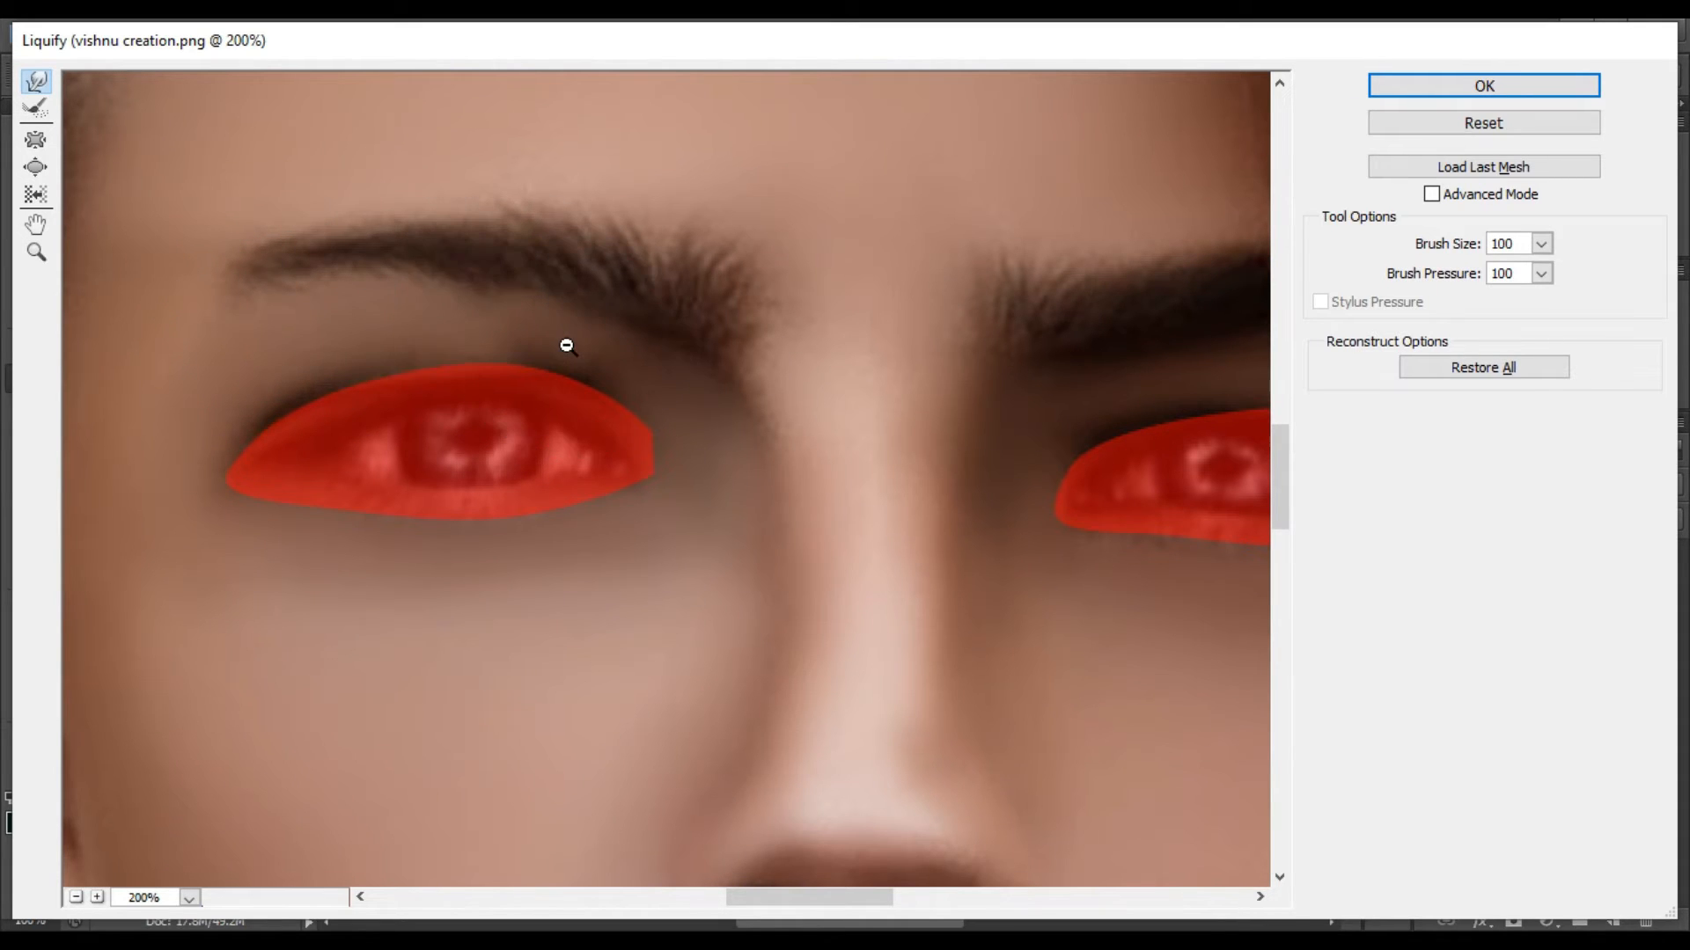
# Set the brush pressure to 47 and warp the left-hand eyebrow upward into a thinner arch at size 100.
pyautogui.click(1541, 274)
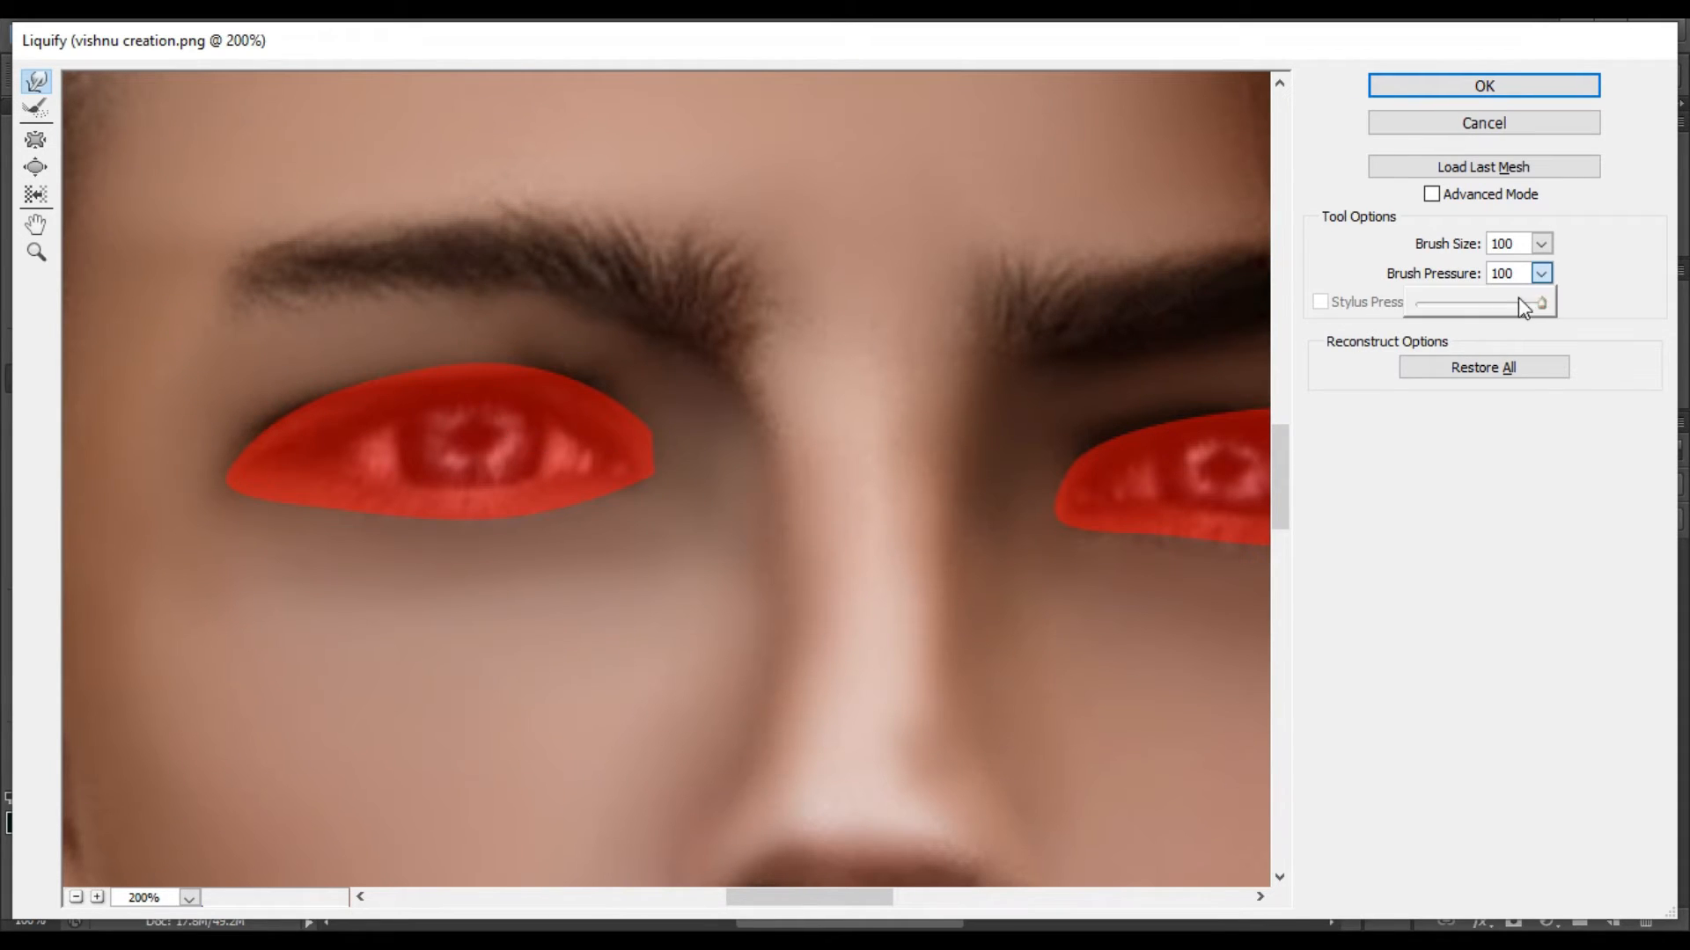
pyautogui.click(666, 319)
pyautogui.moveTo(634, 298); pyautogui.dragTo(586, 289)
pyautogui.moveTo(442, 314); pyautogui.dragTo(415, 273)
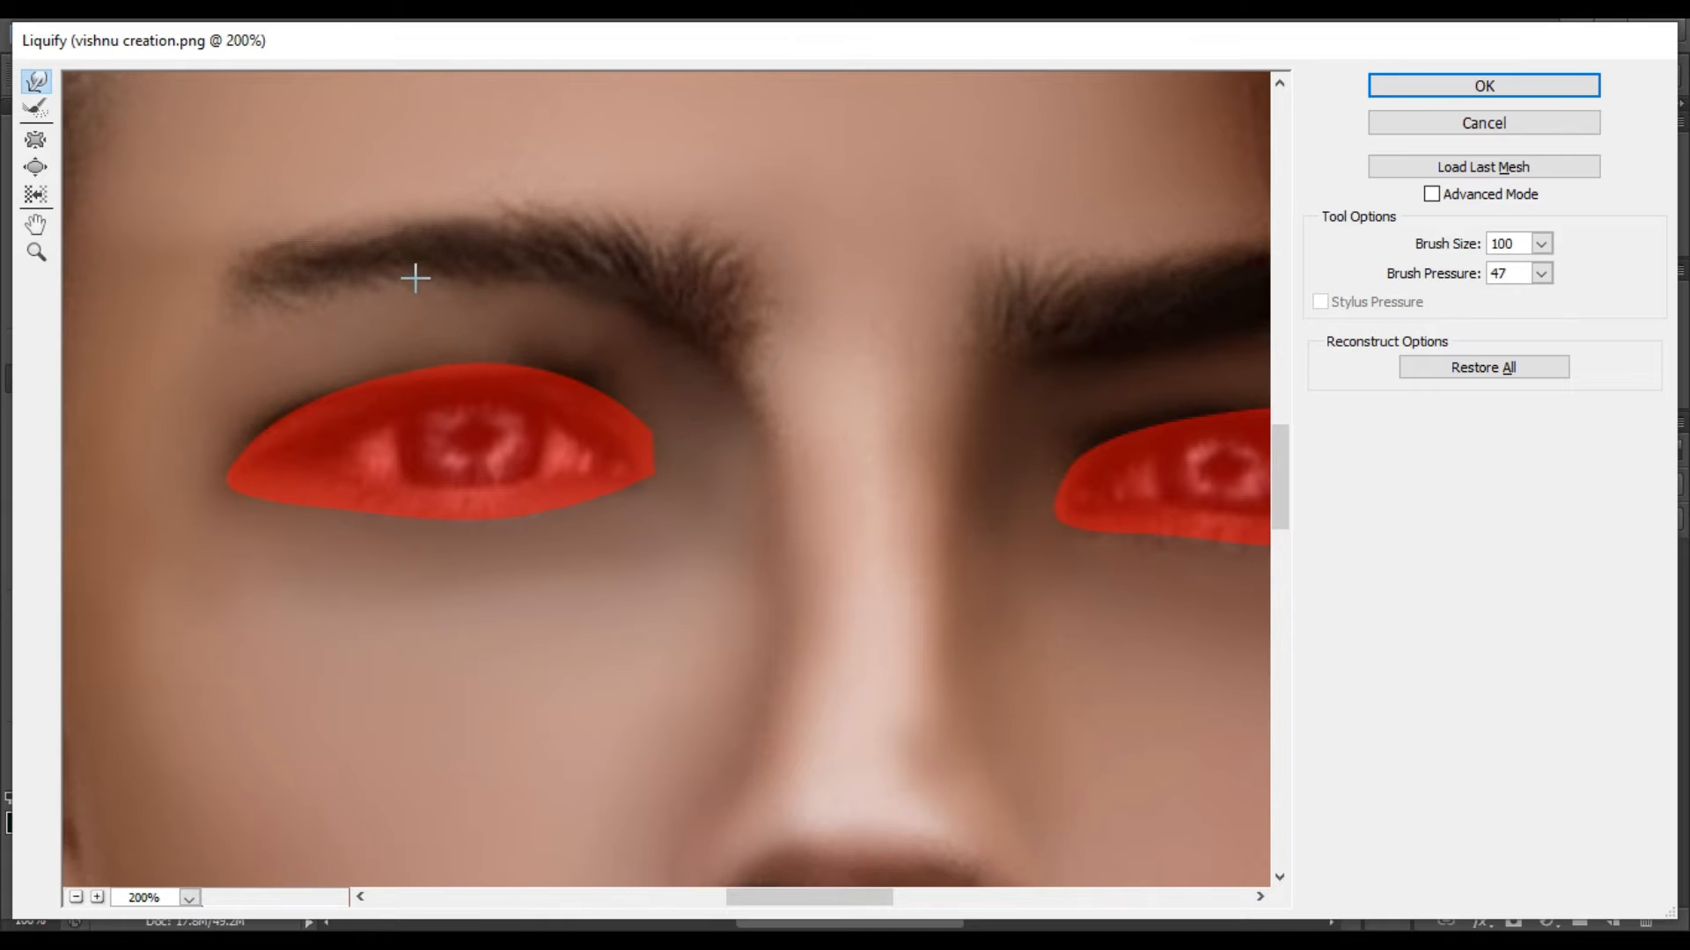
pyautogui.moveTo(303, 303); pyautogui.dragTo(275, 278)
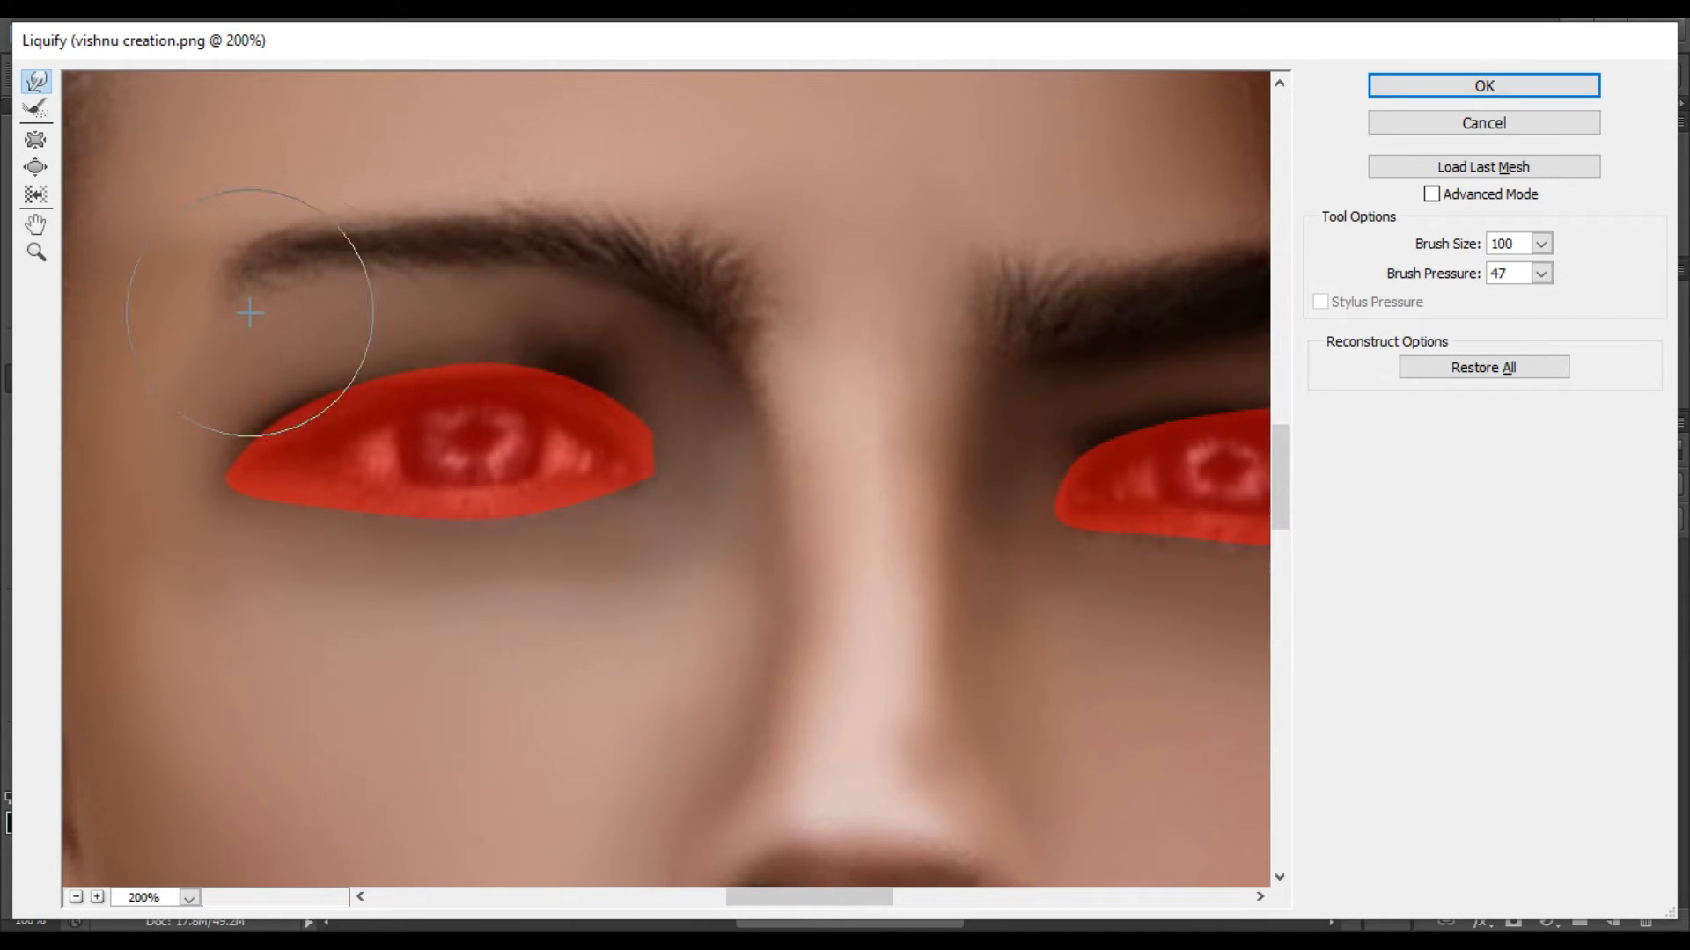
pyautogui.moveTo(525, 264); pyautogui.dragTo(523, 245)
pyautogui.moveTo(447, 259); pyautogui.dragTo(445, 239)
pyautogui.moveTo(313, 256)
pyautogui.mouseDown()
pyautogui.moveTo(314, 239)
pyautogui.moveTo(382, 234)
pyautogui.mouseUp()
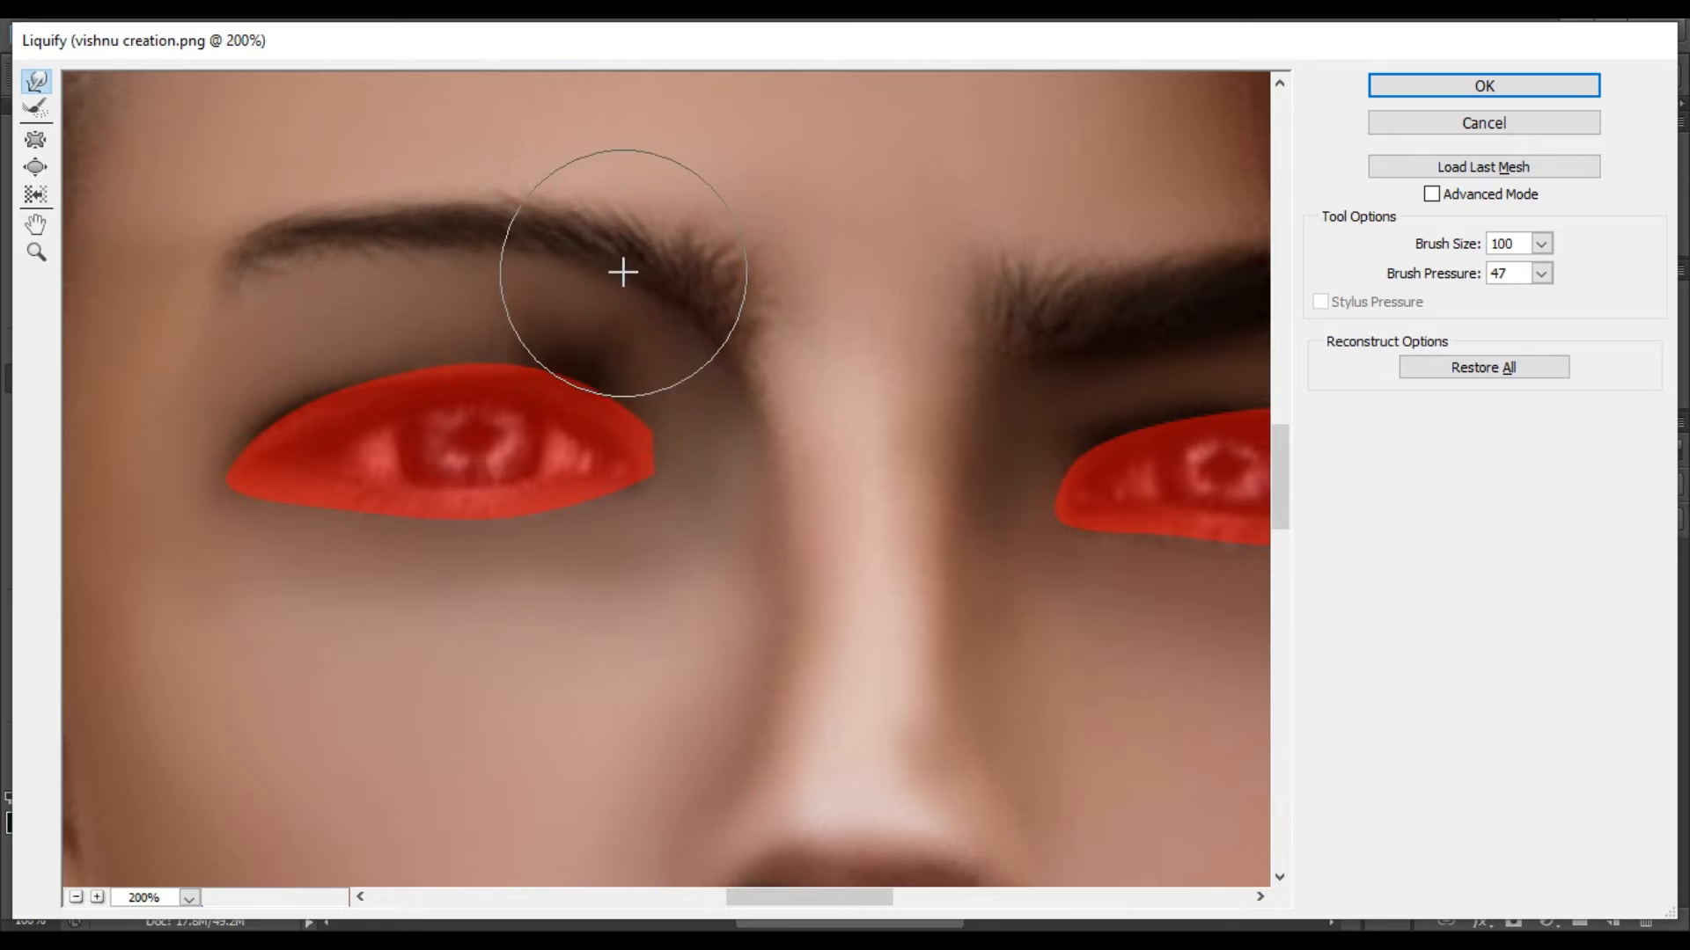
# Warp the right-hand eyebrow upward into a thinner arch with brush size 100 and pressure 47.
pyautogui.moveTo(807, 896); pyautogui.dragTo(837, 896)
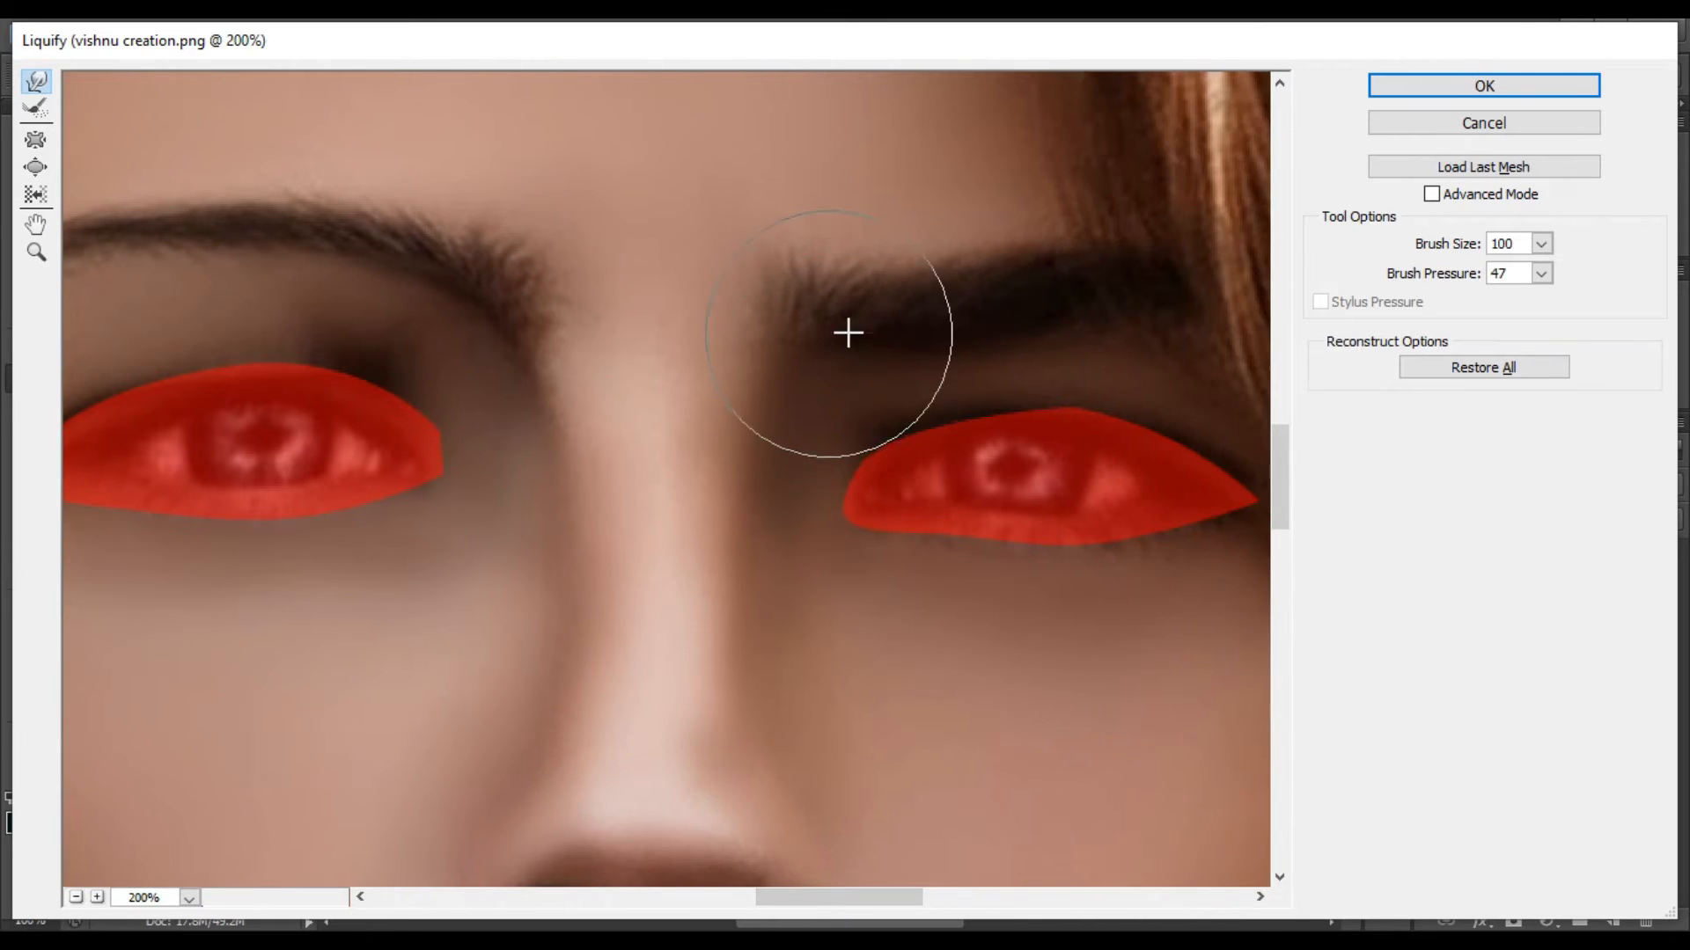
pyautogui.moveTo(962, 346); pyautogui.dragTo(963, 295)
pyautogui.moveTo(1043, 329); pyautogui.dragTo(1052, 288)
pyautogui.moveTo(1132, 324); pyautogui.dragTo(1133, 292)
pyautogui.moveTo(842, 336); pyautogui.dragTo(827, 311)
pyautogui.moveTo(890, 325)
pyautogui.mouseDown()
pyautogui.moveTo(1048, 286)
pyautogui.moveTo(1106, 275)
pyautogui.mouseUp()
pyautogui.moveTo(1042, 324); pyautogui.dragTo(1038, 301)
pyautogui.moveTo(877, 312); pyautogui.dragTo(868, 280)
pyautogui.moveTo(838, 328); pyautogui.dragTo(835, 311)
pyautogui.moveTo(1029, 338); pyautogui.dragTo(1033, 312)
pyautogui.moveTo(922, 324); pyautogui.dragTo(915, 296)
pyautogui.moveTo(836, 333); pyautogui.dragTo(833, 318)
# Refine the inner part of the left-hand eyebrow and apply the Liquify changes.
pyautogui.hotkey('ctrl', '-')
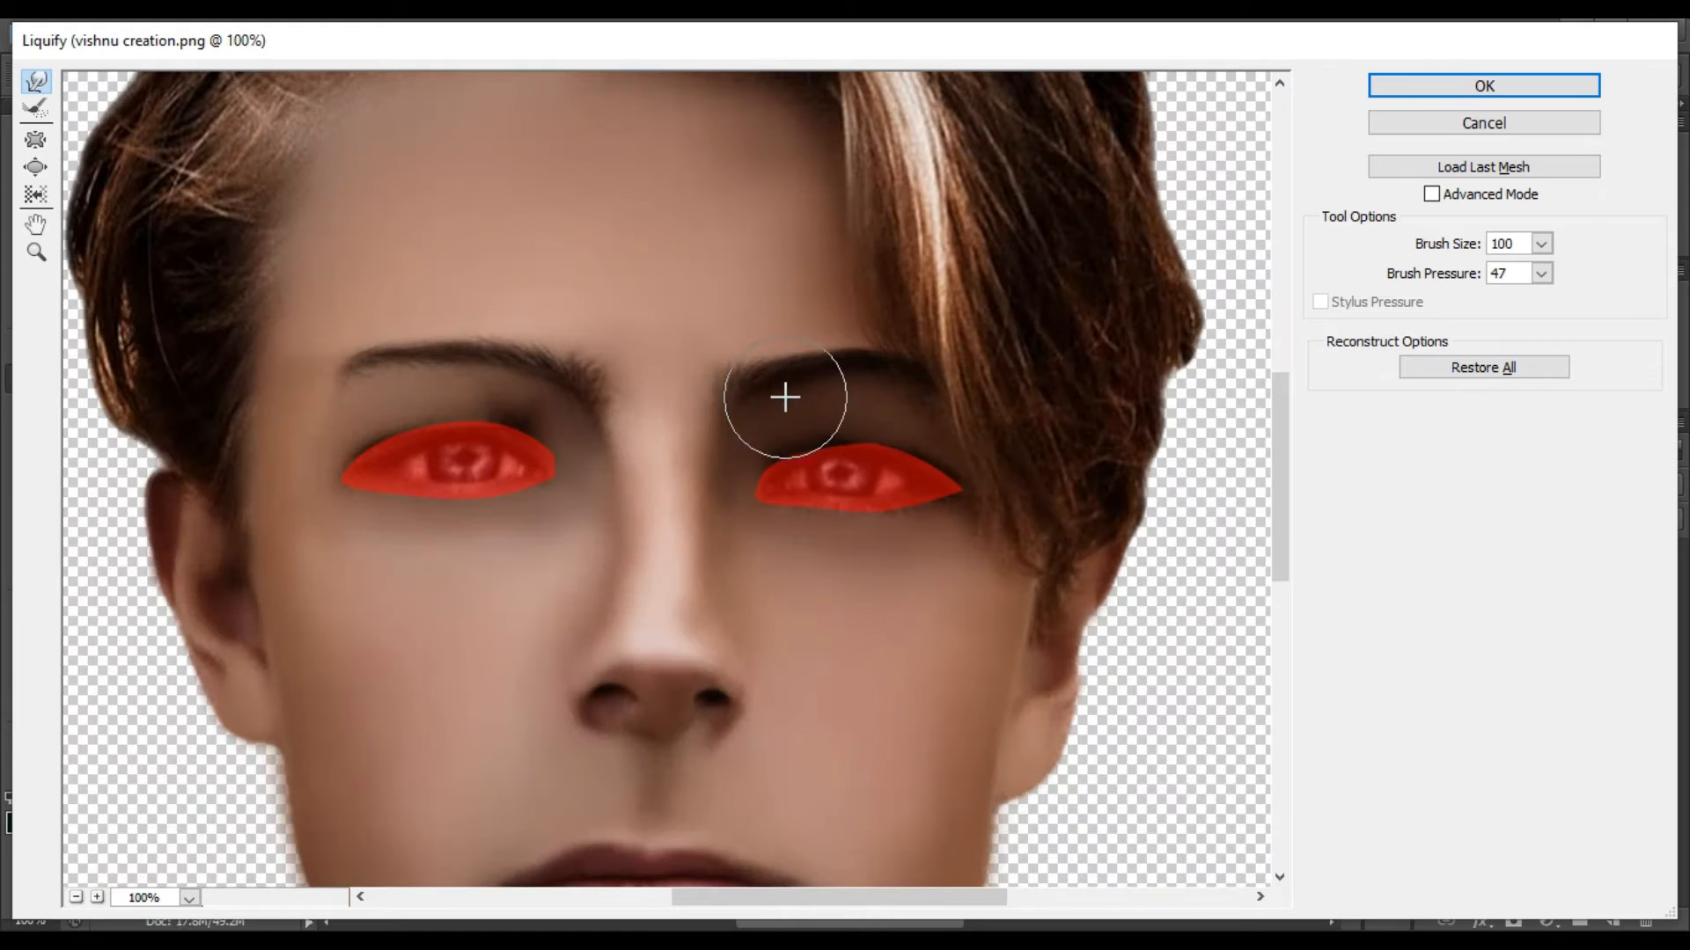
pyautogui.moveTo(578, 392); pyautogui.dragTo(530, 362)
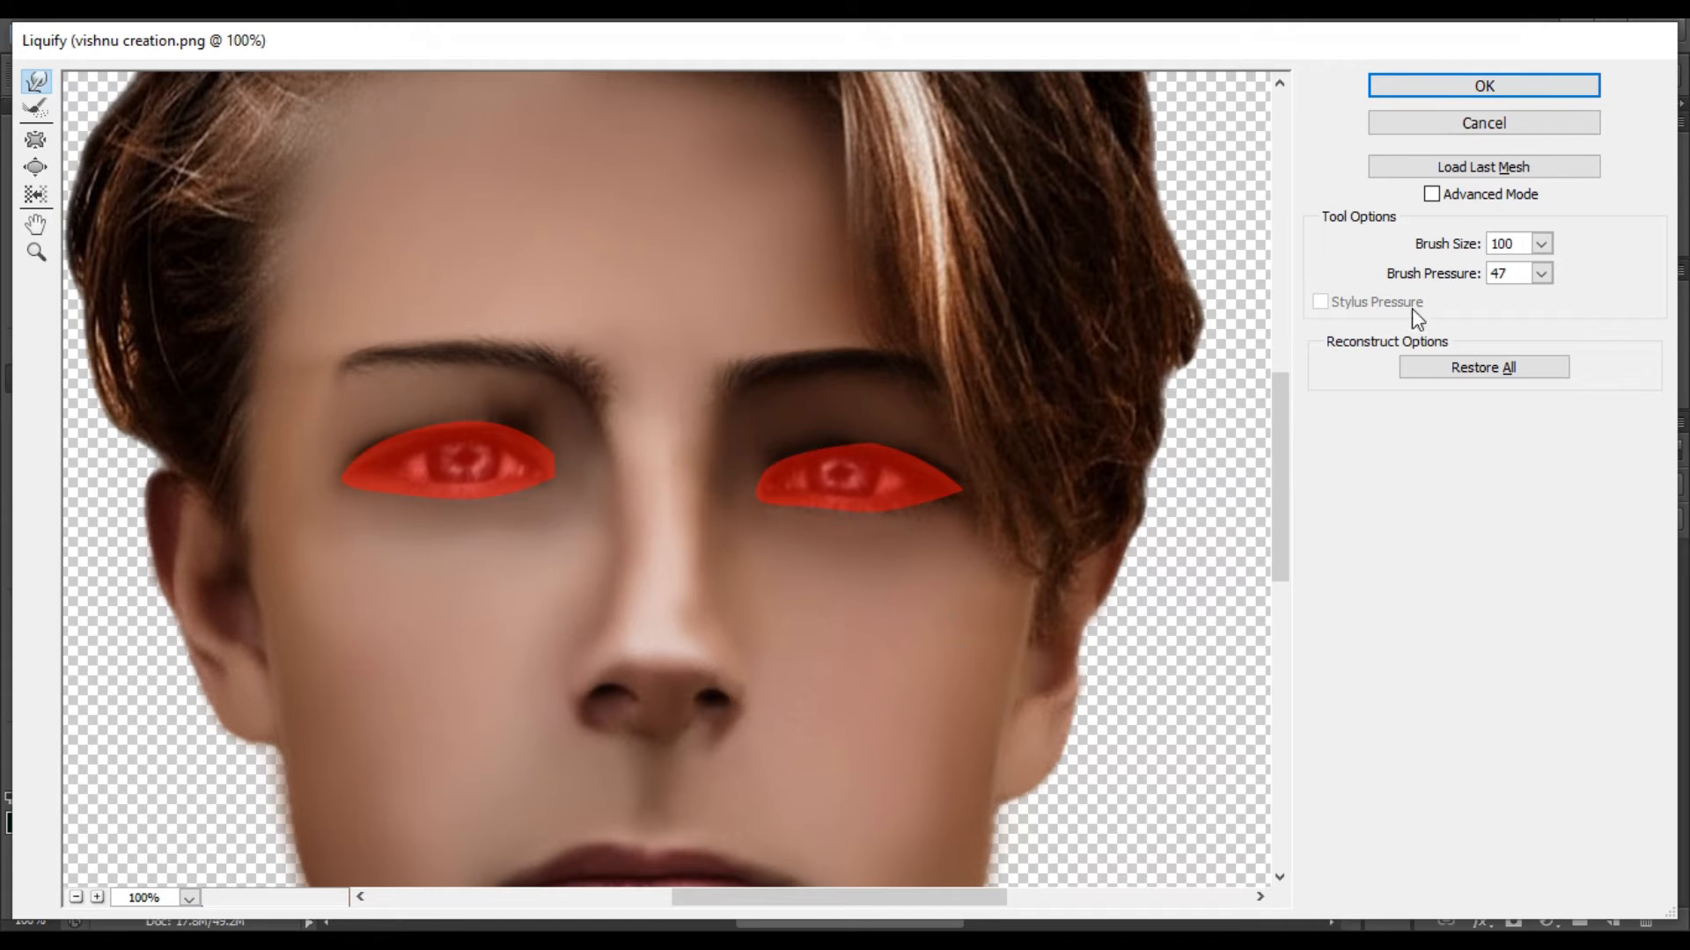
pyautogui.click(1510, 85)
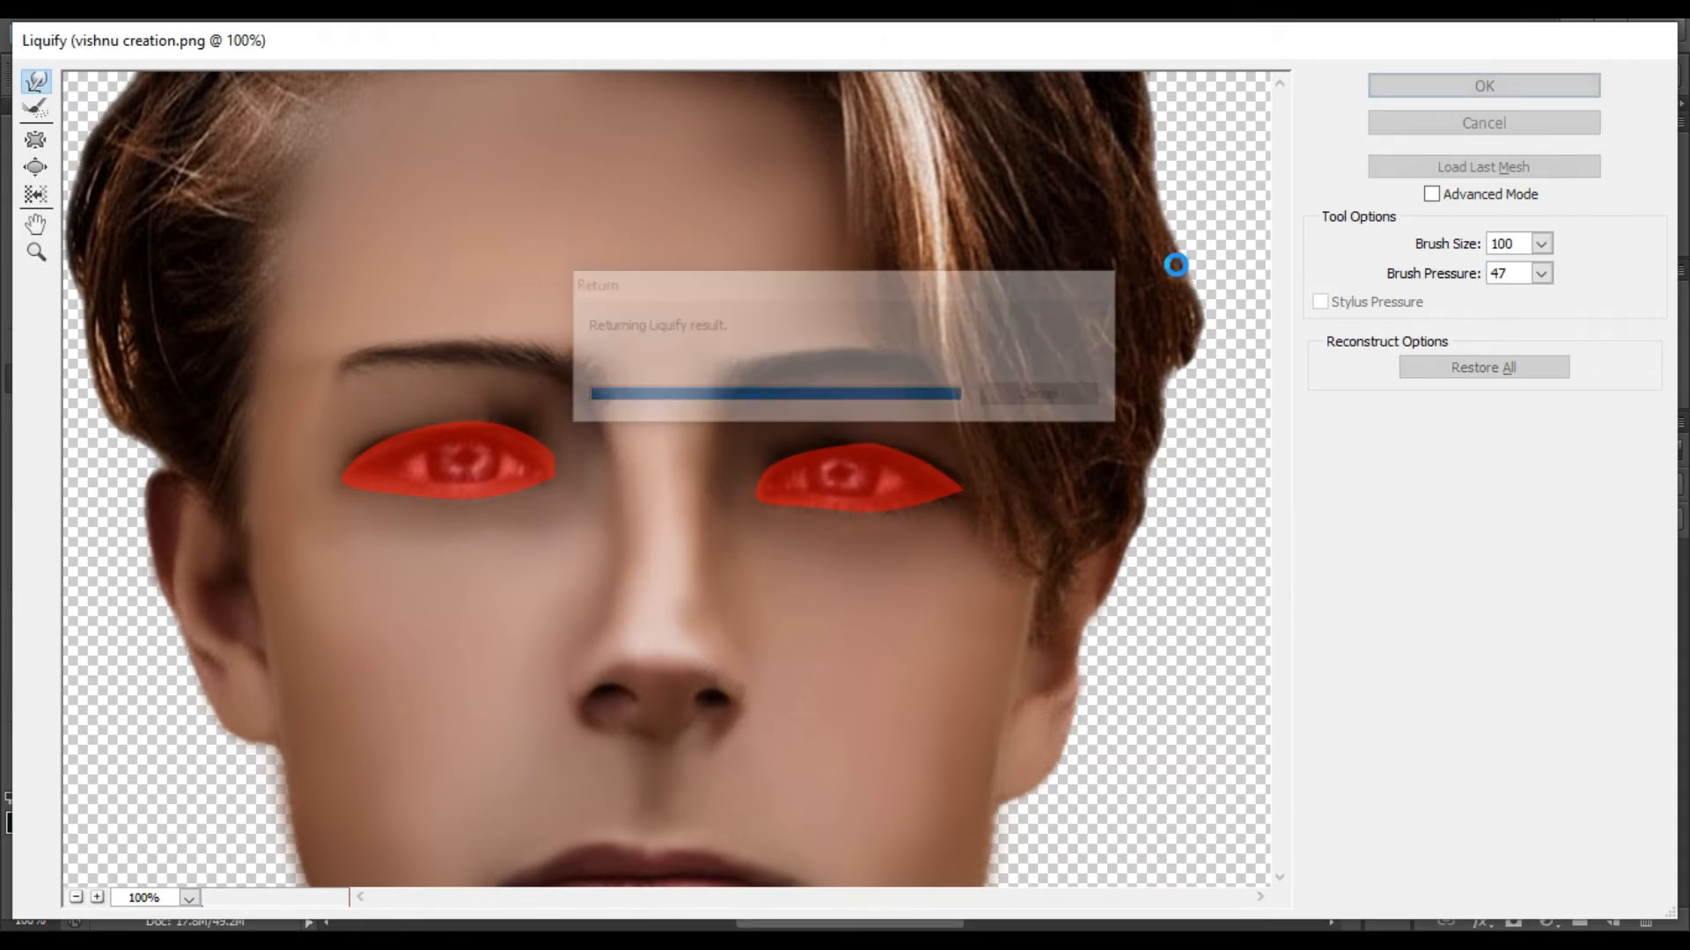
# Clear the inverted selection around the eyes.
pyautogui.hotkey('ctrl', 'd')
pyautogui.hotkey('ctrl', '-')
pyautogui.hotkey('ctrl', '-')
pyautogui.hotkey('ctrl', '-')
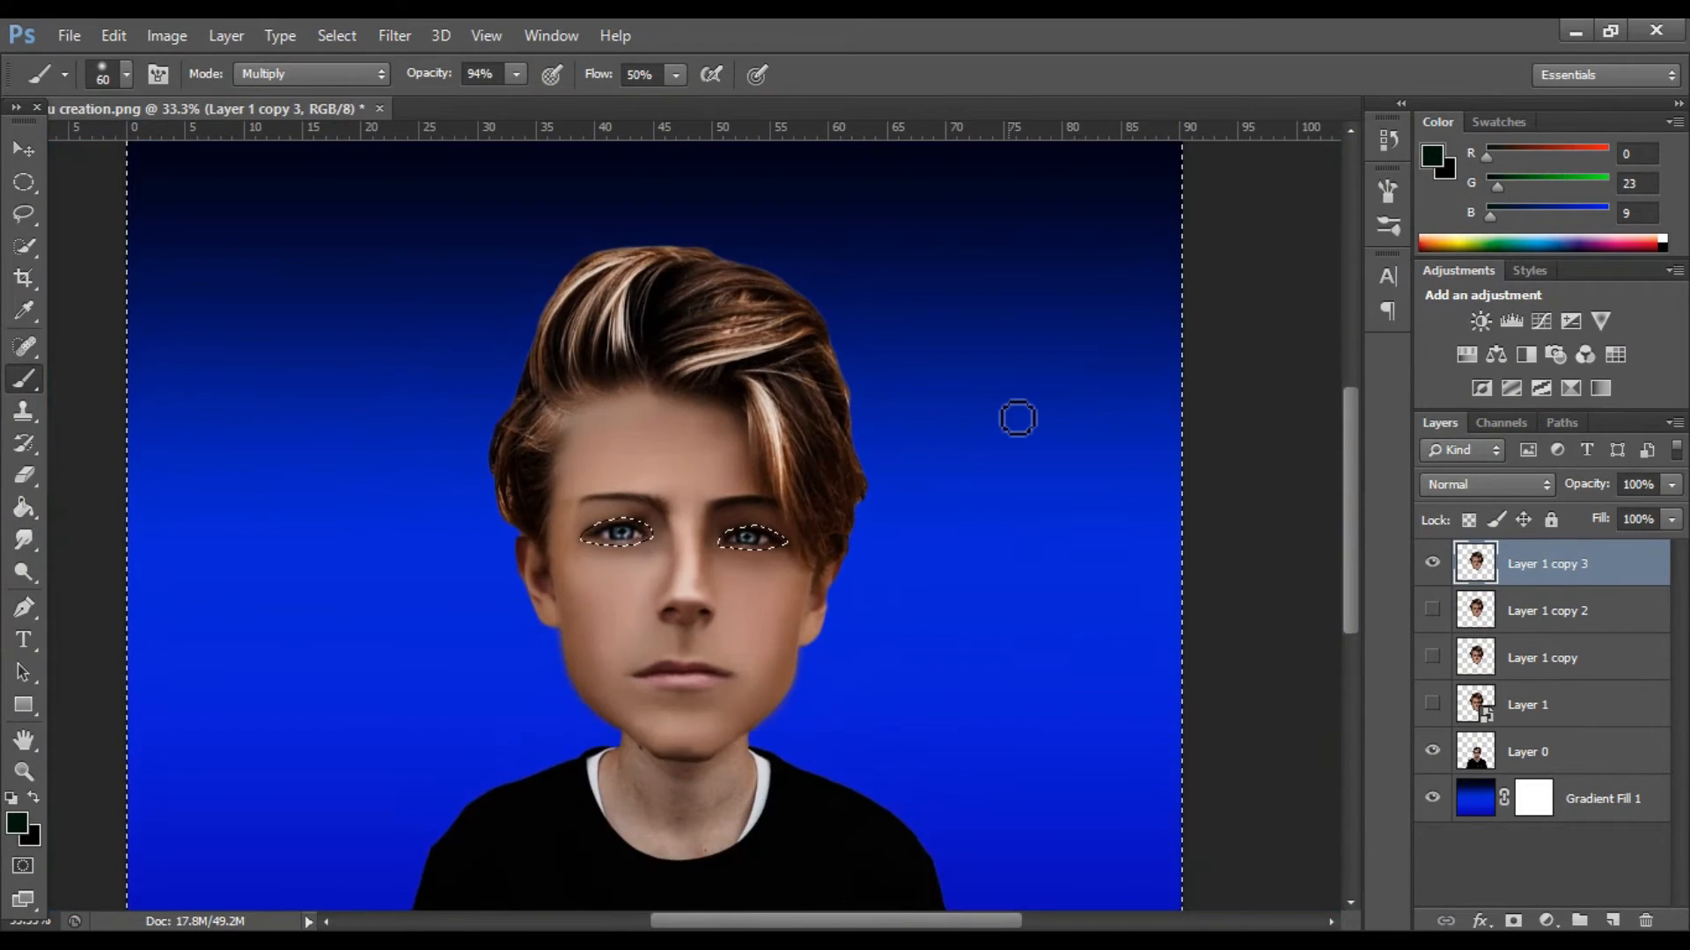
pyautogui.click(356, 35)
pyautogui.press('Escape')
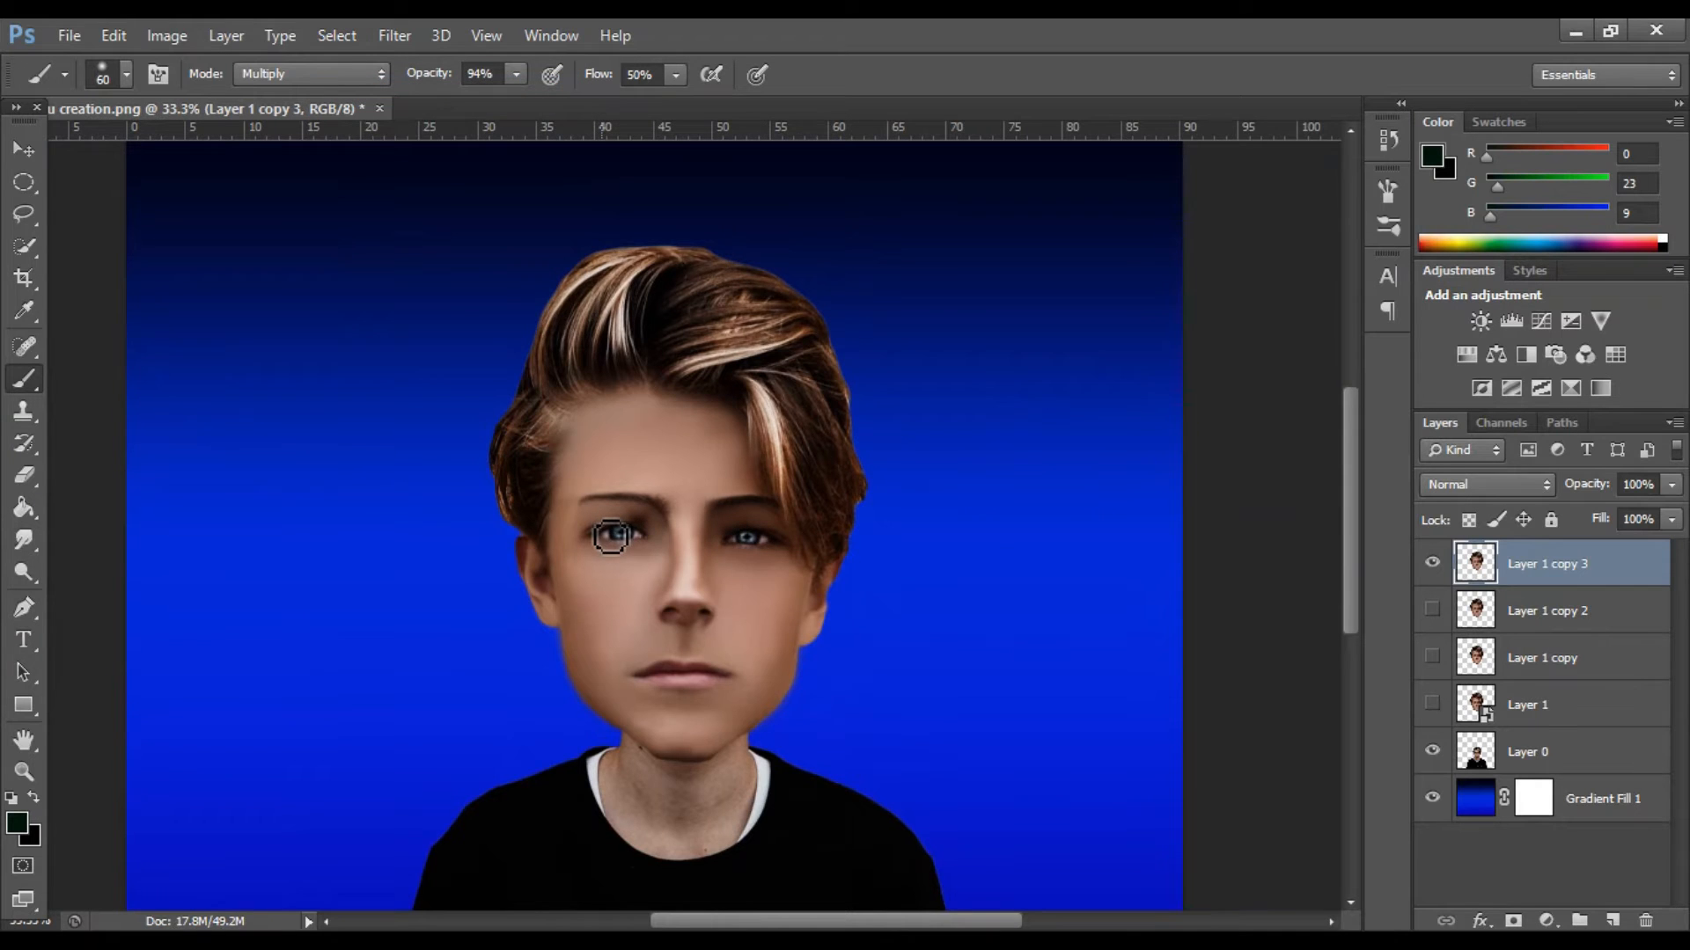
# Blend the skin around both eyes using the Mixer Brush at size 40 with 17% flow.
pyautogui.hotkey('ctrl', '+')
pyautogui.hotkey('ctrl', '+')
pyautogui.hotkey('ctrl', '+')
pyautogui.rightClick(24, 380)
pyautogui.click(134, 446)
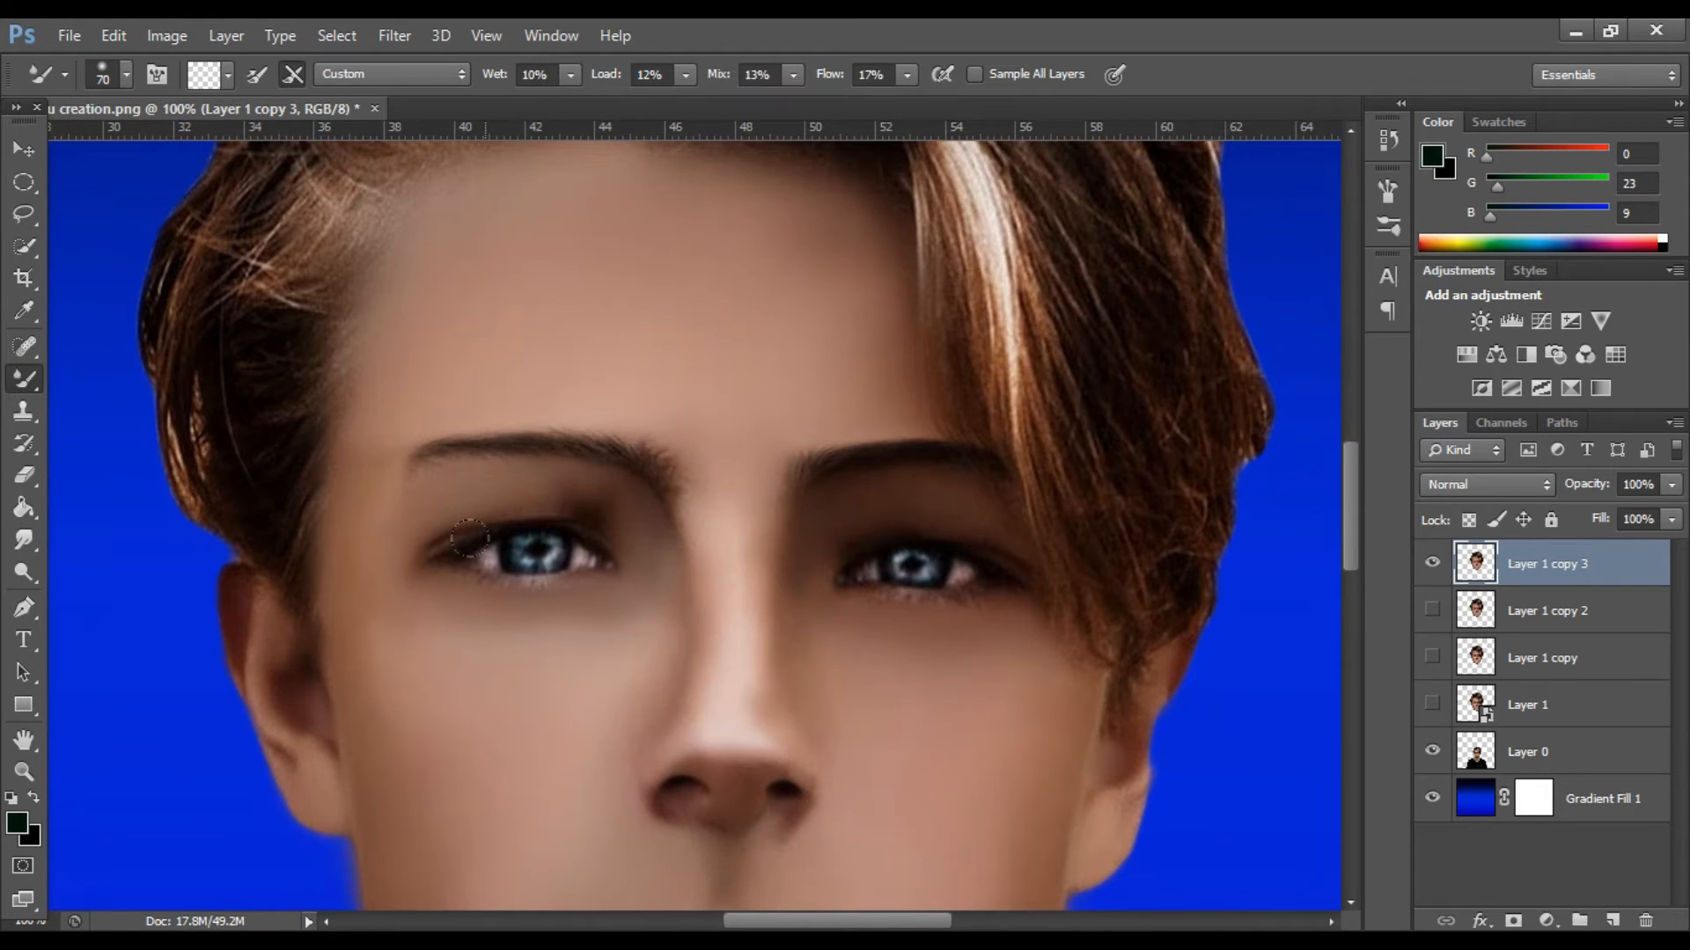
pyautogui.hotkey('ctrl', '+')
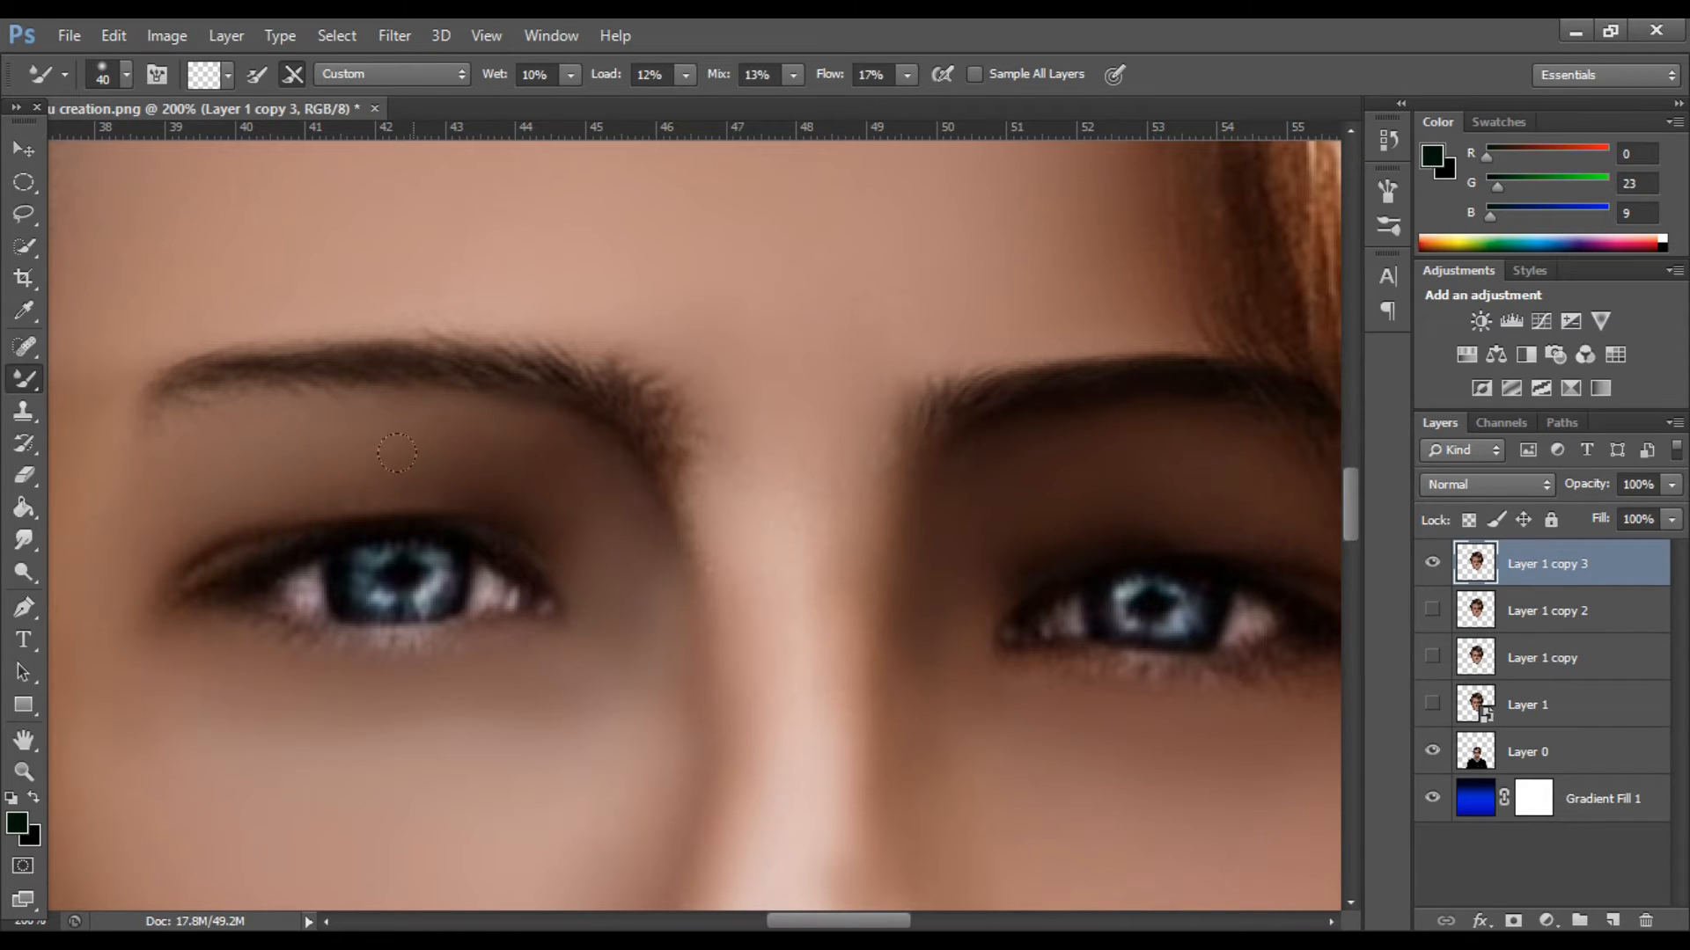
pyautogui.moveTo(458, 501)
pyautogui.mouseDown()
pyautogui.moveTo(555, 519)
pyautogui.moveTo(618, 647)
pyautogui.mouseUp()
pyautogui.moveTo(834, 922); pyautogui.dragTo(895, 924)
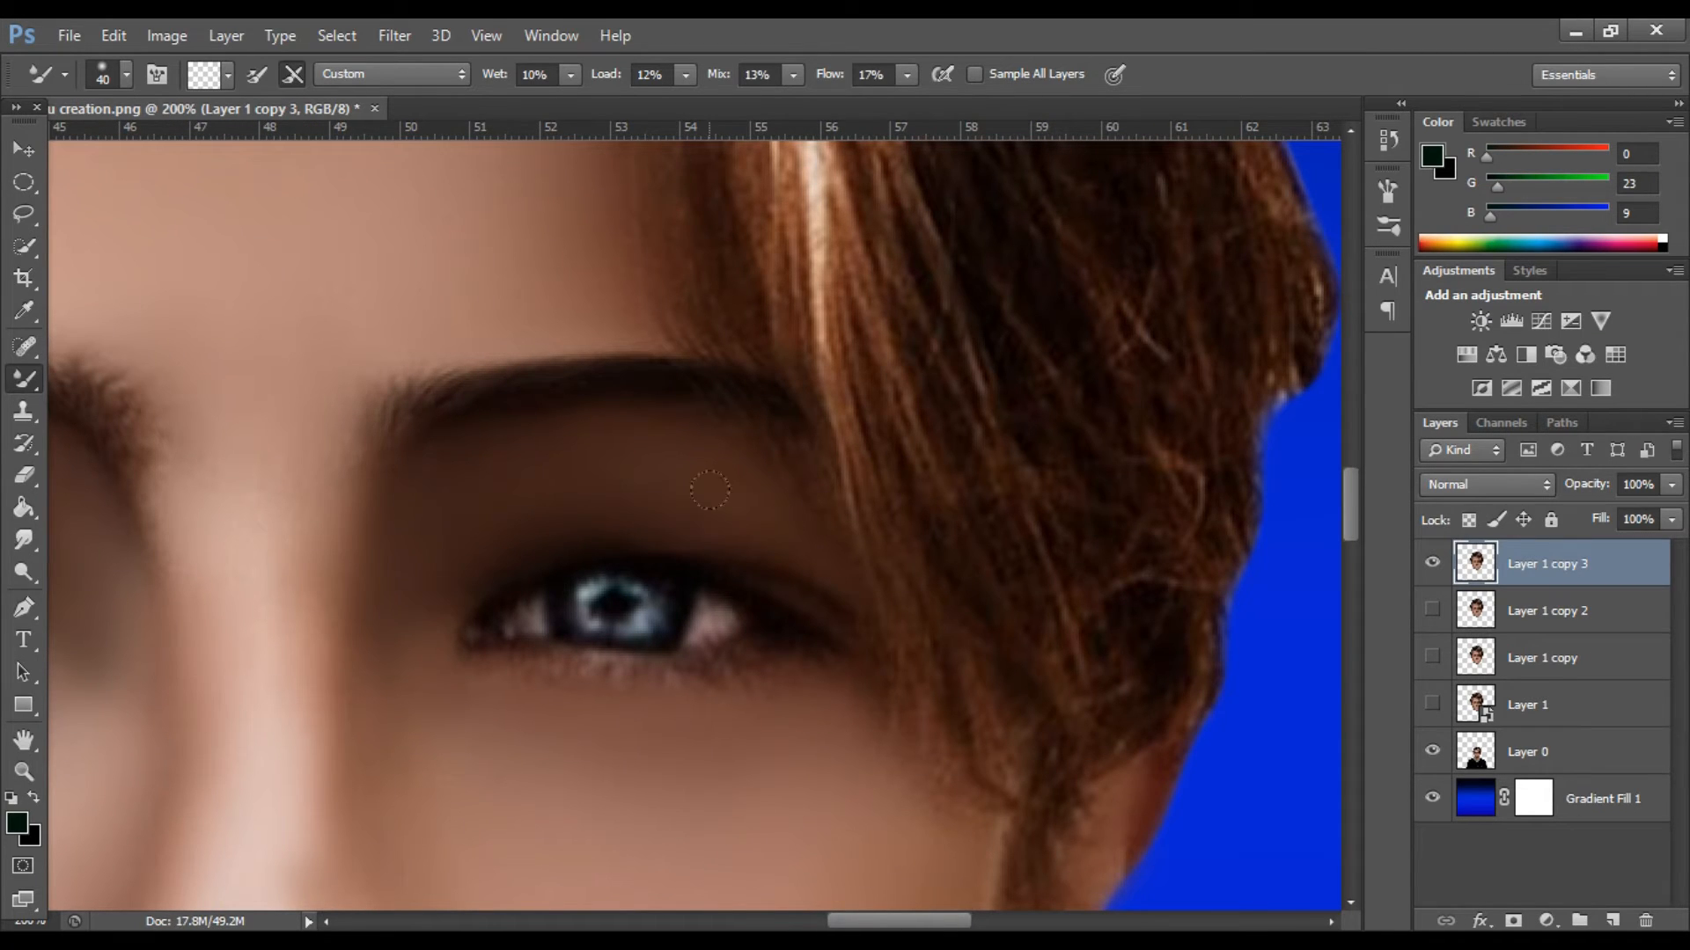
pyautogui.hotkey('ctrl', '-')
pyautogui.hotkey('ctrl', '-')
pyautogui.hotkey('ctrl', '-')
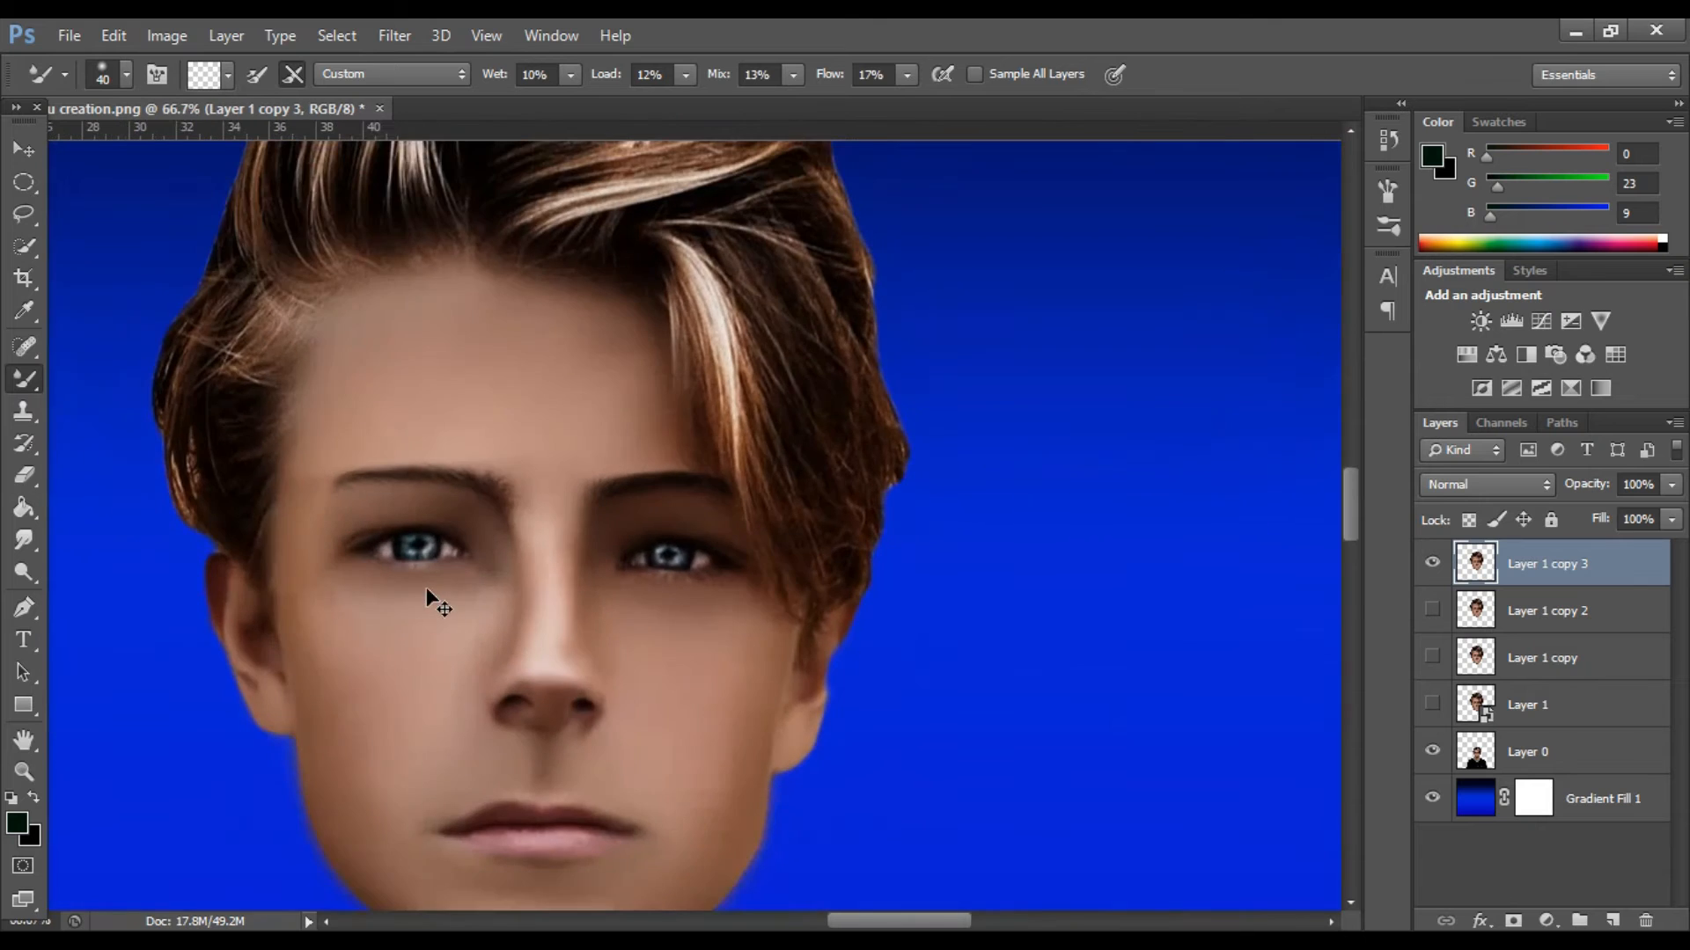
pyautogui.moveTo(875, 924); pyautogui.dragTo(840, 924)
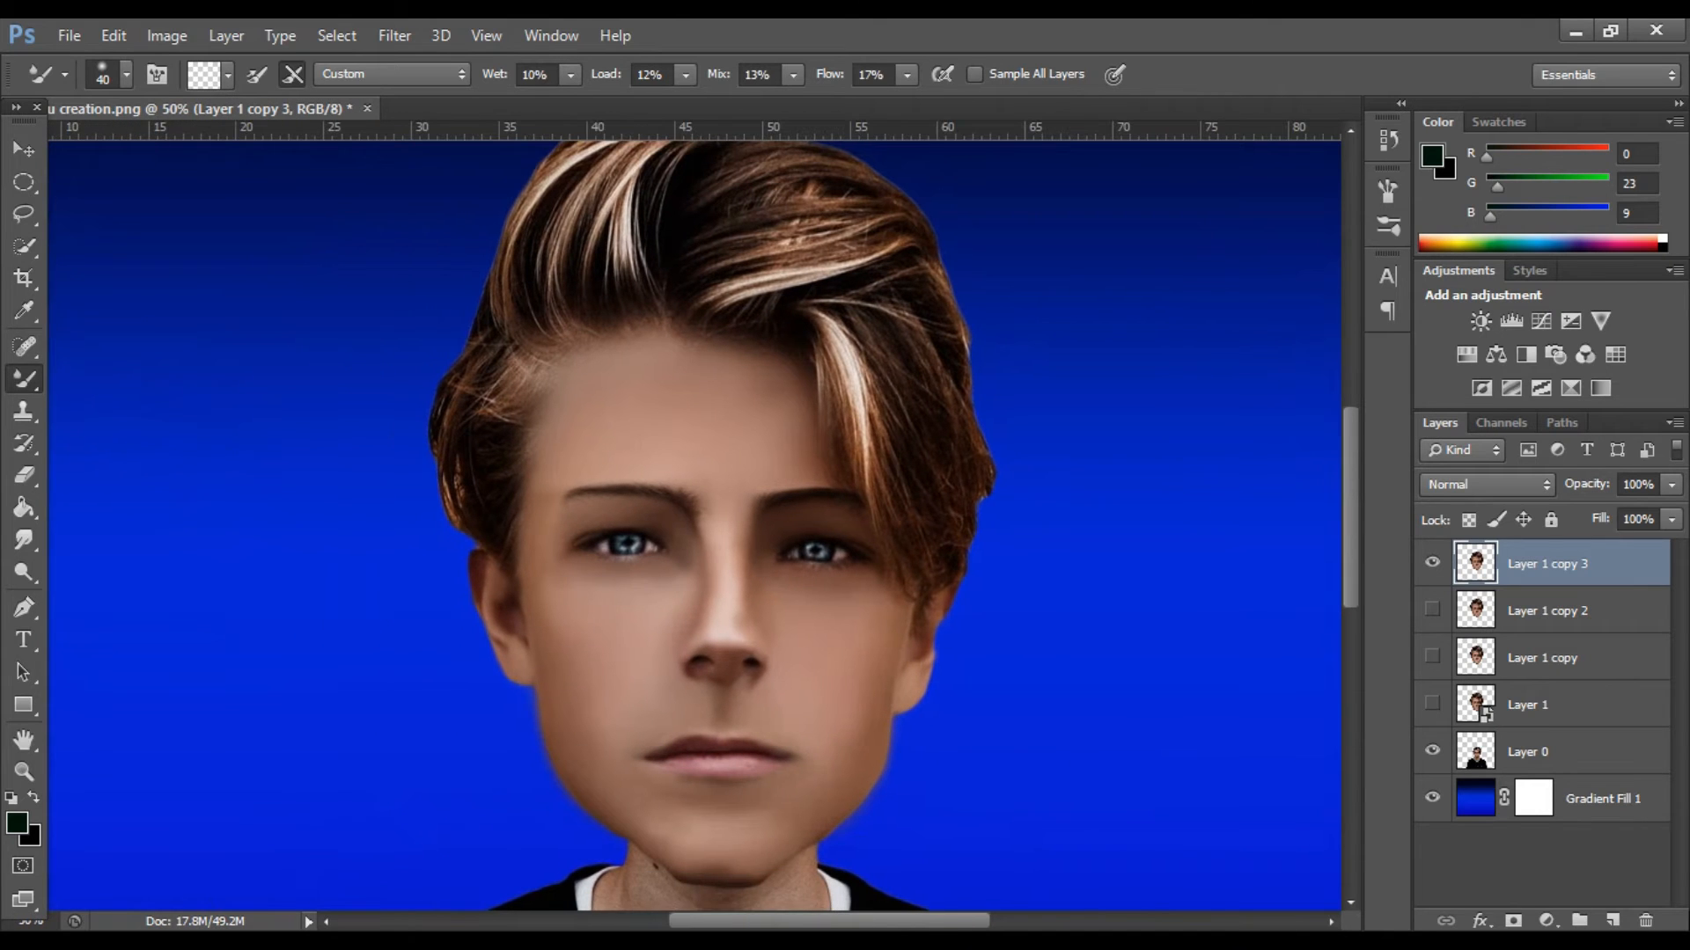
# Create a new layer and draw an elliptical selection from above the right-hand eye down onto the cheek.
pyautogui.click(1618, 920)
pyautogui.press('p')
pyautogui.hotkey('ctrl', '+')
pyautogui.hotkey('ctrl', '+')
pyautogui.hotkey('ctrl', '+')
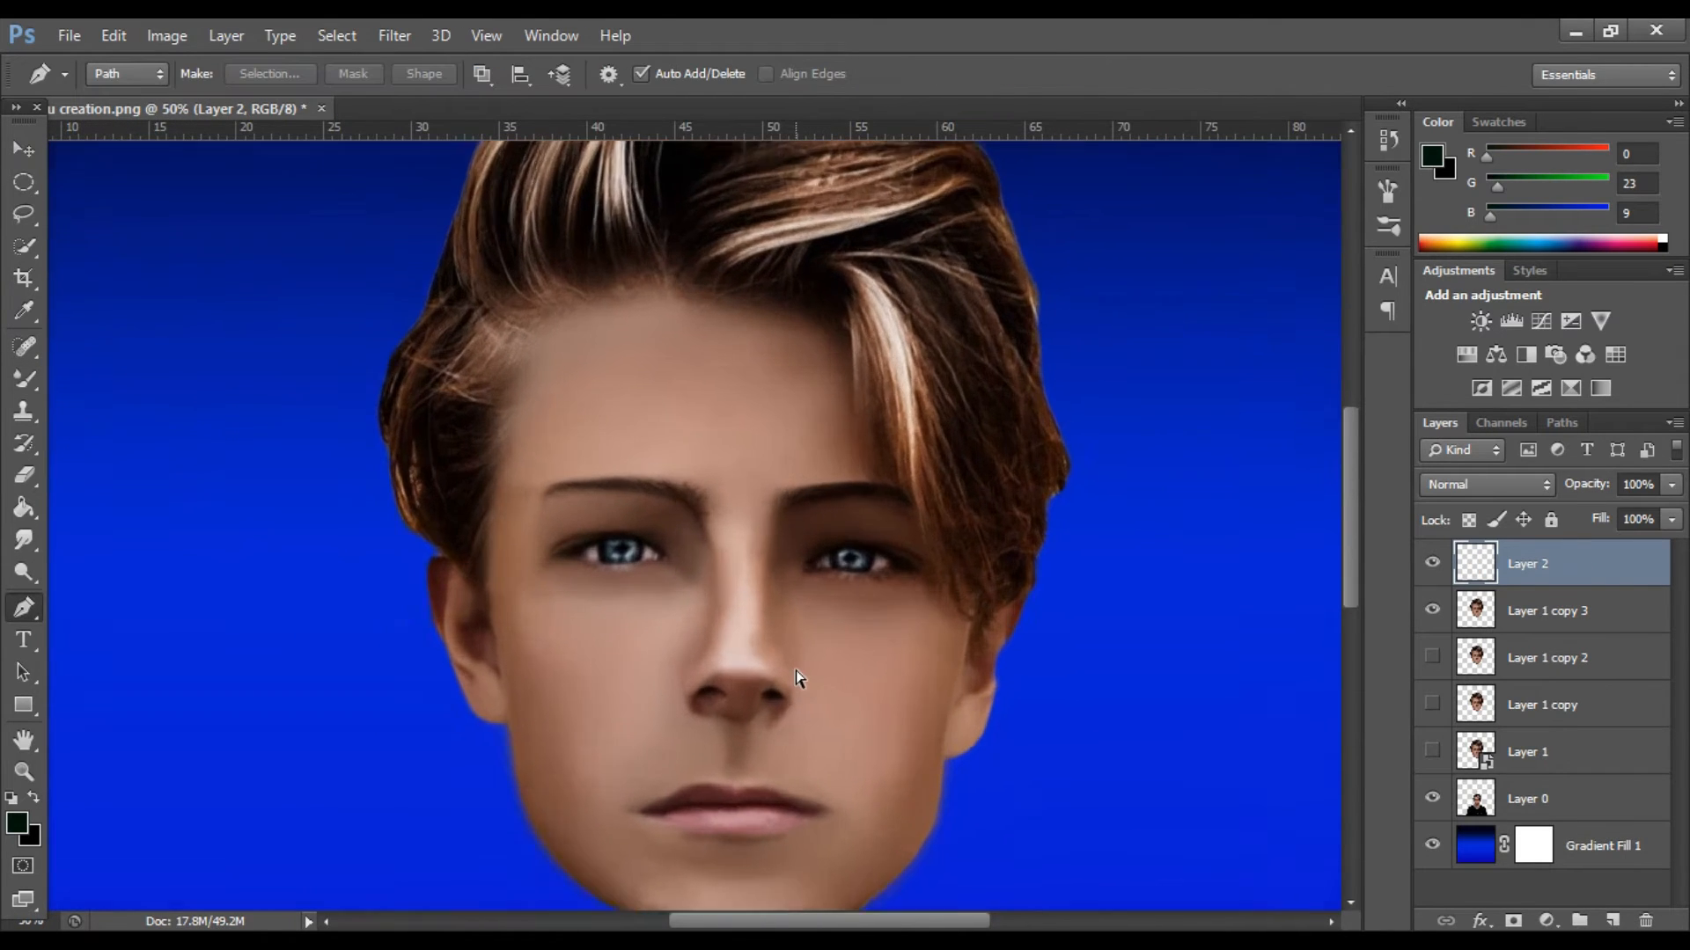
pyautogui.click(20, 185)
pyautogui.moveTo(835, 923); pyautogui.dragTo(895, 922)
pyautogui.scroll(-2, 748, 669)
pyautogui.moveTo(532, 380); pyautogui.dragTo(1009, 765)
pyautogui.scroll(-1, 867, 611)
# Draw a curved path segment under the right-hand eye, crossing the ellipse from its lower inner edge to its outer edge.
pyautogui.press('p')
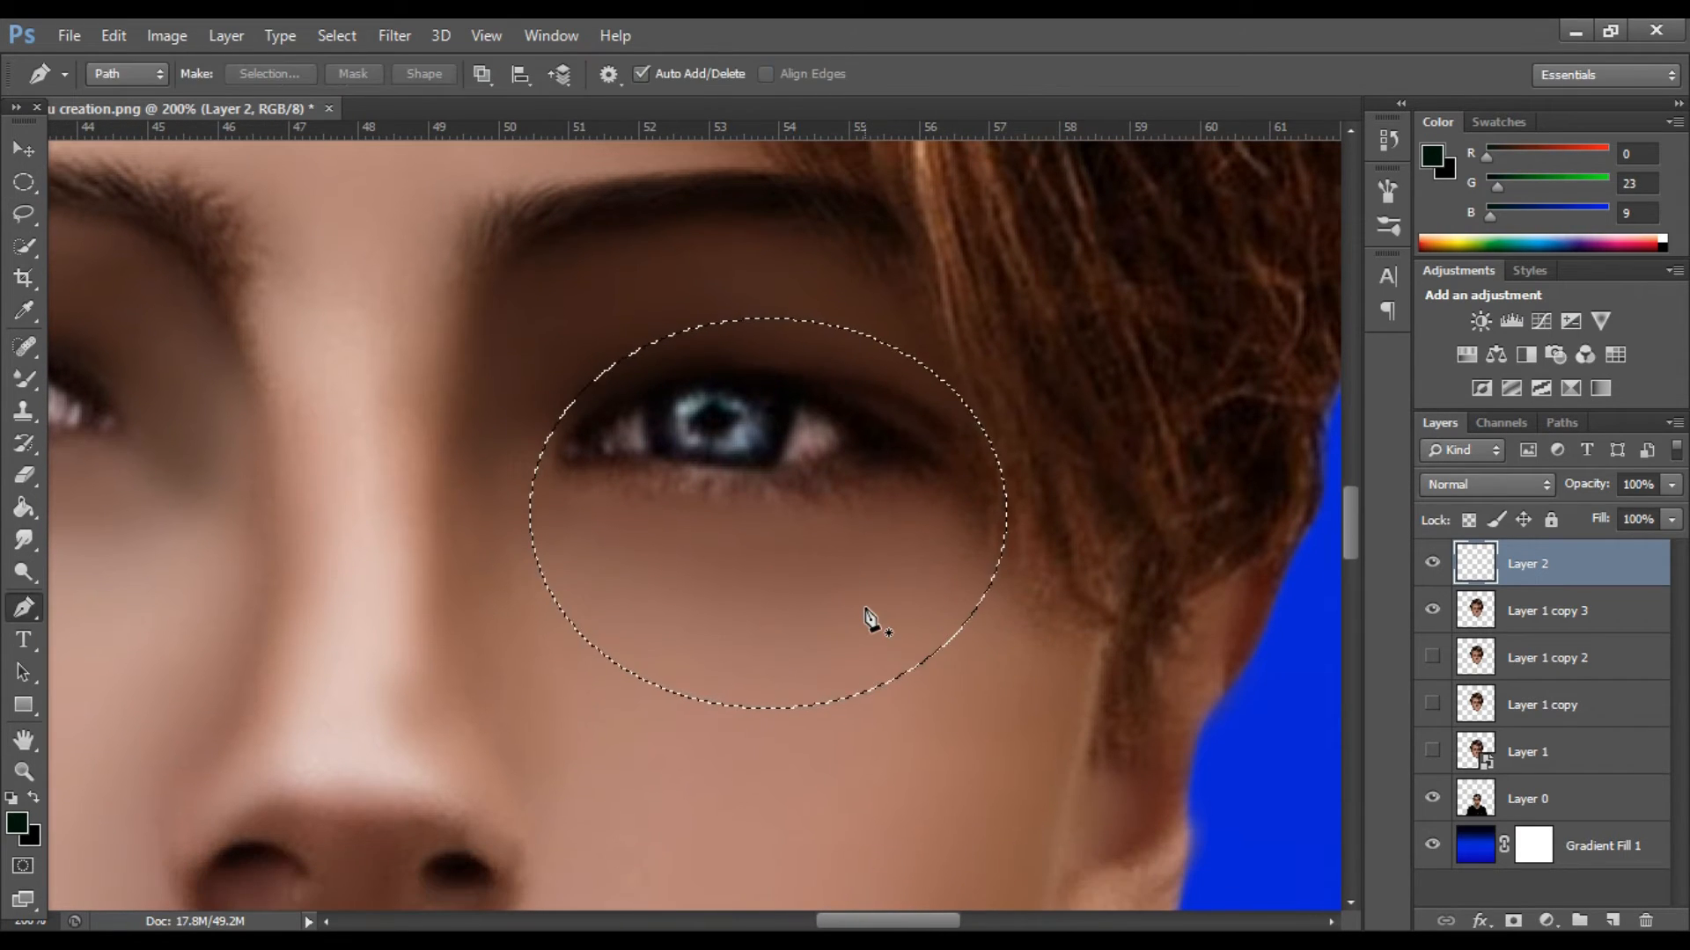
pyautogui.scroll(-1, 860, 622)
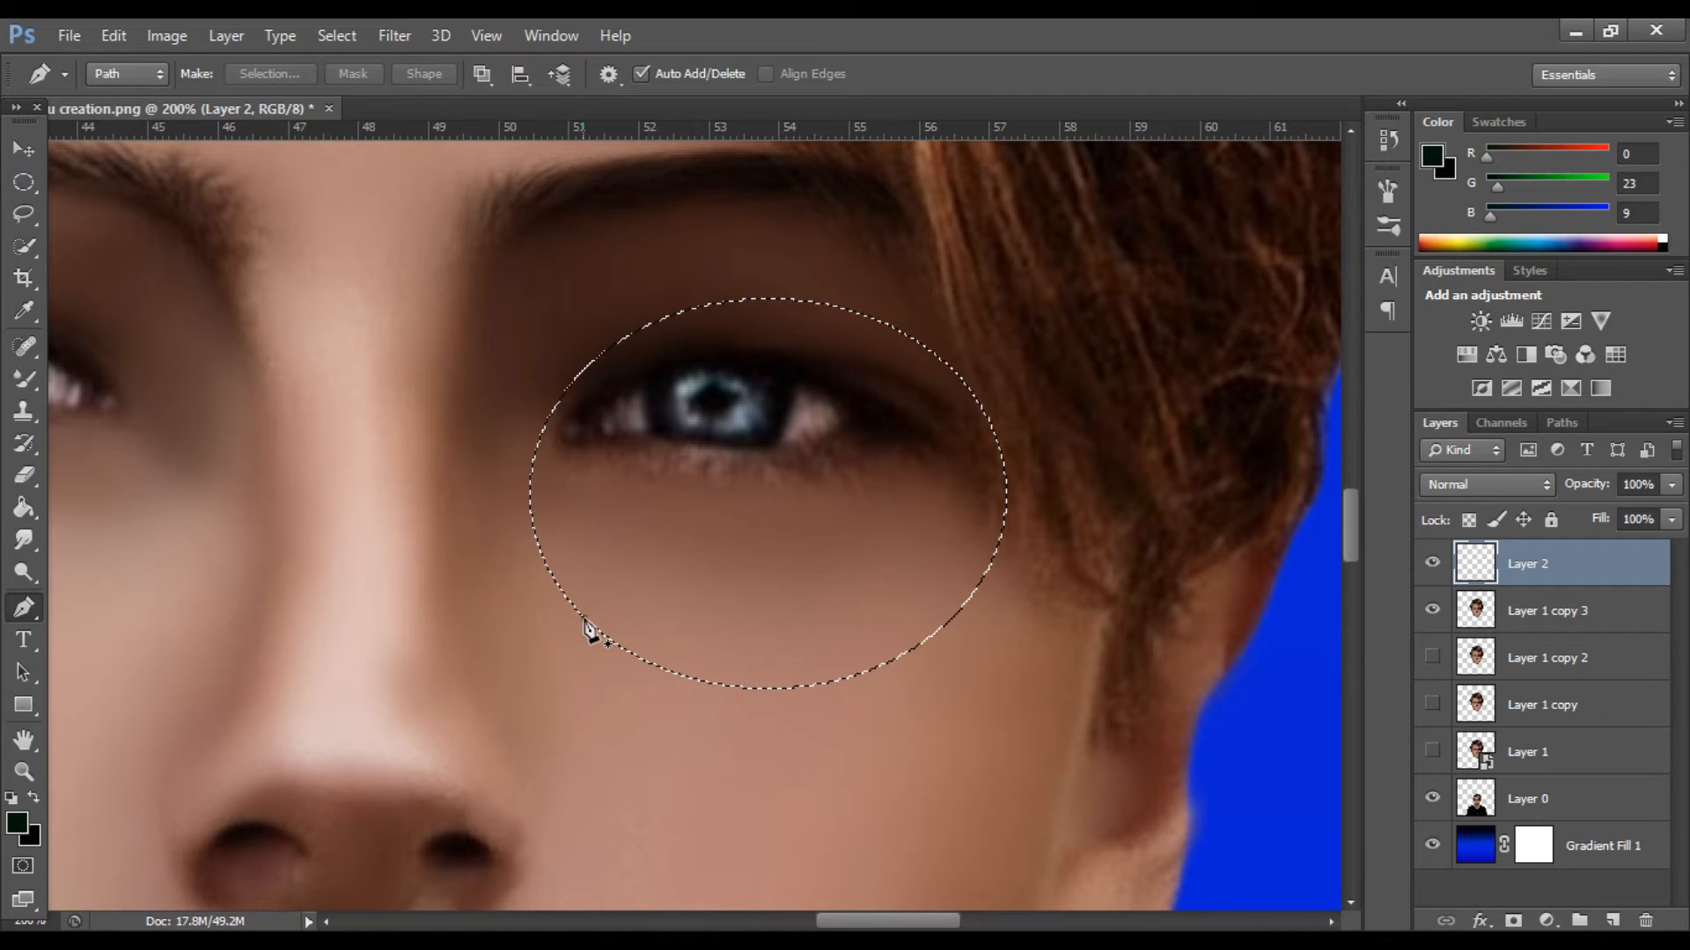
pyautogui.click(1006, 479)
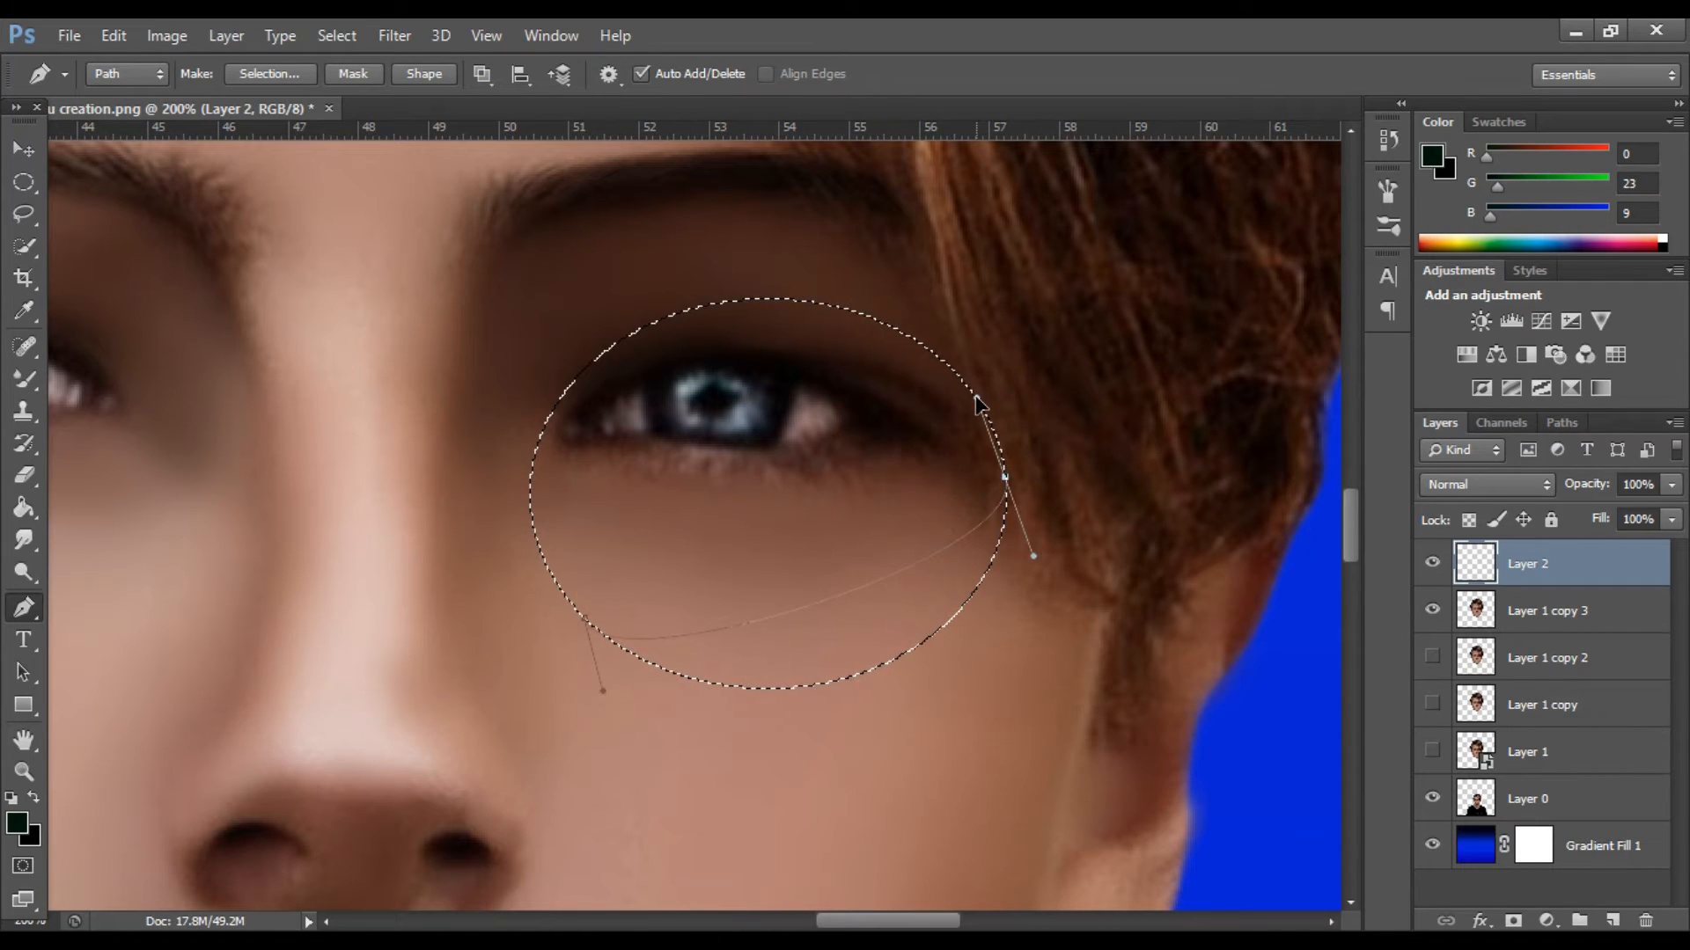
pyautogui.moveTo(992, 398); pyautogui.dragTo(987, 376)
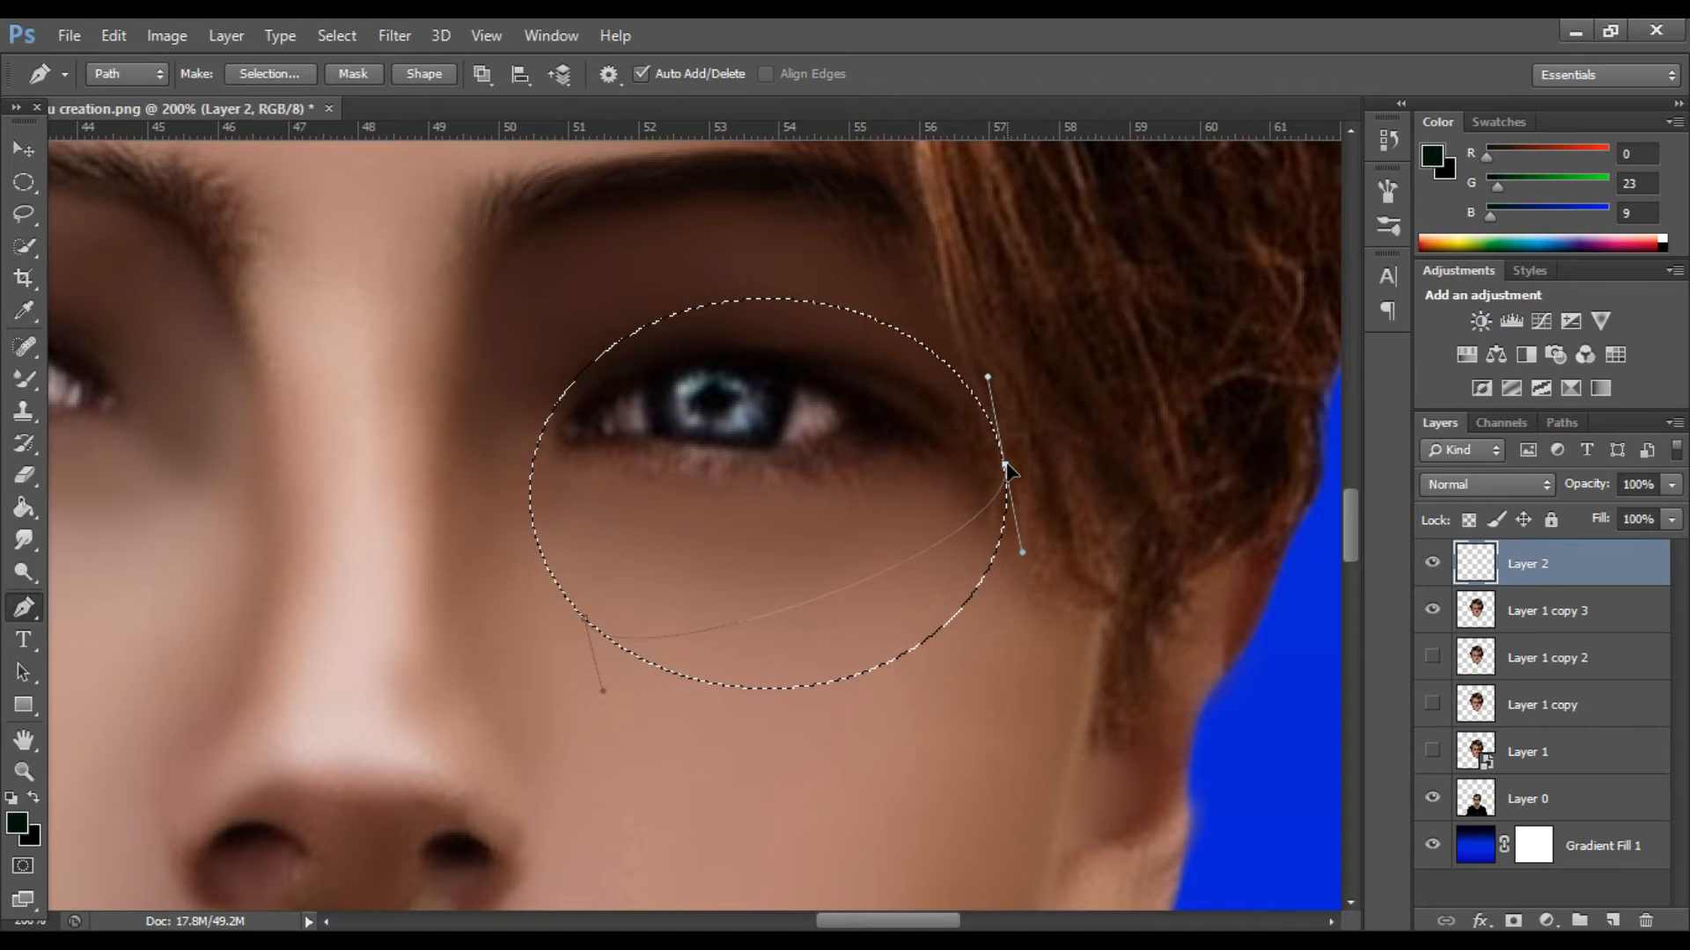
pyautogui.moveTo(582, 617); pyautogui.dragTo(595, 624)
pyautogui.moveTo(618, 697); pyautogui.dragTo(641, 695)
pyautogui.moveTo(720, 577); pyautogui.dragTo(702, 693)
pyautogui.moveTo(601, 629)
pyautogui.mouseDown()
pyautogui.moveTo(587, 618)
pyautogui.moveTo(606, 638)
pyautogui.mouseUp()
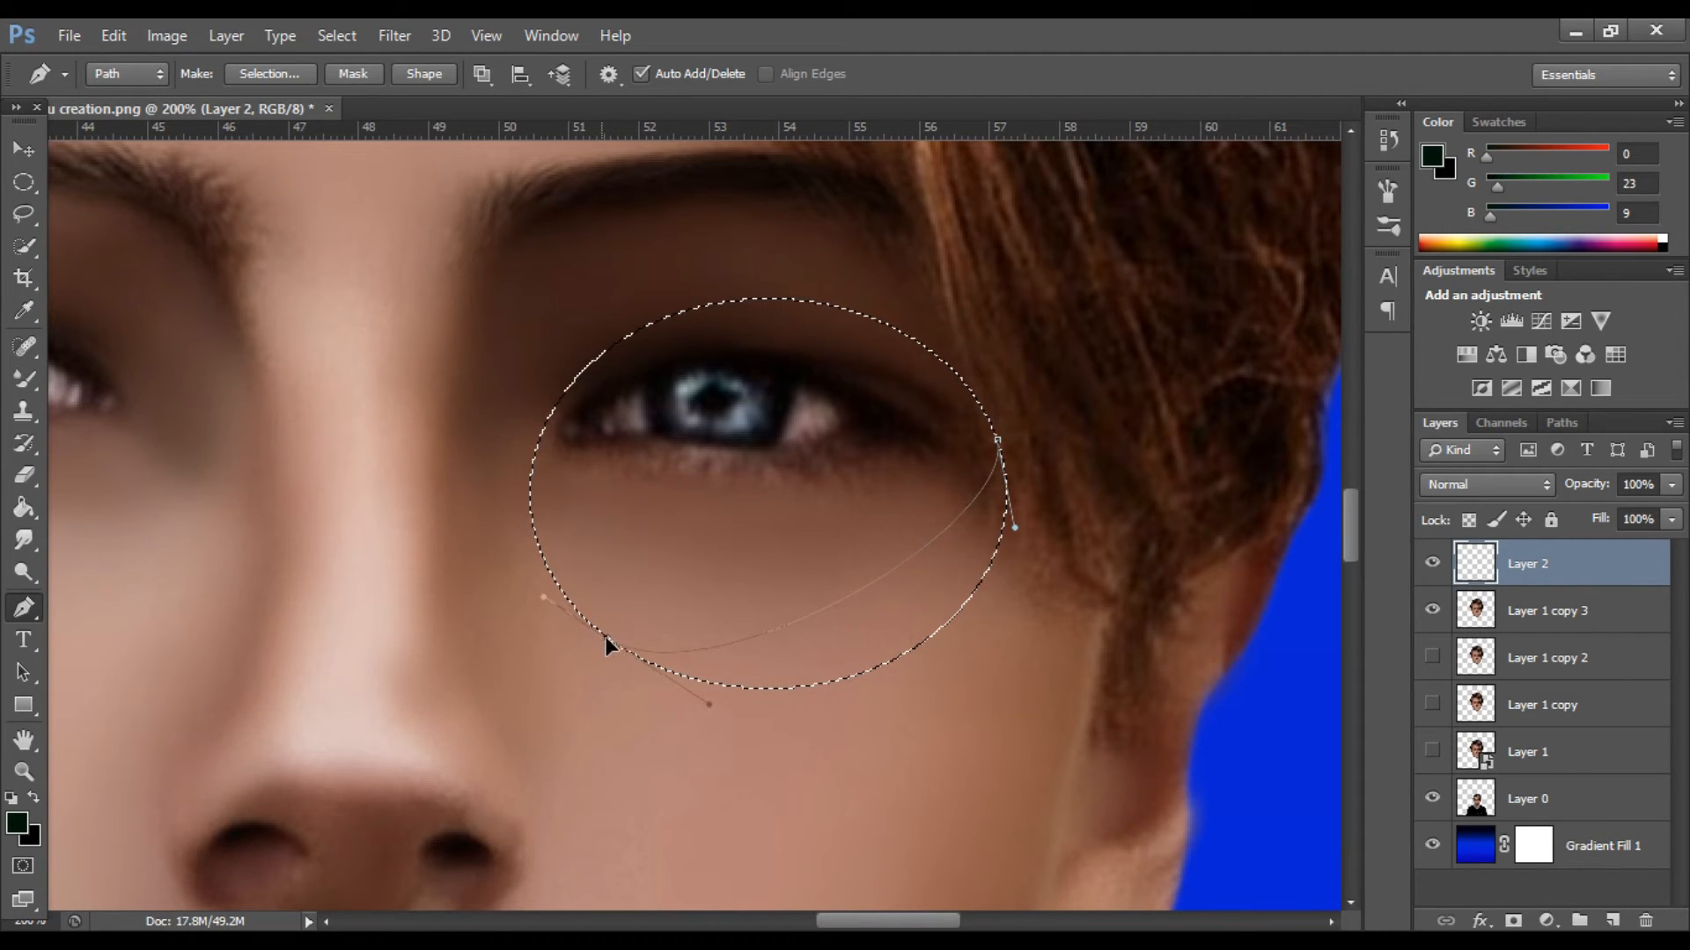
# Extend the path around the area below the curve and subtract that area from the elliptical selection.
pyautogui.moveTo(1015, 526); pyautogui.dragTo(1081, 500)
pyautogui.moveTo(1032, 669); pyautogui.dragTo(989, 706)
pyautogui.moveTo(847, 779); pyautogui.dragTo(774, 786)
pyautogui.click(604, 674)
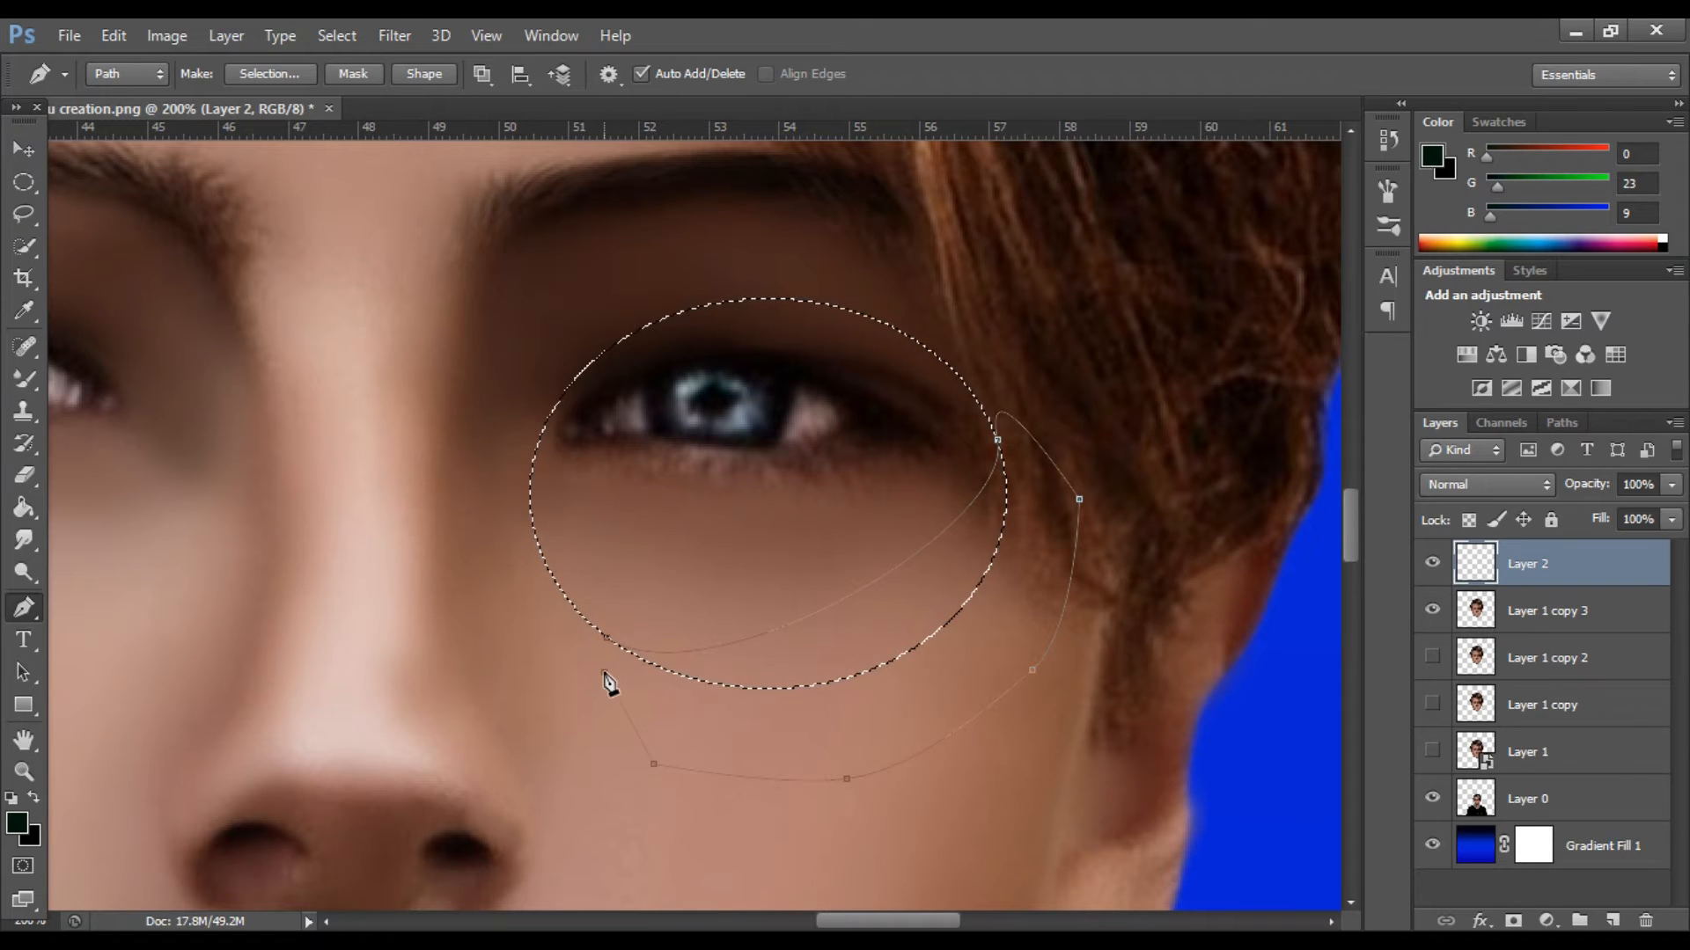
pyautogui.hotkey('ctrl', 'alt', 'Return')
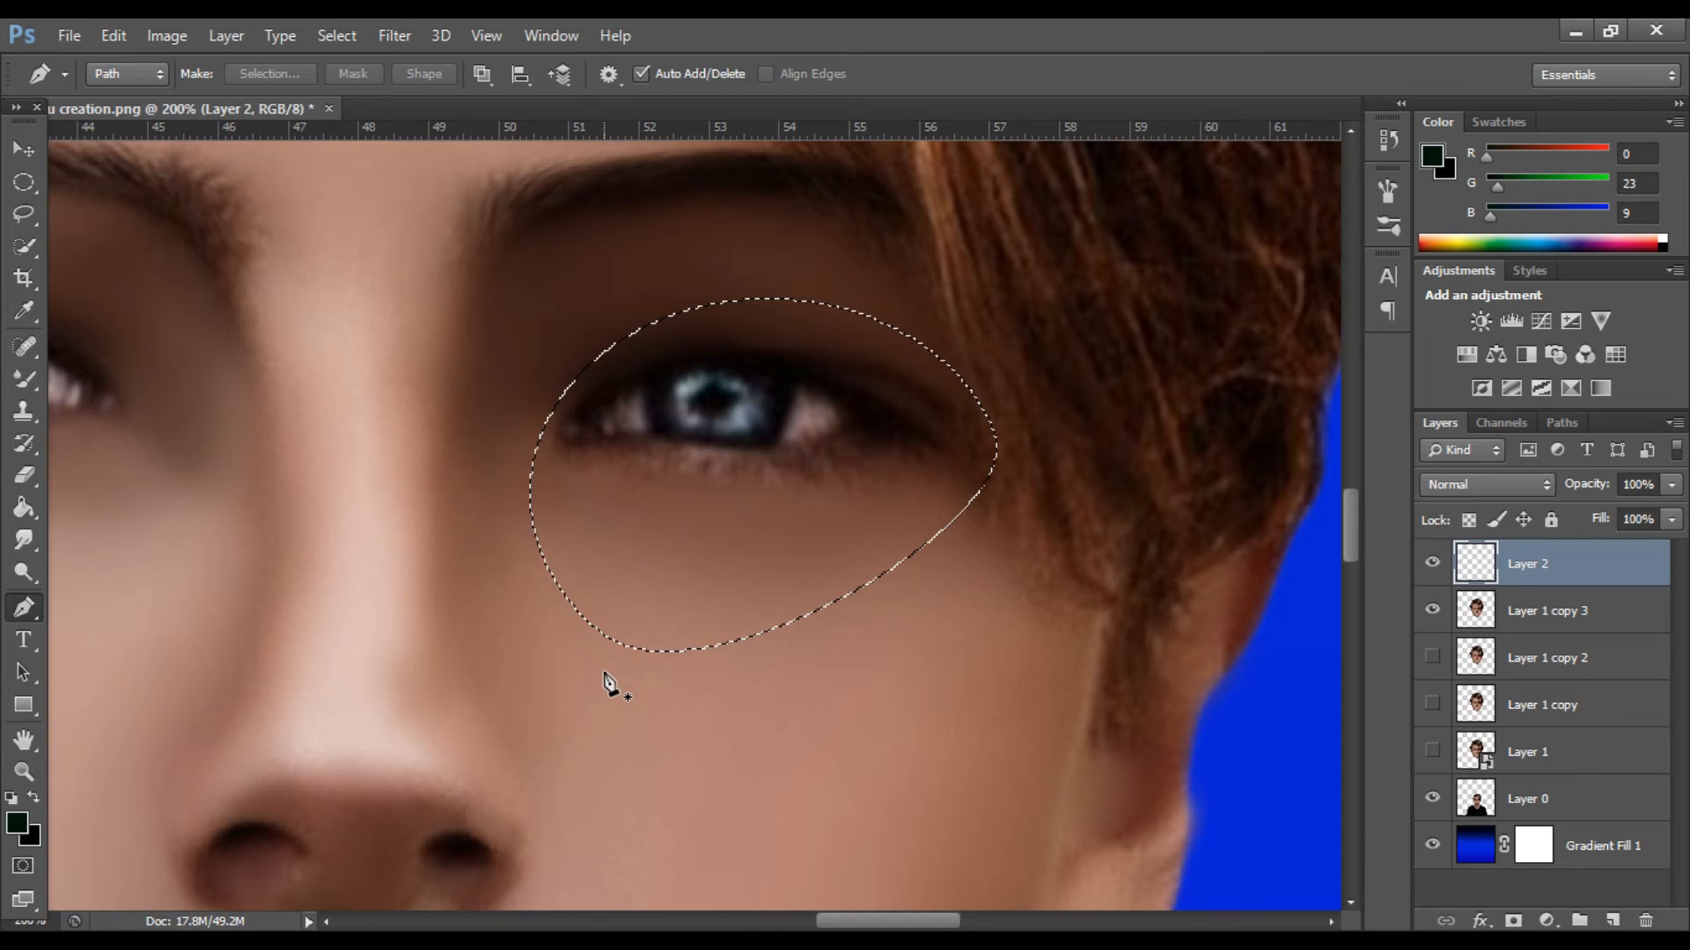
pyautogui.hotkey('ctrl', '-')
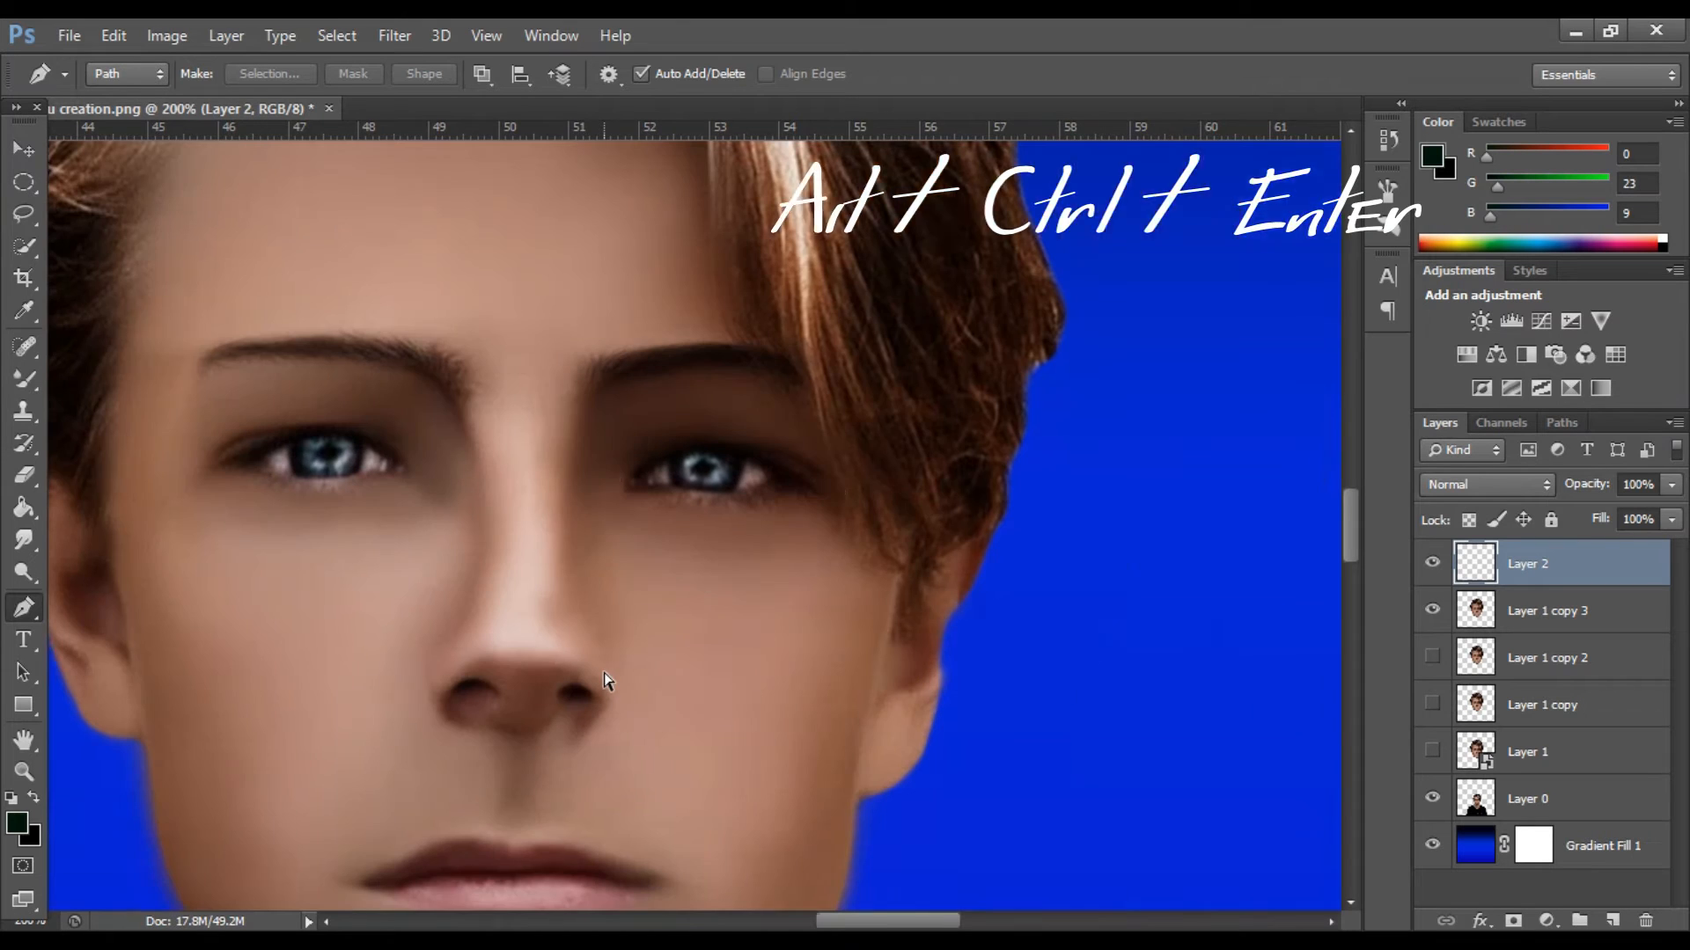
pyautogui.press('v')
pyautogui.click(630, 480)
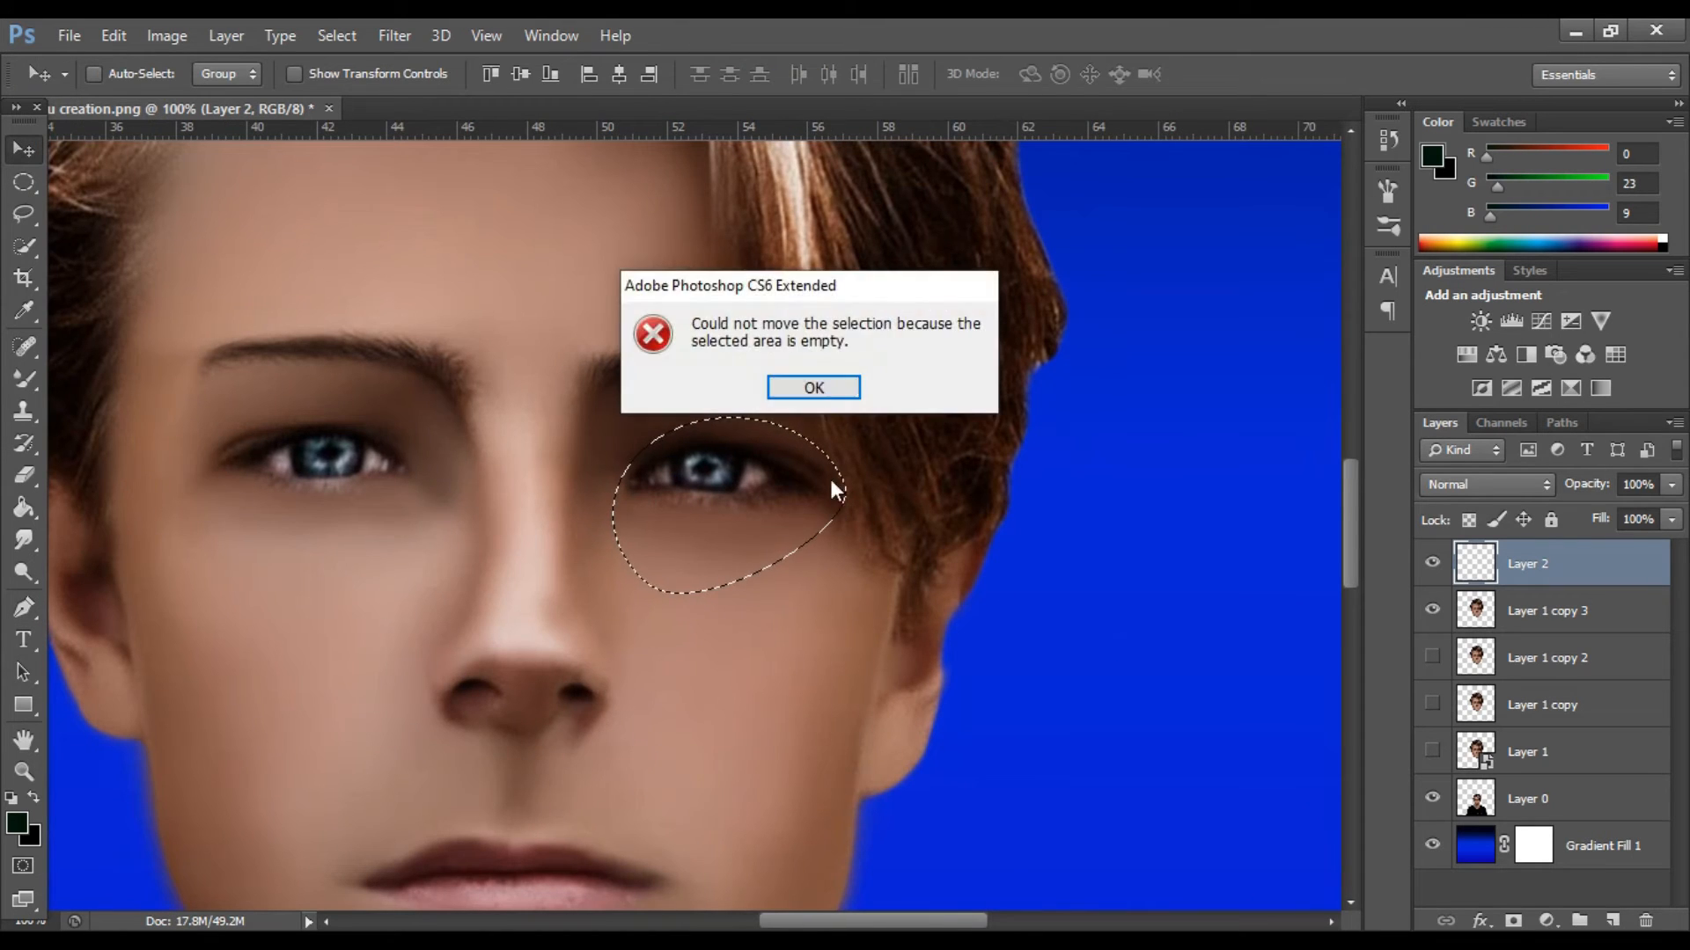
pyautogui.click(812, 392)
pyautogui.click(764, 509)
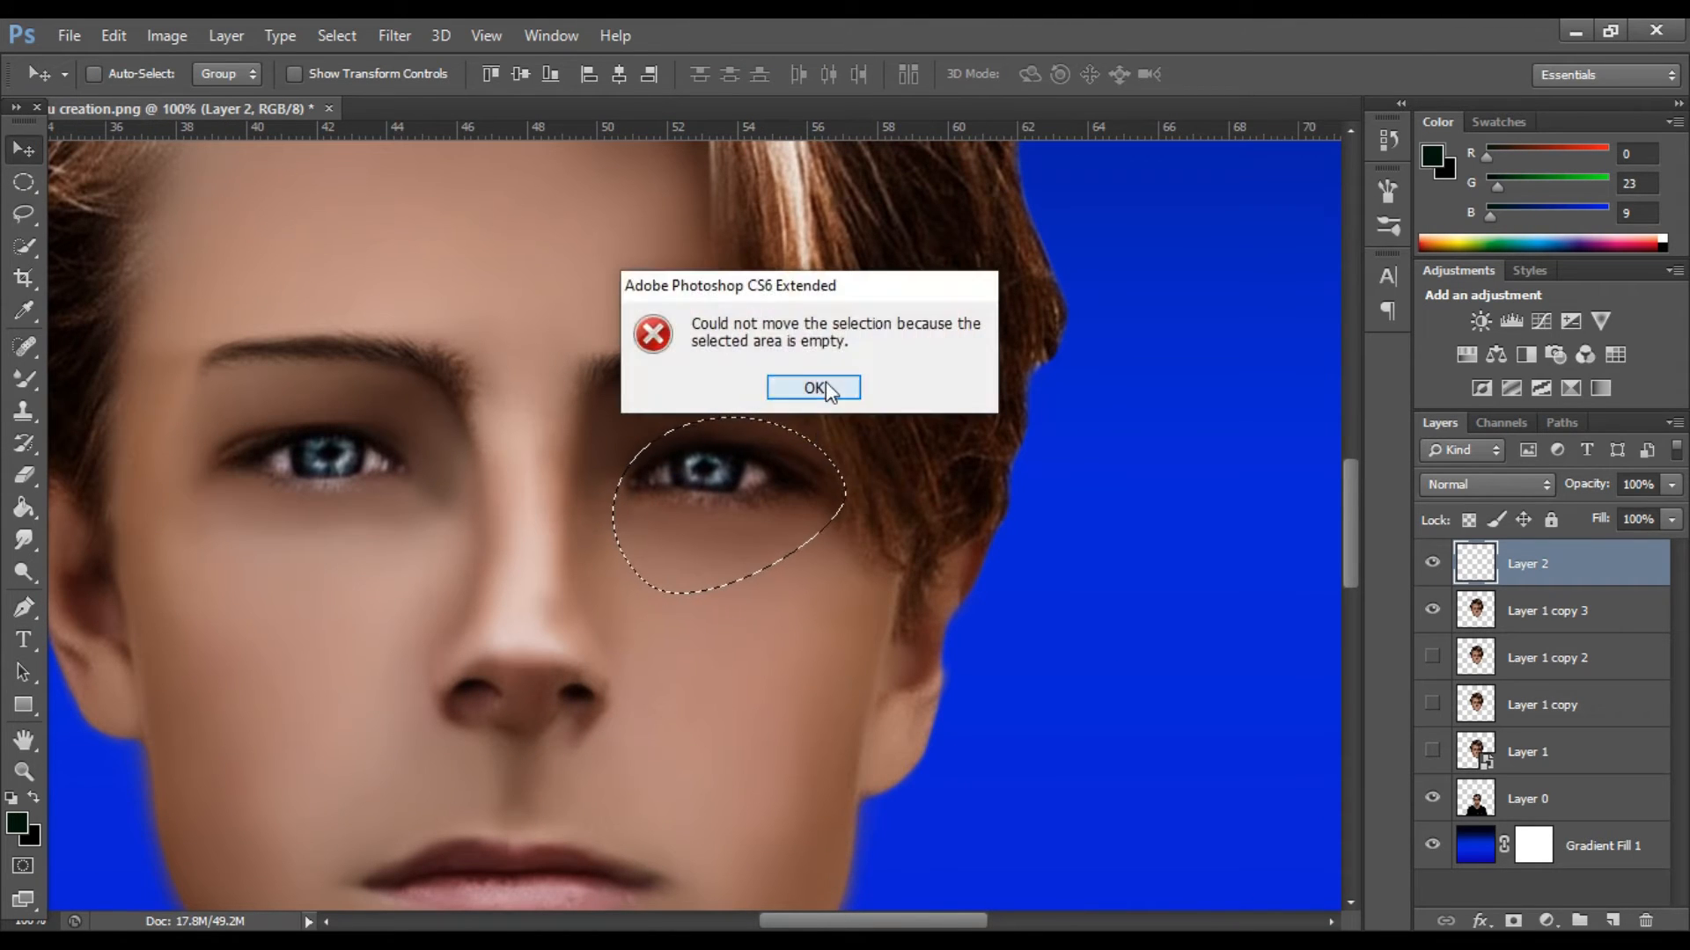
pyautogui.click(825, 382)
# Fill the eye-shaped selection on the new layer with dark red.
pyautogui.press('p')
pyautogui.rightClick(735, 511)
pyautogui.click(720, 502)
pyautogui.click(176, 36)
pyautogui.moveTo(337, 33)
pyautogui.click(167, 35)
pyautogui.click(108, 35)
pyautogui.click(171, 381)
pyautogui.write('100')
pyautogui.click(988, 275)
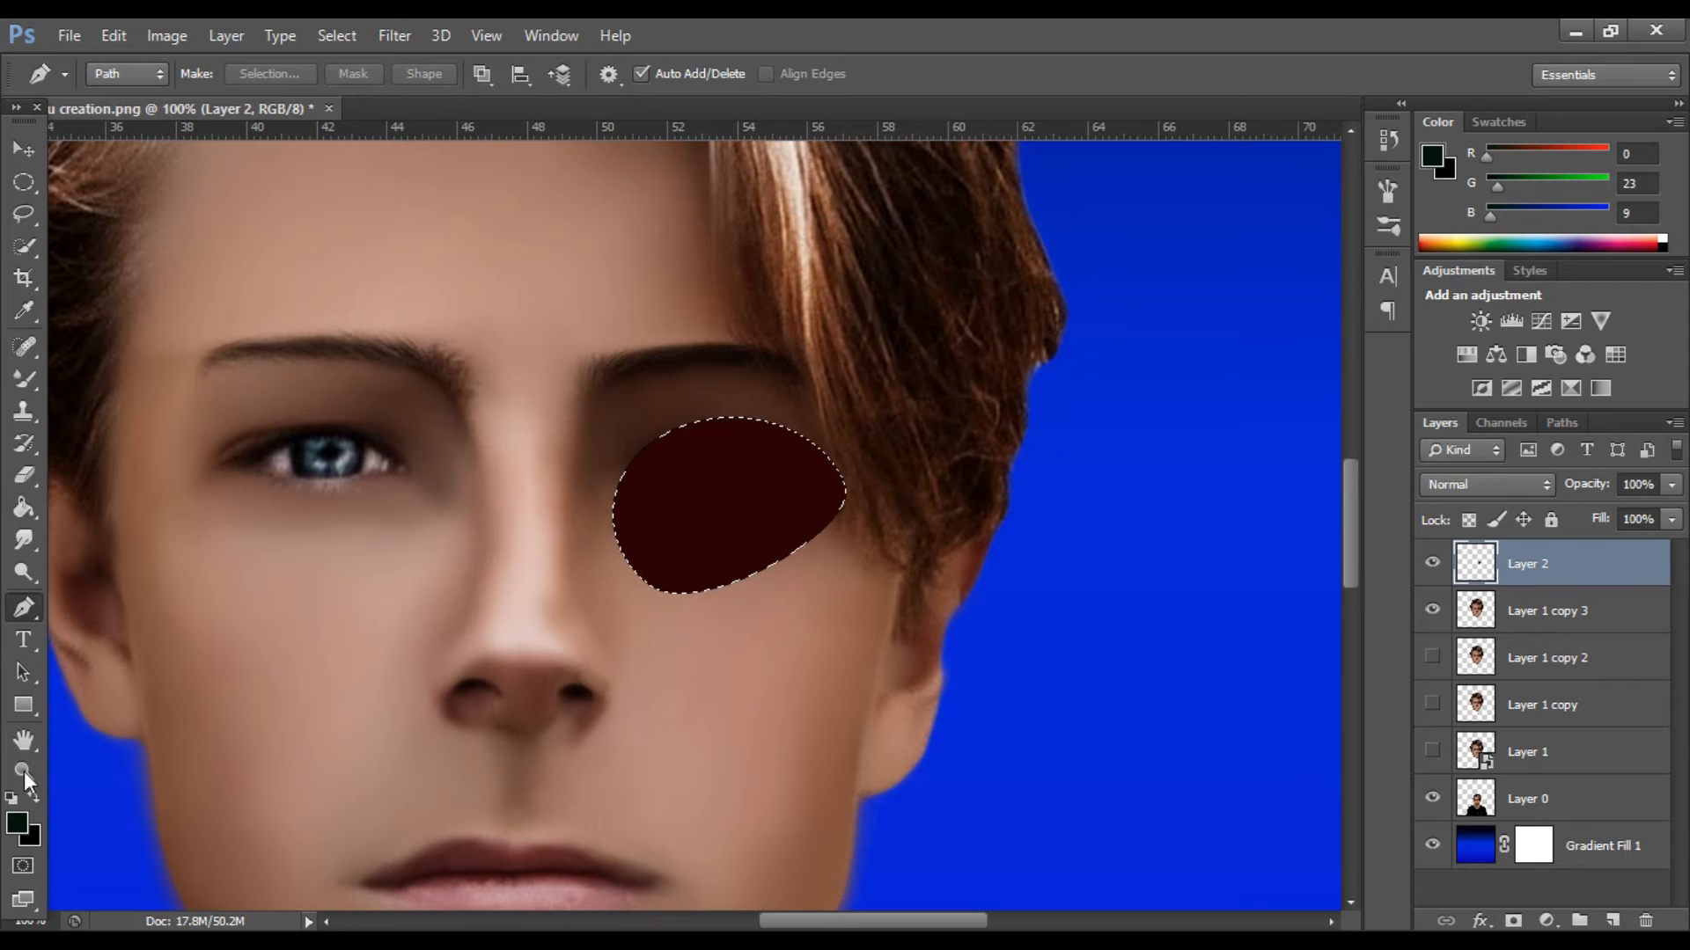
# Set the foreground colour to white (255, 255, 255), fill the eye-shaped selection with it and deselect.
pyautogui.click(24, 509)
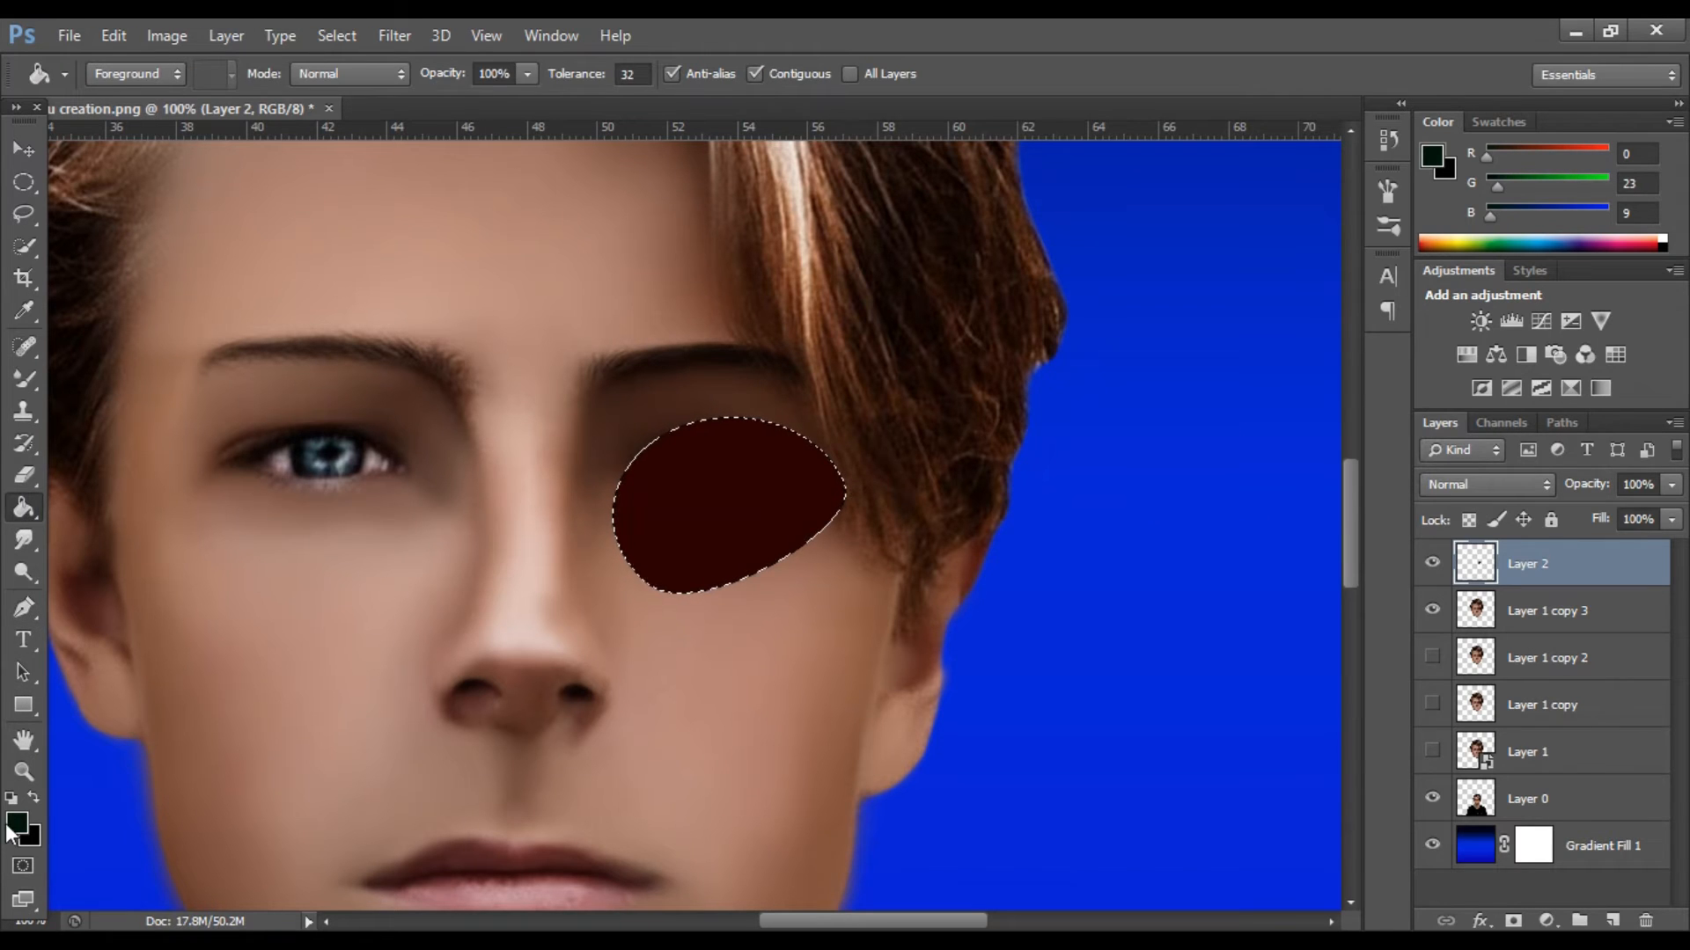
pyautogui.click(15, 823)
pyautogui.click(1048, 490)
pyautogui.click(1012, 466)
pyautogui.click(1592, 447)
pyautogui.click(749, 504)
pyautogui.click(338, 37)
pyautogui.click(360, 86)
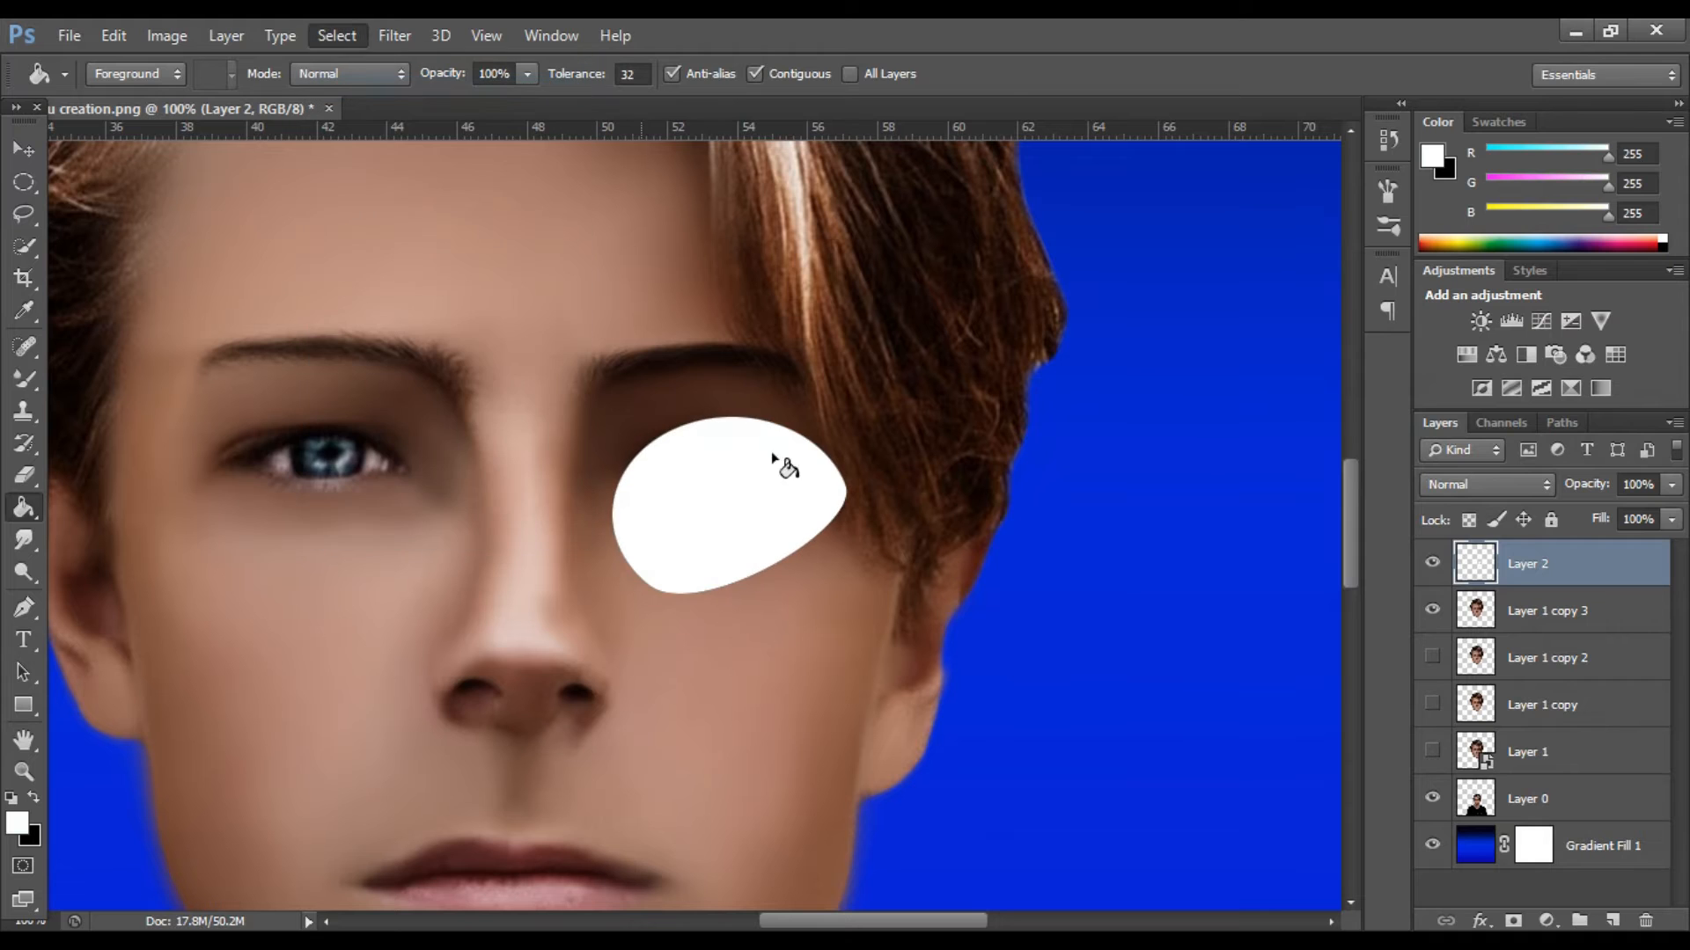
# Rotate the white eye shape about 24° clockwise with Free Transform.
pyautogui.click(23, 149)
pyautogui.hotkey('ctrl', 't')
pyautogui.moveTo(896, 441); pyautogui.dragTo(908, 515)
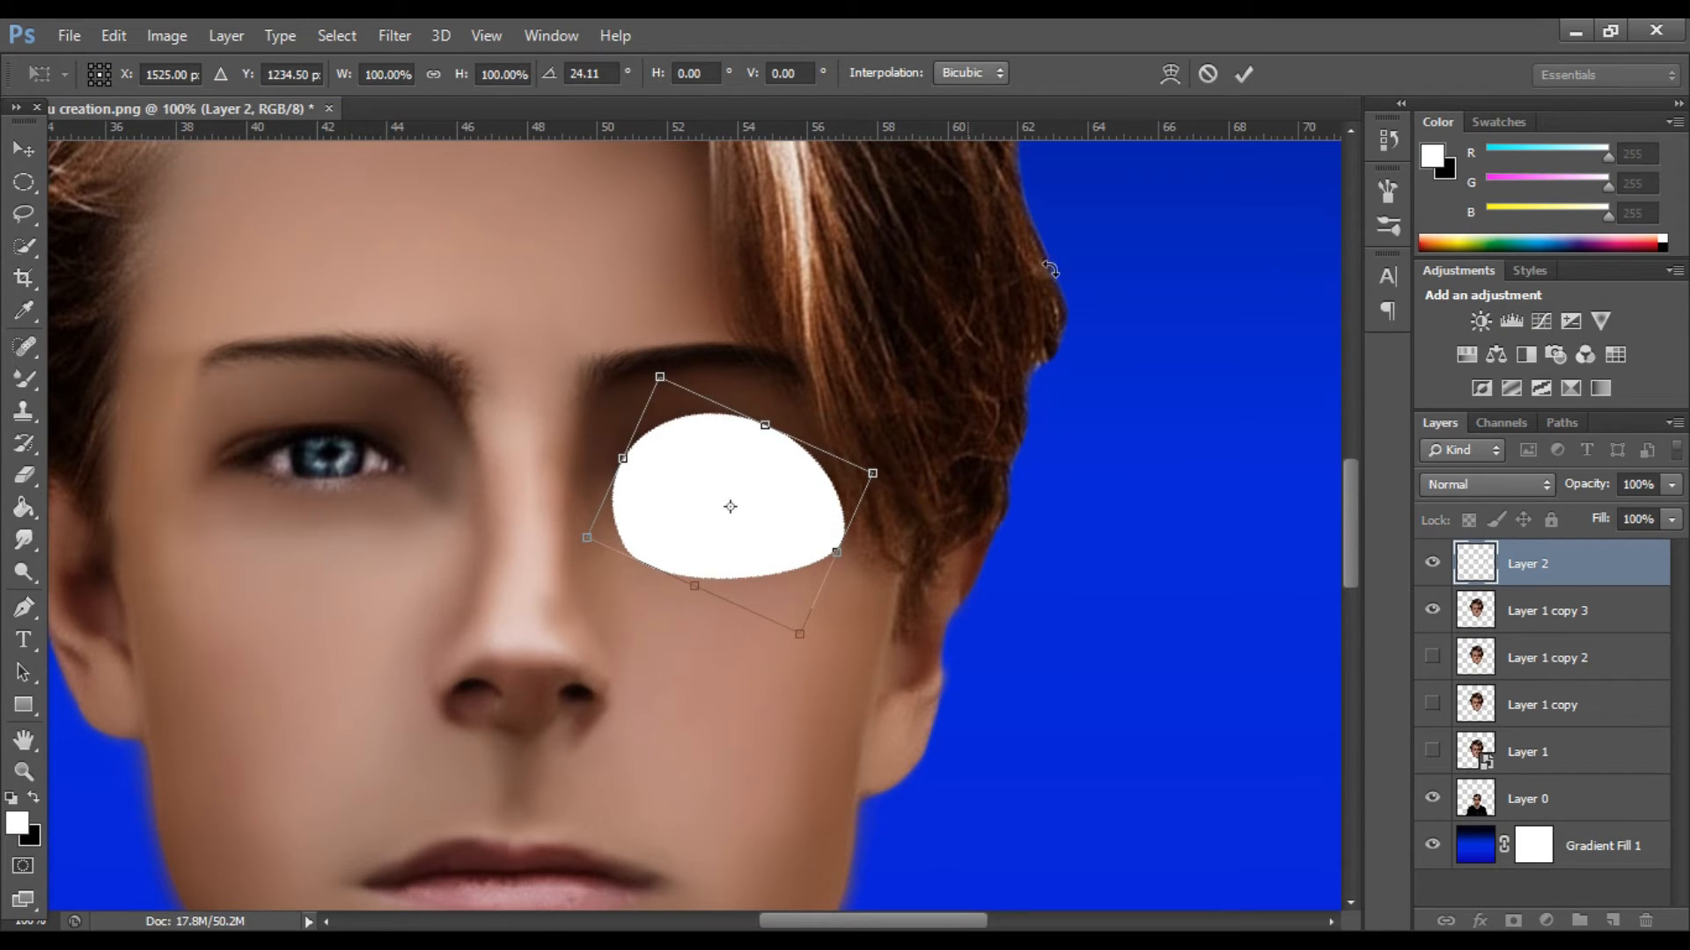
pyautogui.press('Return')
pyautogui.hotkey('ctrl', '+')
pyautogui.hotkey('ctrl', '-')
pyautogui.hotkey('ctrl', '-')
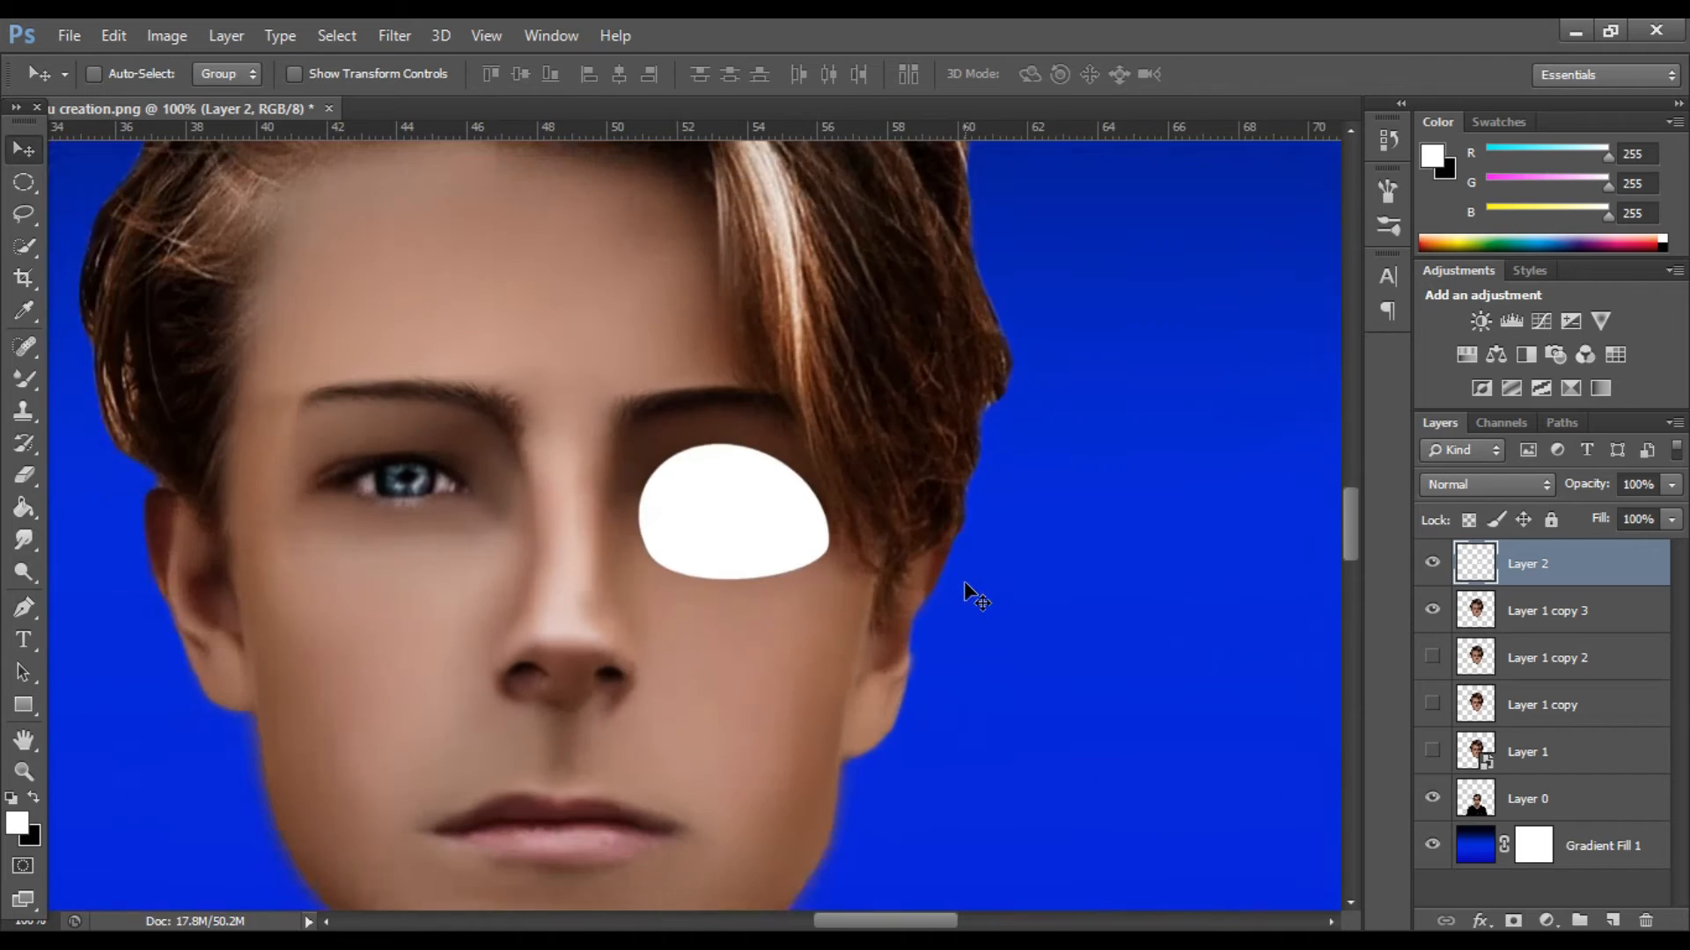
pyautogui.moveTo(748, 516); pyautogui.dragTo(452, 512)
pyautogui.hotkey('ctrl', 'j')
pyautogui.press('Delete')
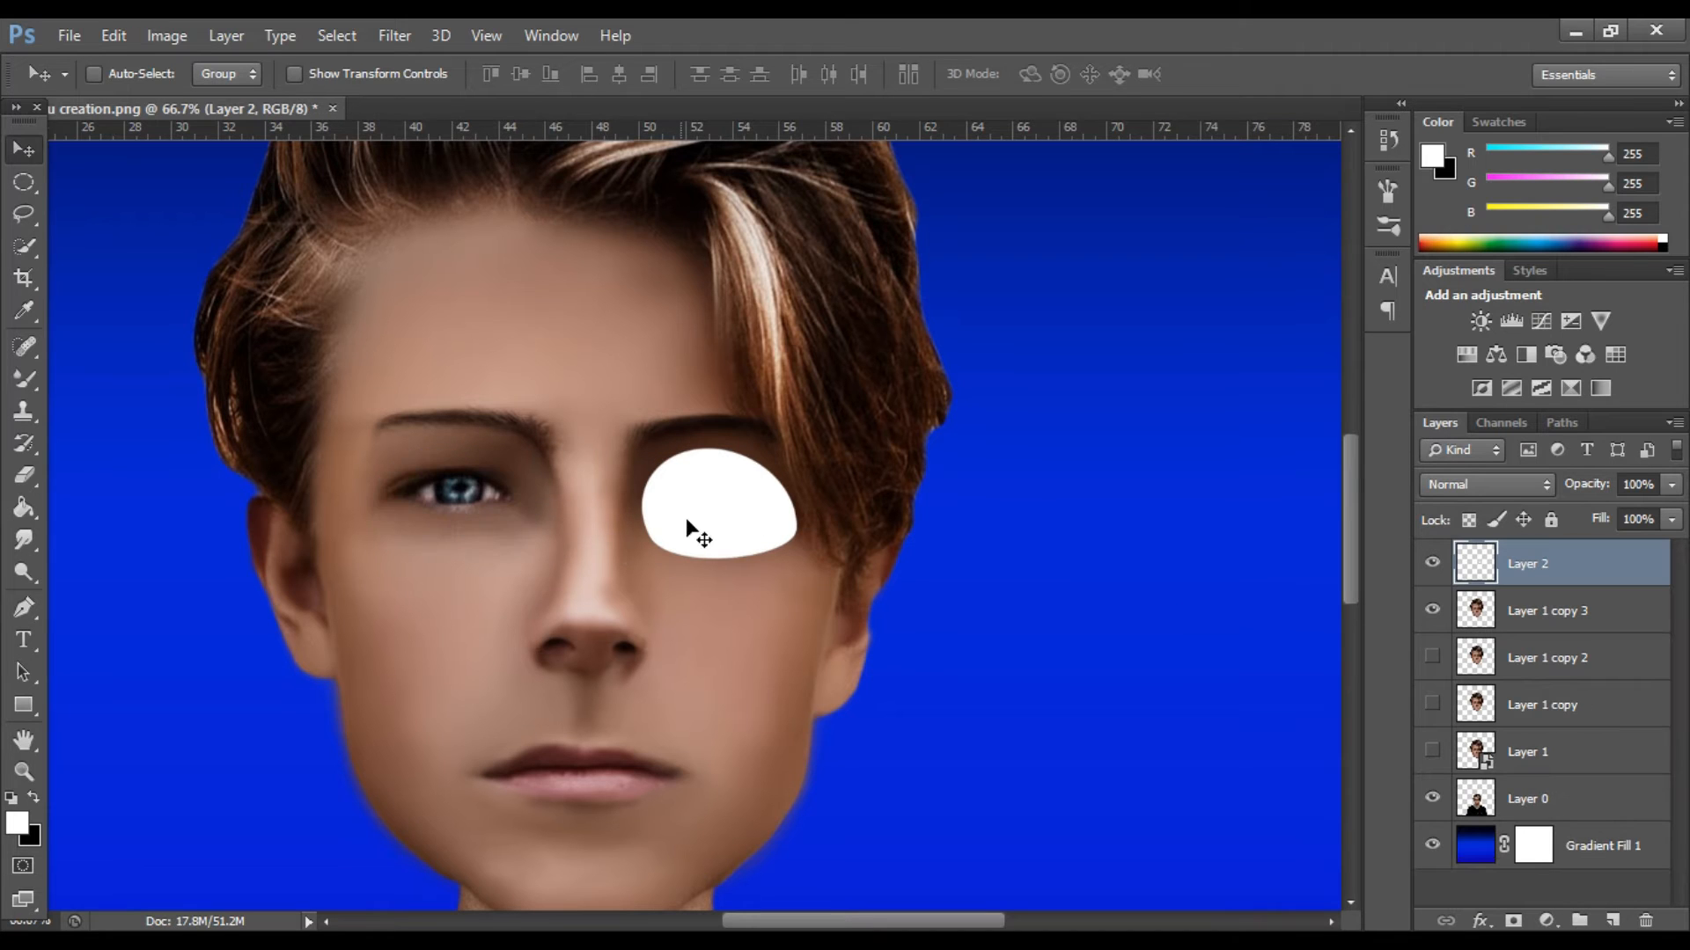
pyautogui.rightClick(1522, 559)
pyautogui.click(945, 555)
# Enlarge the white eye shape slightly and adjust its position over the right-hand eye.
pyautogui.hotkey('ctrl', 't')
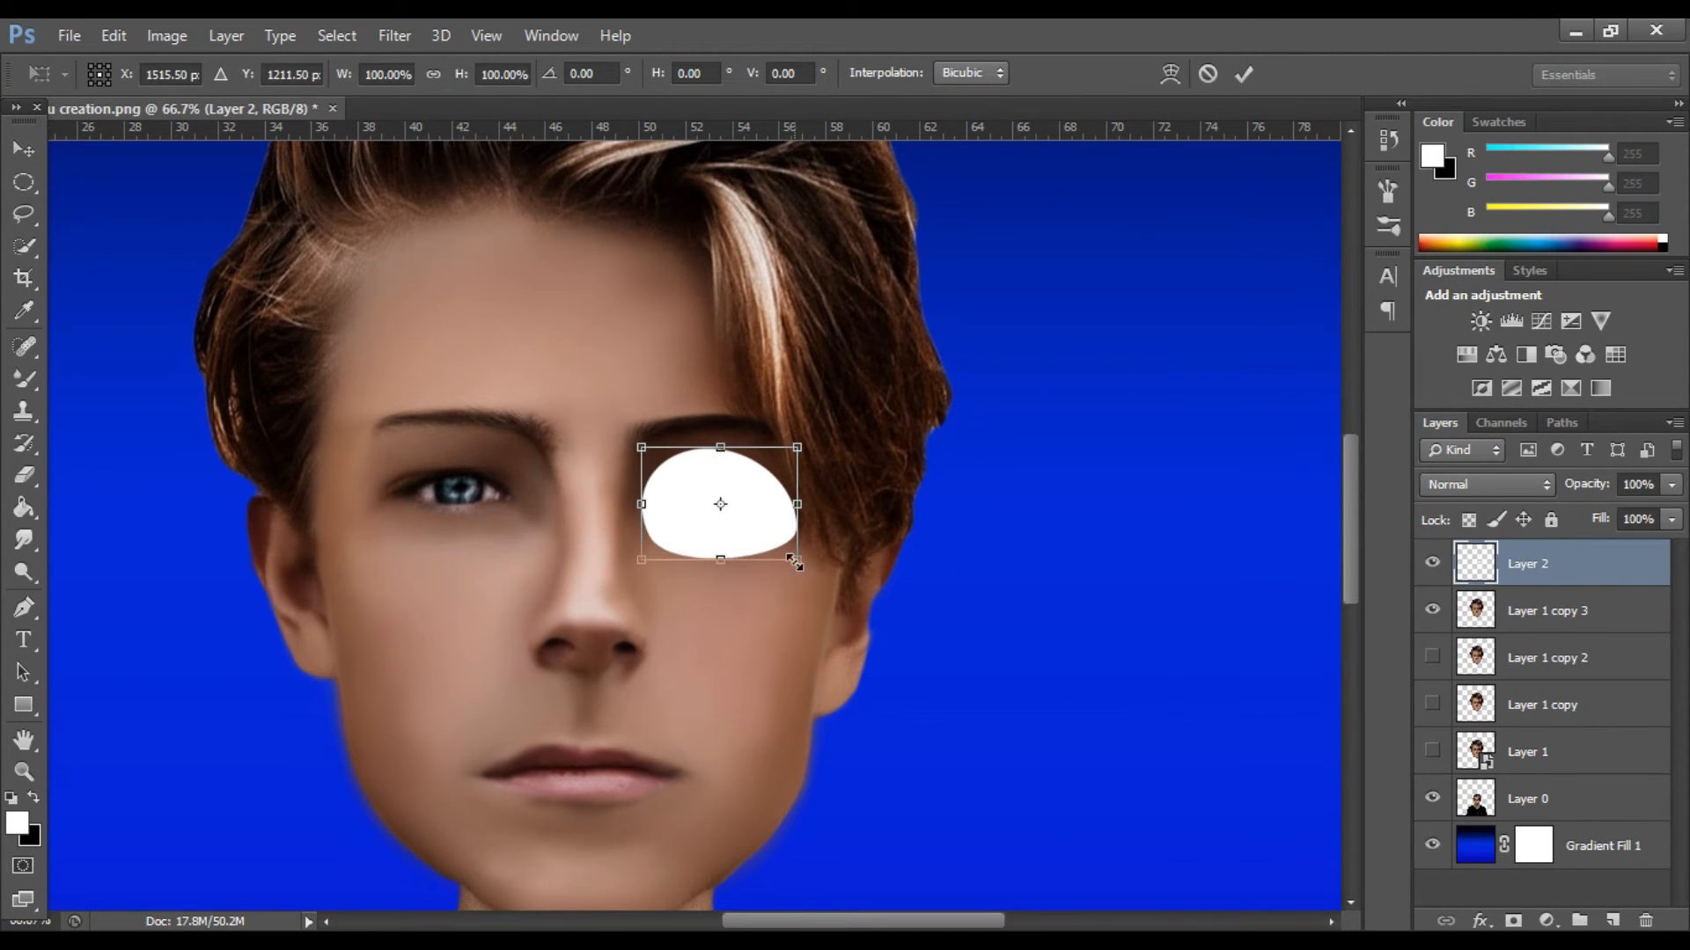
pyautogui.moveTo(800, 564); pyautogui.dragTo(816, 567)
pyautogui.moveTo(813, 510); pyautogui.dragTo(716, 526)
pyautogui.click(1244, 76)
pyautogui.hotkey('ctrl', '-')
pyautogui.hotkey('ctrl', '-')
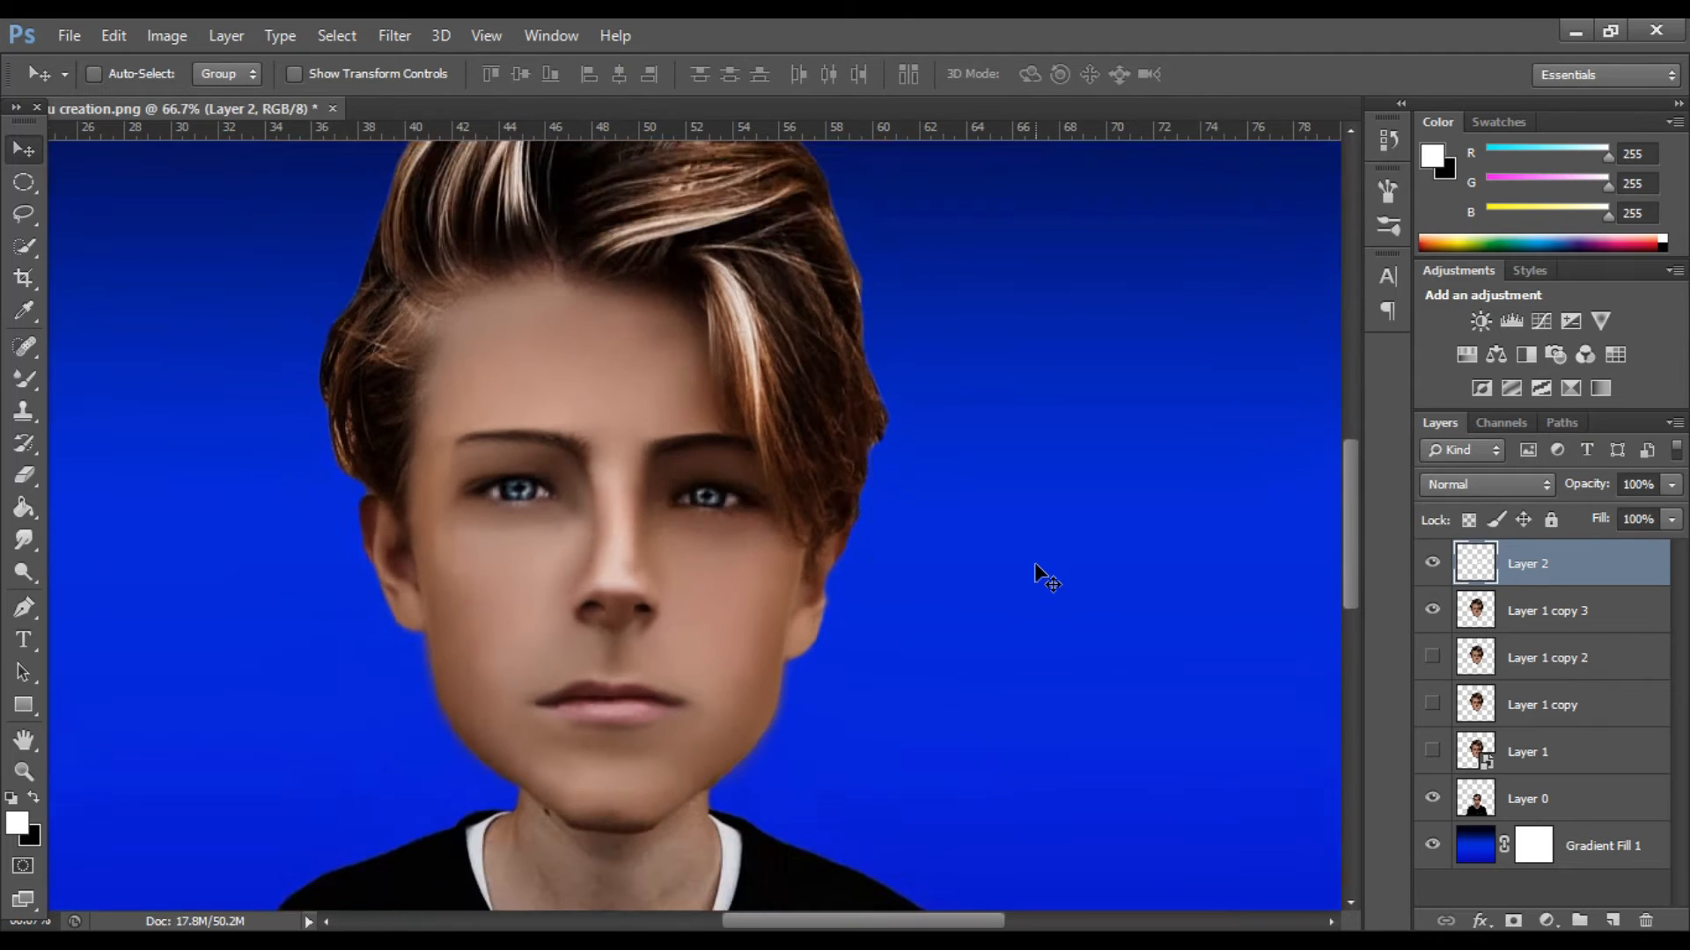
pyautogui.hotkey('ctrl', '-')
pyautogui.hotkey('ctrl', '+')
pyautogui.hotkey('ctrl', '+')
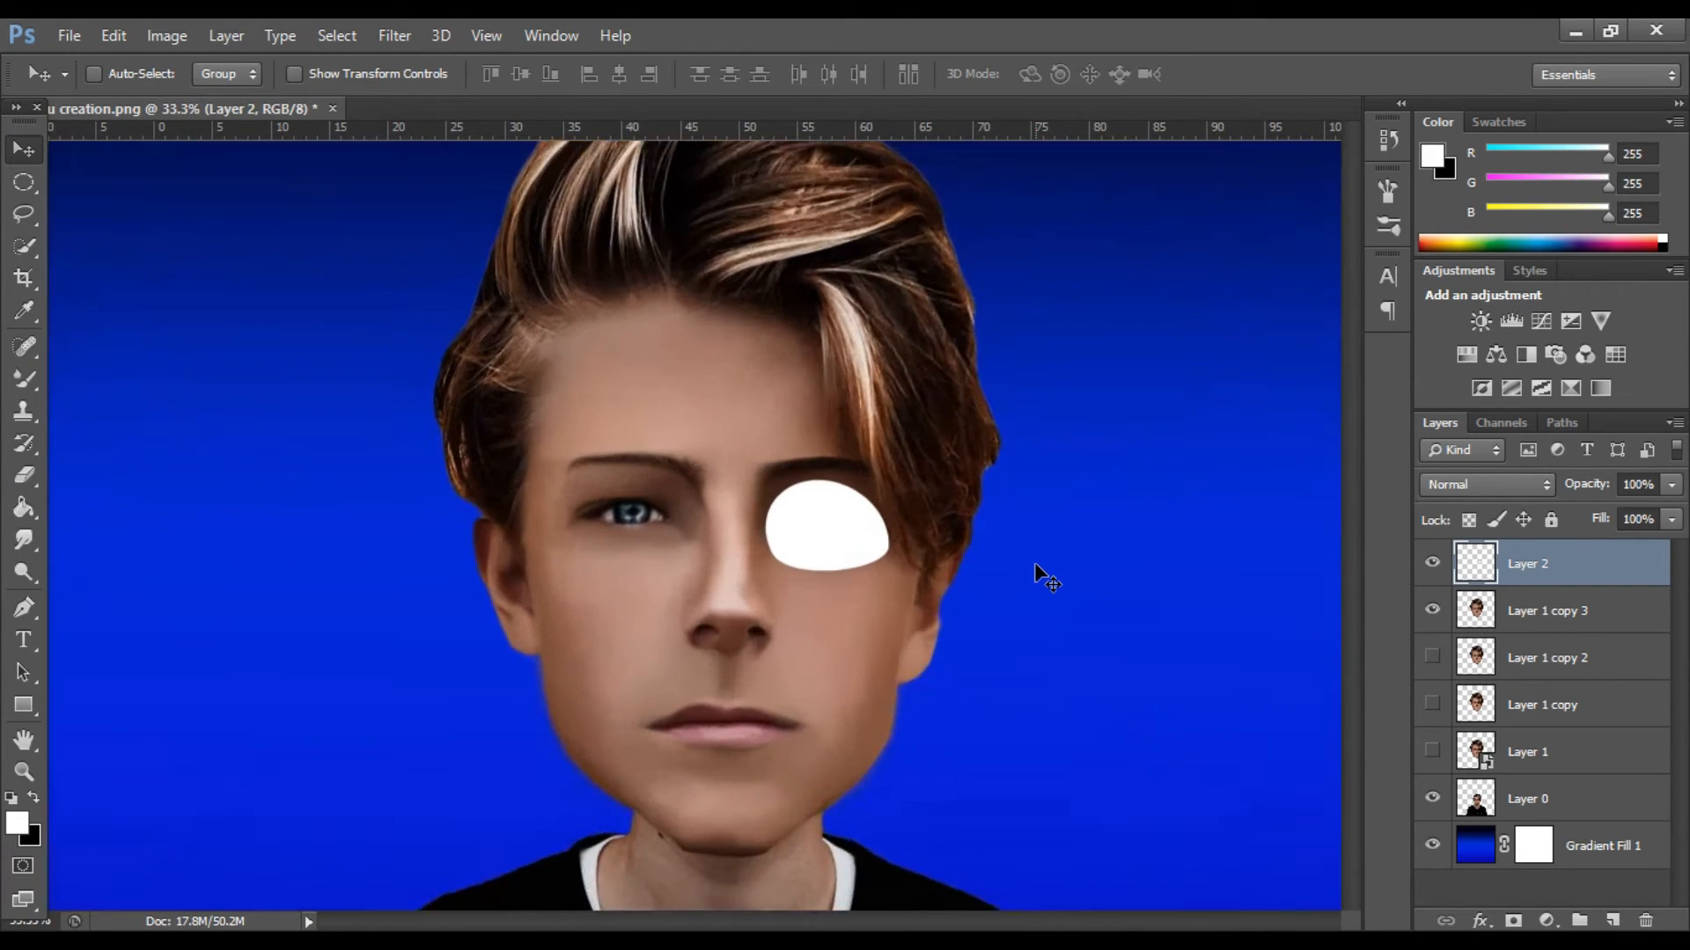
pyautogui.hotkey('ctrl', '+')
pyautogui.moveTo(832, 922); pyautogui.dragTo(856, 926)
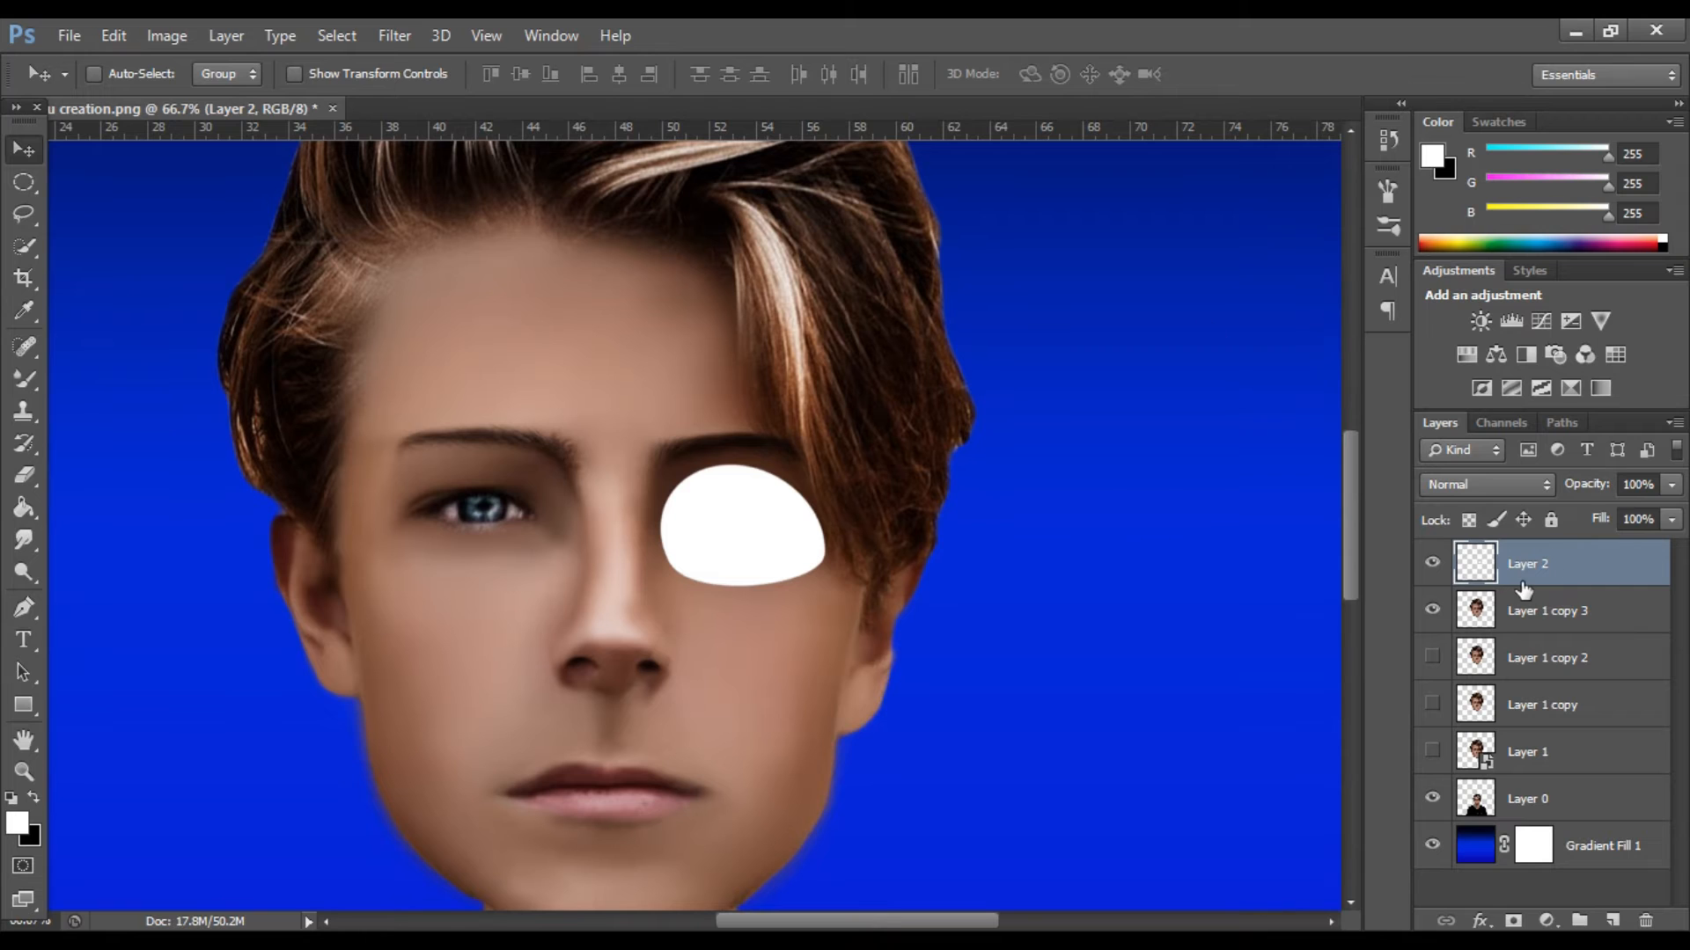
pyautogui.hotkey('ctrl', 'j')
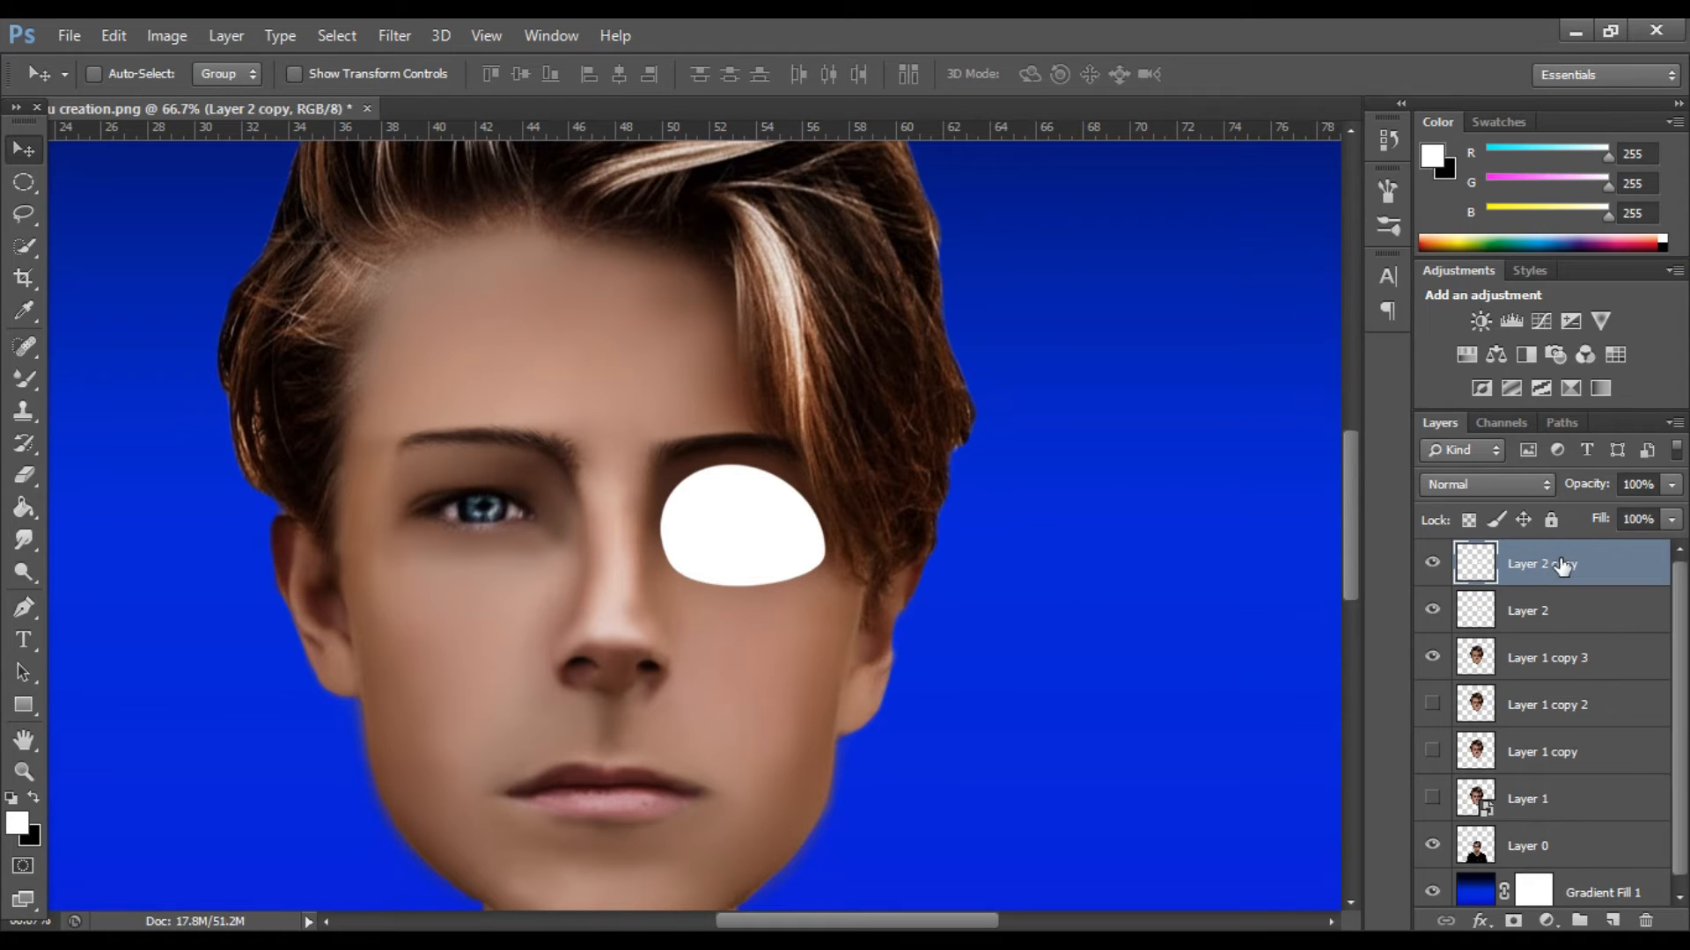
pyautogui.hotkey('ctrl', 'z')
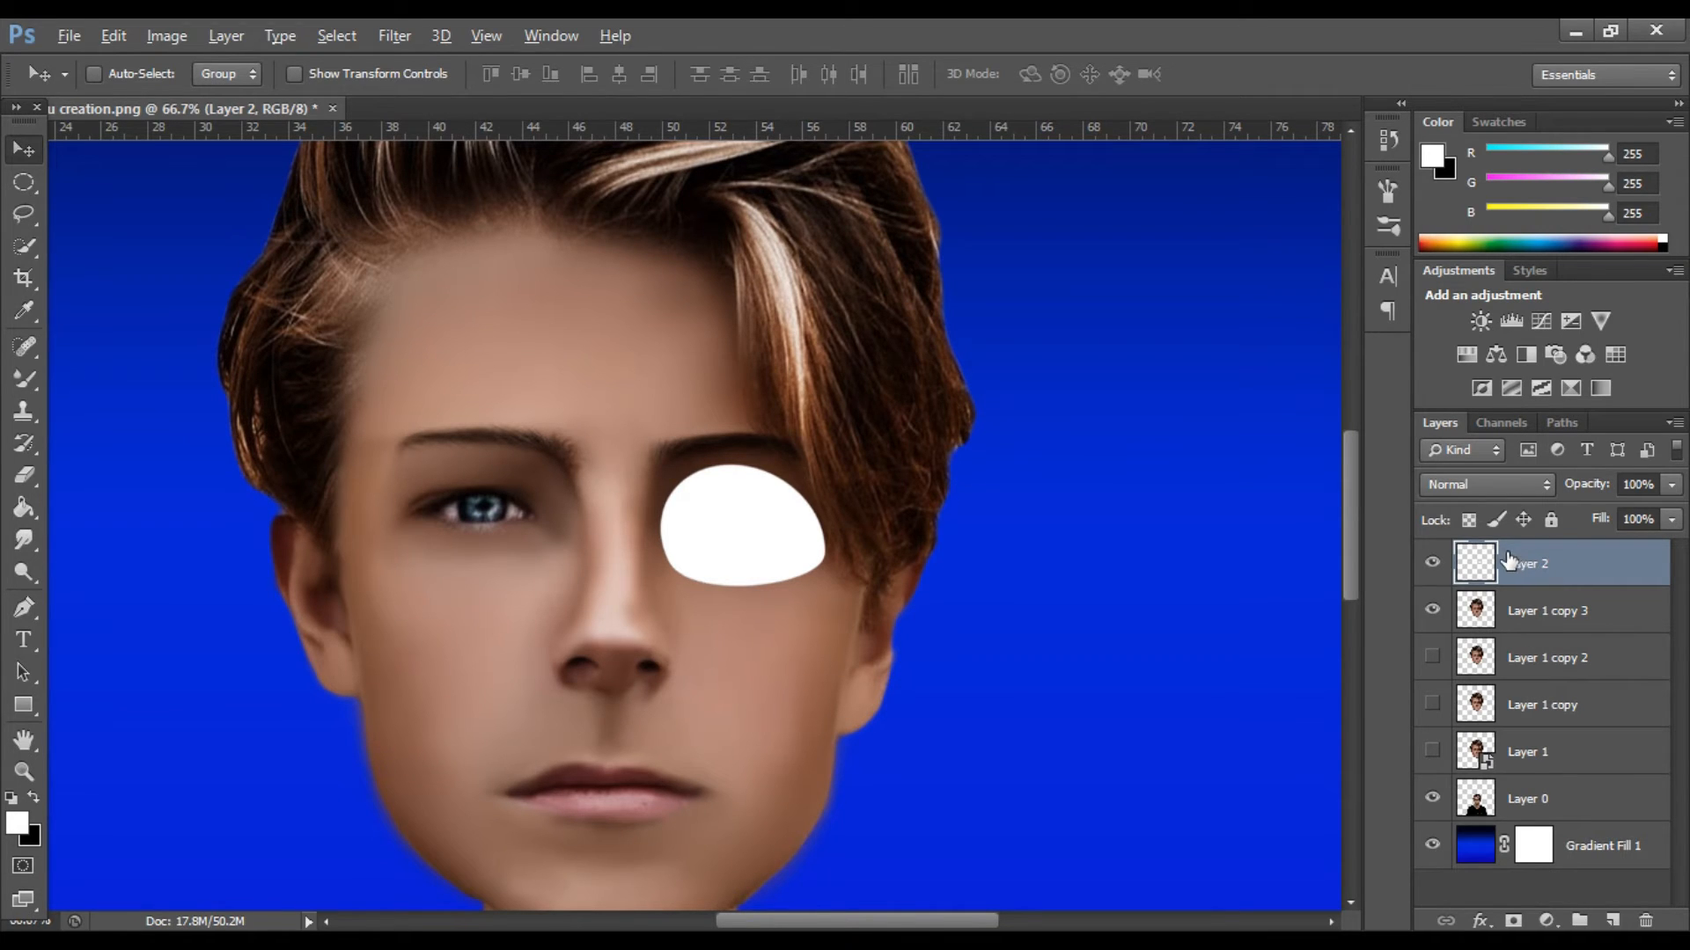
pyautogui.hotkey('ctrl', 'j')
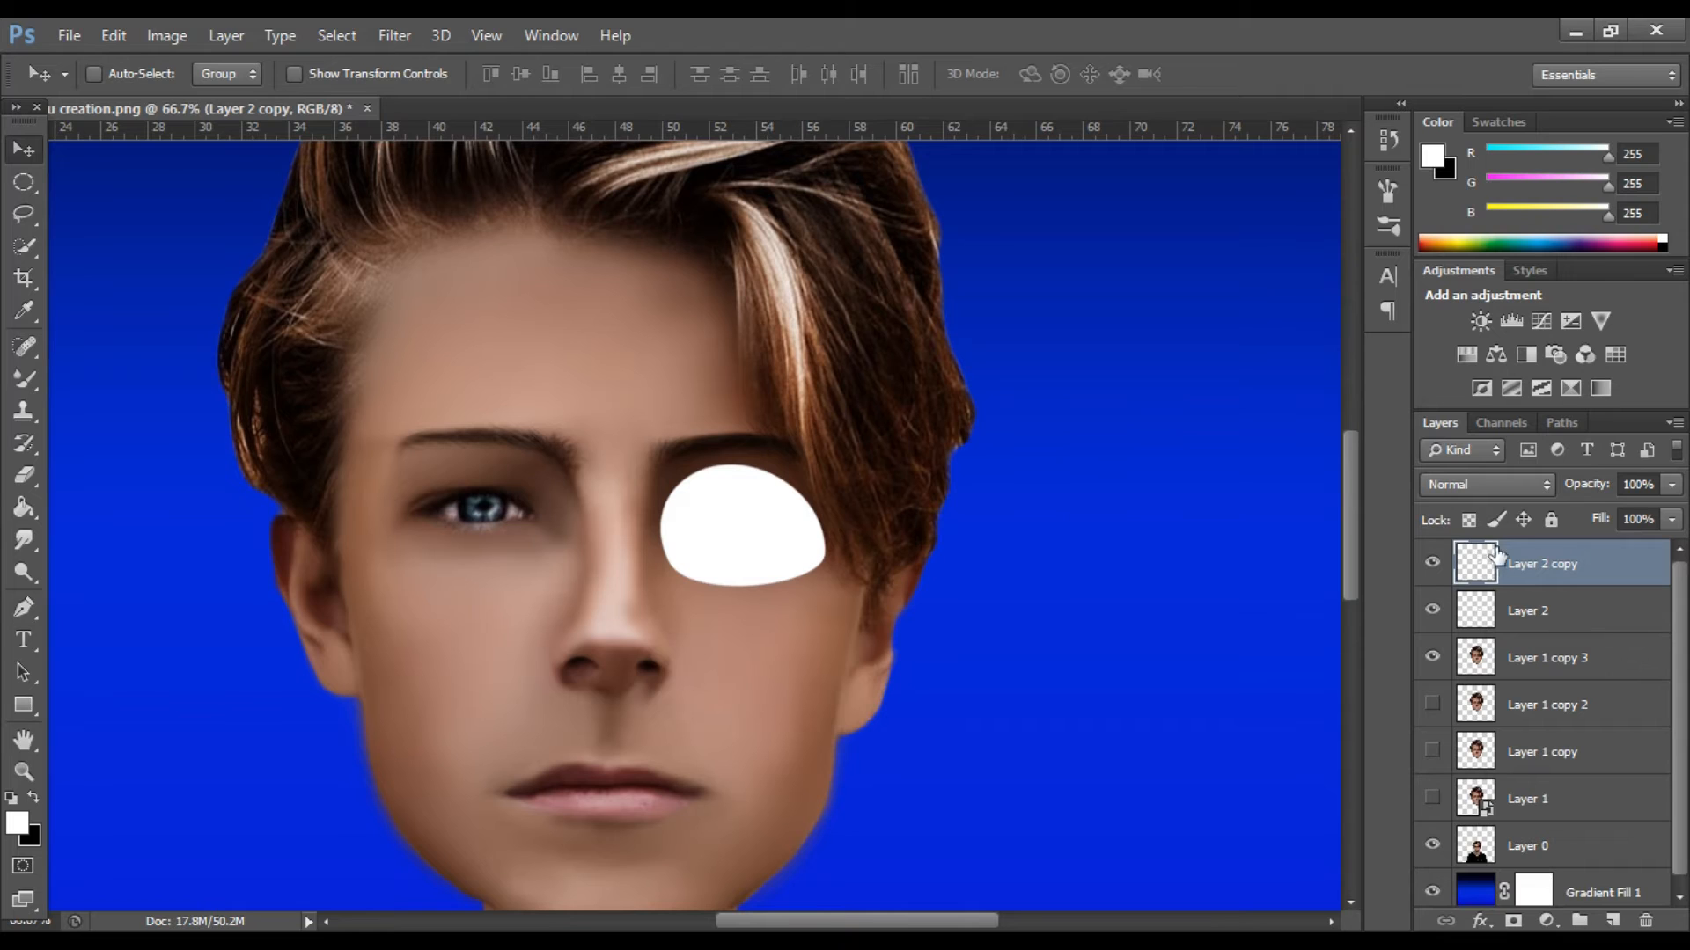
pyautogui.hotkey('ctrl', 'z')
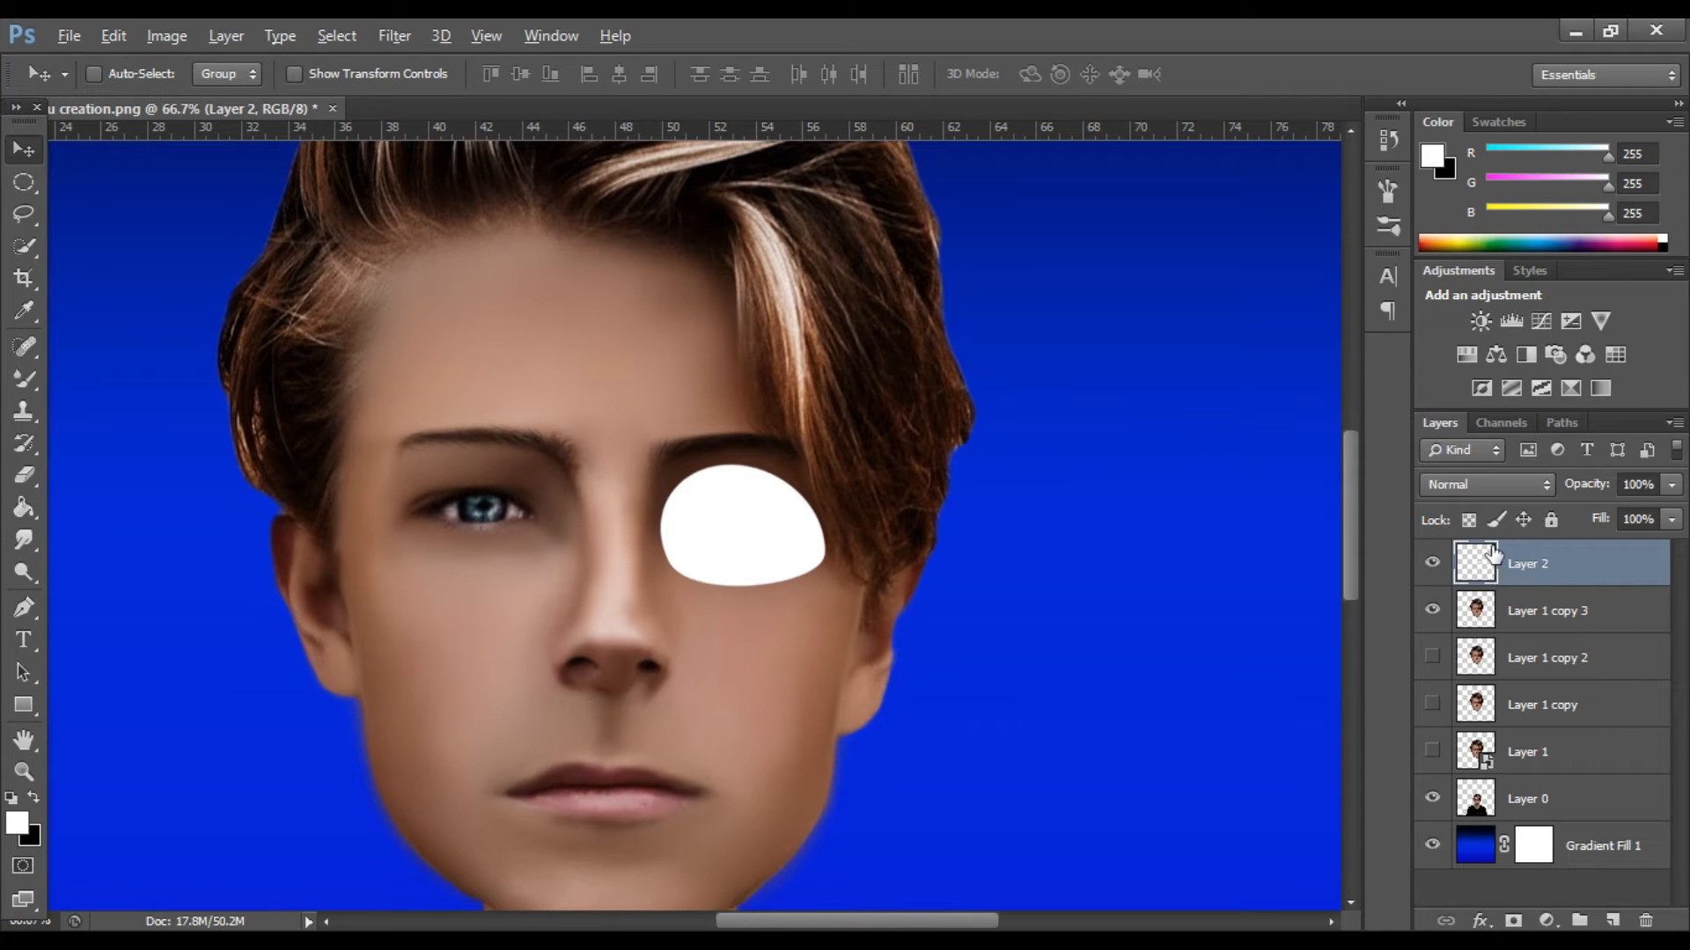
pyautogui.hotkey('ctrl', 'j')
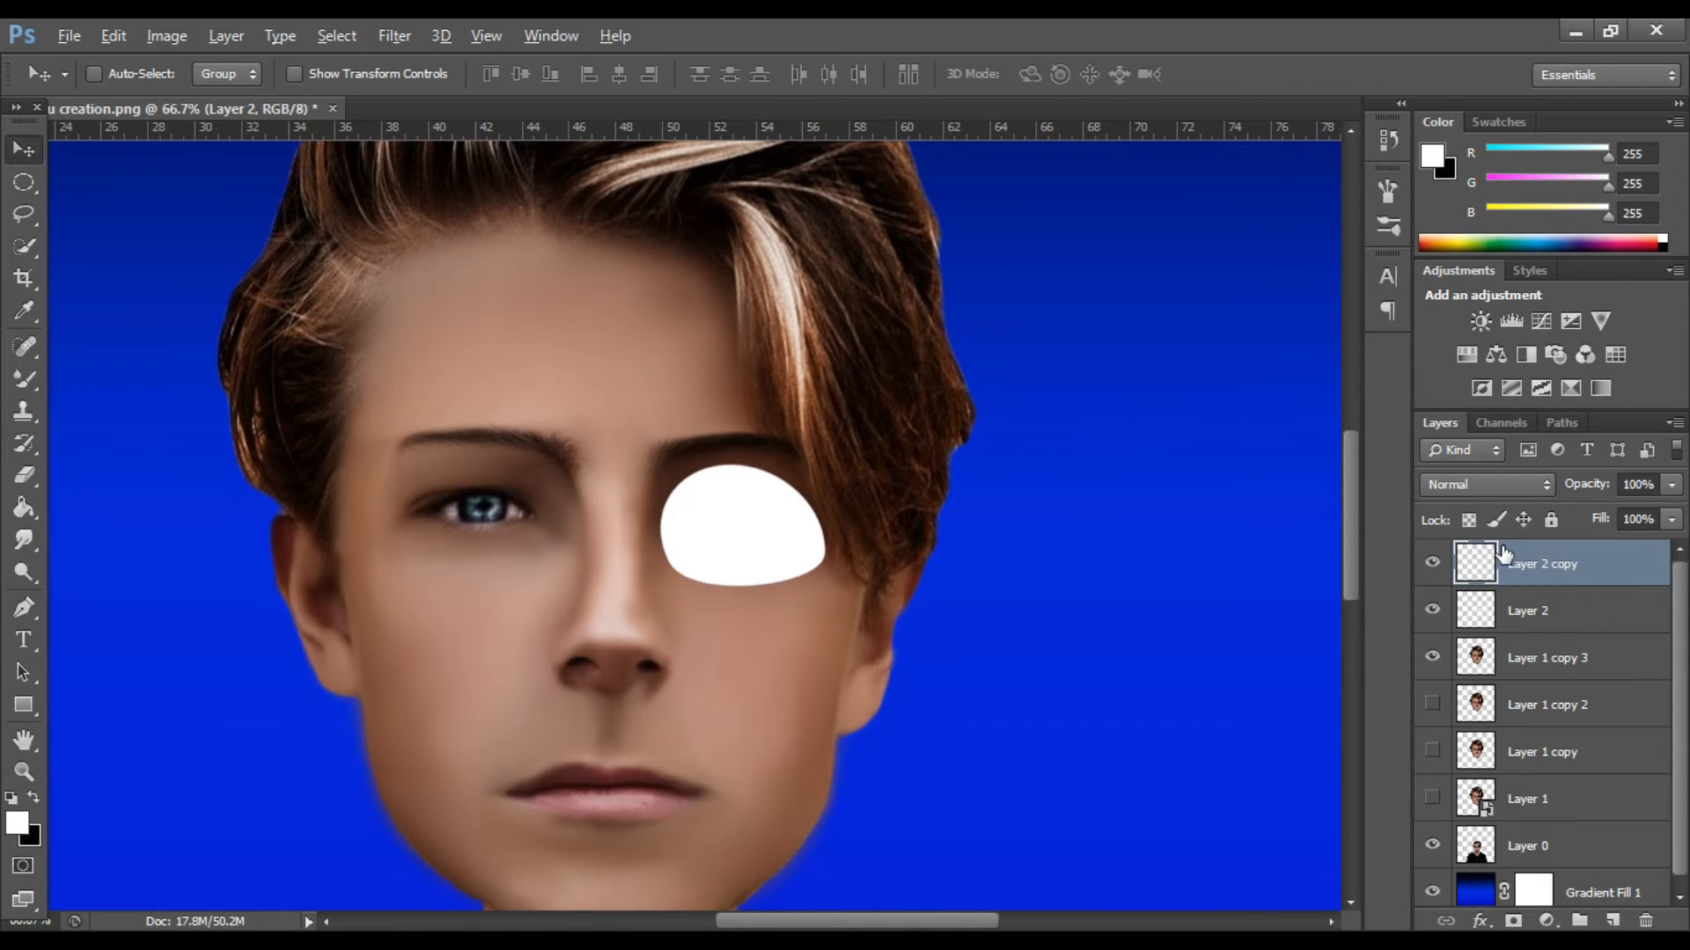
pyautogui.hotkey('ctrl', 'e')
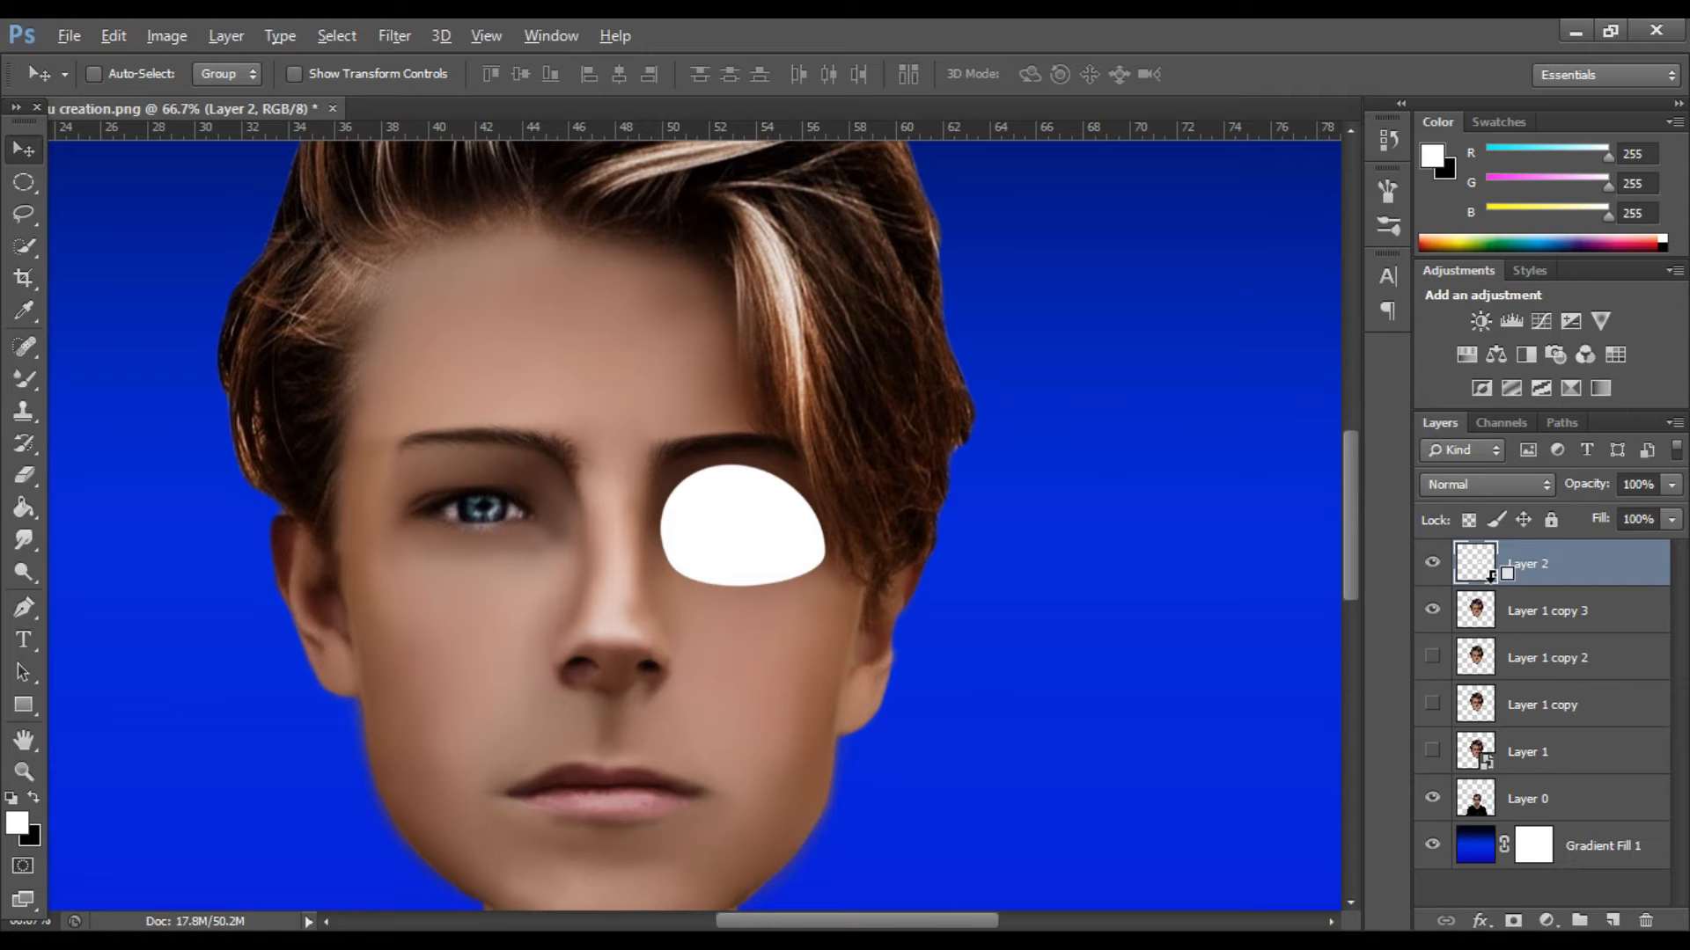
# Delete the layer with the white eye shape and add a new empty layer above the face layer.
pyautogui.keyDown('alt'); pyautogui.click(1496, 576); pyautogui.keyUp('alt')
pyautogui.press('Delete')
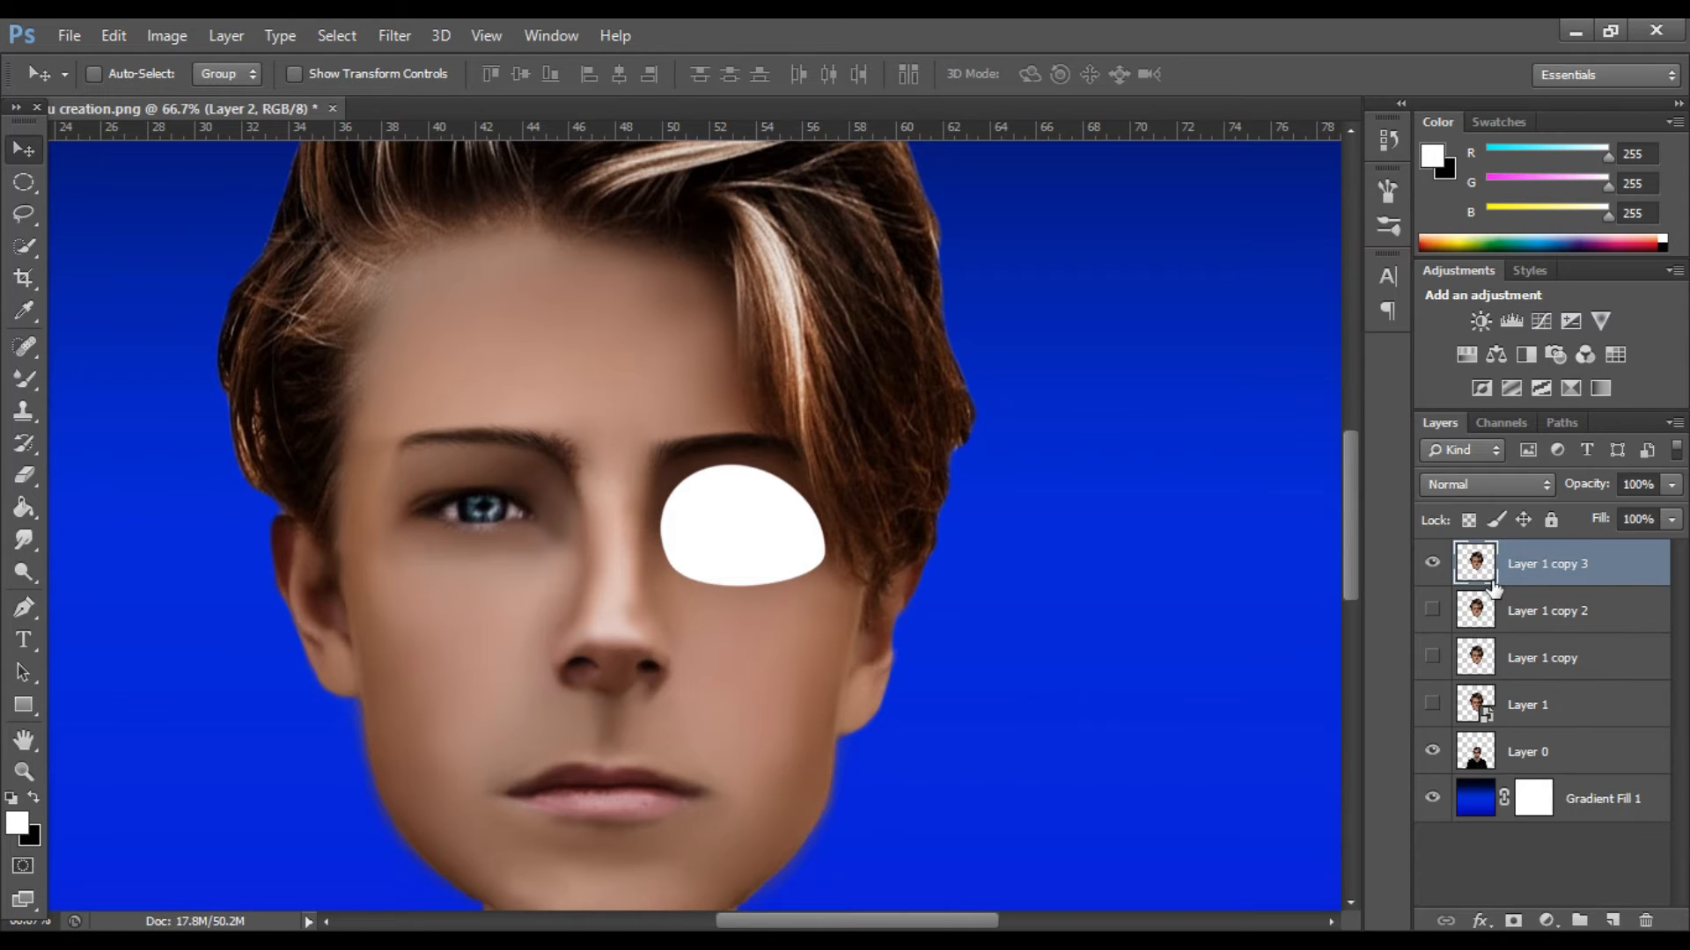
pyautogui.hotkey('ctrl', 'j')
pyautogui.hotkey('ctrl', 'e')
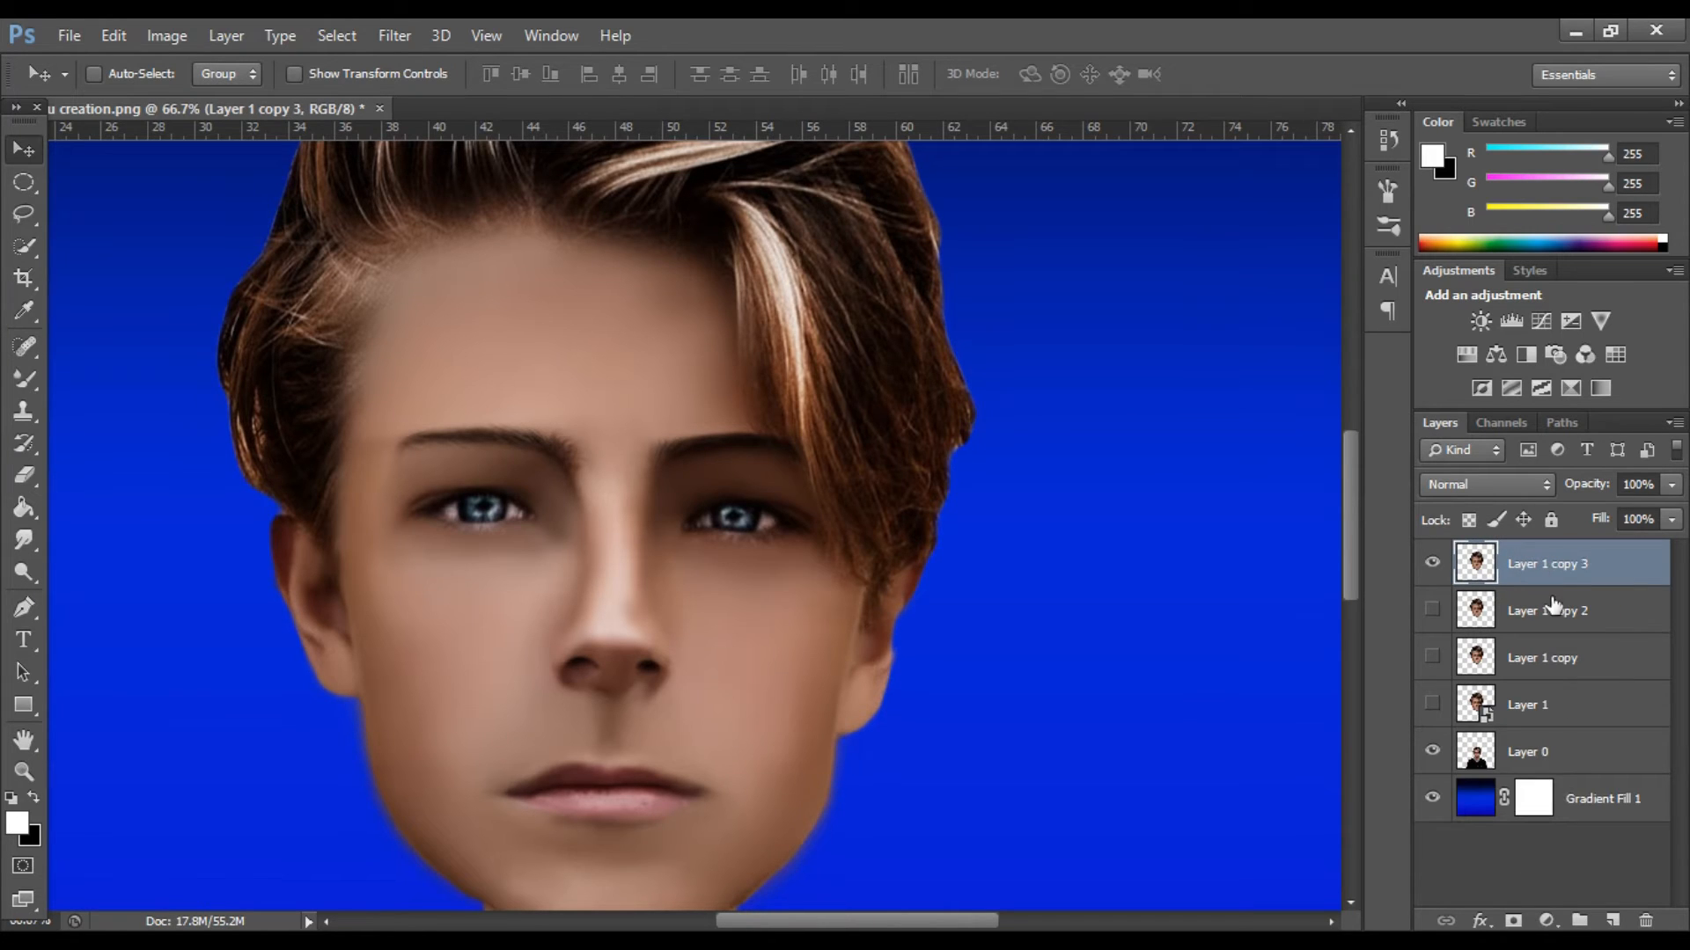
pyautogui.click(1614, 920)
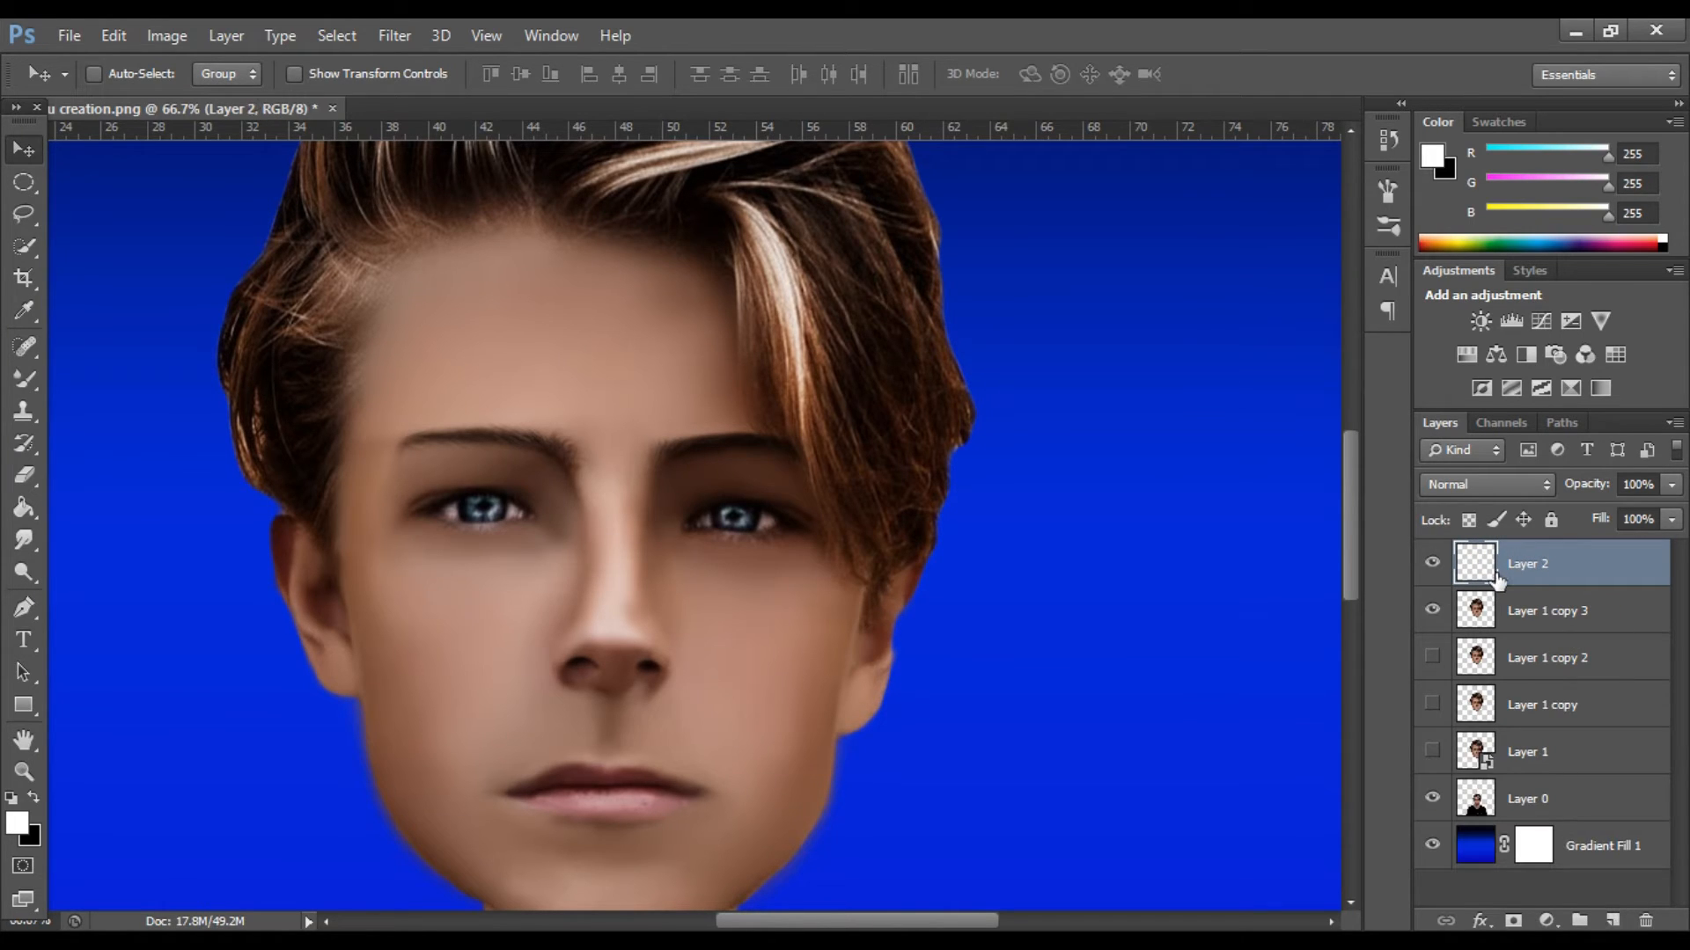
# Undo the new empty layer and the deletion of the white eye shape layer.
pyautogui.hotkey('ctrl', 'alt', 'z')
pyautogui.hotkey('ctrl', 'alt', 'z')
pyautogui.hotkey('ctrl', 'alt', 'z')
pyautogui.hotkey('ctrl', 'alt', 'z')
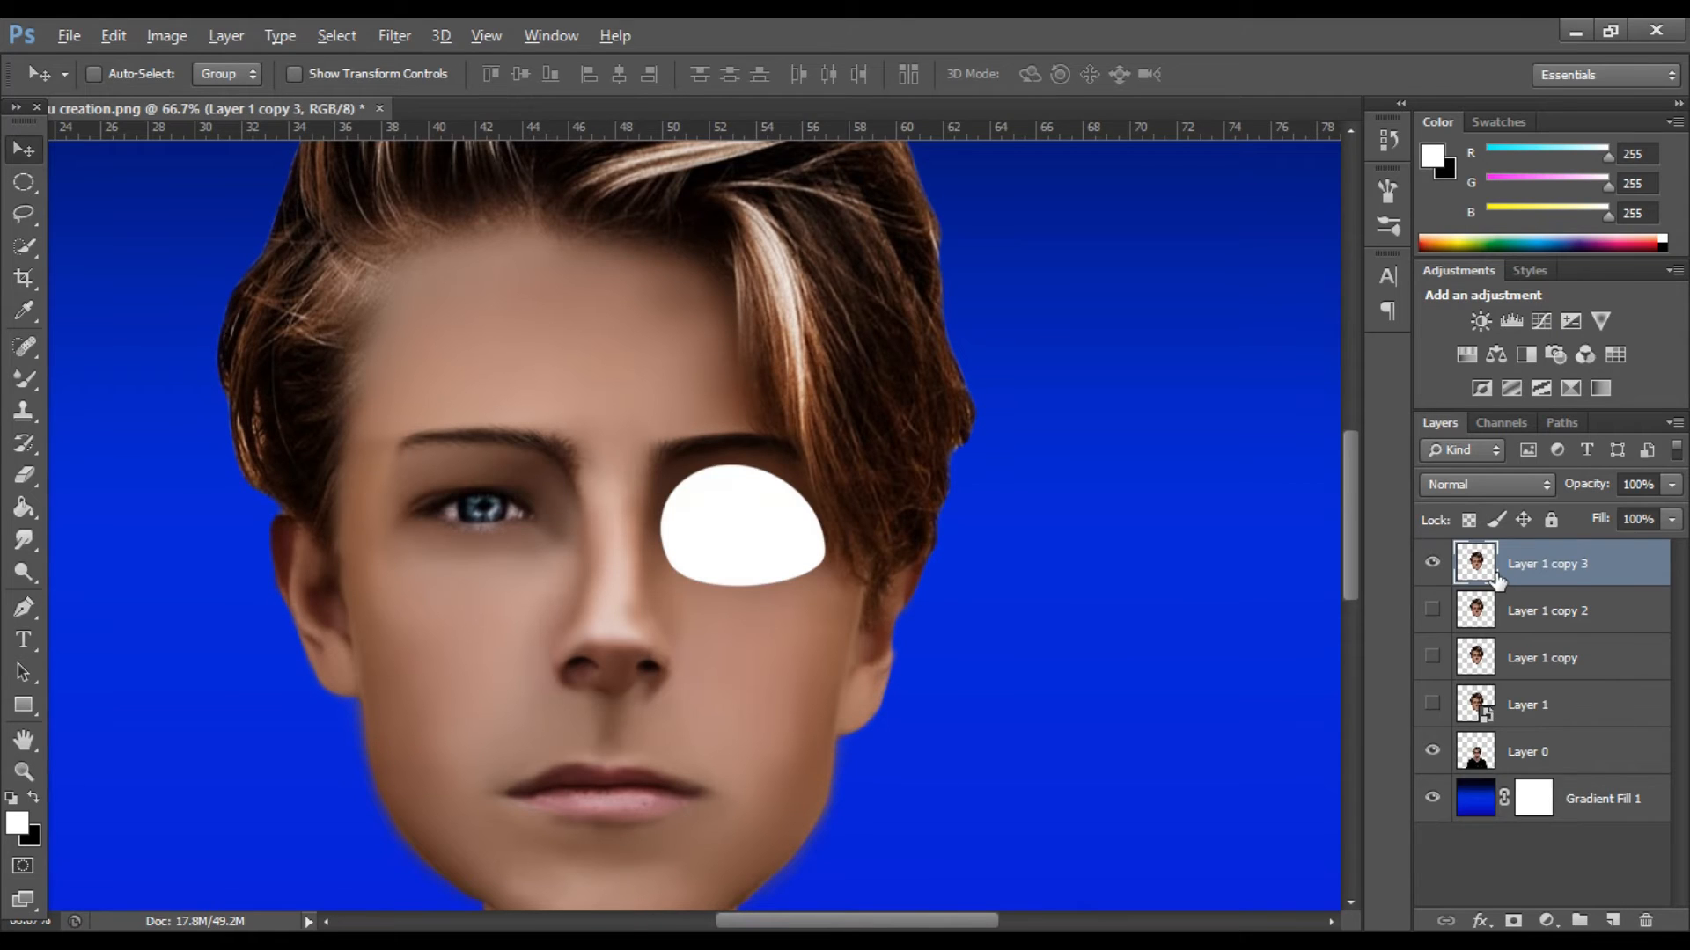
pyautogui.keyDown('alt'); pyautogui.click(1503, 581); pyautogui.keyUp('alt')
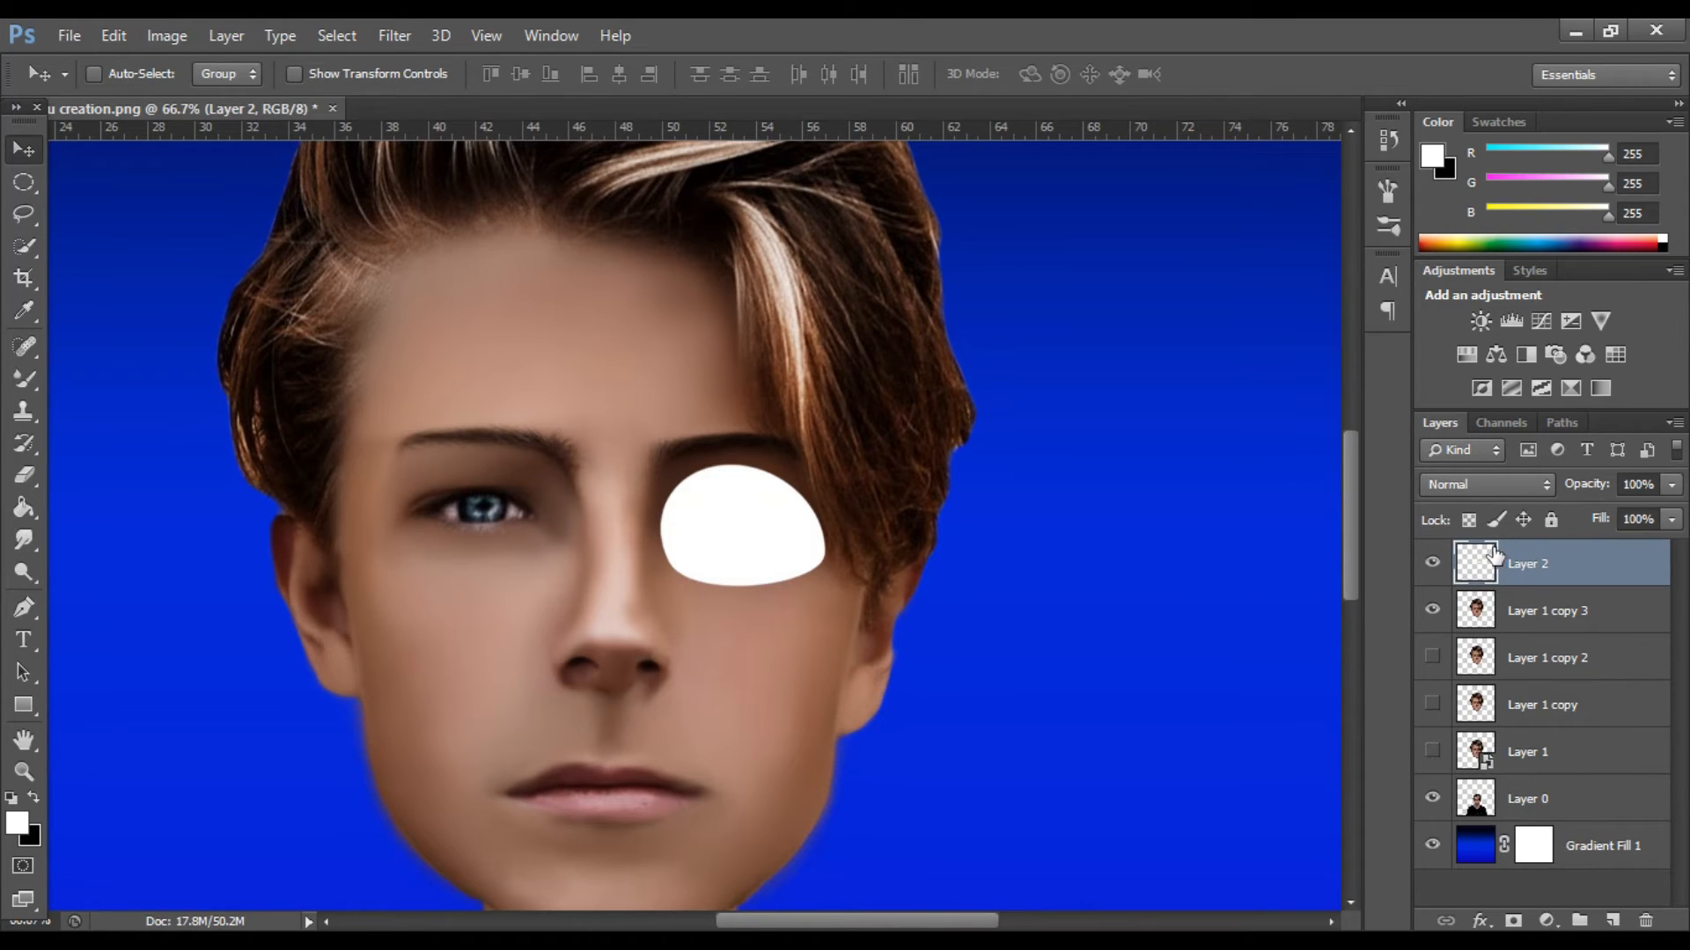
pyautogui.press('alt')
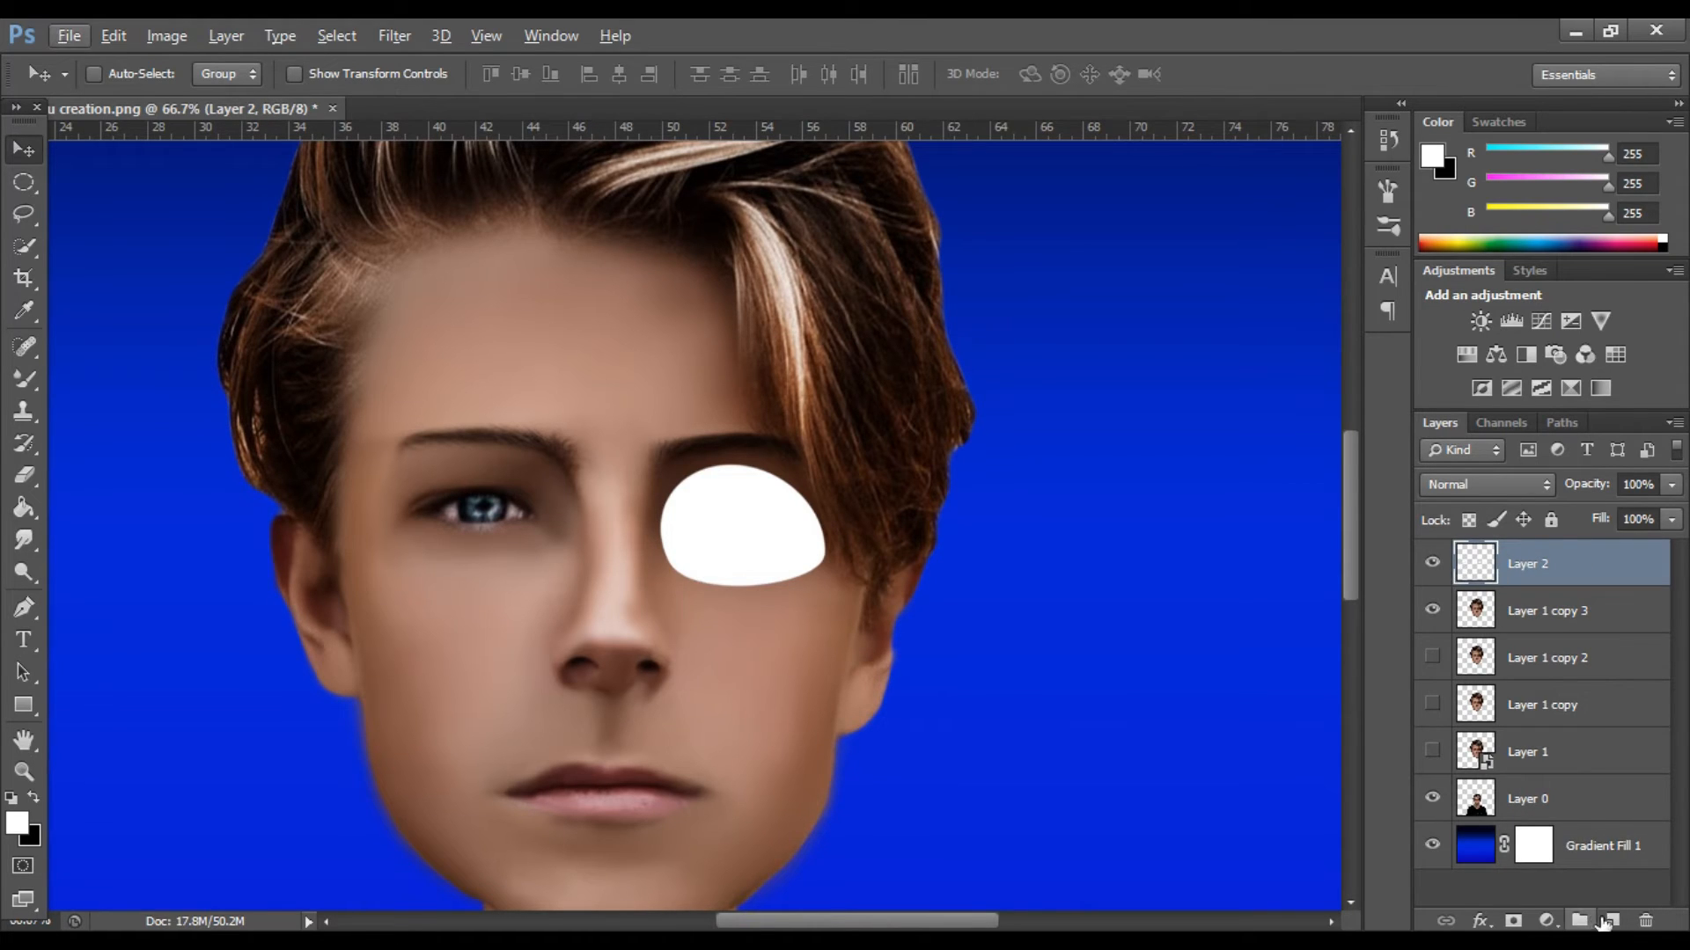
pyautogui.press('alt')
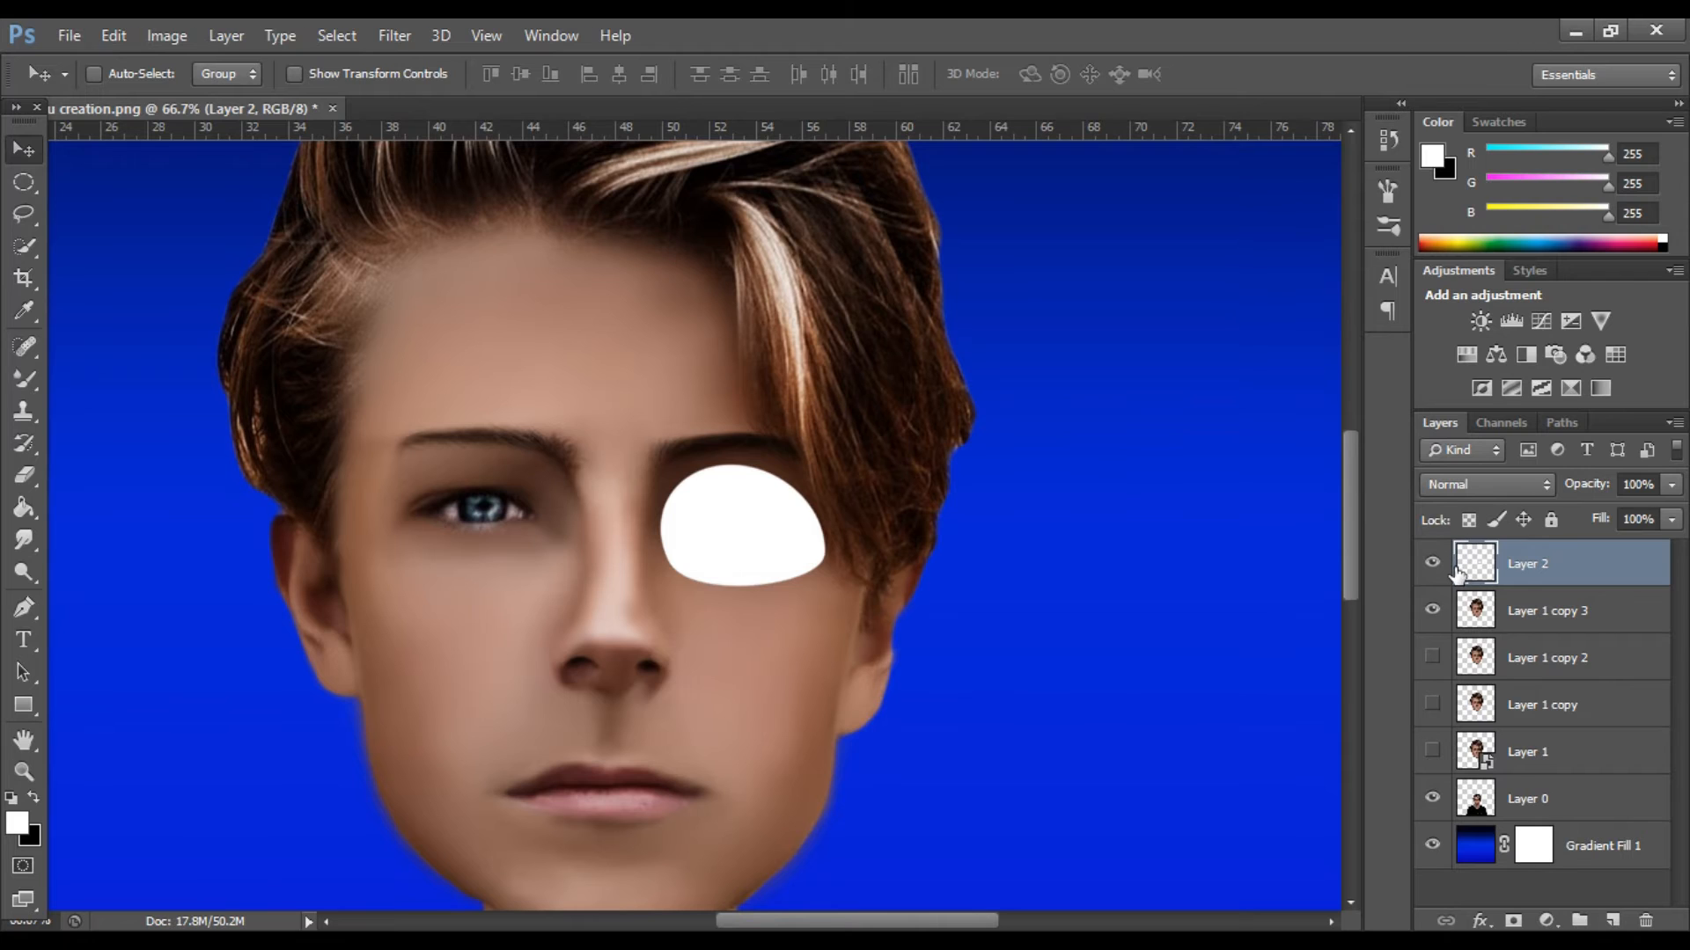
# Try a duplicate of the white eye shape clipped to Layer 2 in Multiply mode, and delete it.
pyautogui.moveTo(1497, 578); pyautogui.dragTo(1486, 542)
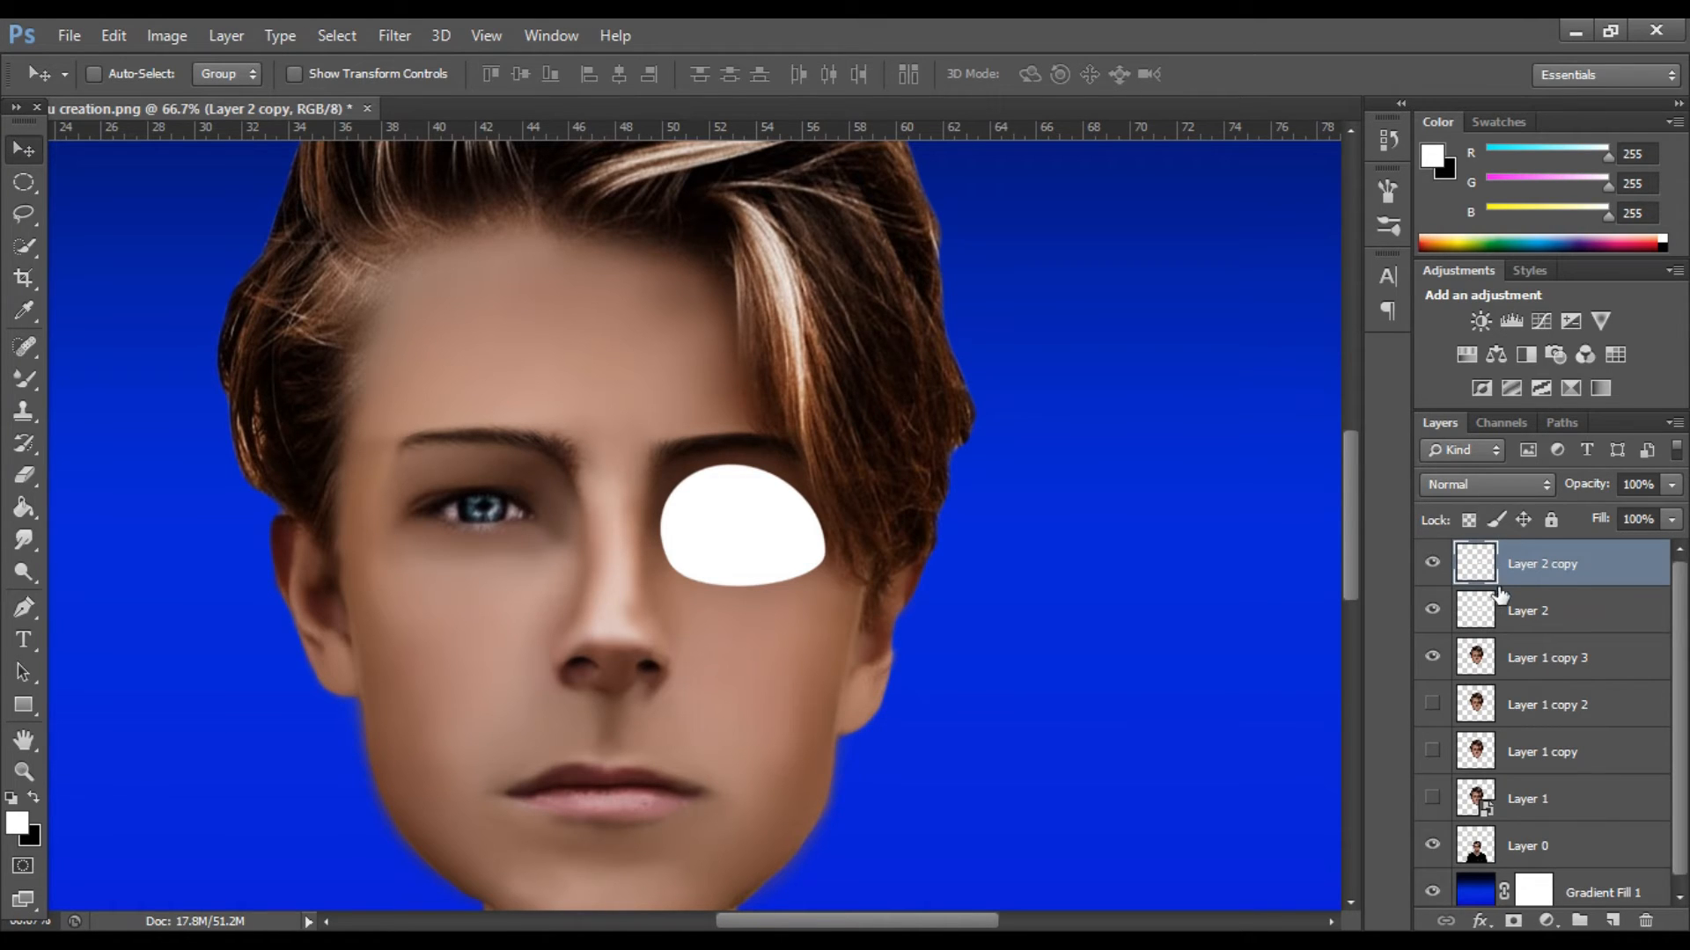
pyautogui.click(1483, 486)
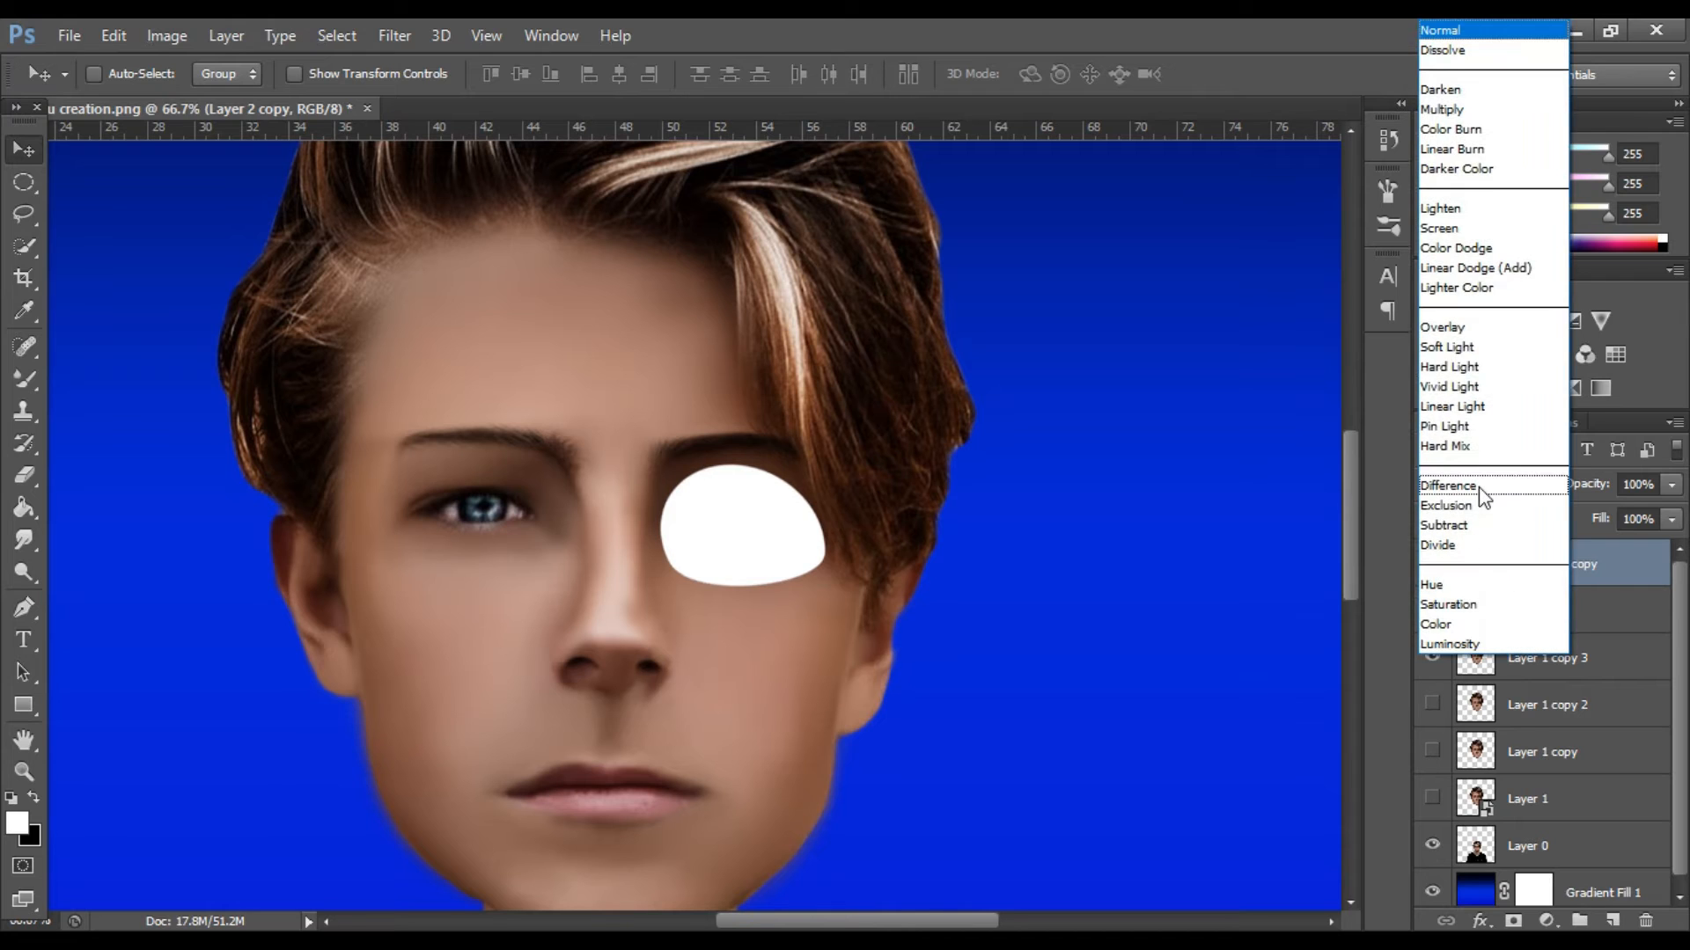
pyautogui.click(1451, 110)
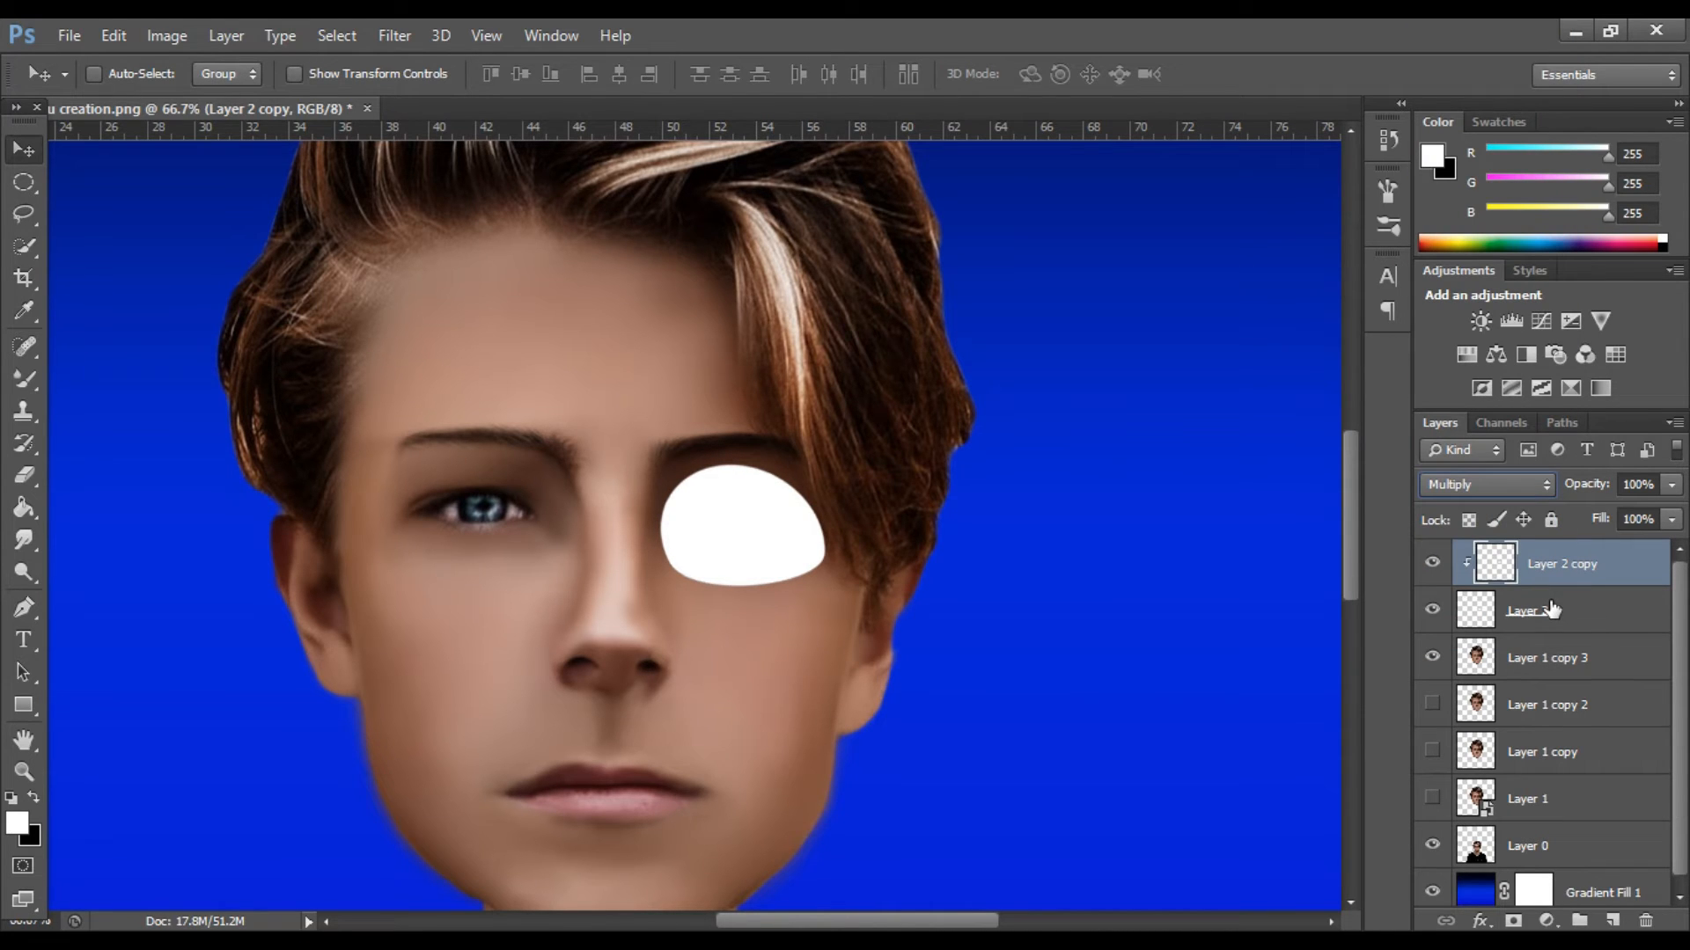
pyautogui.click(1645, 921)
# Duplicate the white eye shape on Layer 2 and set the duplicate's blend mode to Multiply.
pyautogui.click(757, 392)
pyautogui.hotkey('ctrl', 'j')
pyautogui.click(1470, 483)
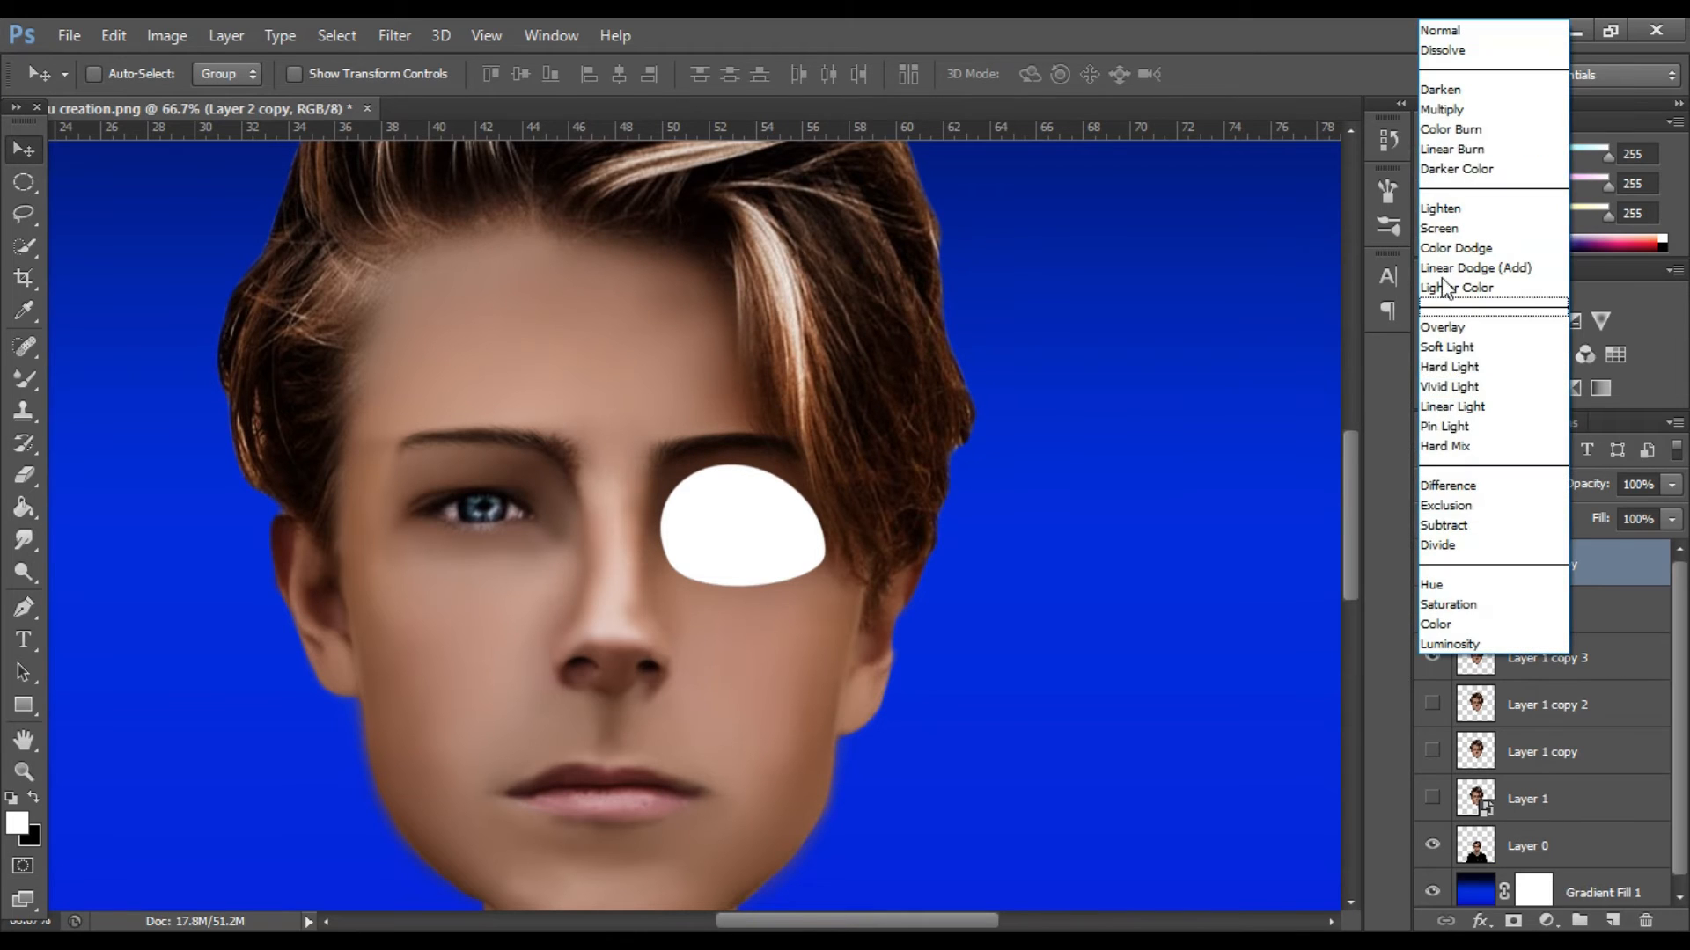
pyautogui.click(1442, 109)
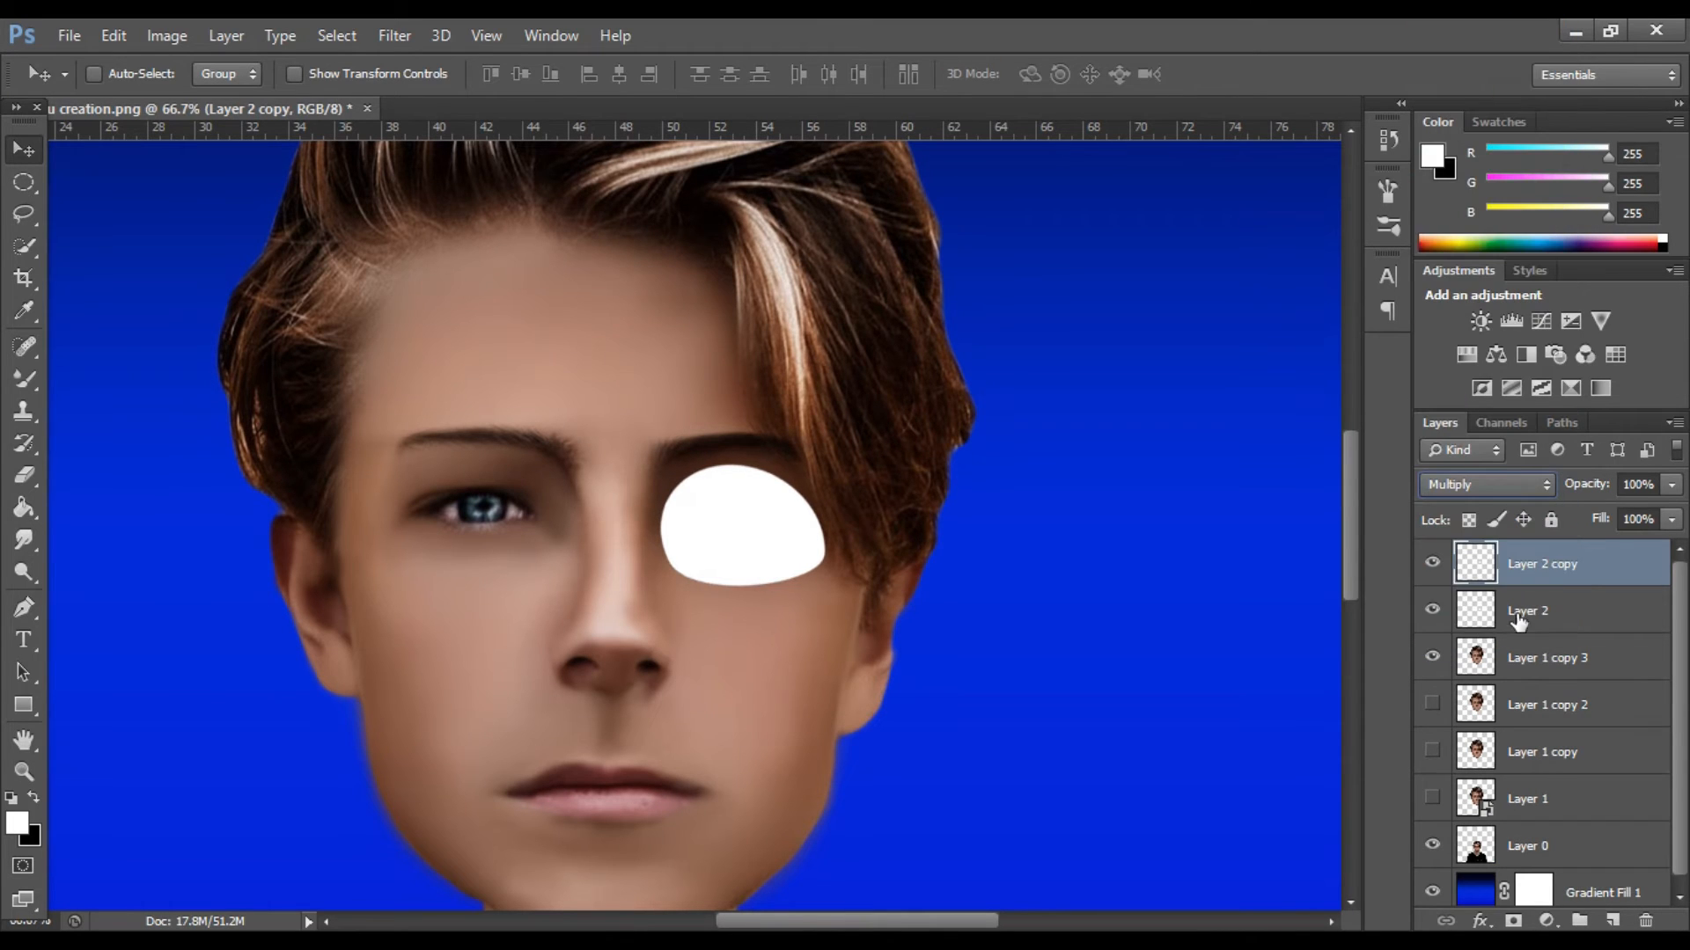
# Add a Drop Shadow to Layer 2 with angle -94°, distance 8 px, spread 8 % and size 10 px.
pyautogui.click(1535, 604)
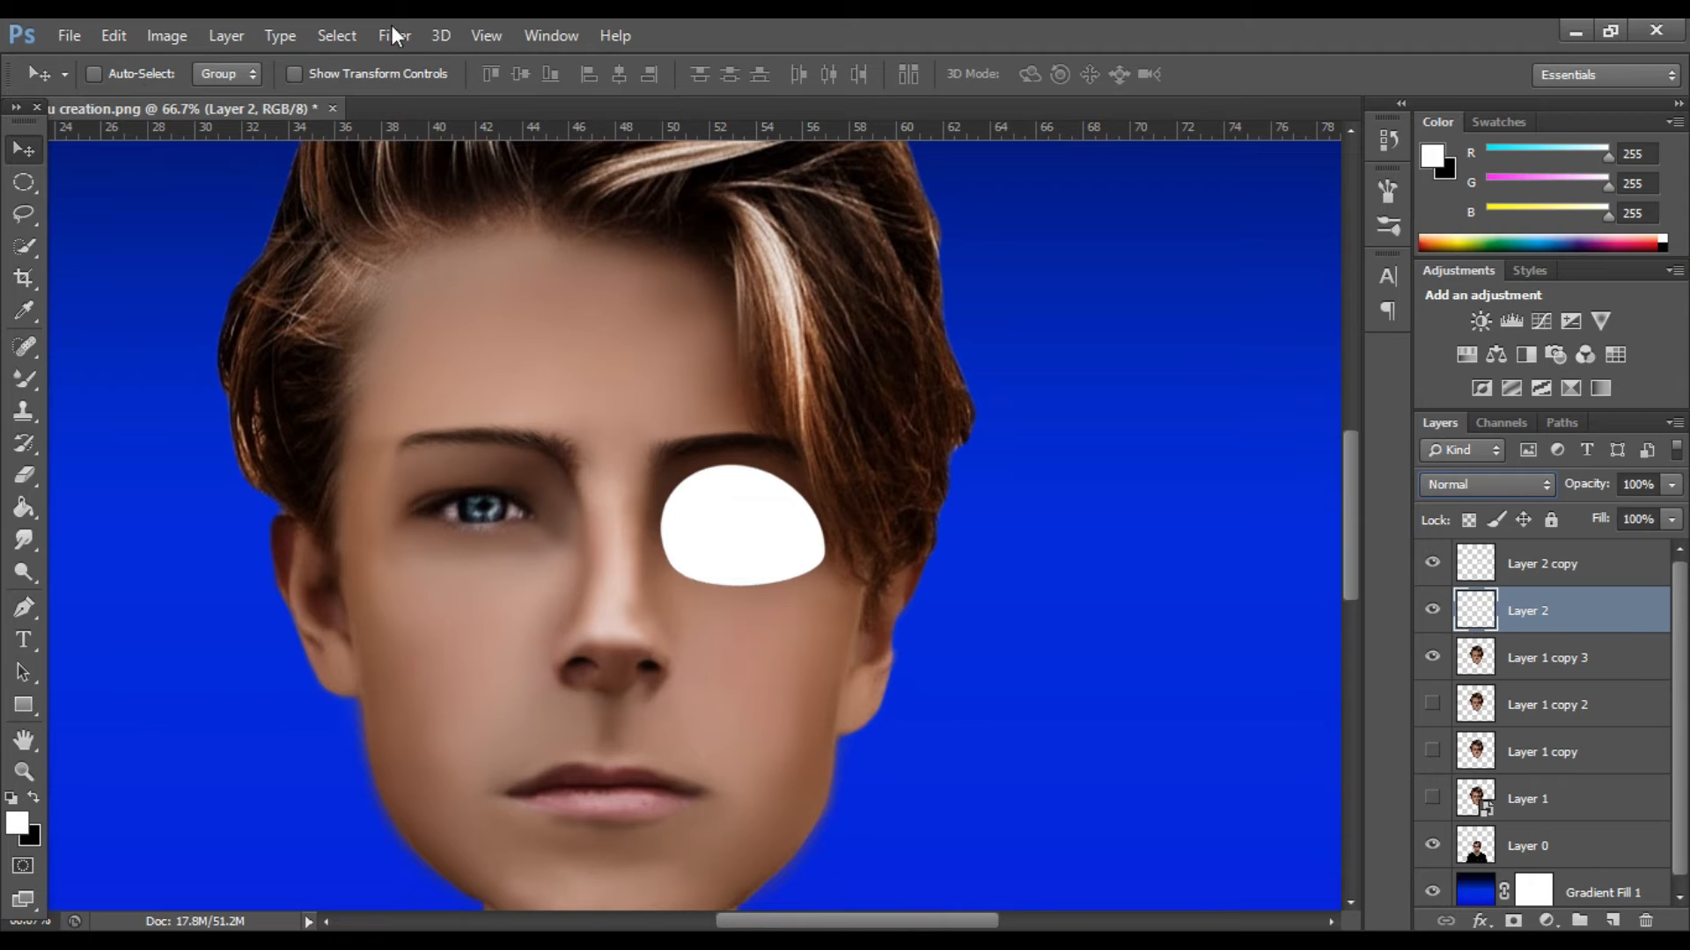
pyautogui.doubleClick(1648, 618)
pyautogui.click(814, 532)
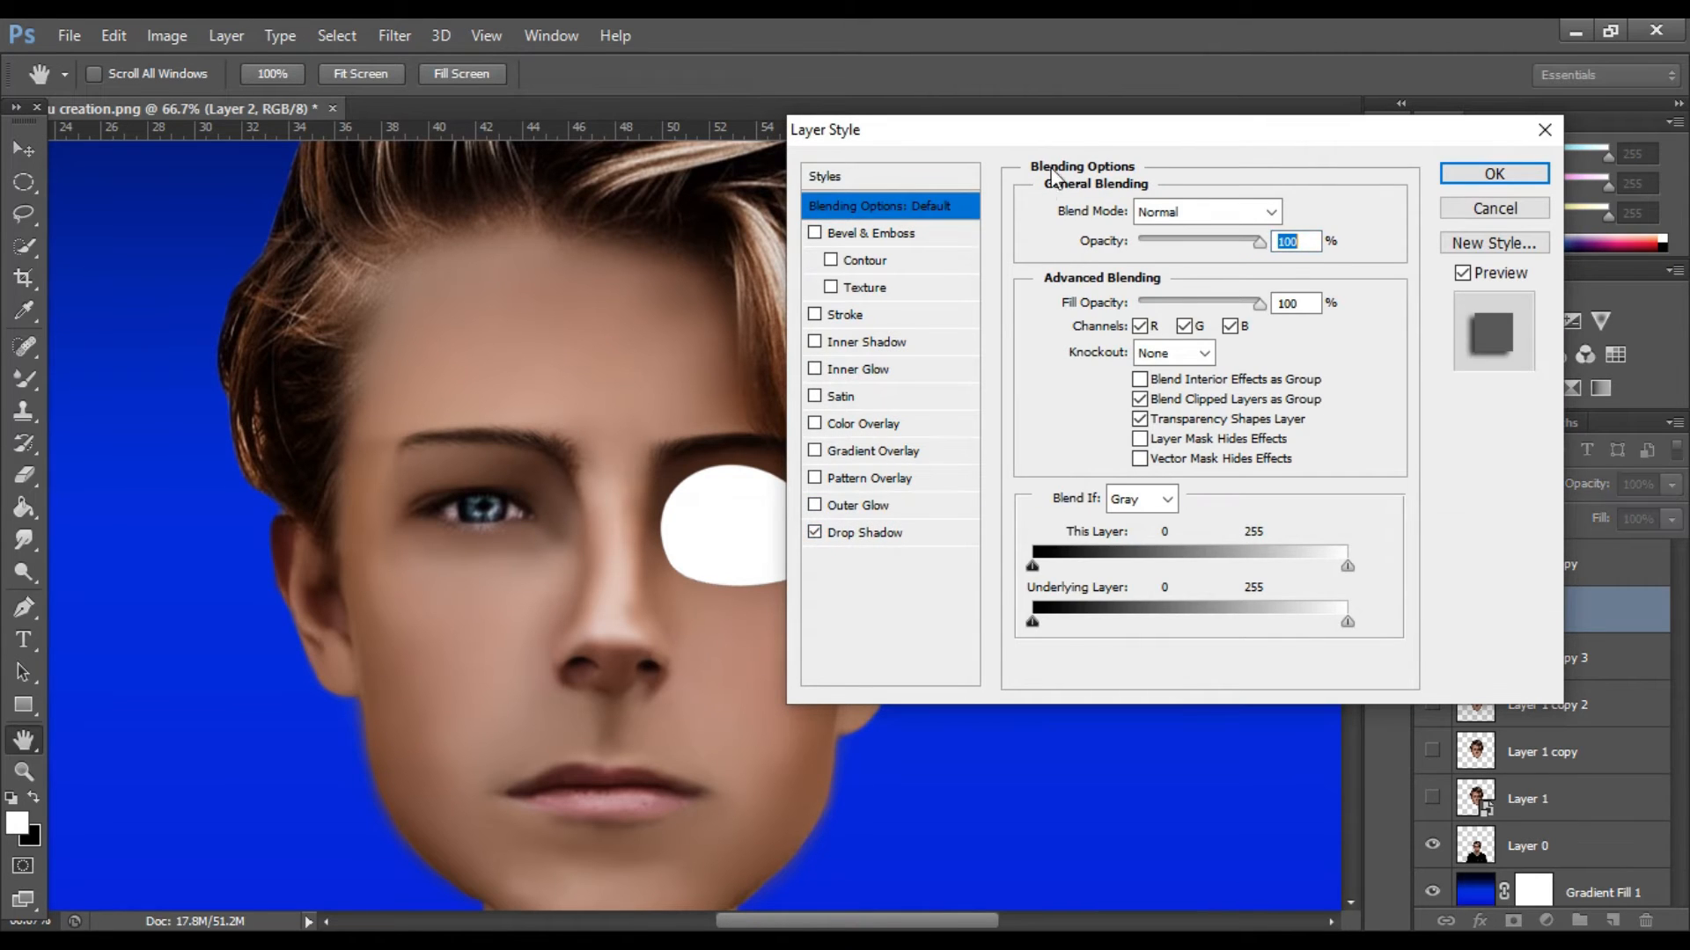
pyautogui.moveTo(1091, 148); pyautogui.dragTo(1201, 146)
pyautogui.click(1038, 526)
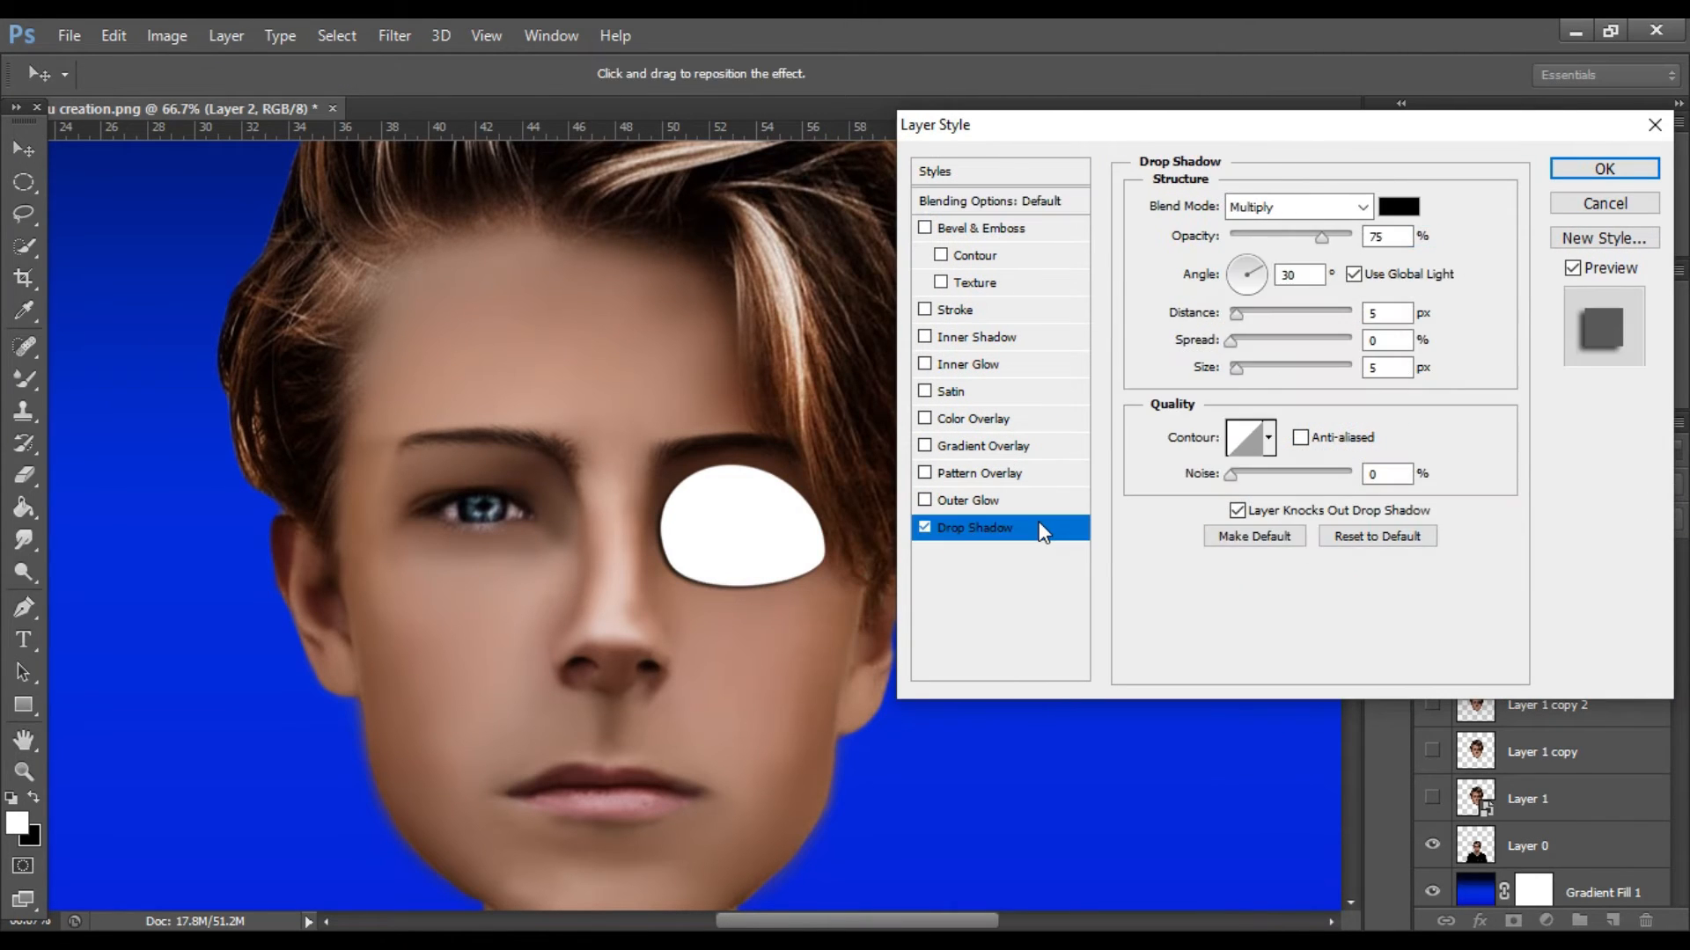
pyautogui.moveTo(1258, 281)
pyautogui.mouseDown()
pyautogui.moveTo(1245, 259)
pyautogui.moveTo(1261, 273)
pyautogui.moveTo(1253, 303)
pyautogui.mouseUp()
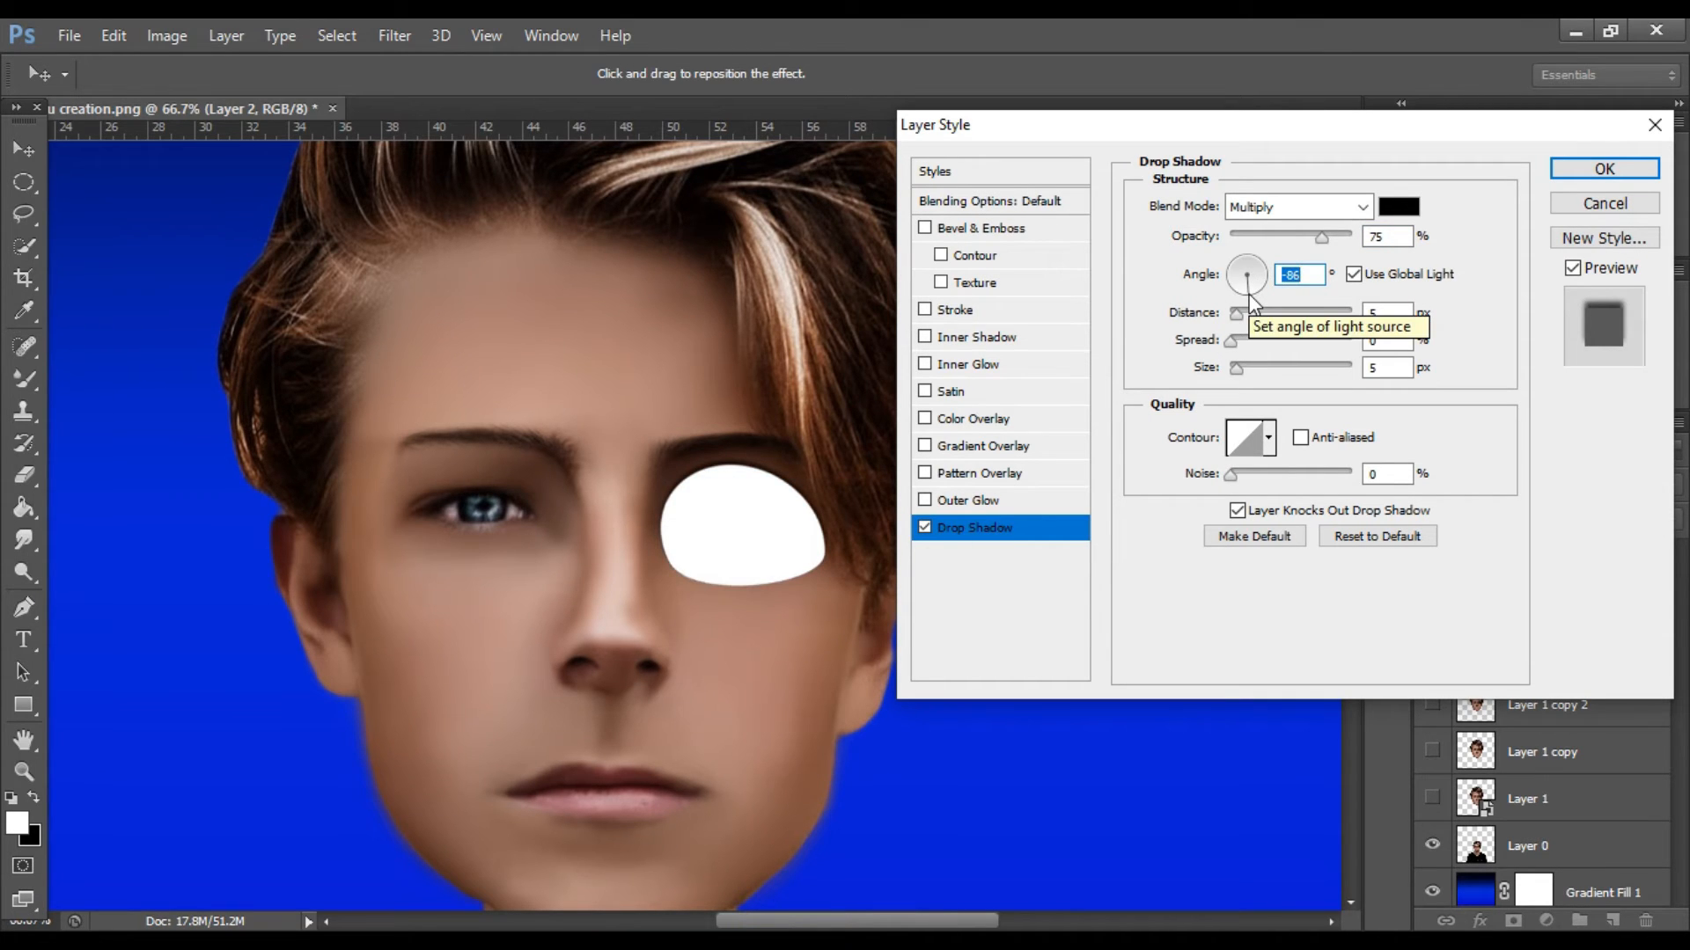
pyautogui.click(1247, 297)
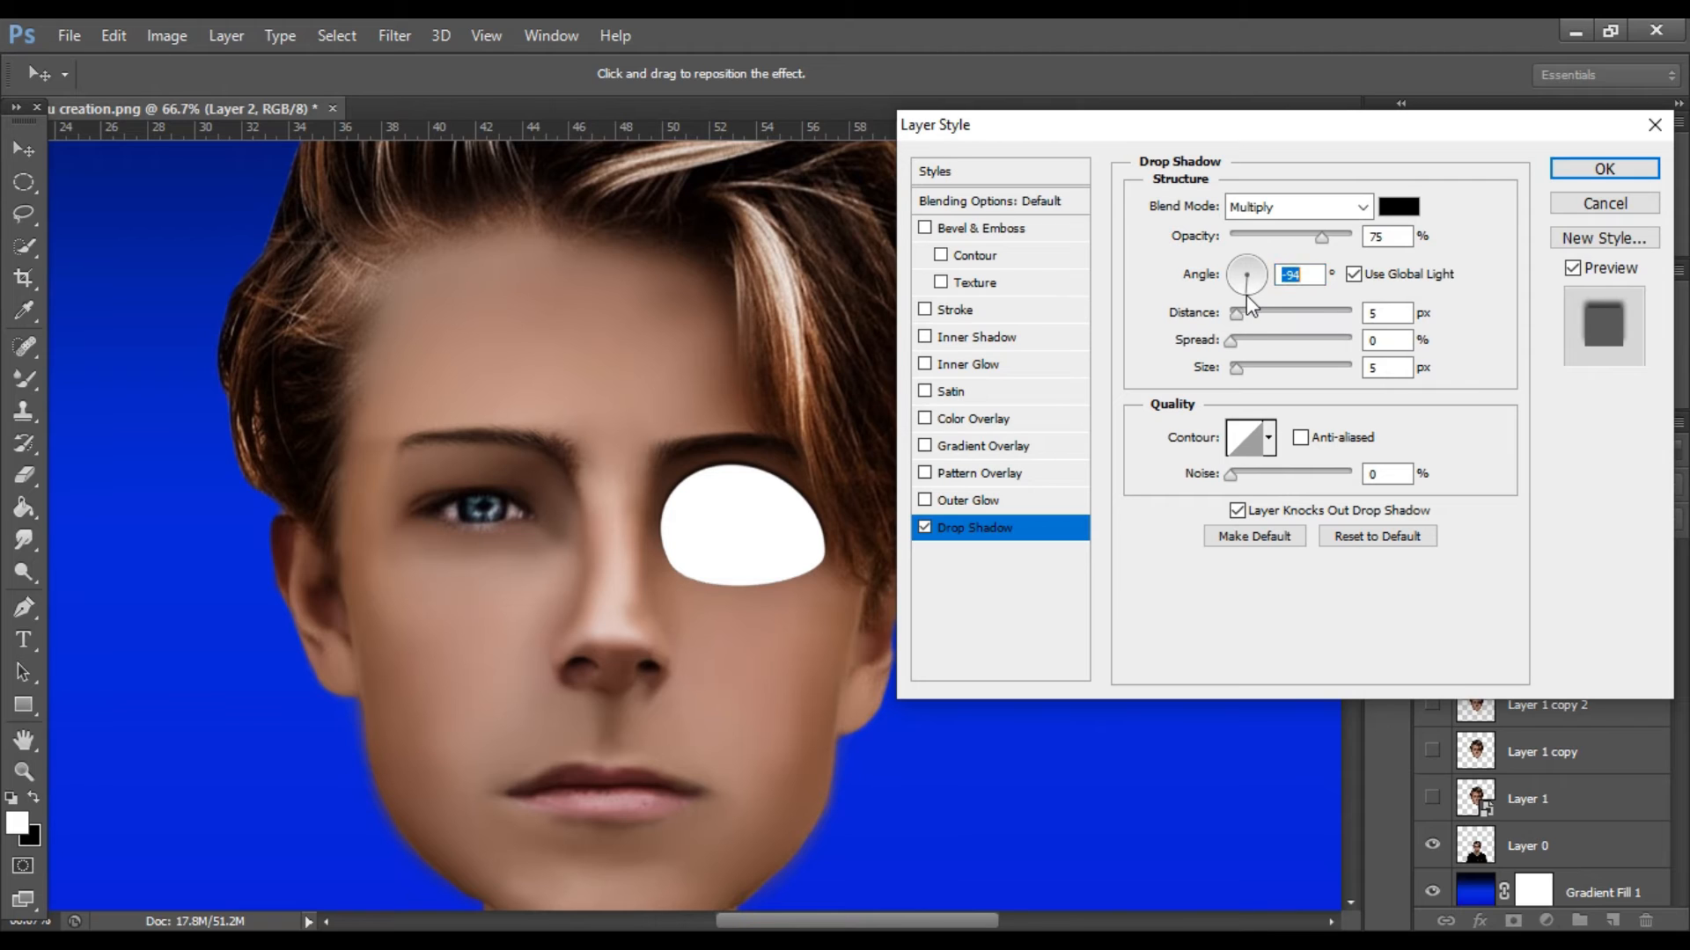
pyautogui.moveTo(1233, 314); pyautogui.dragTo(1238, 347)
pyautogui.click(1232, 343)
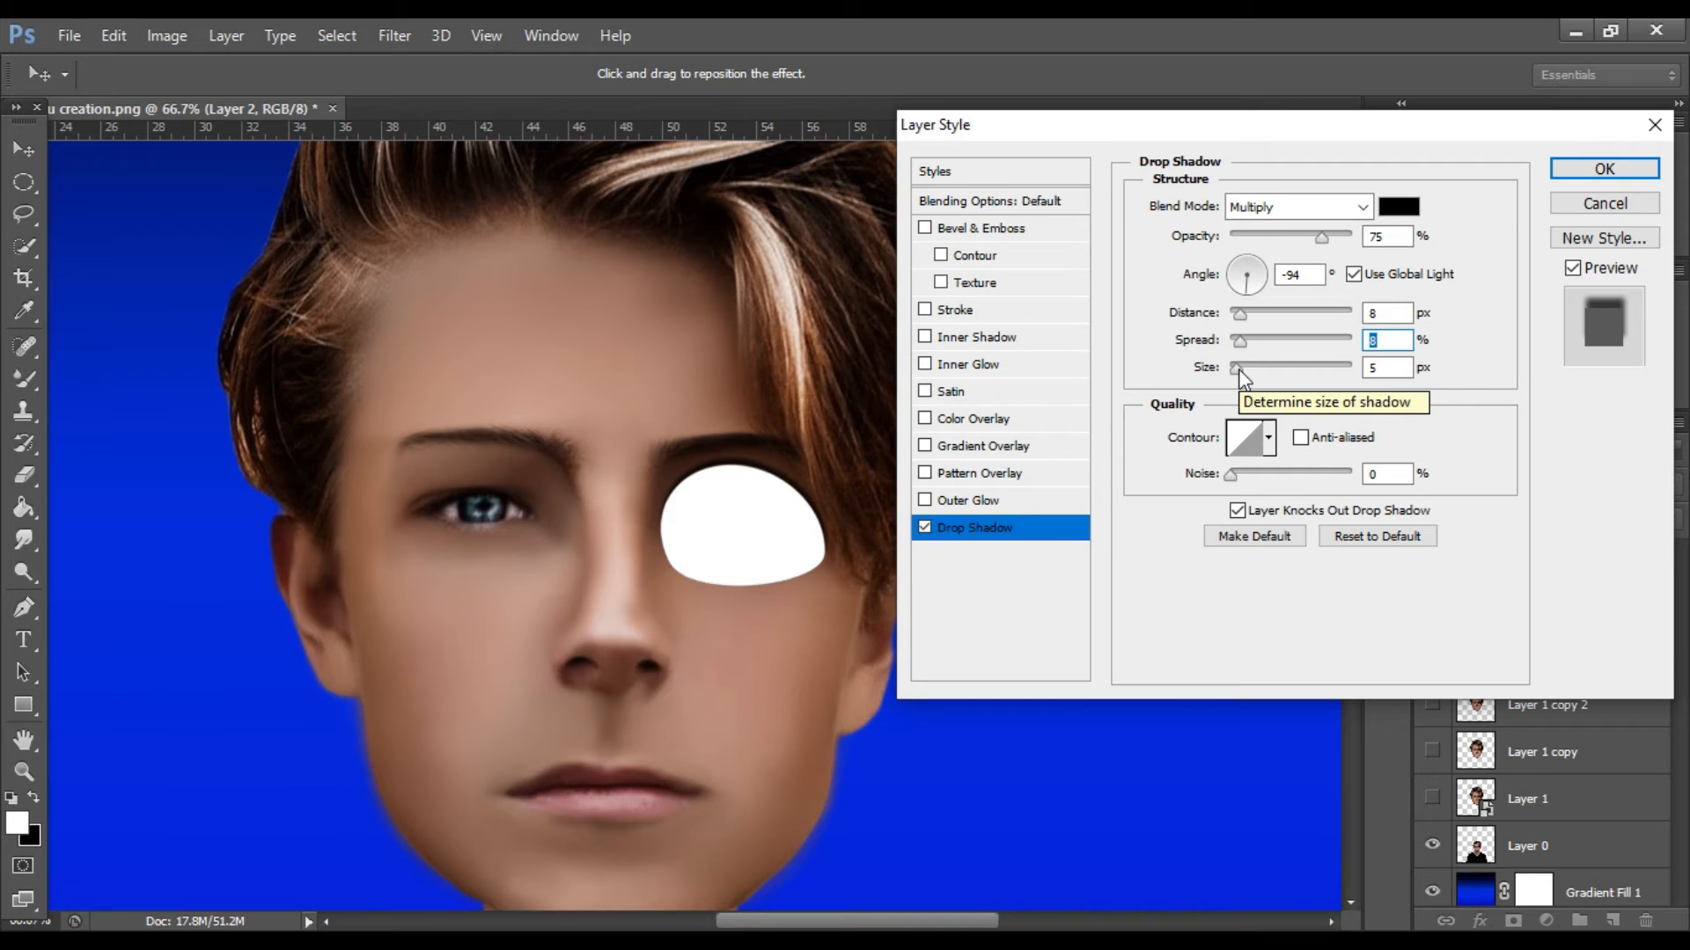
pyautogui.moveTo(1245, 372); pyautogui.dragTo(1240, 364)
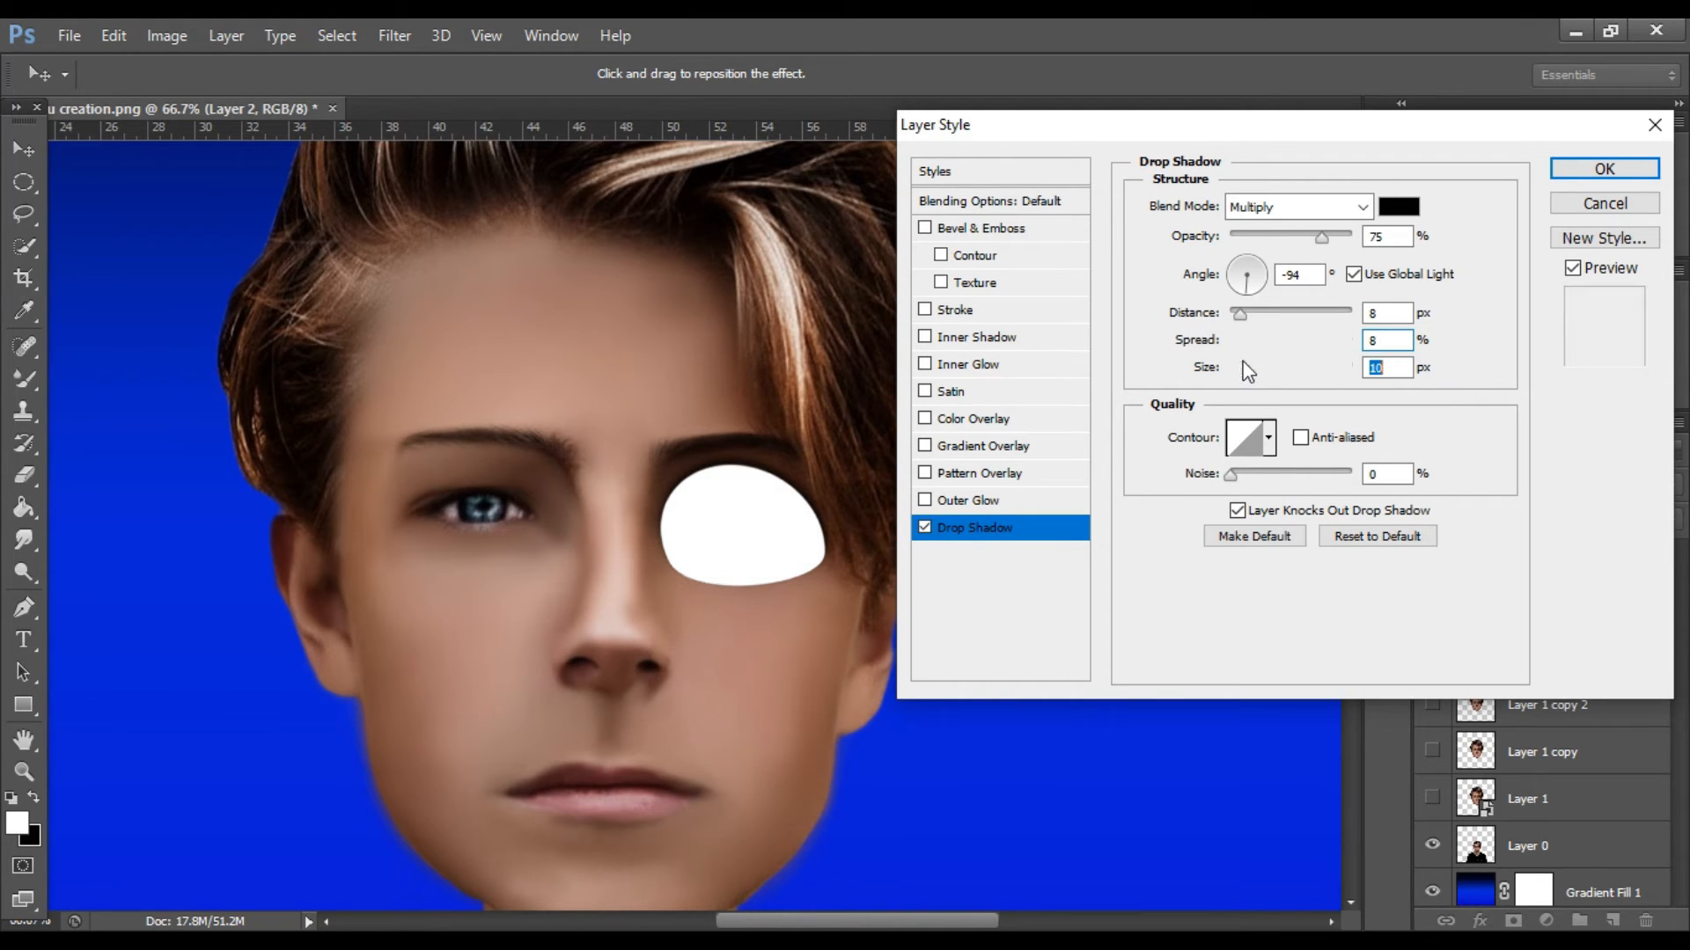
# Enable an Inner Shadow on Layer 2 and set the global light angle to -50°.
pyautogui.click(926, 336)
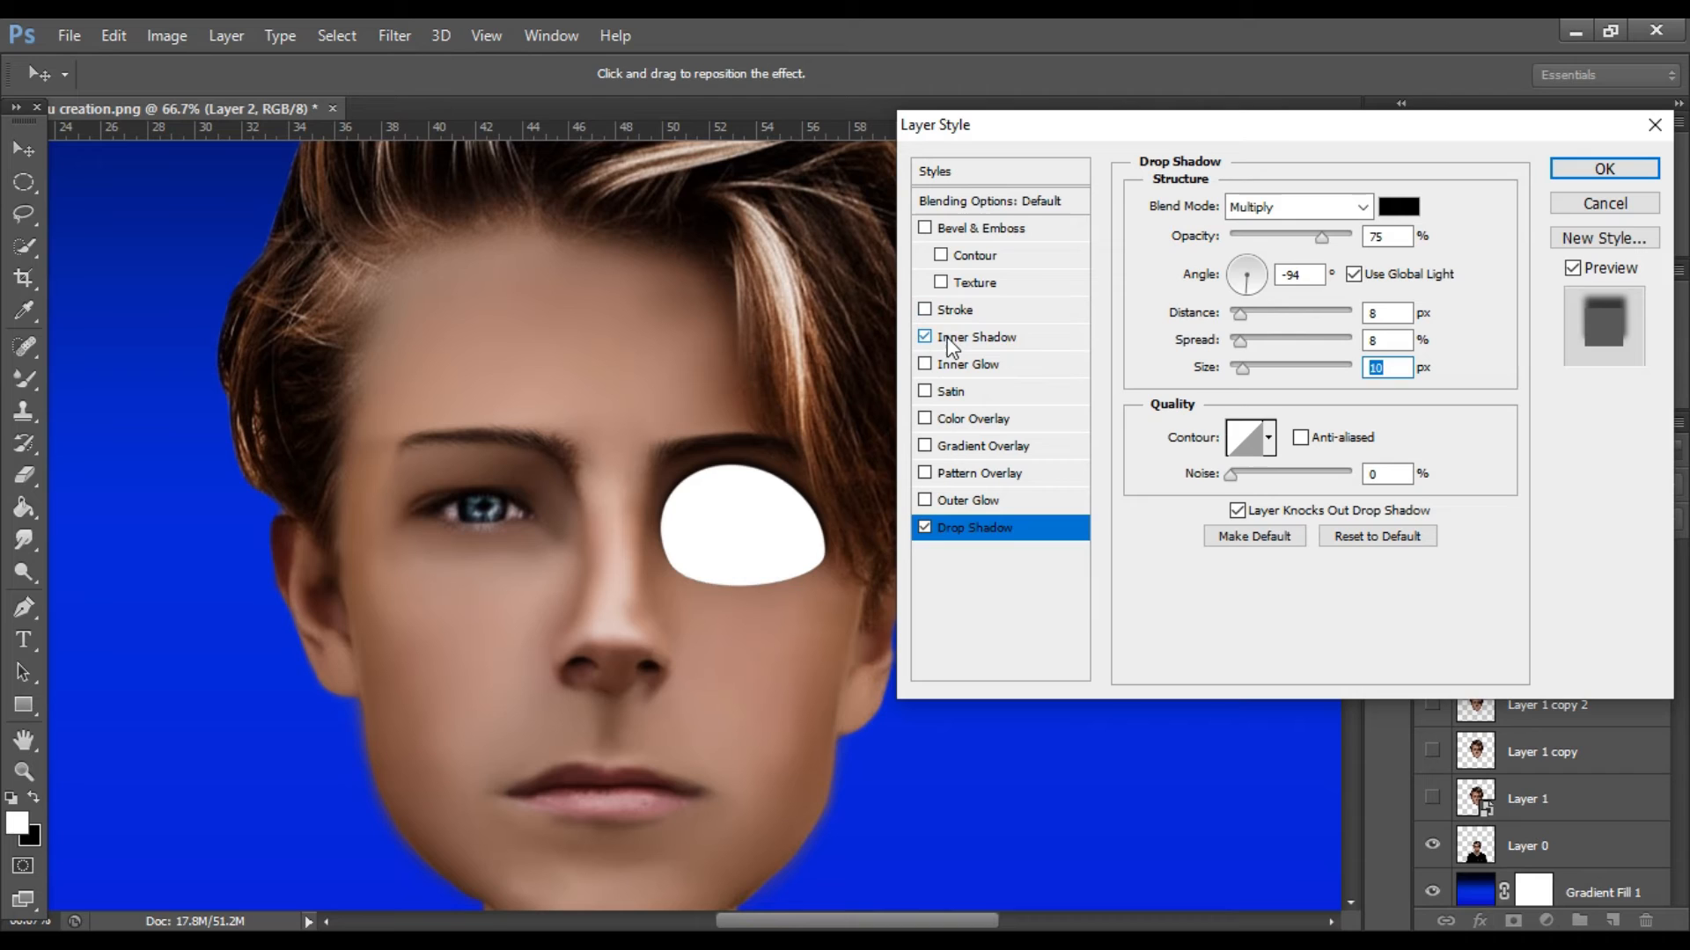
pyautogui.click(1033, 338)
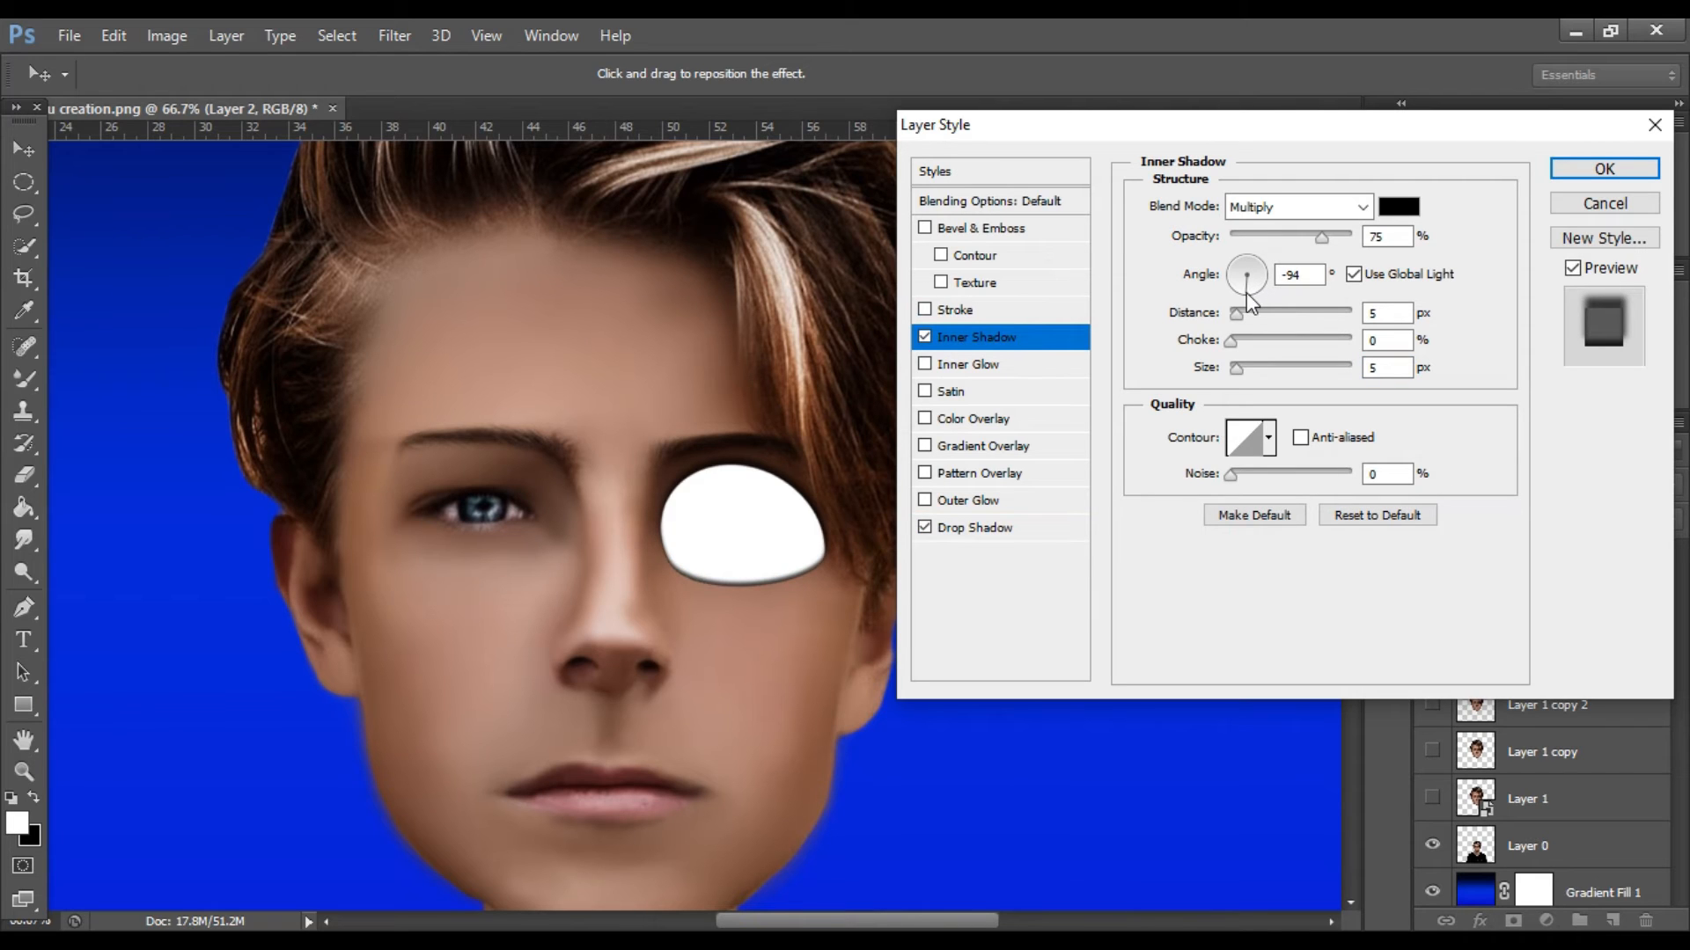
pyautogui.moveTo(1245, 294)
pyautogui.mouseDown()
pyautogui.moveTo(1245, 264)
pyautogui.moveTo(1233, 276)
pyautogui.moveTo(1269, 280)
pyautogui.moveTo(1260, 292)
pyautogui.mouseUp()
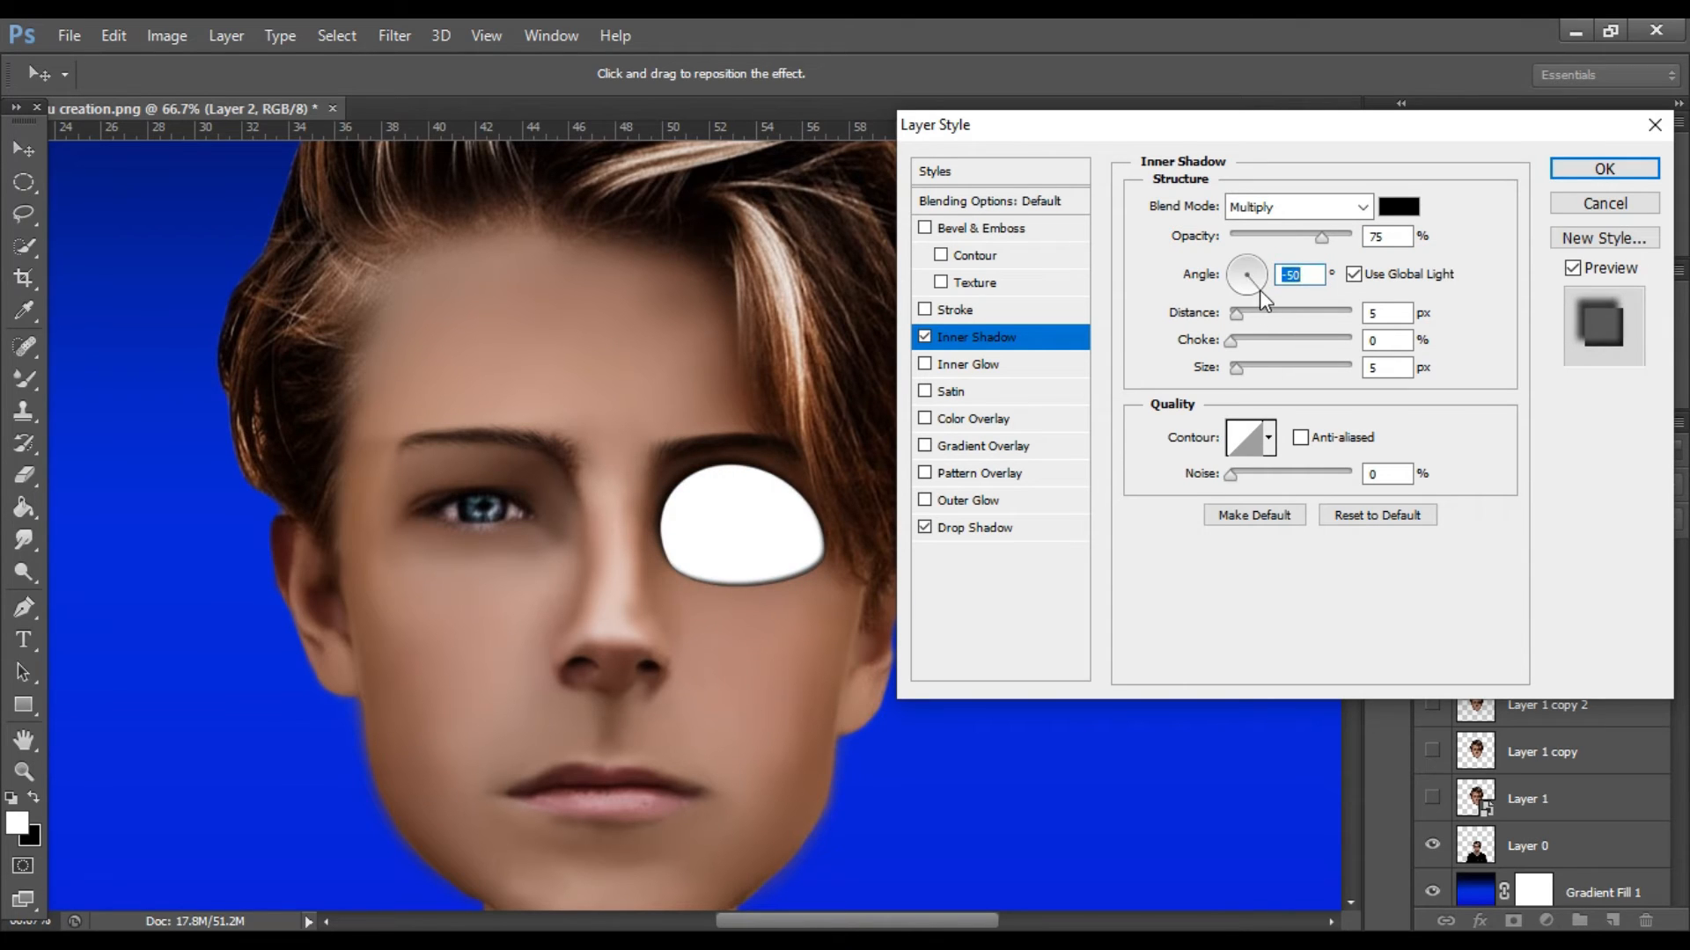
# Turn off global light for the Inner Shadow, set angle 75°, distance 4 px, choke 6 % and size 6 px, and apply the style.
pyautogui.click(1354, 274)
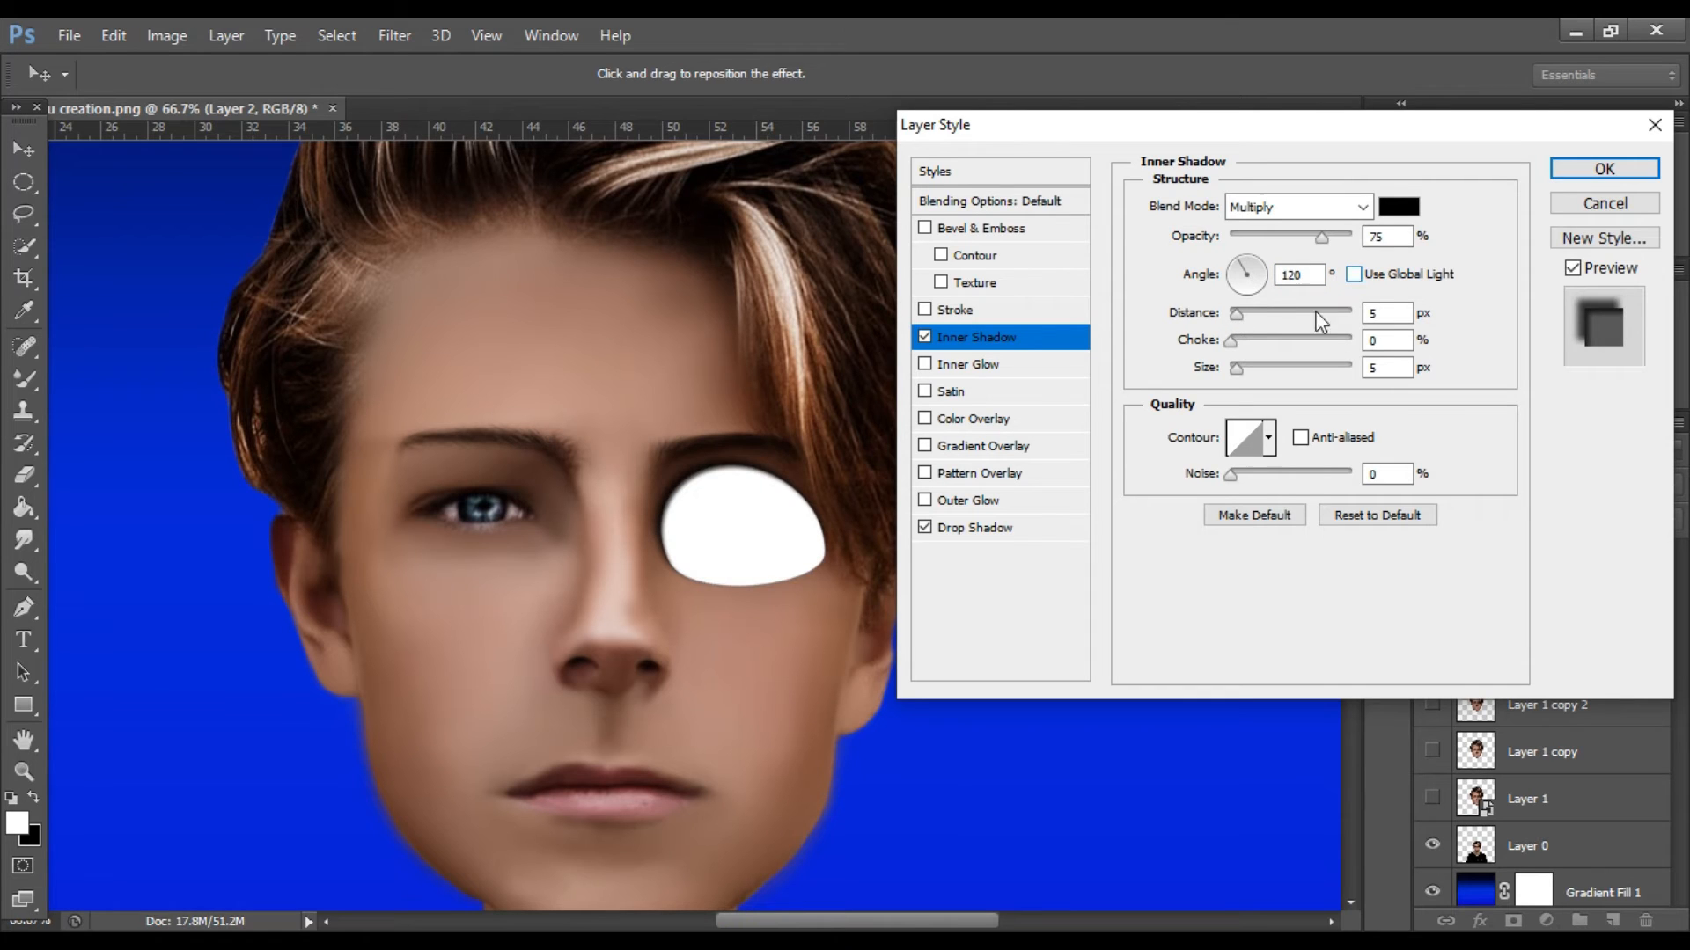
pyautogui.moveTo(1237, 310); pyautogui.dragTo(1240, 367)
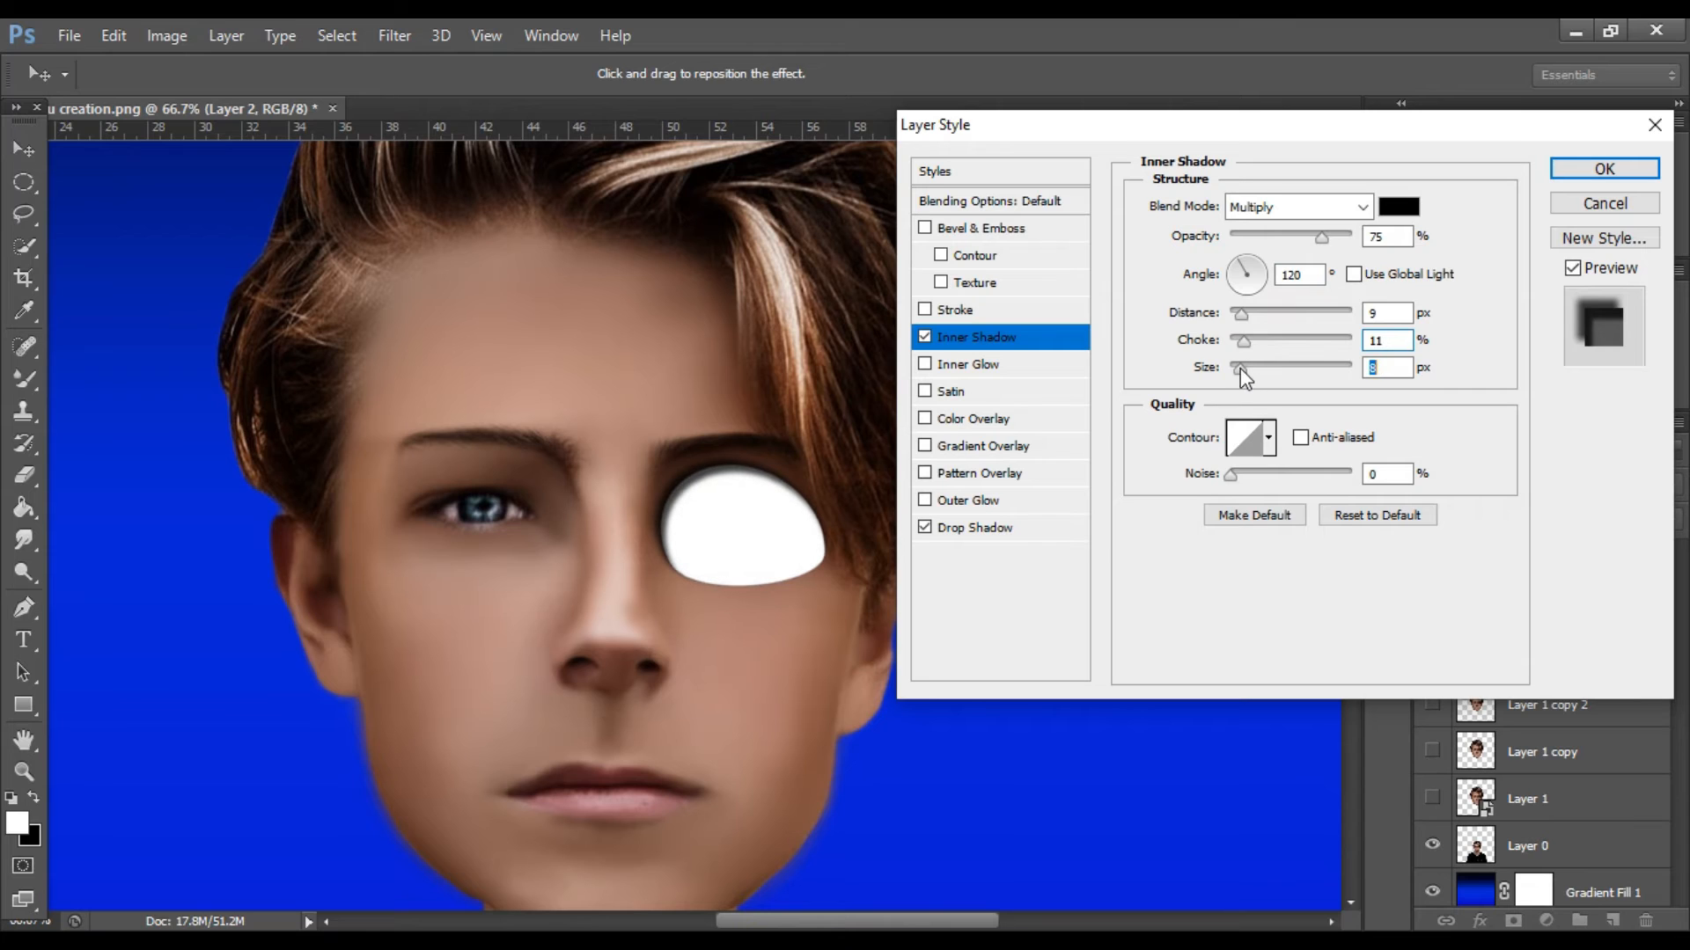
pyautogui.moveTo(1241, 309); pyautogui.dragTo(1252, 257)
pyautogui.moveTo(1238, 366); pyautogui.dragTo(1238, 343)
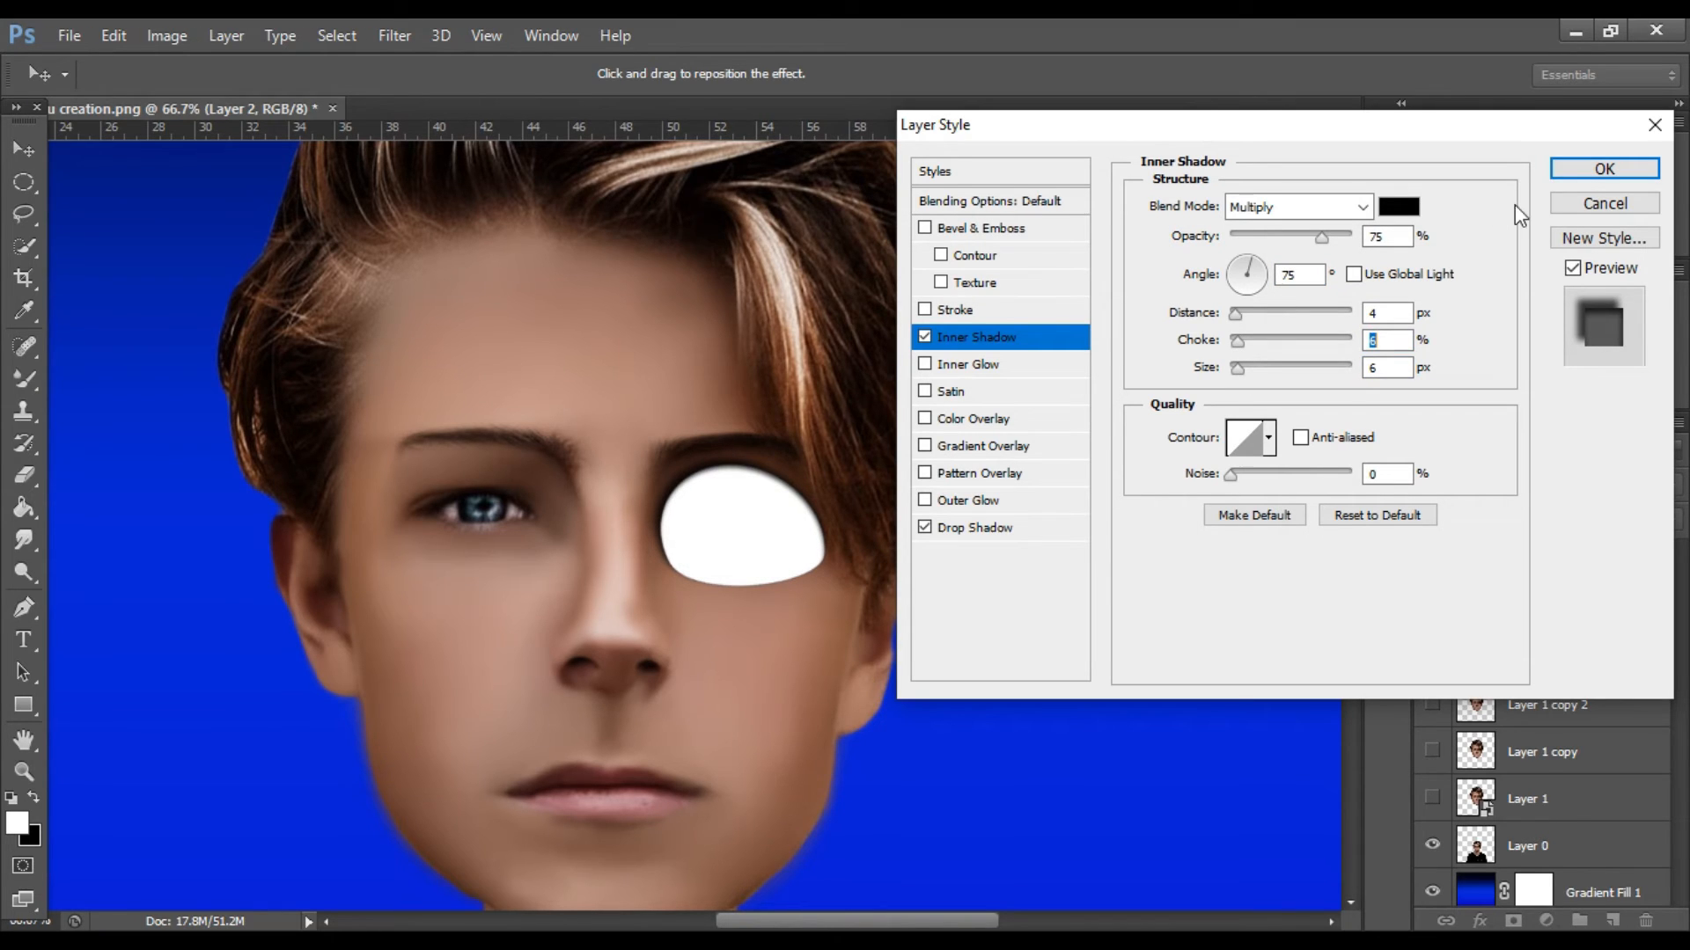
pyautogui.click(1583, 179)
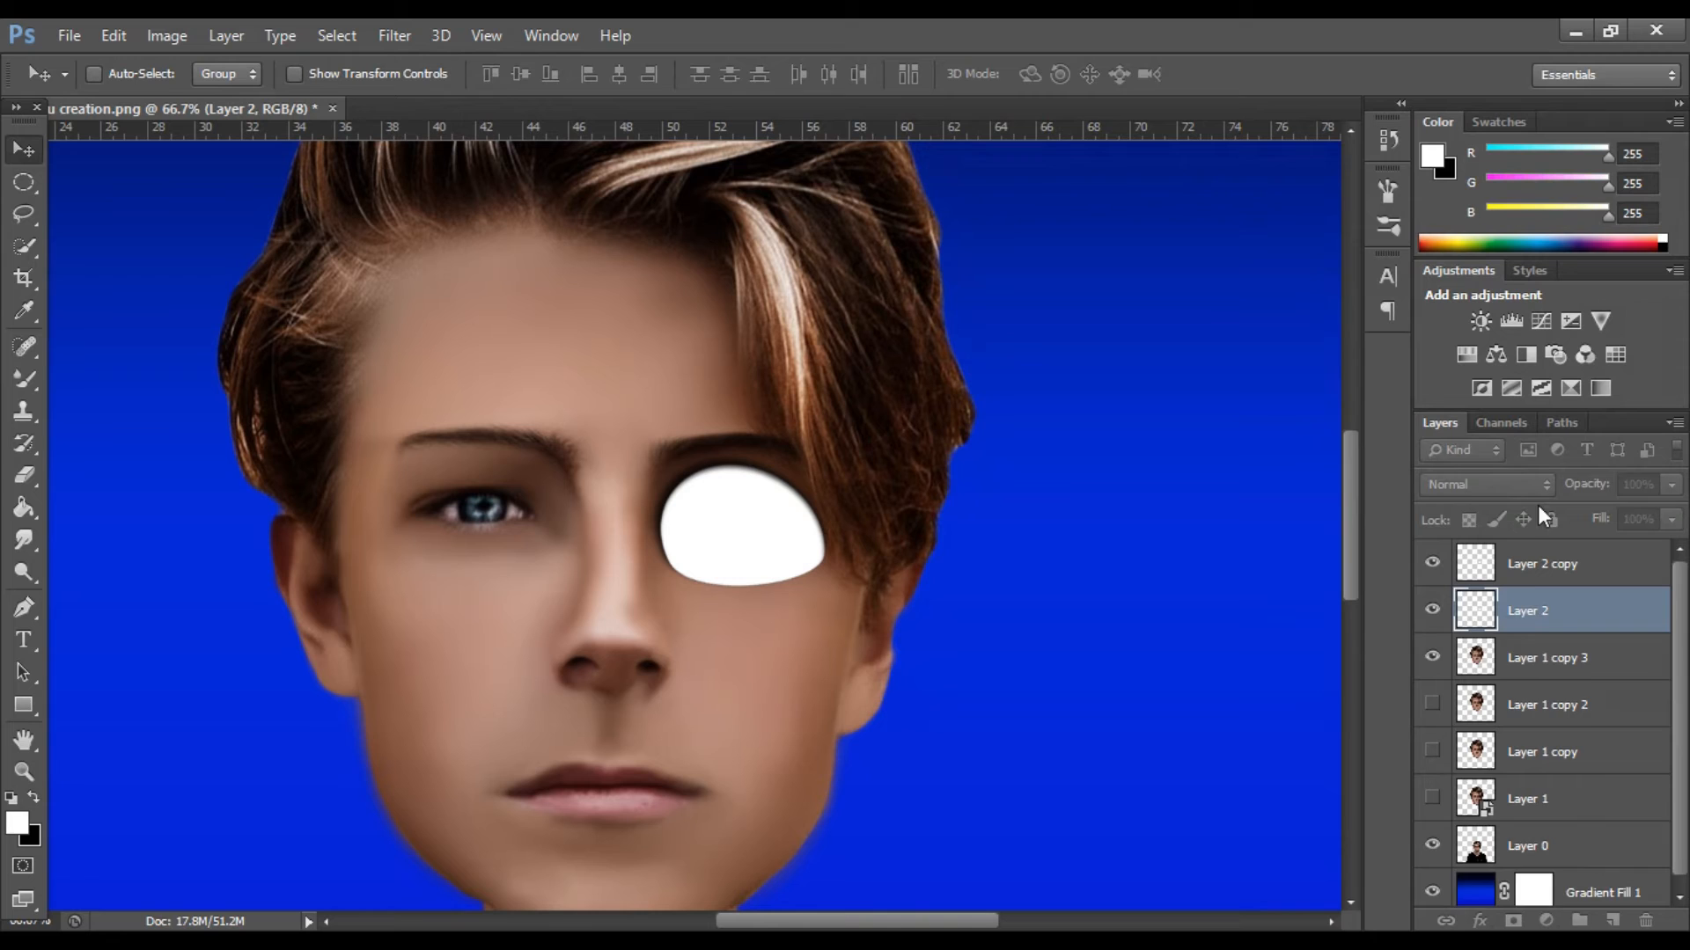
# Duplicate the Multiply layer, Layer 2 copy, and select the lower of the two.
pyautogui.click(1546, 567)
pyautogui.hotkey('ctrl', 'j')
pyautogui.click(1531, 614)
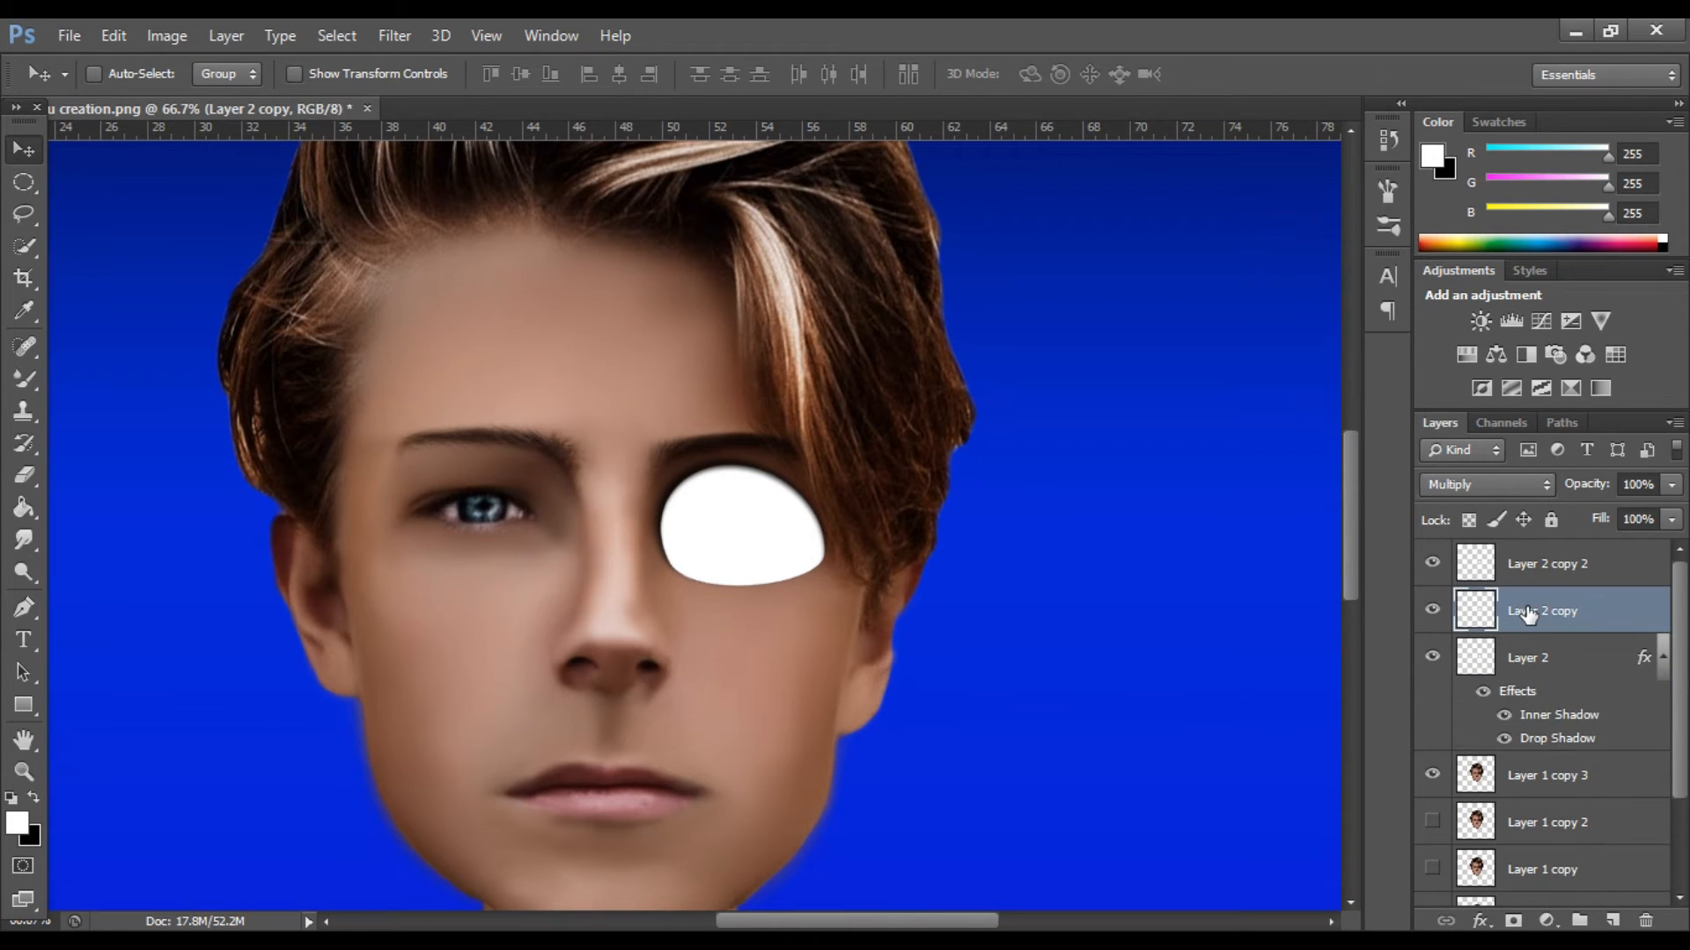
pyautogui.doubleClick(1630, 611)
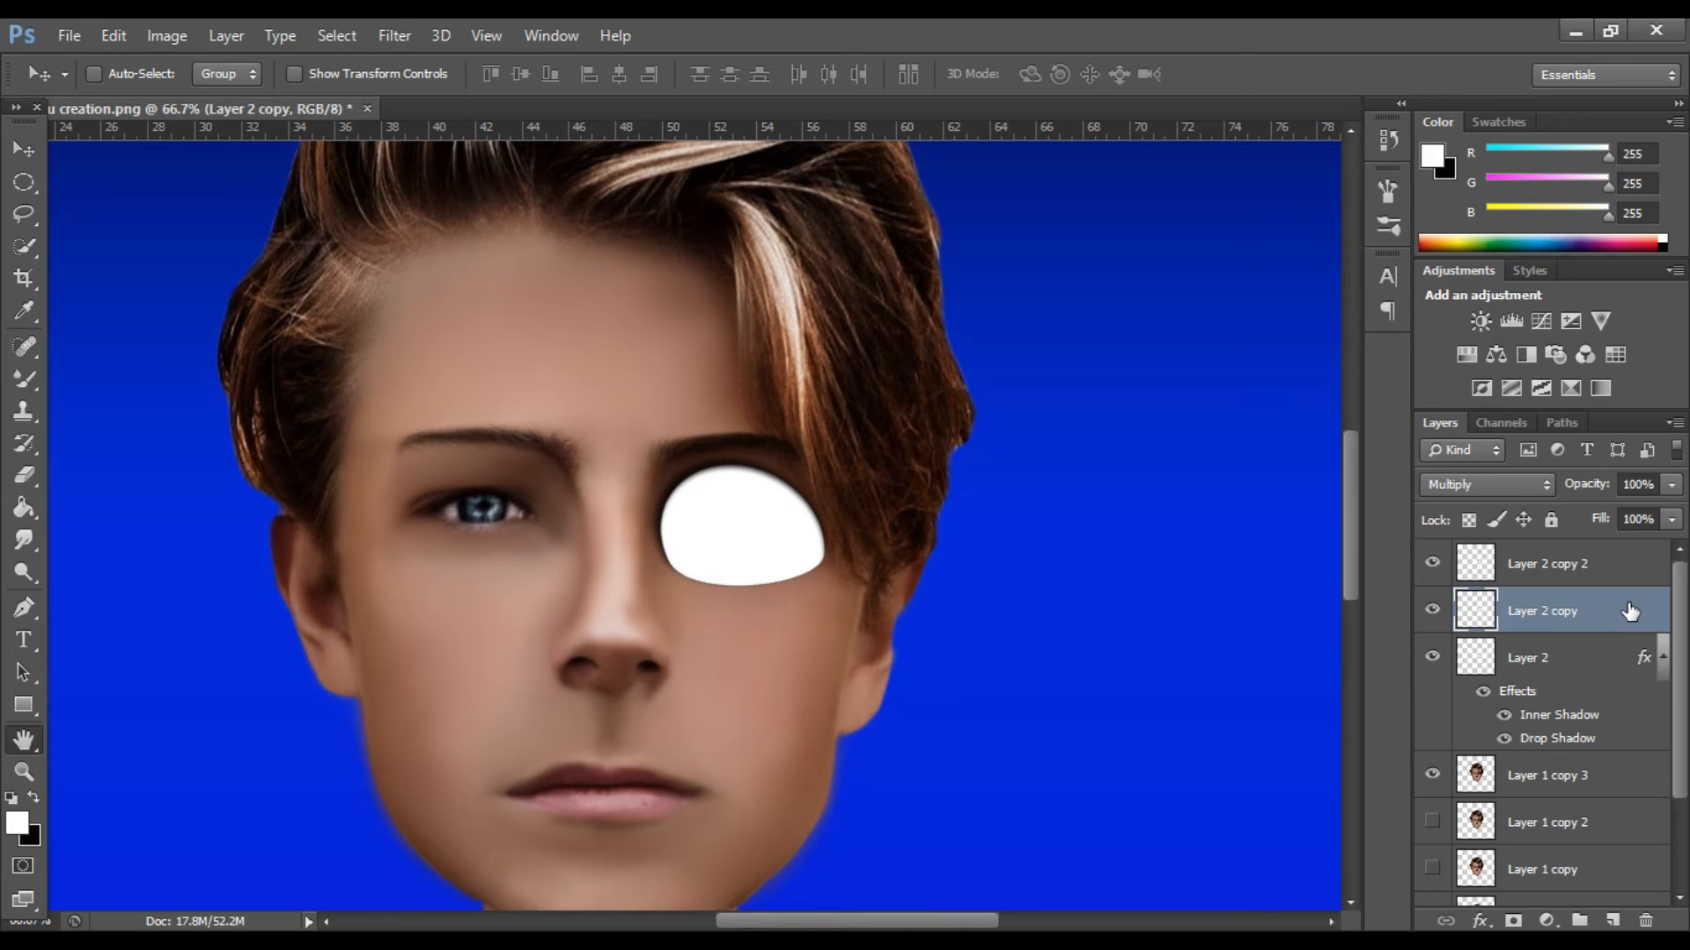
pyautogui.click(1655, 129)
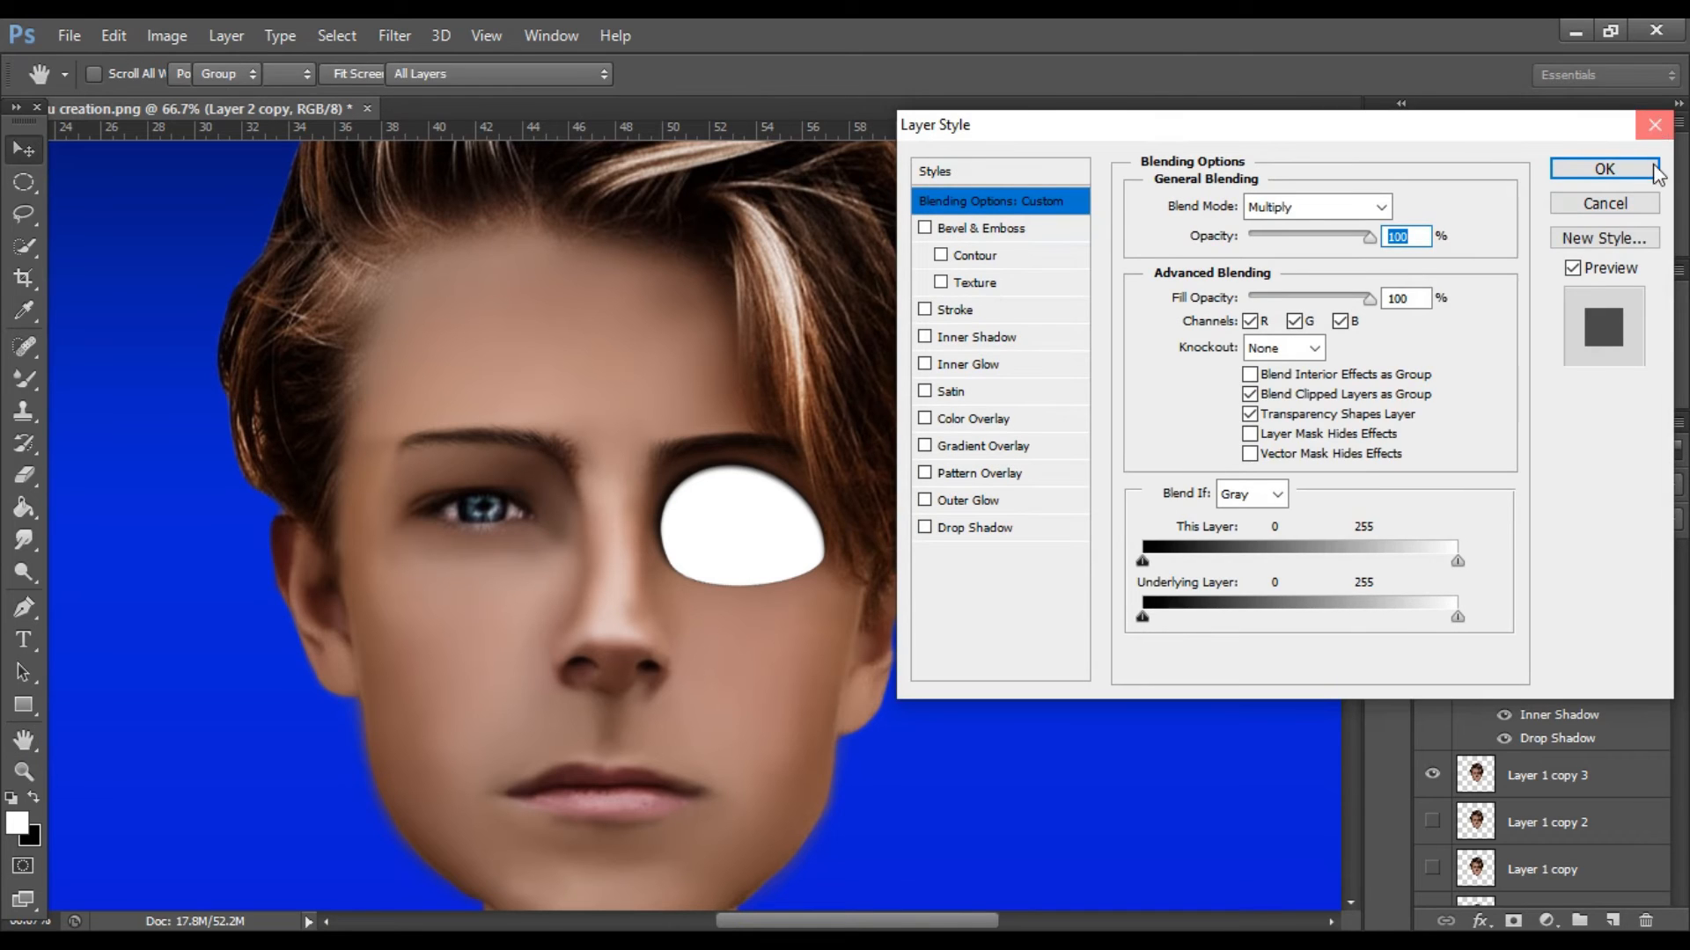
# Try an Inner Shadow angle of -98° on a duplicate of Layer 2, and delete the duplicate.
pyautogui.click(1575, 656)
pyautogui.hotkey('ctrl', 'j')
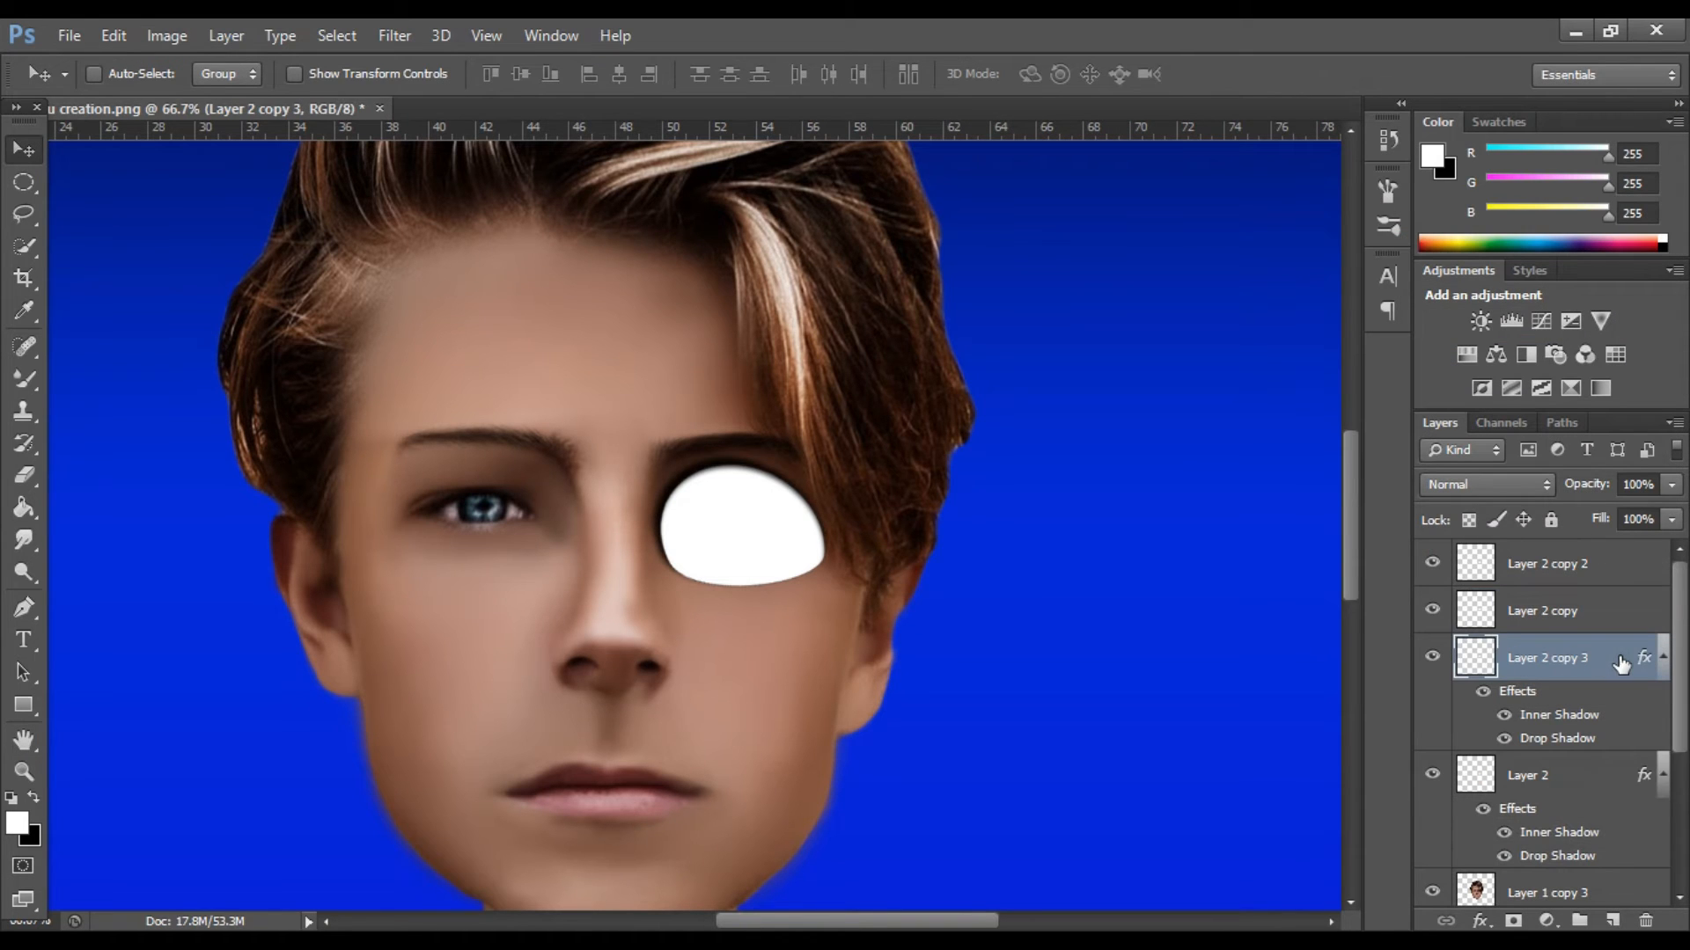
pyautogui.doubleClick(1637, 658)
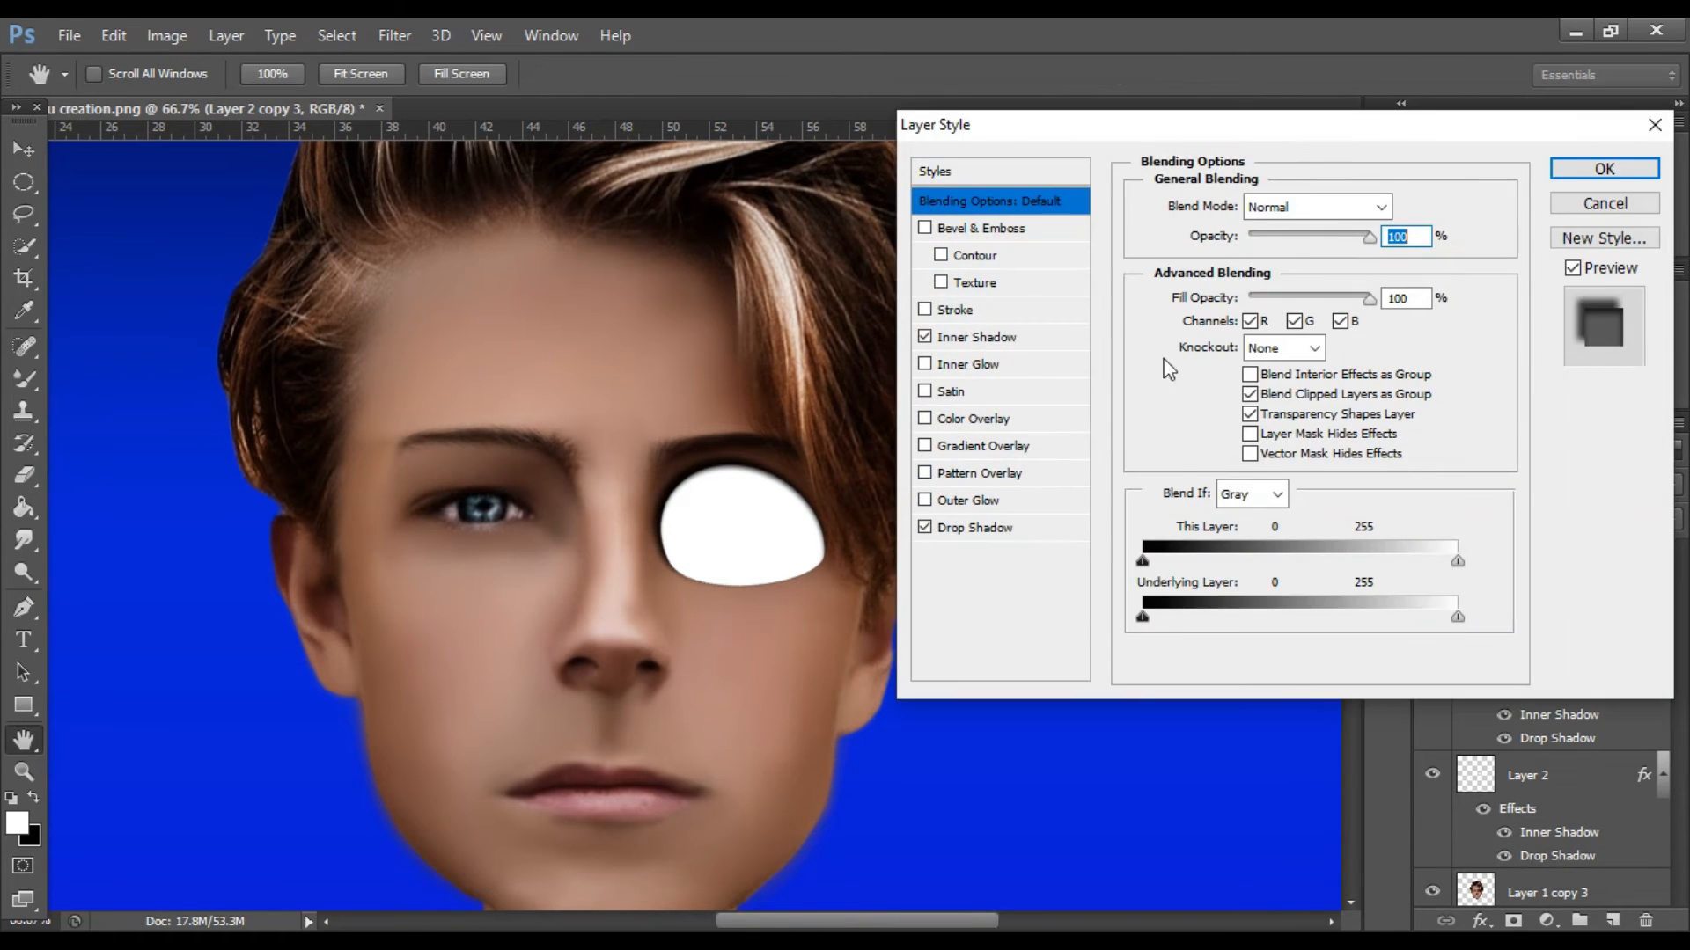
pyautogui.click(1038, 338)
pyautogui.moveTo(1259, 264); pyautogui.dragTo(1245, 298)
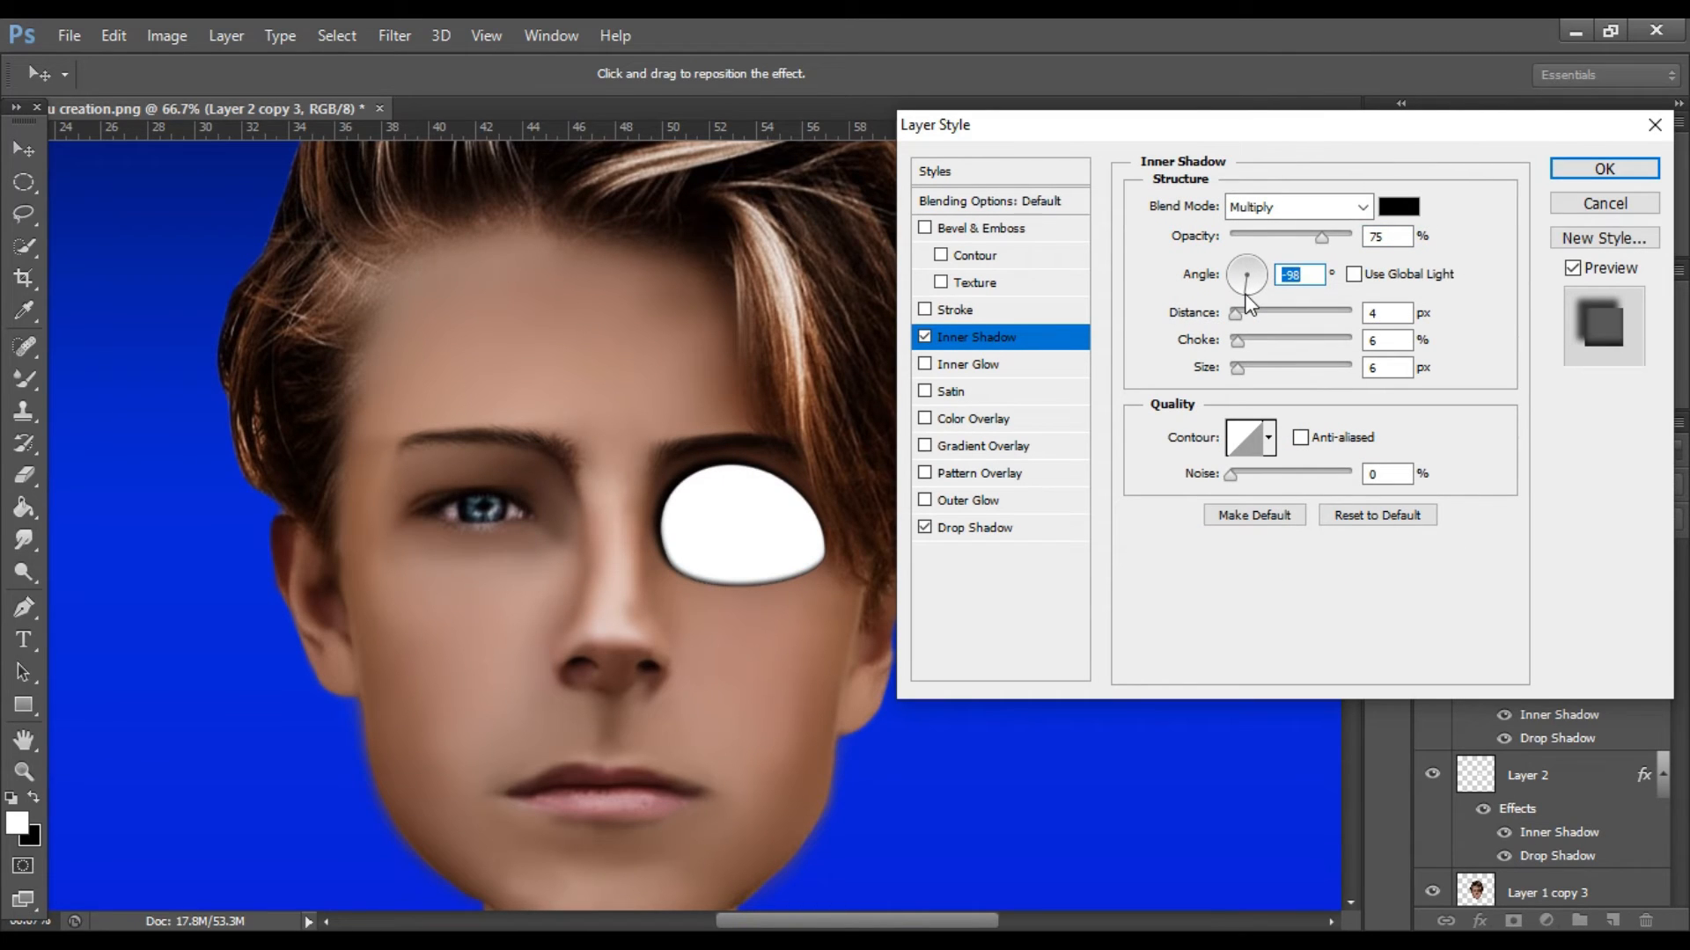
pyautogui.click(1658, 126)
pyautogui.press('Delete')
# Add a Drop Shadow to Layer 2 copy with global light off, opacity 50 %, angle 135°, distance 5 px, spread 5 % and size 5 px.
pyautogui.click(1631, 613)
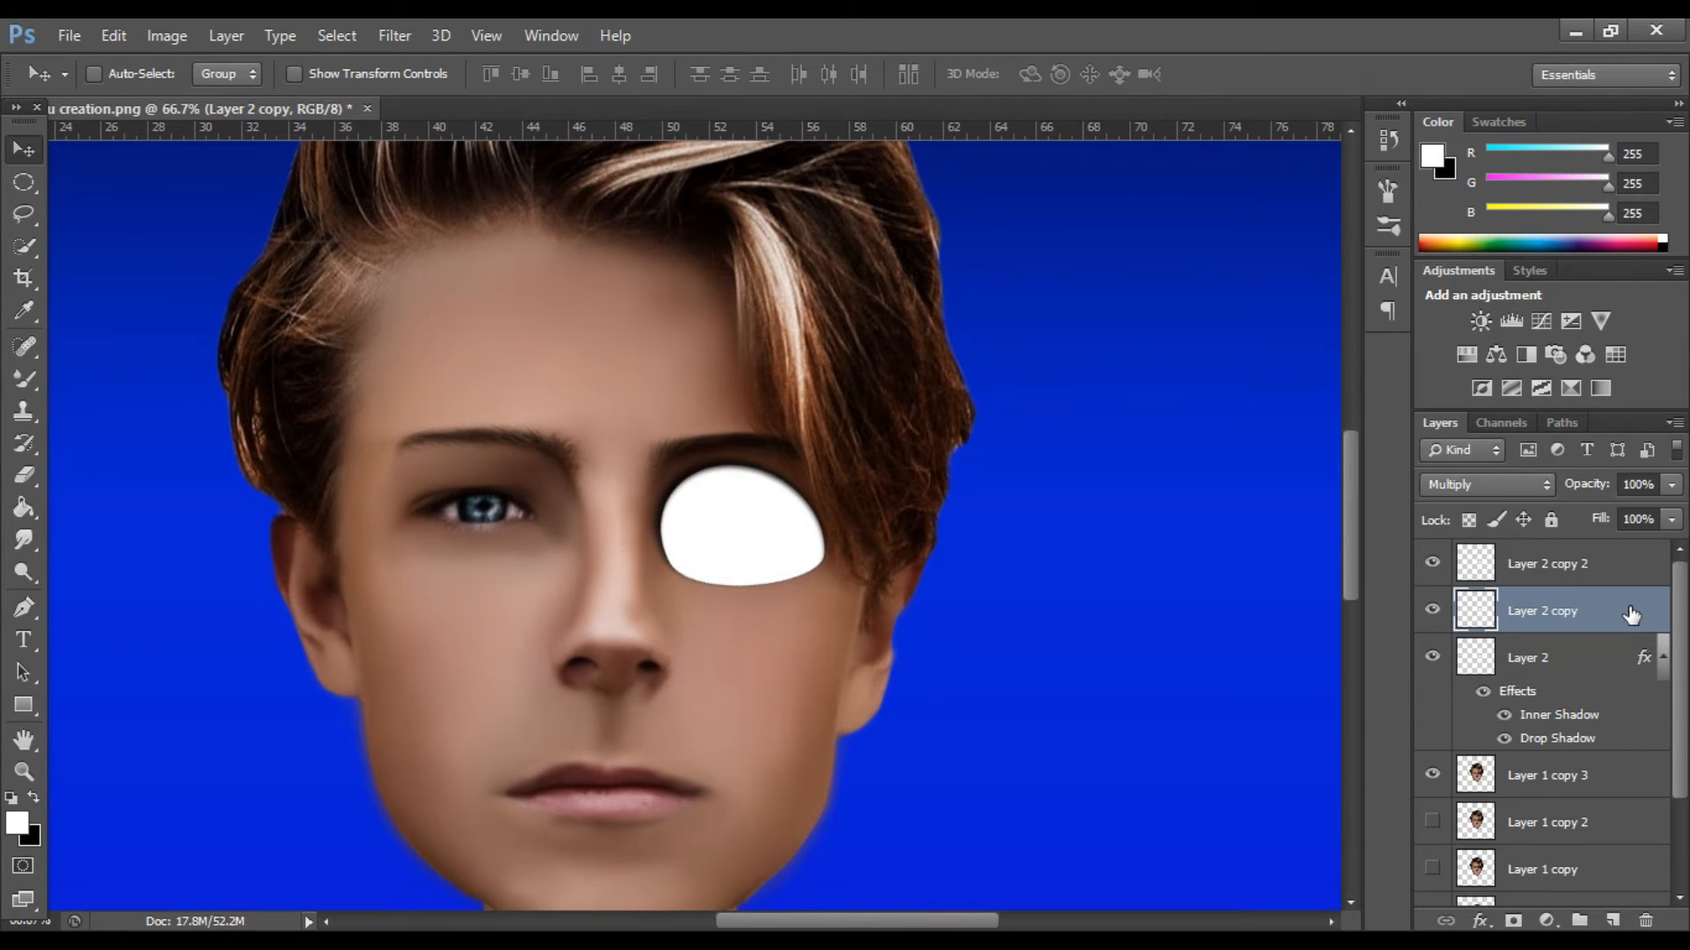
pyautogui.press('h')
pyautogui.doubleClick(1631, 614)
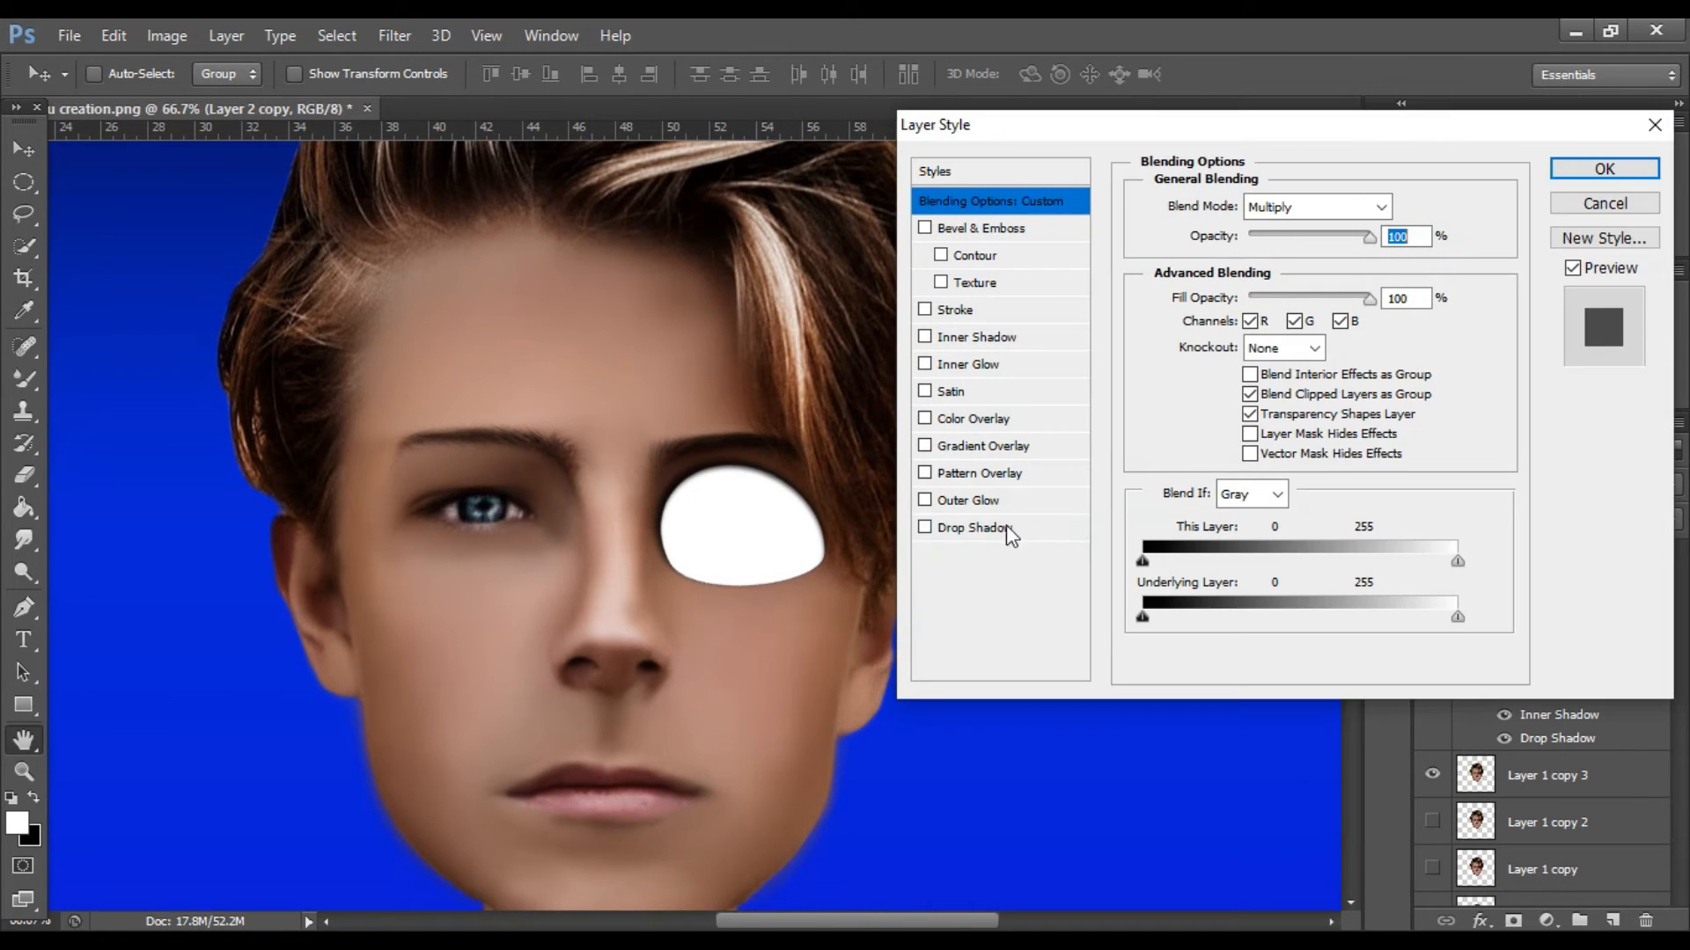
pyautogui.click(1039, 529)
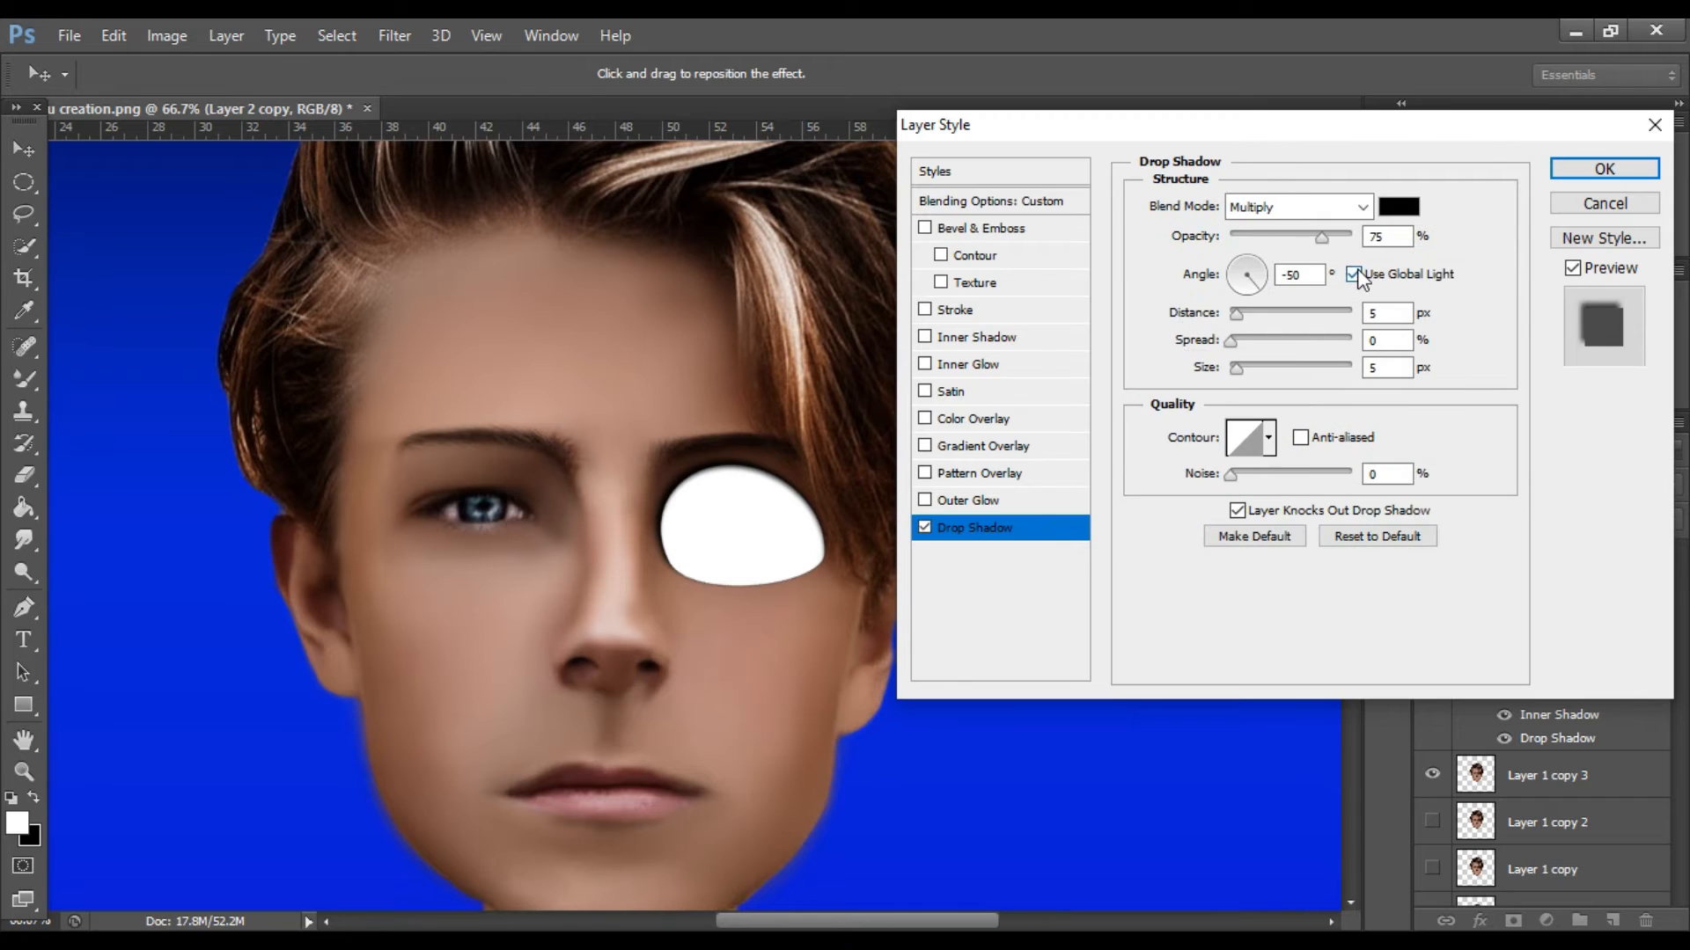
pyautogui.moveTo(1240, 320)
pyautogui.mouseDown()
pyautogui.moveTo(1256, 262)
pyautogui.moveTo(1235, 266)
pyautogui.moveTo(1234, 314)
pyautogui.mouseUp()
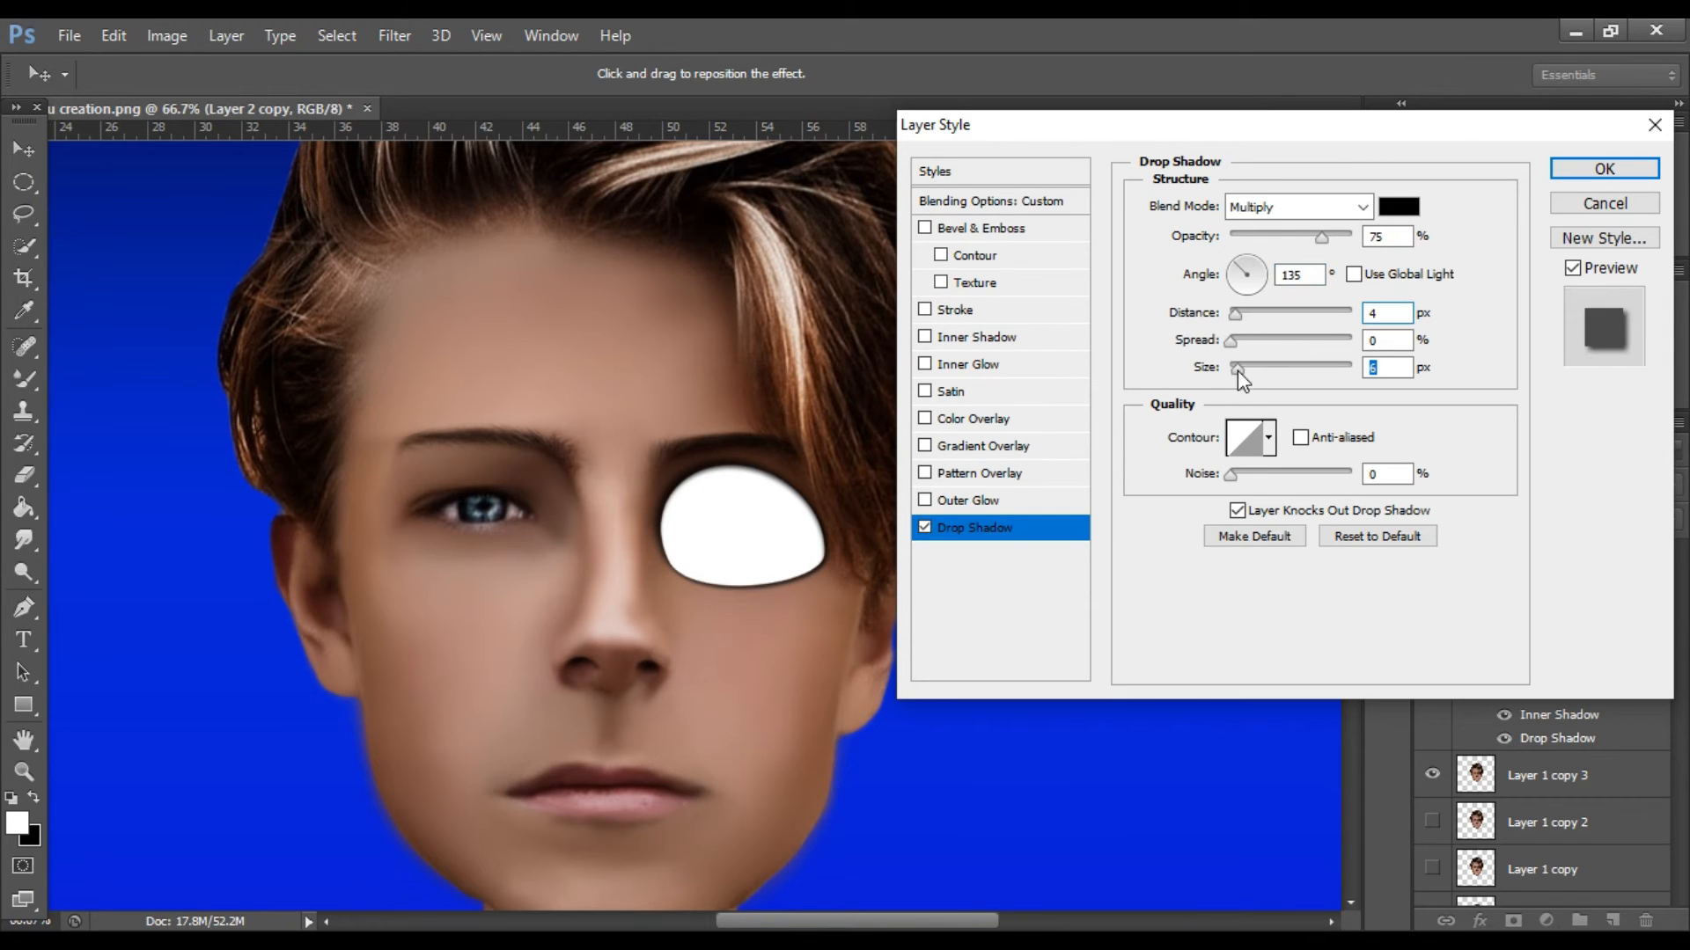
pyautogui.moveTo(1240, 373); pyautogui.dragTo(1229, 314)
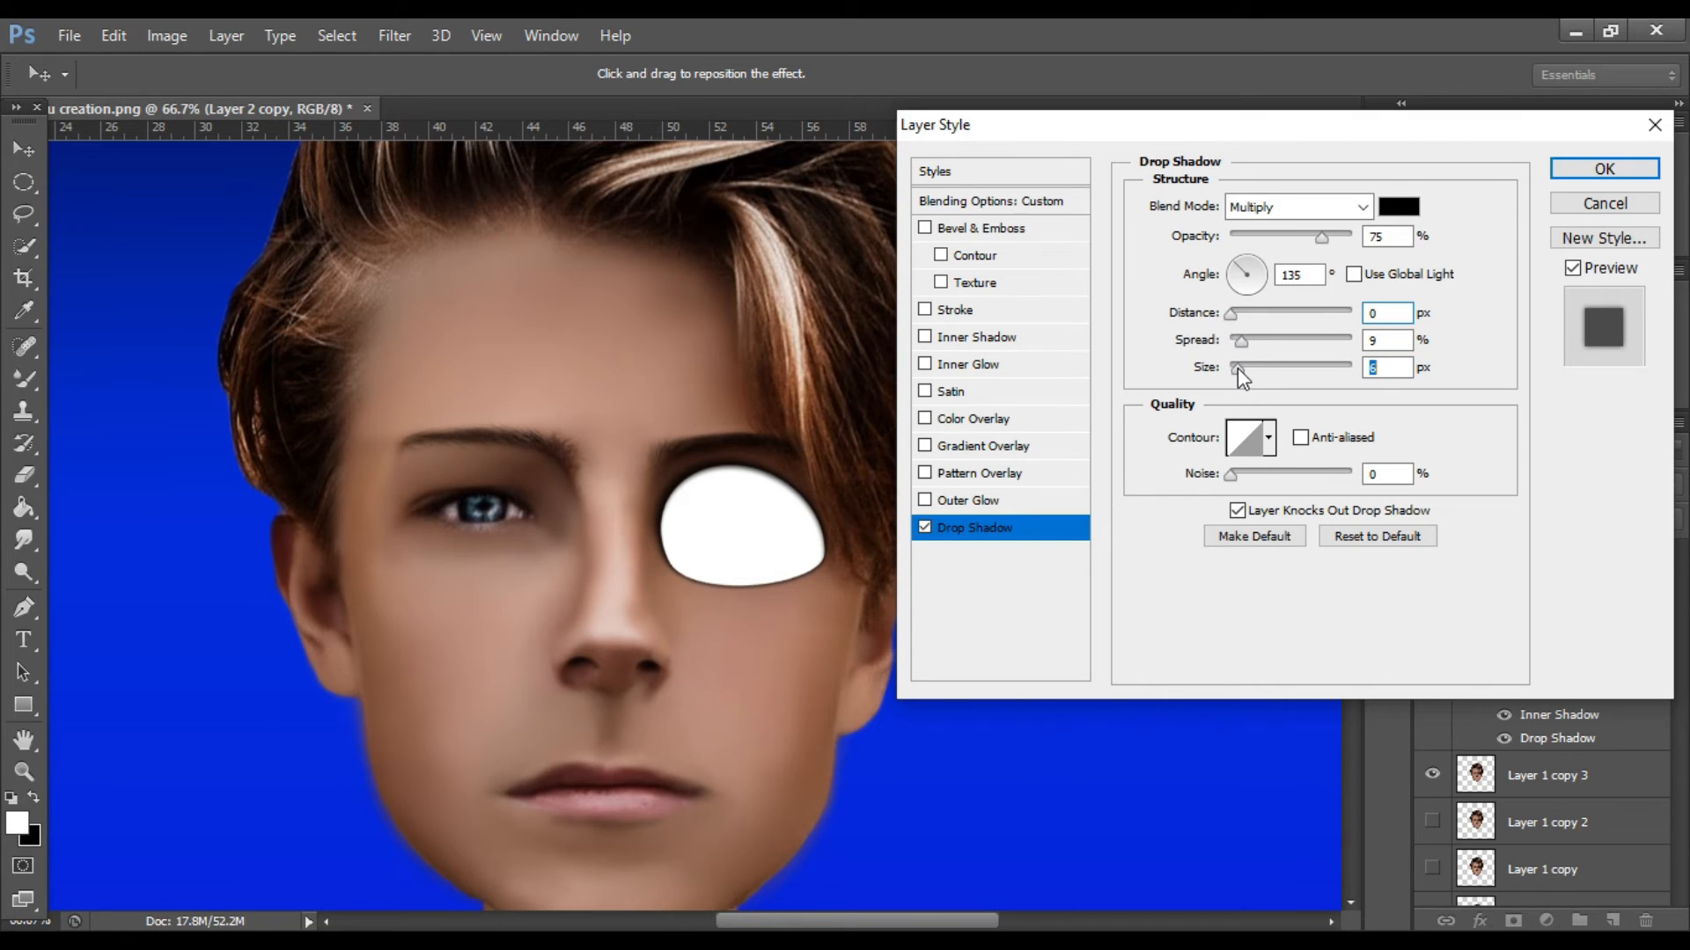
pyautogui.moveTo(1241, 341)
pyautogui.mouseDown()
pyautogui.moveTo(1239, 369)
pyautogui.moveTo(1237, 315)
pyautogui.mouseUp()
pyautogui.moveTo(1320, 237); pyautogui.dragTo(1292, 239)
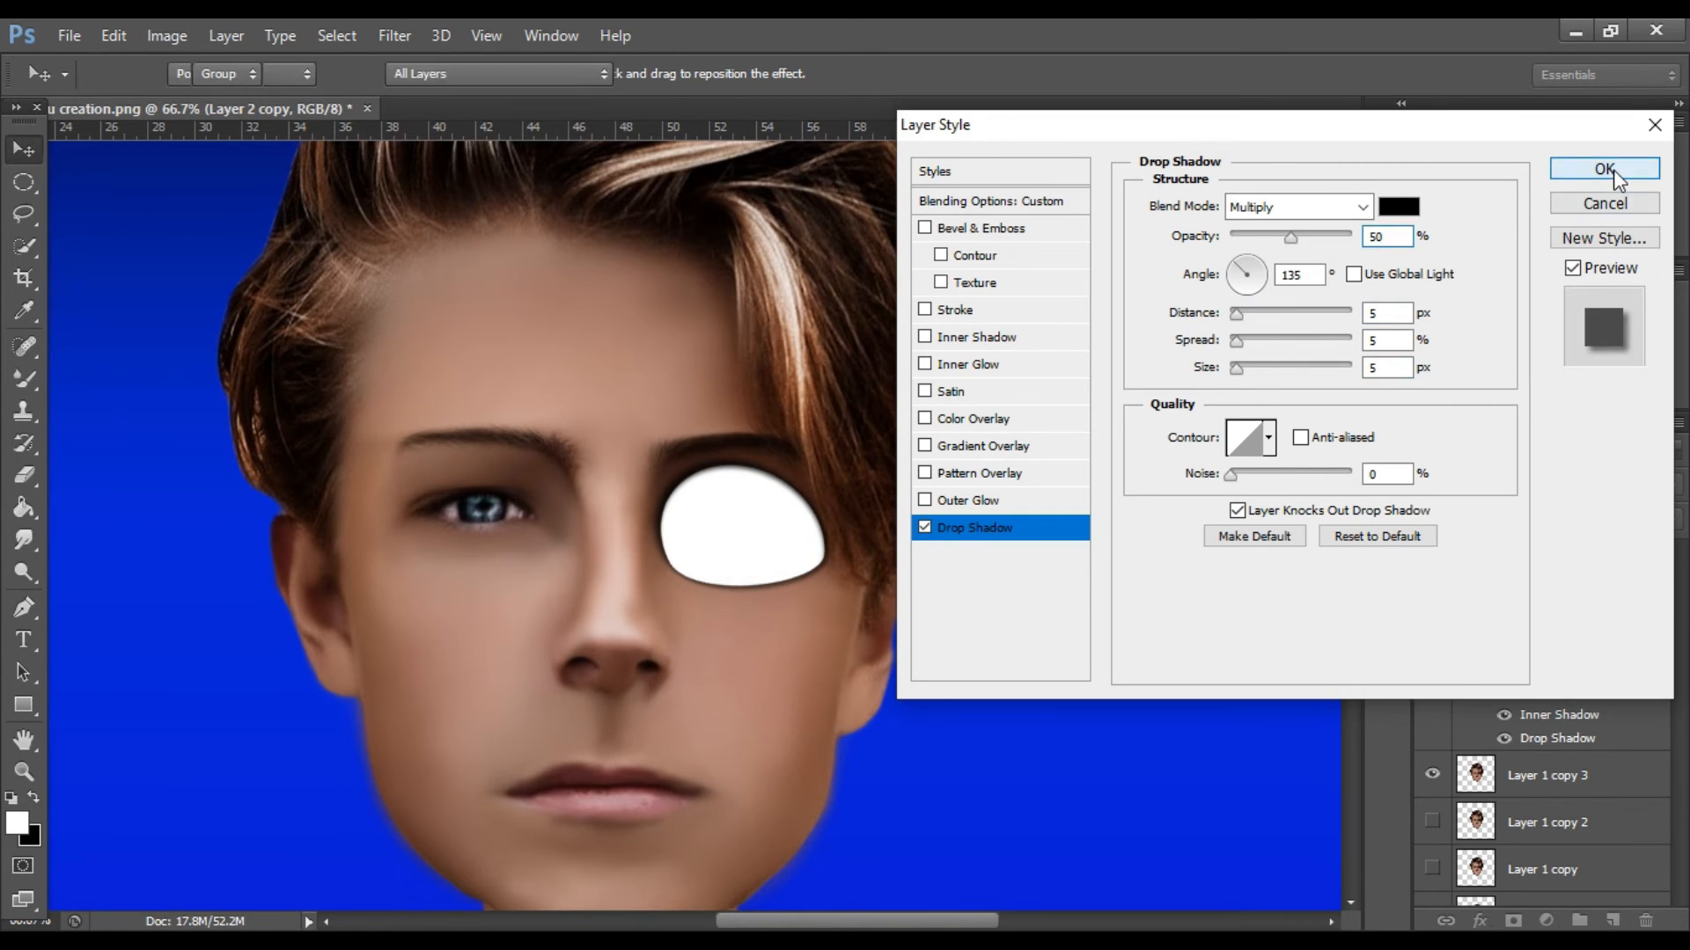
pyautogui.click(1607, 168)
# Enable an Inner Shadow on Layer 2 copy 2 with a 63° global angle, distance 15 px, choke 18 % and size 43 px.
pyautogui.scroll(-1, 1188, 407)
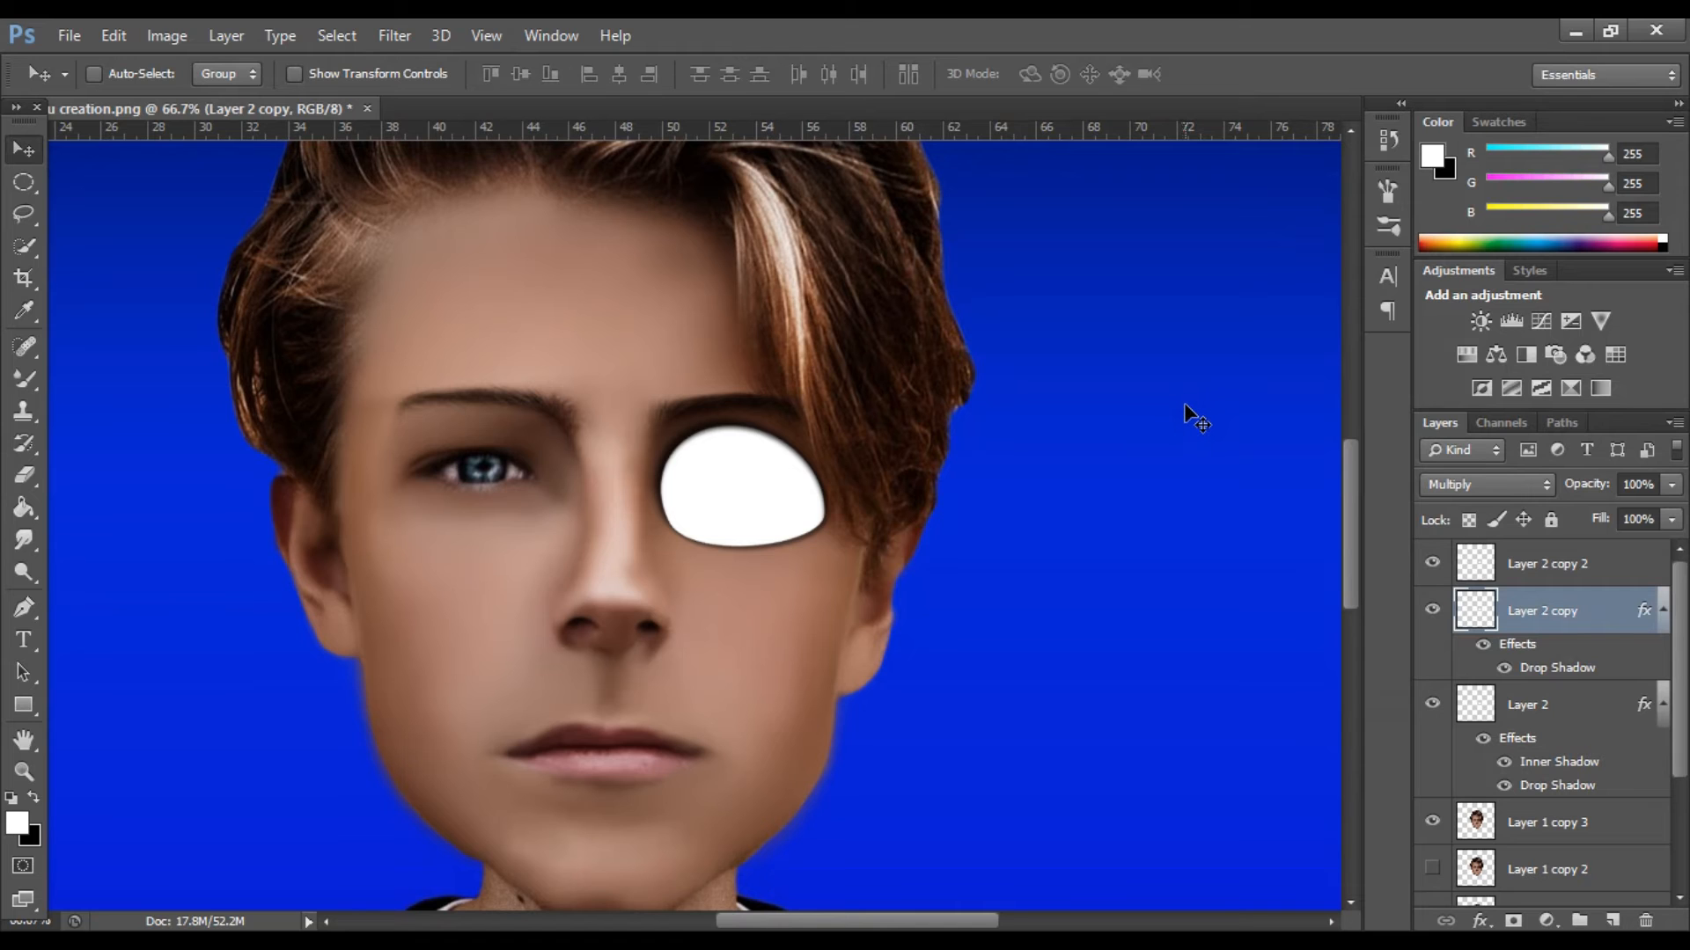
pyautogui.click(1643, 570)
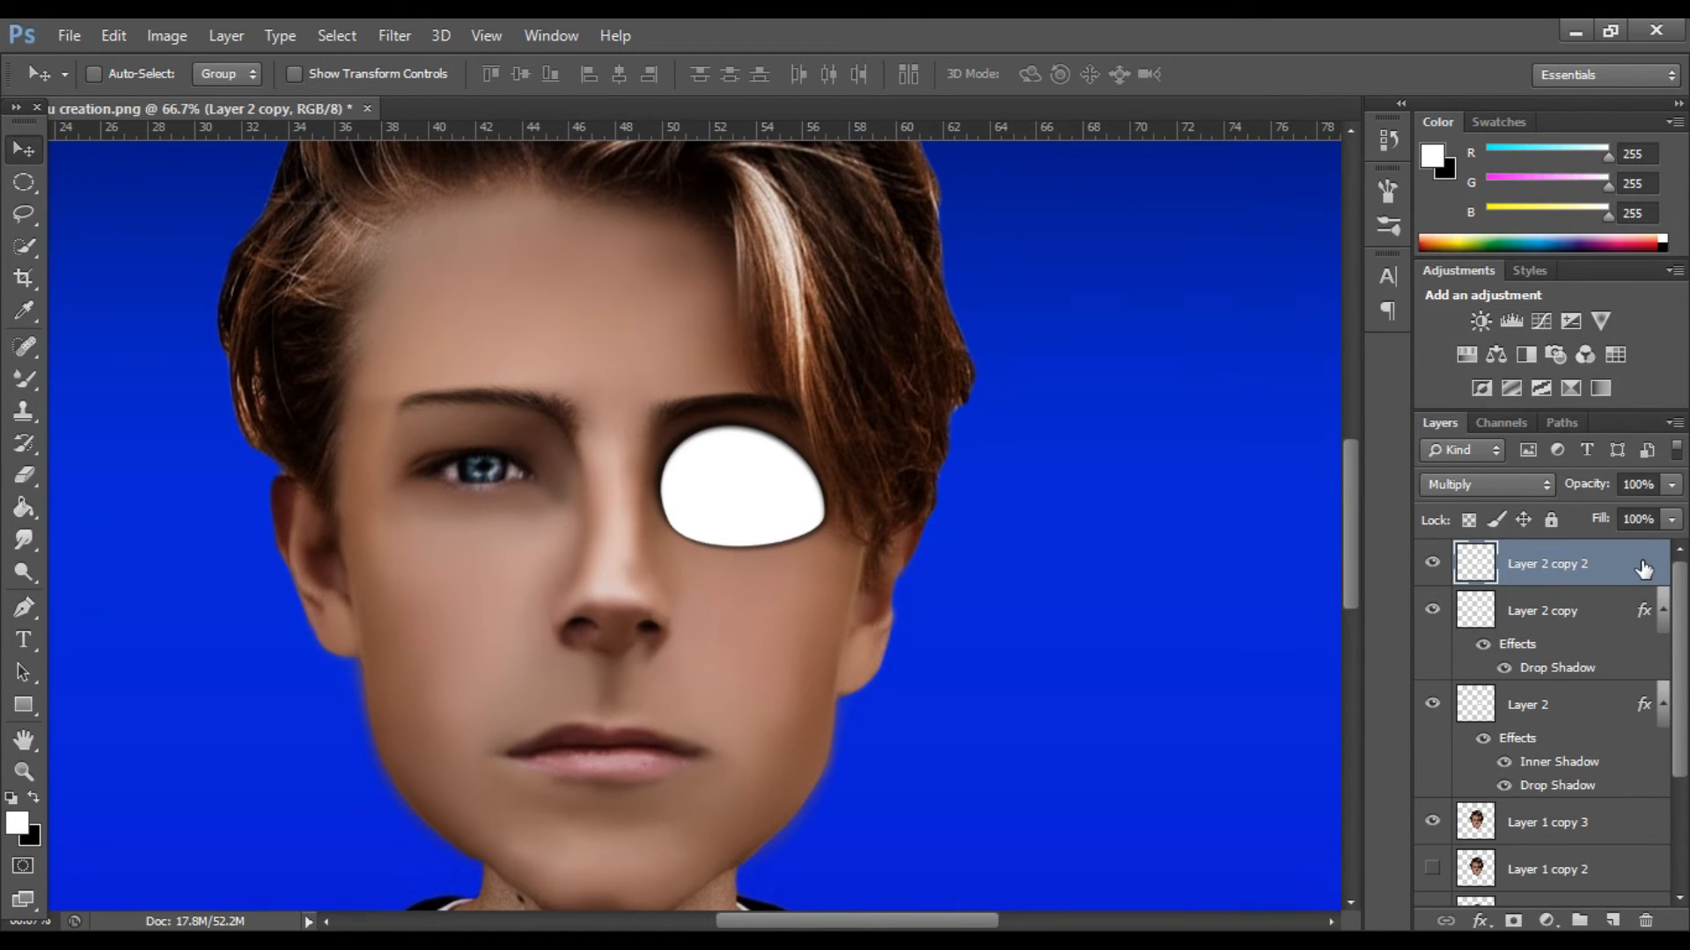
pyautogui.doubleClick(1644, 570)
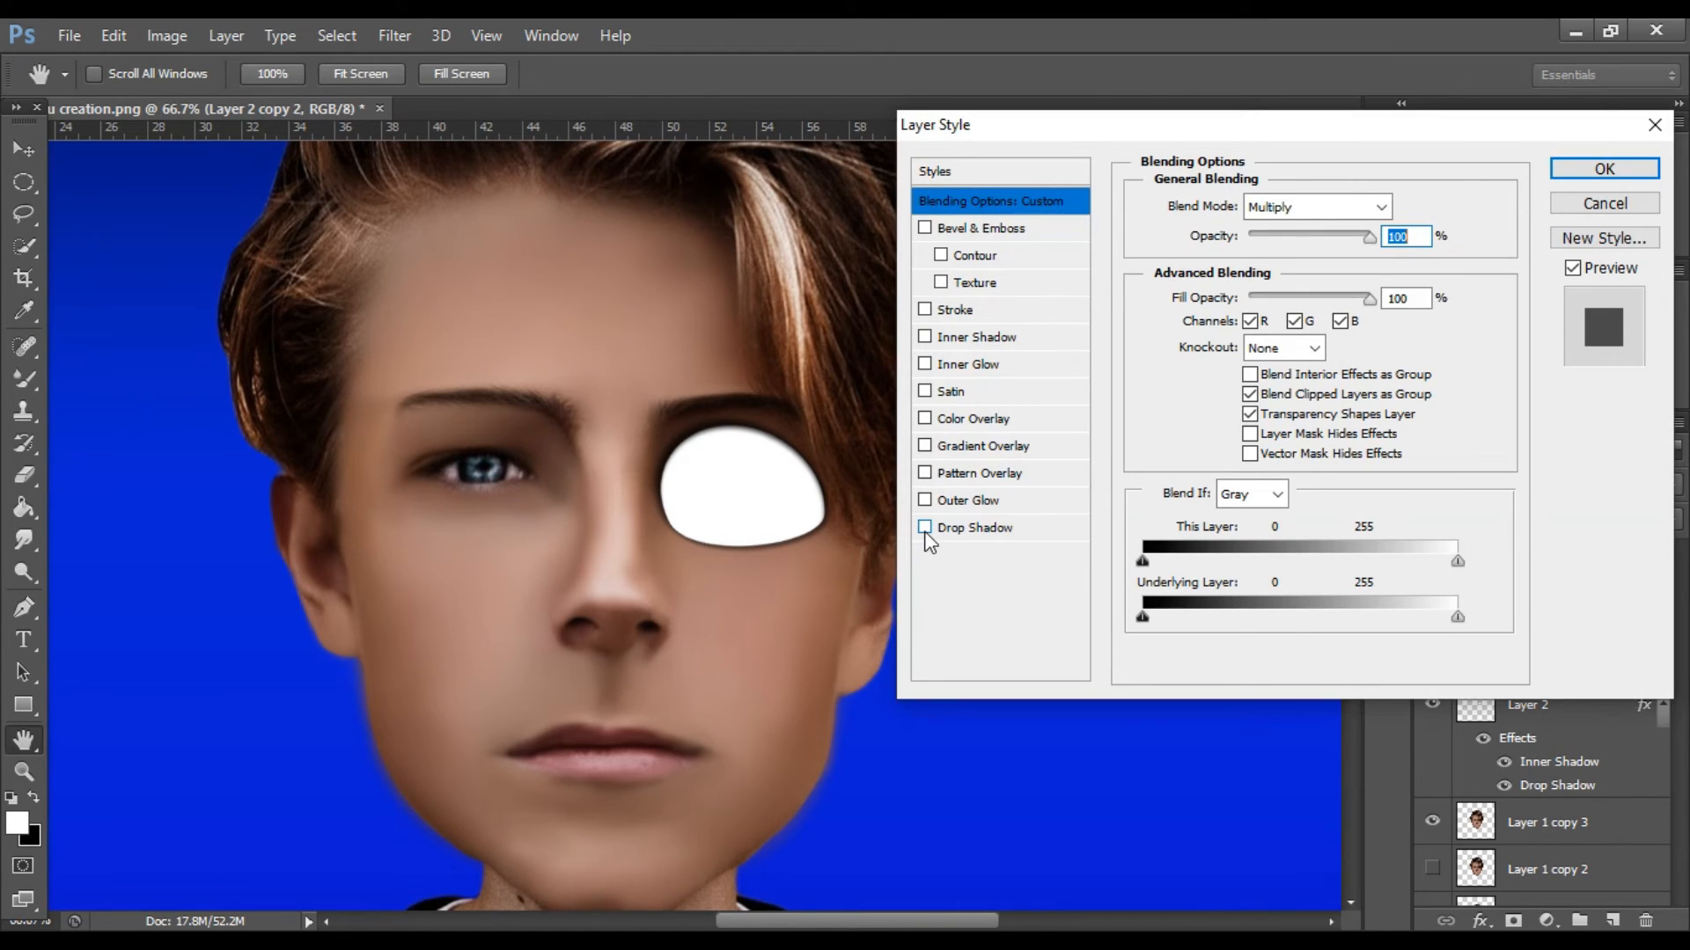
pyautogui.click(925, 336)
pyautogui.click(1060, 335)
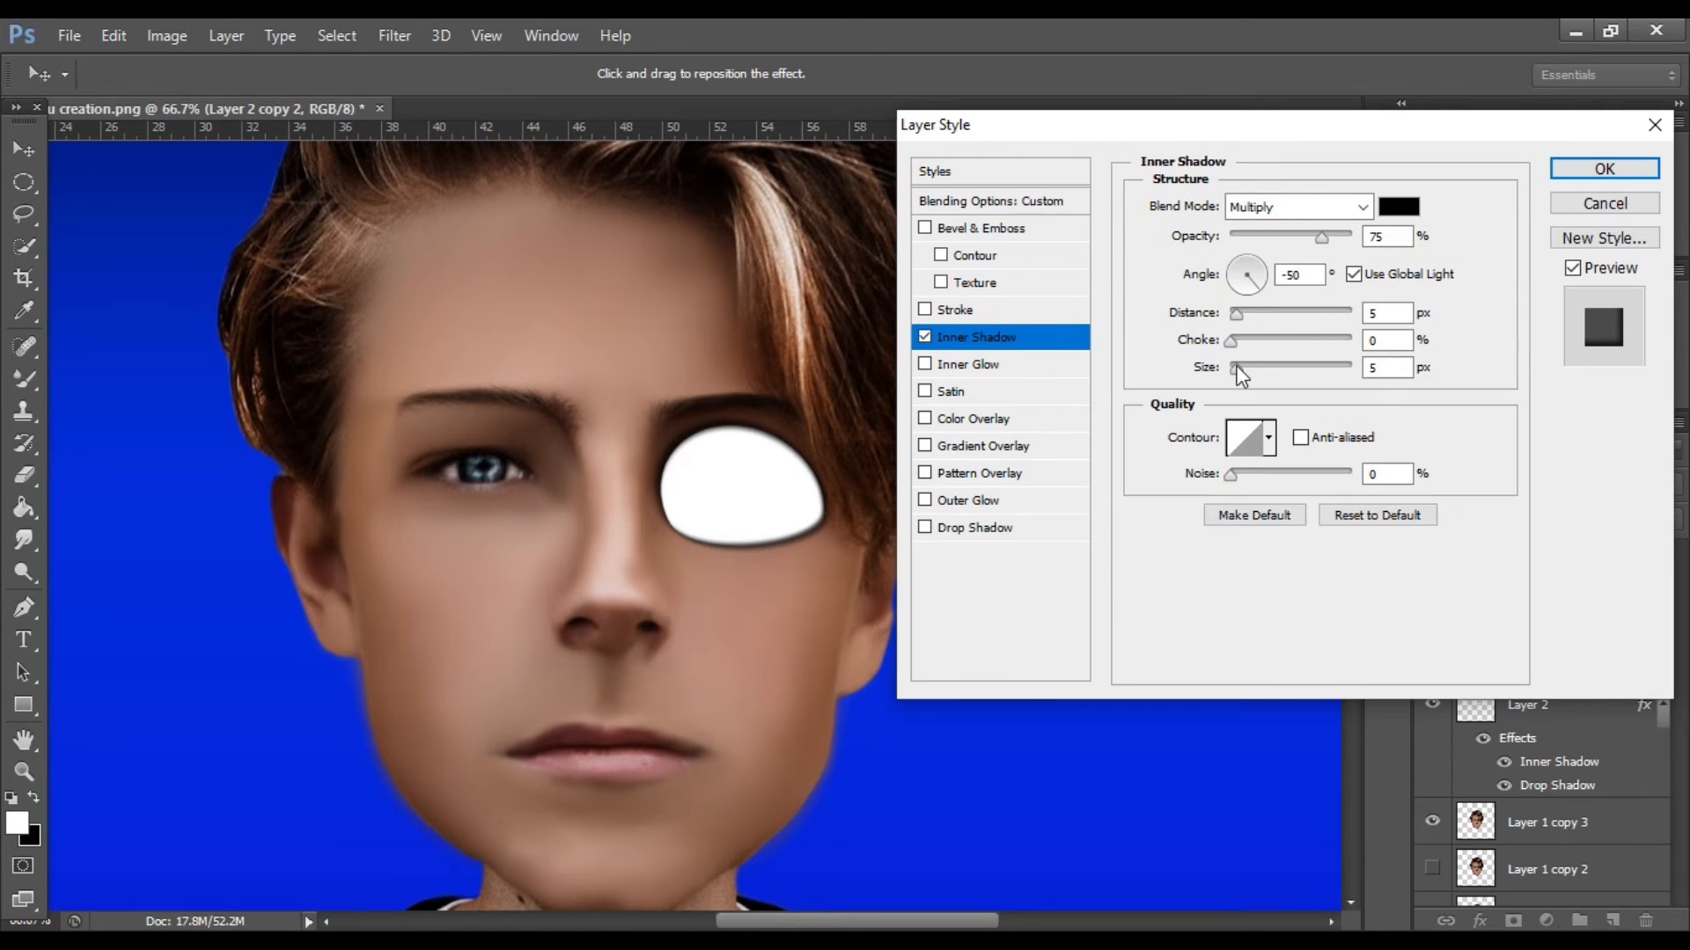
pyautogui.moveTo(1237, 367); pyautogui.dragTo(1250, 368)
pyautogui.moveTo(1255, 283); pyautogui.dragTo(1253, 270)
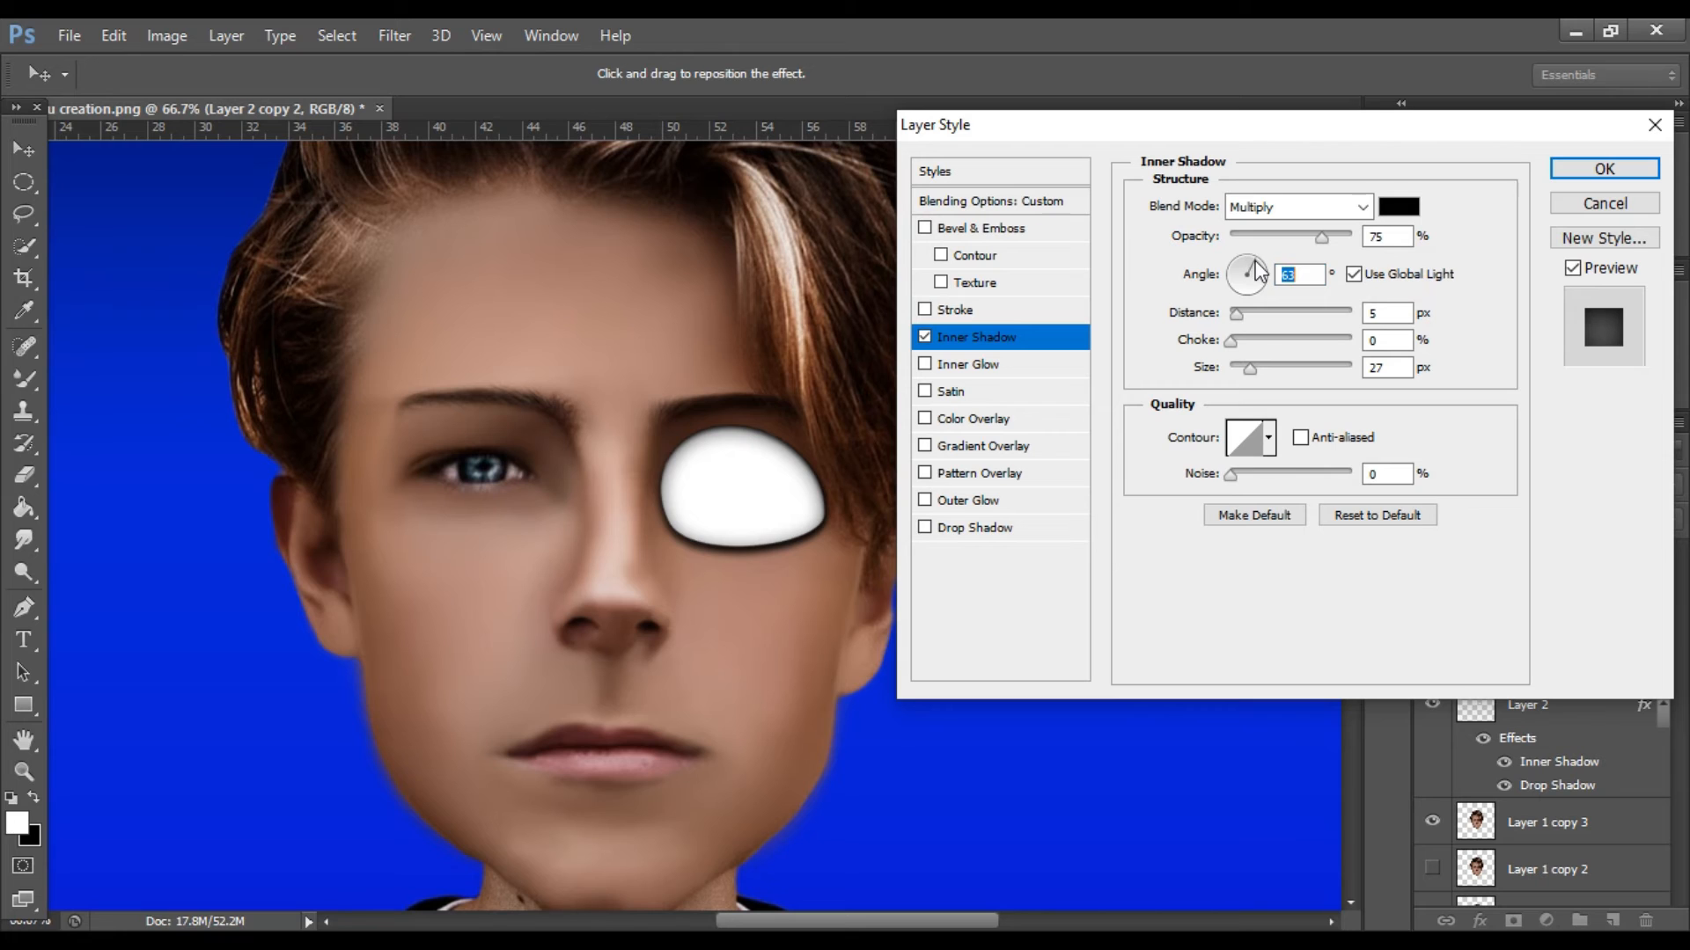
pyautogui.moveTo(1246, 315); pyautogui.dragTo(1258, 374)
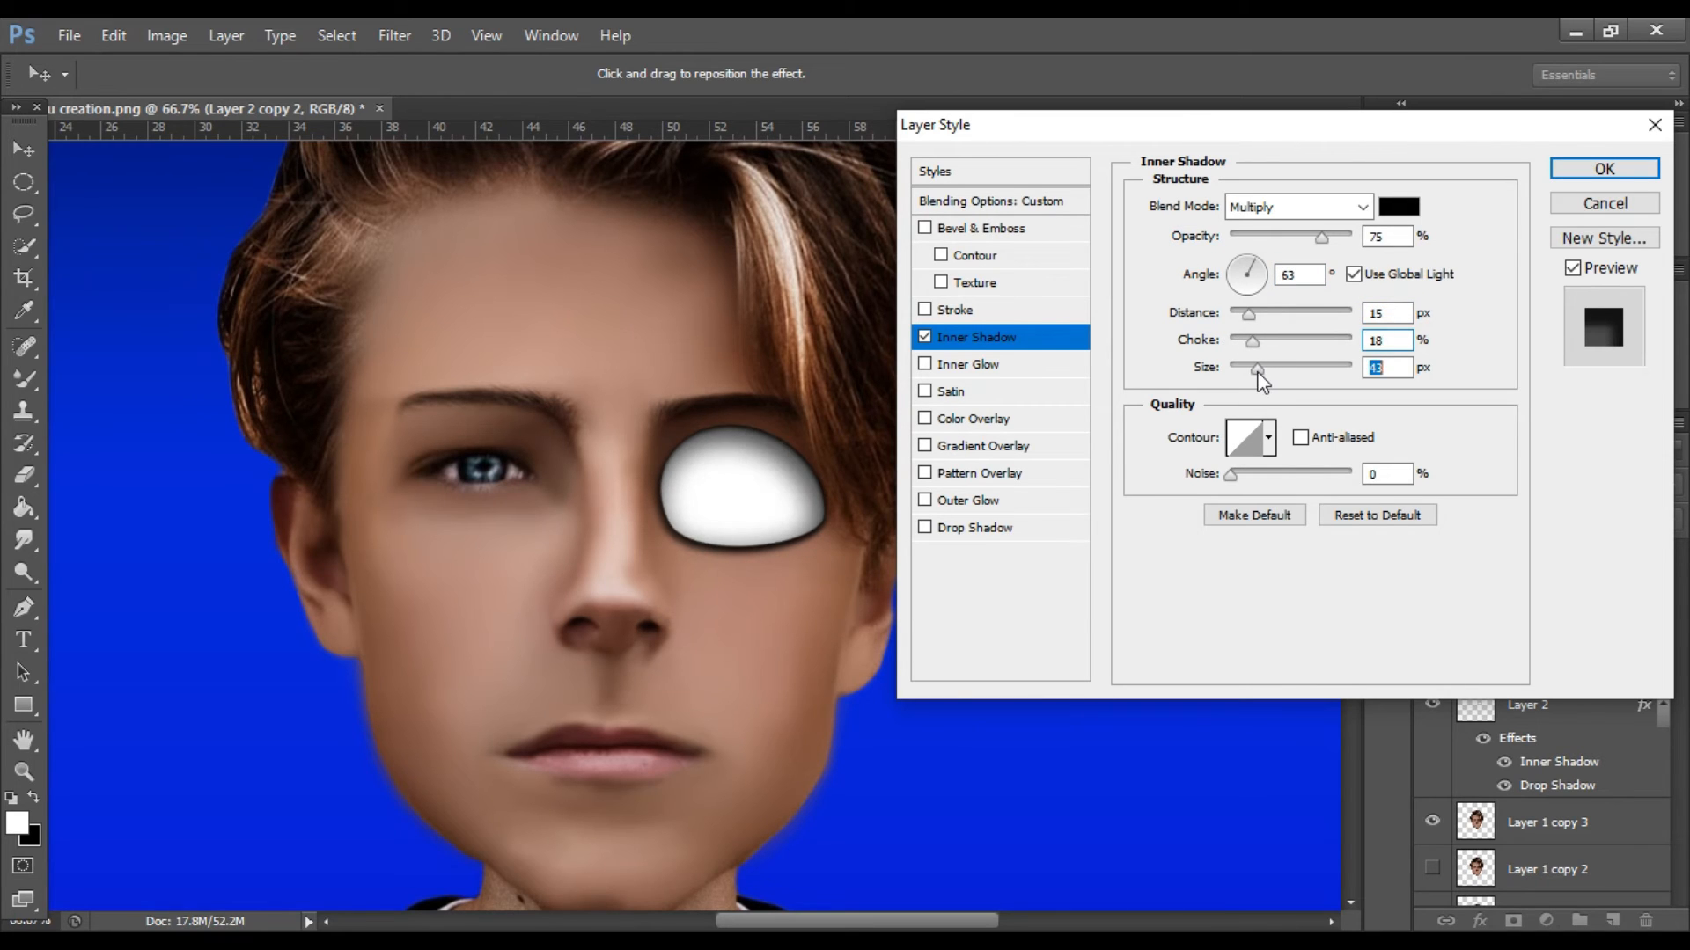
pyautogui.moveTo(867, 467); pyautogui.dragTo(805, 493)
# Refine the Inner Shadow to opacity 53 %, angle -9°, distance 10 px, choke 8 % and size 62 px, and apply the style.
pyautogui.moveTo(1257, 320)
pyautogui.mouseDown()
pyautogui.moveTo(1239, 319)
pyautogui.moveTo(1234, 266)
pyautogui.moveTo(1243, 314)
pyautogui.moveTo(1285, 319)
pyautogui.moveTo(1254, 316)
pyautogui.mouseUp()
pyautogui.click(1244, 264)
pyautogui.click(1260, 288)
pyautogui.click(1264, 283)
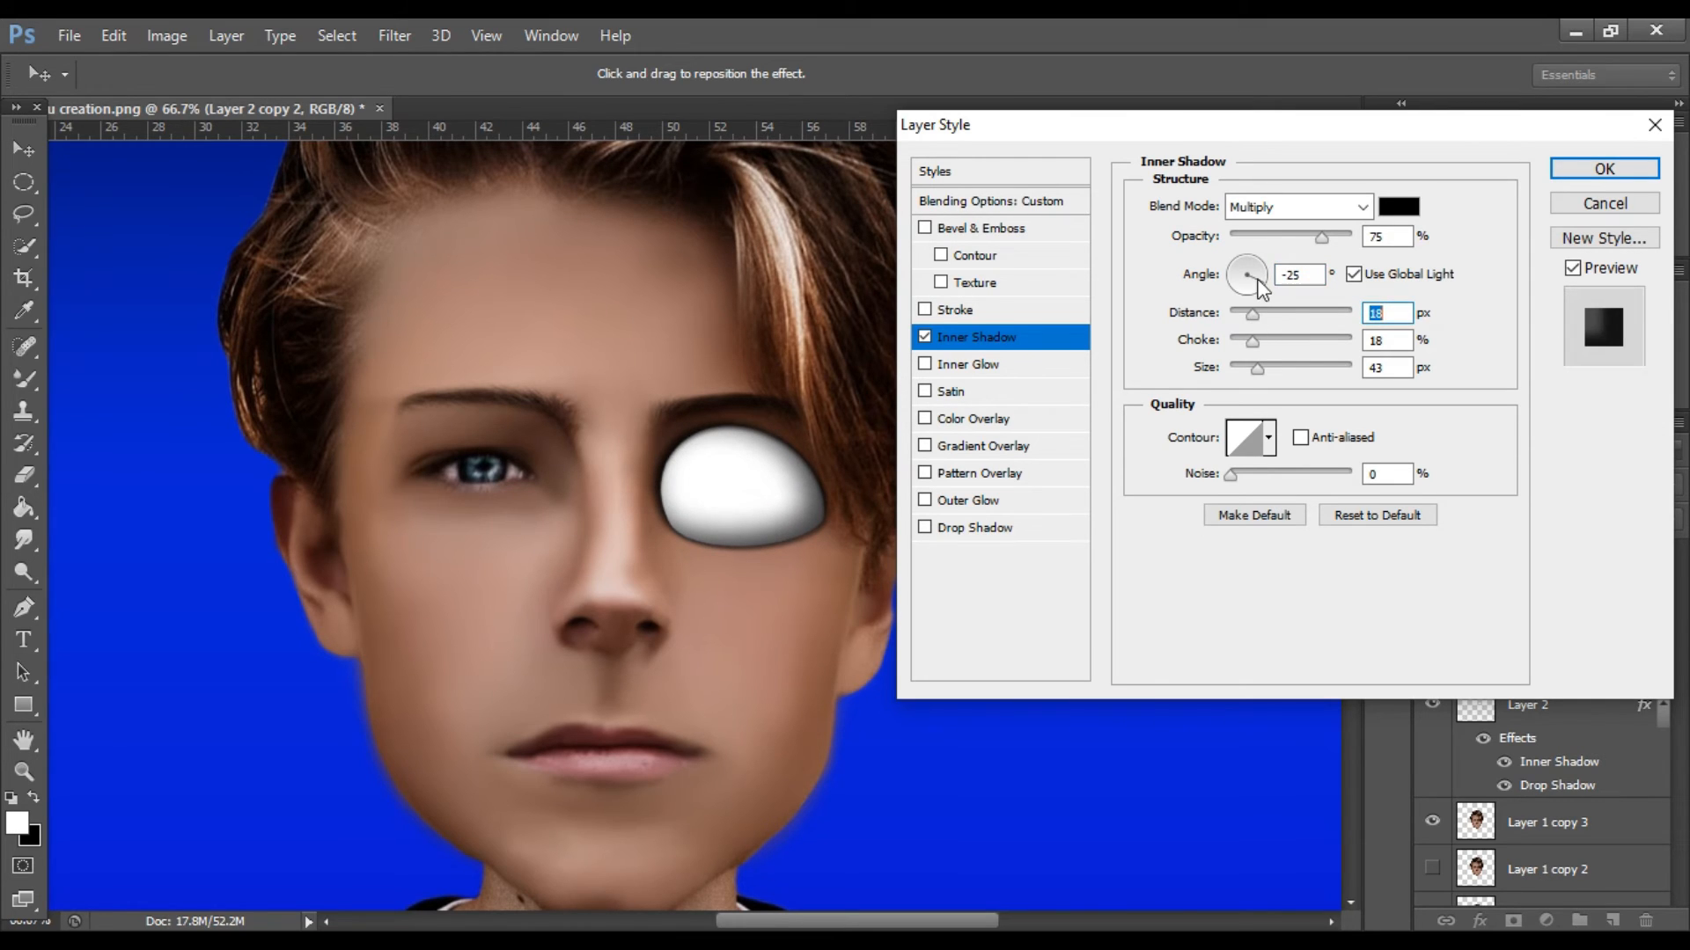
pyautogui.click(1267, 279)
pyautogui.moveTo(1248, 371); pyautogui.dragTo(1242, 312)
pyautogui.click(1244, 313)
pyautogui.click(1299, 236)
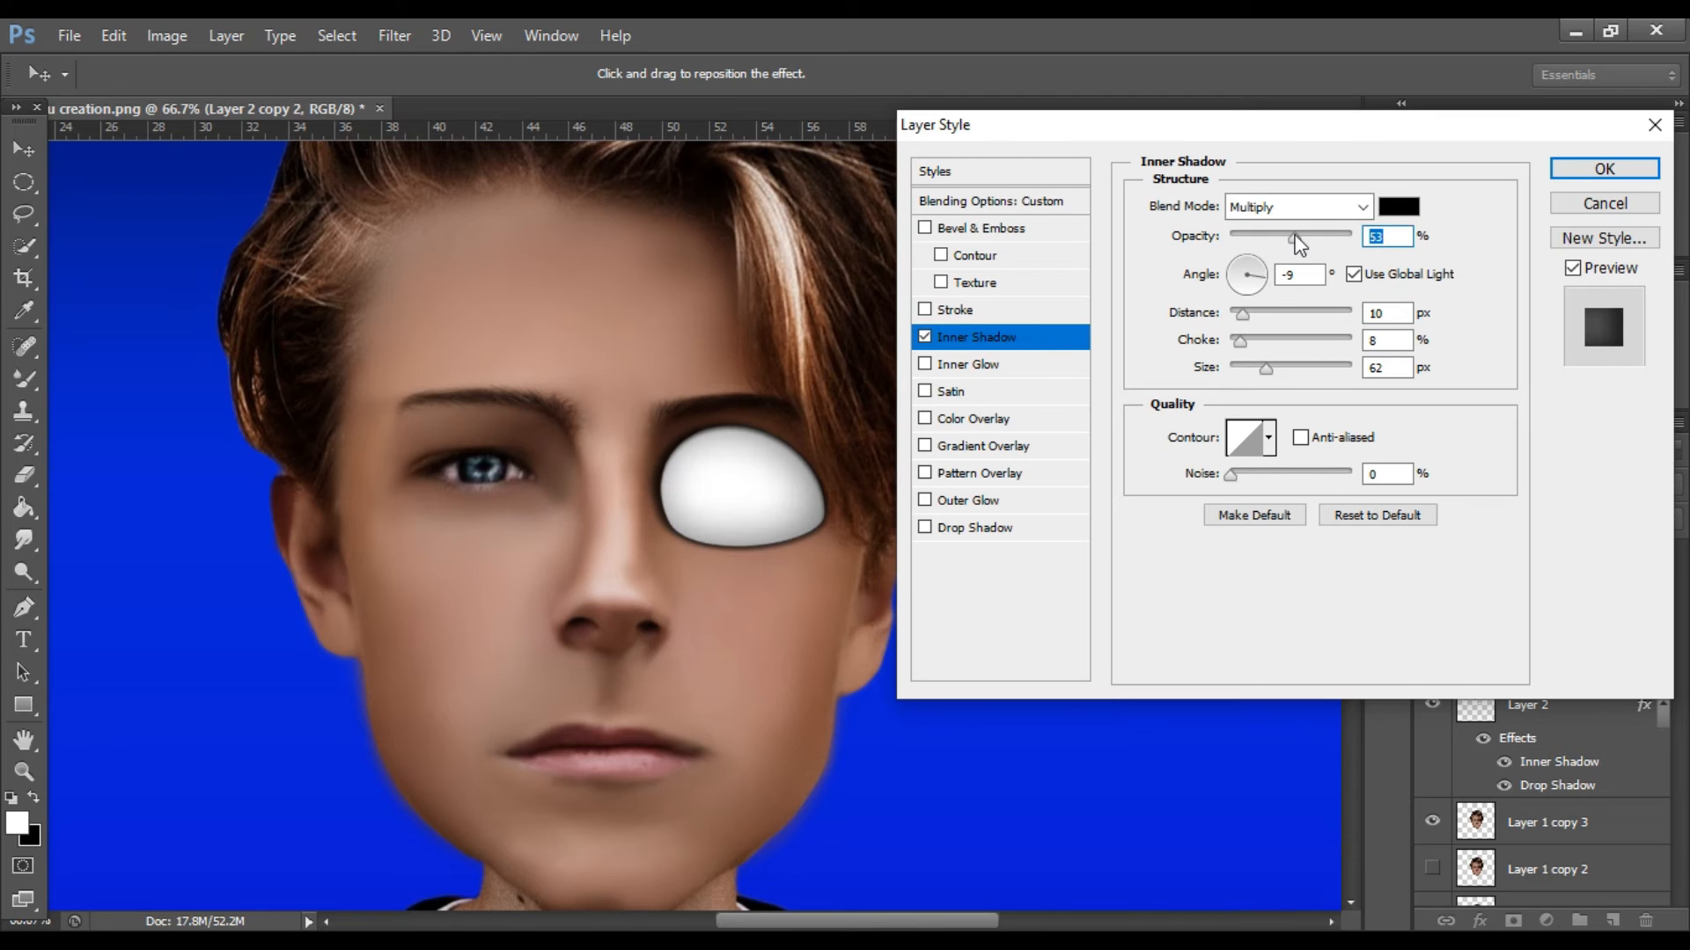
pyautogui.click(1603, 168)
# Rasterize the layer styles of Layer 2 copy 2, Layer 2 copy and Layer 2.
pyautogui.rightClick(1613, 567)
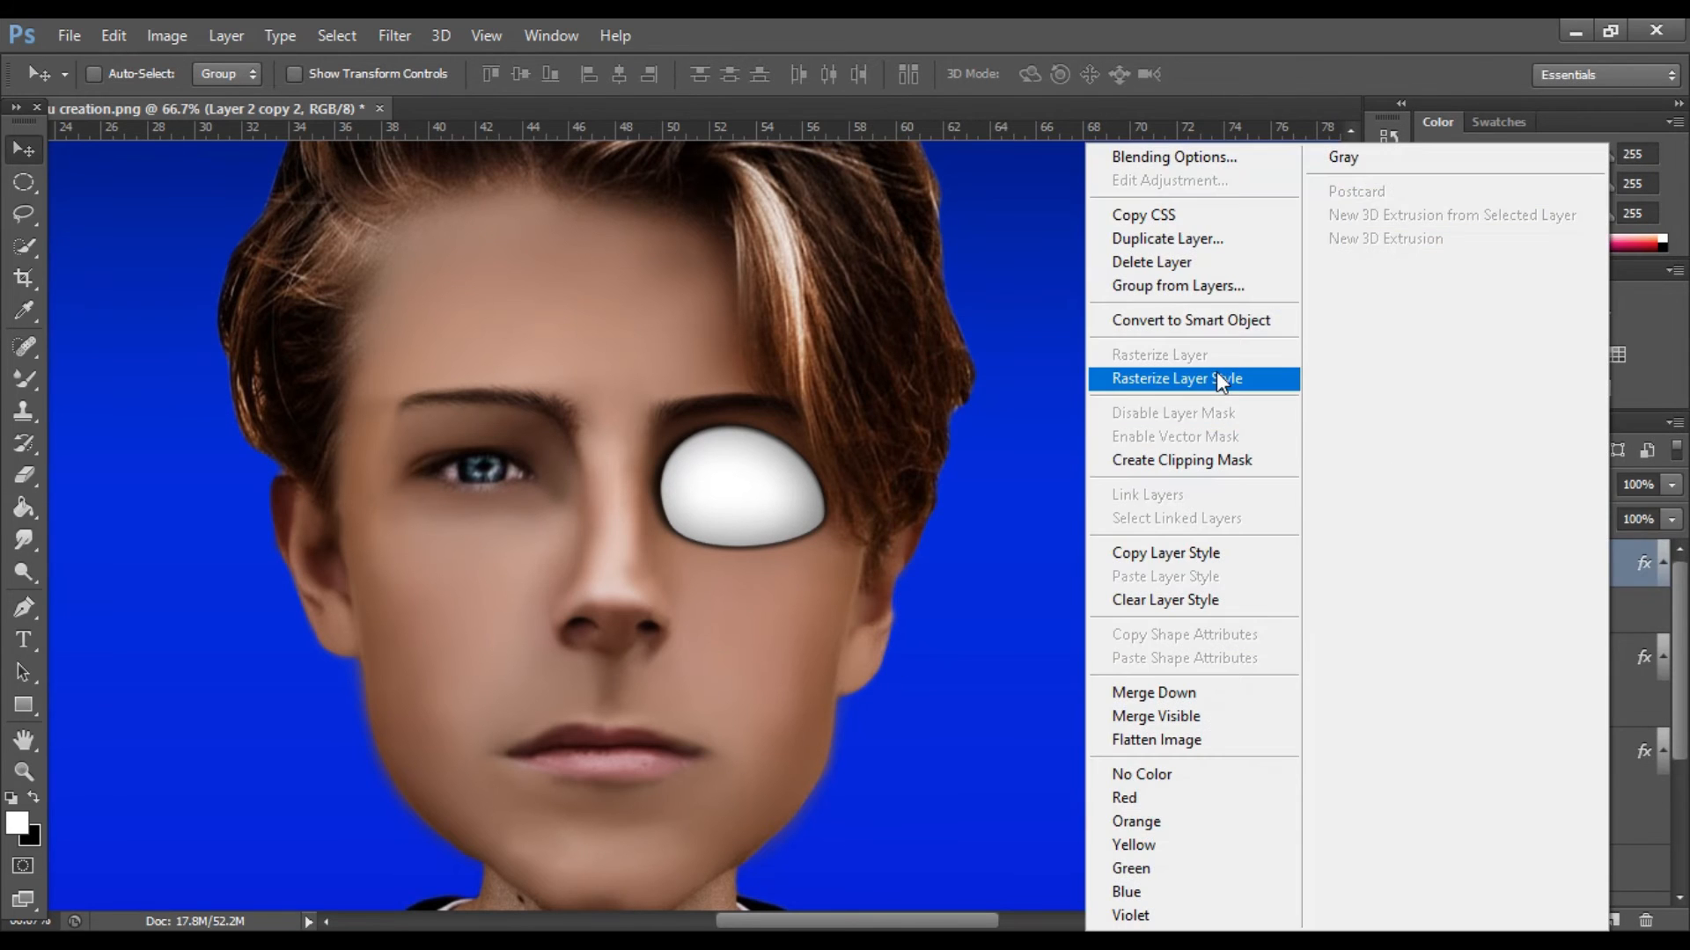
pyautogui.click(1219, 380)
pyautogui.click(1594, 607)
pyautogui.rightClick(1594, 605)
pyautogui.click(1250, 379)
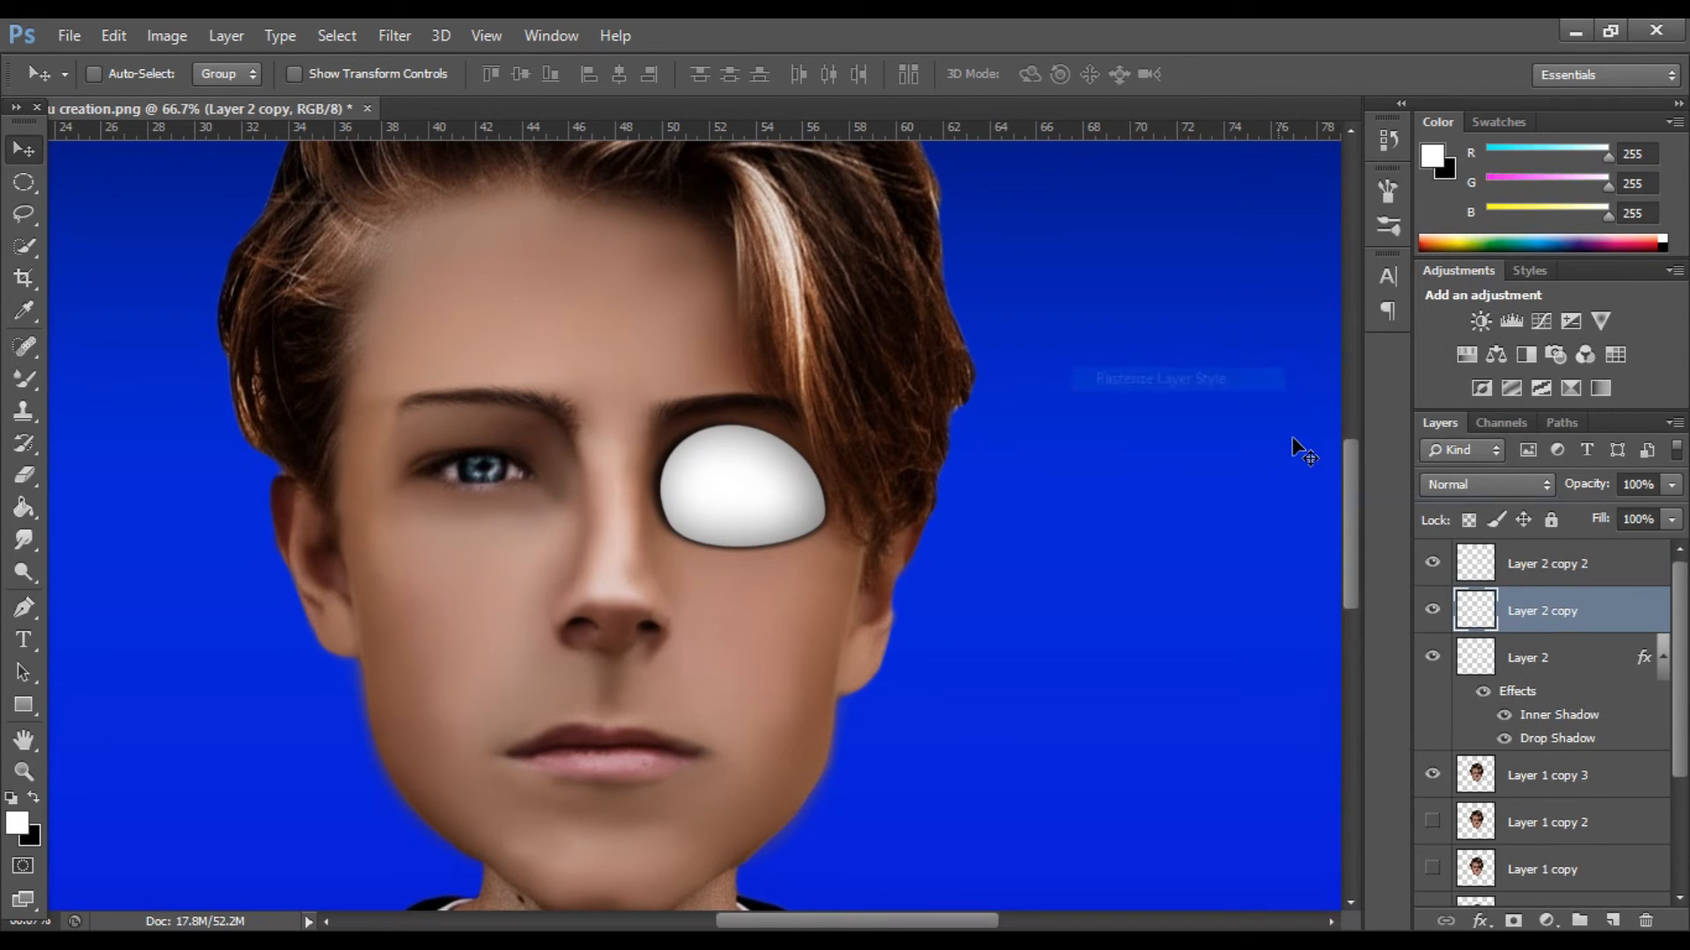
pyautogui.click(1616, 669)
pyautogui.rightClick(1616, 669)
pyautogui.click(1220, 380)
# Check Layer 2's contribution by toggling its visibility, and lower its opacity to 55 %.
pyautogui.click(1431, 660)
pyautogui.click(1432, 660)
pyautogui.moveTo(1671, 484); pyautogui.dragTo(1637, 513)
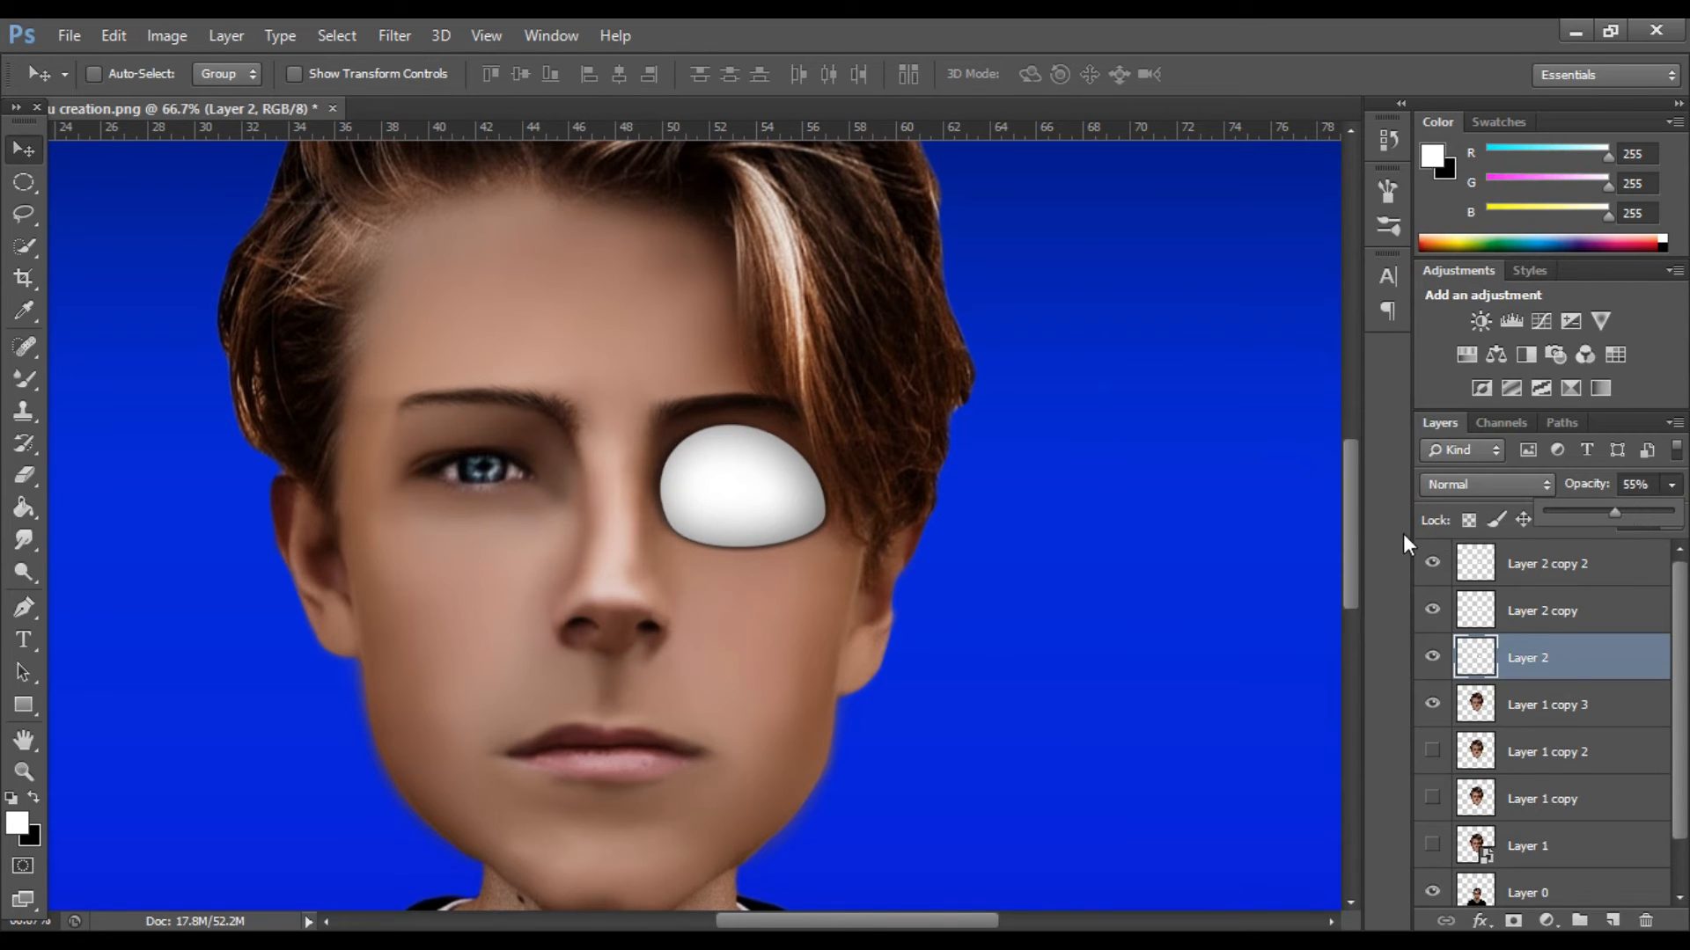
# Merge Layer 2 copy 2 and Layer 2 copy down into Layer 2.
pyautogui.click(1570, 564)
pyautogui.rightClick(1571, 564)
pyautogui.click(1117, 692)
pyautogui.rightClick(1562, 564)
pyautogui.click(1135, 694)
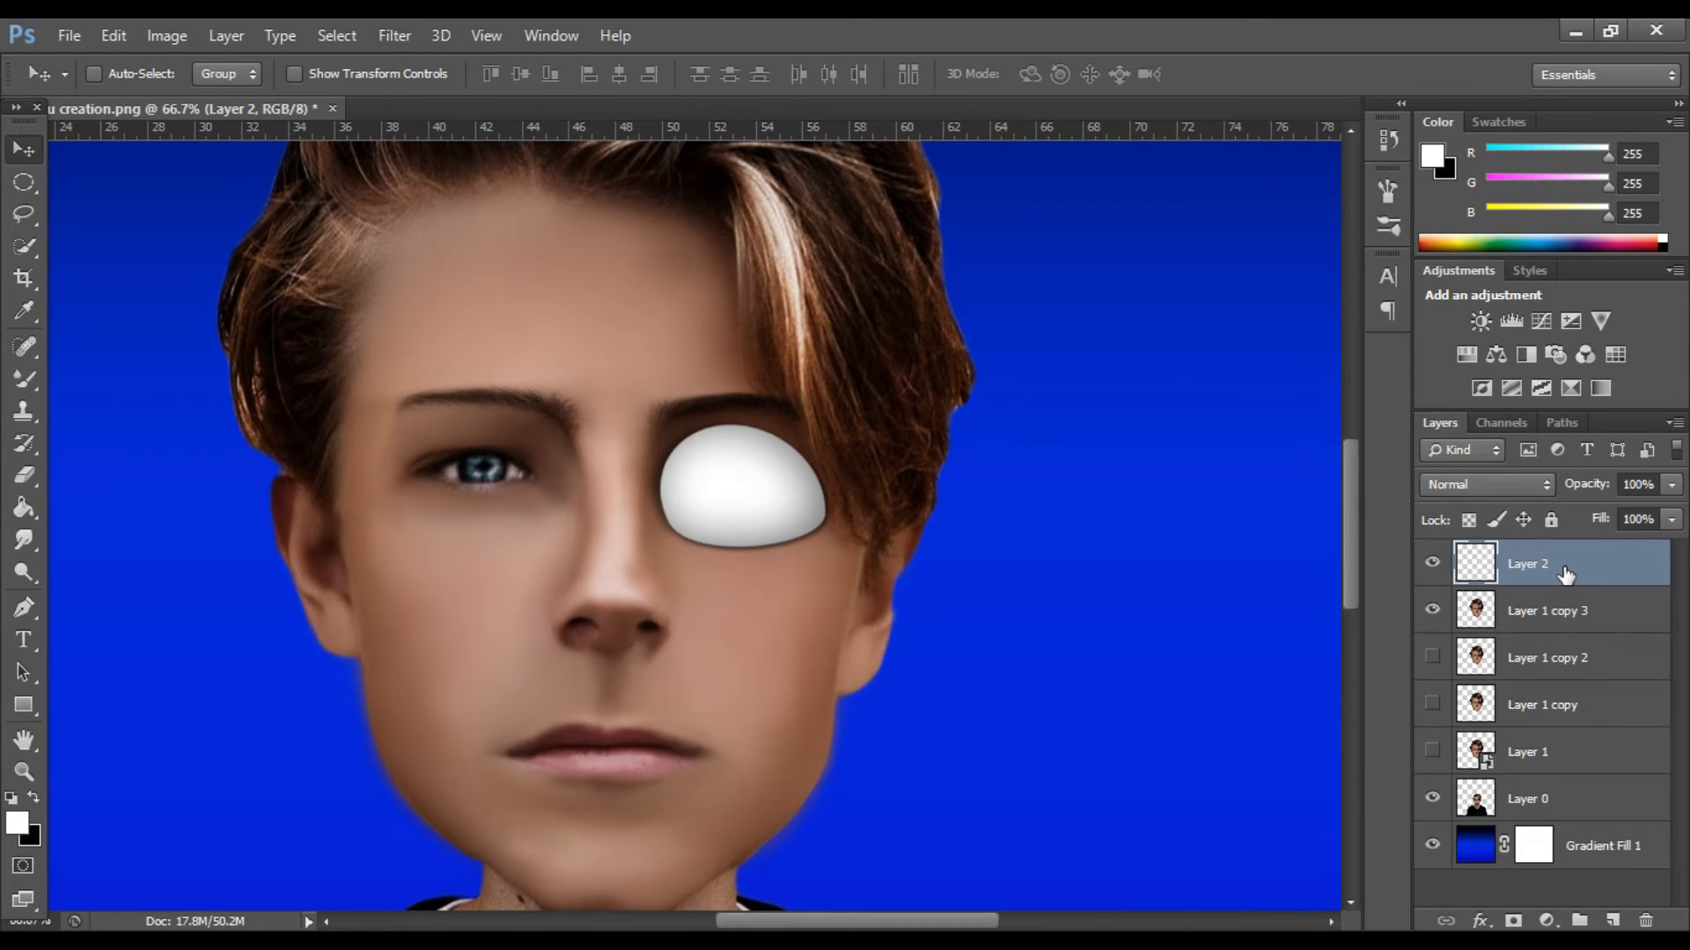
# Duplicate the shaded eye shape, place the copy over the other eye, and flip it horizontally.
pyautogui.hotkey('ctrl', 'j')
pyautogui.moveTo(735, 506); pyautogui.dragTo(473, 497)
pyautogui.hotkey('ctrl', 't')
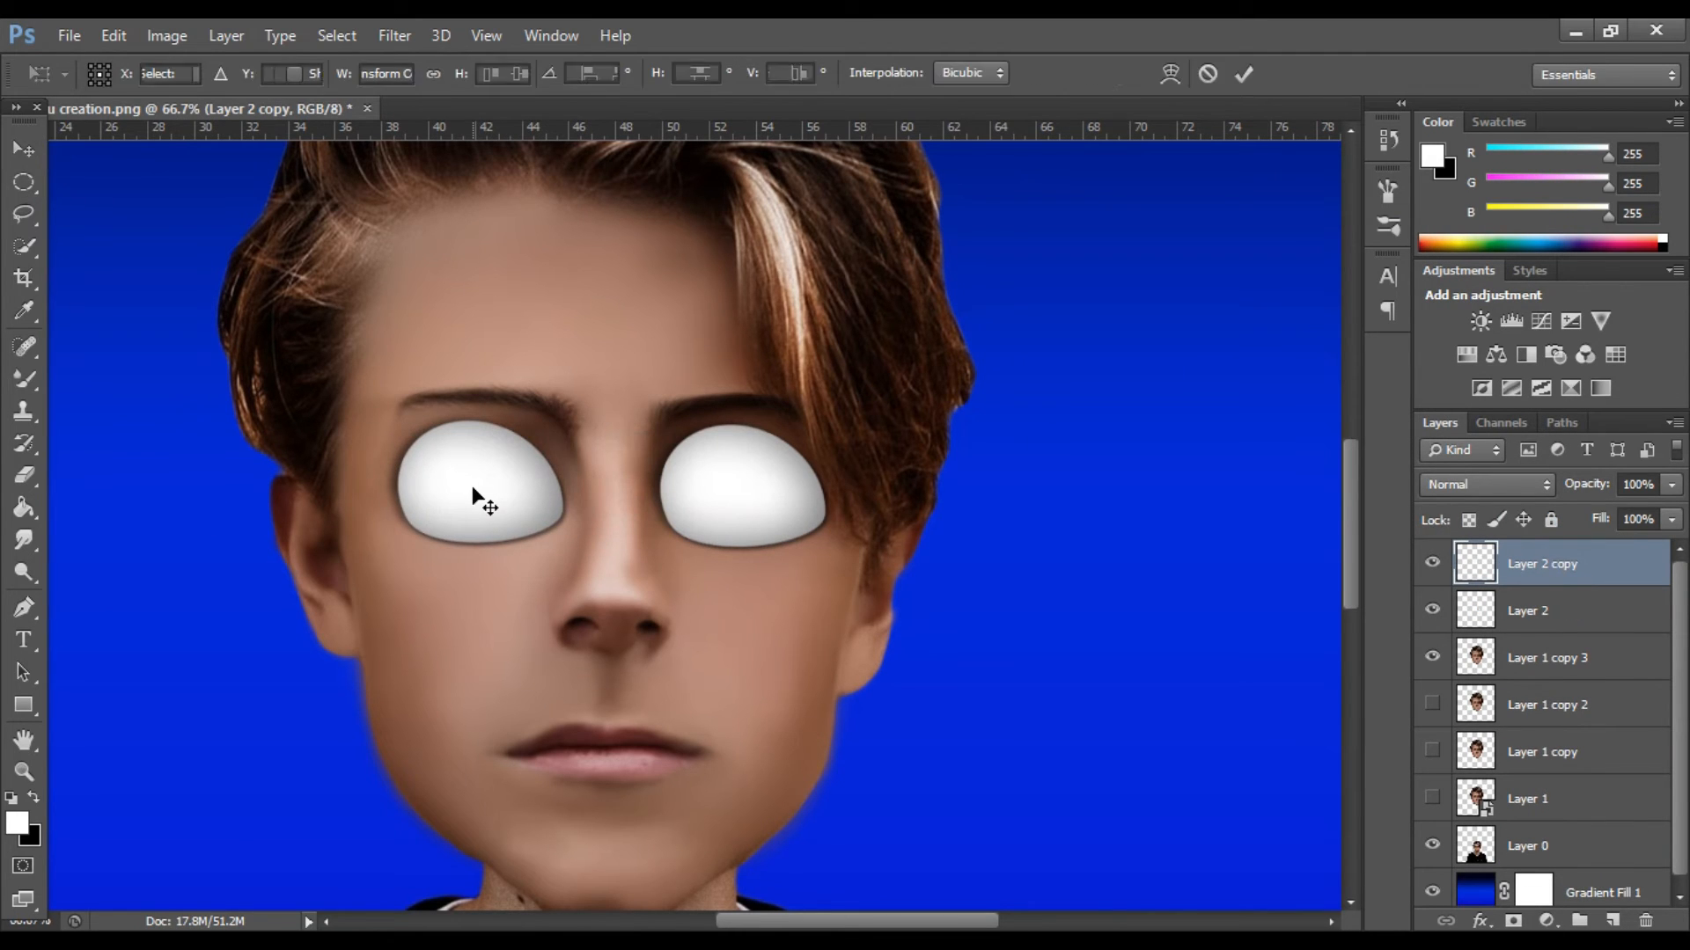
pyautogui.rightClick(472, 490)
pyautogui.click(585, 858)
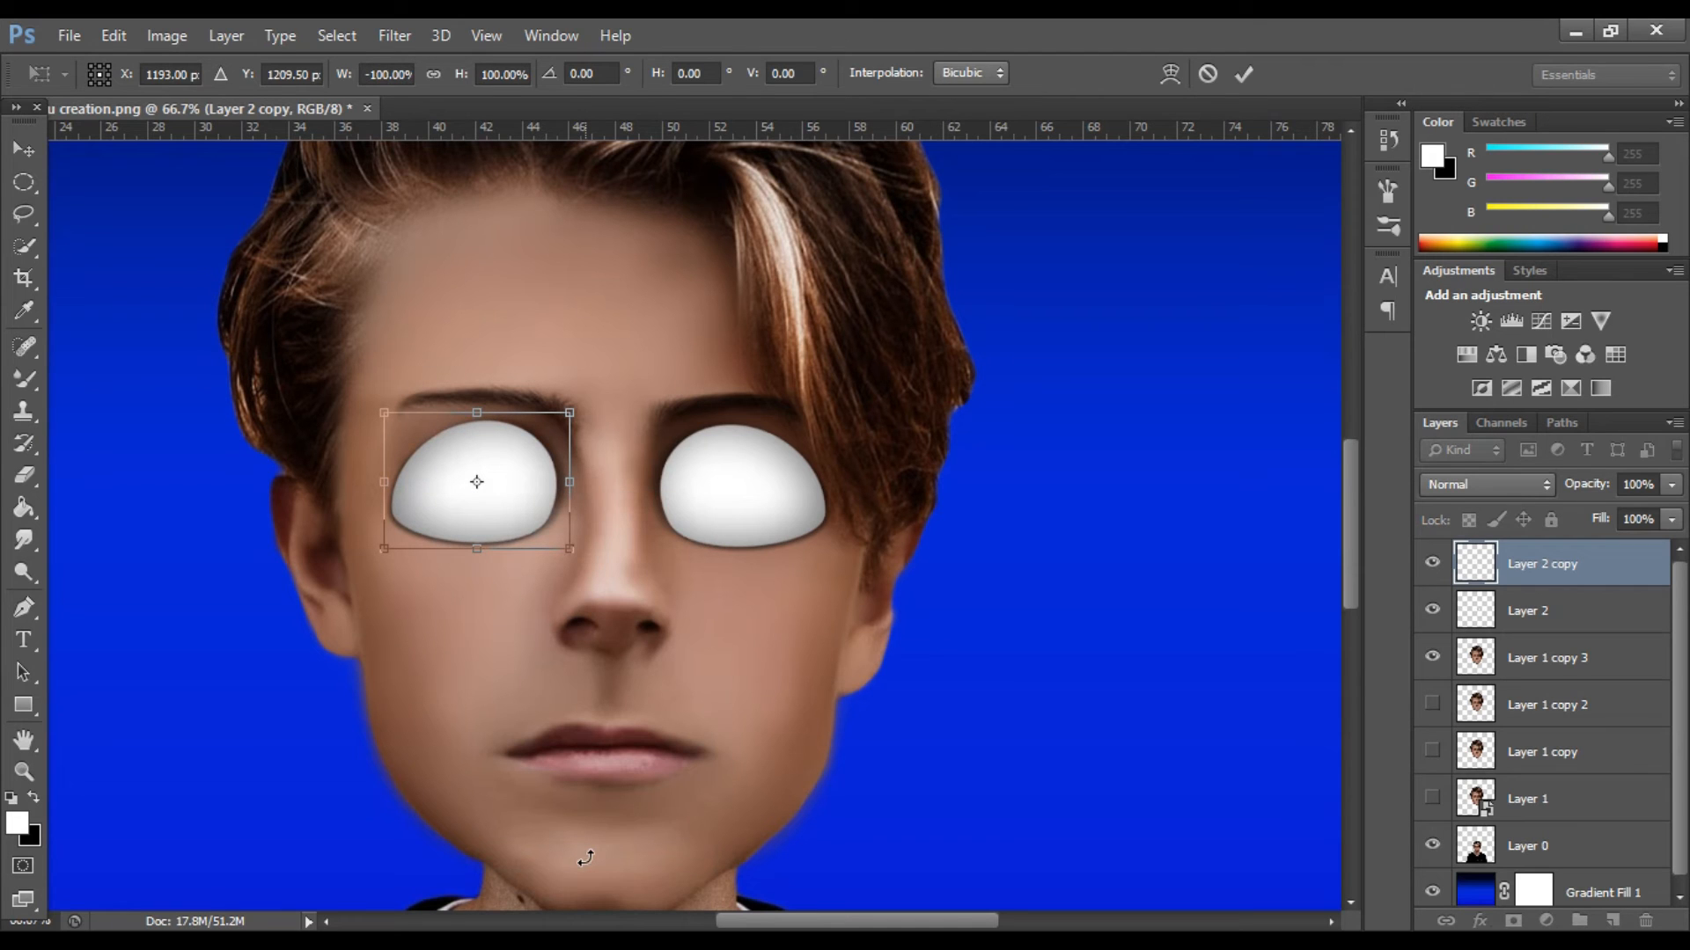
pyautogui.click(1243, 74)
pyautogui.moveTo(519, 484); pyautogui.dragTo(520, 494)
# Fine-tune the side edges of the mirrored eye shape with Free Transform and nudge it into place.
pyautogui.hotkey('ctrl', '-')
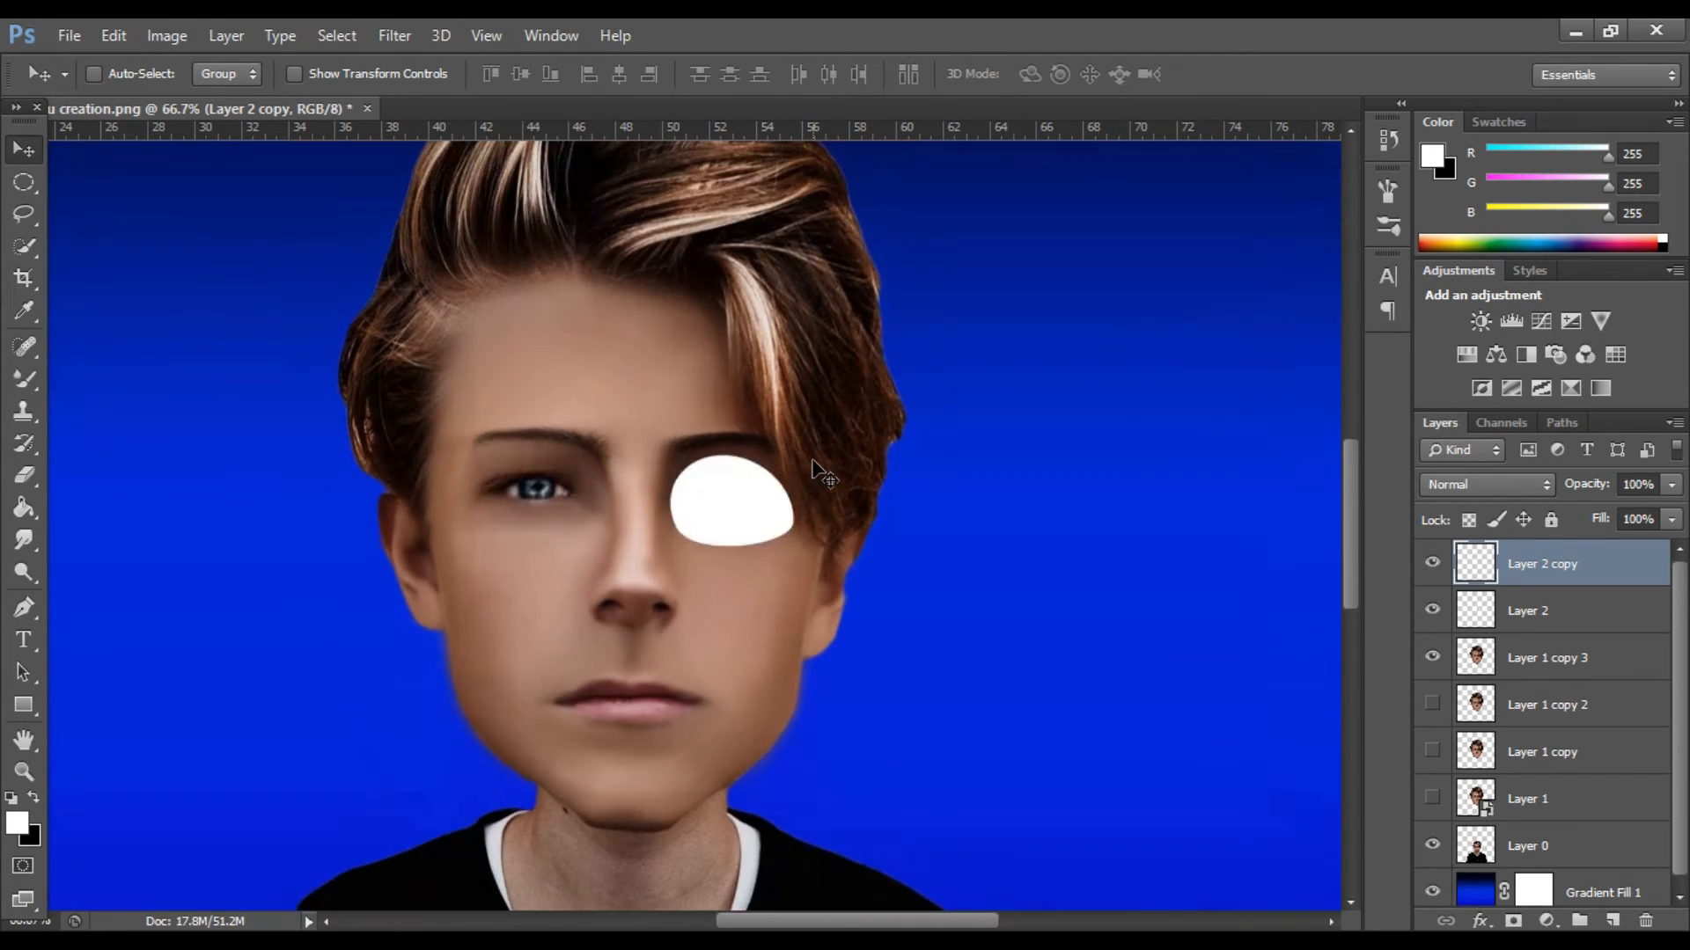
pyautogui.hotkey('ctrl', 't')
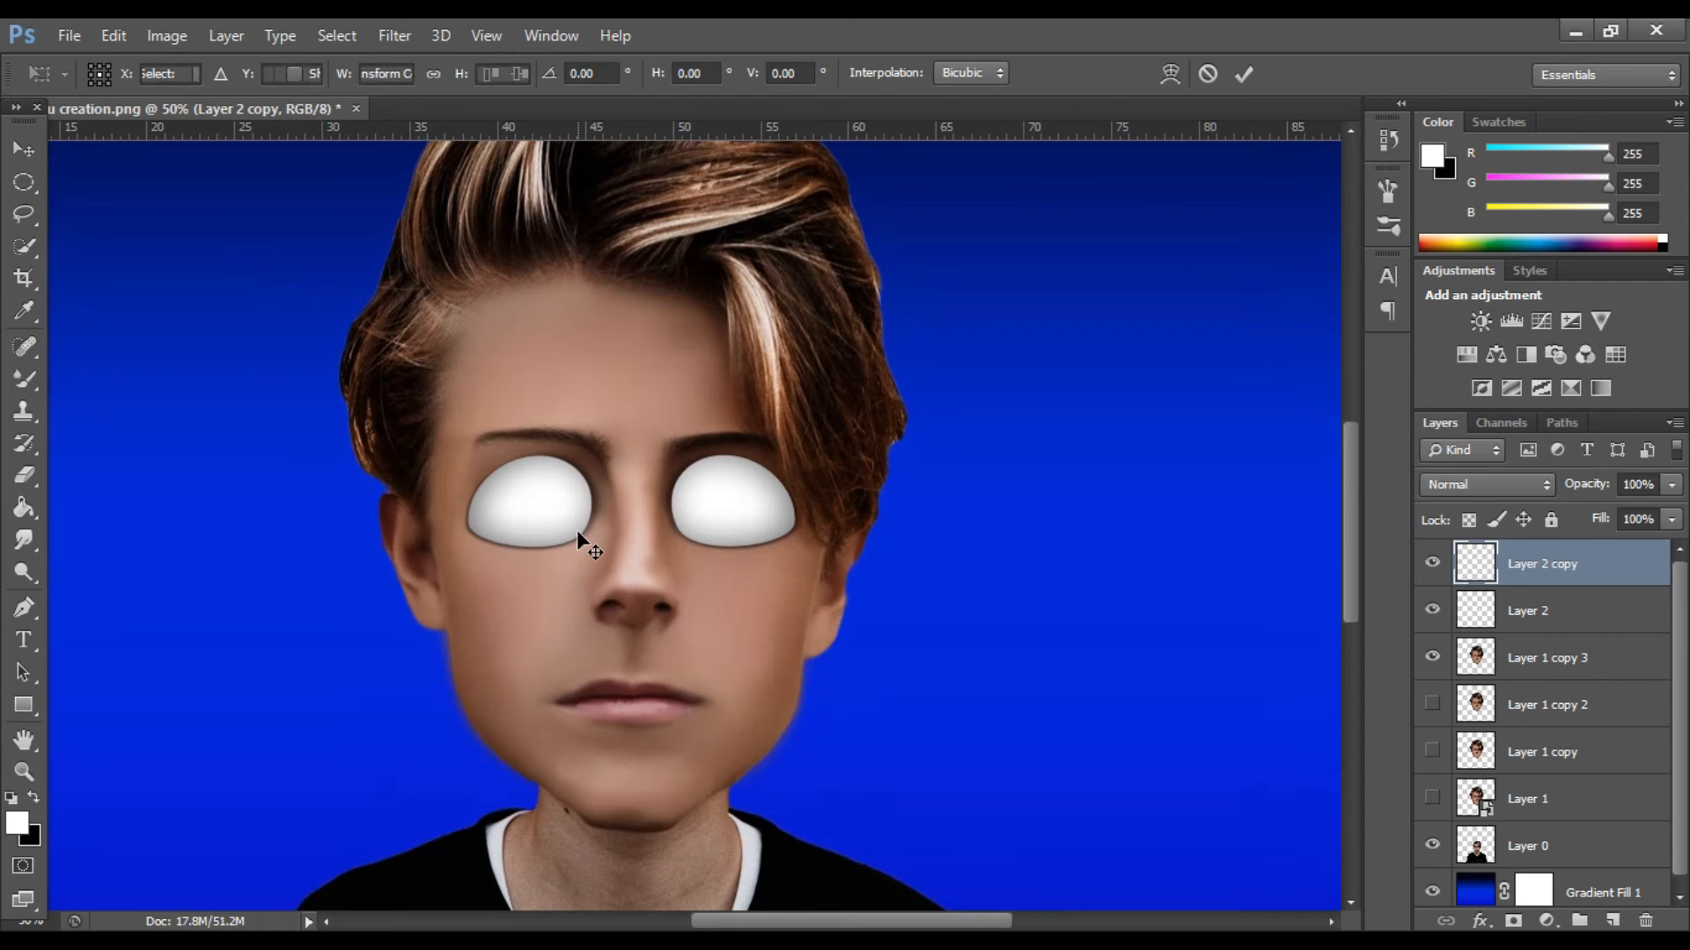
pyautogui.moveTo(602, 500); pyautogui.dragTo(607, 500)
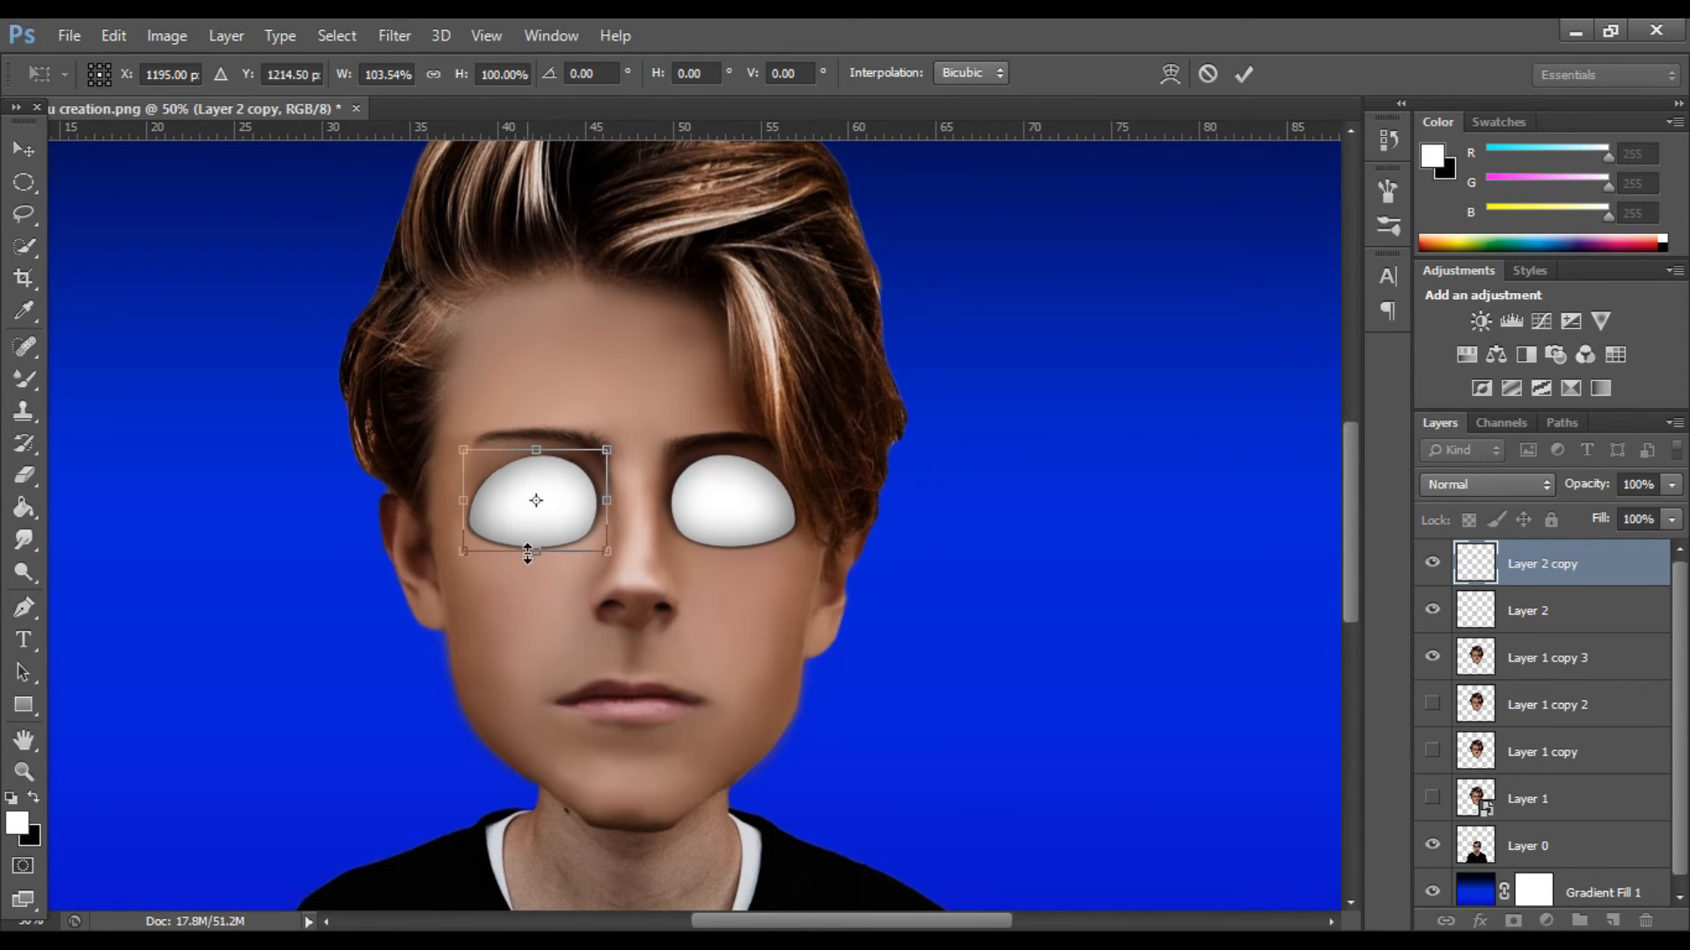
pyautogui.moveTo(470, 501); pyautogui.dragTo(477, 501)
pyautogui.click(1243, 74)
pyautogui.moveTo(579, 508); pyautogui.dragTo(581, 523)
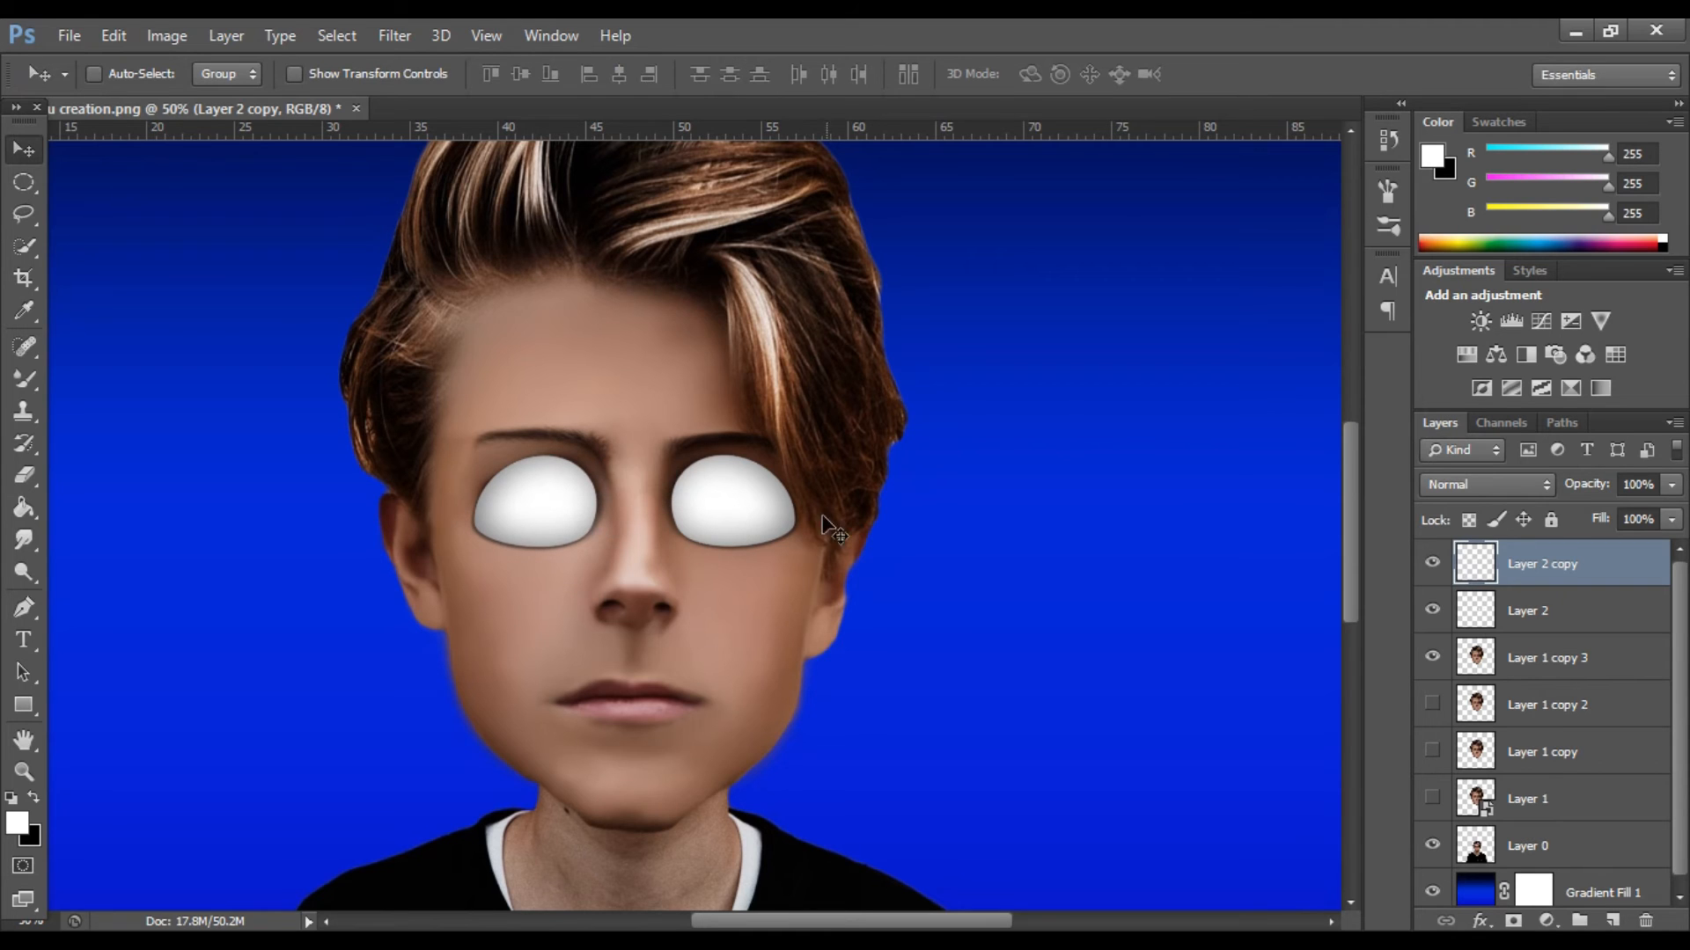
# Narrow the eye shape on Layer 2 slightly and nudge the mirrored copy outward to balance the pair.
pyautogui.click(1517, 602)
pyautogui.hotkey('ctrl', 't')
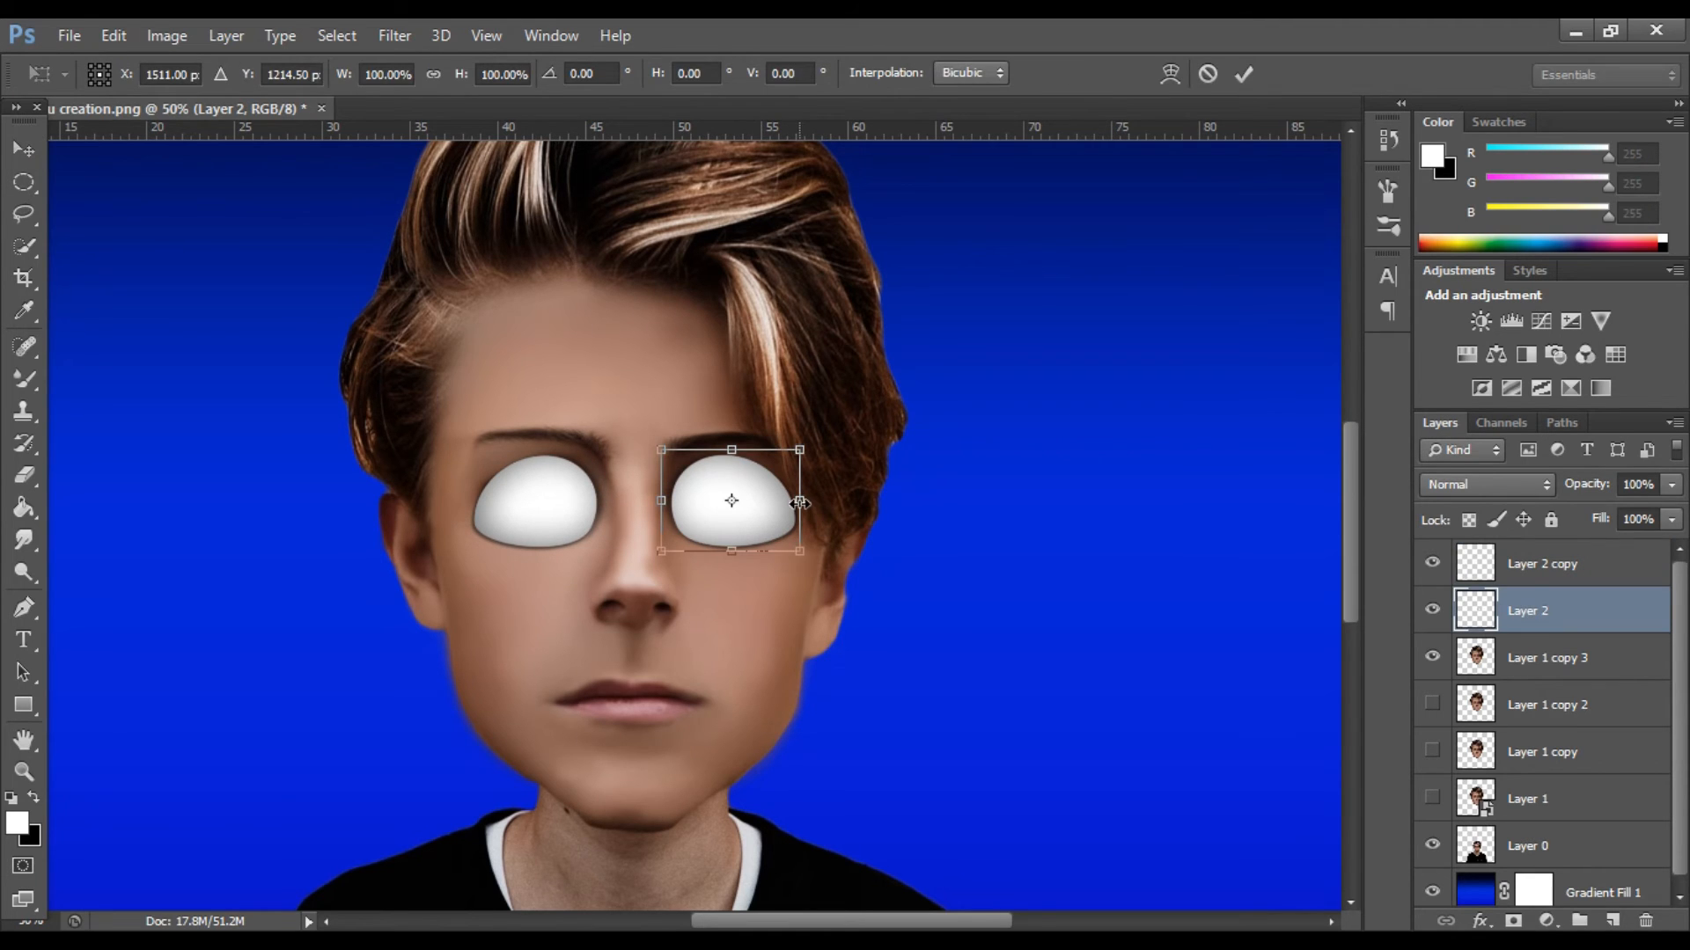
pyautogui.moveTo(794, 500); pyautogui.dragTo(721, 530)
pyautogui.click(1242, 74)
pyautogui.click(1554, 573)
pyautogui.moveTo(542, 498); pyautogui.dragTo(541, 499)
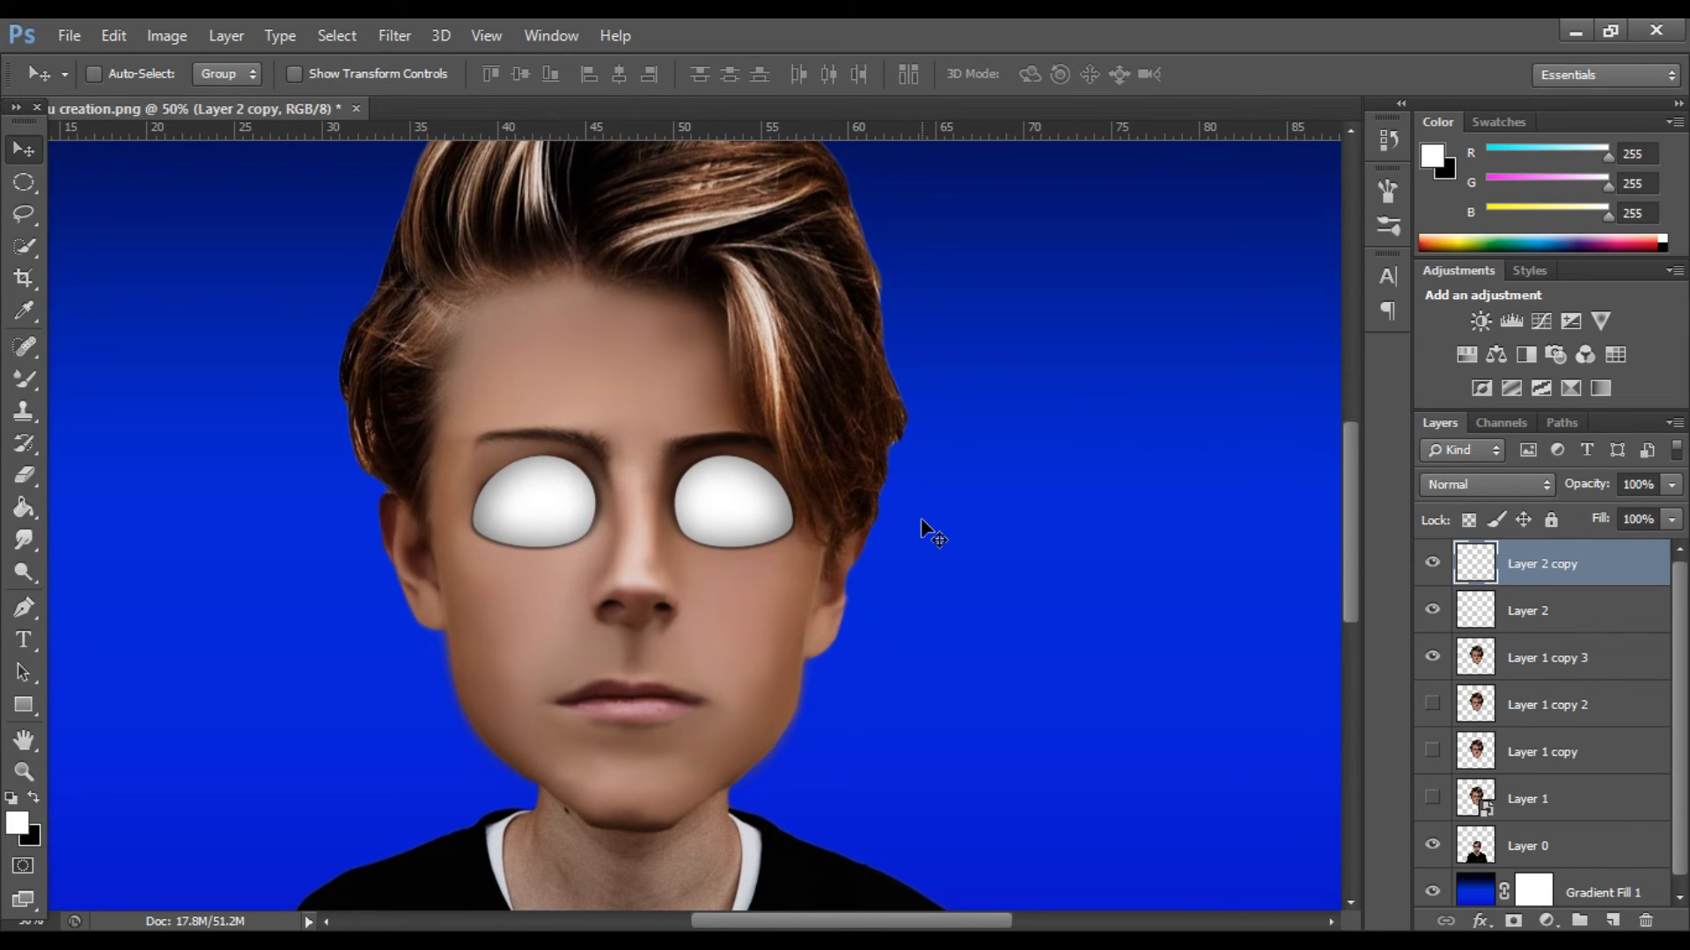
# Hide both eye shape layers and blend the dark outer corner of the left-hand eye on Layer 1 copy 3 with the Mixer Brush.
pyautogui.hotkey('ctrl', '-')
pyautogui.hotkey('ctrl', '-')
pyautogui.hotkey('ctrl', '-')
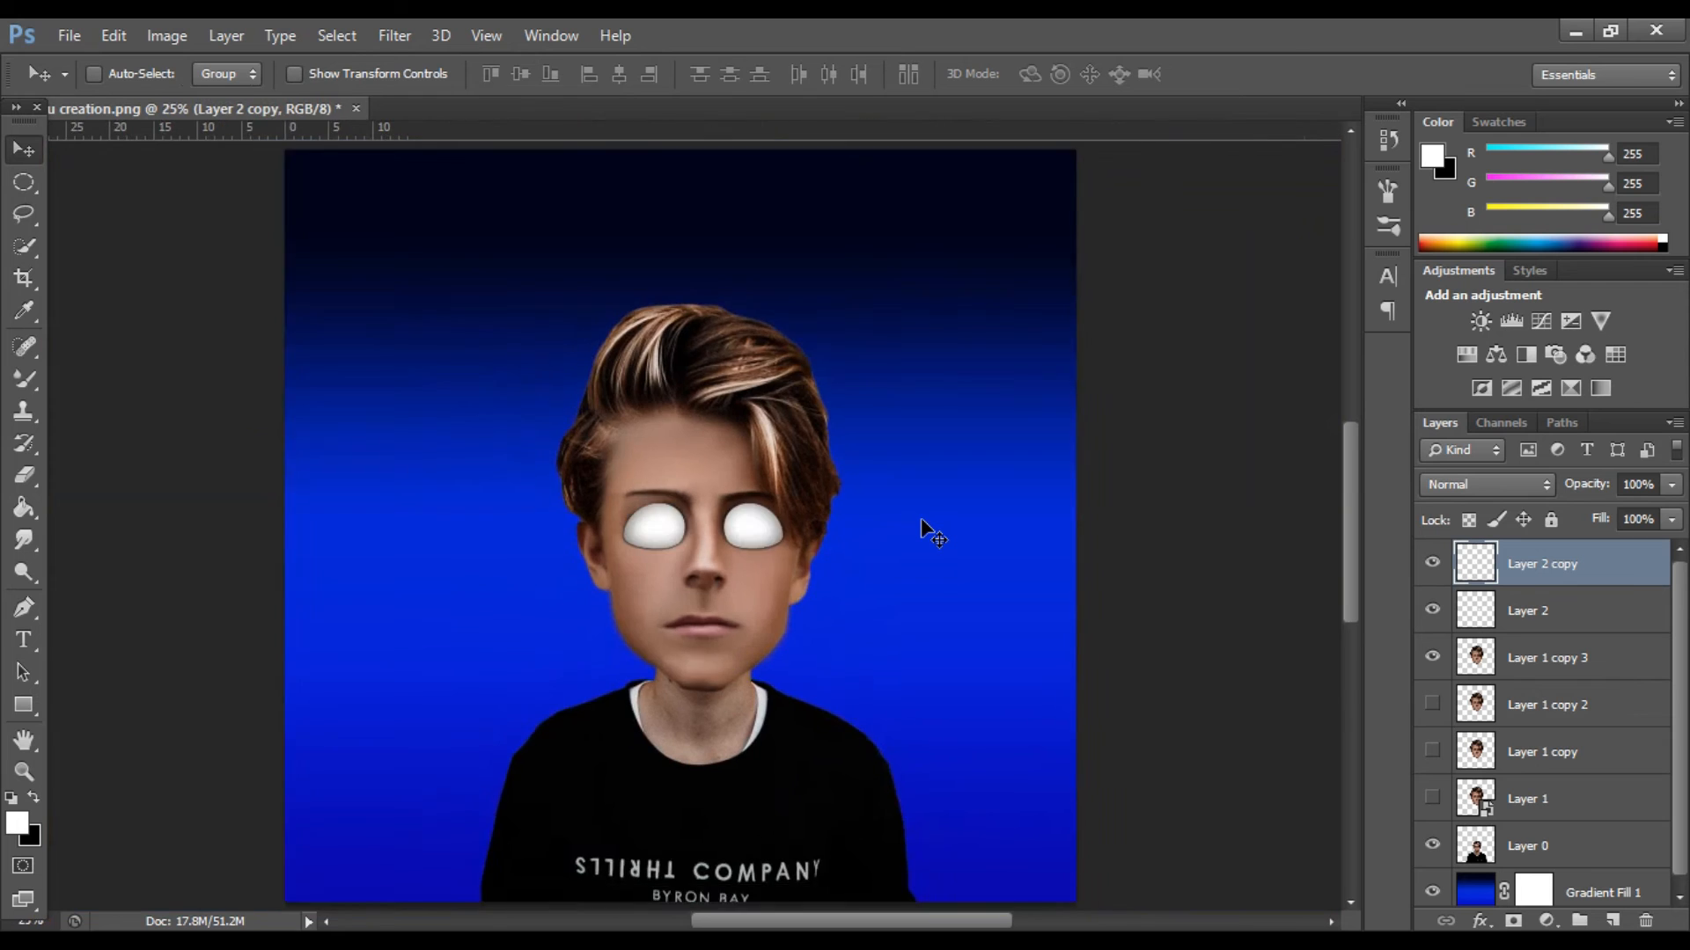
pyautogui.hotkey('ctrl', '+')
pyautogui.hotkey('ctrl', '+')
pyautogui.hotkey('ctrl', '+')
pyautogui.hotkey('ctrl', '+')
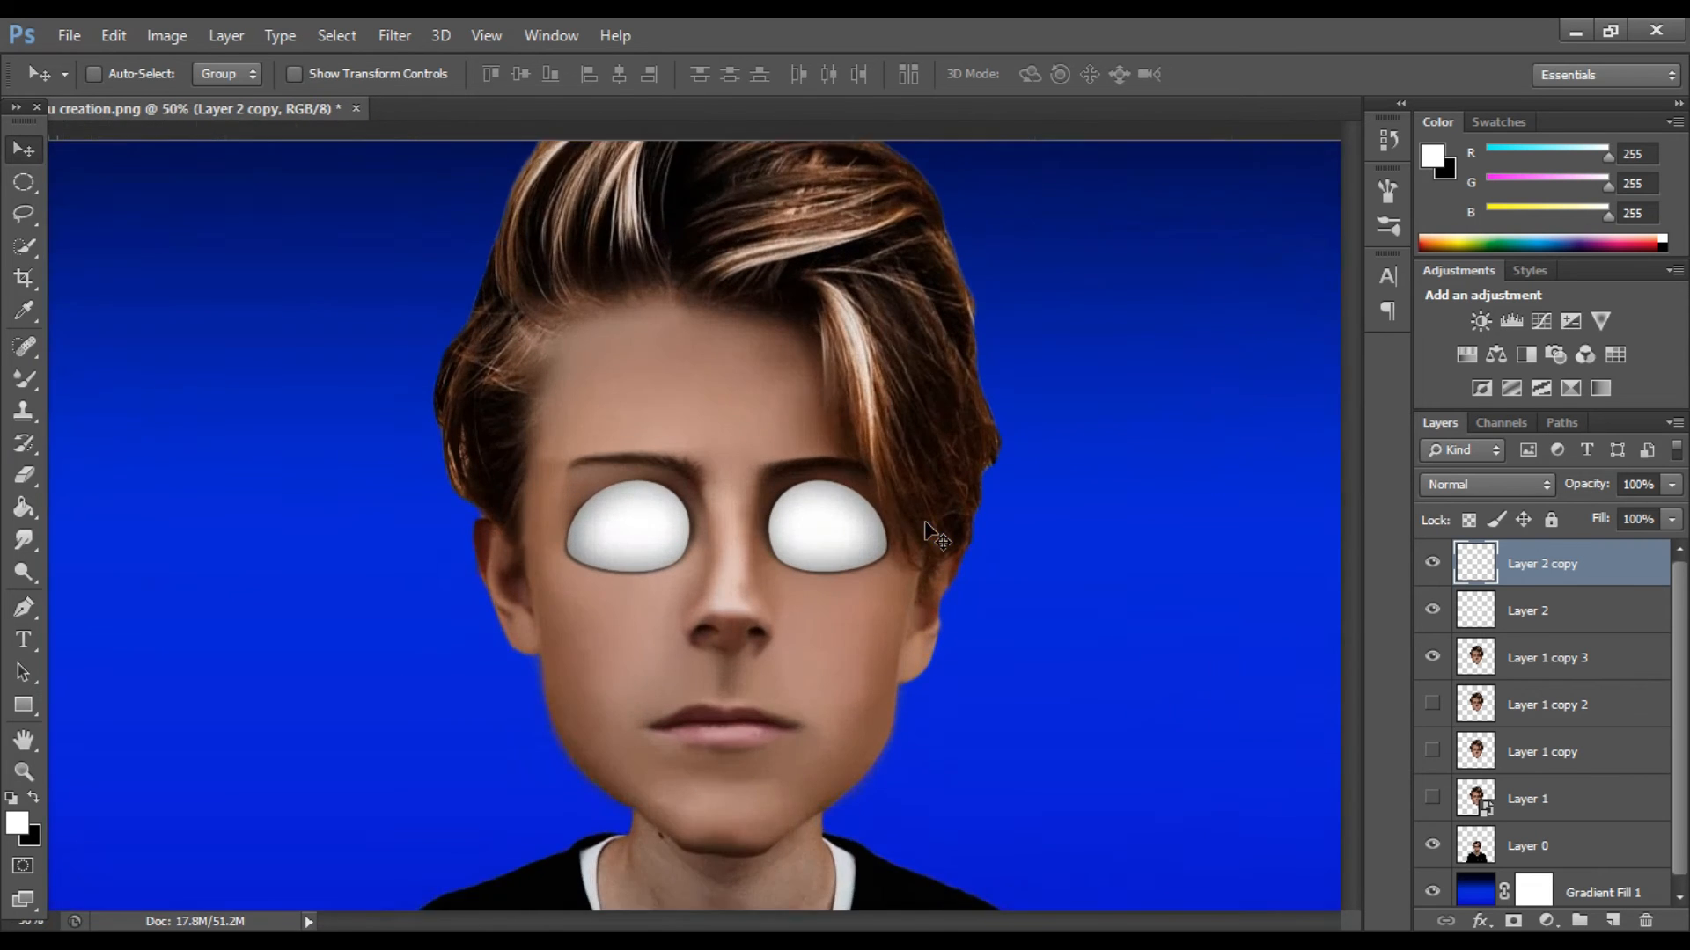
pyautogui.click(1547, 674)
pyautogui.click(1433, 610)
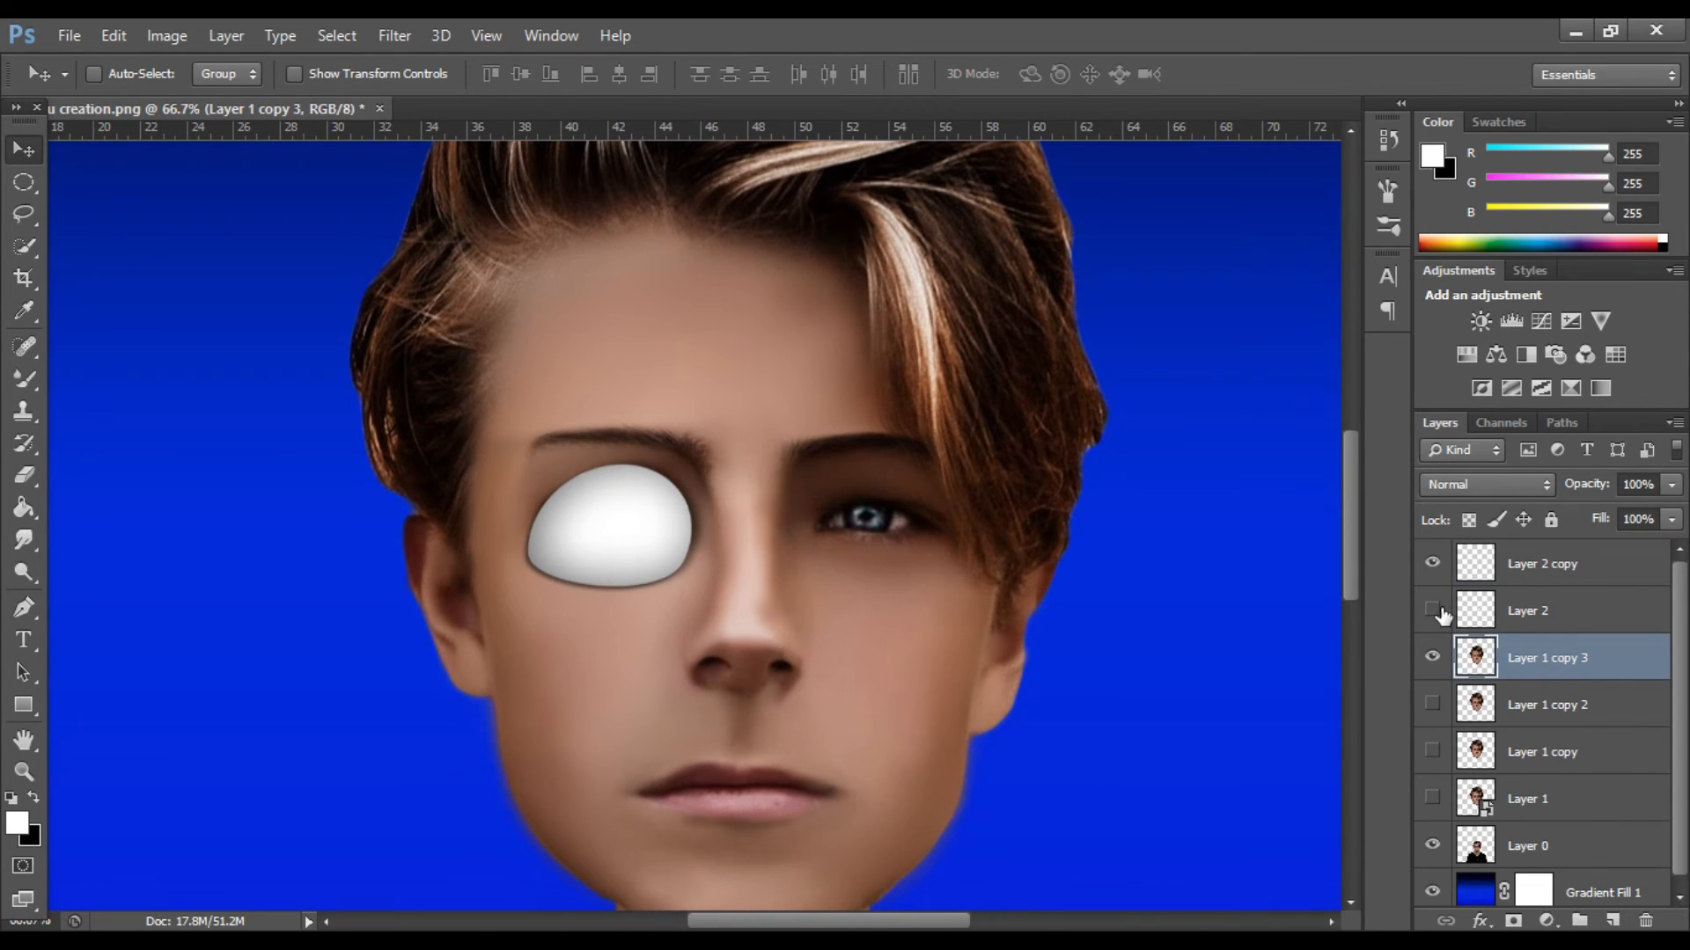
pyautogui.click(24, 379)
pyautogui.click(150, 449)
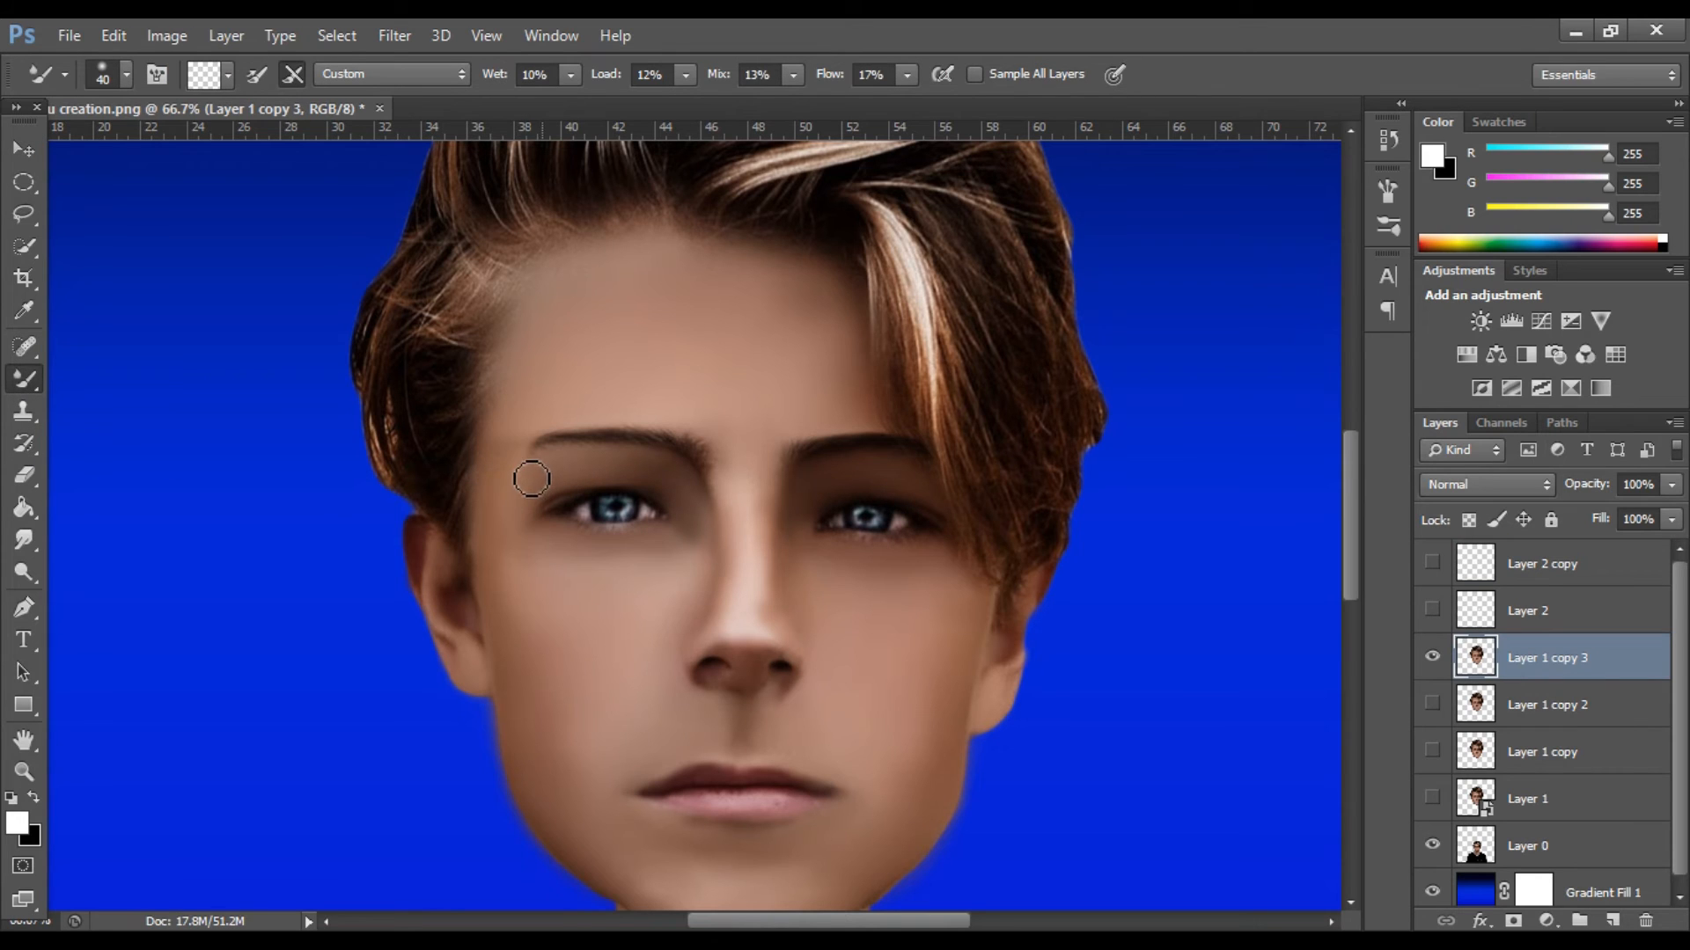
pyautogui.moveTo(598, 498); pyautogui.dragTo(523, 506)
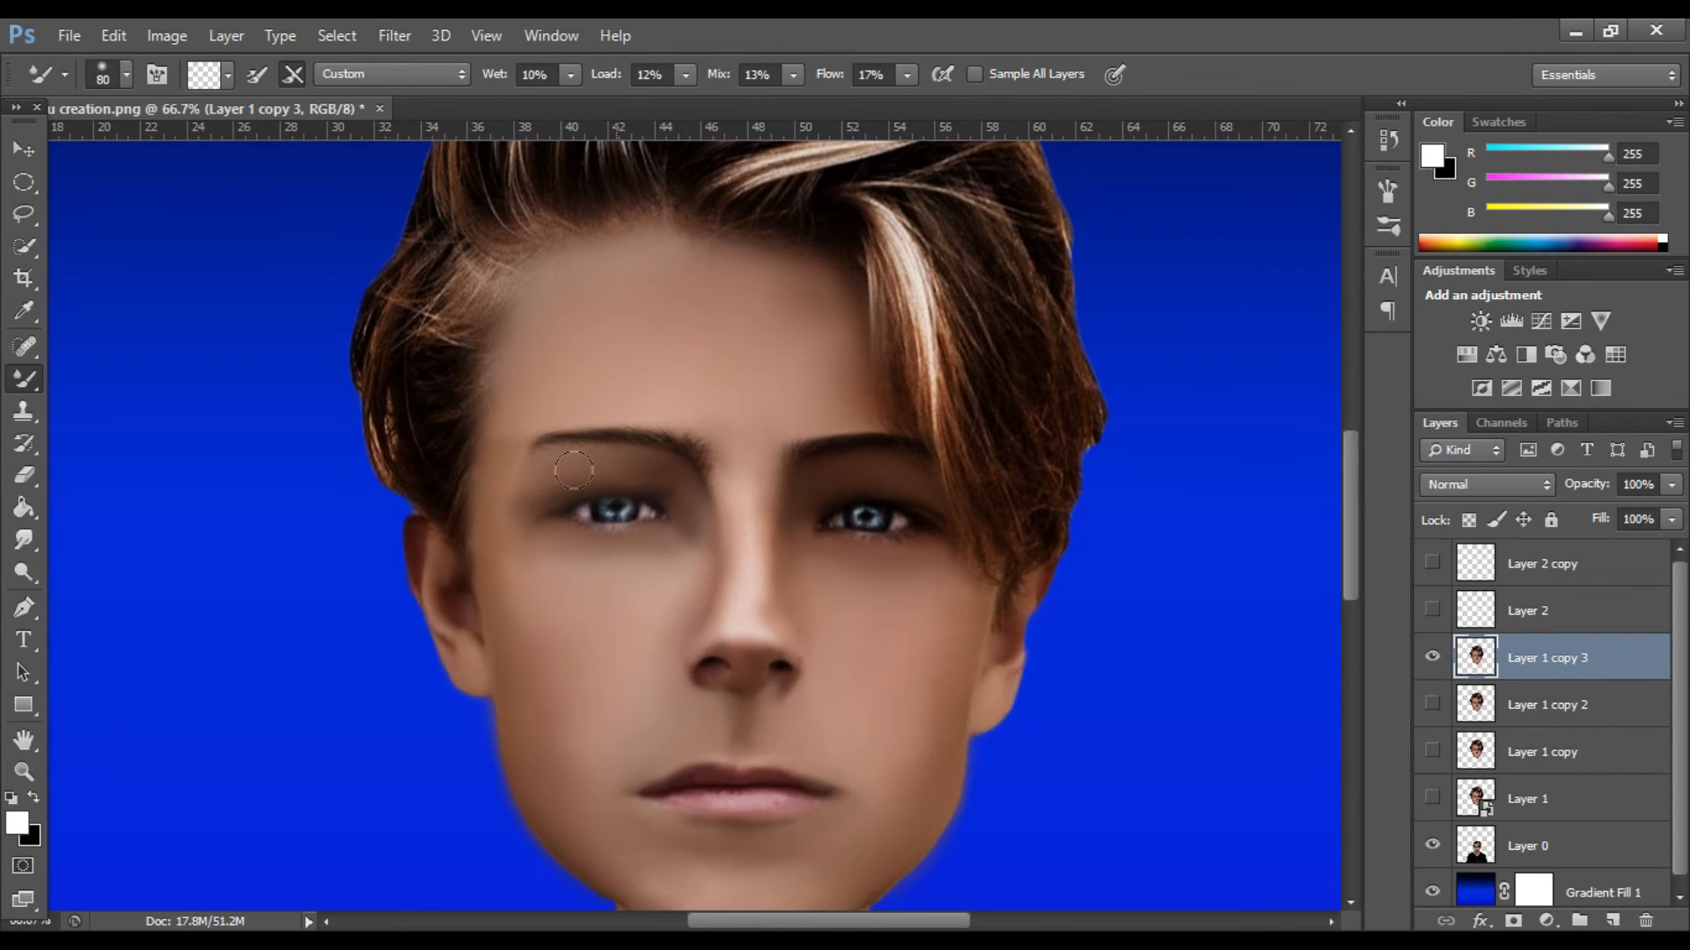
# Show Layer 2 and Layer 2 copy again and switch to the Move tool.
pyautogui.click(1432, 610)
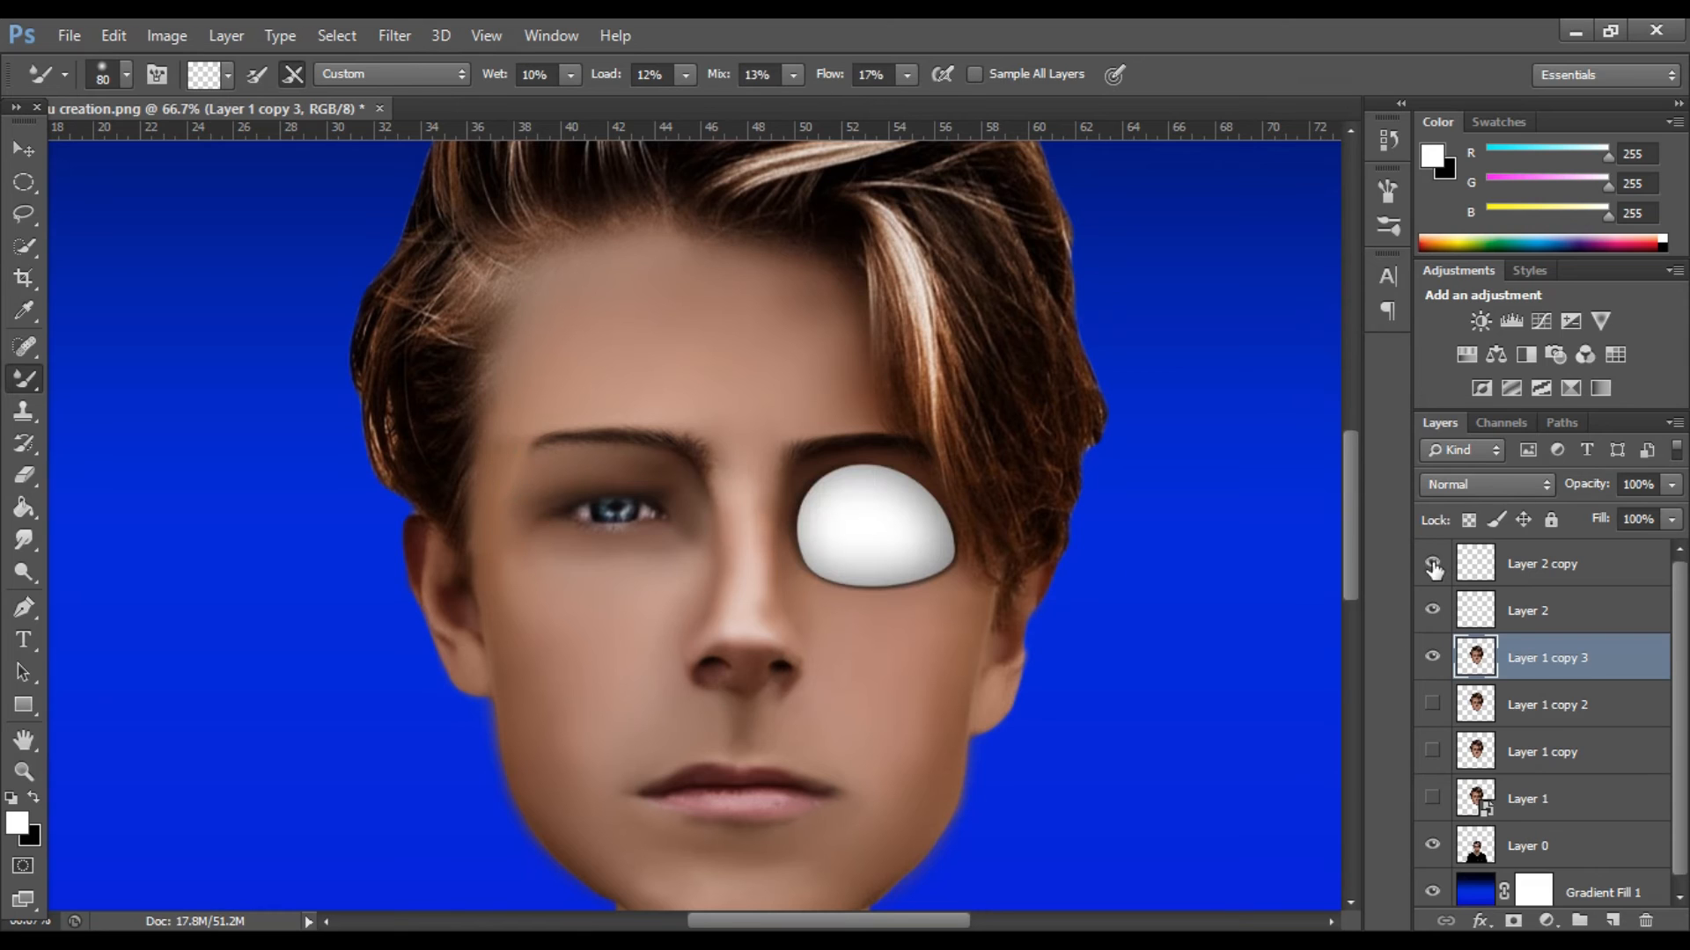
pyautogui.click(1433, 563)
pyautogui.click(26, 152)
pyautogui.scroll(-1, 1437, 605)
pyautogui.scroll(1, 1437, 606)
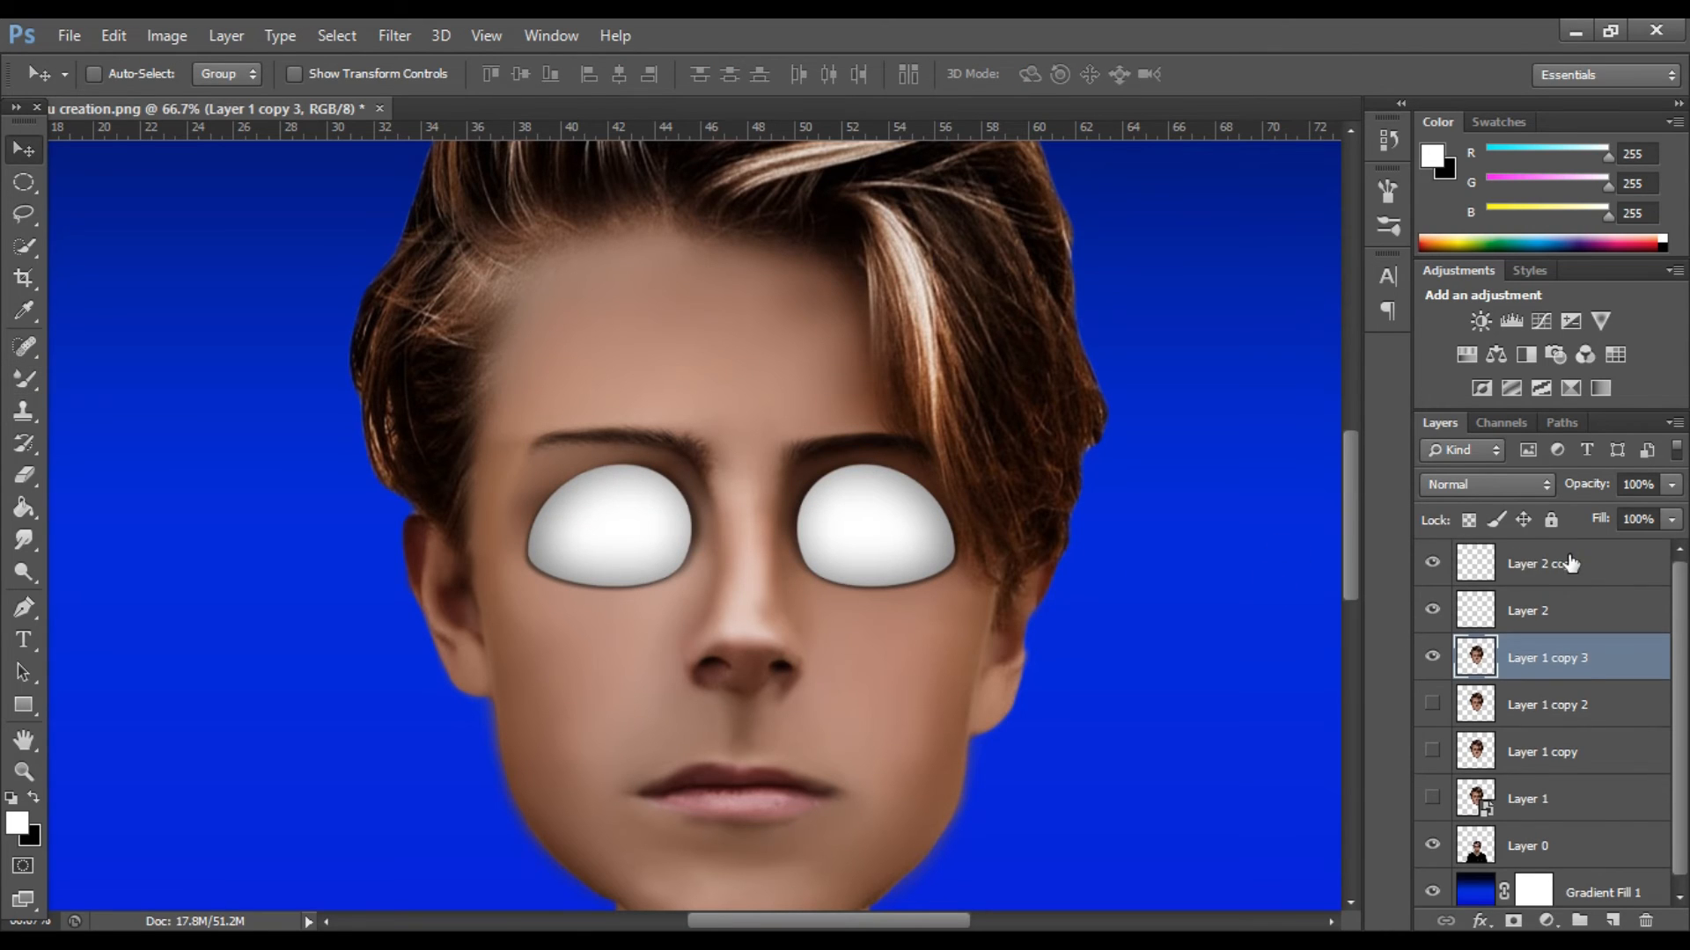
# Add a new layer above Layer 2 copy and make a circular selection in the middle of the right-hand eye.
pyautogui.click(1569, 564)
pyautogui.click(1613, 920)
pyautogui.click(23, 182)
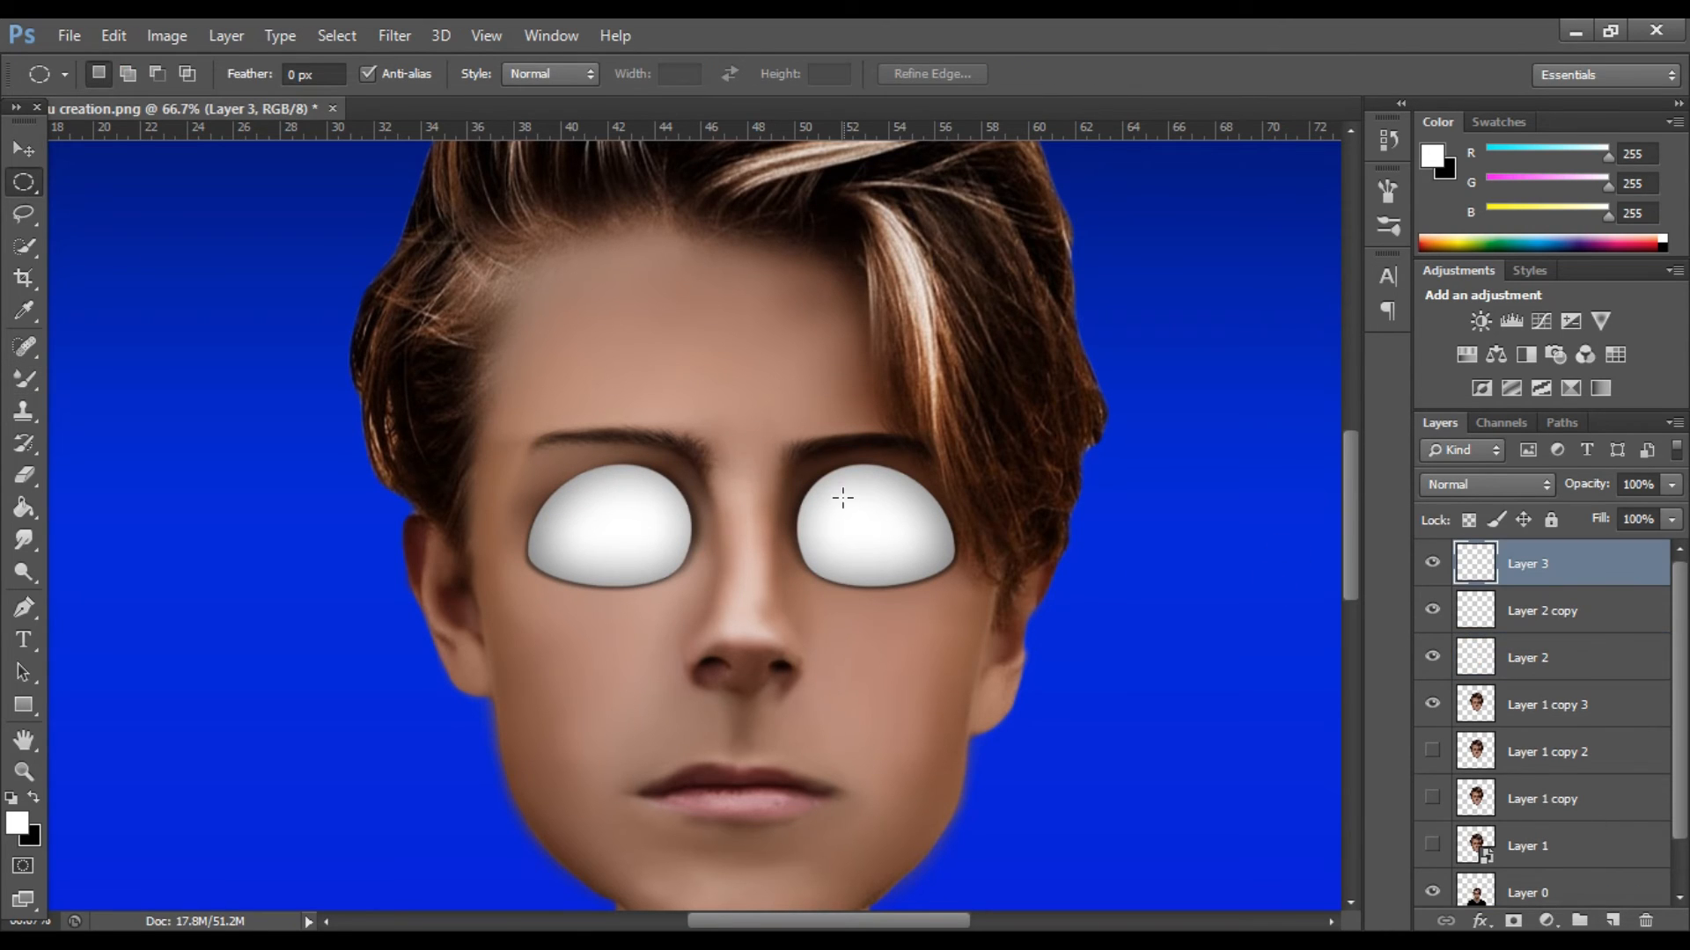
pyautogui.moveTo(834, 498); pyautogui.dragTo(906, 564)
# Fill the circular selection with dark brown (#351000) to form the iris and deselect it.
pyautogui.click(19, 823)
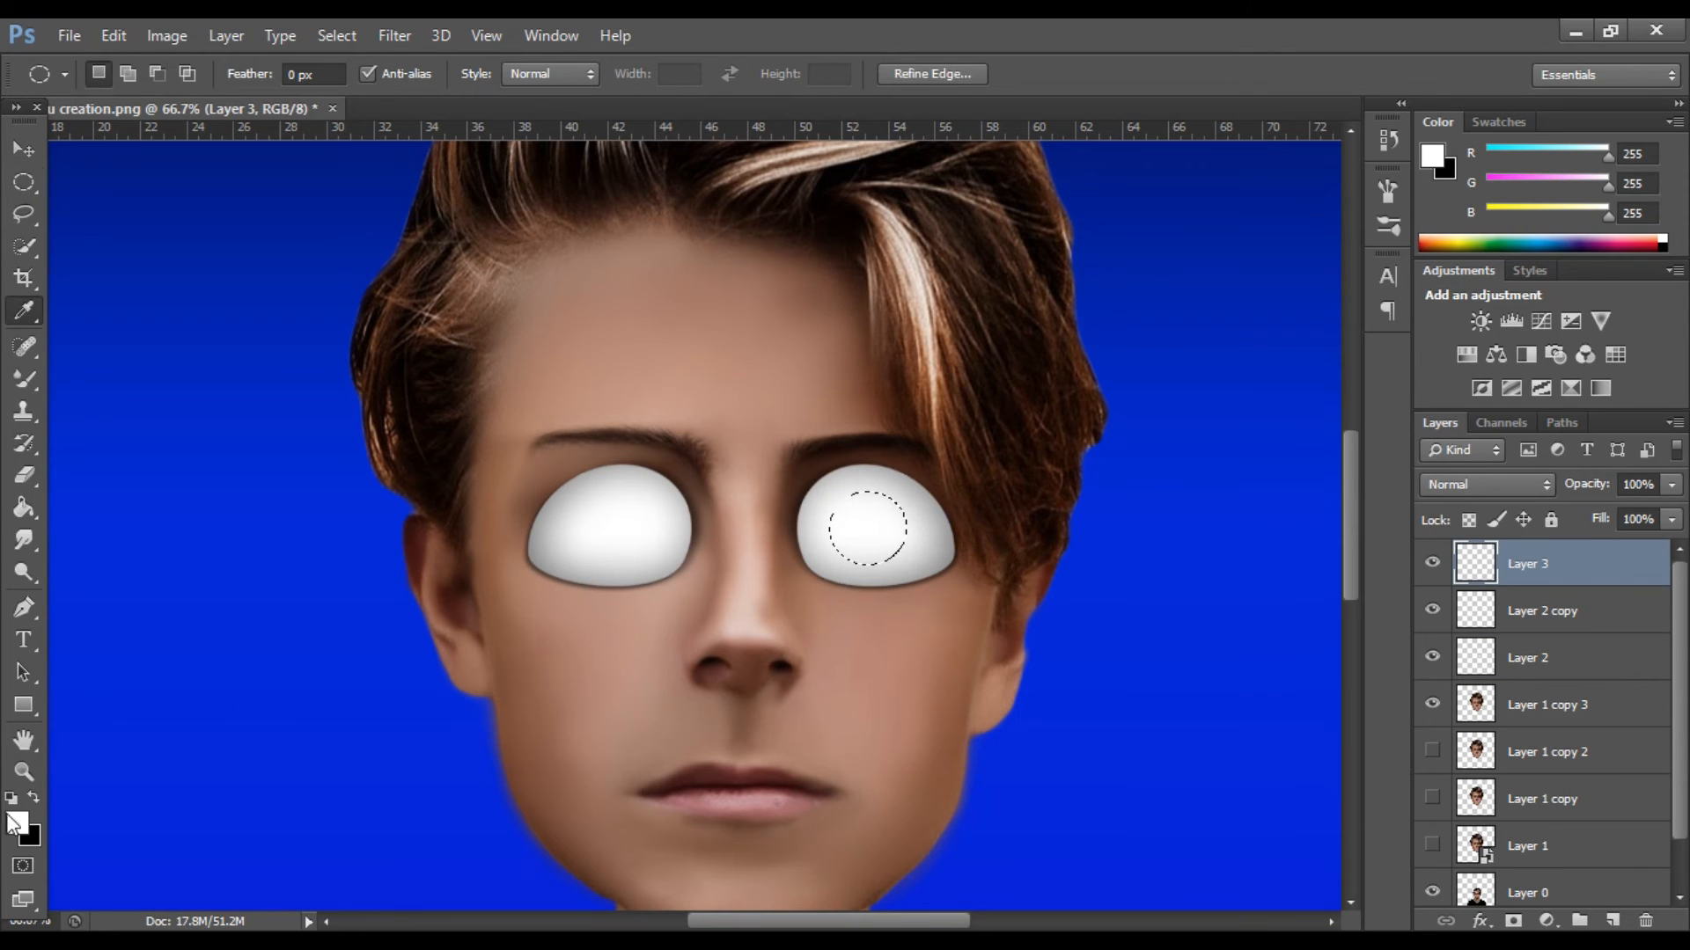
pyautogui.click(741, 359)
pyautogui.click(1324, 713)
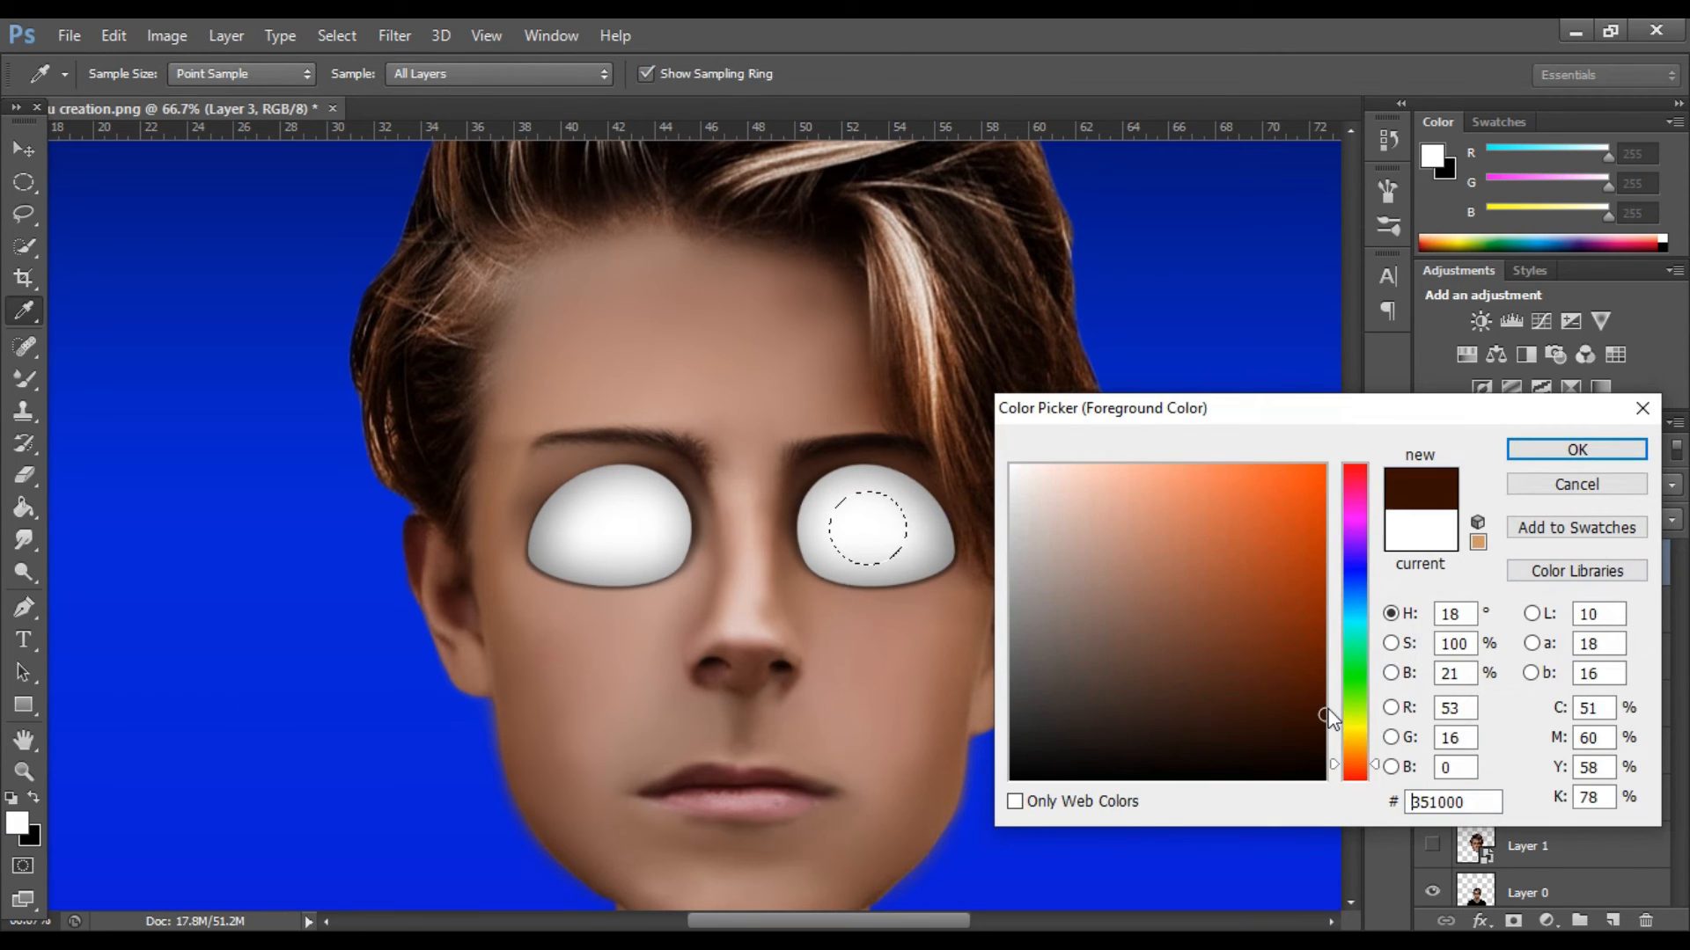
pyautogui.click(1531, 445)
pyautogui.click(24, 508)
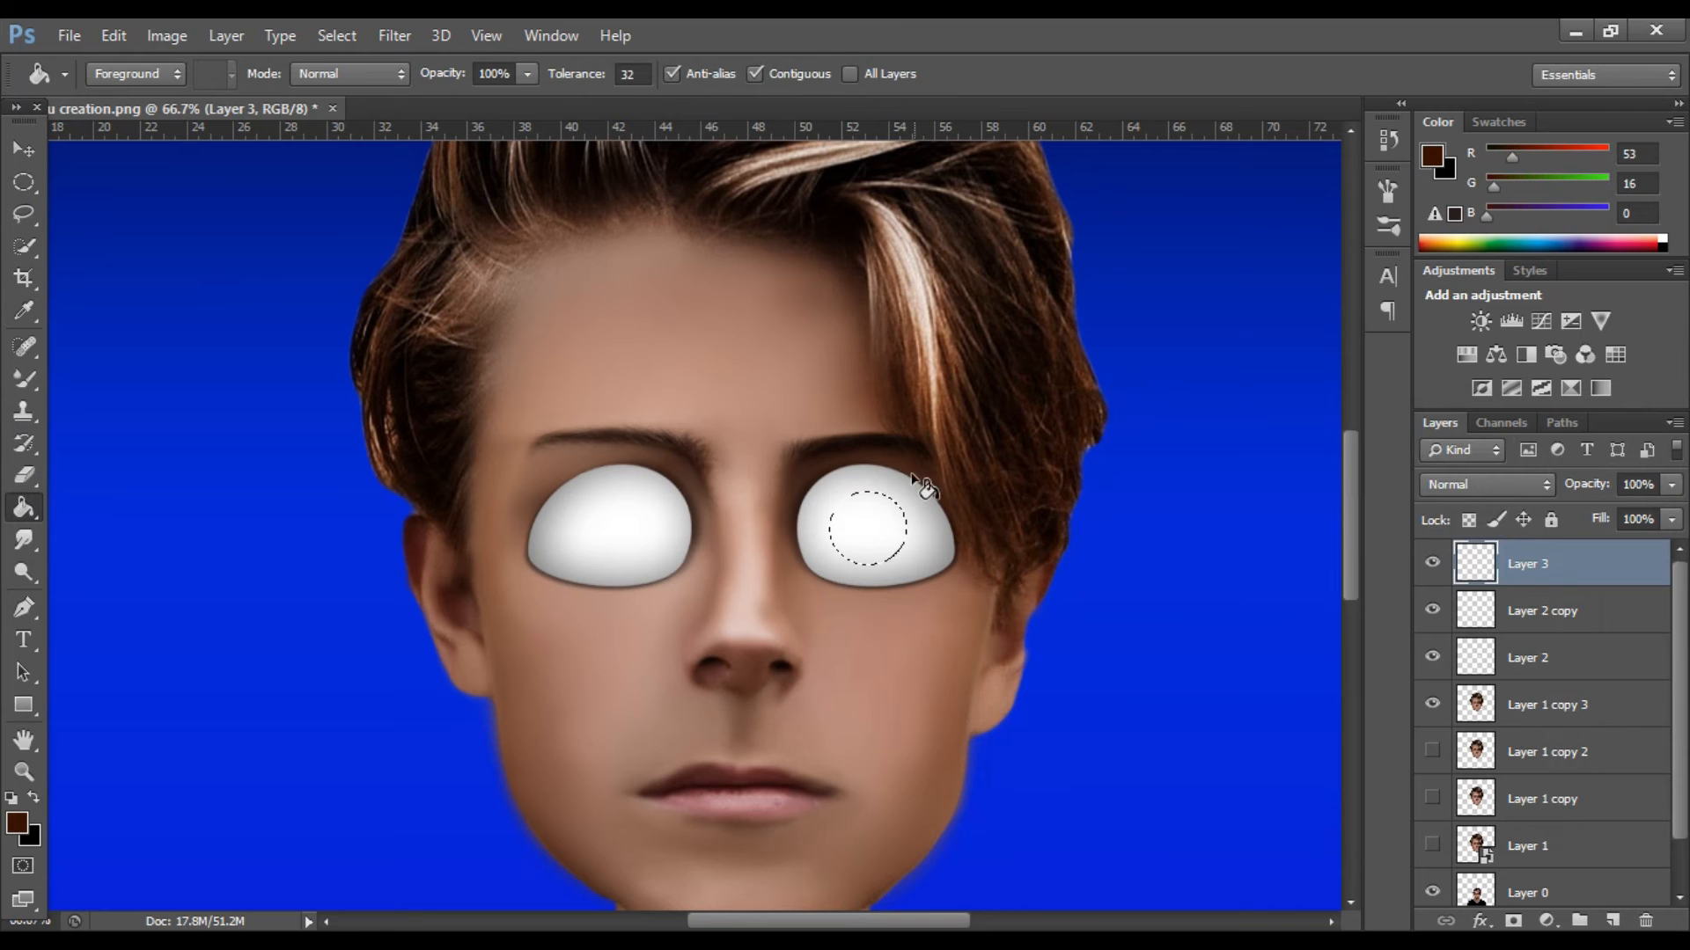
pyautogui.click(869, 530)
pyautogui.click(337, 35)
pyautogui.click(361, 83)
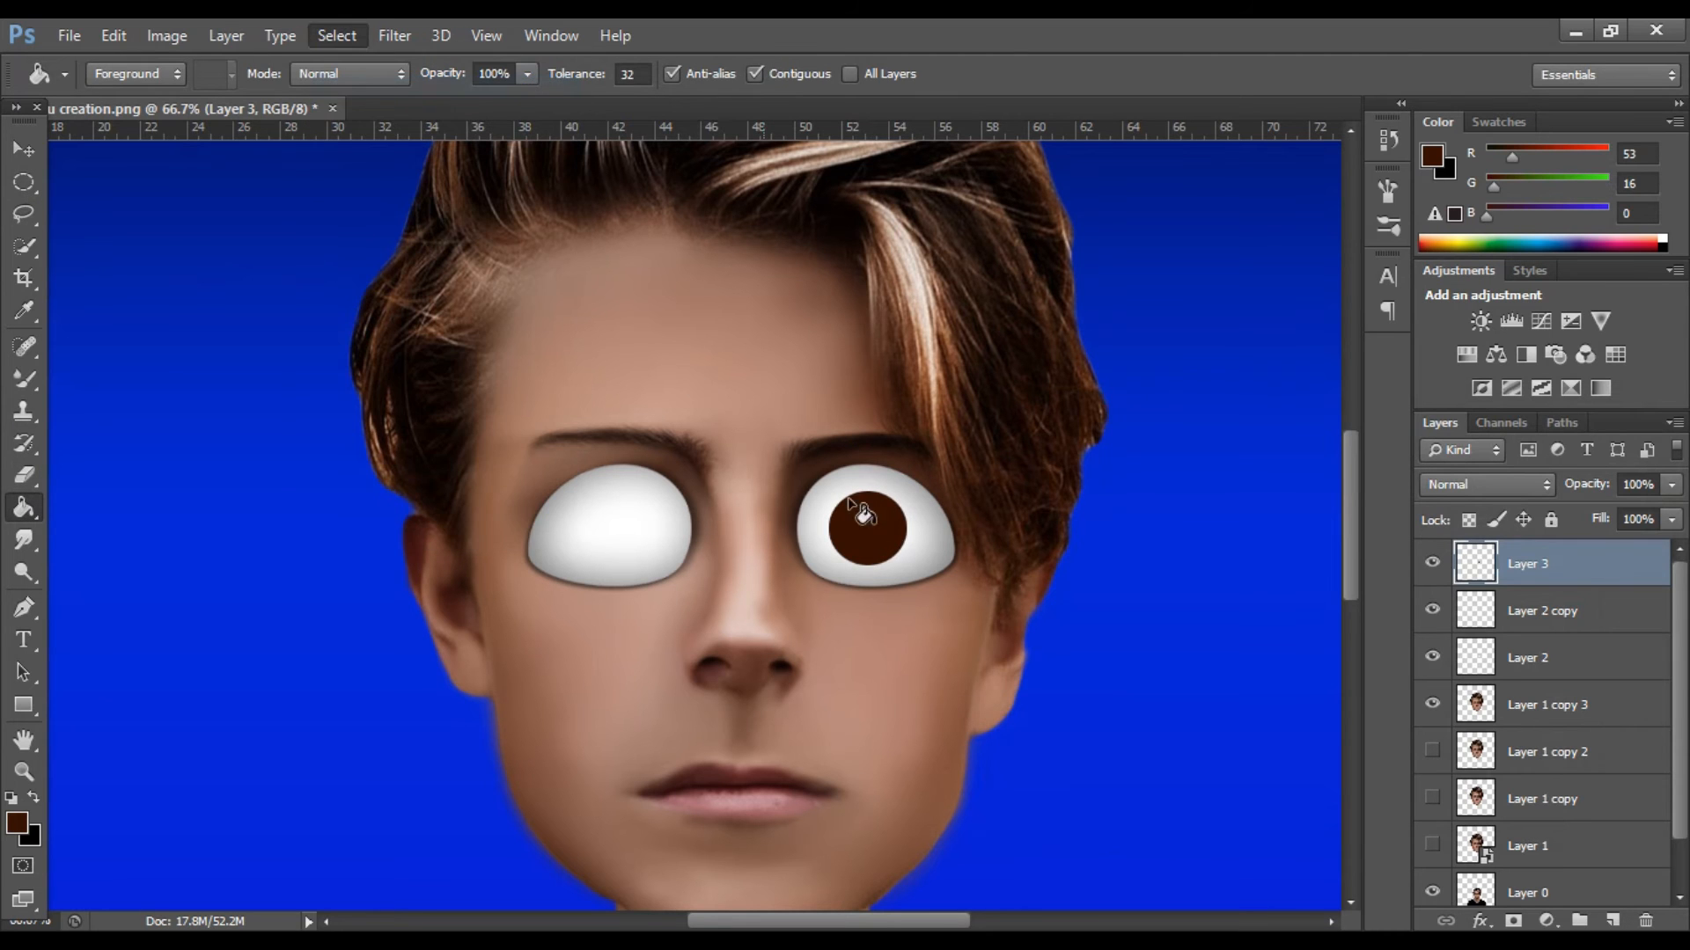
# Duplicate the brown iris layer, Layer 3.
pyautogui.click(15, 139)
pyautogui.hotkey('ctrl', 'j')
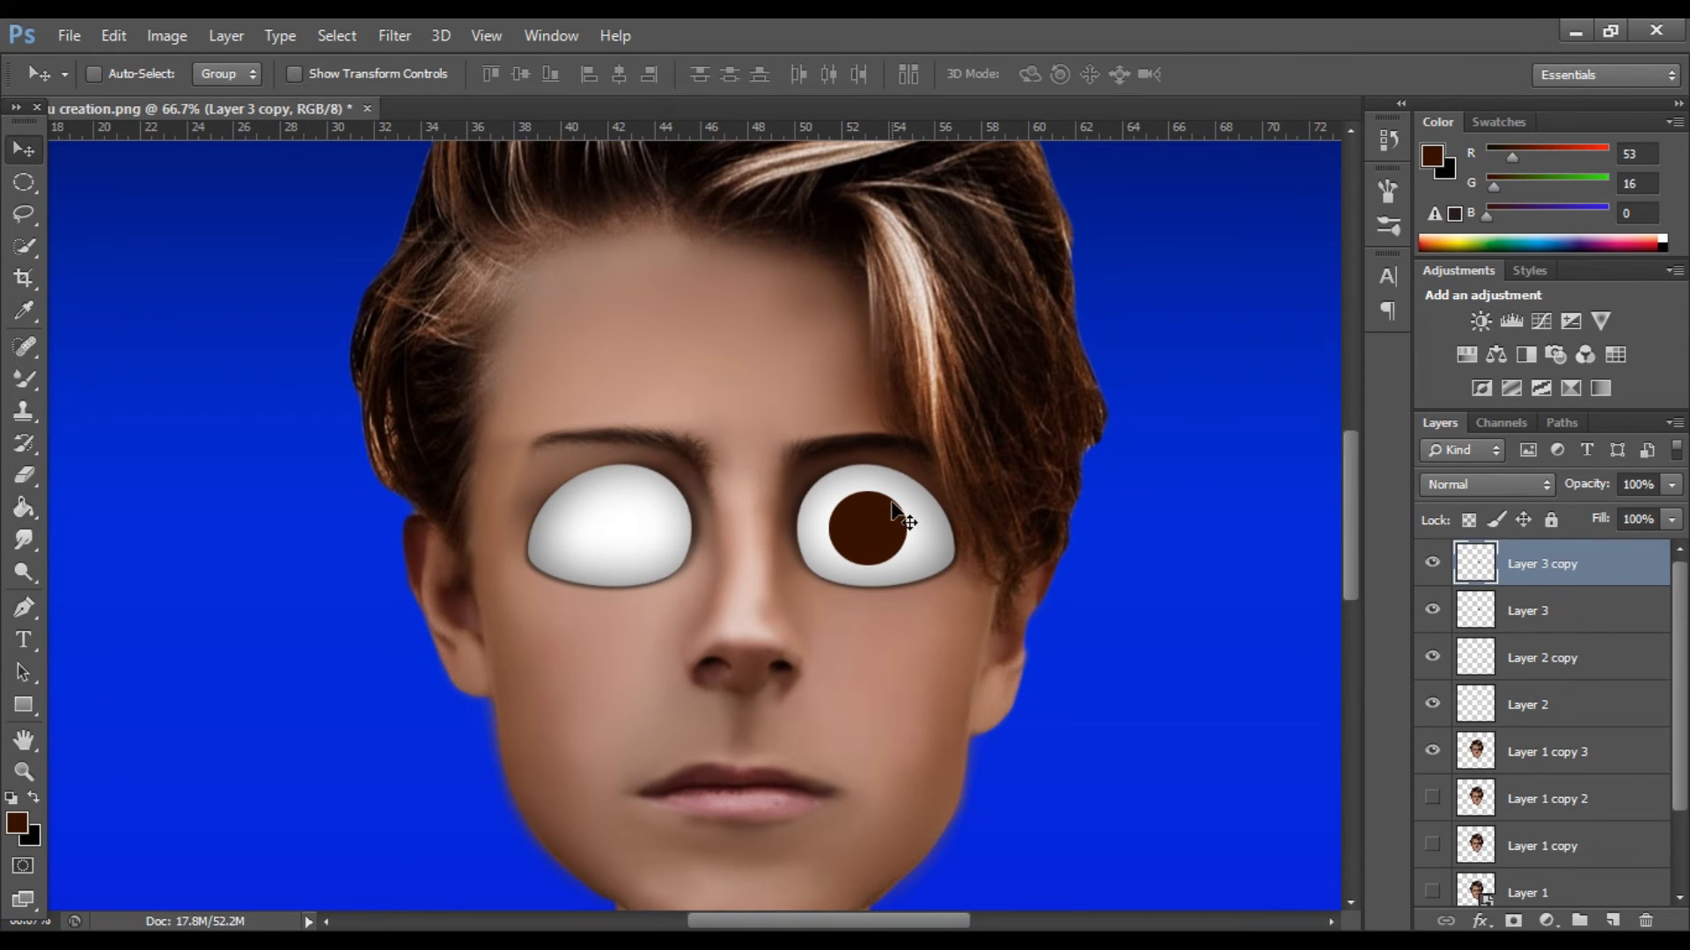
pyautogui.hotkey('ctrl', '+')
pyautogui.hotkey('ctrl', '+')
pyautogui.moveTo(854, 922); pyautogui.dragTo(895, 922)
pyautogui.hotkey('ctrl', 't')
pyautogui.moveTo(1006, 650); pyautogui.dragTo(985, 635)
pyautogui.click(1243, 74)
# Fill the duplicated iris circle on Layer 3 copy with black (#000000) using the Paint Bucket.
pyautogui.click(23, 508)
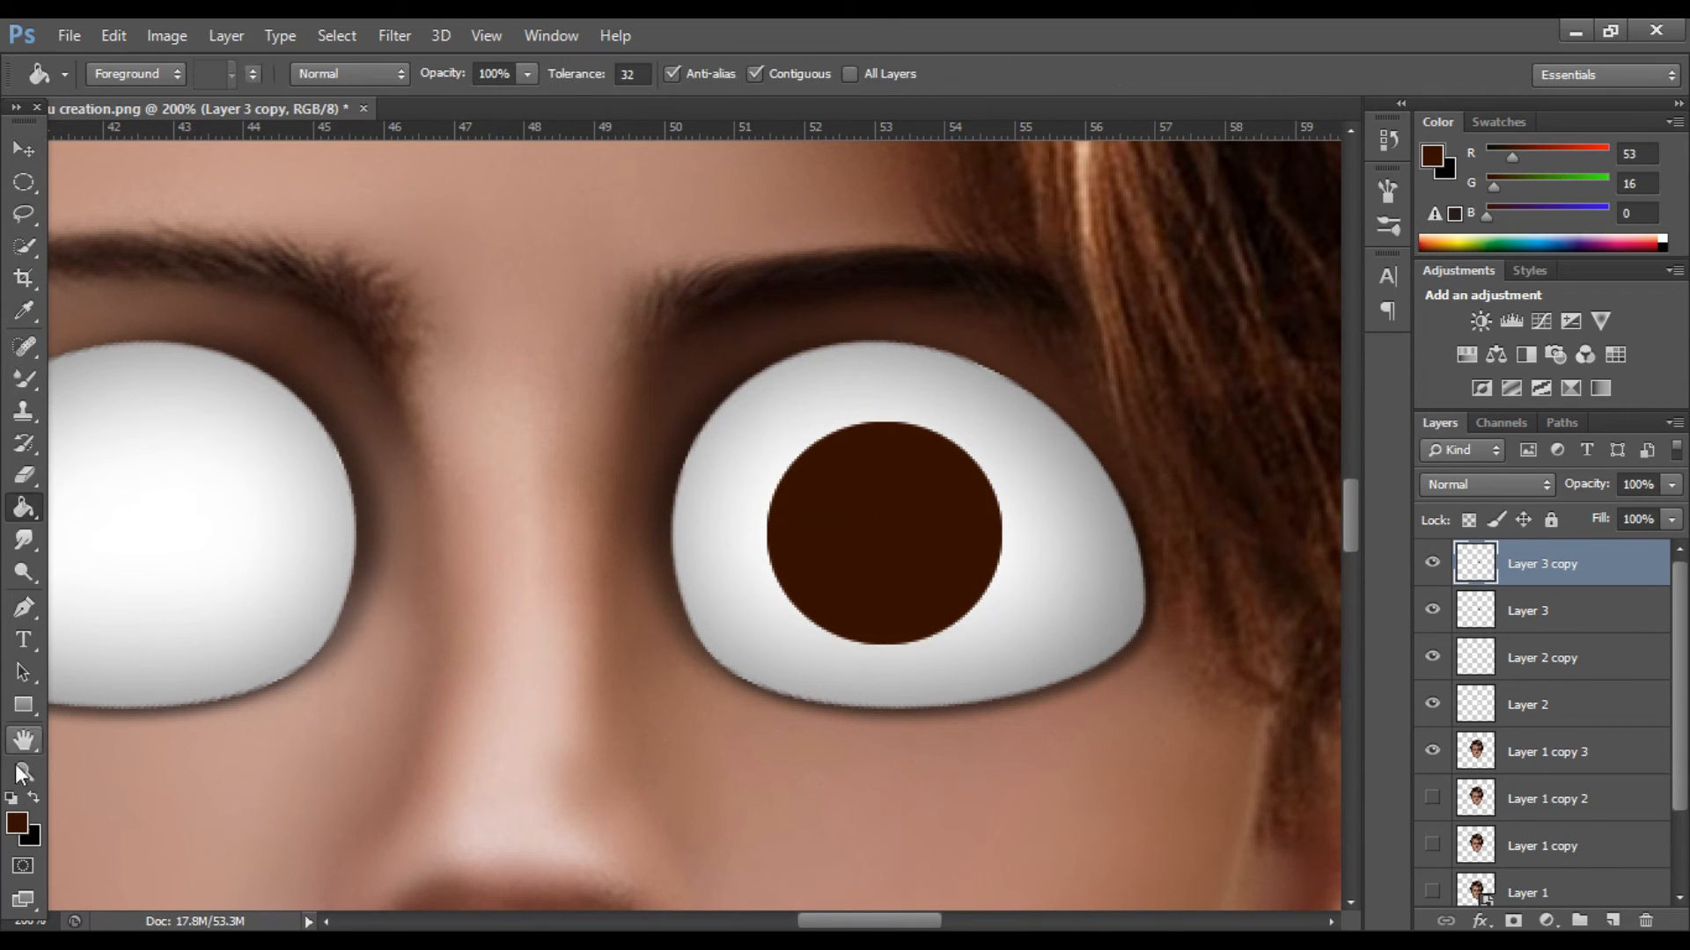
pyautogui.click(17, 822)
pyautogui.write('000000')
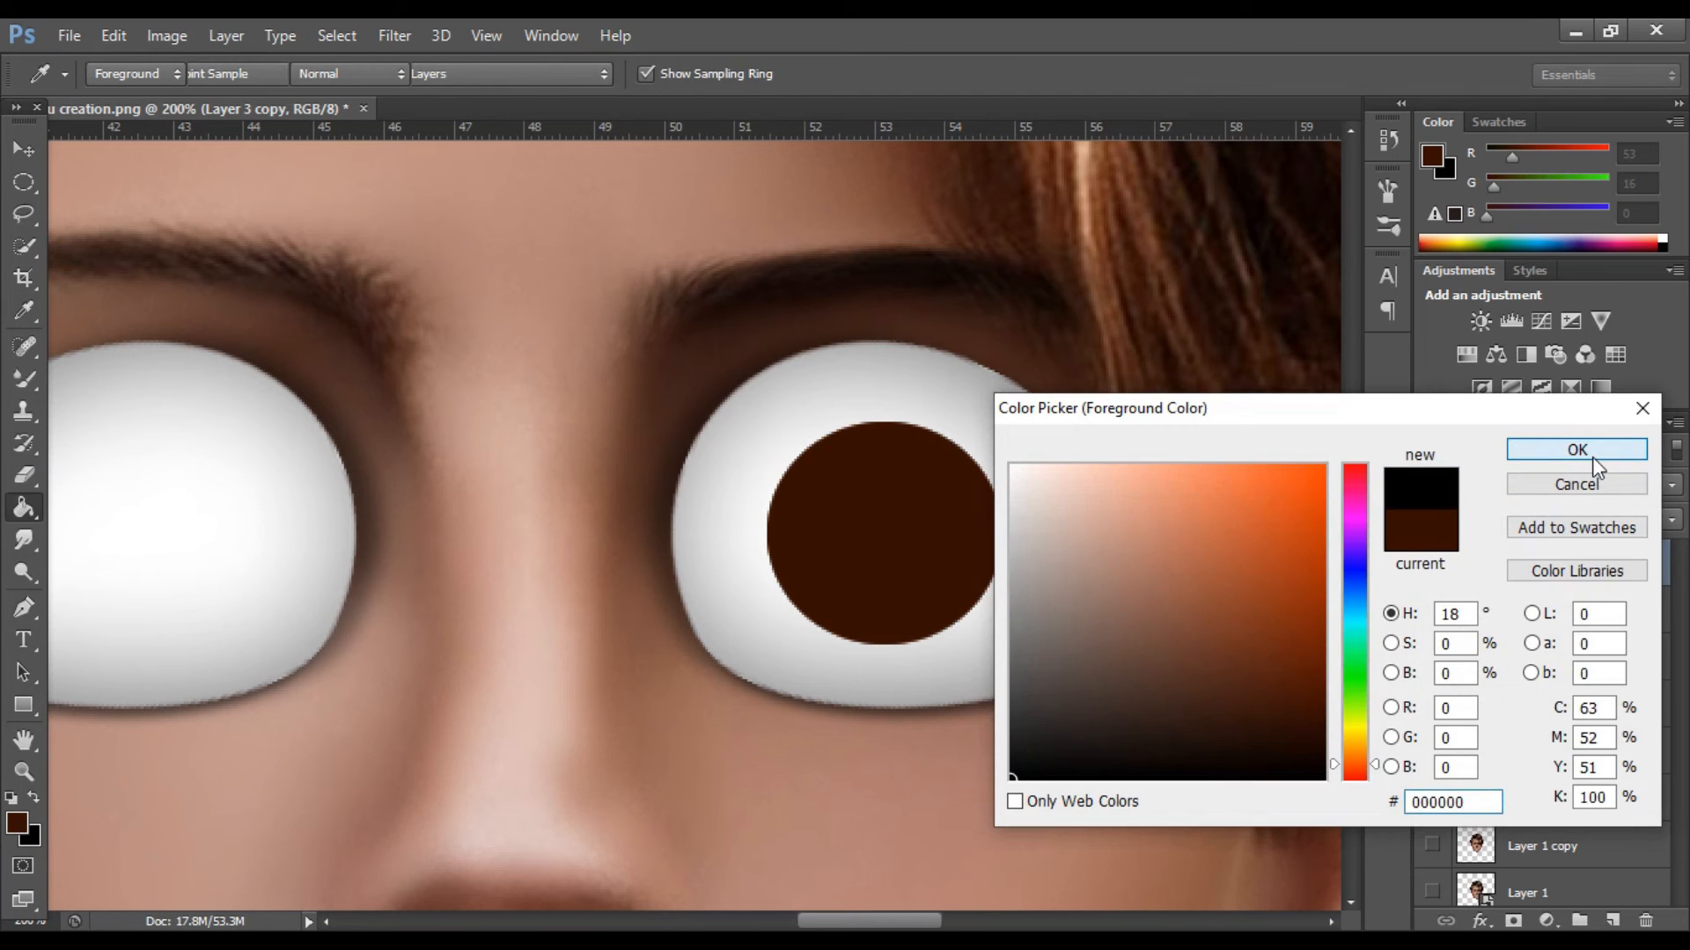
pyautogui.click(1576, 449)
pyautogui.click(942, 551)
pyautogui.click(335, 35)
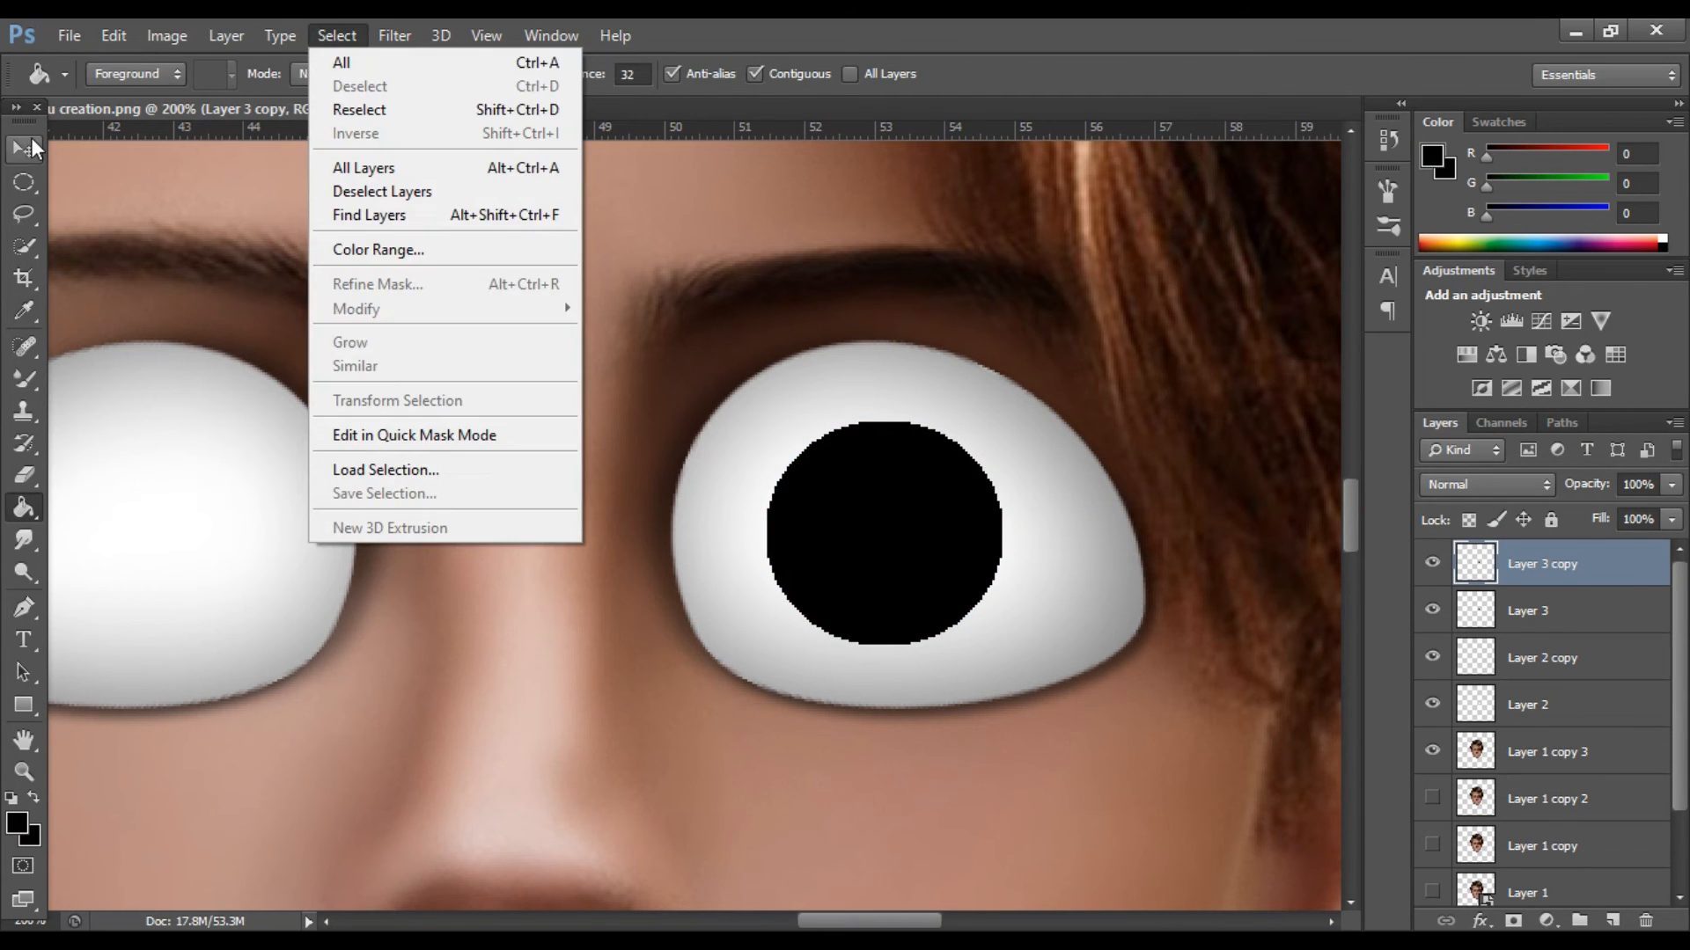
# Scale the black circle down with Free Transform and center it in the brown iris as a pupil.
pyautogui.click(33, 141)
pyautogui.hotkey('ctrl', 't')
pyautogui.moveTo(1001, 644); pyautogui.dragTo(976, 618)
pyautogui.moveTo(916, 520); pyautogui.dragTo(915, 520)
pyautogui.click(1243, 73)
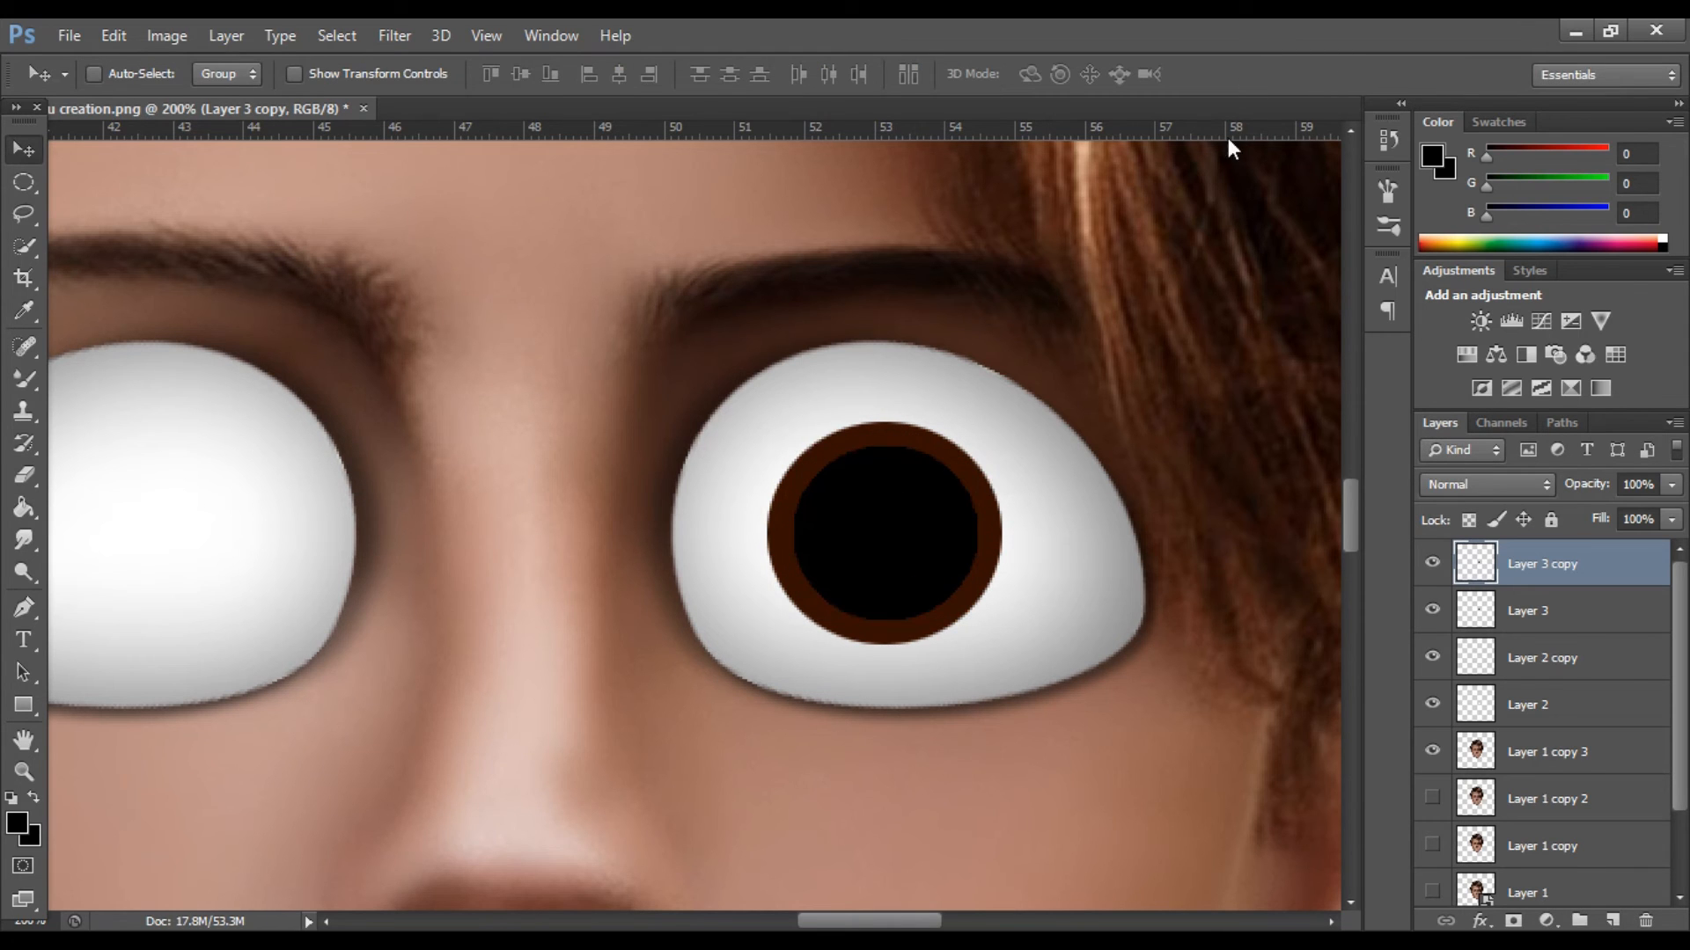
pyautogui.hotkey('ctrl', '-')
pyautogui.hotkey('ctrl', '+')
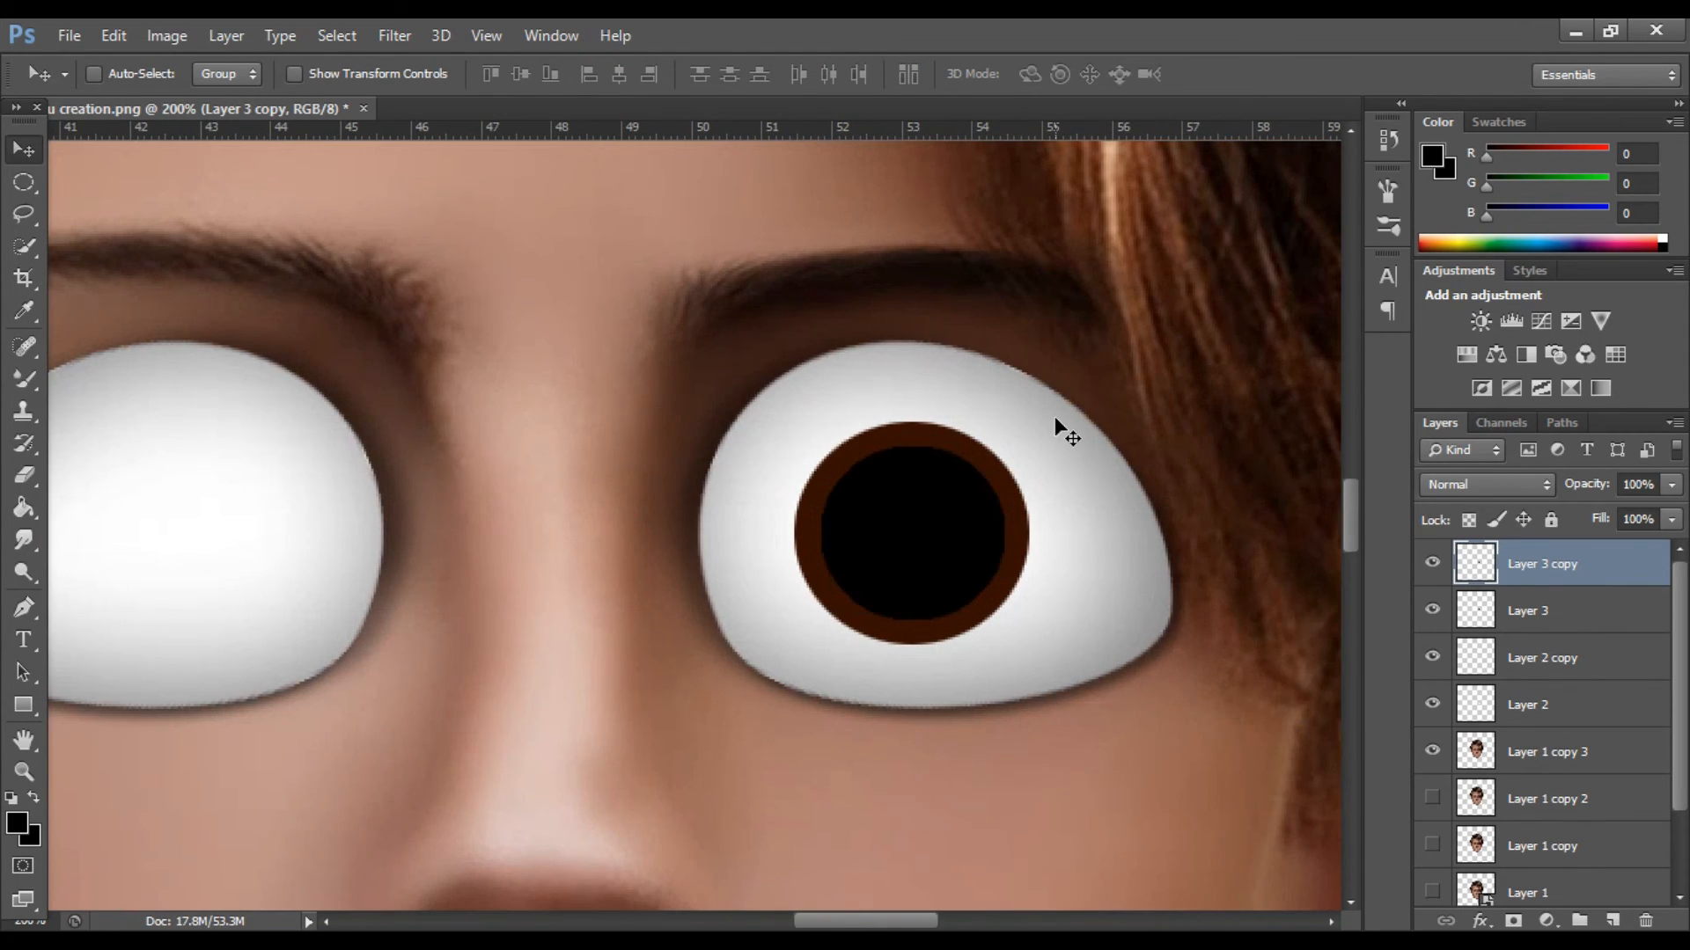
# Duplicate the pupil layer and fill the copied circle with white.
pyautogui.hotkey('ctrl', 'j')
pyautogui.click(24, 508)
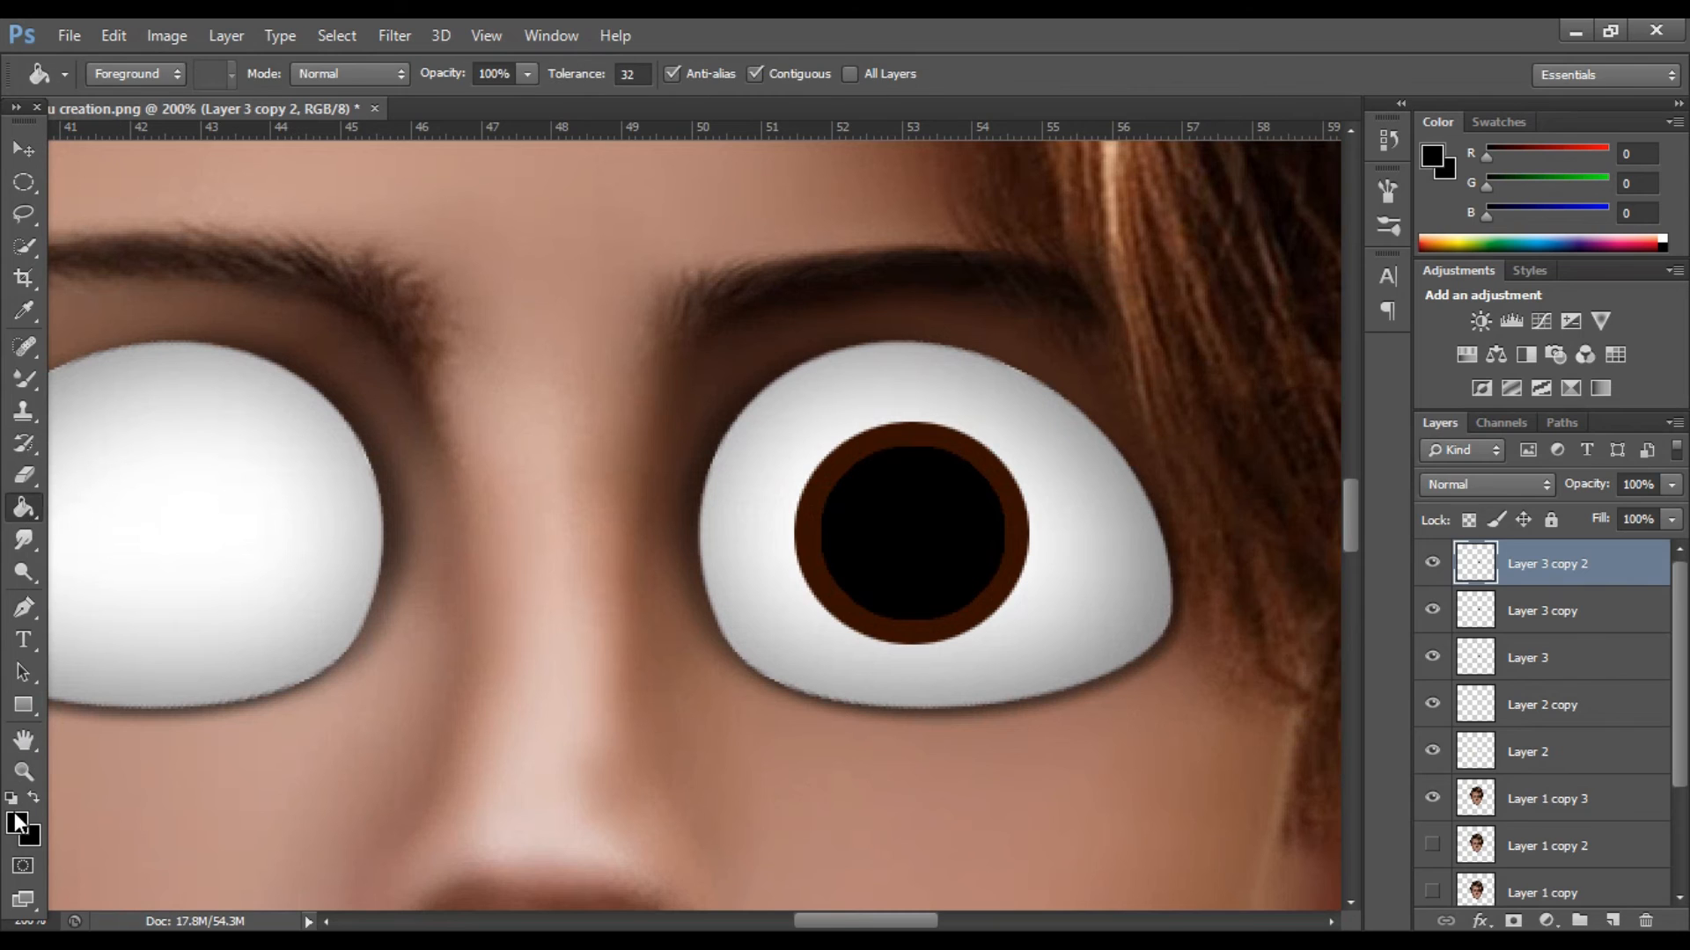
pyautogui.click(17, 823)
pyautogui.moveTo(1022, 486); pyautogui.dragTo(994, 458)
pyautogui.click(1575, 450)
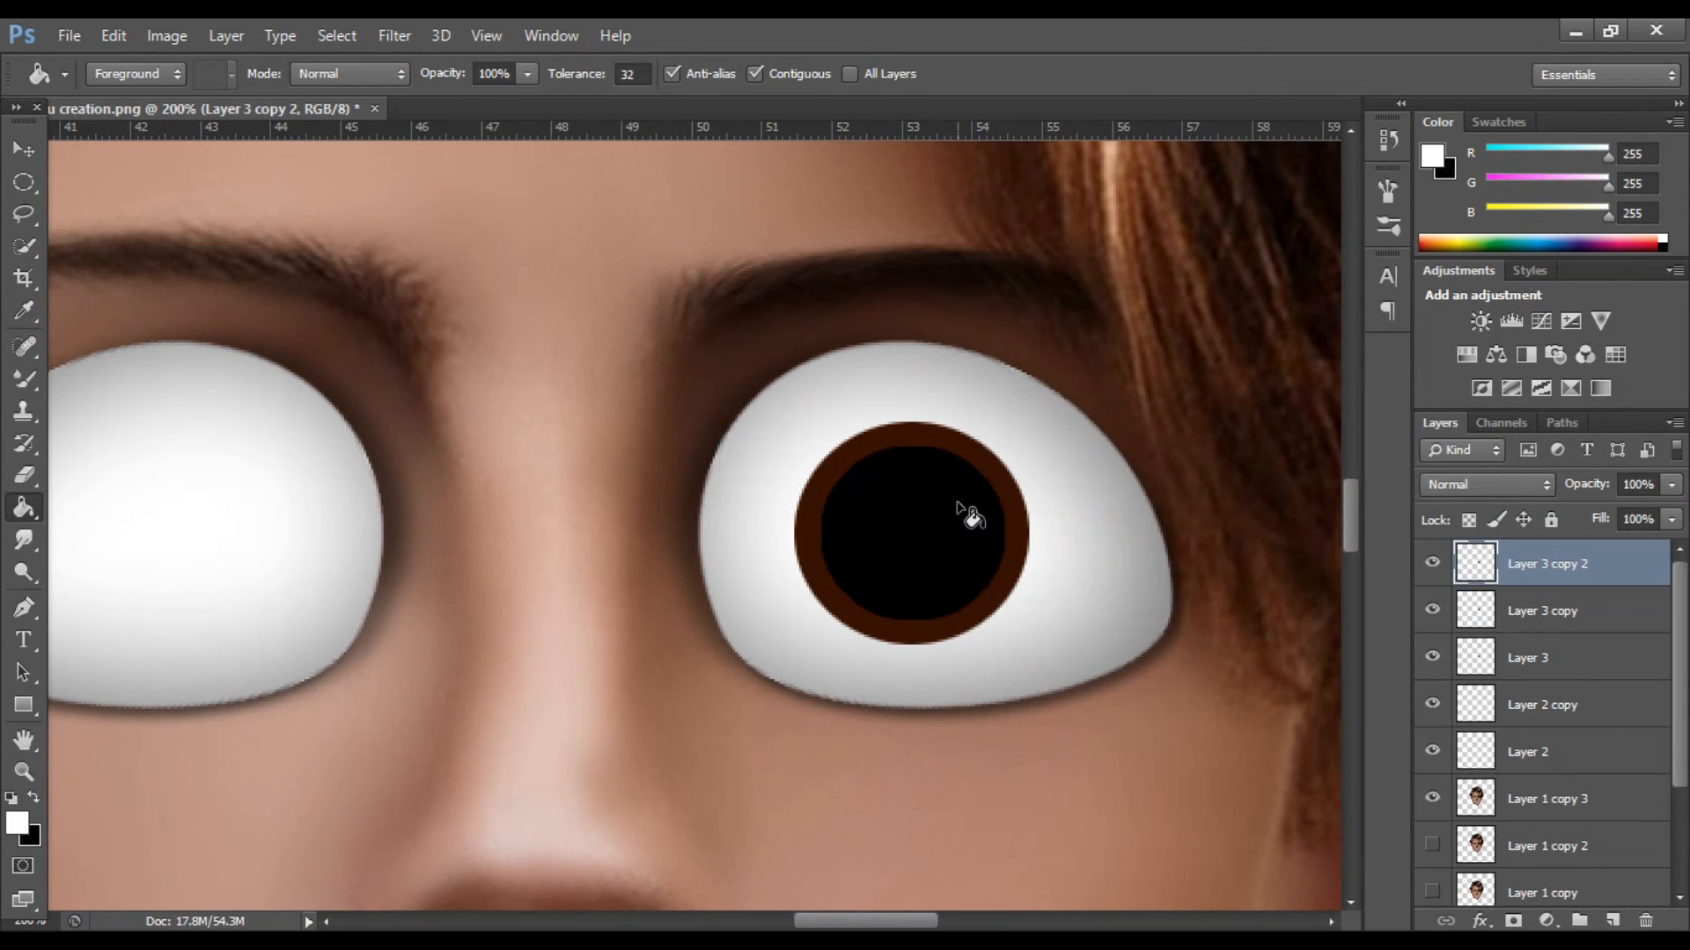
pyautogui.click(955, 528)
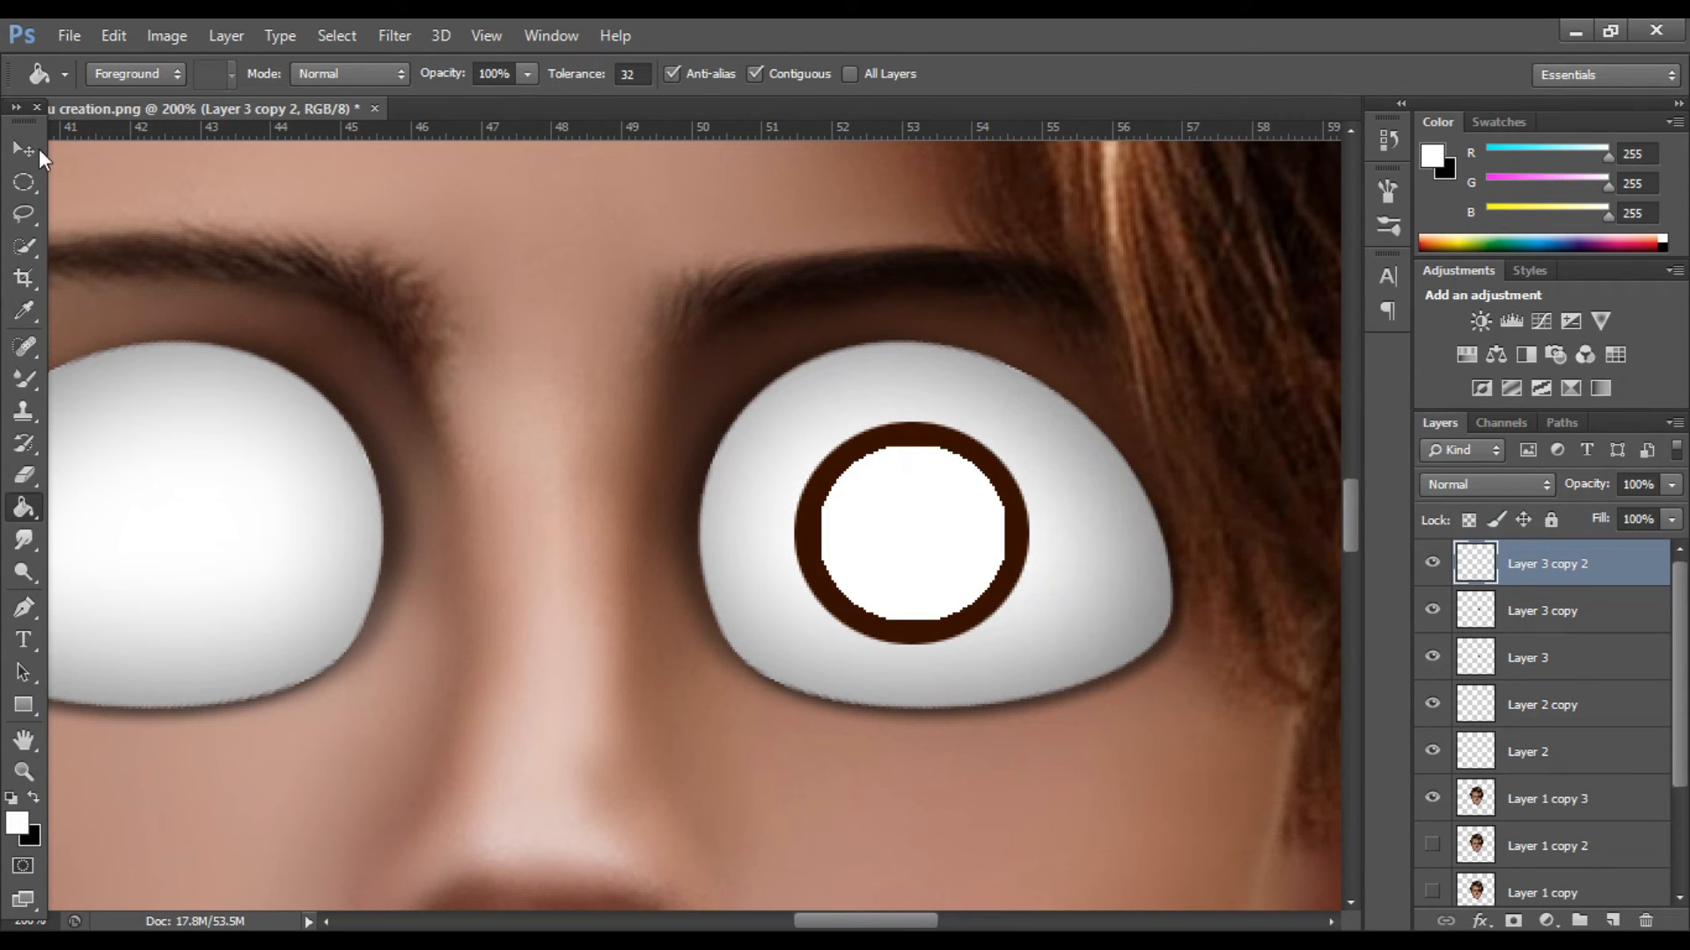
# Shrink the white circle with Free Transform into a small highlight at the pupil's upper-left edge.
pyautogui.press('v')
pyautogui.hotkey('ctrl', 't')
pyautogui.moveTo(1004, 619); pyautogui.dragTo(867, 506)
pyautogui.press('Return')
pyautogui.hotkey('ctrl', '-')
pyautogui.hotkey('ctrl', '-')
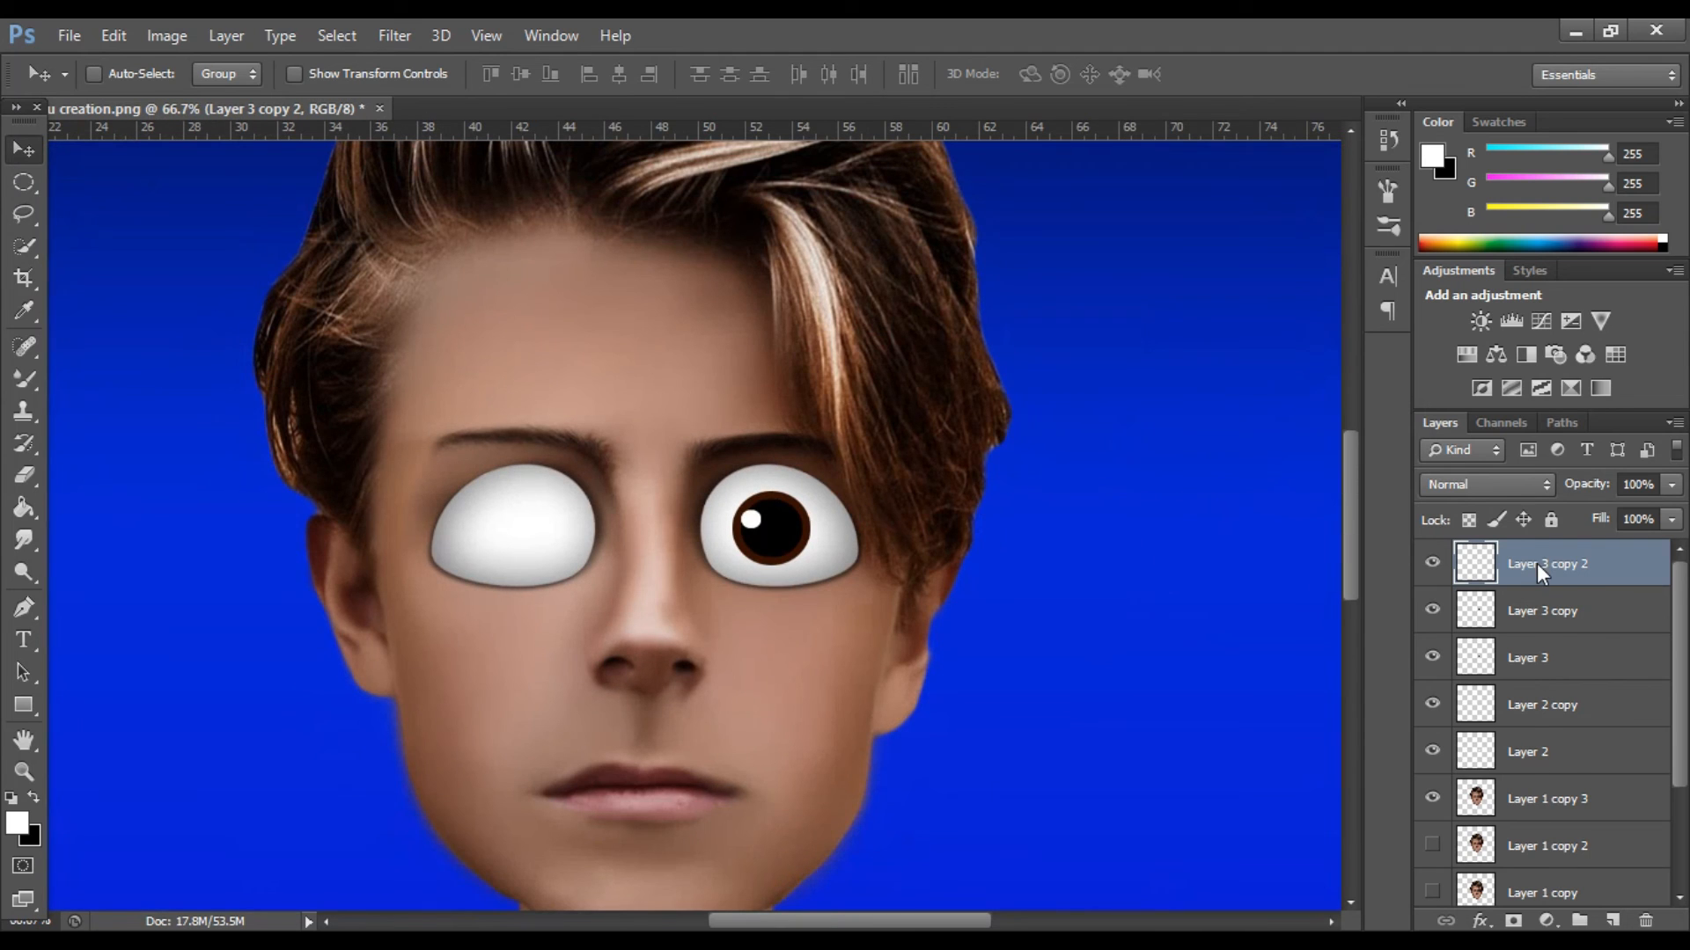
# Try to merge the highlight layer down into the pupil layer, Layer 3 copy.
pyautogui.rightClick(1536, 563)
pyautogui.click(1185, 689)
pyautogui.rightClick(1490, 563)
pyautogui.click(1563, 568)
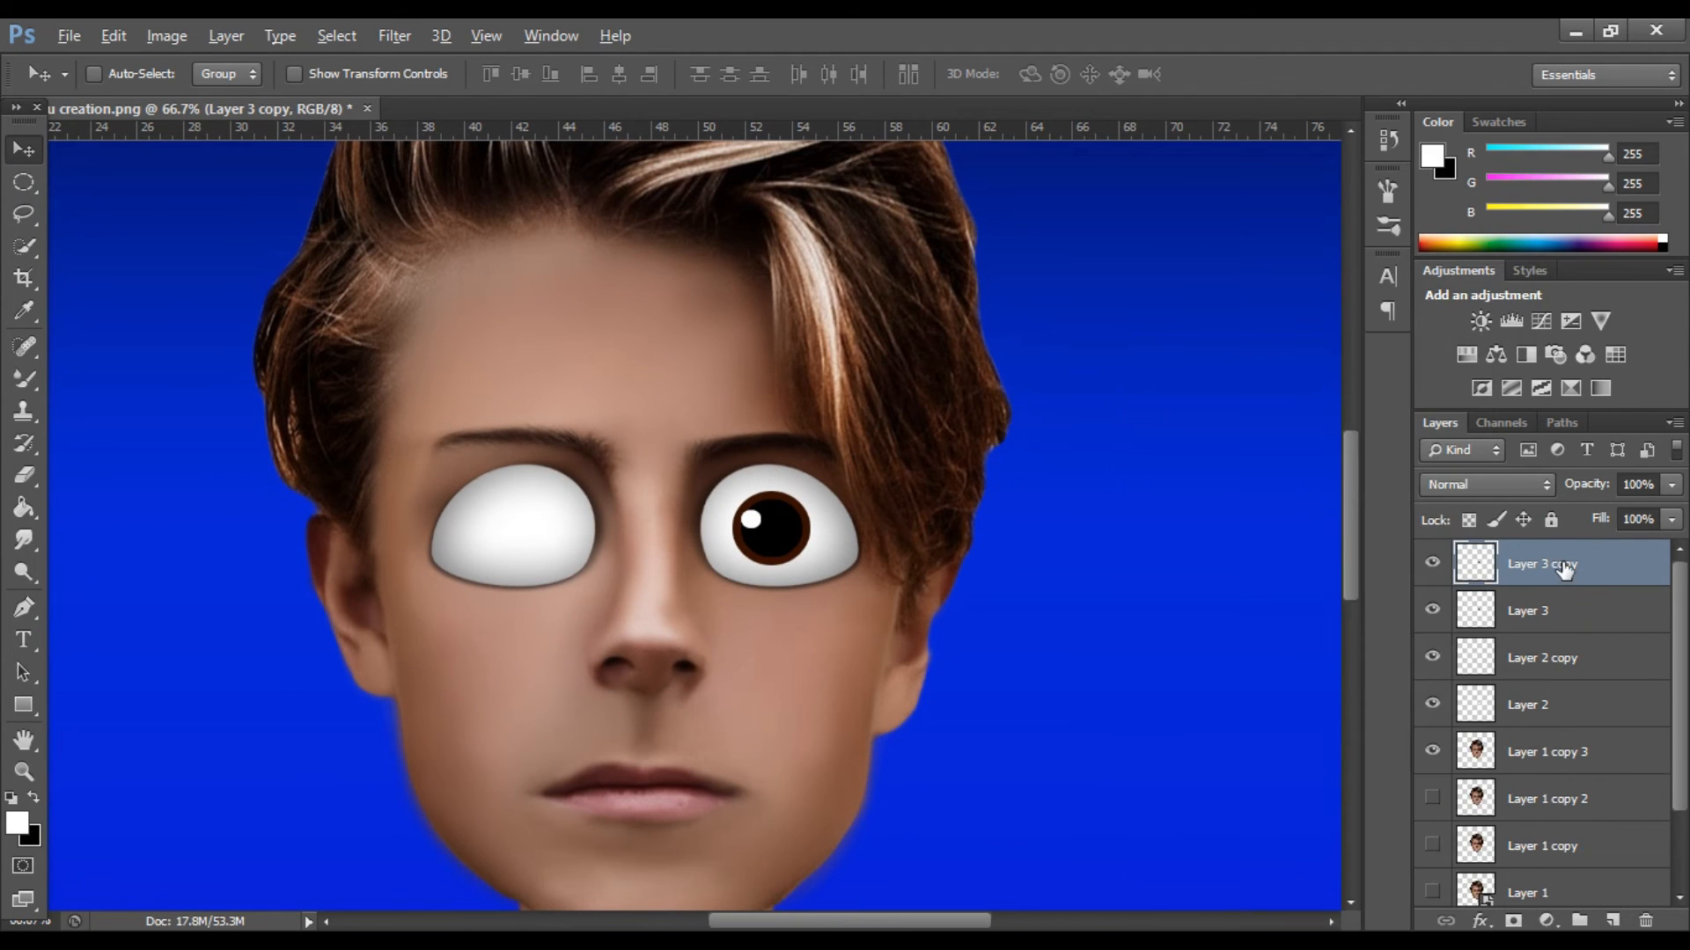
pyautogui.hotkey('ctrl', 'j')
# Duplicate the brown iris on Layer 3 and move the copy onto the left-hand eye.
pyautogui.click(1481, 668)
pyautogui.hotkey('ctrl', 'j')
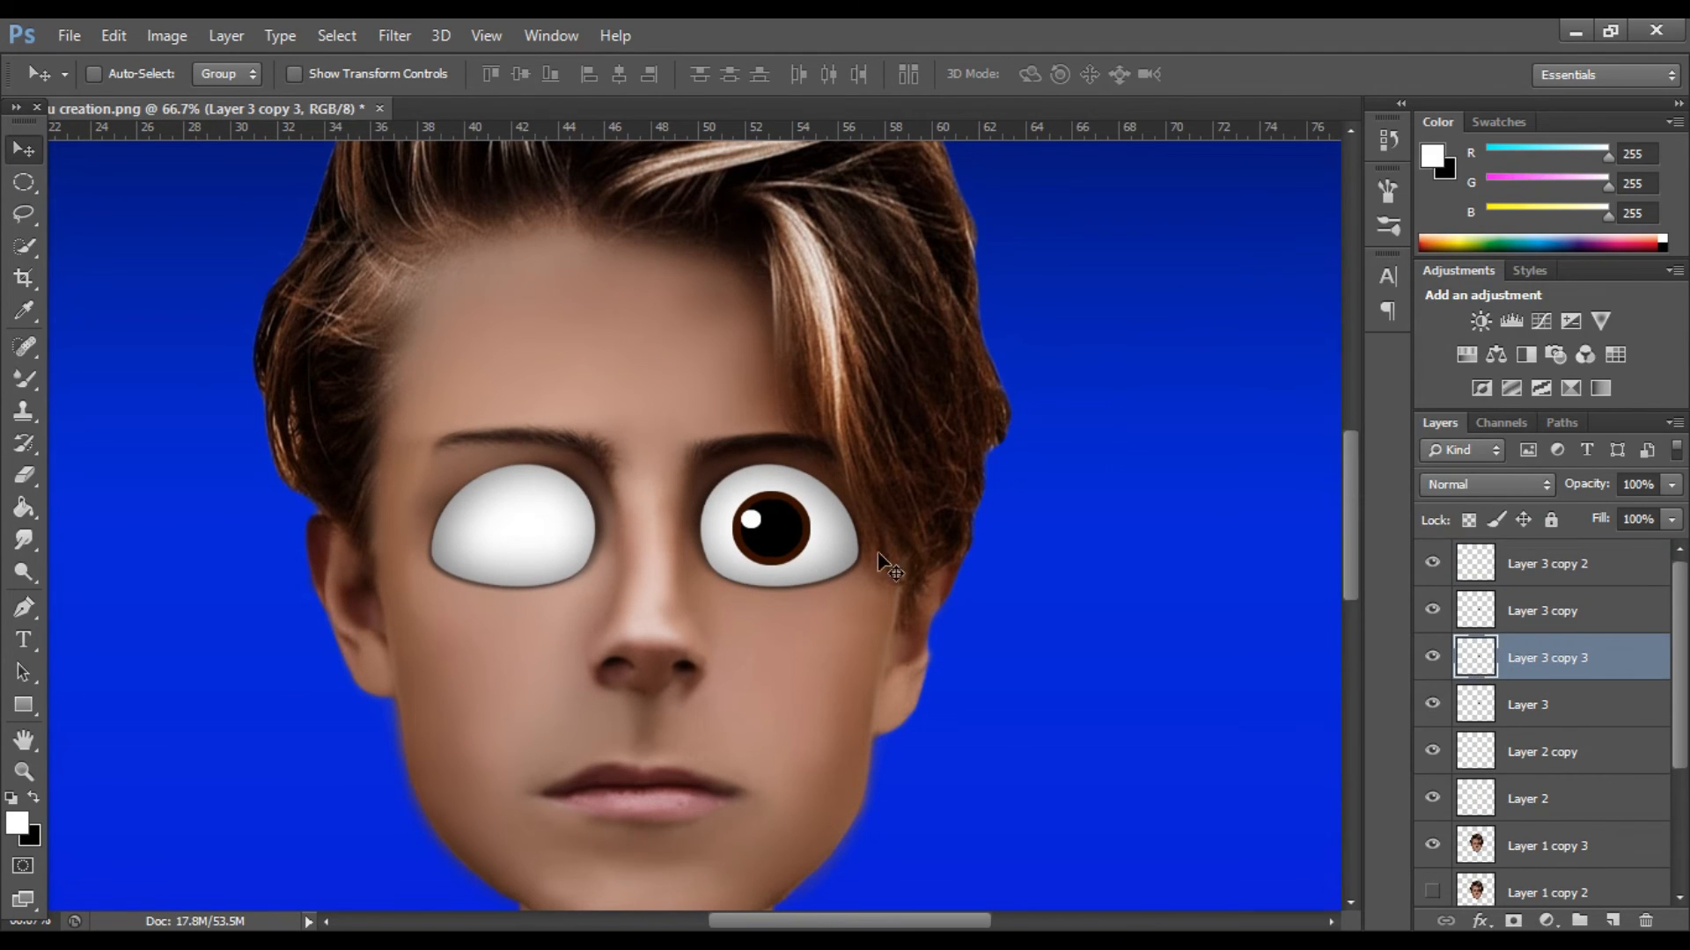
pyautogui.moveTo(810, 532); pyautogui.dragTo(555, 533)
# Duplicate the black pupil on Layer 3 copy and center the copy over the left-hand iris.
pyautogui.click(1433, 611)
pyautogui.click(1537, 613)
pyautogui.hotkey('ctrl', 'j')
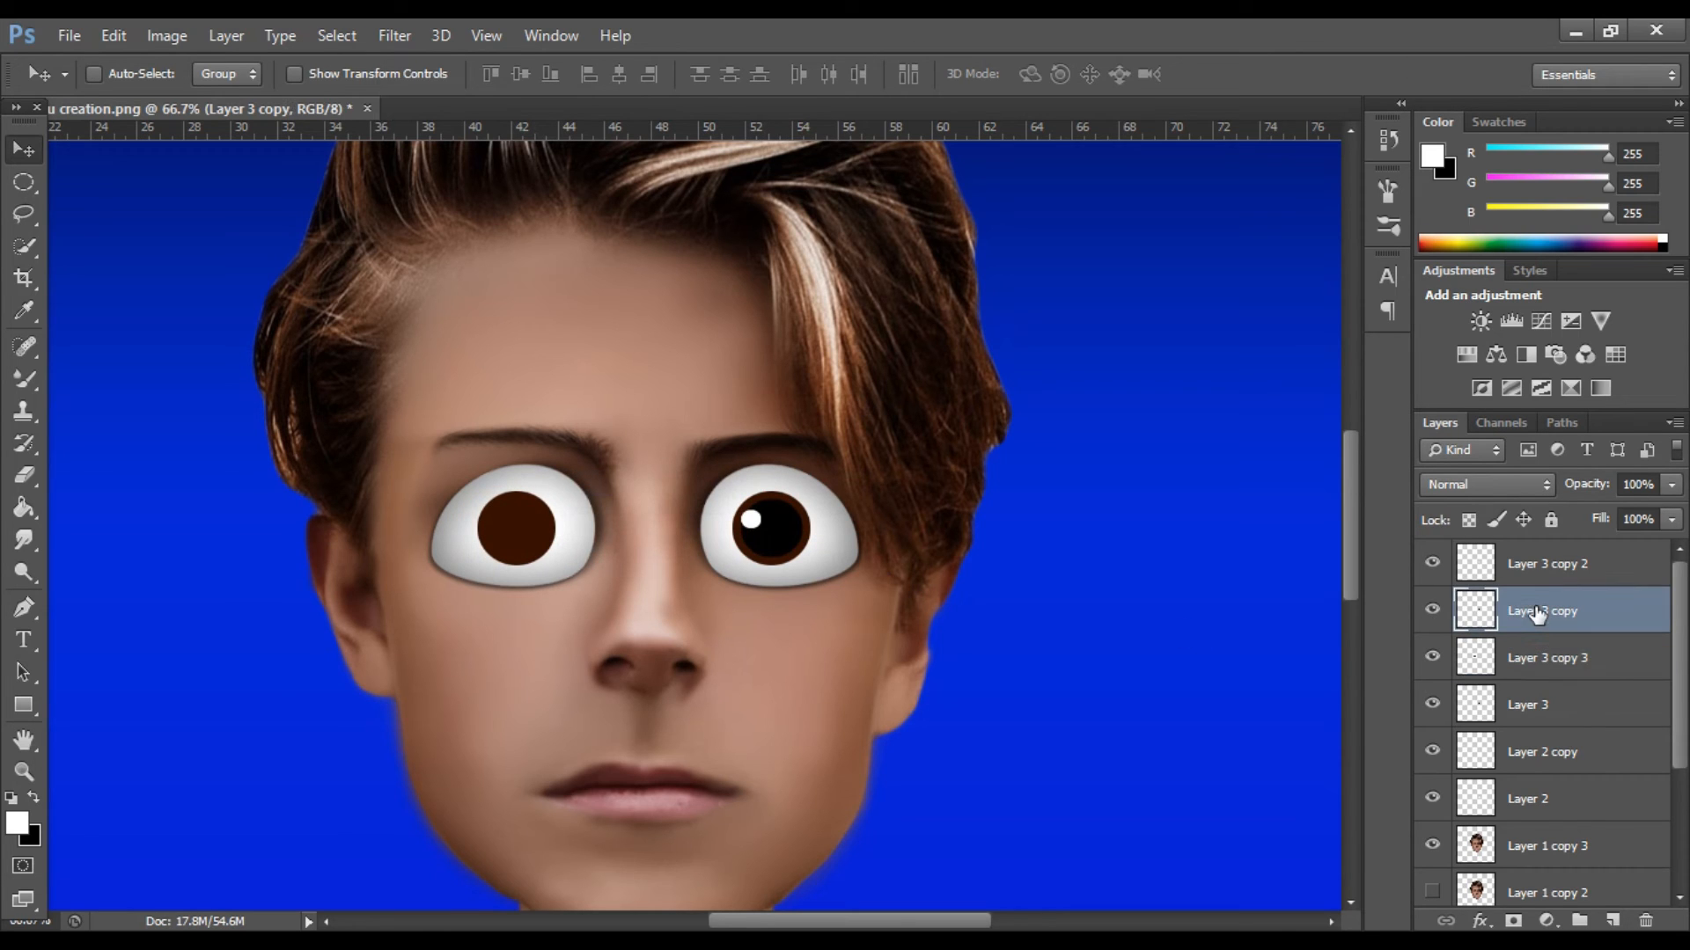
pyautogui.moveTo(759, 539); pyautogui.dragTo(542, 531)
# Duplicate the white highlight on Layer 3 copy 2 and move the copy to the upper right of the left-hand pupil.
pyautogui.click(1575, 564)
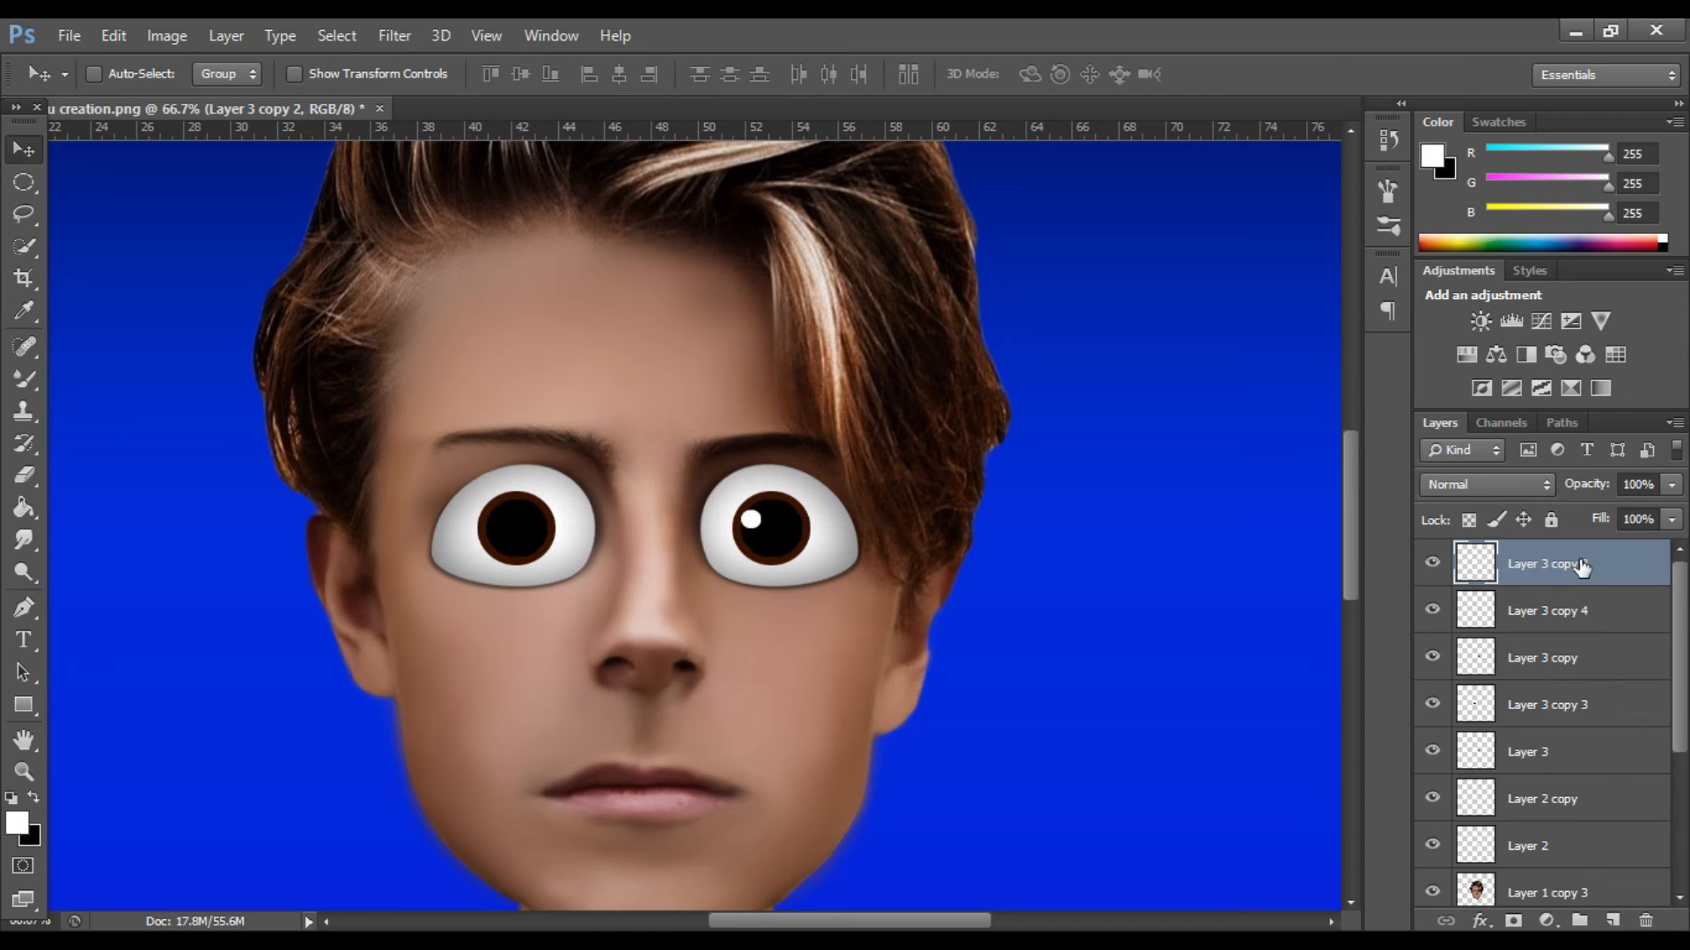
pyautogui.hotkey('ctrl', 'j')
pyautogui.moveTo(739, 528); pyautogui.dragTo(539, 517)
pyautogui.scroll(-1, 698, 490)
# Undo the shift of the right-hand eye's highlight and nudge the left-hand highlight on Layer 3 copy 5 into place.
pyautogui.click(1544, 611)
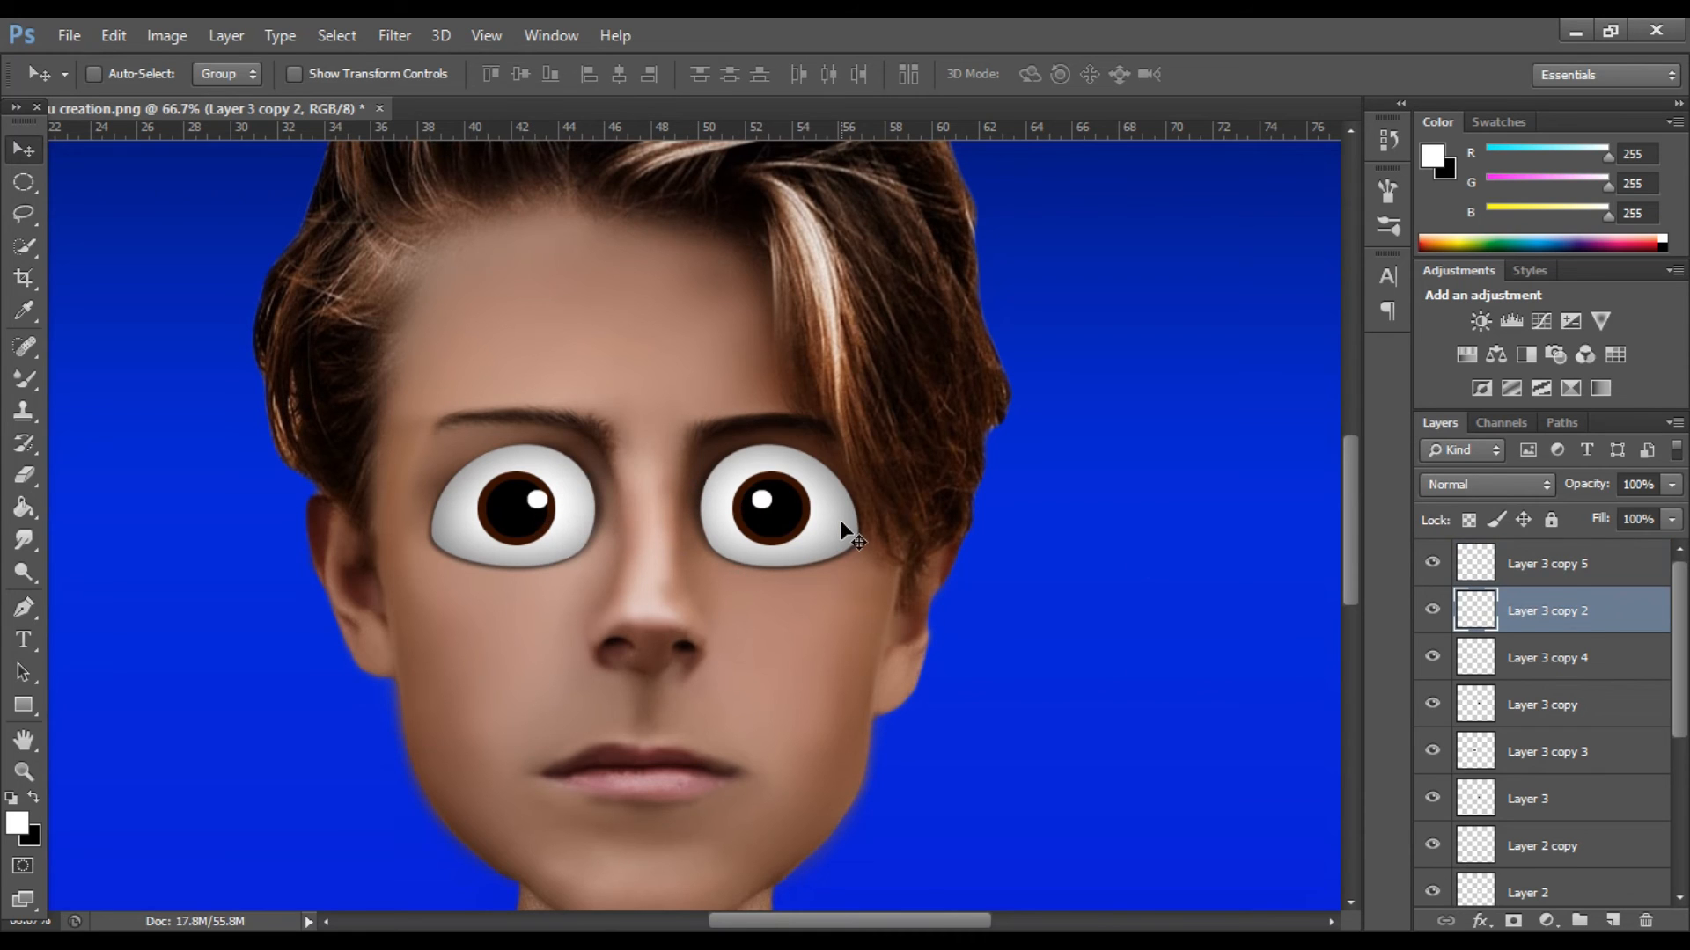
pyautogui.hotkey('ctrl', 'z')
pyautogui.click(1433, 563)
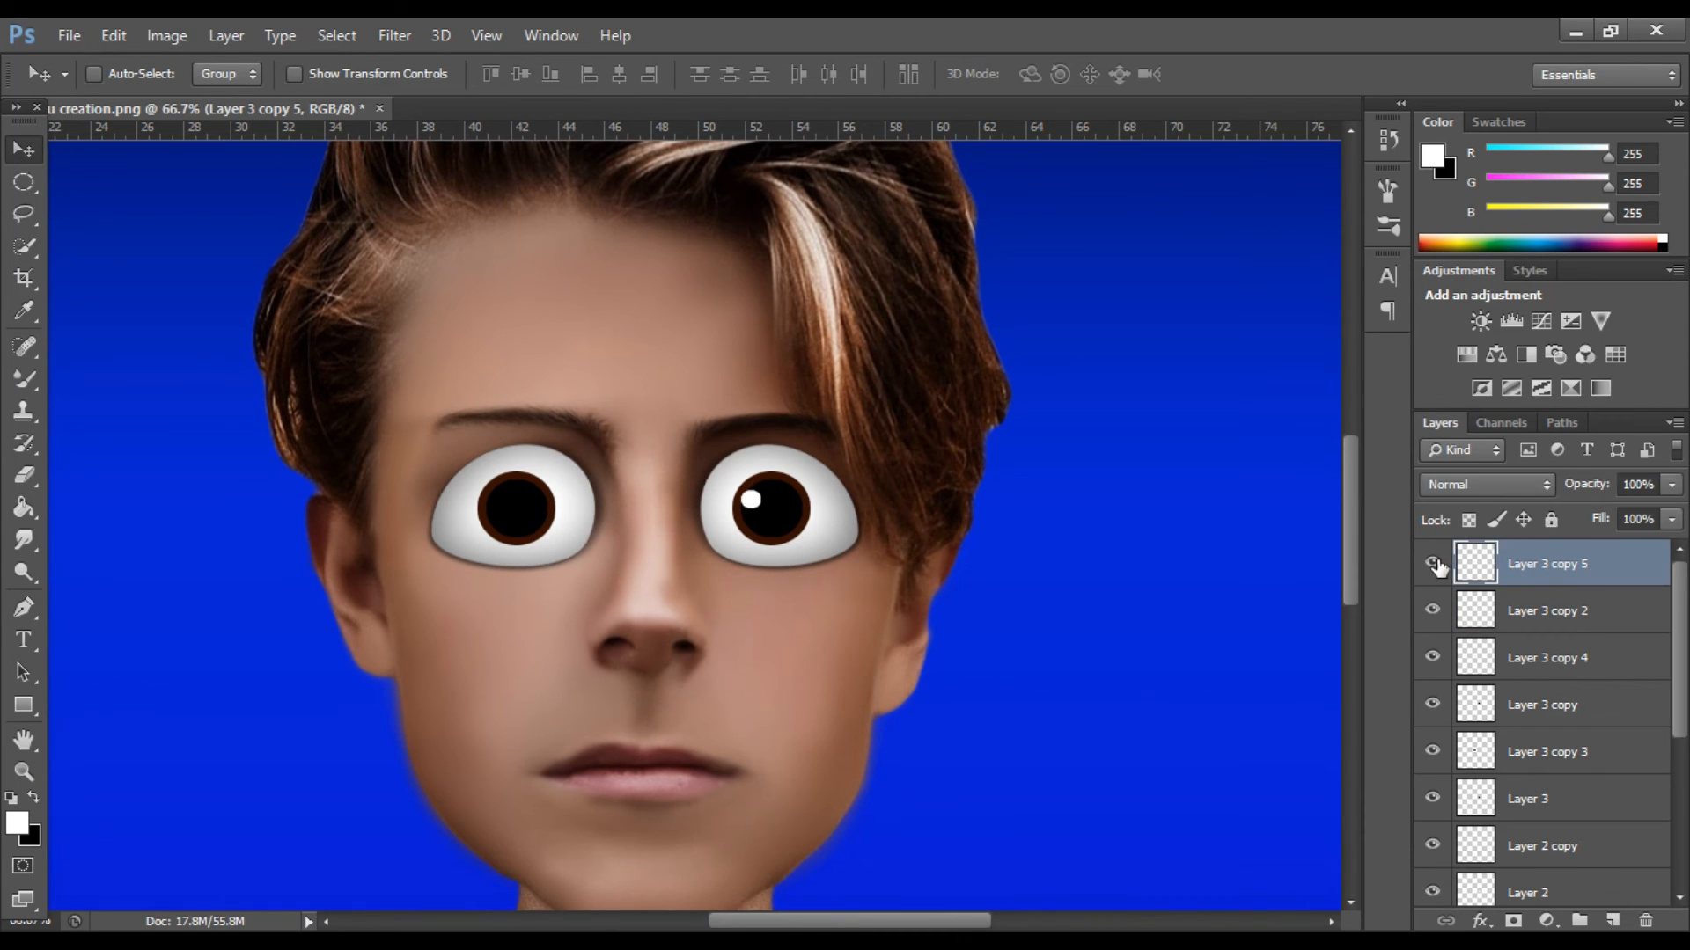
pyautogui.moveTo(539, 502); pyautogui.dragTo(540, 506)
pyautogui.scroll(-3, 1118, 543)
pyautogui.scroll(2, 1118, 544)
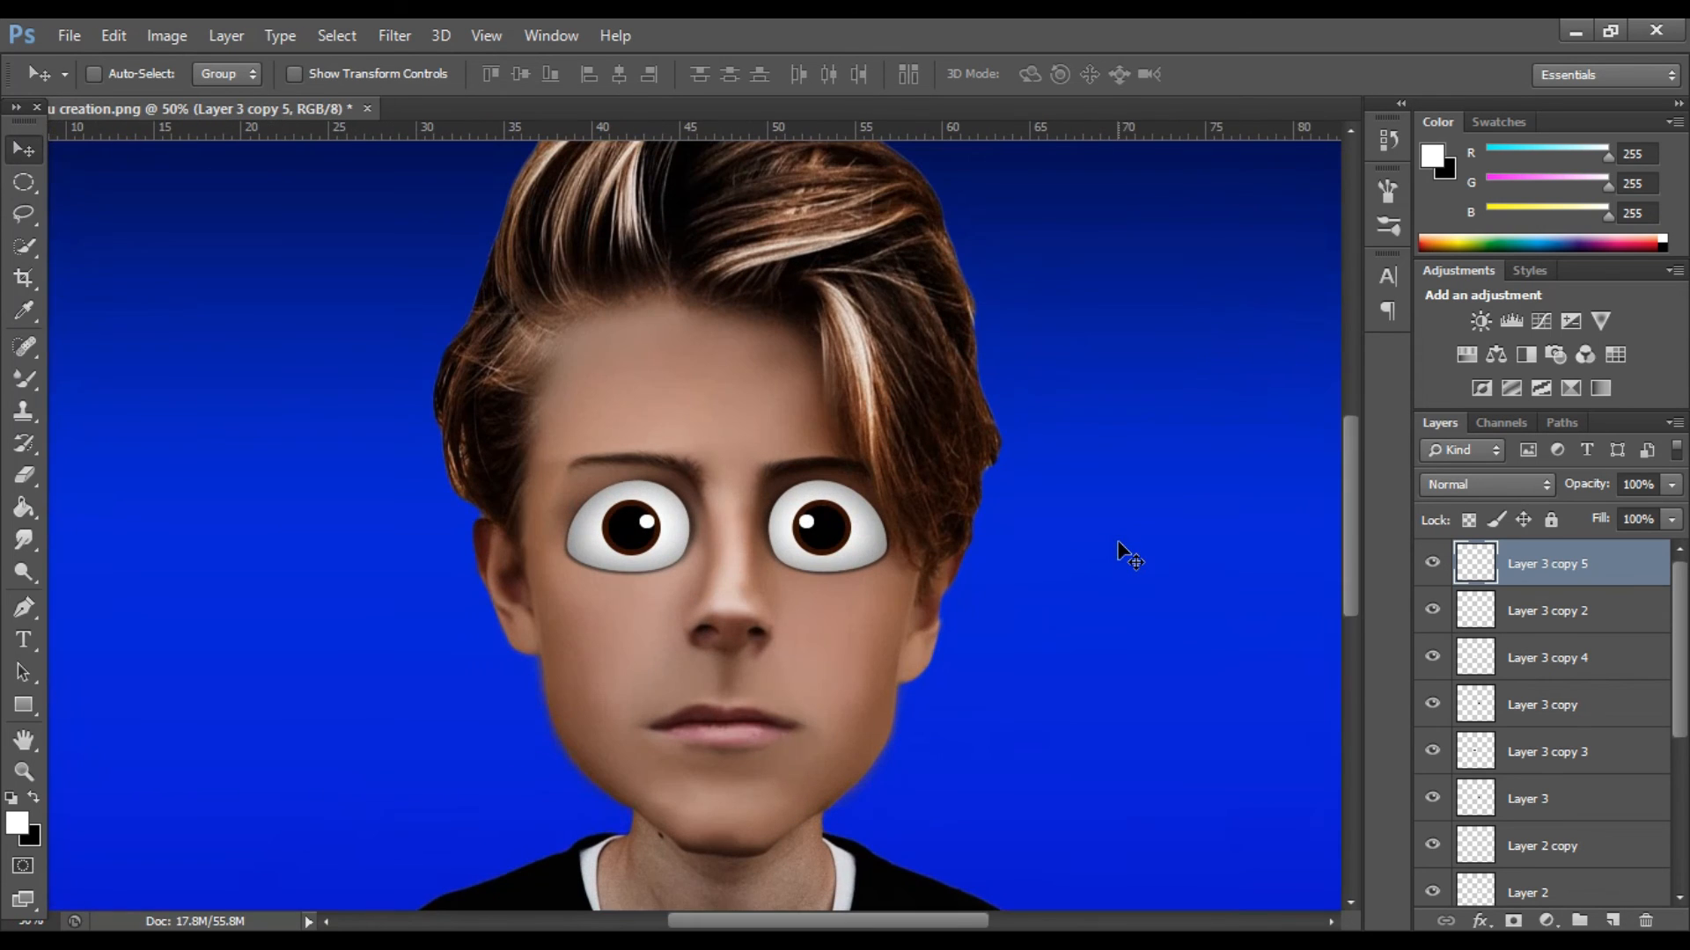
# Toggle the visibility of the eye layers to identify the left-hand brown iris and select Layer 3 copy 3.
pyautogui.click(1432, 564)
pyautogui.click(1432, 563)
pyautogui.click(1432, 658)
pyautogui.click(1433, 704)
pyautogui.click(1433, 704)
pyautogui.click(1433, 752)
pyautogui.click(1432, 752)
pyautogui.click(1491, 750)
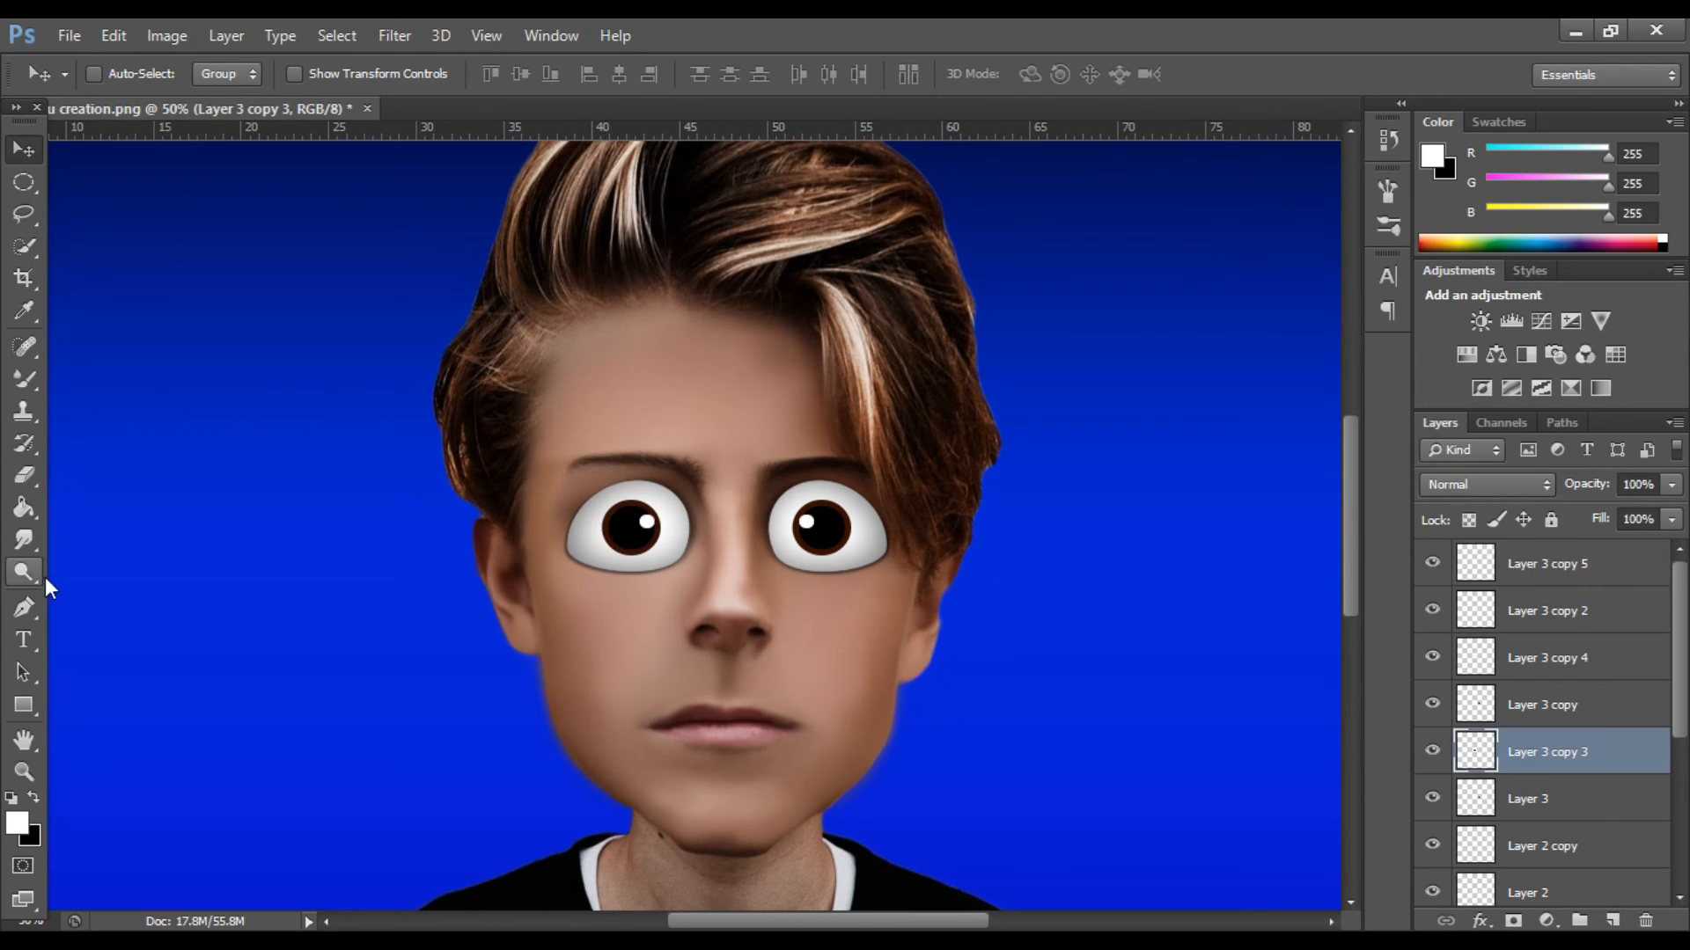
# Brighten the lower half of the left-hand iris to orange with the Dodge tool at brush size 15.
pyautogui.click(24, 572)
pyautogui.scroll(3, 671, 566)
pyautogui.hotkey('ctrl', '+')
pyautogui.press('[')
pyautogui.press('[')
pyautogui.moveTo(490, 558)
pyautogui.mouseDown()
pyautogui.moveTo(482, 621)
pyautogui.moveTo(254, 634)
pyautogui.moveTo(302, 674)
pyautogui.moveTo(294, 641)
pyautogui.moveTo(284, 655)
pyautogui.moveTo(364, 684)
pyautogui.moveTo(246, 614)
pyautogui.moveTo(217, 553)
pyautogui.moveTo(299, 677)
pyautogui.moveTo(451, 632)
pyautogui.moveTo(511, 591)
pyautogui.moveTo(398, 694)
pyautogui.moveTo(289, 669)
pyautogui.moveTo(353, 680)
pyautogui.moveTo(482, 636)
pyautogui.moveTo(510, 600)
pyautogui.moveTo(504, 560)
pyautogui.moveTo(470, 657)
pyautogui.moveTo(500, 592)
pyautogui.moveTo(491, 648)
pyautogui.moveTo(334, 678)
pyautogui.moveTo(406, 688)
pyautogui.moveTo(449, 662)
pyautogui.moveTo(525, 562)
pyautogui.moveTo(398, 696)
pyautogui.moveTo(267, 645)
pyautogui.moveTo(230, 567)
pyautogui.moveTo(264, 629)
pyautogui.moveTo(251, 633)
pyautogui.moveTo(379, 693)
pyautogui.moveTo(511, 604)
pyautogui.mouseUp()
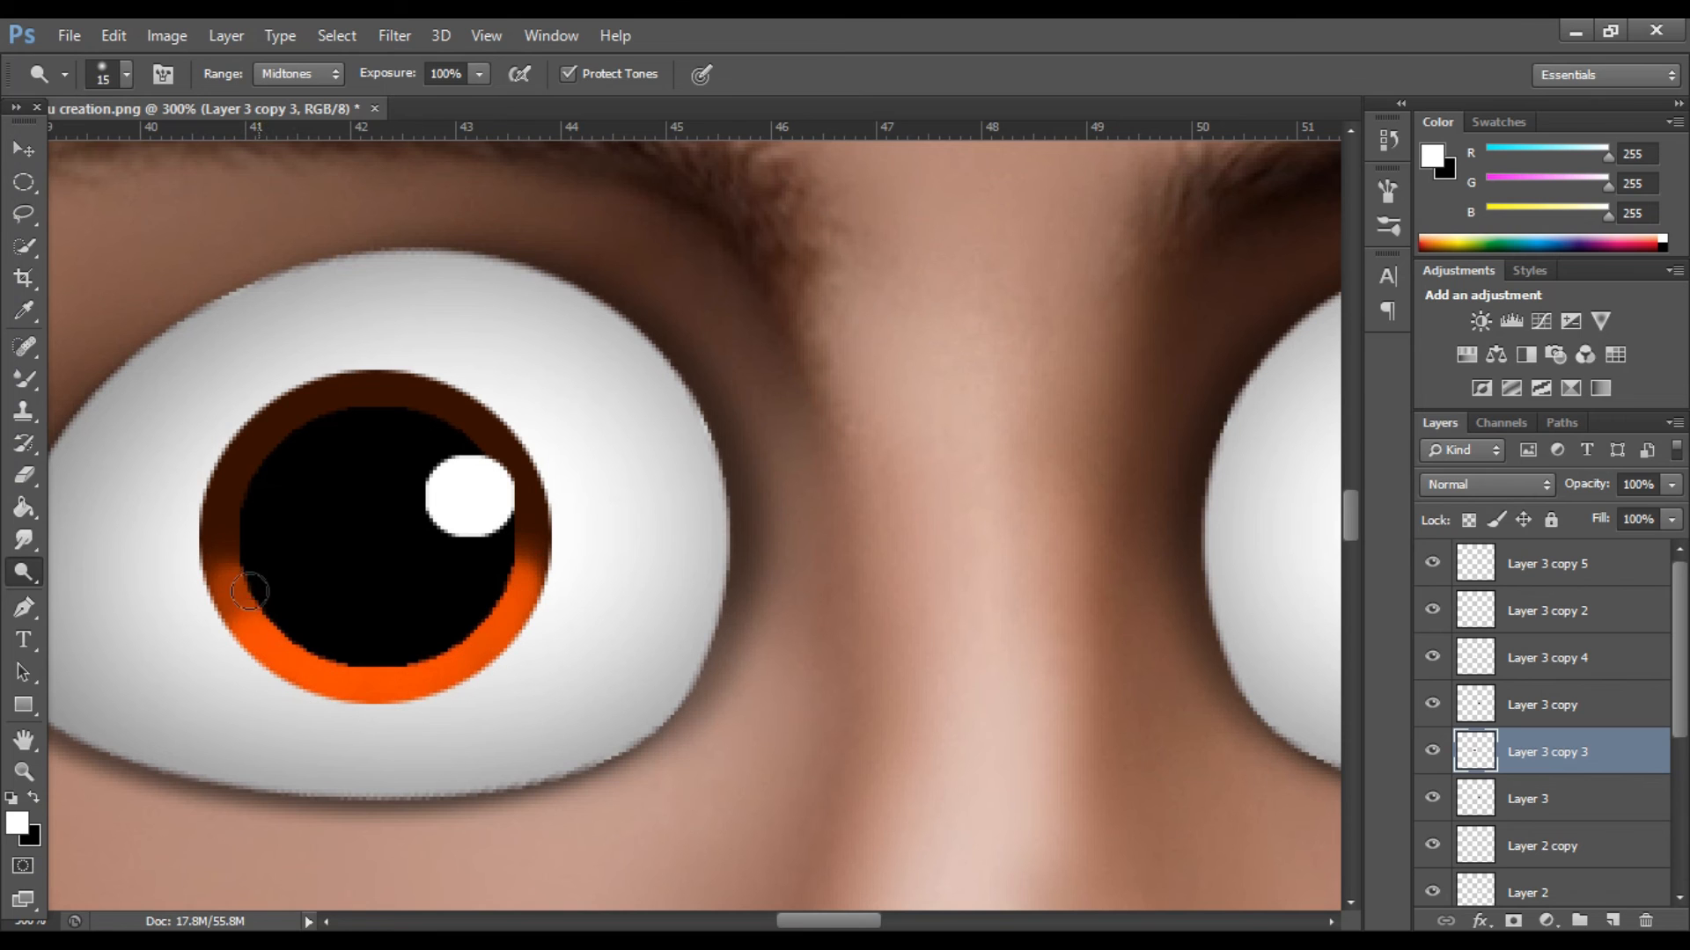
pyautogui.moveTo(249, 592); pyautogui.dragTo(267, 626)
pyautogui.moveTo(227, 574)
pyautogui.mouseDown()
pyautogui.moveTo(268, 600)
pyautogui.moveTo(285, 665)
pyautogui.mouseUp()
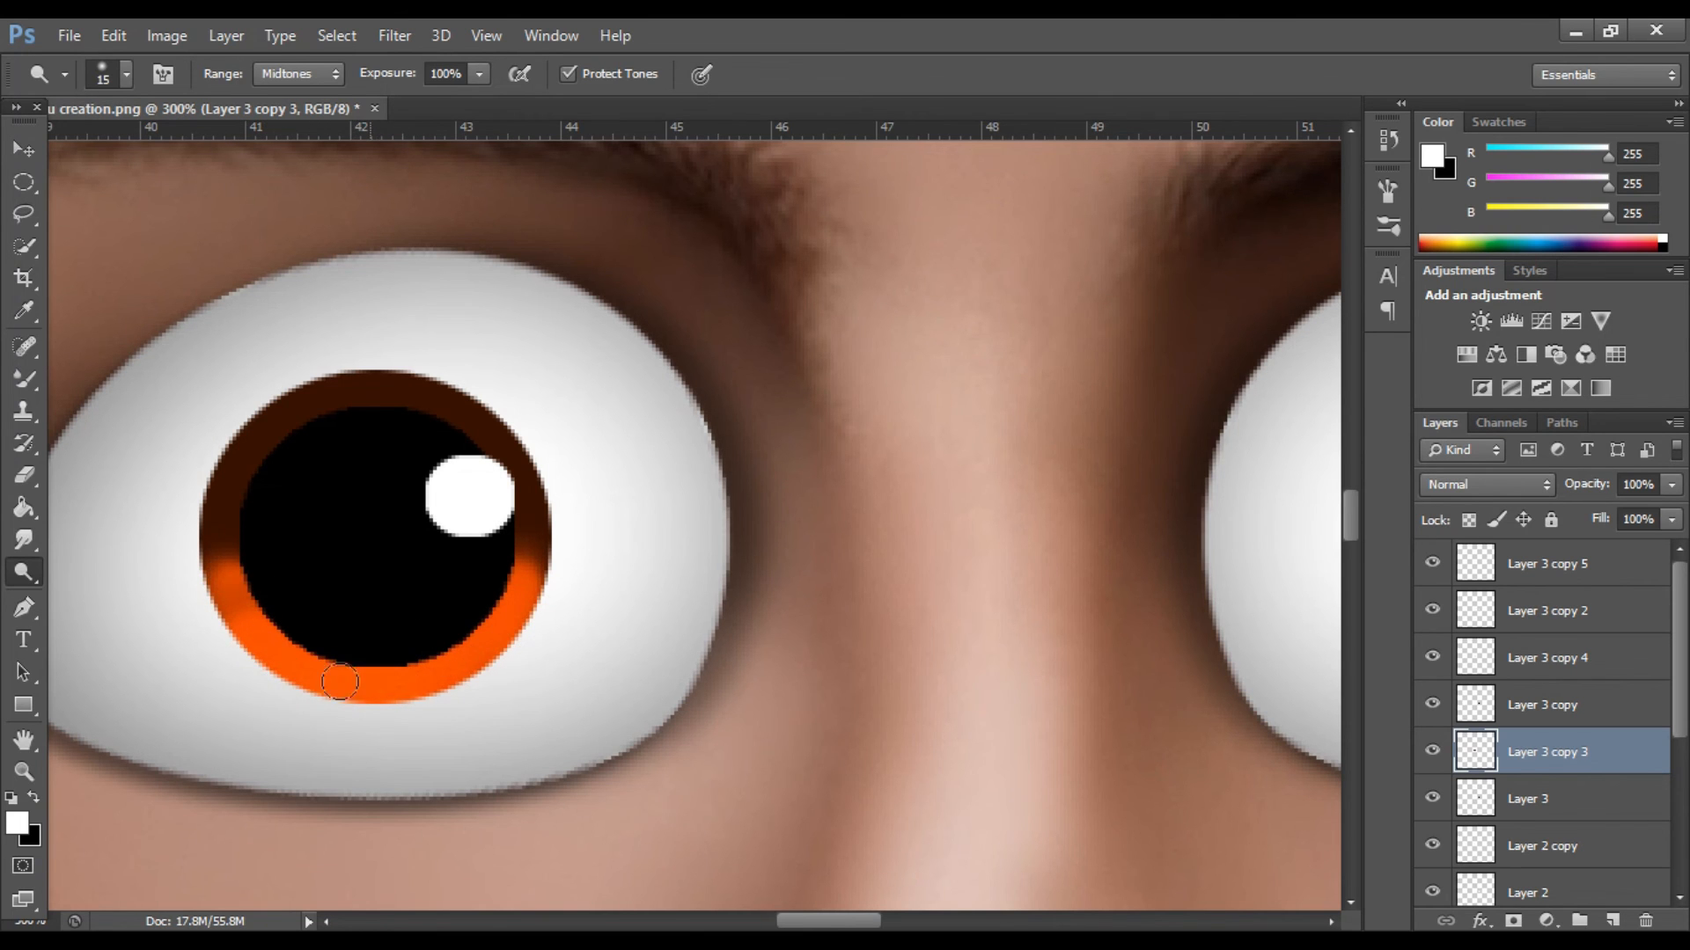
pyautogui.hotkey('ctrl', '-')
pyautogui.hotkey('ctrl', '+')
pyautogui.hotkey('ctrl', '+')
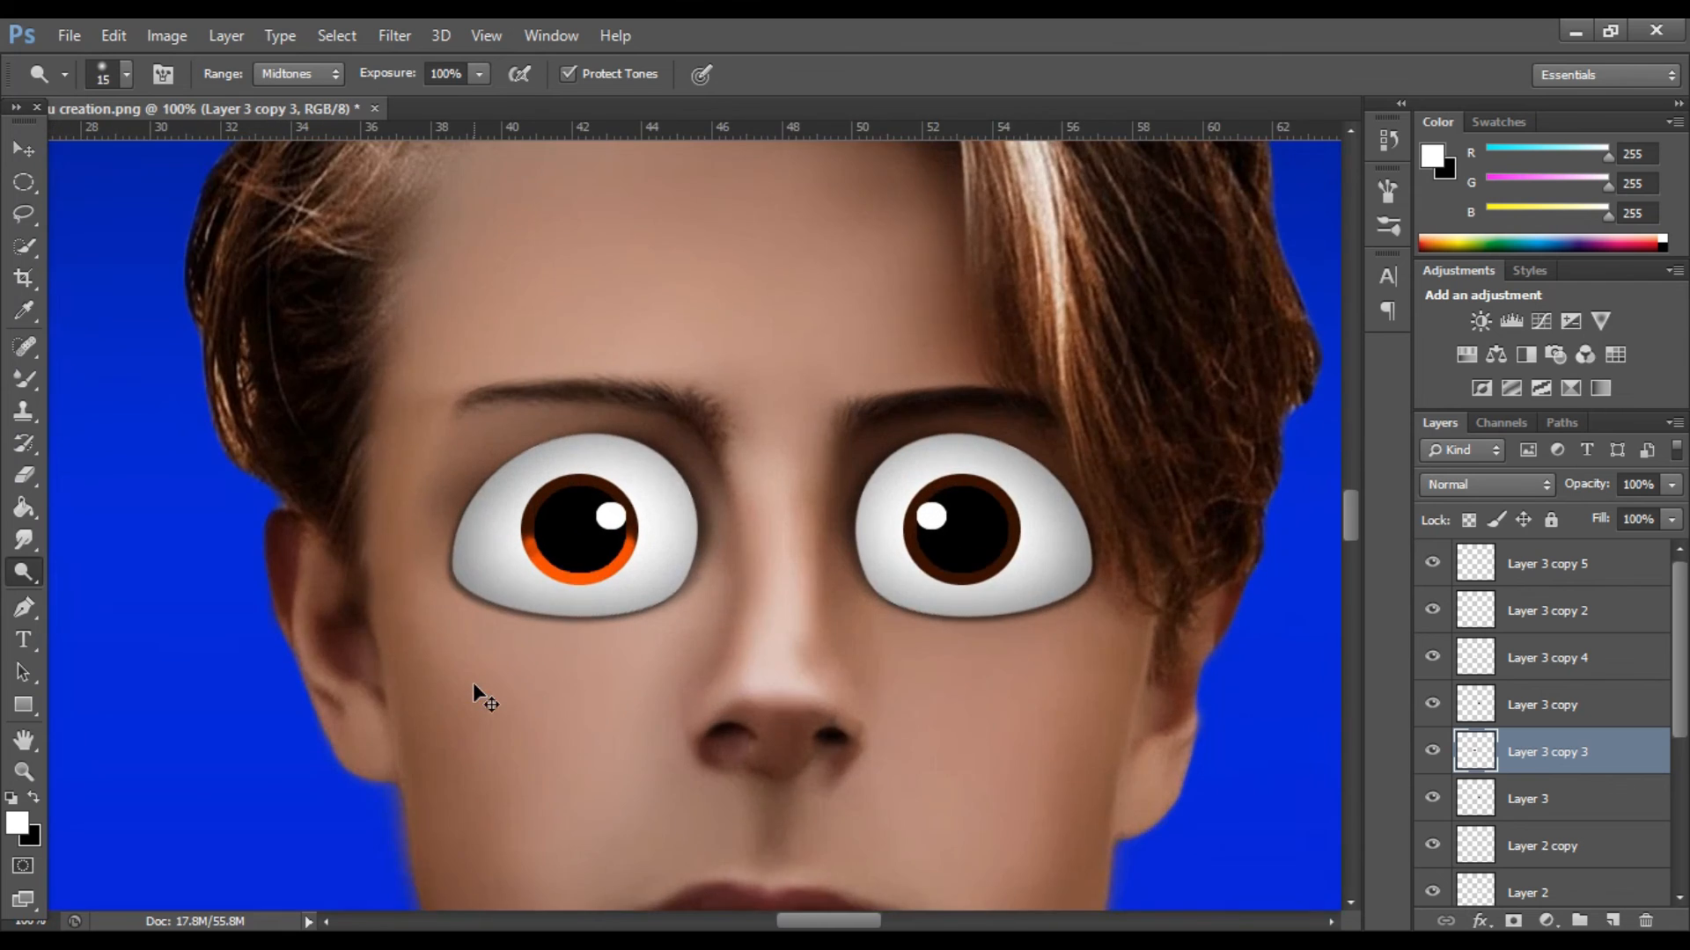
pyautogui.moveTo(232, 568); pyautogui.dragTo(219, 595)
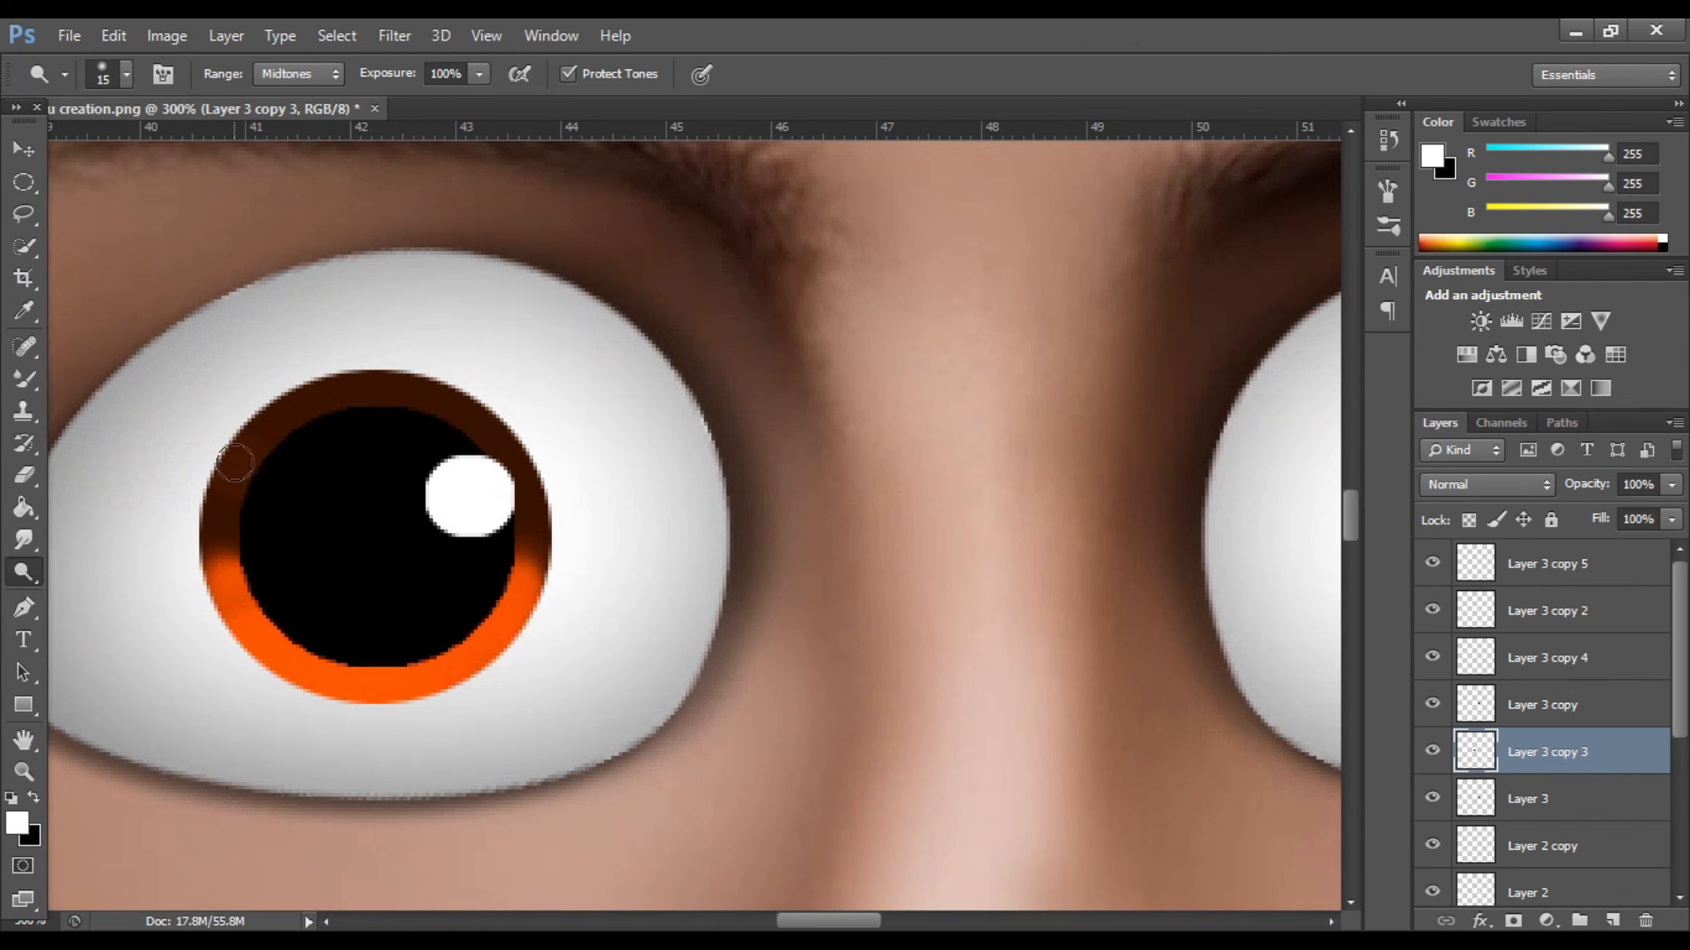
# Try dodging the upper-left edge of the left-hand iris and check the effect on the whole face.
pyautogui.moveTo(226, 490)
pyautogui.mouseDown()
pyautogui.moveTo(250, 449)
pyautogui.moveTo(218, 500)
pyautogui.moveTo(235, 457)
pyautogui.moveTo(221, 477)
pyautogui.moveTo(236, 475)
pyautogui.moveTo(220, 506)
pyautogui.mouseUp()
pyautogui.hotkey('ctrl', '-')
pyautogui.hotkey('ctrl', '-')
pyautogui.hotkey('ctrl', '-')
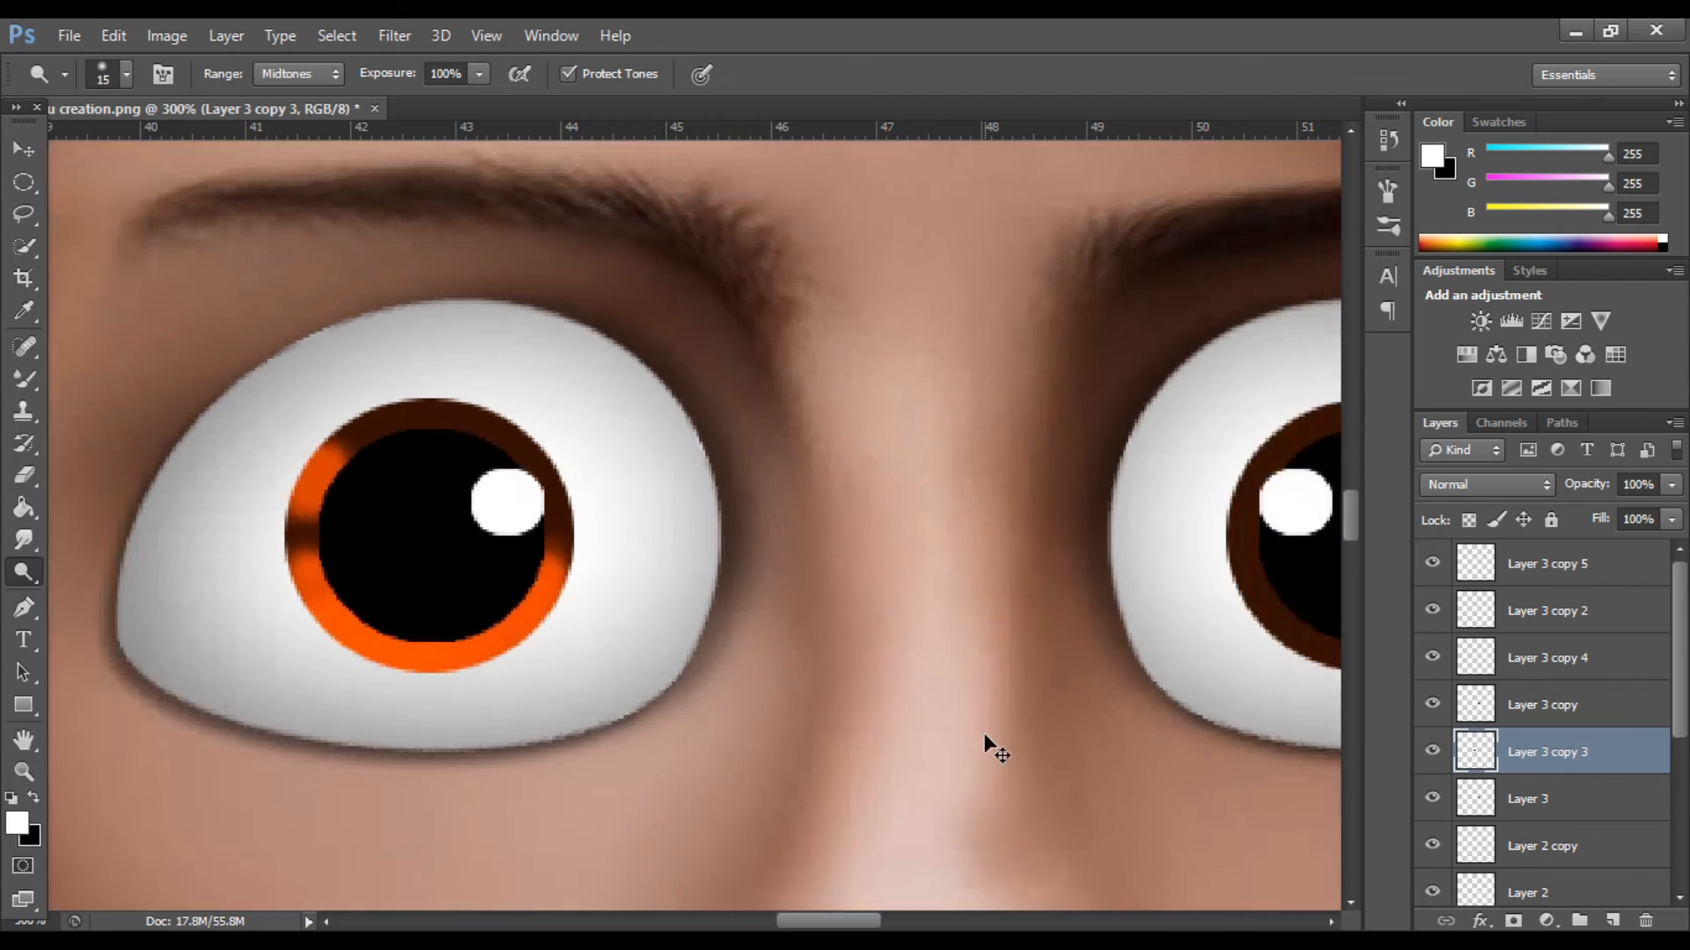
pyautogui.hotkey('ctrl', '-')
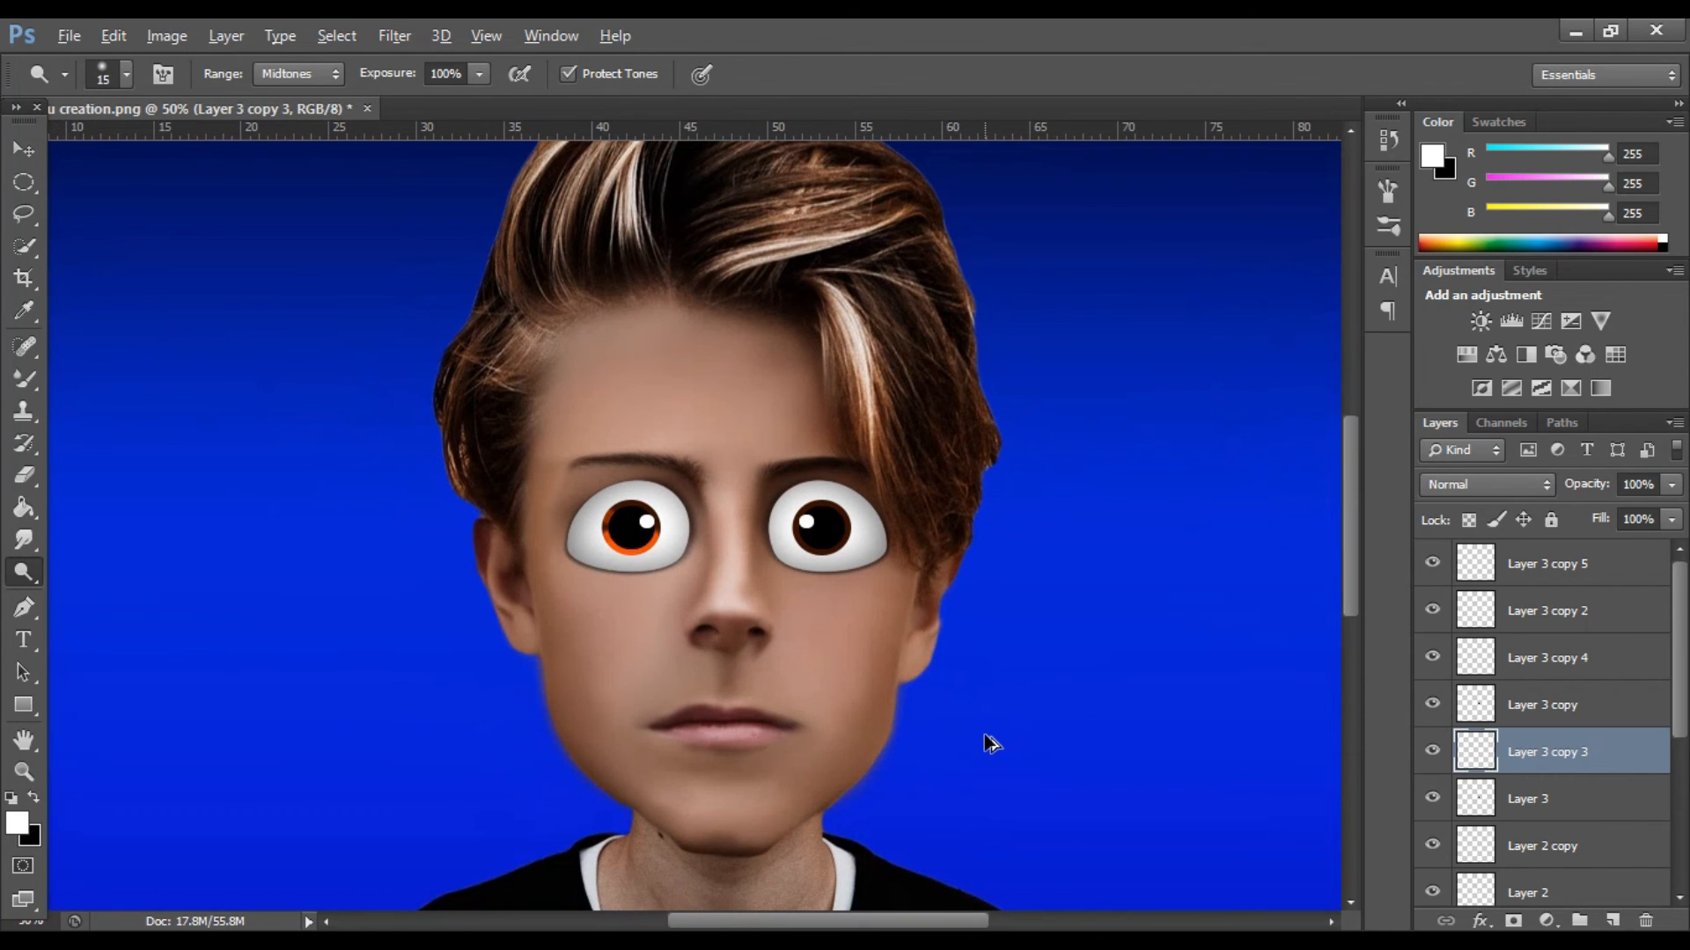
# Try to dodge the lower edge of the right-hand iris while Layer 3 copy 3 is active.
pyautogui.hotkey('ctrl', '+')
pyautogui.hotkey('ctrl', '+')
pyautogui.hotkey('ctrl', '+')
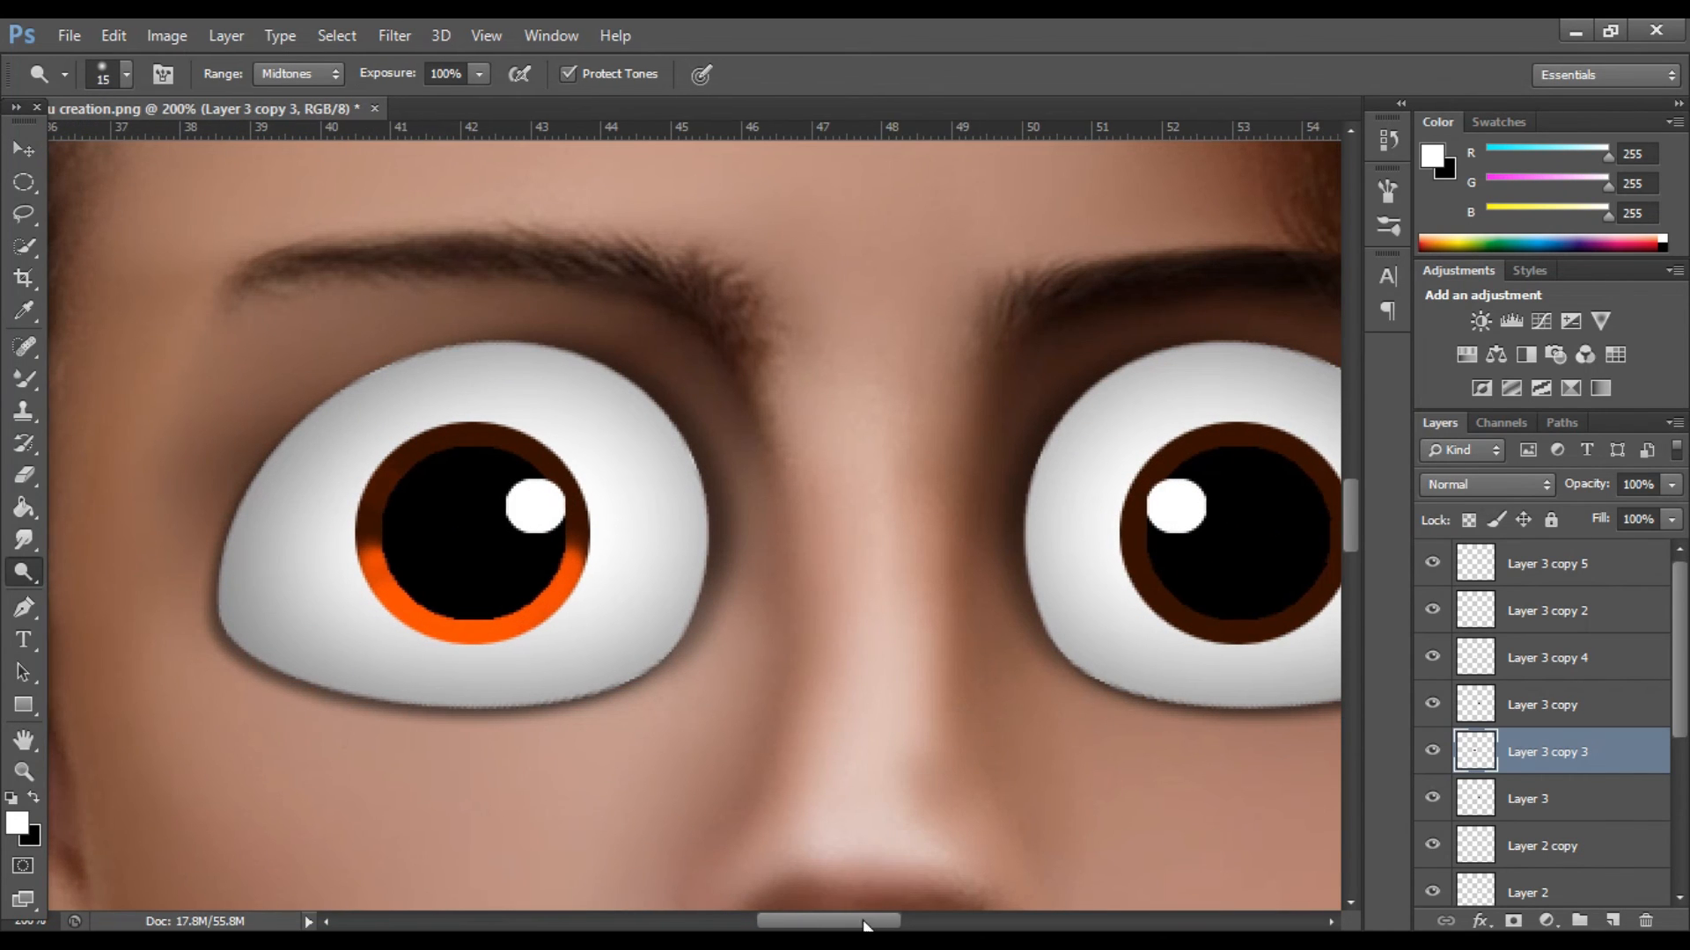
pyautogui.moveTo(860, 920); pyautogui.dragTo(904, 920)
pyautogui.moveTo(766, 603); pyautogui.dragTo(826, 632)
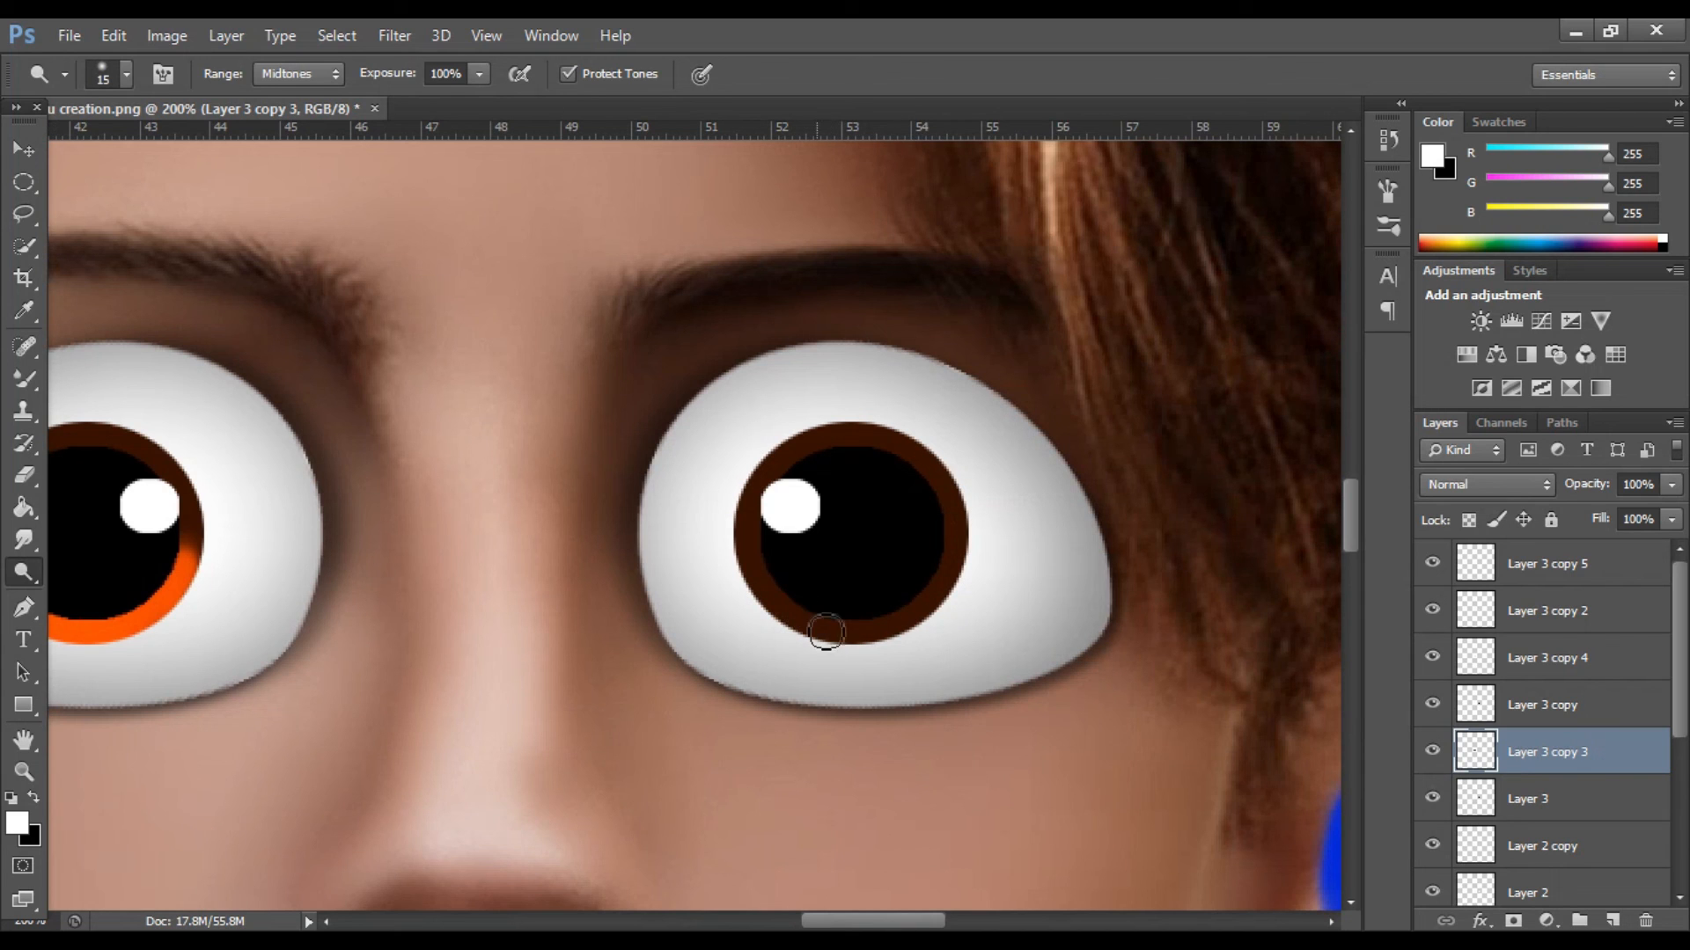
pyautogui.click(1431, 804)
pyautogui.click(1431, 803)
pyautogui.moveTo(773, 566)
pyautogui.mouseDown()
pyautogui.moveTo(864, 643)
pyautogui.moveTo(949, 577)
pyautogui.moveTo(872, 623)
pyautogui.moveTo(768, 597)
pyautogui.moveTo(892, 626)
pyautogui.moveTo(797, 618)
pyautogui.mouseUp()
# Toggle the iris layers to identify the one holding the right-hand iris and select Layer 3.
pyautogui.hotkey('ctrl', '+')
pyautogui.click(1432, 750)
pyautogui.click(1433, 750)
pyautogui.click(1433, 798)
pyautogui.click(1433, 799)
pyautogui.click(1548, 800)
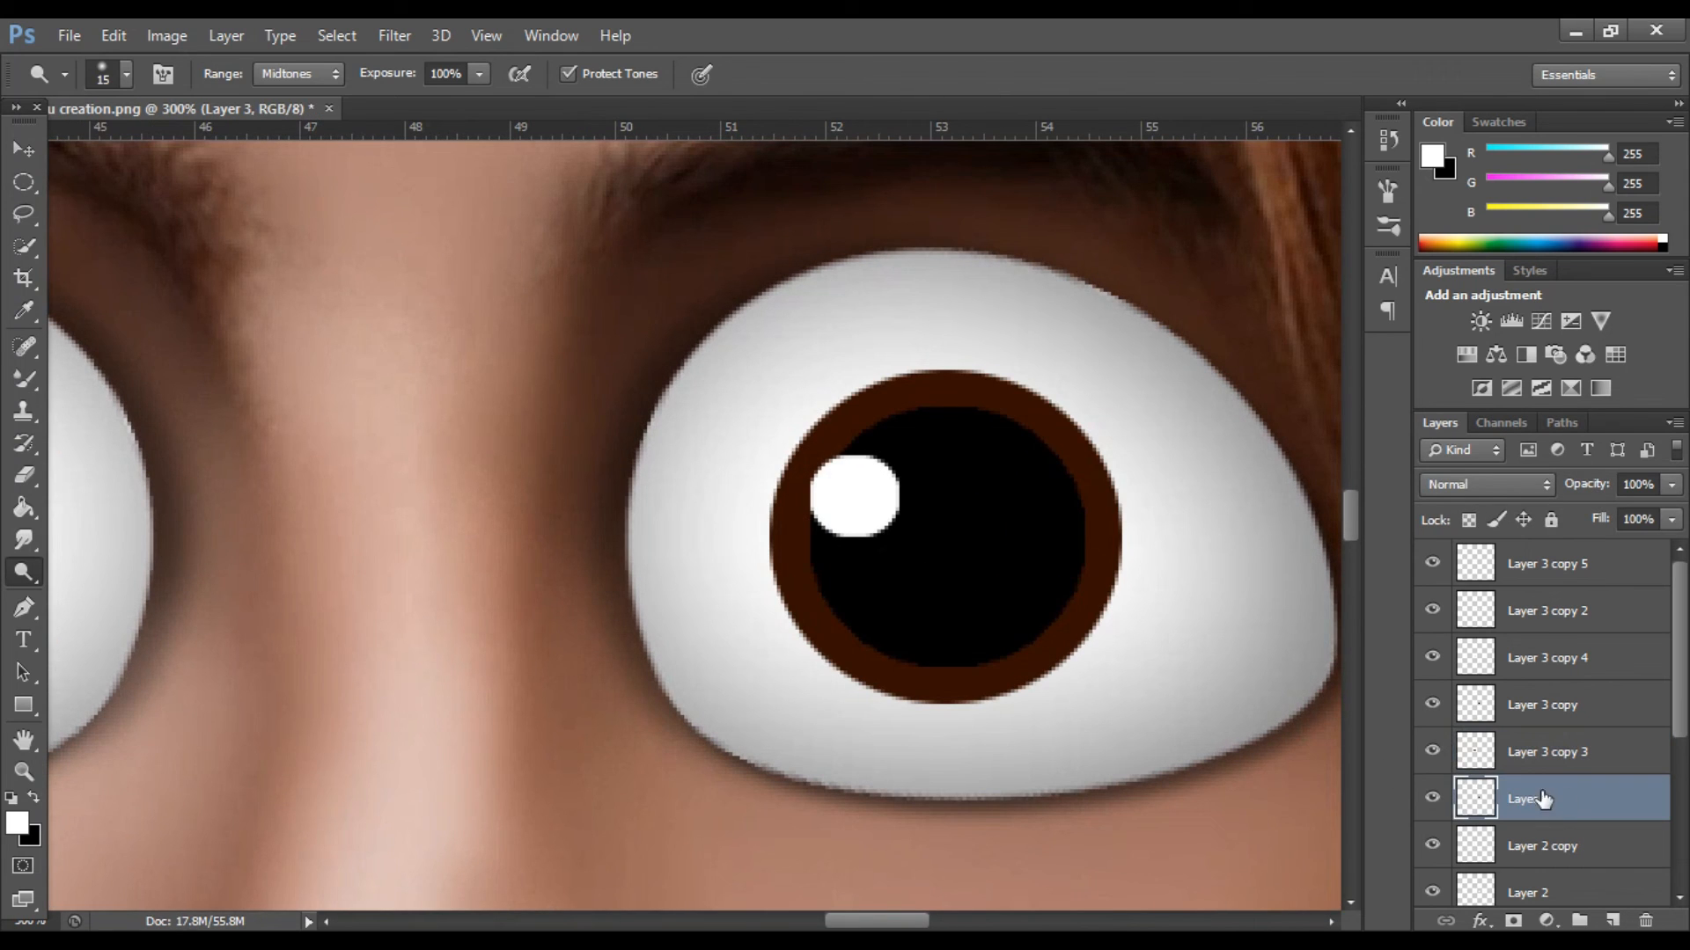
# Dodge the lower half of the right-hand iris on Layer 3 to a bright orange matching the other eye.
pyautogui.moveTo(1074, 580)
pyautogui.mouseDown()
pyautogui.moveTo(968, 679)
pyautogui.moveTo(834, 631)
pyautogui.moveTo(888, 682)
pyautogui.moveTo(837, 629)
pyautogui.moveTo(918, 674)
pyautogui.moveTo(1044, 670)
pyautogui.moveTo(1057, 631)
pyautogui.moveTo(962, 693)
pyautogui.moveTo(872, 671)
pyautogui.mouseUp()
pyautogui.moveTo(1100, 588)
pyautogui.mouseDown()
pyautogui.moveTo(953, 684)
pyautogui.moveTo(821, 657)
pyautogui.moveTo(909, 665)
pyautogui.moveTo(842, 642)
pyautogui.moveTo(954, 662)
pyautogui.moveTo(1070, 619)
pyautogui.moveTo(875, 689)
pyautogui.moveTo(781, 611)
pyautogui.moveTo(928, 680)
pyautogui.moveTo(998, 677)
pyautogui.moveTo(1100, 559)
pyautogui.moveTo(1007, 668)
pyautogui.moveTo(819, 618)
pyautogui.moveTo(978, 676)
pyautogui.moveTo(1021, 671)
pyautogui.moveTo(1094, 556)
pyautogui.moveTo(1005, 669)
pyautogui.mouseUp()
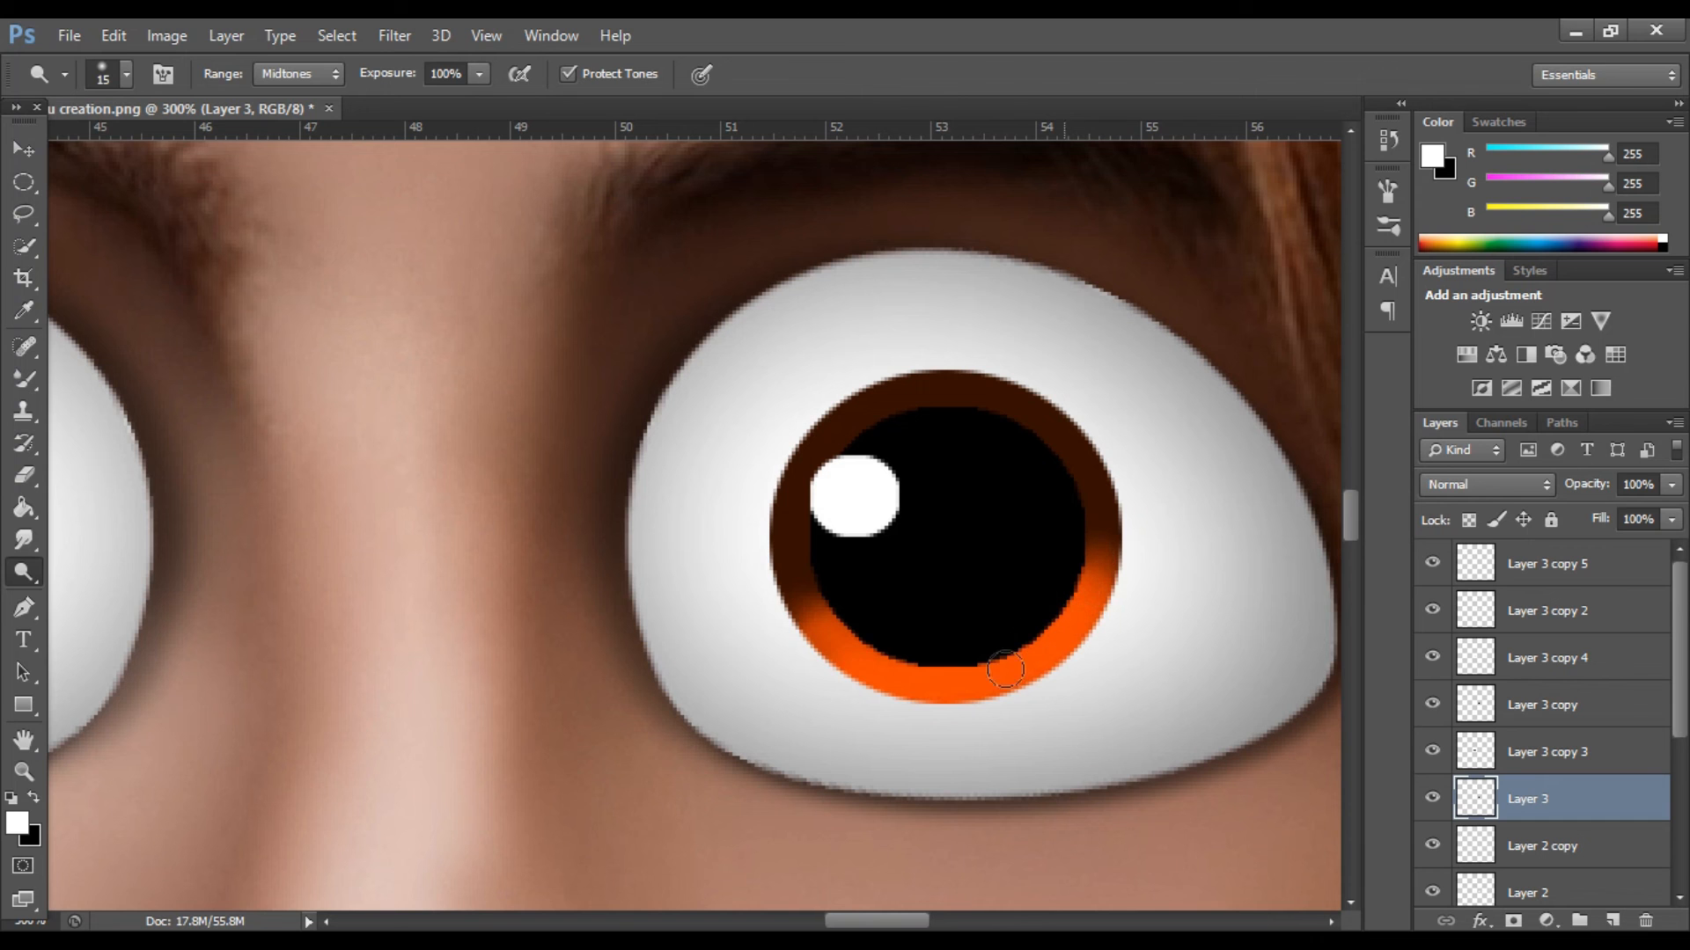
pyautogui.moveTo(832, 655)
pyautogui.mouseDown()
pyautogui.moveTo(1086, 656)
pyautogui.moveTo(1038, 660)
pyautogui.mouseUp()
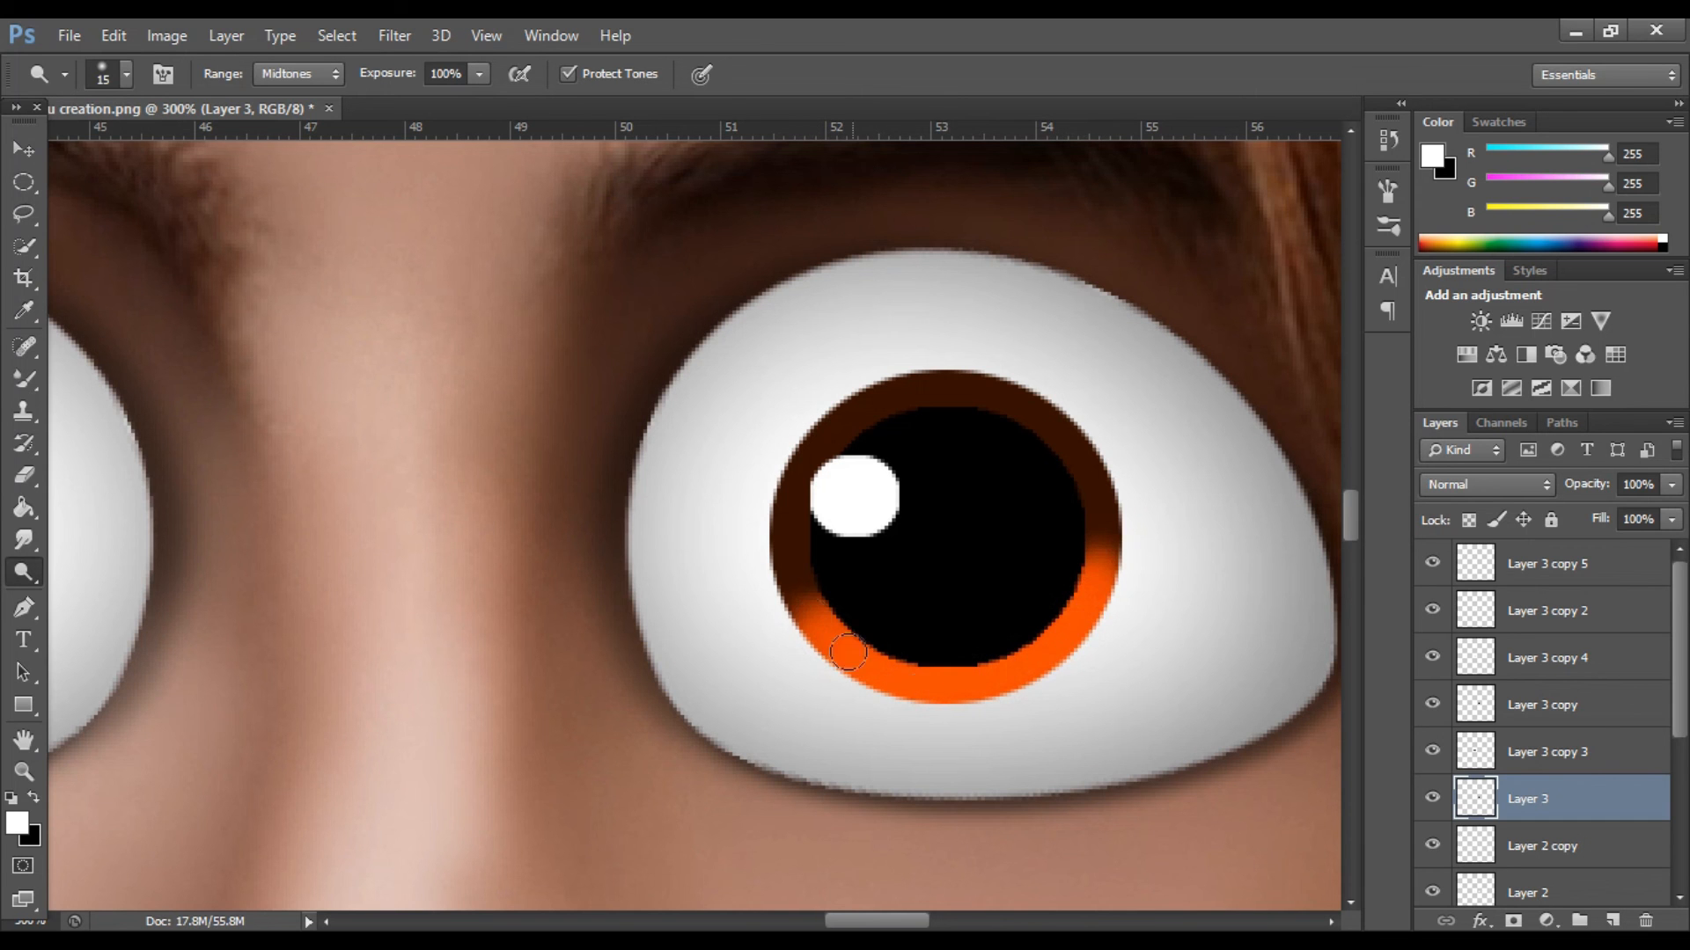
pyautogui.hotkey('ctrl', '-')
pyautogui.hotkey('ctrl', '-')
pyautogui.hotkey('ctrl', '-')
pyautogui.hotkey('ctrl', '-')
pyautogui.hotkey('ctrl', '-')
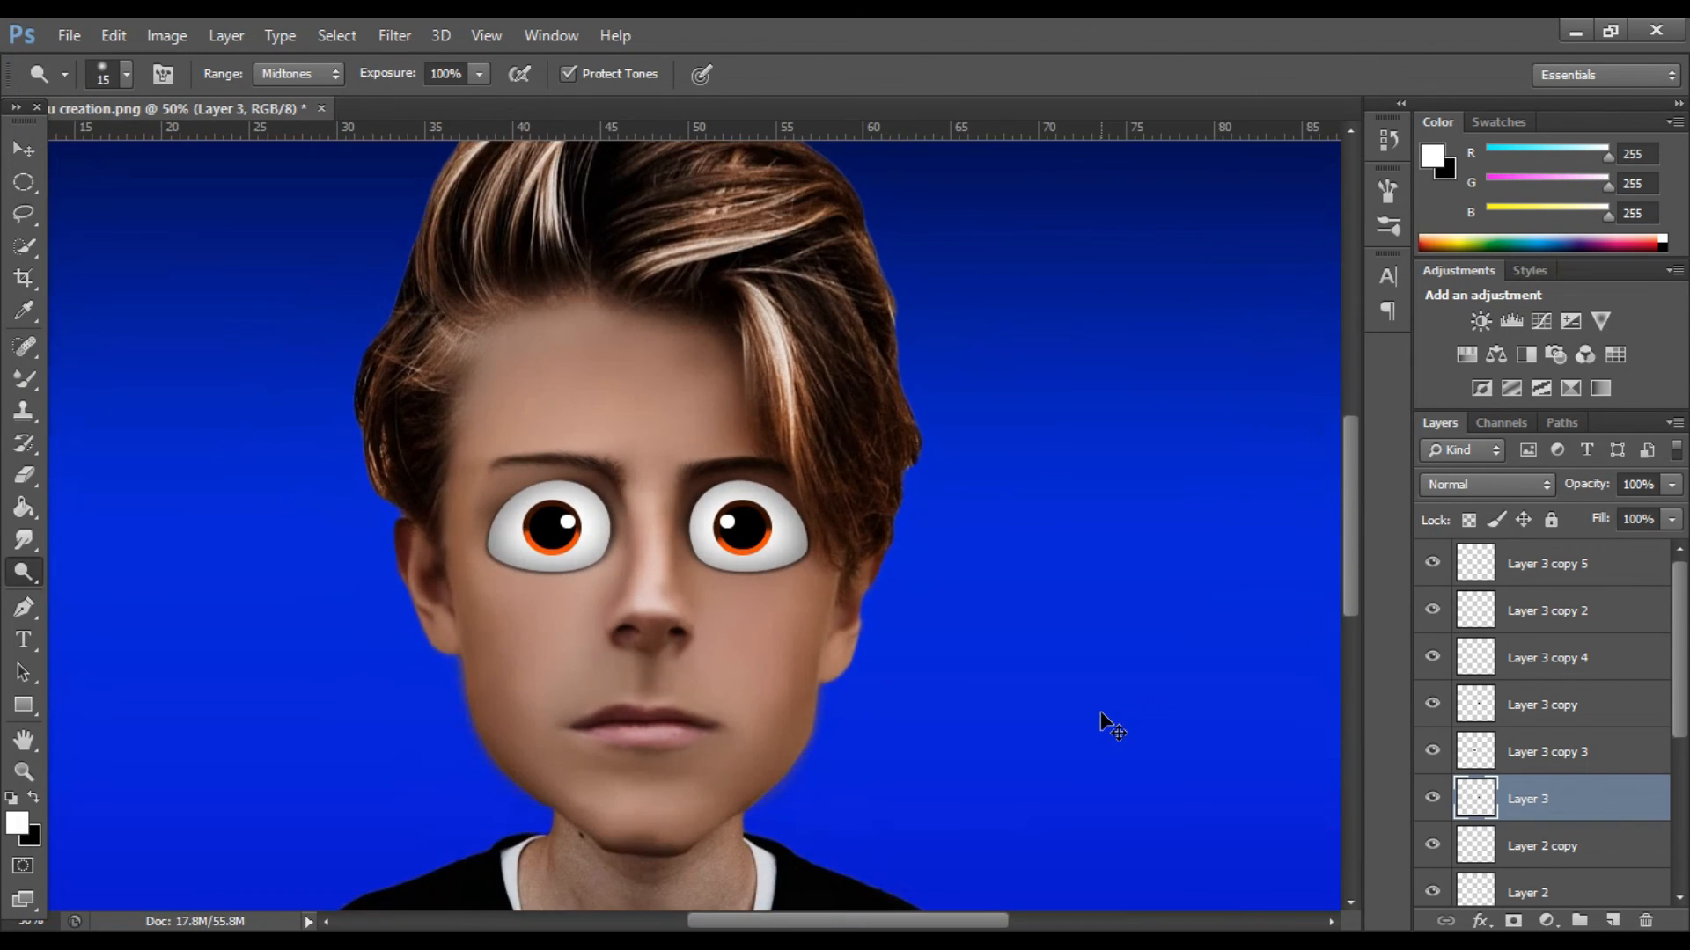
# Soften the right-hand eye's pupil on Layer 3 copy with a slight Gaussian Blur.
pyautogui.hotkey('ctrl', '+')
pyautogui.hotkey('ctrl', '+')
pyautogui.hotkey('ctrl', '-')
pyautogui.hotkey('ctrl', '-')
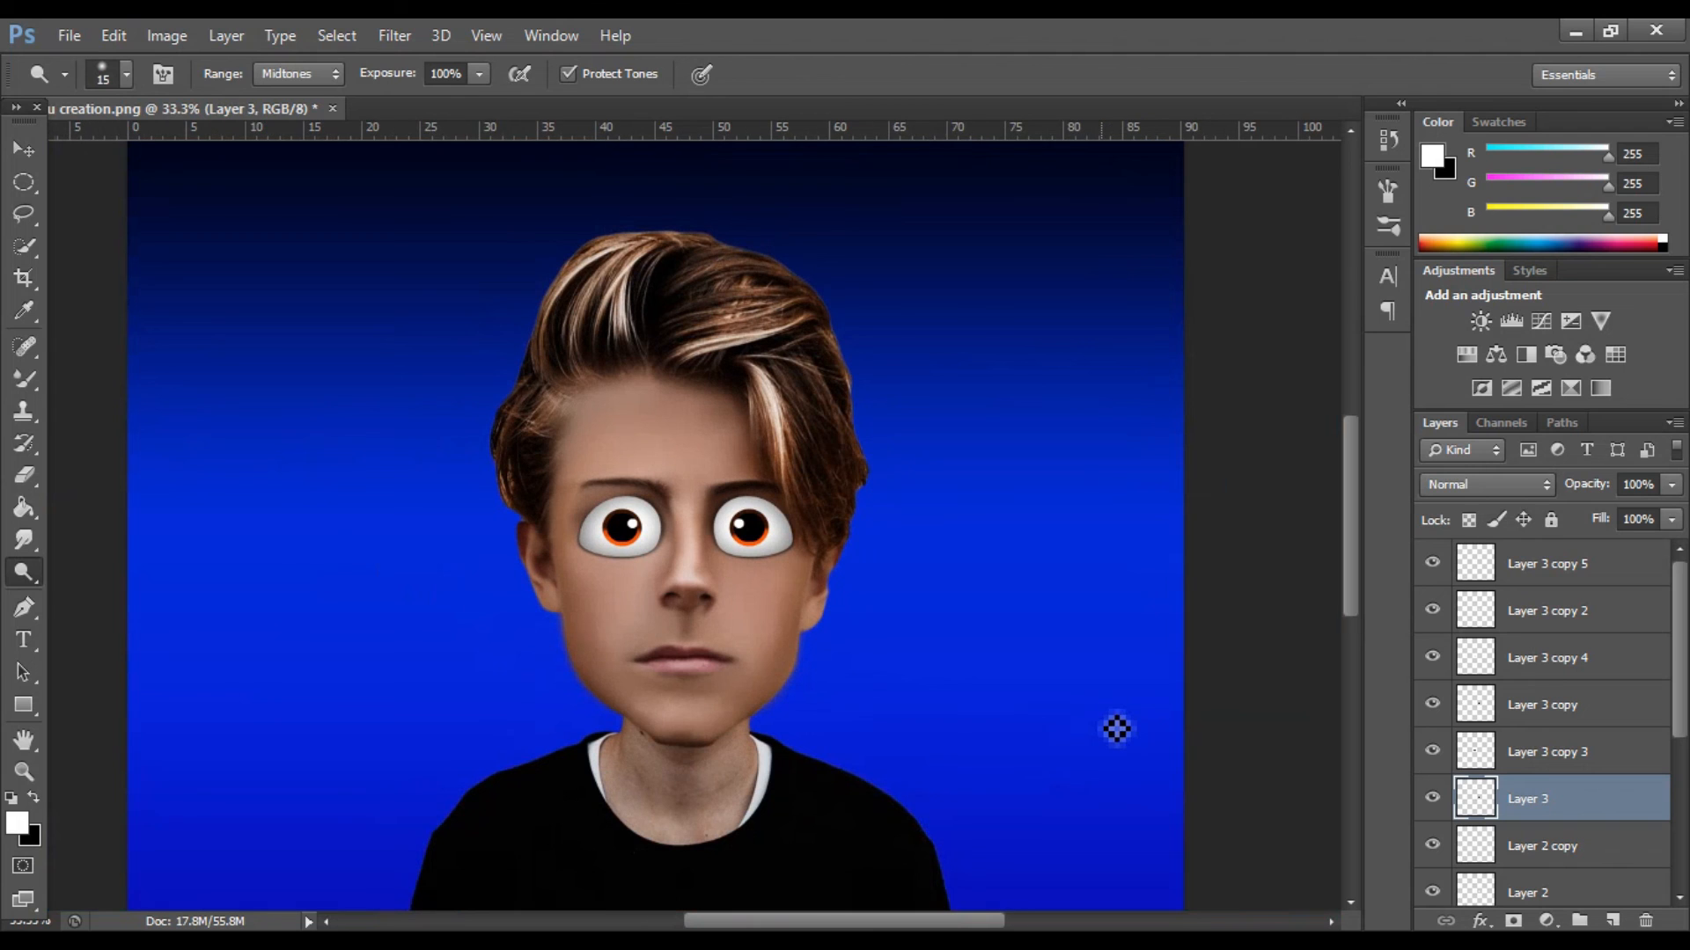
pyautogui.scroll(-1, 1525, 743)
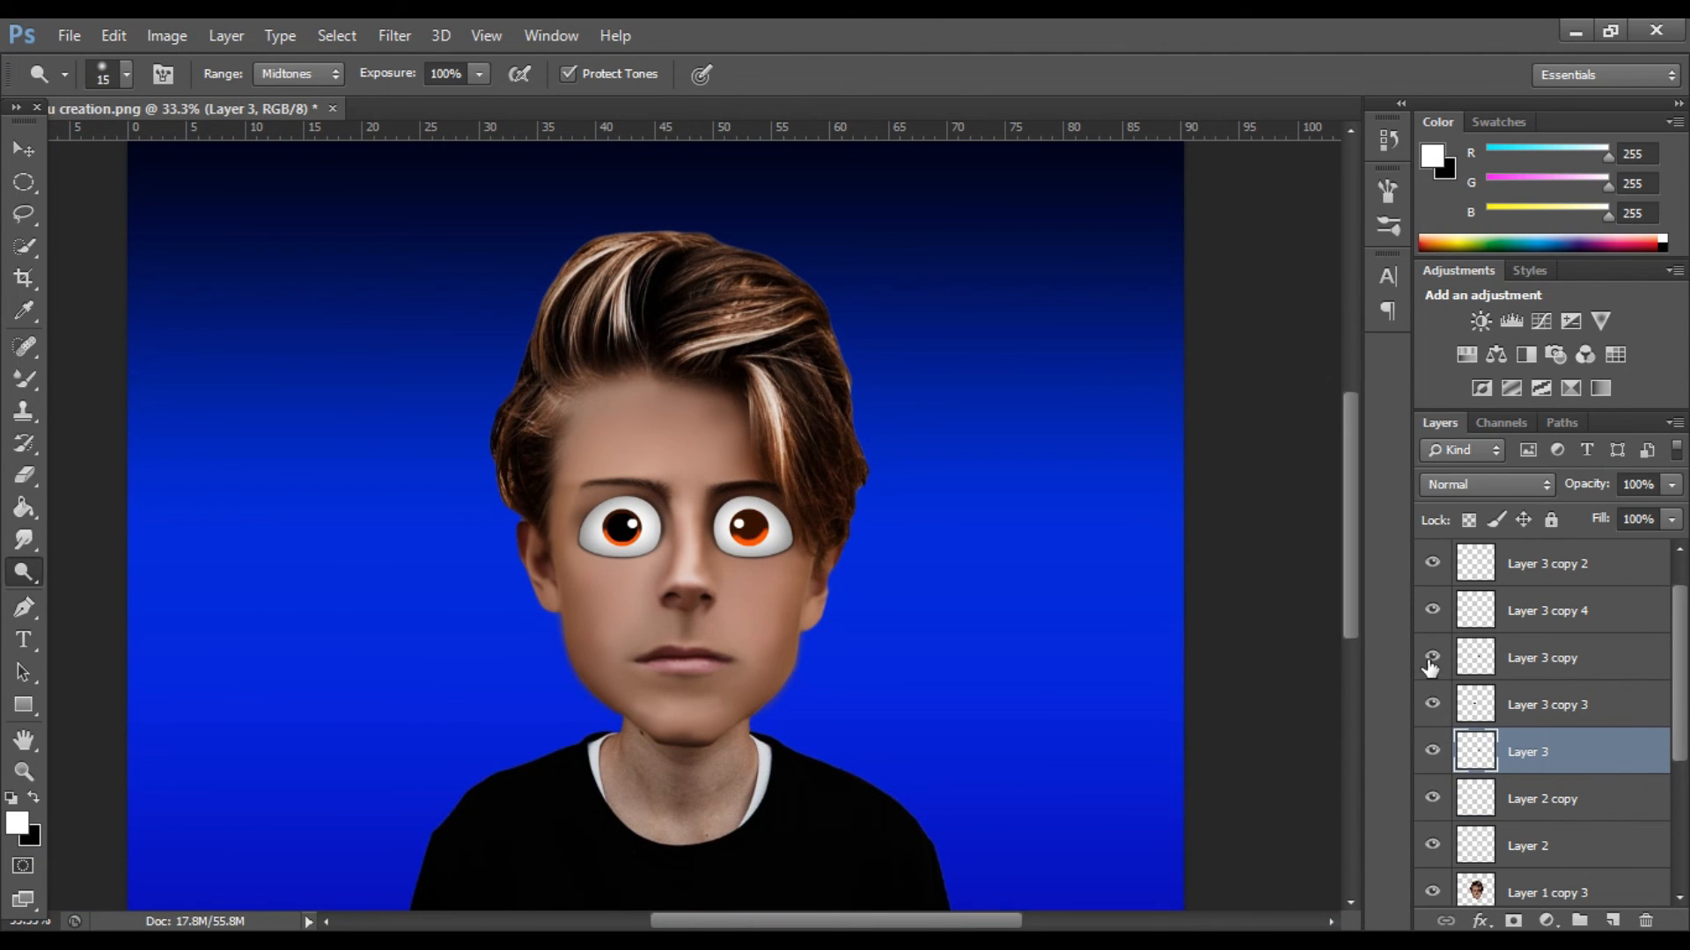
pyautogui.click(1558, 660)
pyautogui.click(394, 36)
pyautogui.moveTo(528, 284)
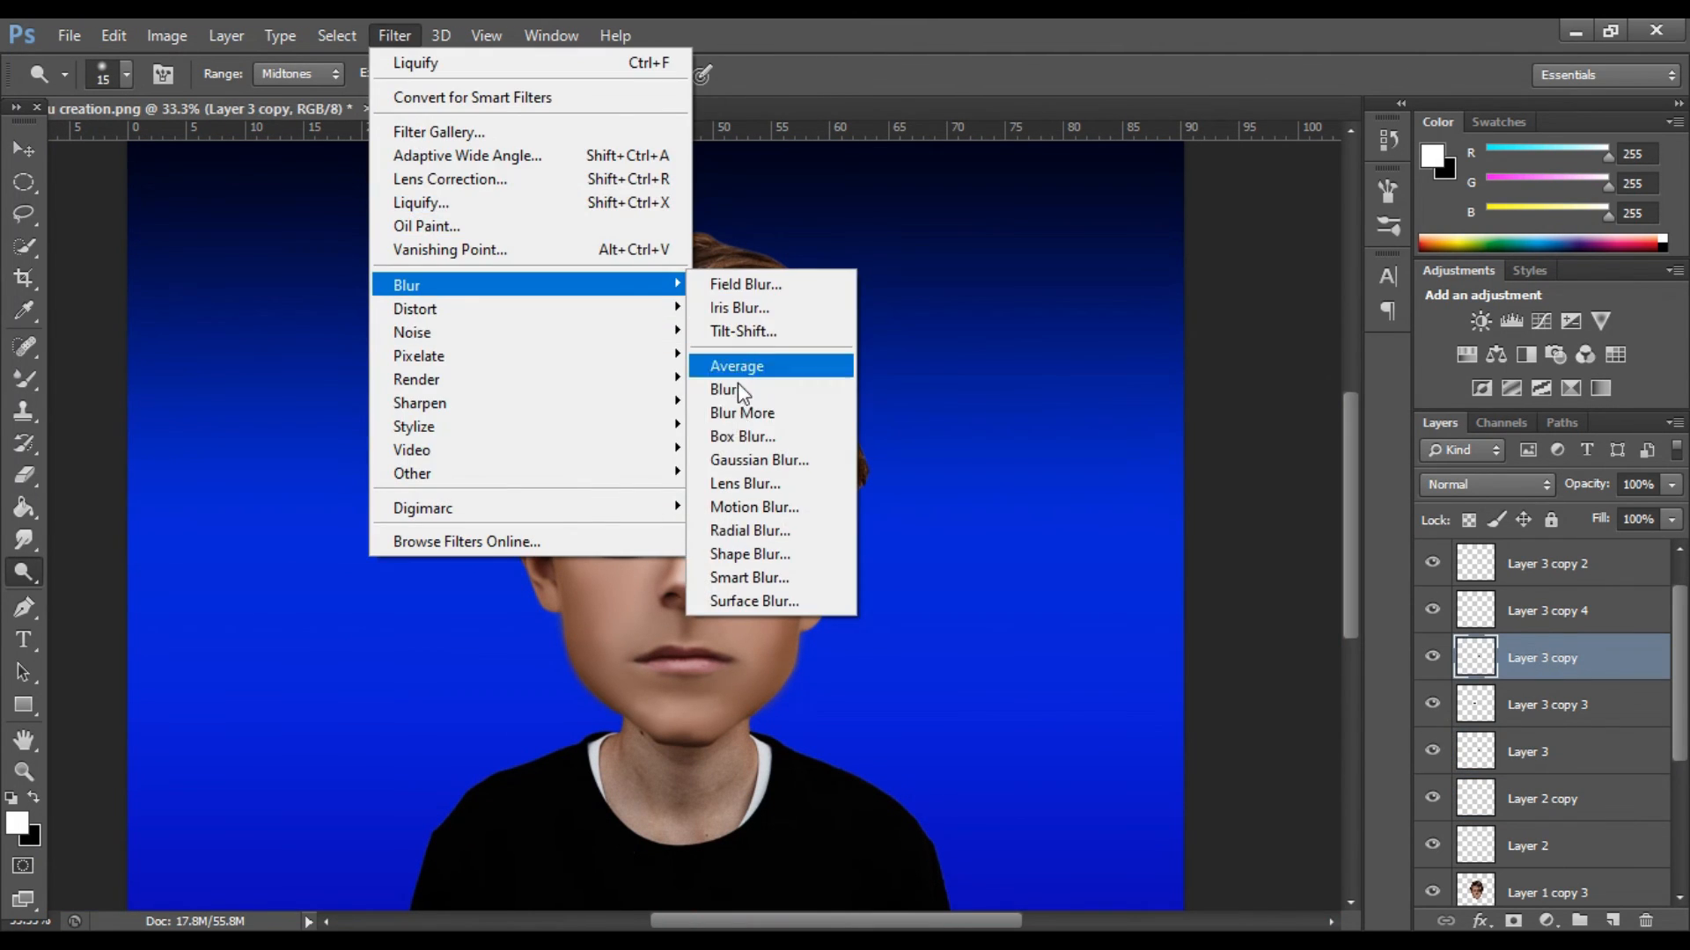
pyautogui.click(759, 460)
pyautogui.hotkey('ctrl', '+')
pyautogui.hotkey('ctrl', '+')
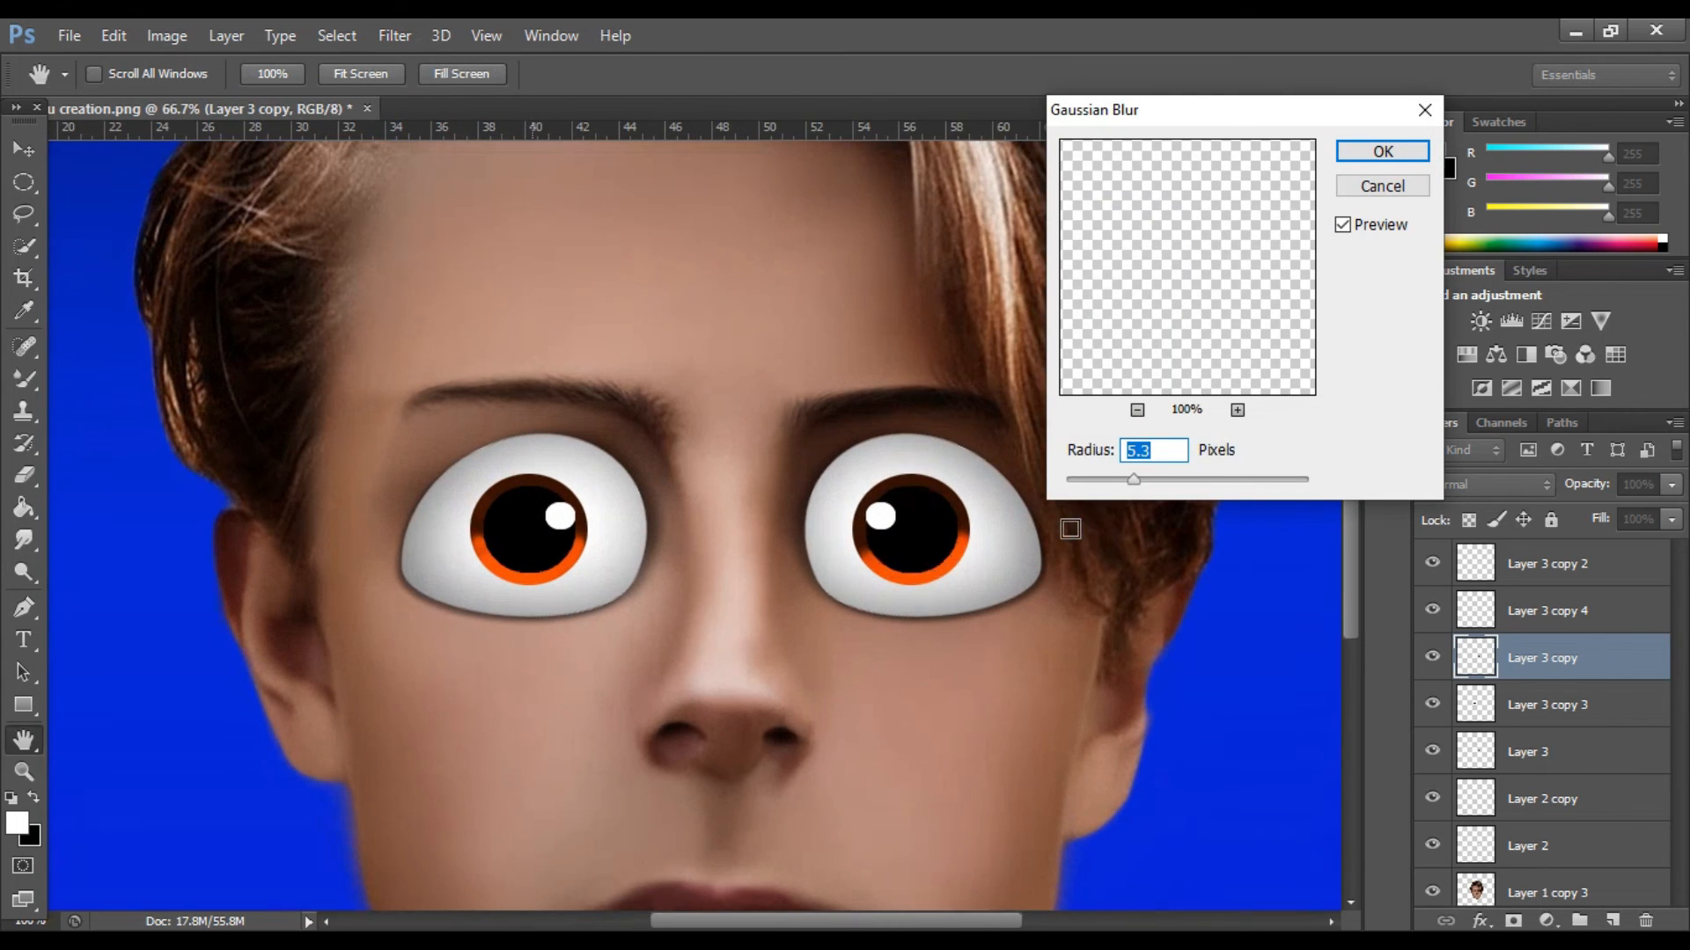
pyautogui.moveTo(1096, 482); pyautogui.dragTo(1088, 477)
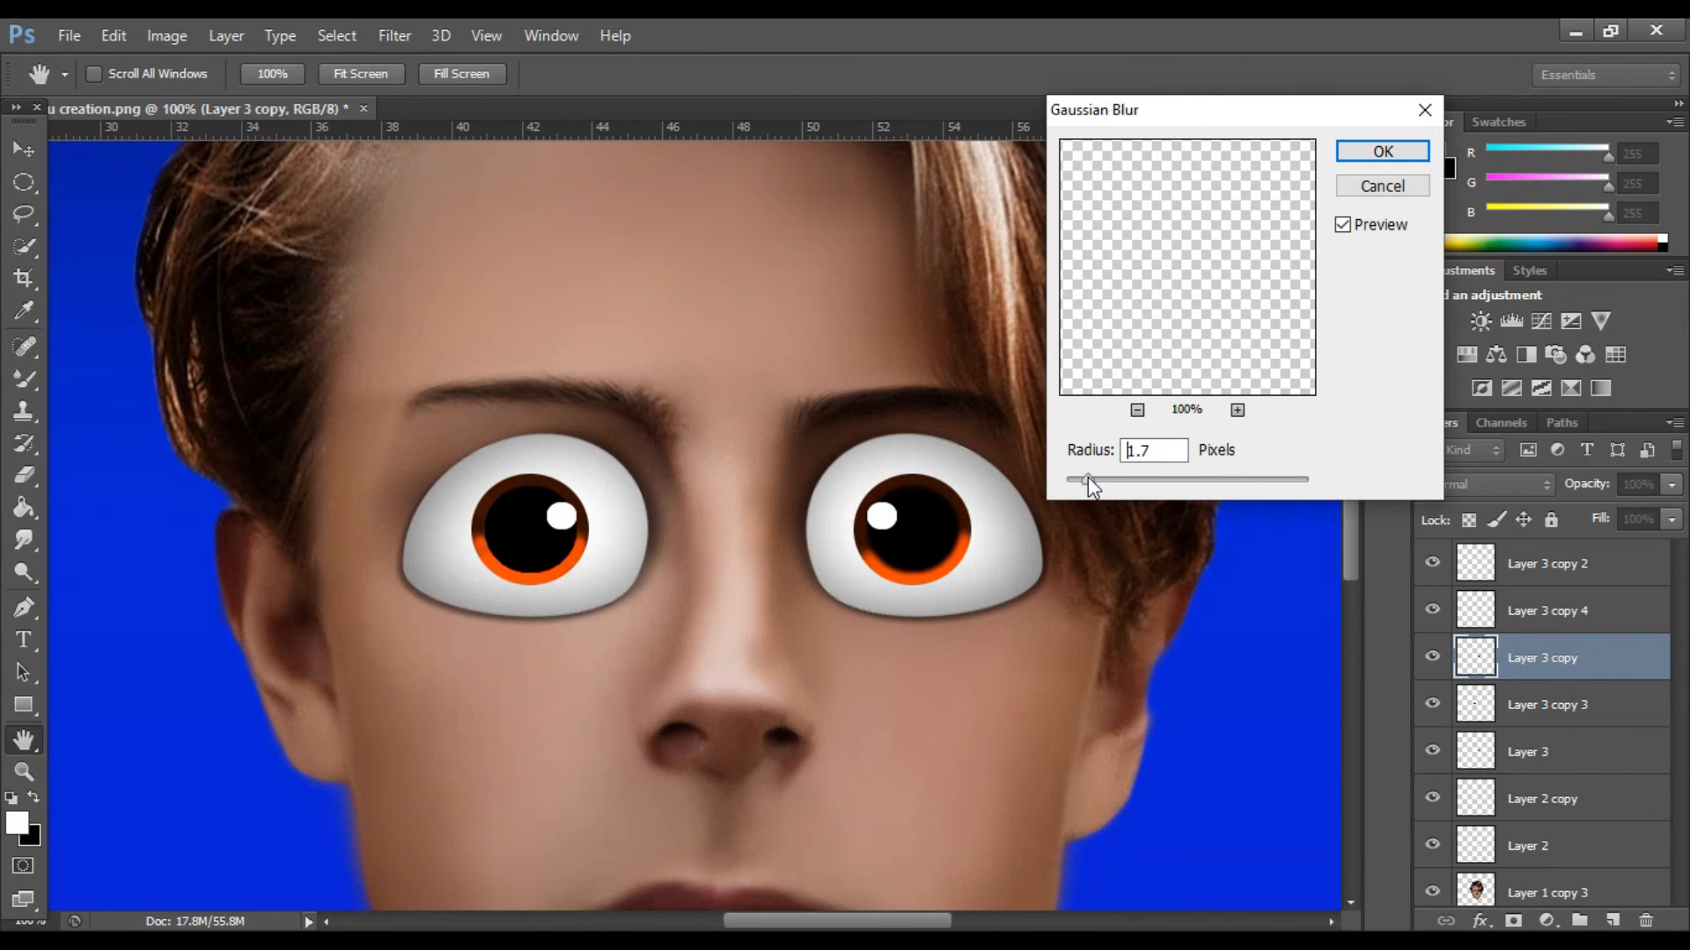
pyautogui.click(1355, 156)
pyautogui.press('o')
pyautogui.hotkey('ctrl', '-')
pyautogui.hotkey('ctrl', '-')
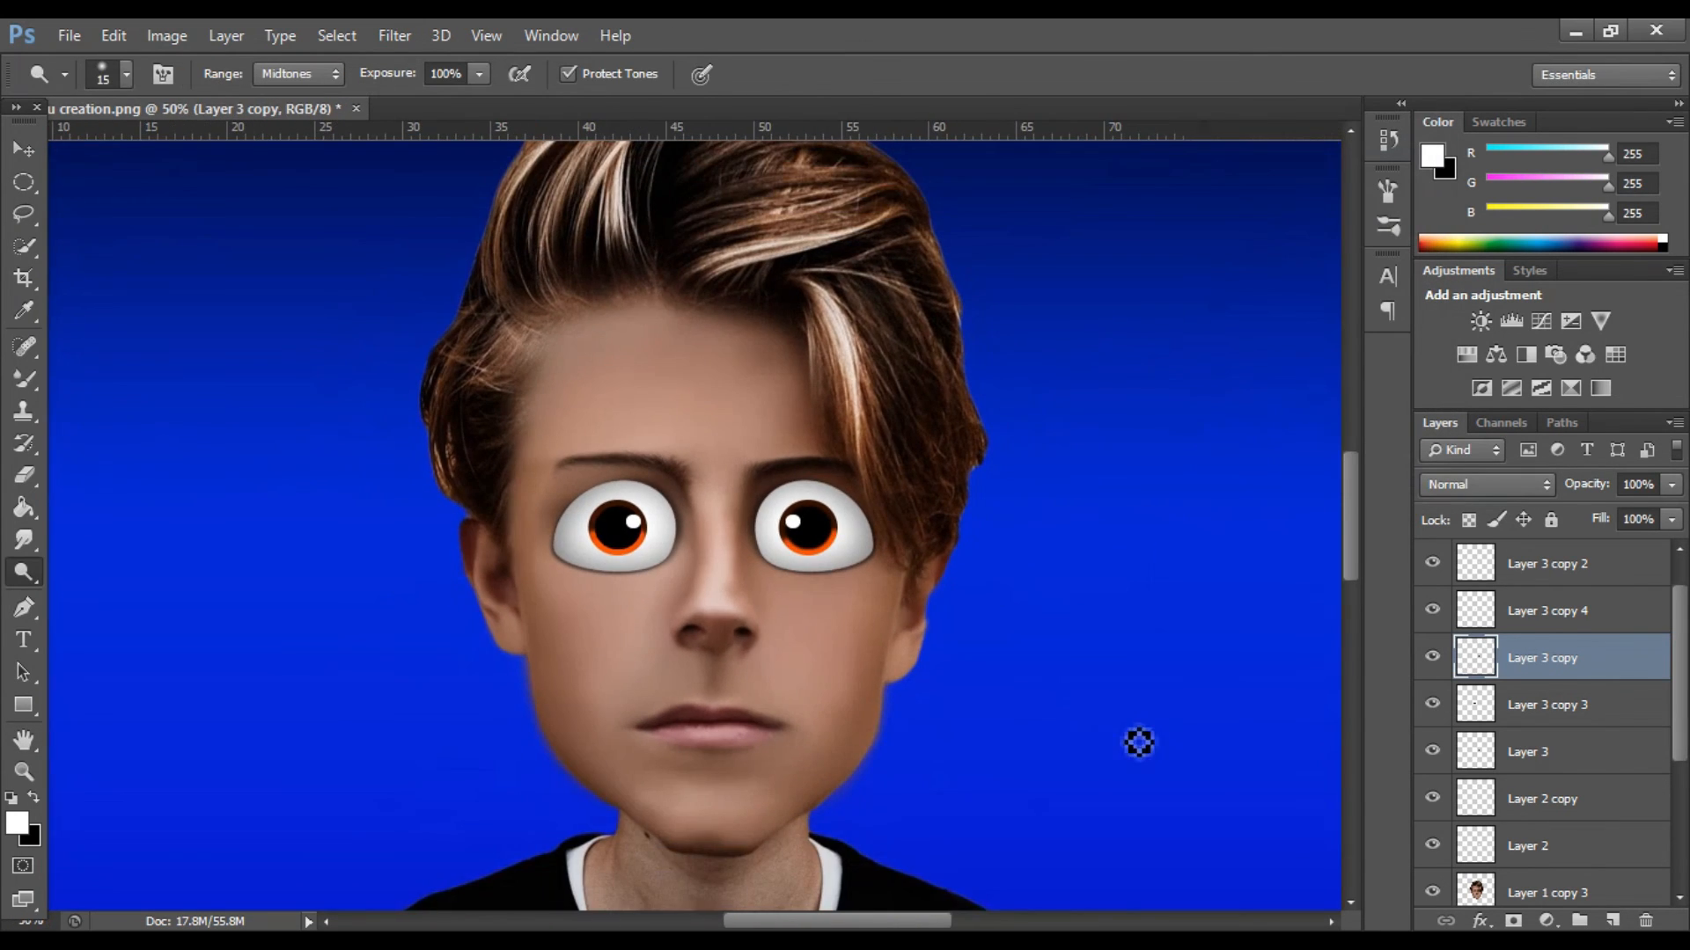
# Identify the left-hand eye's pupil on Layer 3 copy 4 and apply a Gaussian Blur with a 3.2-pixel radius.
pyautogui.click(1432, 610)
pyautogui.click(1432, 611)
pyautogui.click(1550, 611)
pyautogui.click(396, 35)
pyautogui.moveTo(528, 285)
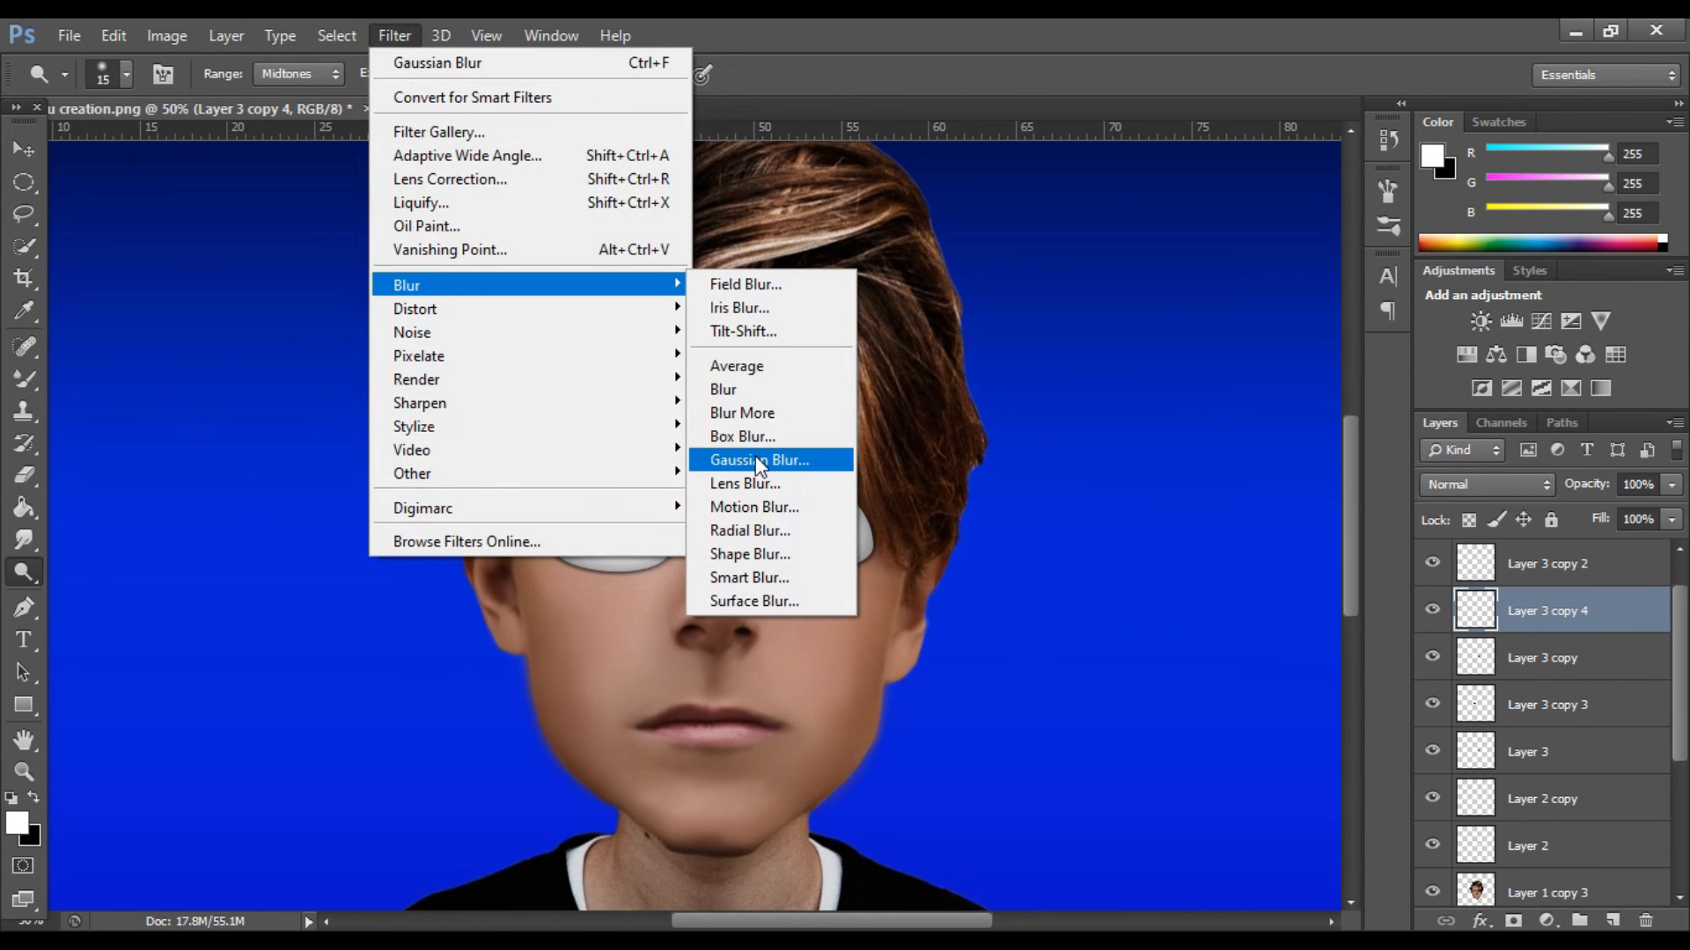
pyautogui.click(792, 453)
pyautogui.click(1378, 151)
pyautogui.press('o')
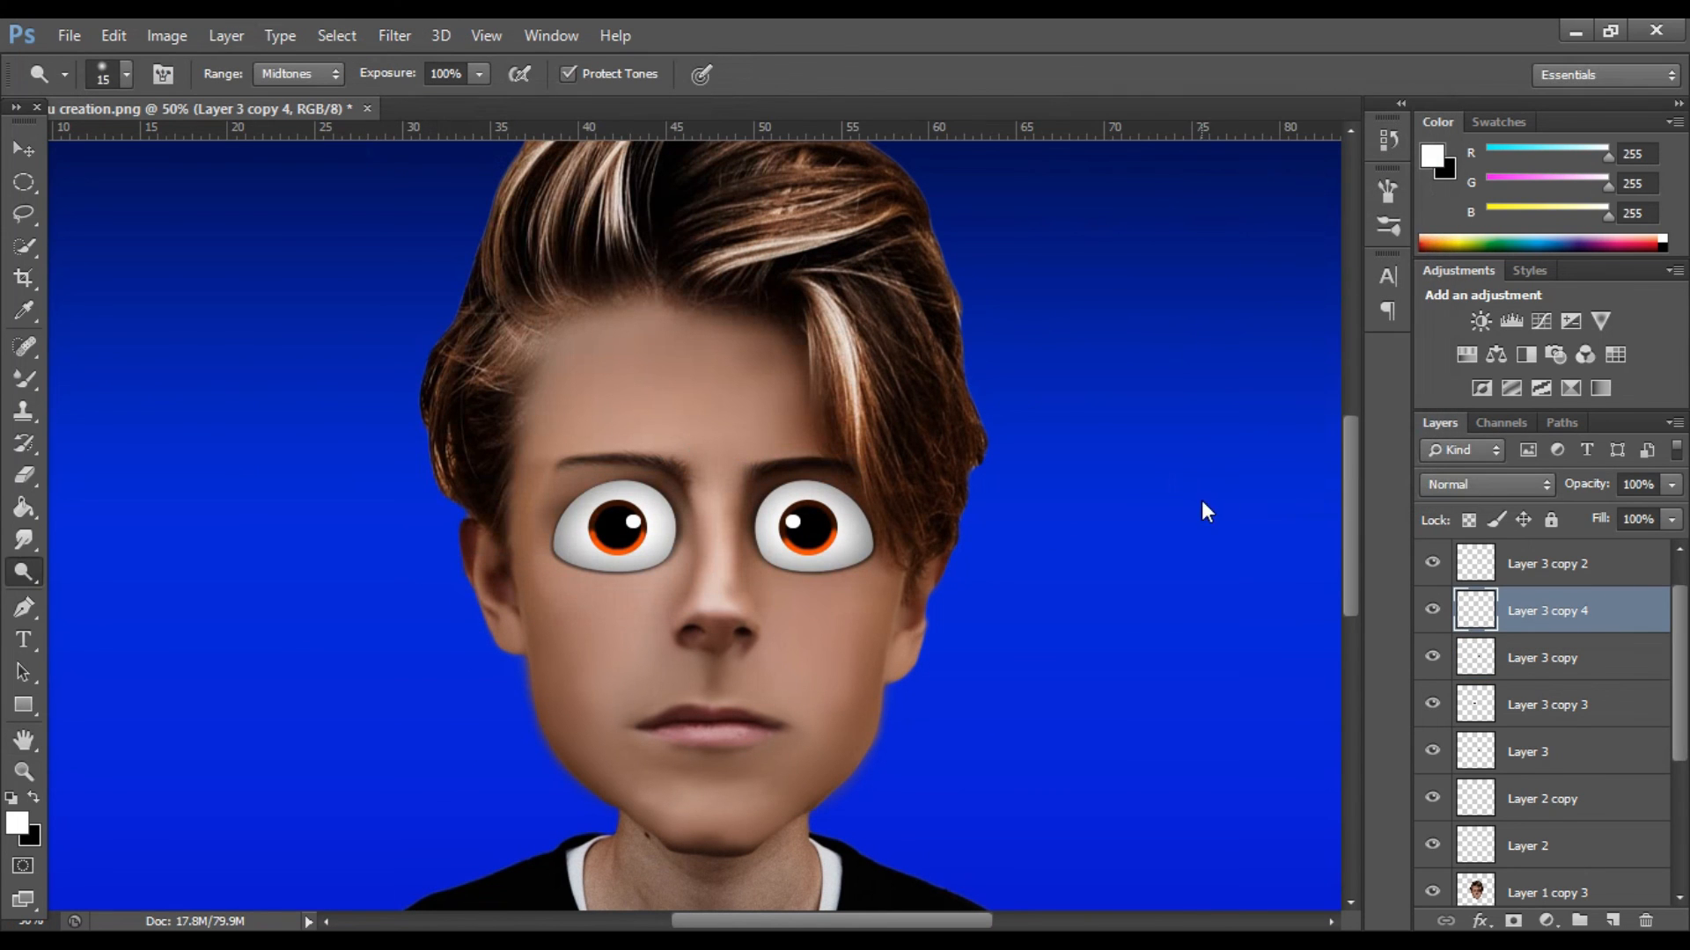
# Apply a Gaussian Blur with a 1.3-pixel radius to the eye highlight on Layer 3 copy 2.
pyautogui.click(1510, 570)
pyautogui.click(395, 35)
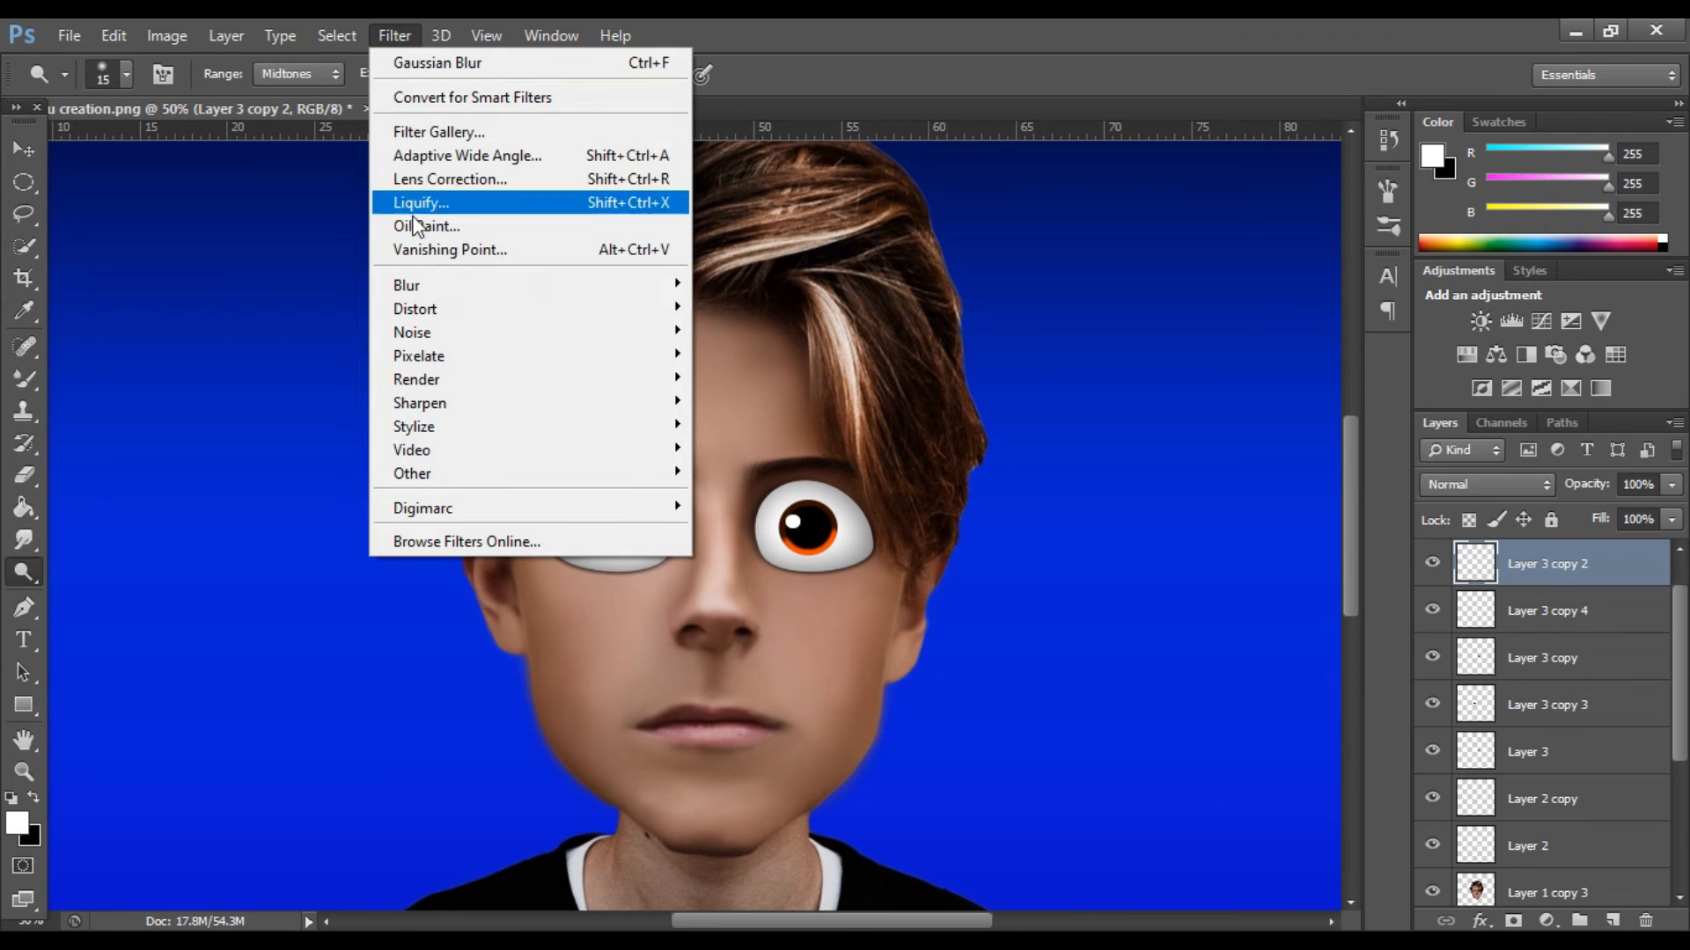
pyautogui.moveTo(510, 285)
pyautogui.click(737, 459)
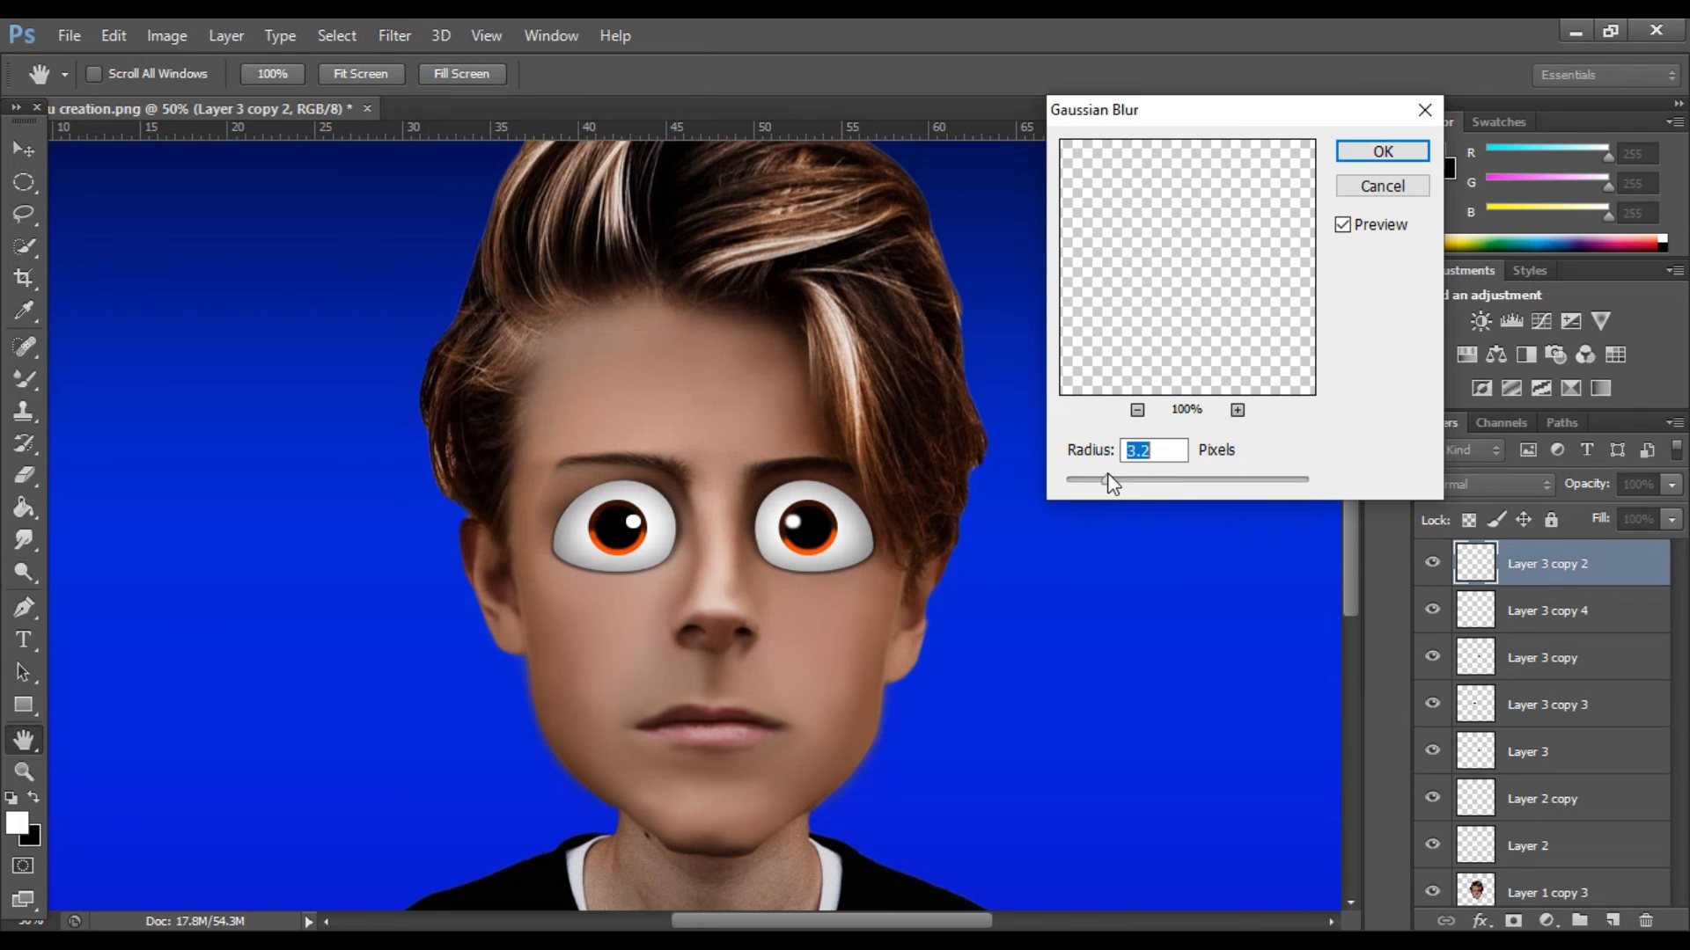
pyautogui.moveTo(1095, 481); pyautogui.dragTo(1088, 481)
pyautogui.click(1083, 478)
pyautogui.click(1371, 155)
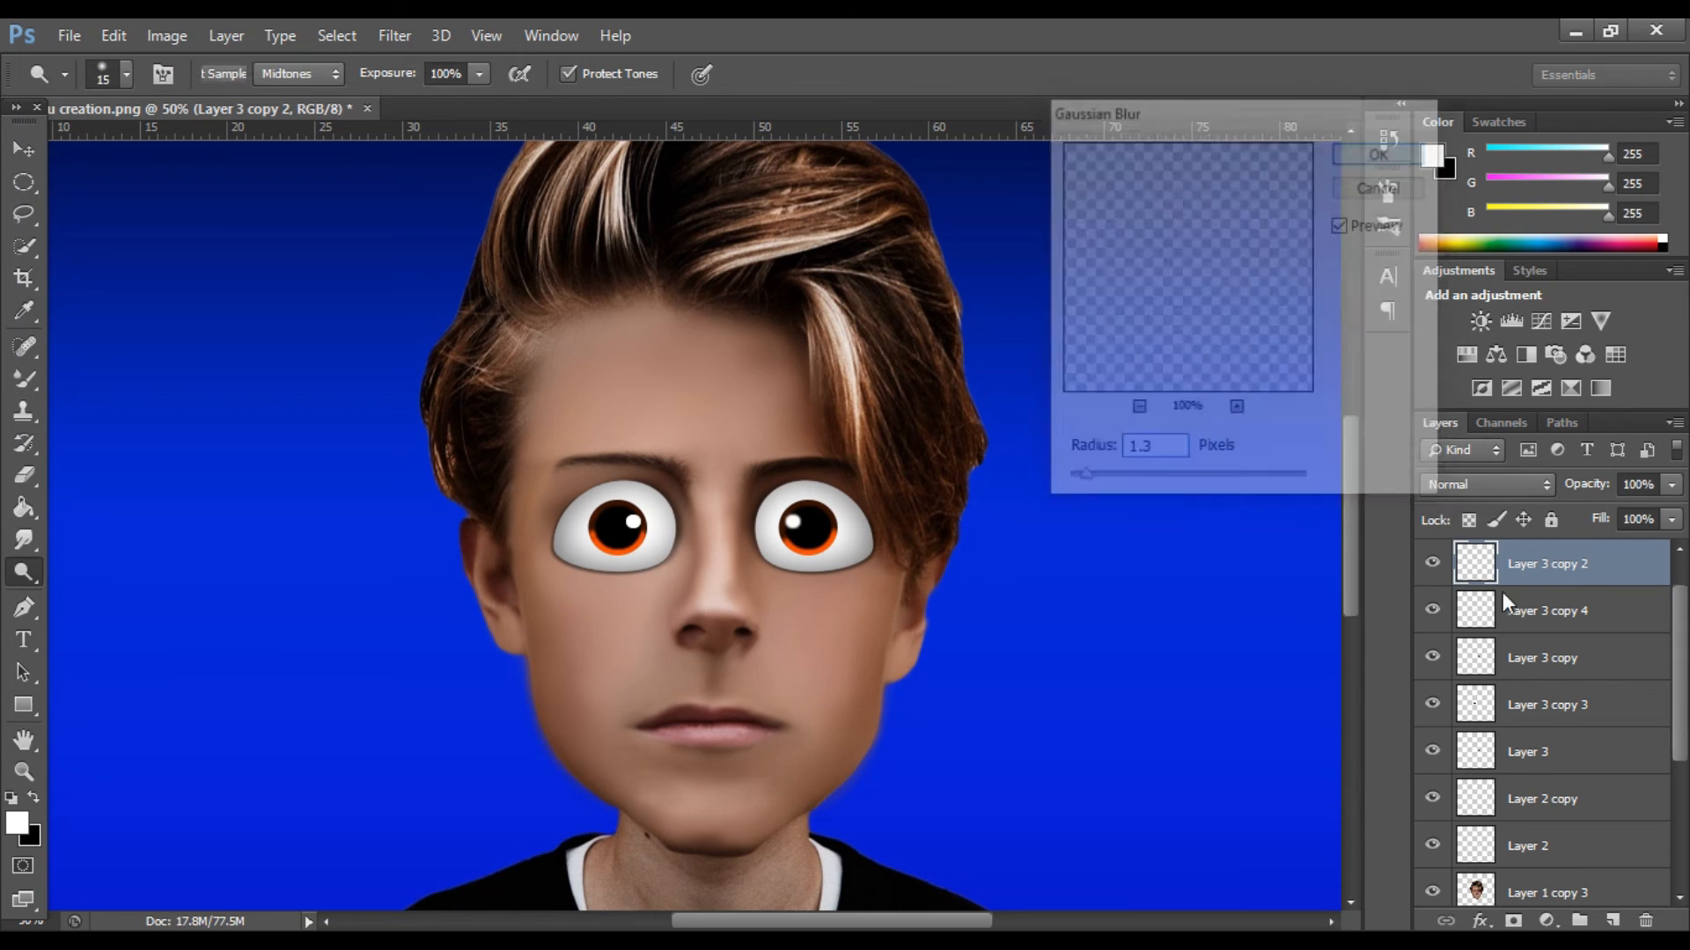
# Blur the other eye's highlight on Layer 3 copy 5 with the same 1.3-pixel Gaussian Blur.
pyautogui.hotkey('ctrl', 'j')
pyautogui.click(1467, 609)
pyautogui.click(1467, 577)
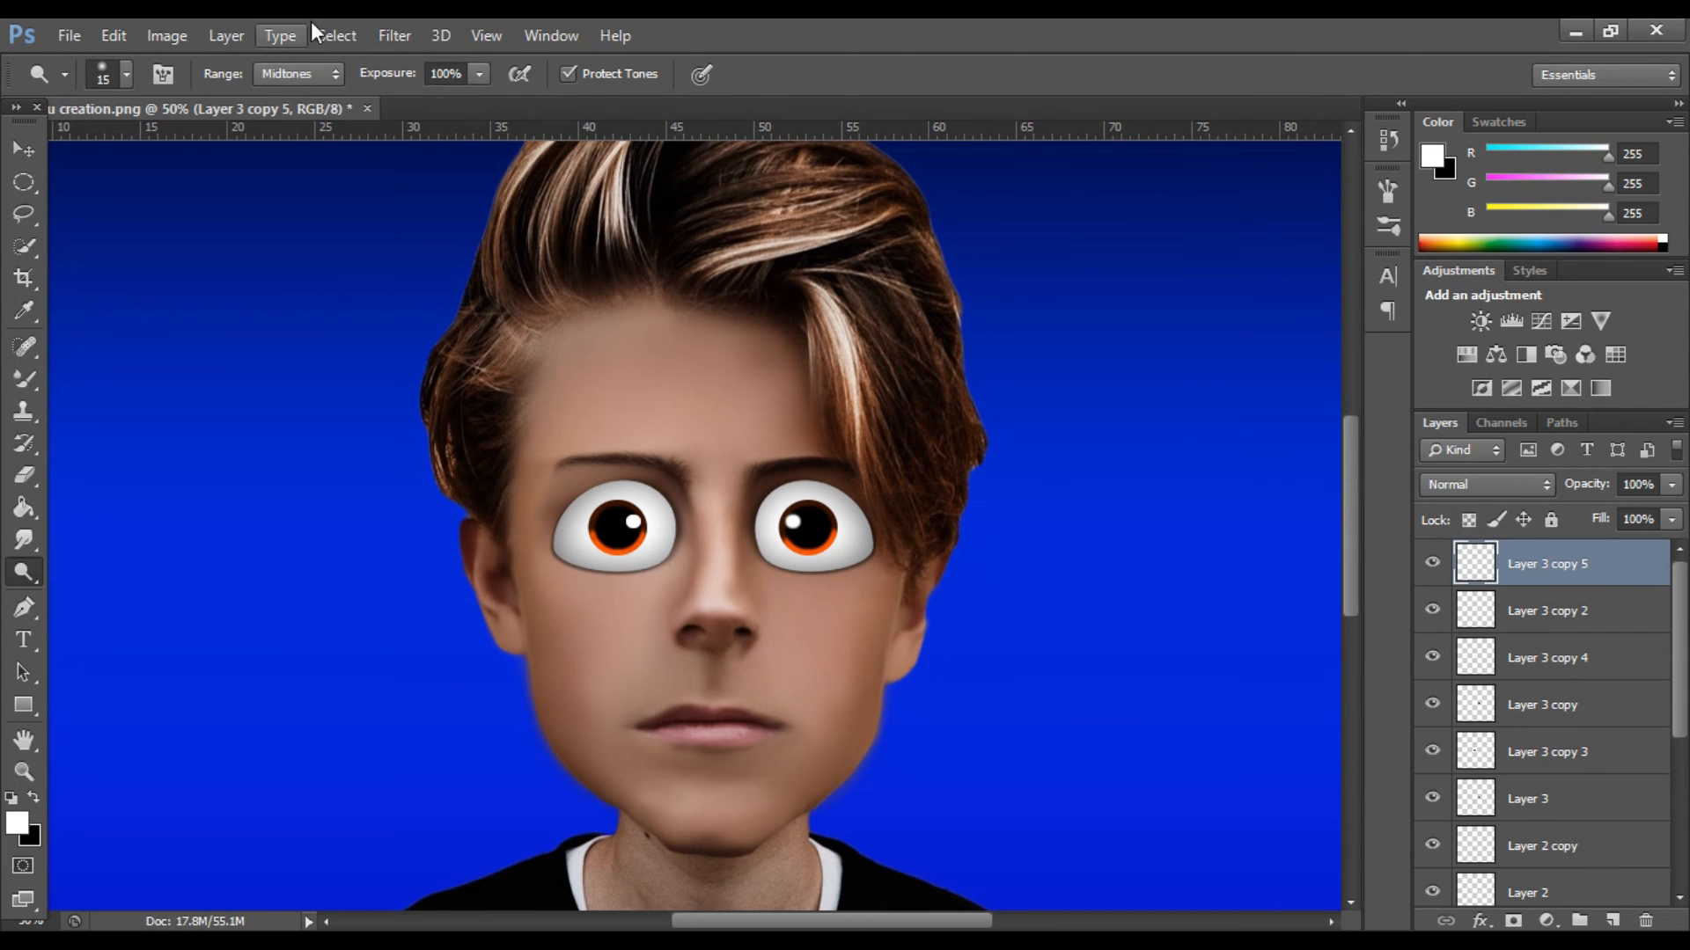
pyautogui.click(394, 35)
pyautogui.moveTo(528, 285)
pyautogui.click(757, 459)
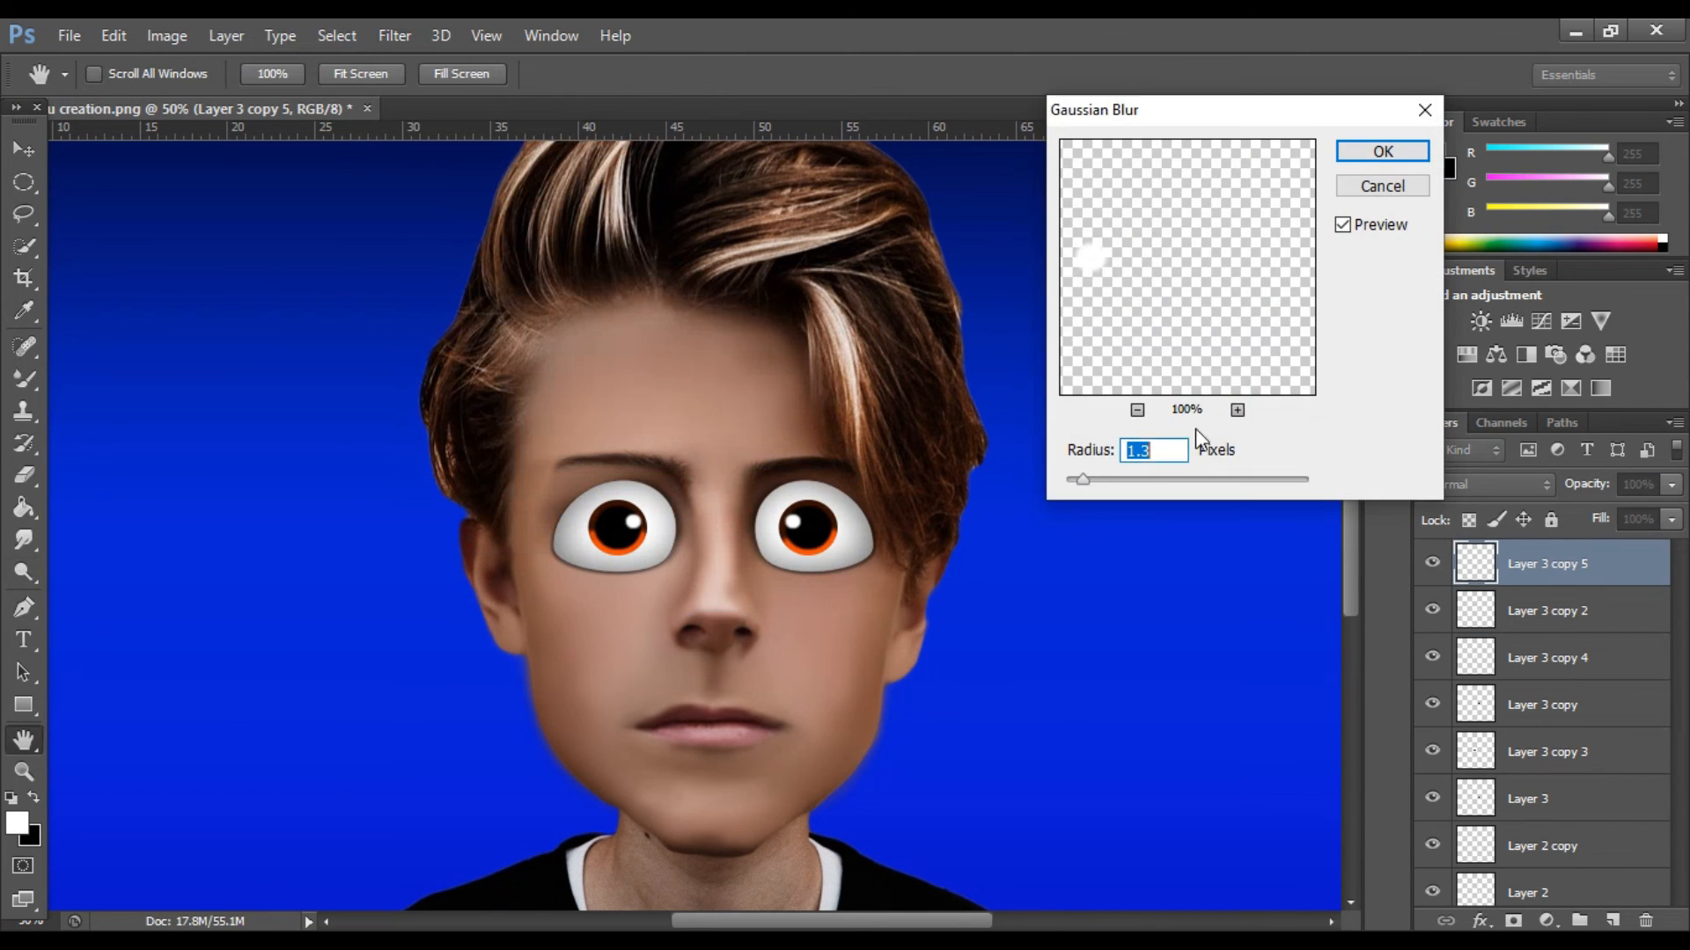
pyautogui.click(1381, 154)
# Try merging all visible layers into one and duplicate the merged layer.
pyautogui.hotkey('ctrl', '-')
pyautogui.hotkey('ctrl', '-')
pyautogui.hotkey('ctrl', '-')
pyautogui.hotkey('ctrl', '+')
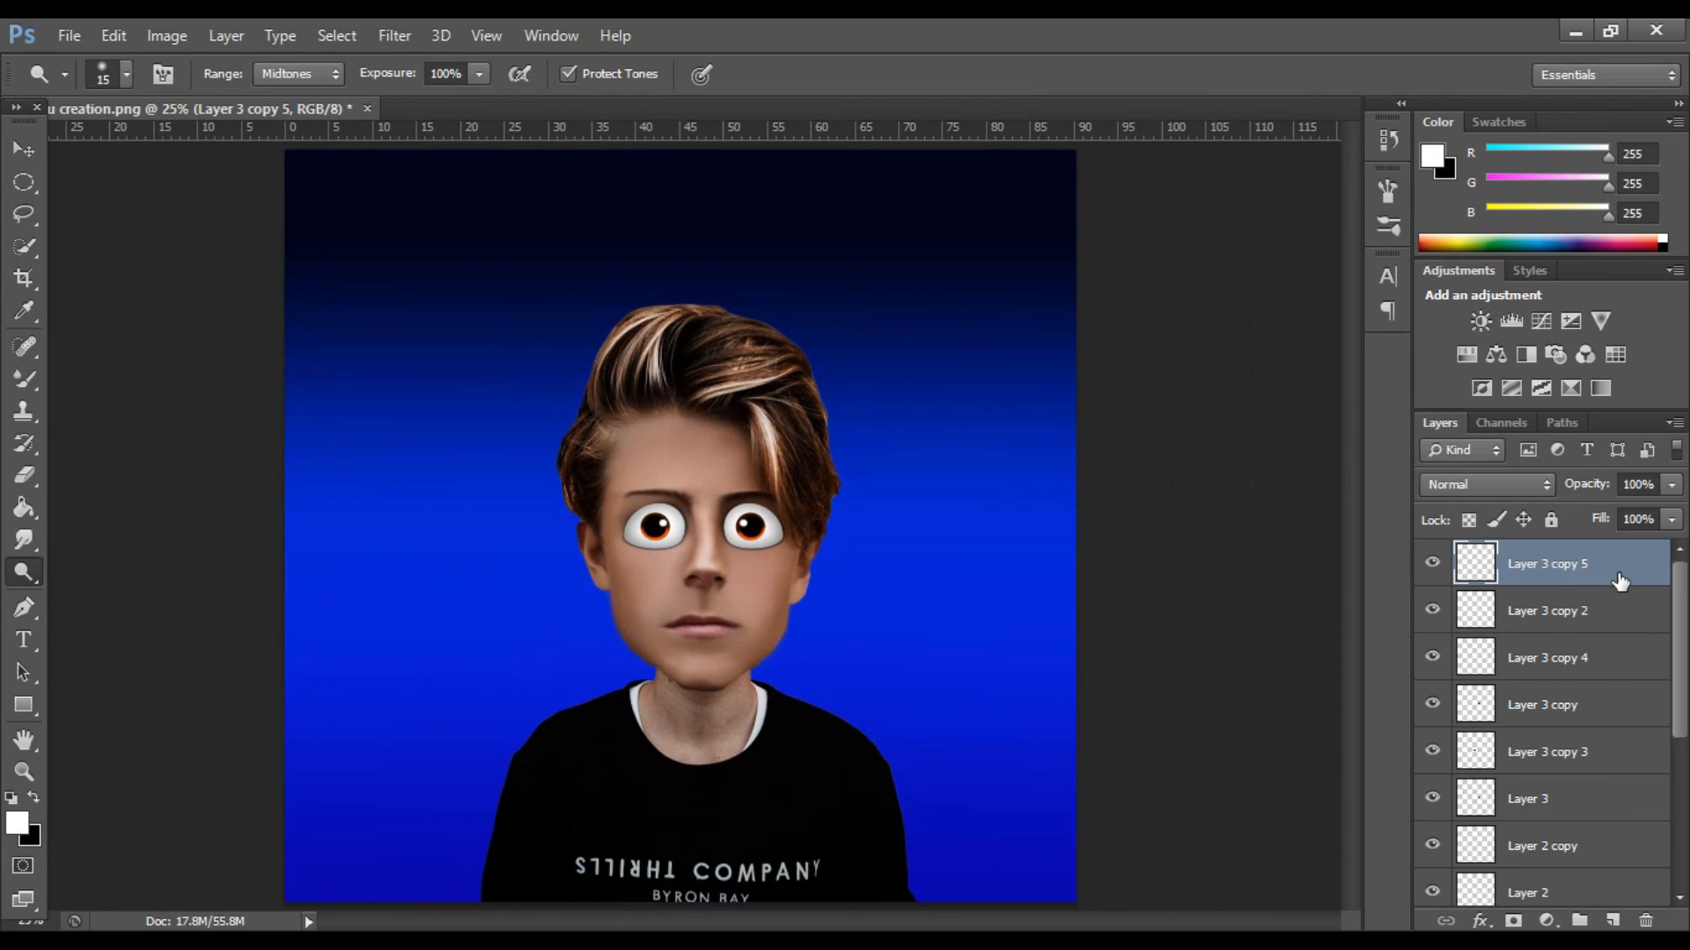
pyautogui.hotkey('ctrl', 'shift', 'e')
pyautogui.hotkey('ctrl', 'j')
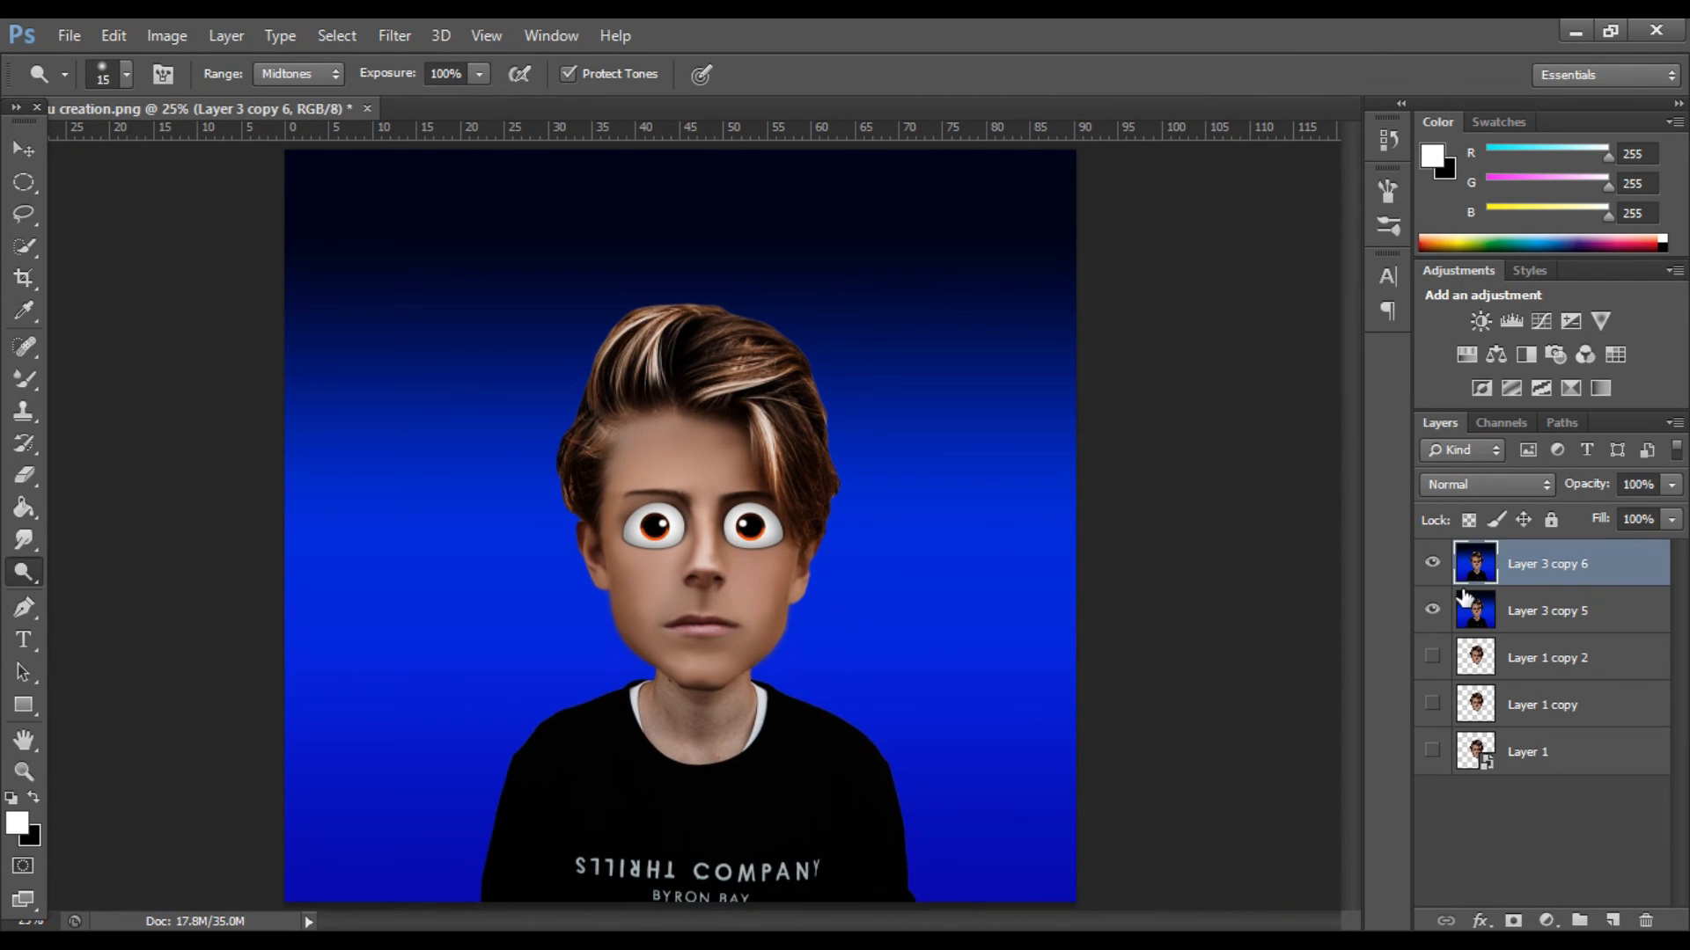
# Try the Oil Paint filter with scale 1.04 and shine 0.8 on the merged duplicate, and hide it with a black layer mask.
pyautogui.click(392, 37)
pyautogui.click(445, 224)
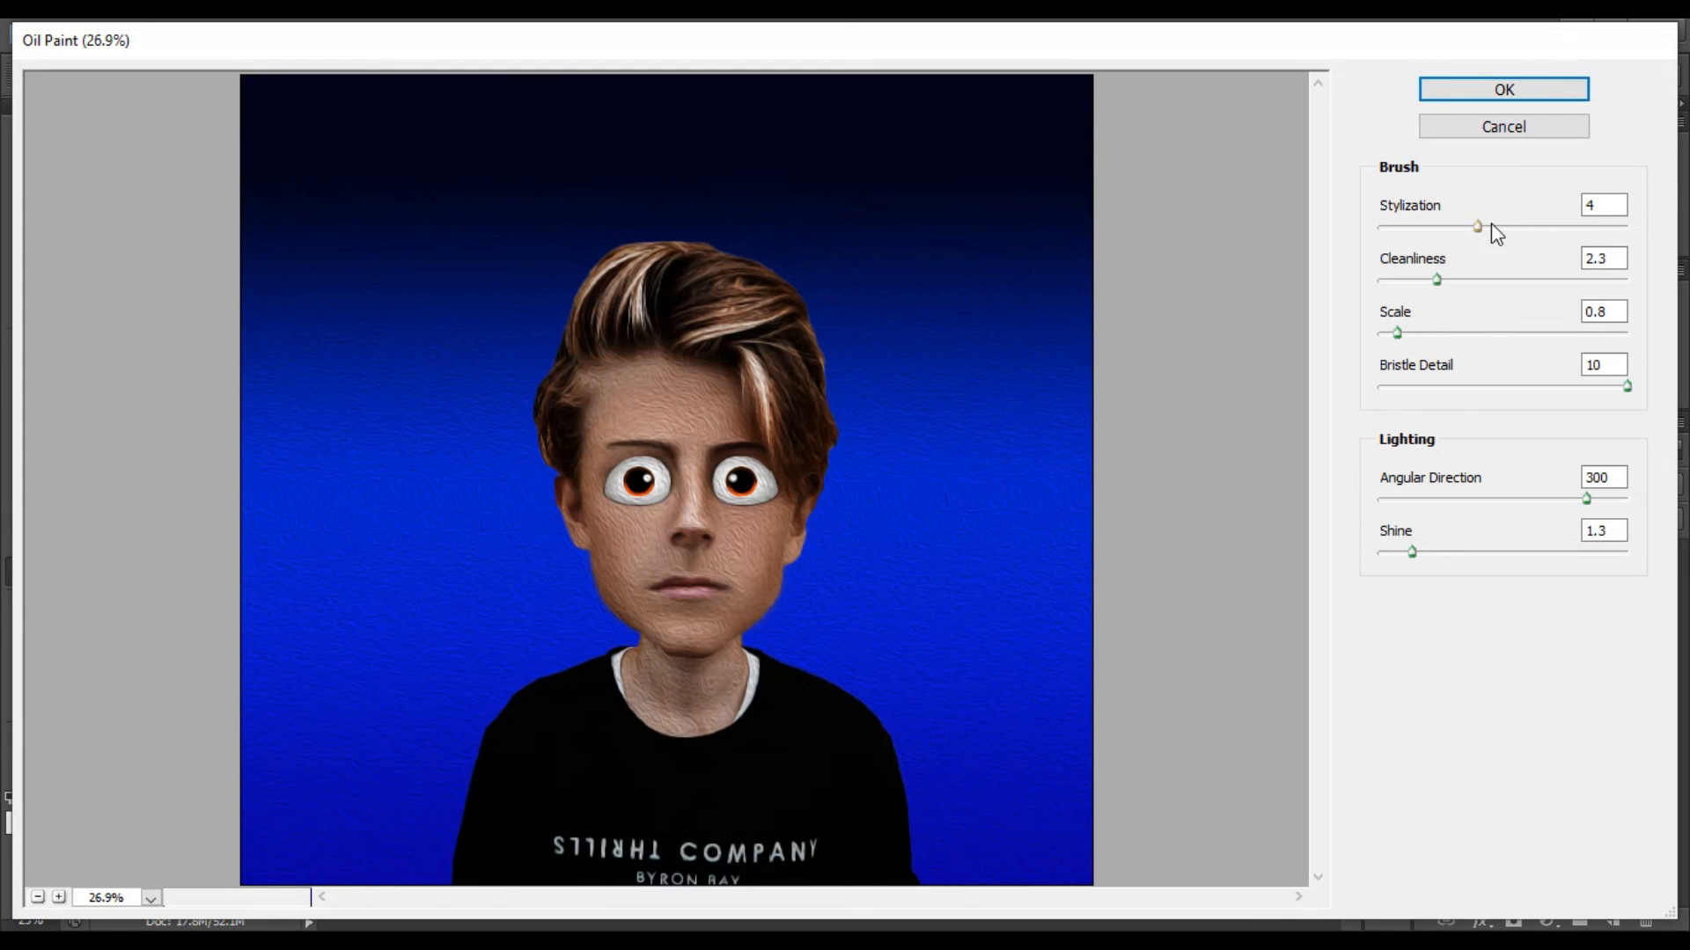
pyautogui.moveTo(1490, 225); pyautogui.dragTo(1502, 226)
pyautogui.keyDown('ctrl'); pyautogui.click(871, 234); pyautogui.keyUp('ctrl')
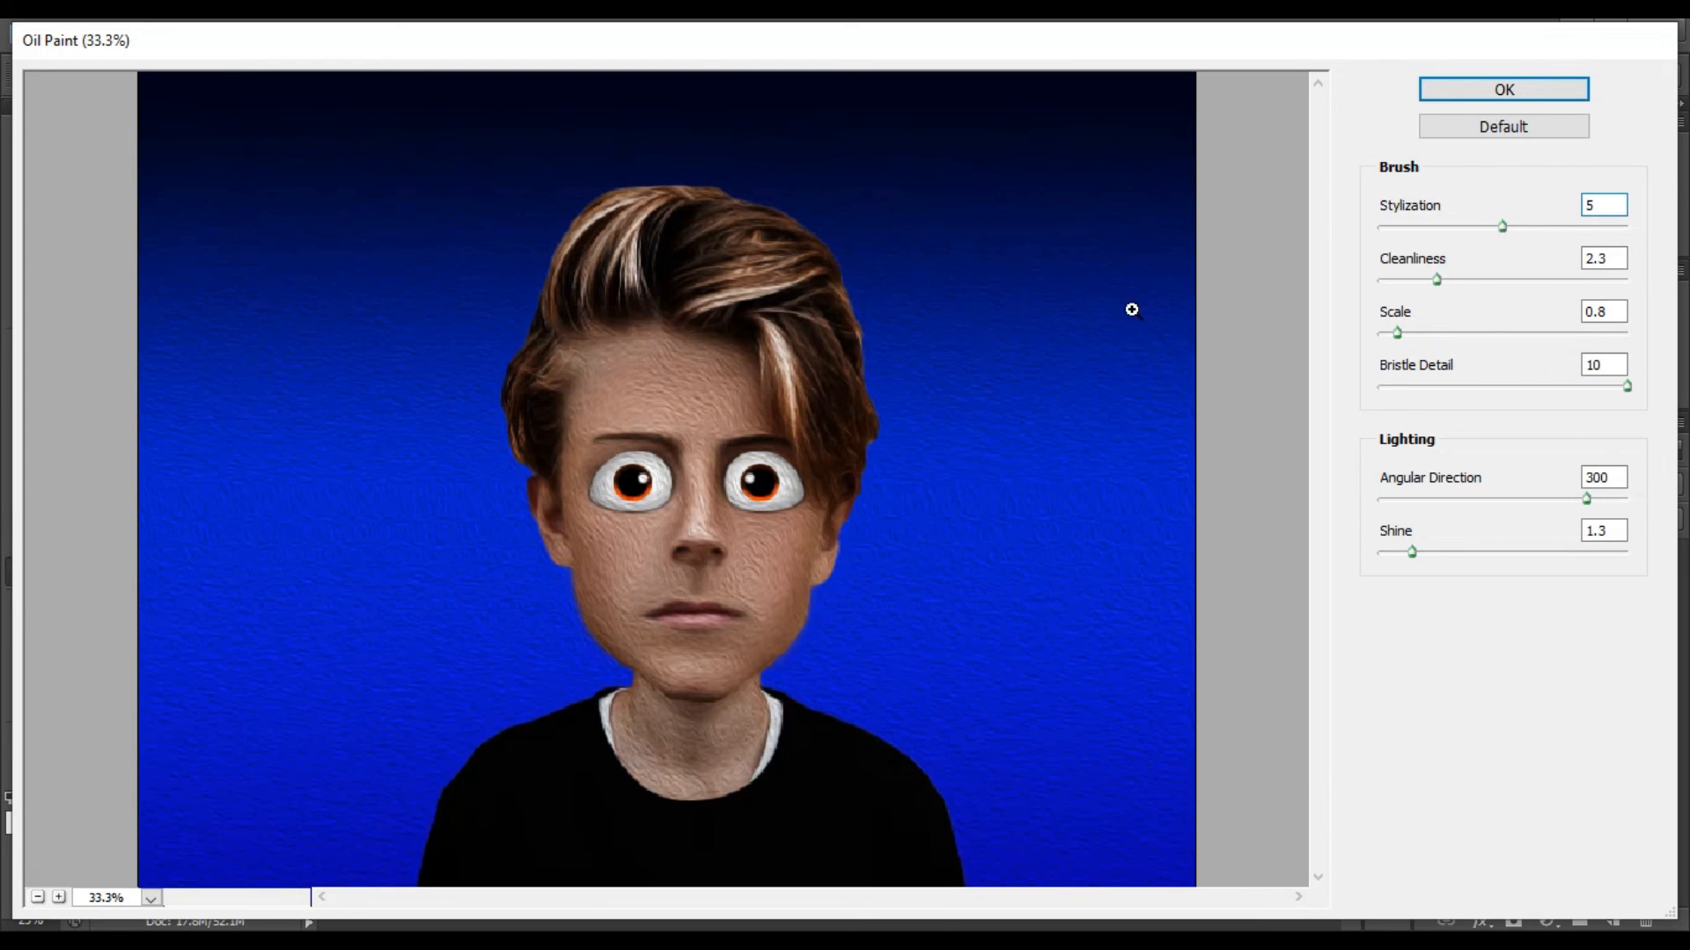
pyautogui.moveTo(1438, 280); pyautogui.dragTo(1489, 279)
pyautogui.moveTo(1418, 333)
pyautogui.mouseDown()
pyautogui.moveTo(1448, 333)
pyautogui.moveTo(1403, 335)
pyautogui.mouseUp()
pyautogui.moveTo(1488, 279); pyautogui.dragTo(1427, 280)
pyautogui.moveTo(1411, 552)
pyautogui.mouseDown()
pyautogui.moveTo(1451, 553)
pyautogui.moveTo(1399, 552)
pyautogui.mouseUp()
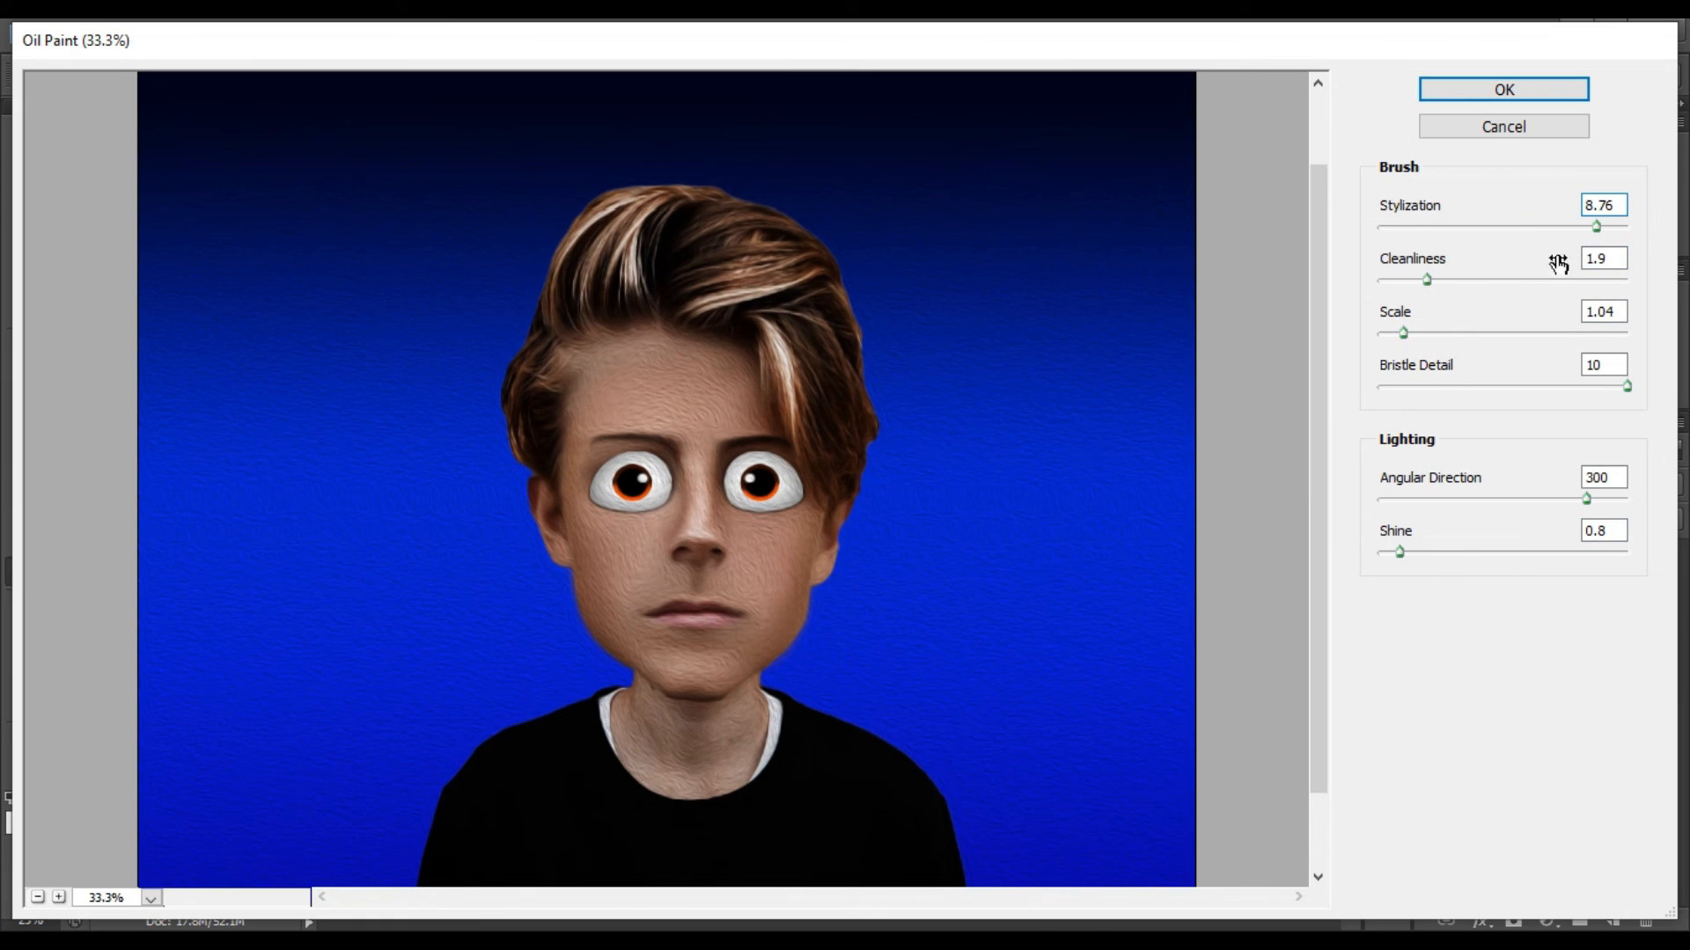
pyautogui.click(1506, 88)
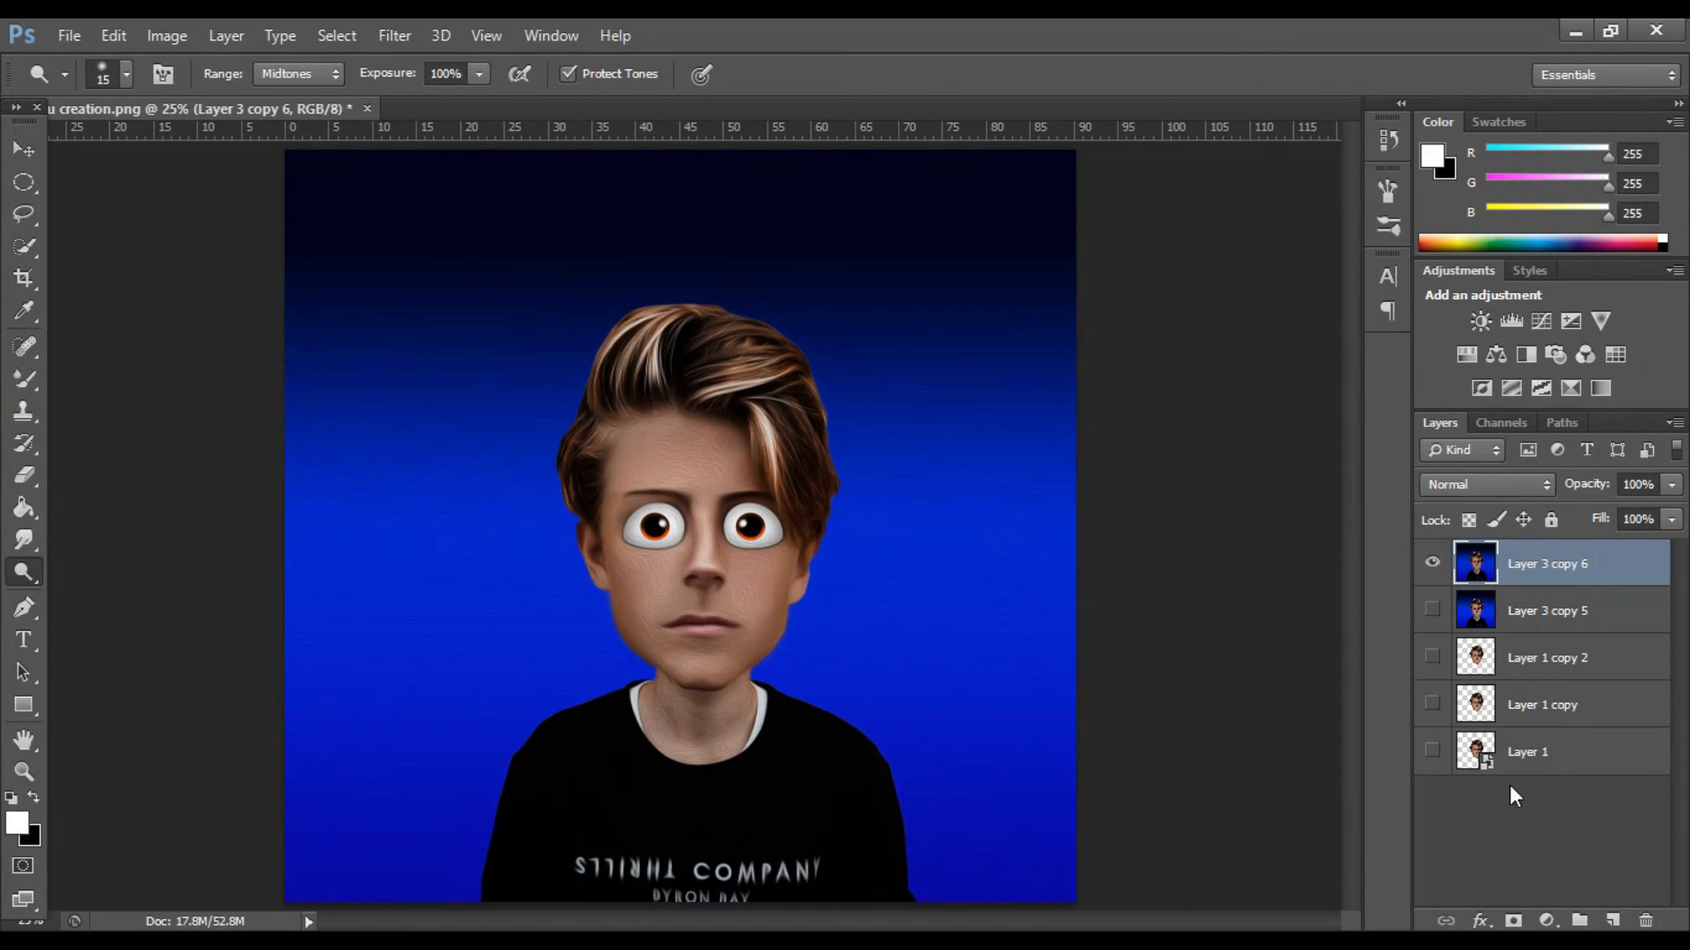
pyautogui.keyDown('alt'); pyautogui.click(1514, 920); pyautogui.keyUp('alt')
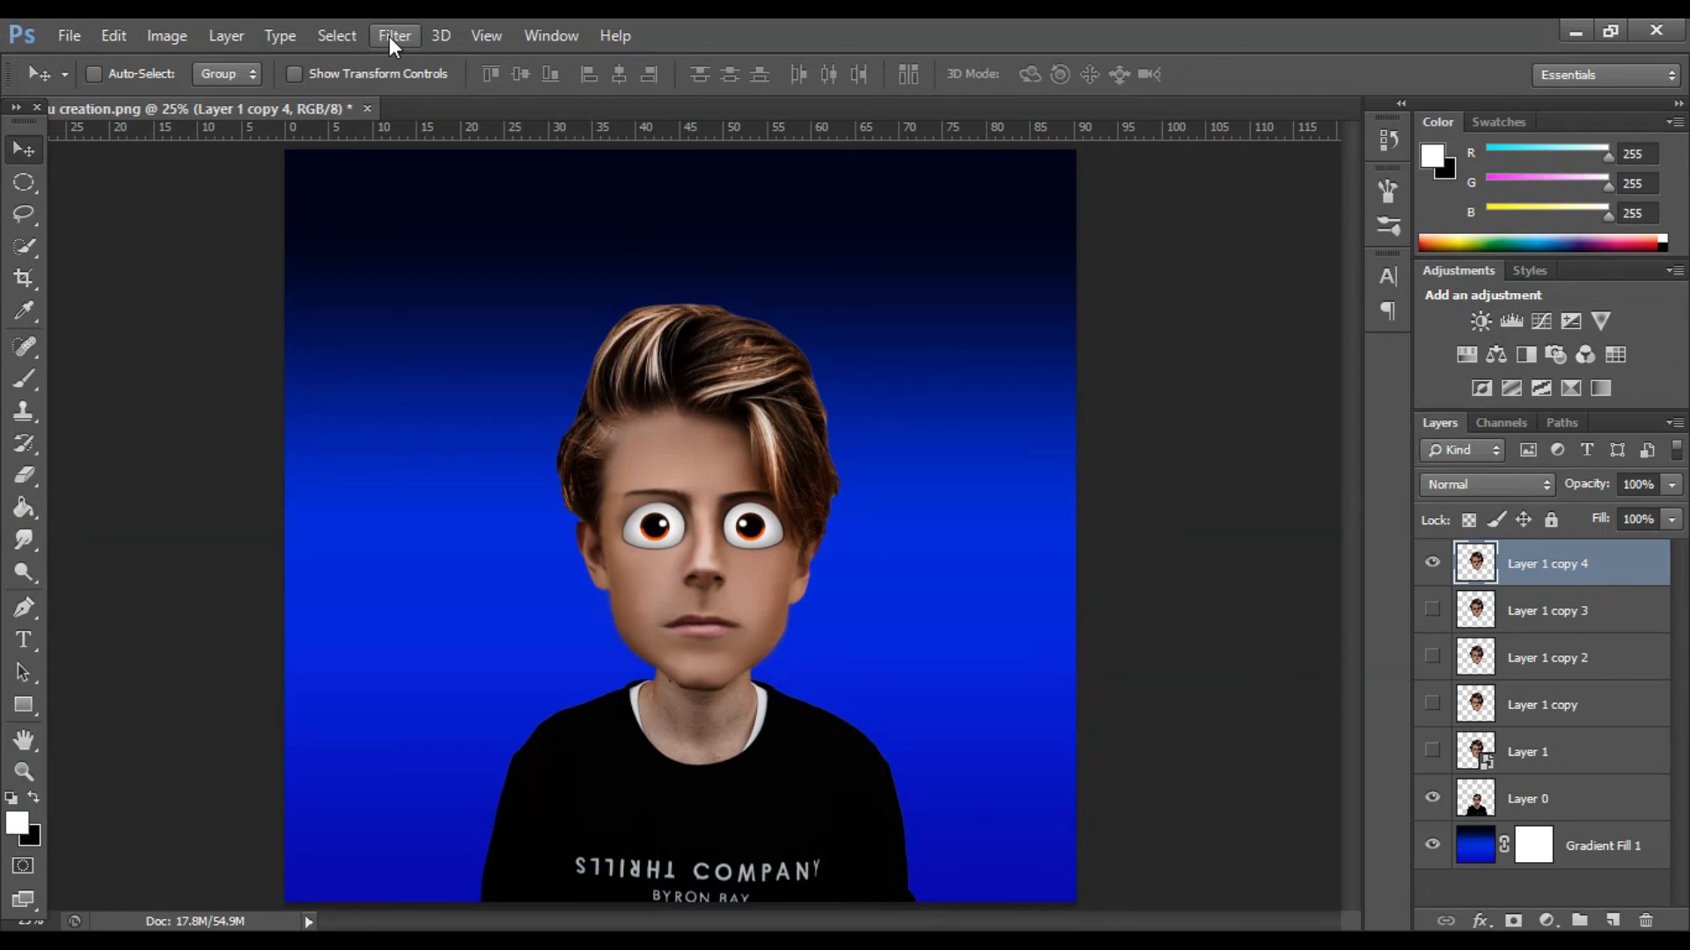
pyautogui.click(391, 35)
pyautogui.click(424, 229)
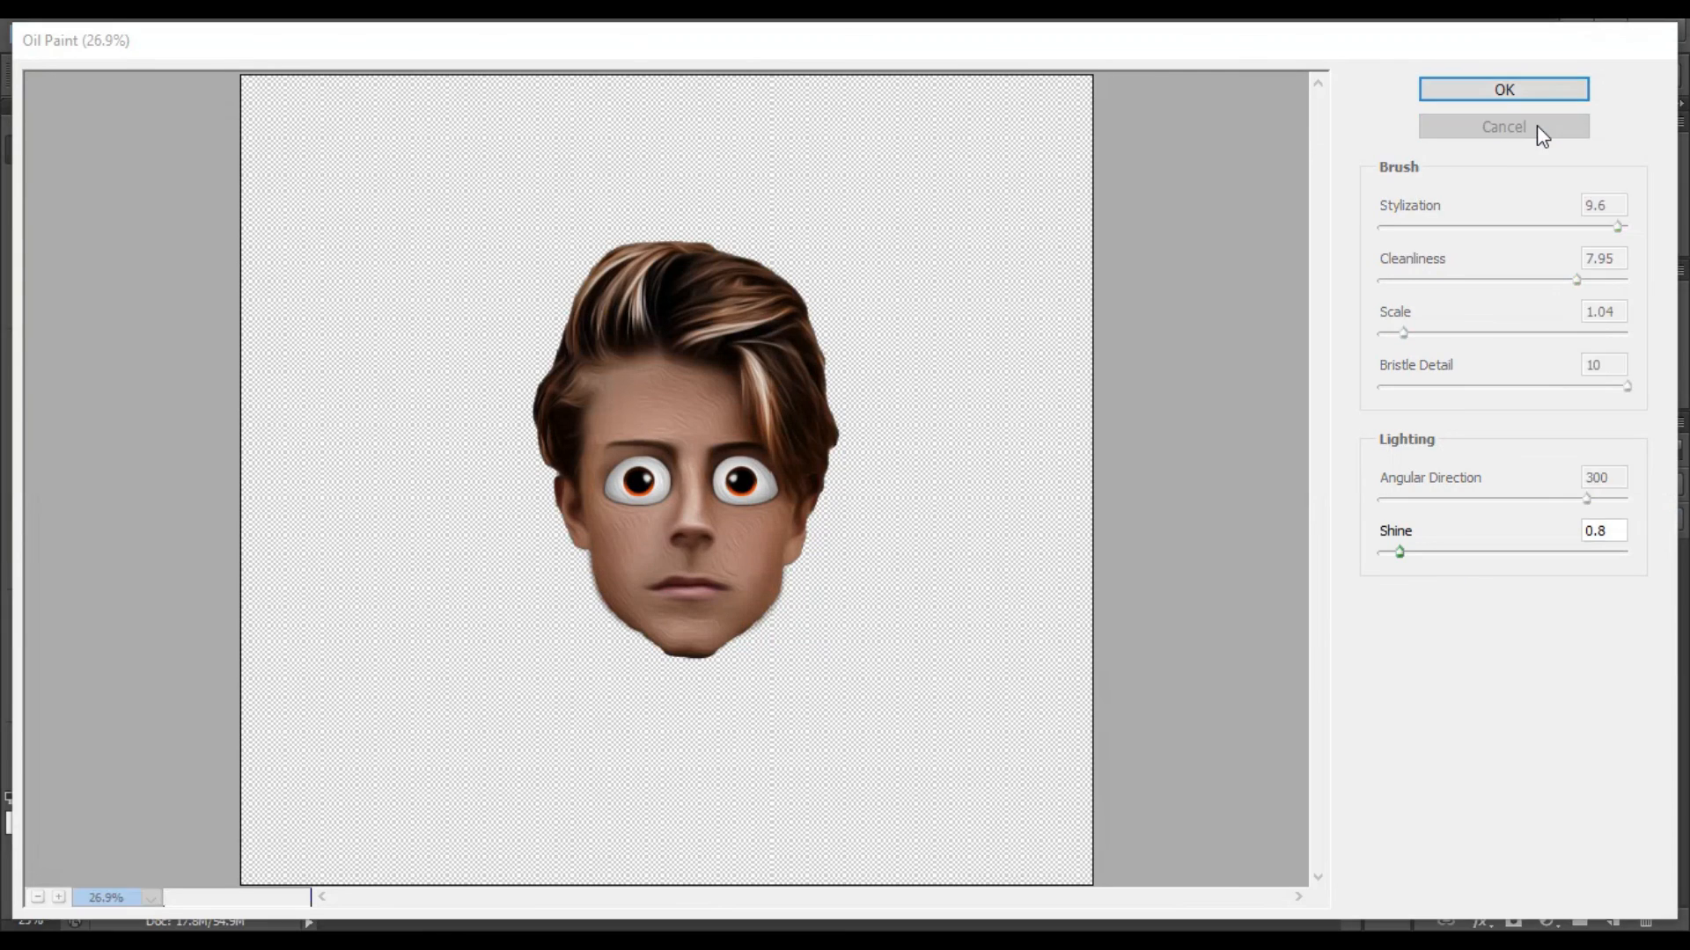
pyautogui.click(1536, 125)
# Apply the Oil Paint filter to the duplicated head on Layer 1 copy 5.
pyautogui.click(394, 35)
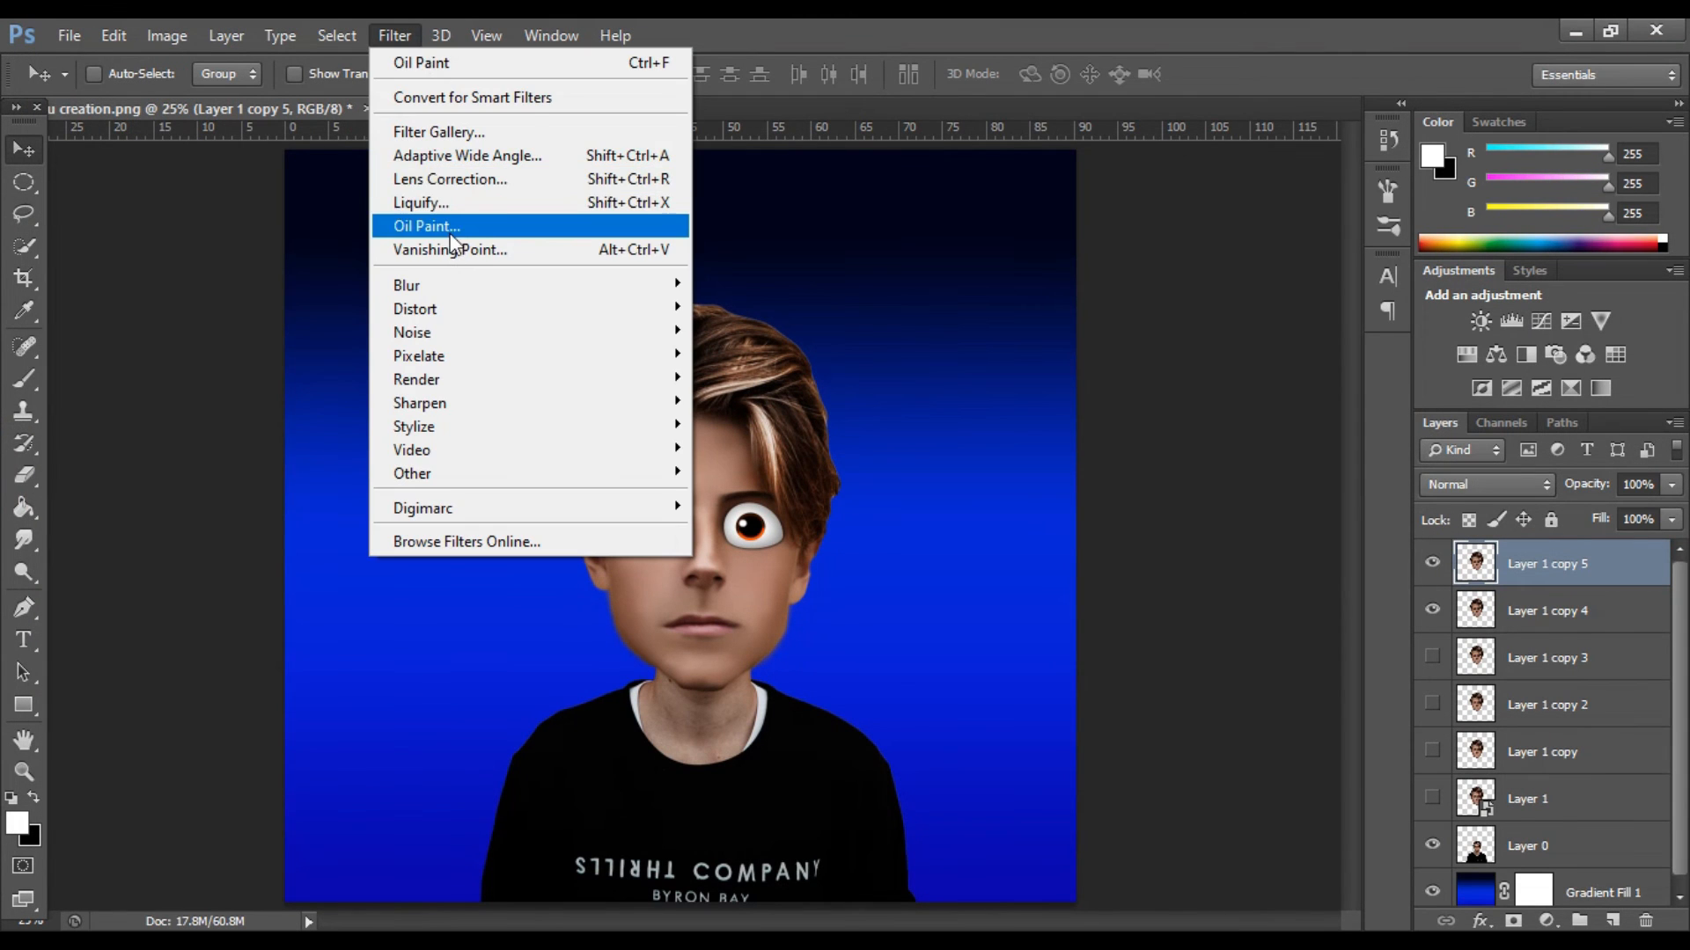
pyautogui.click(442, 218)
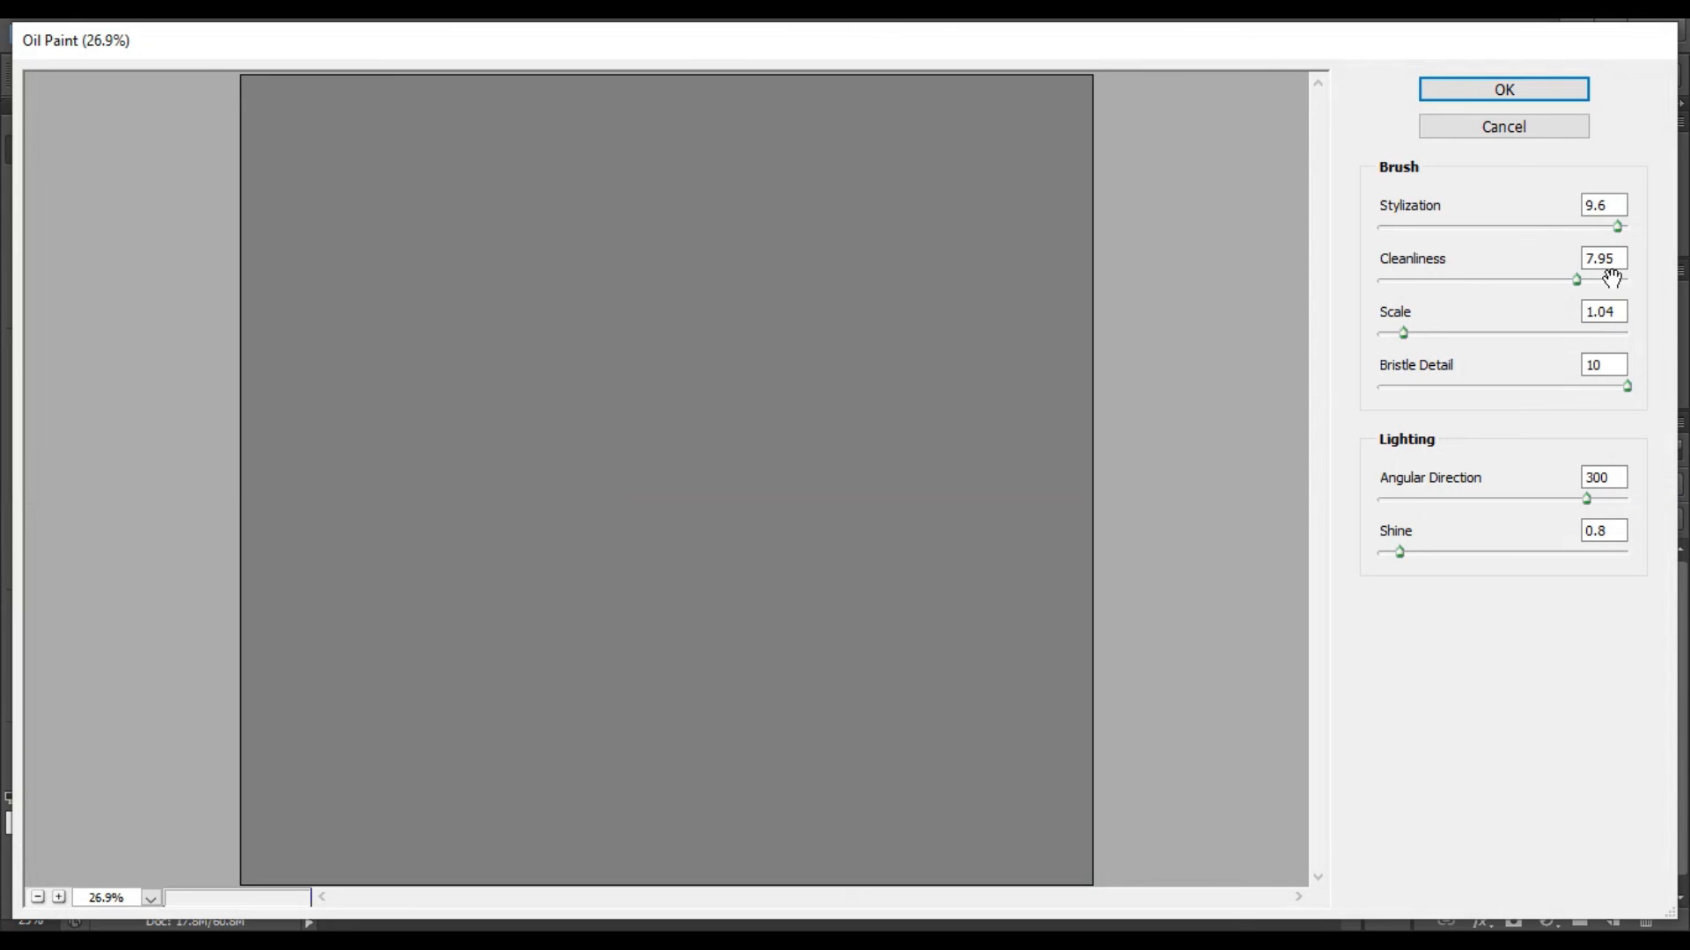
pyautogui.moveTo(1614, 230)
pyautogui.mouseDown()
pyautogui.moveTo(1565, 233)
pyautogui.moveTo(1605, 281)
pyautogui.moveTo(1591, 288)
pyautogui.moveTo(1606, 284)
pyautogui.mouseUp()
pyautogui.click(1518, 93)
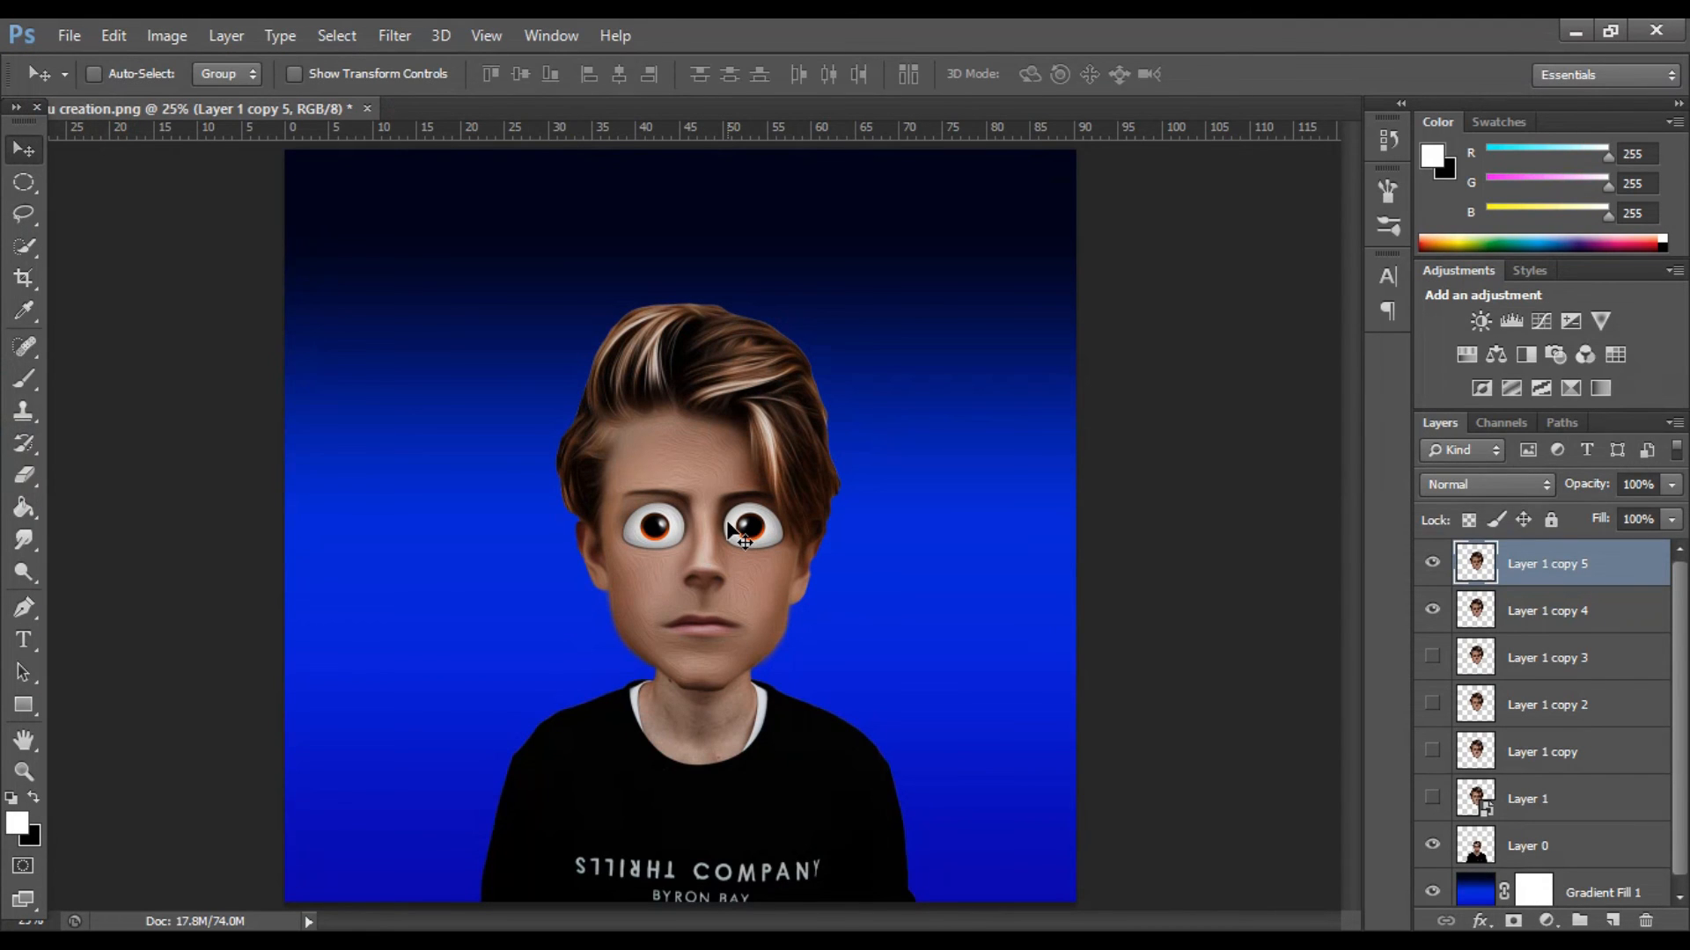
# Erase the oil-paint effect from the face on Layer 1 copy 5 with broad soft strokes over the cheeks, jaw and forehead.
pyautogui.press('e')
pyautogui.hotkey('ctrl', '+')
pyautogui.moveTo(841, 645)
pyautogui.mouseDown()
pyautogui.moveTo(800, 528)
pyautogui.moveTo(845, 532)
pyautogui.moveTo(885, 585)
pyautogui.mouseUp()
pyautogui.moveTo(595, 723)
pyautogui.mouseDown()
pyautogui.moveTo(557, 698)
pyautogui.moveTo(617, 590)
pyautogui.moveTo(620, 527)
pyautogui.moveTo(475, 616)
pyautogui.mouseUp()
pyautogui.moveTo(581, 426)
pyautogui.mouseDown()
pyautogui.moveTo(621, 385)
pyautogui.moveTo(696, 466)
pyautogui.mouseUp()
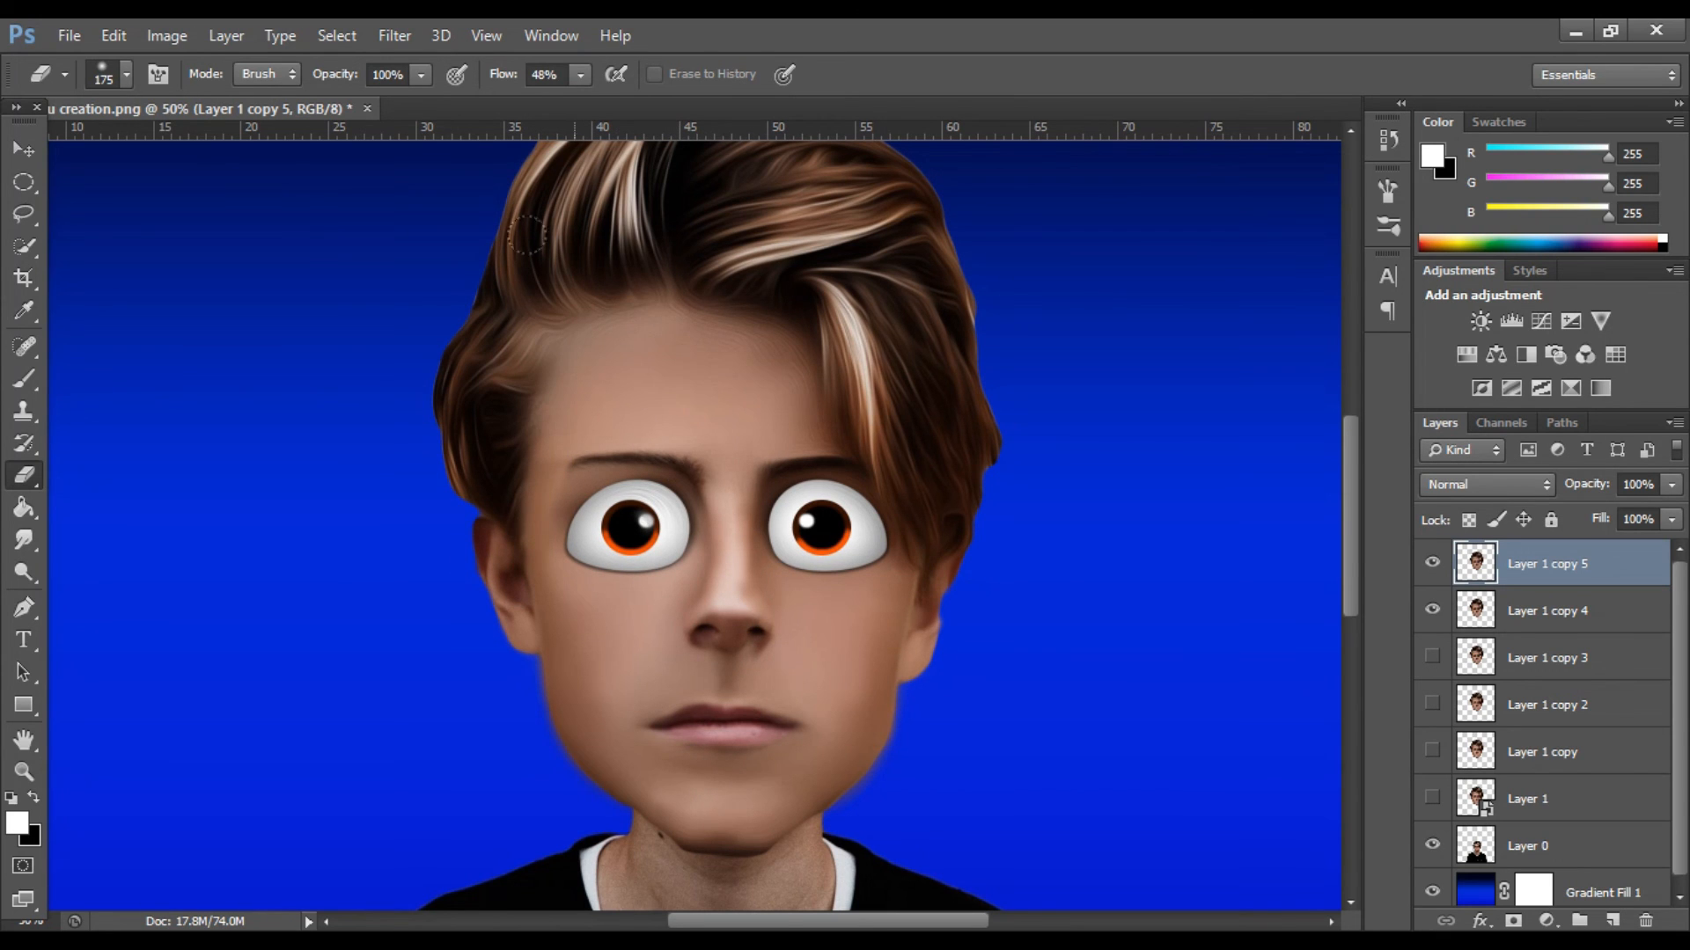
# Lower the eraser's opacity, soften the oil-paint effect on the hair and cheek, and show the whole portrait.
pyautogui.moveTo(421, 74); pyautogui.dragTo(396, 111)
pyautogui.click(573, 288)
pyautogui.click(864, 613)
pyautogui.hotkey('ctrl', '0')
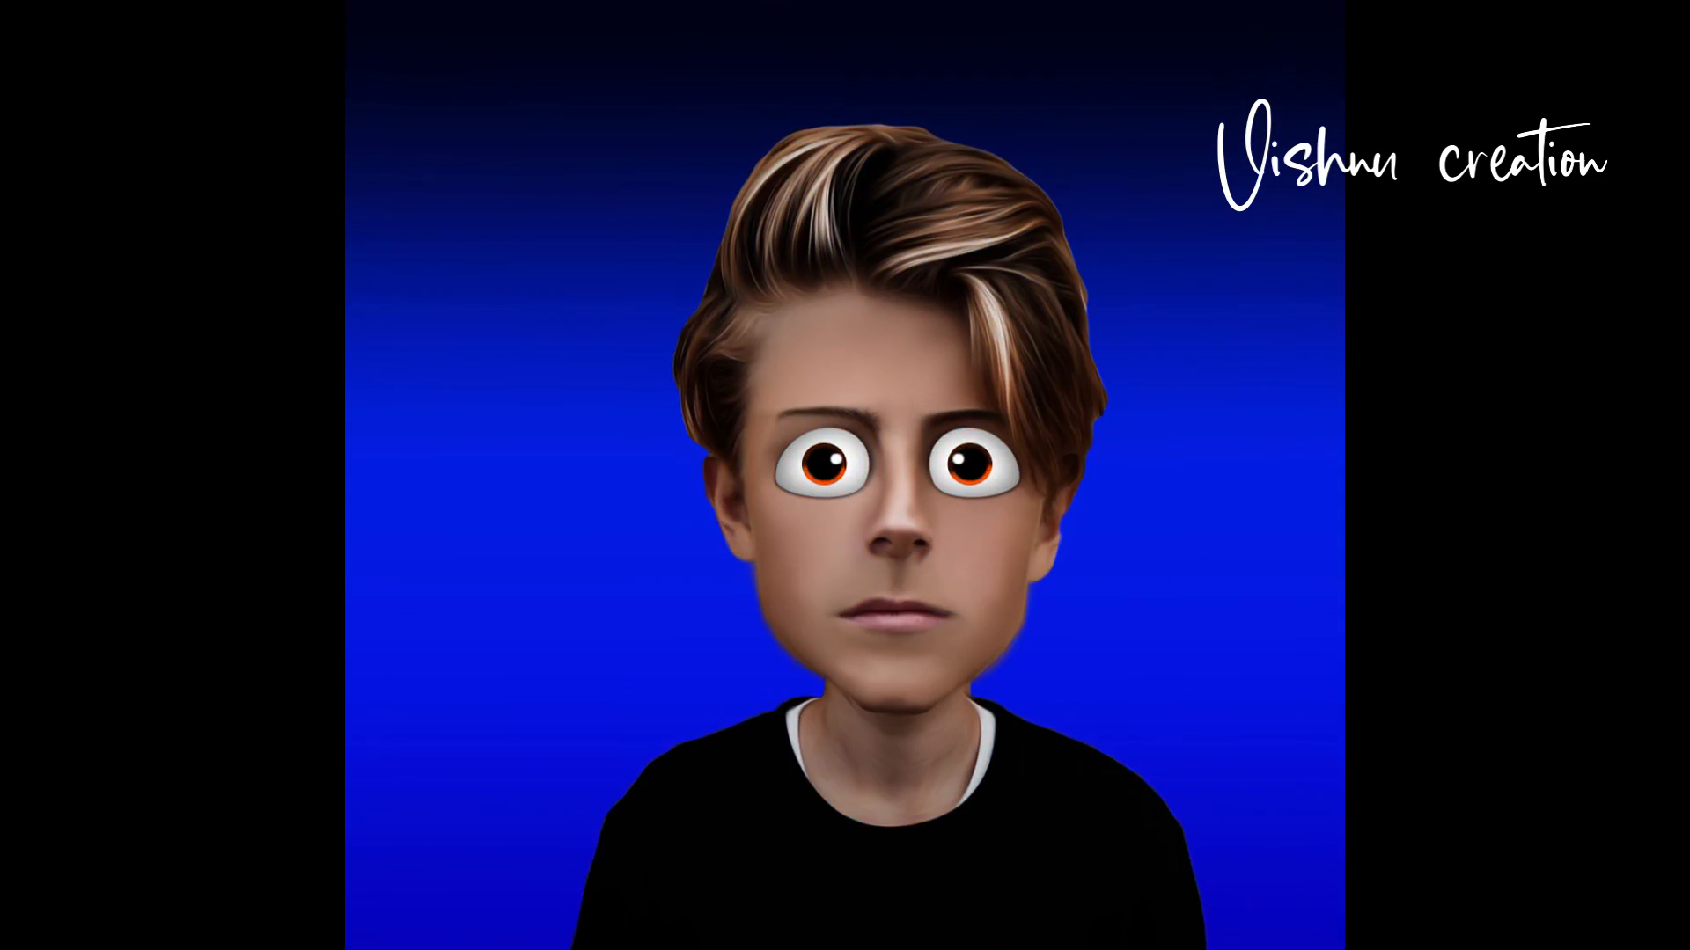